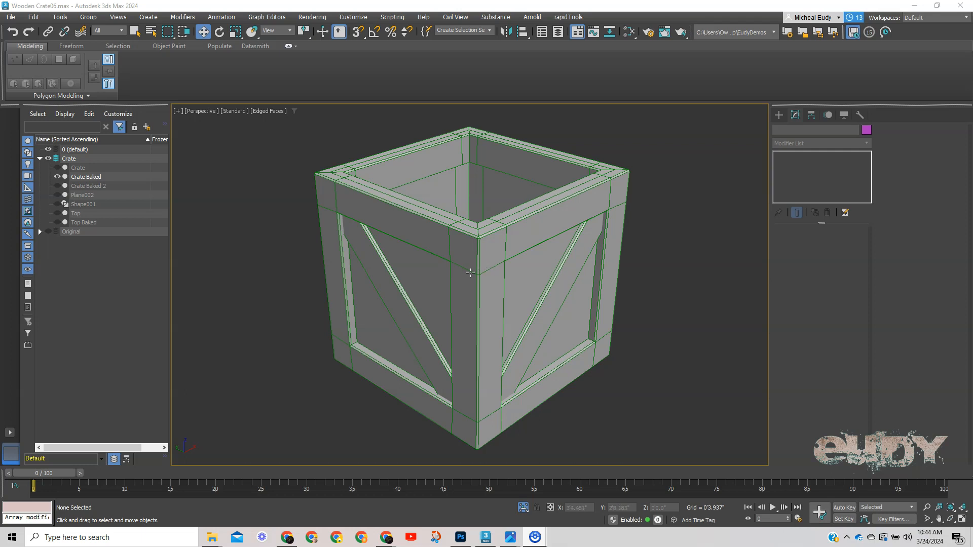
Step: Examine the open wooden crate model from above and around its corner
{"action": "scroll", "coordinate": [470, 272], "scroll_direction": "down", "scroll_amount": 2}
{"action": "middle_click_drag", "start_coordinate": [481, 255], "coordinate": [301, 246], "text": "alt"}
{"action": "scroll", "coordinate": [421, 267], "scroll_direction": "down", "scroll_amount": 5}
{"action": "middle_click_drag", "start_coordinate": [421, 267], "coordinate": [464, 253], "text": "alt"}
{"action": "middle_click_drag", "start_coordinate": [563, 239], "coordinate": [504, 269]}
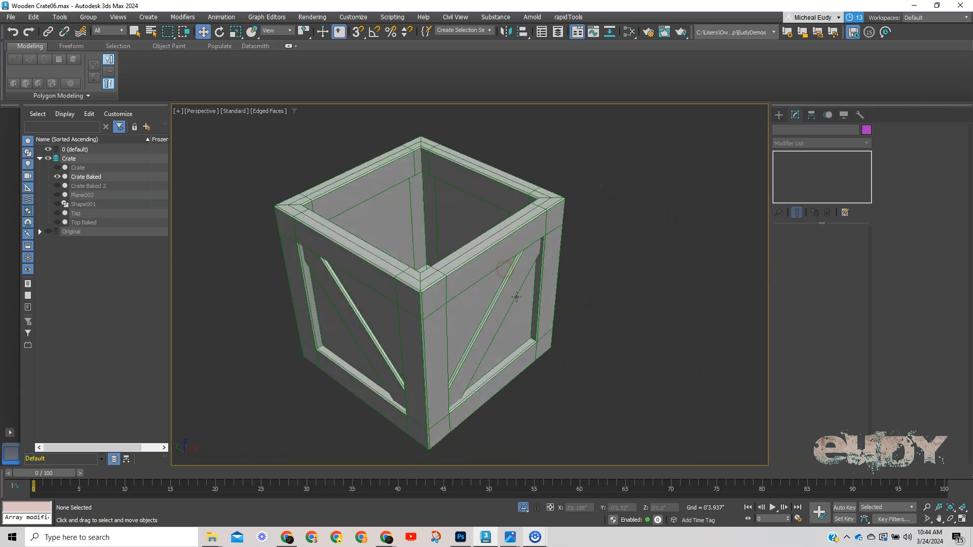
{"action": "scroll", "coordinate": [438, 248], "scroll_direction": "up", "scroll_amount": 3}
{"action": "middle_click_drag", "start_coordinate": [437, 248], "coordinate": [490, 269]}
{"action": "scroll", "coordinate": [490, 269], "scroll_direction": "down", "scroll_amount": 3}
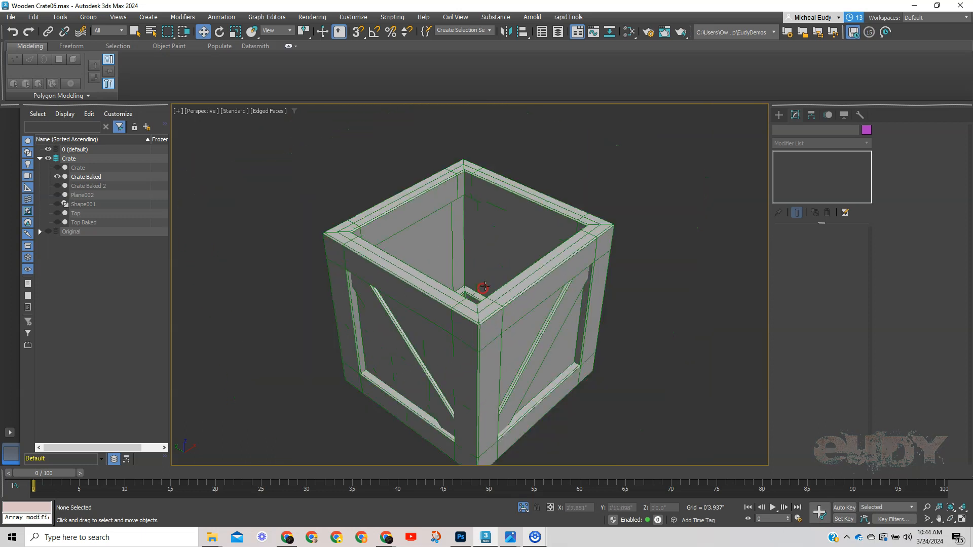
{"action": "middle_click_drag", "start_coordinate": [555, 279], "coordinate": [519, 289]}
{"action": "scroll", "coordinate": [519, 289], "scroll_direction": "down", "scroll_amount": 2}
Step: Delete the Slice modifier from the Crate Baked object and switch its Editable Poly to polygon editing
{"action": "left_click", "coordinate": [510, 286]}
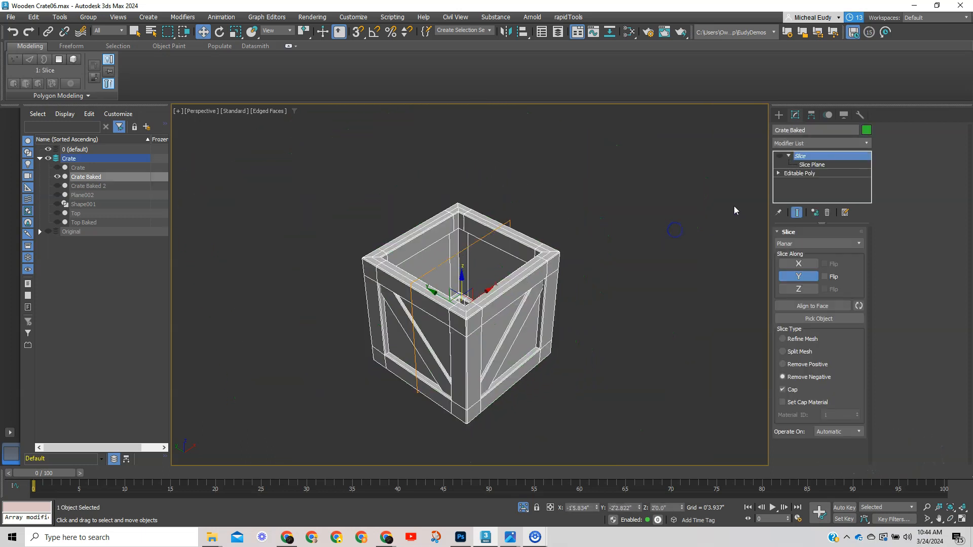
{"action": "left_click", "coordinate": [827, 213]}
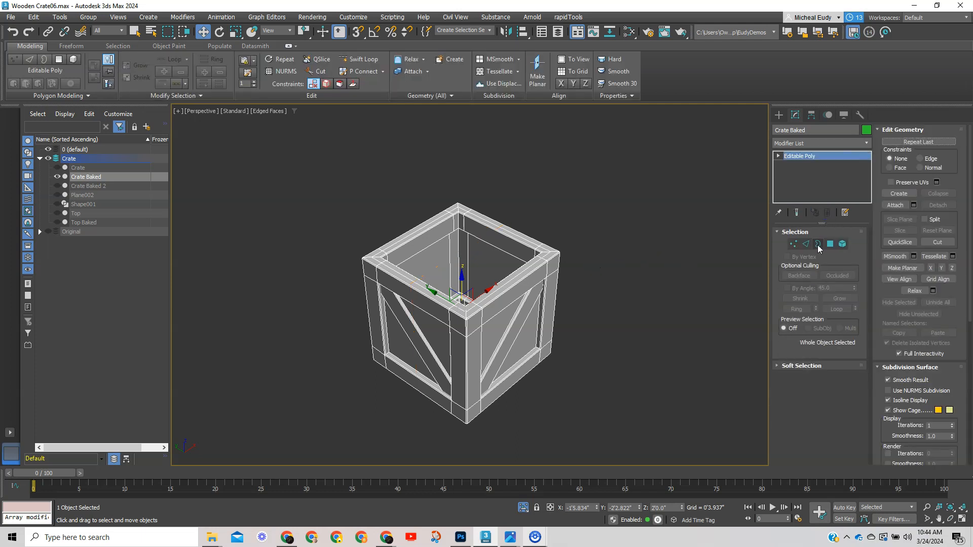
{"action": "left_click", "coordinate": [830, 244]}
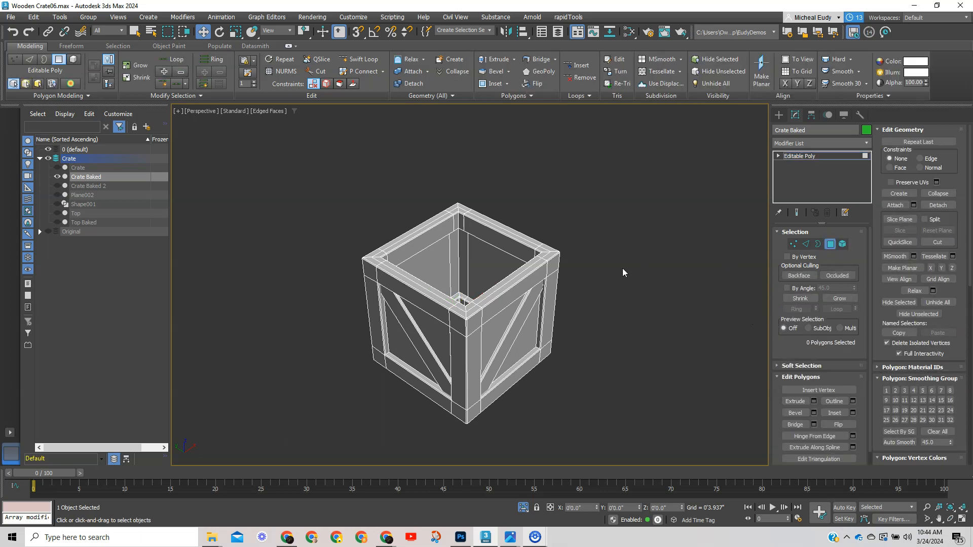
Step: At edge level, select the outer vertical edge run at the crate's near corner together with the top mitre edges
{"action": "scroll", "coordinate": [419, 287], "scroll_direction": "up", "scroll_amount": 10}
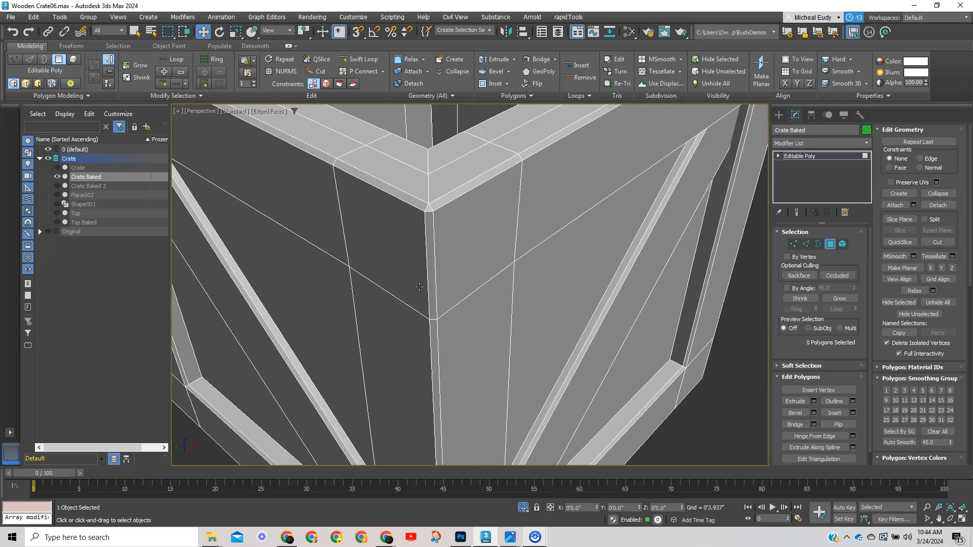
{"action": "middle_click_drag", "start_coordinate": [419, 287], "coordinate": [462, 381]}
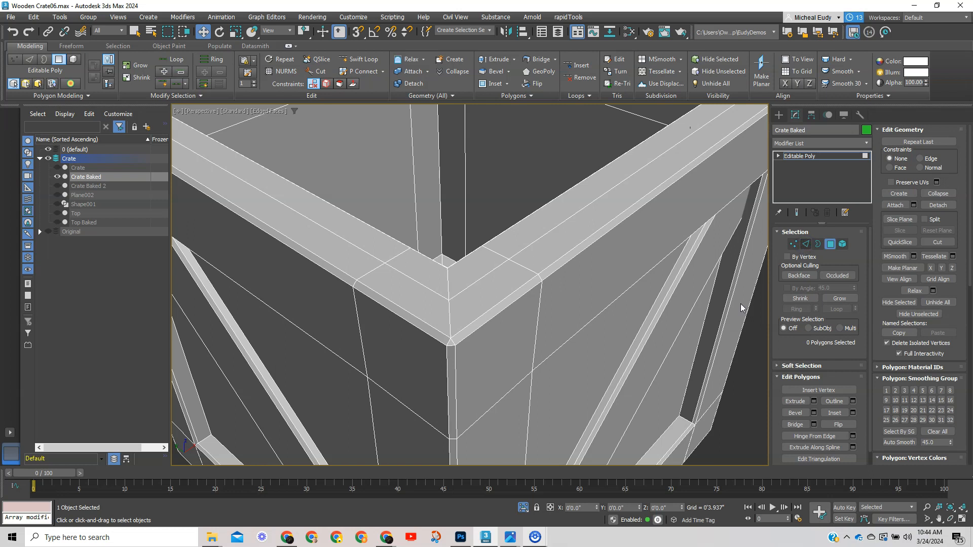
{"action": "key", "text": "2"}
{"action": "double_click", "coordinate": [446, 385]}
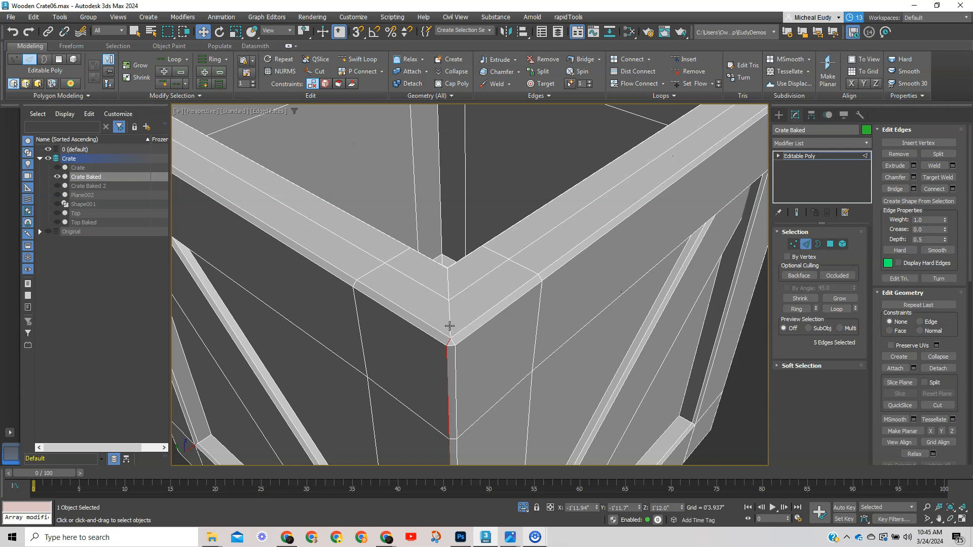
{"action": "double_click", "coordinate": [449, 326]}
{"action": "scroll", "coordinate": [460, 307], "scroll_direction": "down", "scroll_amount": 2}
{"action": "mouse_move", "coordinate": [480, 290]}
{"action": "middle_mouse_down", "text": "alt"}
{"action": "mouse_move", "coordinate": [412, 320]}
{"action": "mouse_move", "coordinate": [314, 299]}
{"action": "mouse_move", "coordinate": [293, 276]}
{"action": "mouse_move", "coordinate": [300, 219]}
{"action": "mouse_move", "coordinate": [528, 278]}
{"action": "mouse_move", "coordinate": [550, 274]}
{"action": "mouse_move", "coordinate": [517, 322]}
{"action": "mouse_move", "coordinate": [517, 360]}
{"action": "mouse_move", "coordinate": [516, 269]}
{"action": "mouse_move", "coordinate": [680, 306]}
{"action": "mouse_move", "coordinate": [699, 291]}
{"action": "mouse_move", "coordinate": [681, 279]}
{"action": "middle_mouse_up", "text": "alt"}
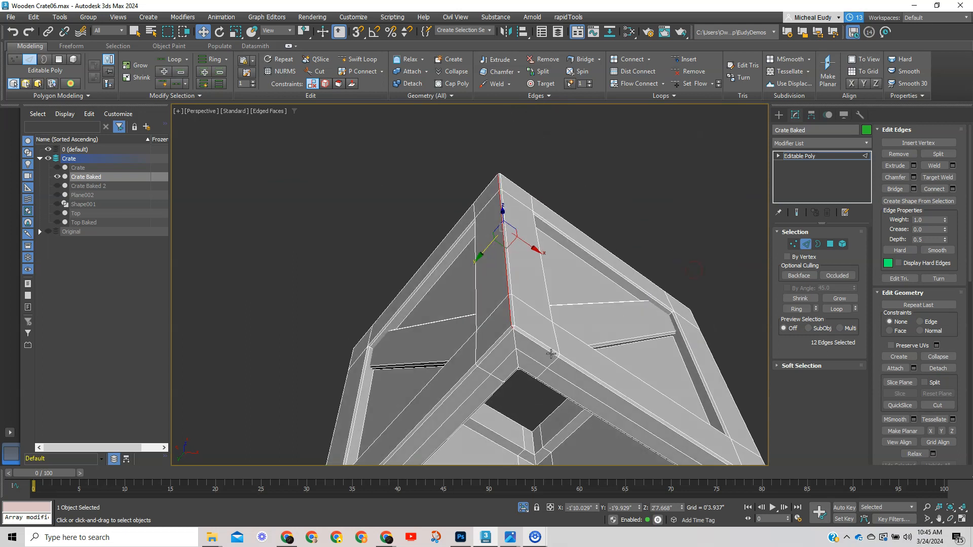
Step: Add the same corner's bottom mitre edges and inner vertical edges to the selection and split the mesh along them
{"action": "scroll", "coordinate": [551, 353], "scroll_direction": "up", "scroll_amount": 5}
{"action": "left_click", "coordinate": [483, 334], "text": "ctrl"}
{"action": "middle_click_drag", "start_coordinate": [551, 374], "coordinate": [348, 342], "text": "alt"}
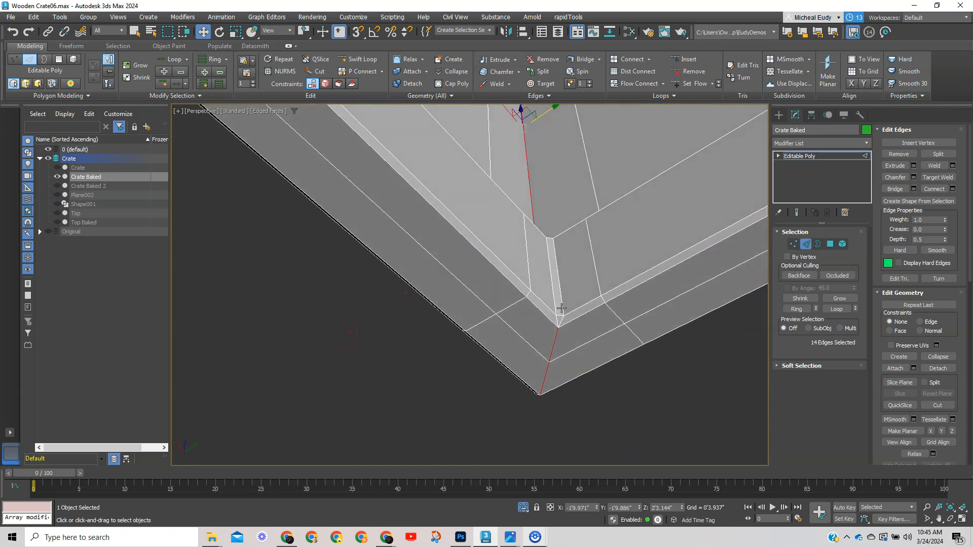
{"action": "left_click", "coordinate": [563, 306], "text": "ctrl"}
{"action": "middle_click_drag", "start_coordinate": [557, 259], "coordinate": [464, 267], "text": "alt"}
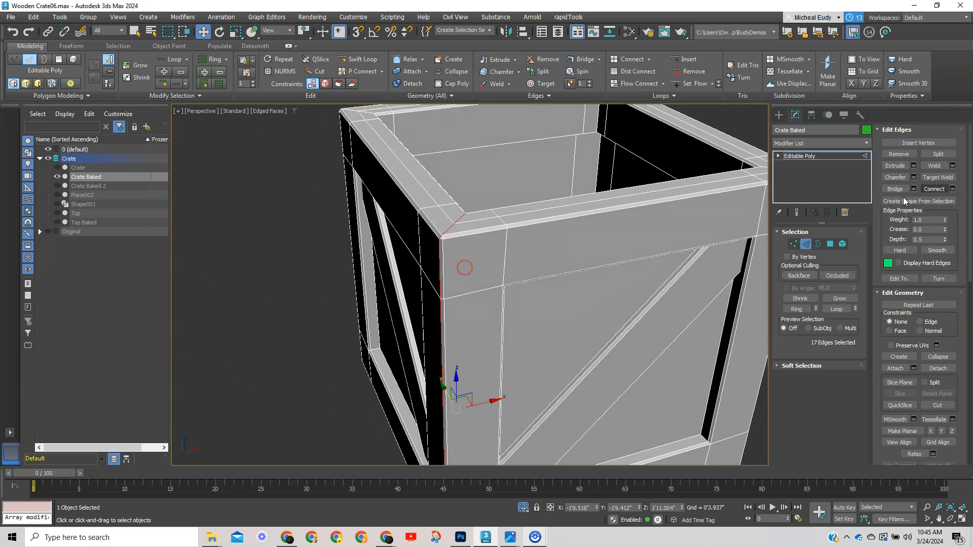
{"action": "left_click", "coordinate": [935, 155]}
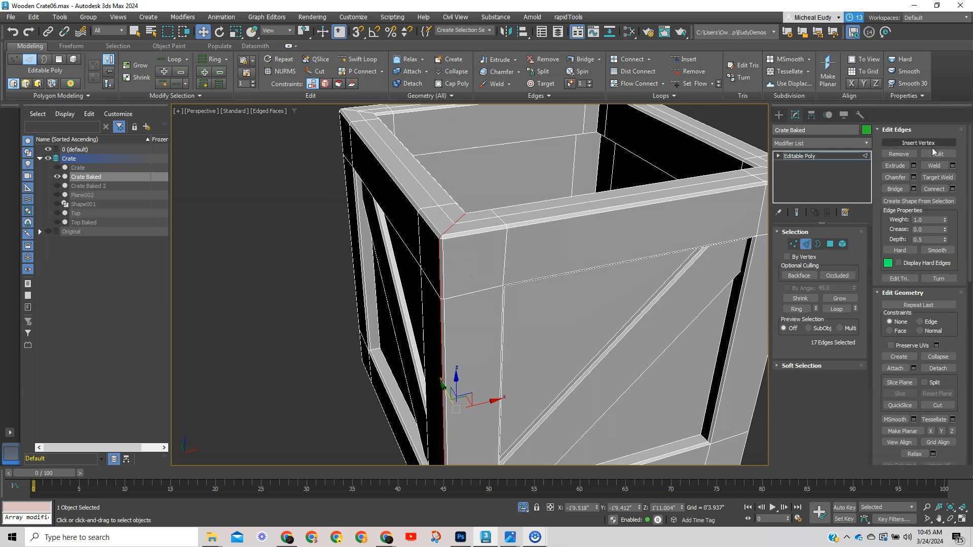
{"action": "left_click", "coordinate": [937, 155]}
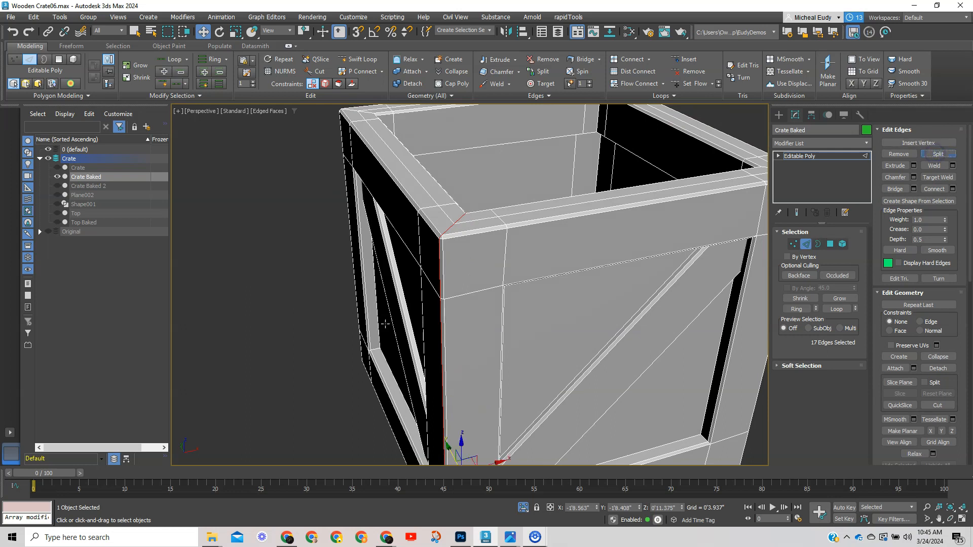
Step: Select the outer vertical edges and top mitre edges at the other corner of the same crate side
{"action": "middle_click_drag", "start_coordinate": [627, 224], "coordinate": [550, 250], "text": "alt"}
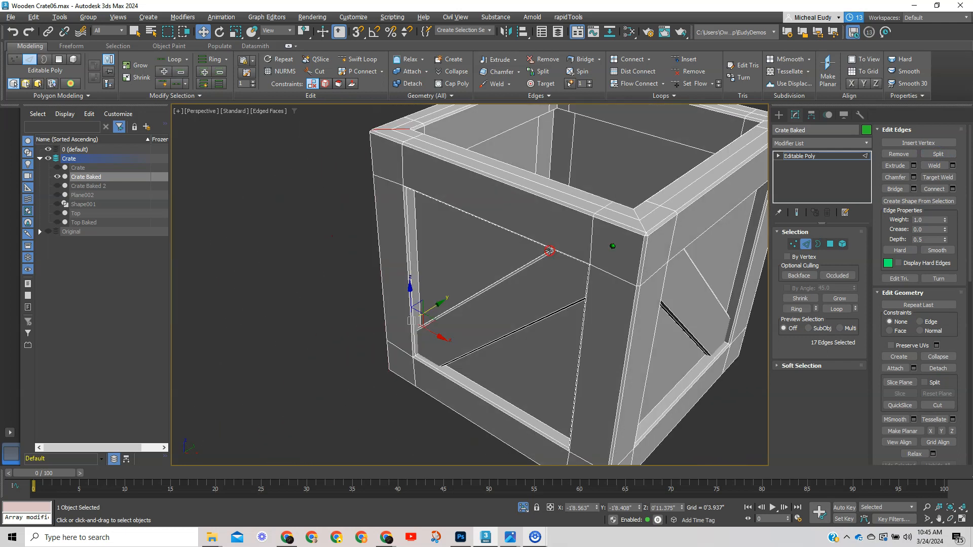
{"action": "scroll", "coordinate": [614, 257], "scroll_direction": "up", "scroll_amount": 4}
{"action": "middle_click_drag", "start_coordinate": [627, 276], "coordinate": [574, 300]}
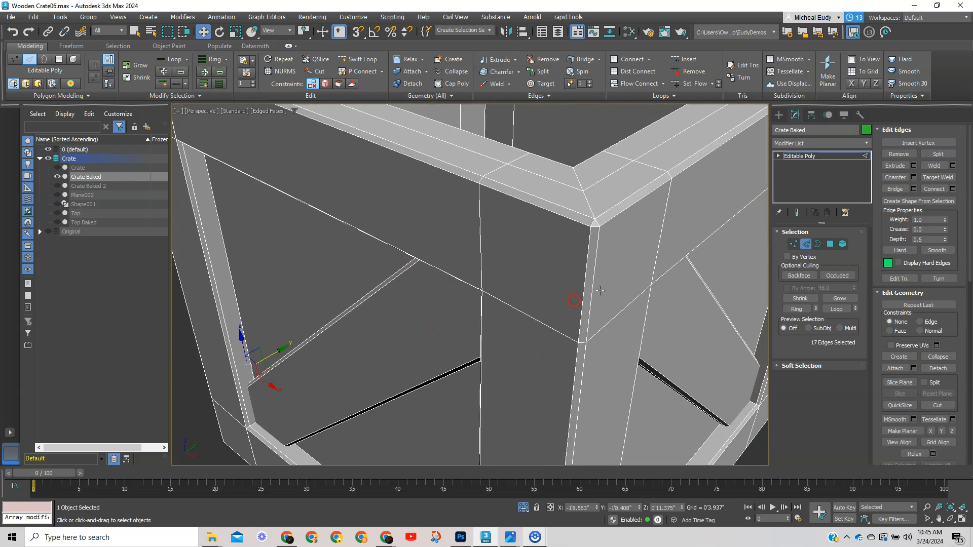
{"action": "double_click", "coordinate": [583, 298]}
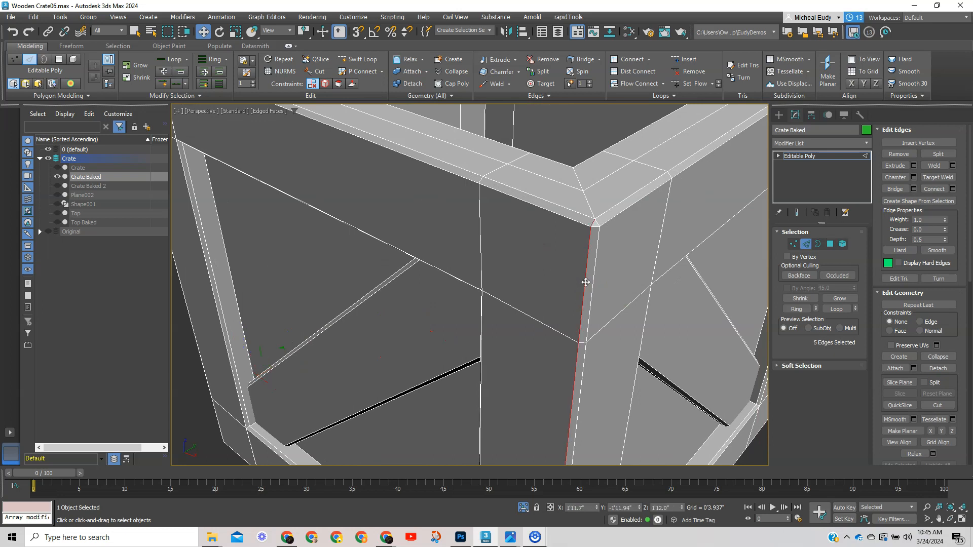
{"action": "double_click", "coordinate": [591, 207], "text": "ctrl"}
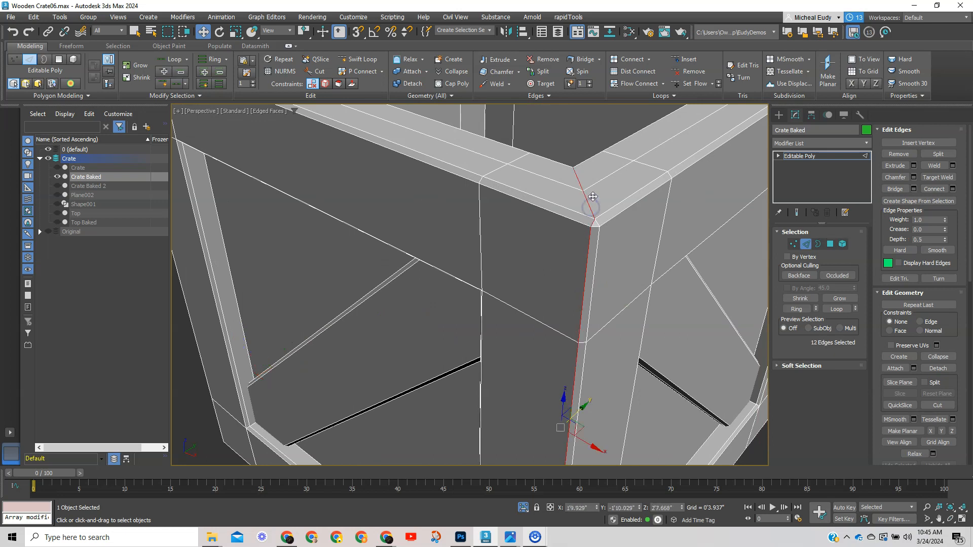
Step: Add this second corner's bottom mitre and inner vertical edges to the selection and split the mesh along them
{"action": "middle_click_drag", "start_coordinate": [601, 182], "coordinate": [558, 139], "text": "alt"}
{"action": "middle_click_drag", "start_coordinate": [564, 330], "coordinate": [493, 113]}
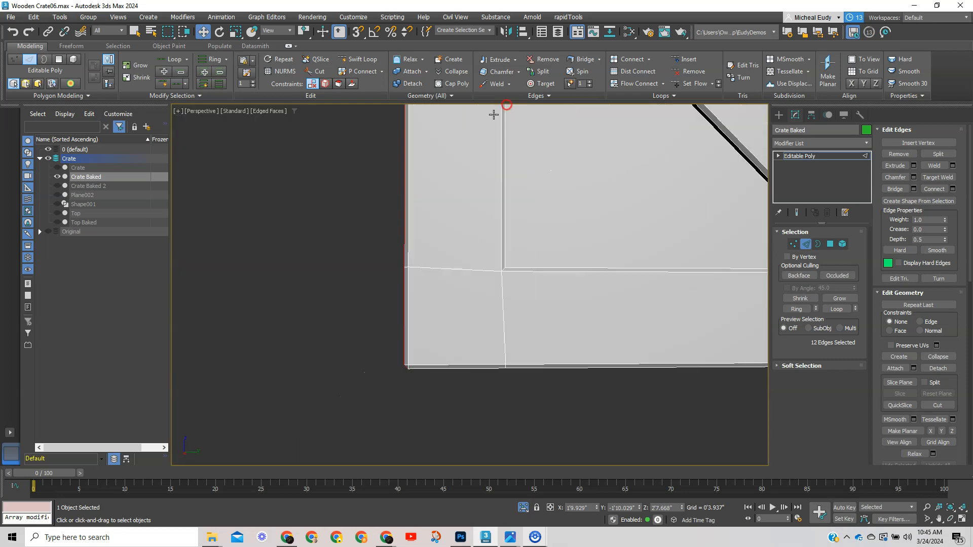
{"action": "middle_click_drag", "start_coordinate": [476, 284], "coordinate": [531, 190]}
{"action": "middle_click_drag", "start_coordinate": [517, 260], "coordinate": [395, 384], "text": "alt"}
{"action": "left_click", "coordinate": [488, 305], "text": "ctrl"}
{"action": "double_click", "coordinate": [597, 297], "text": "ctrl"}
{"action": "middle_click_drag", "start_coordinate": [637, 265], "coordinate": [537, 348], "text": "alt"}
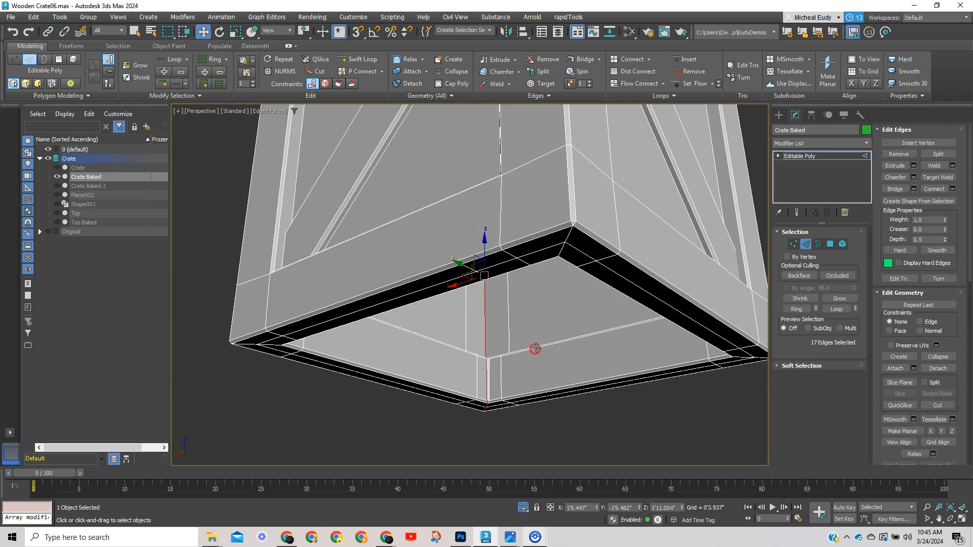
{"action": "middle_click_drag", "start_coordinate": [435, 190], "coordinate": [516, 285]}
{"action": "scroll", "coordinate": [405, 265], "scroll_direction": "down", "scroll_amount": 2}
{"action": "scroll", "coordinate": [409, 285], "scroll_direction": "down", "scroll_amount": 4}
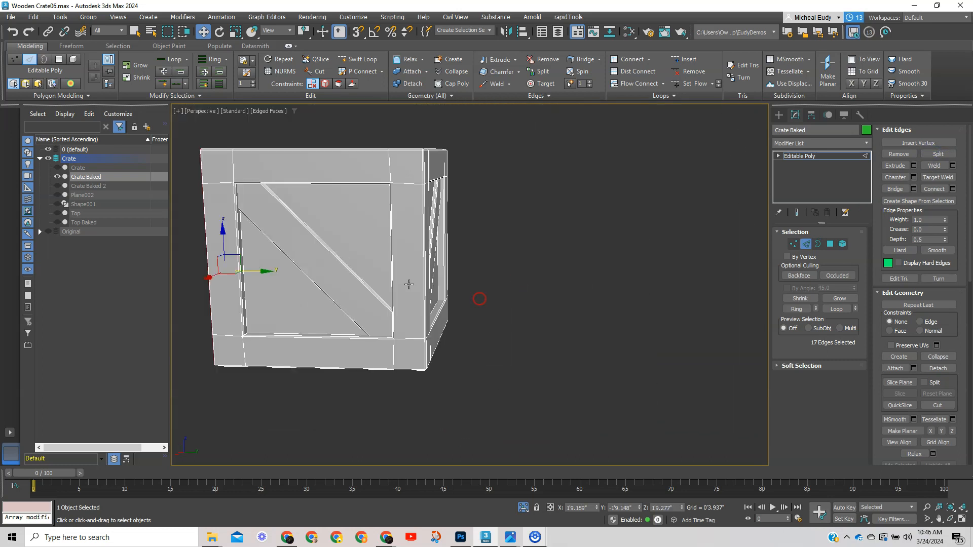
Step: Select the separated crate side as an element, invert the selection and delete the other three sides
{"action": "middle_click_drag", "start_coordinate": [409, 284], "coordinate": [553, 347]}
{"action": "middle_click_drag", "start_coordinate": [467, 320], "coordinate": [539, 333], "text": "alt"}
{"action": "middle_click_drag", "start_coordinate": [402, 333], "coordinate": [592, 317]}
{"action": "key", "text": "4"}
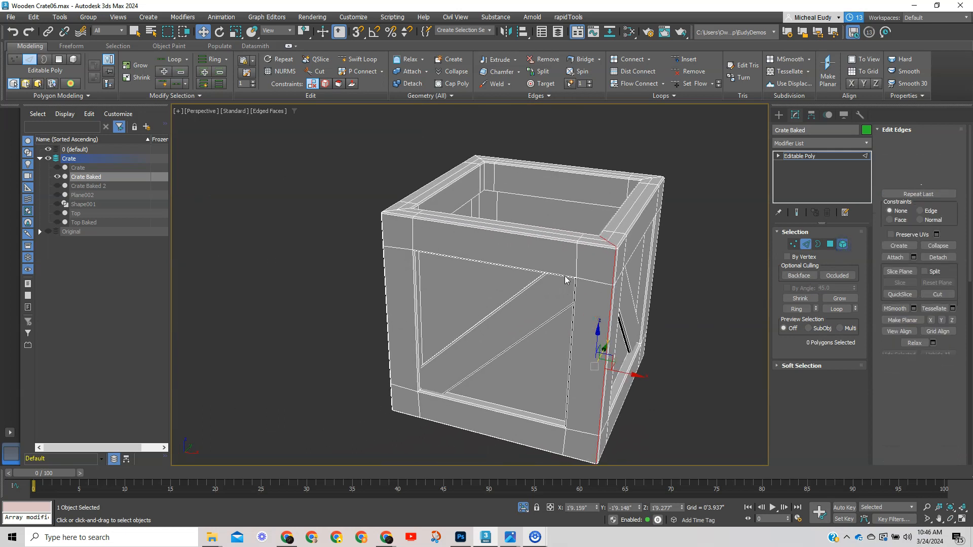
{"action": "key", "text": "5"}
{"action": "left_click", "coordinate": [560, 266]}
{"action": "middle_click_drag", "start_coordinate": [492, 324], "coordinate": [523, 284], "text": "alt"}
{"action": "left_click", "coordinate": [529, 314], "text": "ctrl"}
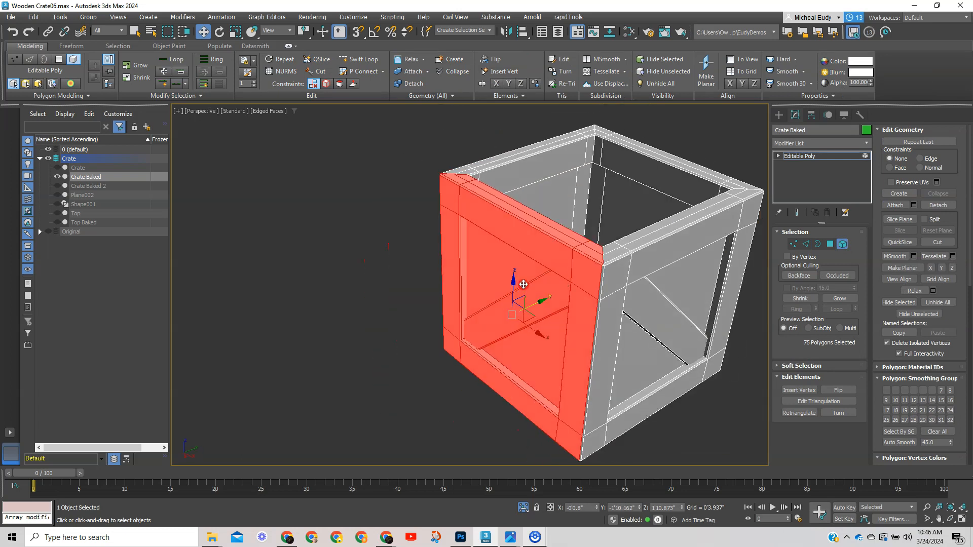
{"action": "key", "text": "ctrl+i"}
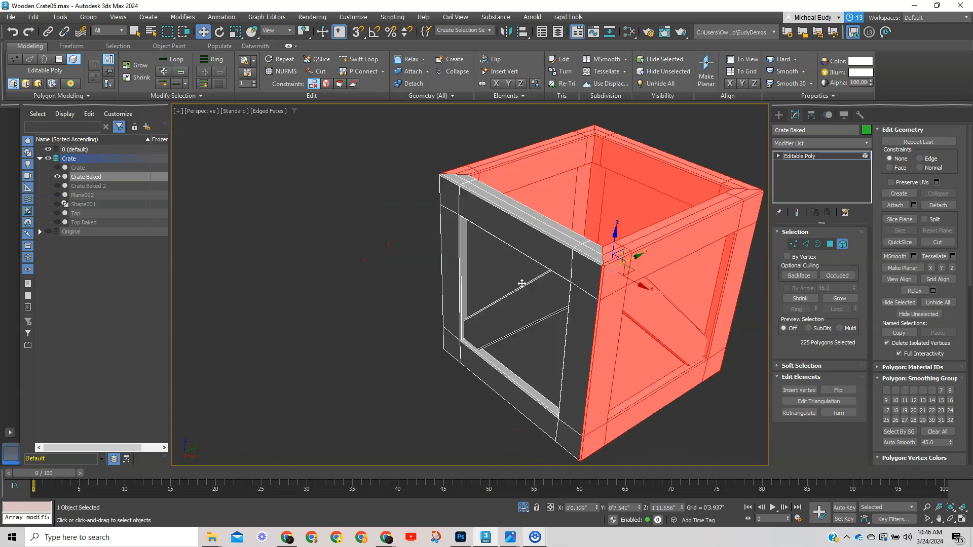
{"action": "key", "text": "Delete"}
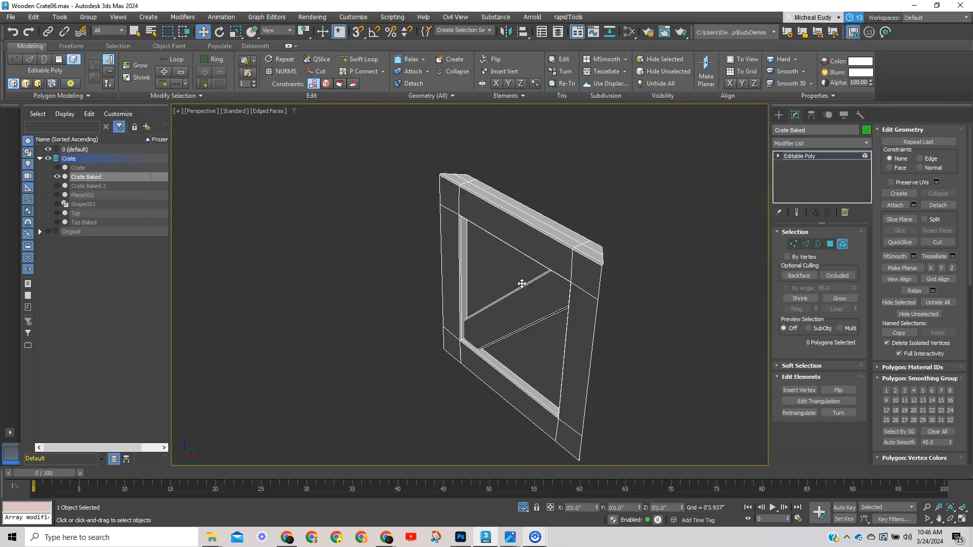
Step: Check the outer face of the isolated side panel and leave element-level editing
{"action": "scroll", "coordinate": [548, 247], "scroll_direction": "up", "scroll_amount": 3}
{"action": "middle_click_drag", "start_coordinate": [549, 247], "coordinate": [640, 264], "text": "alt"}
{"action": "middle_click_drag", "start_coordinate": [556, 269], "coordinate": [586, 209]}
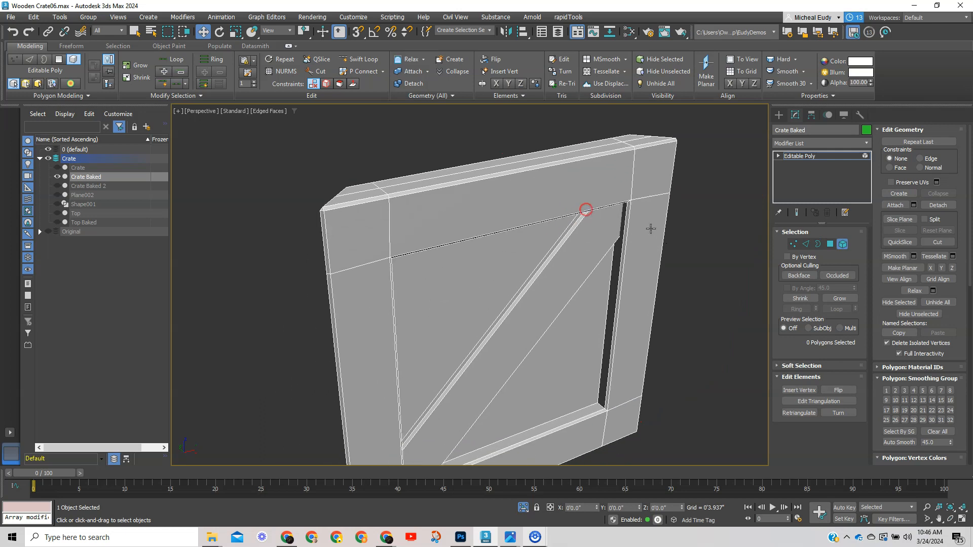
{"action": "left_click", "coordinate": [842, 246]}
{"action": "scroll", "coordinate": [582, 261], "scroll_direction": "down", "scroll_amount": 4}
{"action": "middle_click_drag", "start_coordinate": [566, 273], "coordinate": [522, 293]}
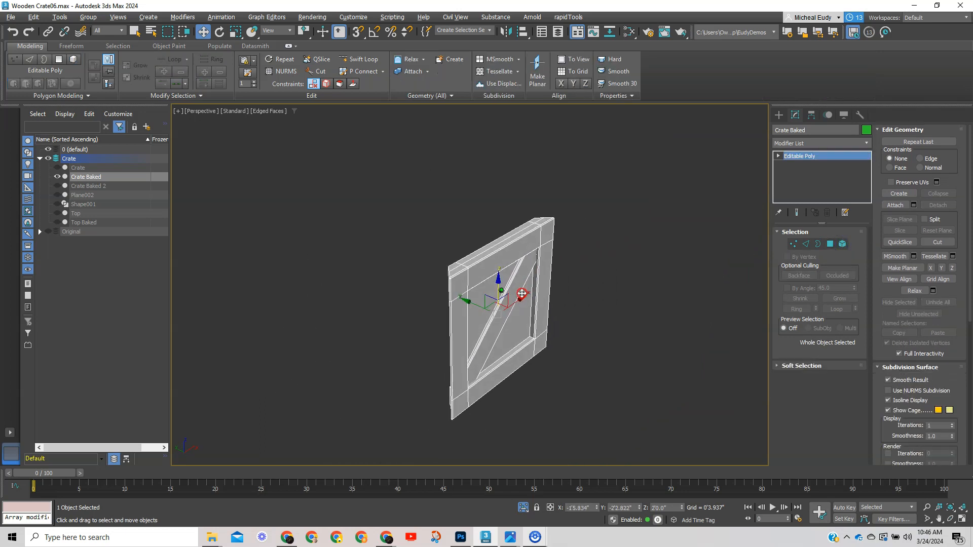
Step: Activate the Rotate tool with angle snap on and show the viewport grid
{"action": "right_click", "coordinate": [584, 282]}
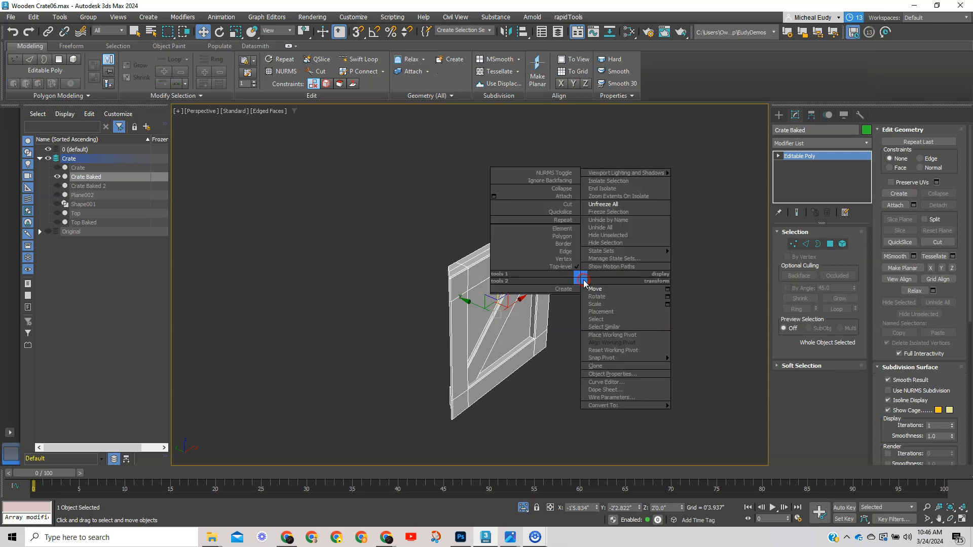
{"action": "left_click", "coordinate": [607, 296]}
{"action": "left_click", "coordinate": [375, 32]}
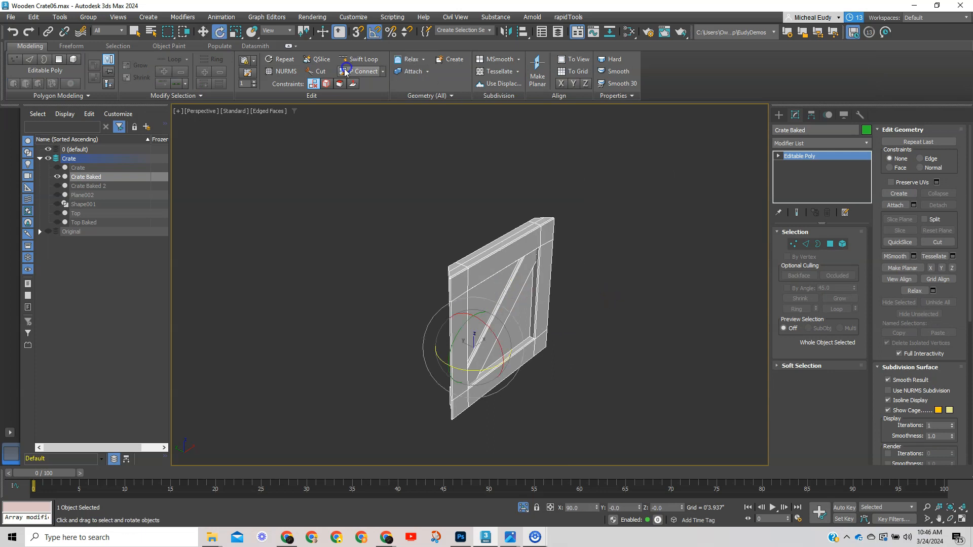
{"action": "key", "text": "g"}
Step: Set the reference coordinate system to World and rotate about the transform coordinate center
{"action": "left_click", "coordinate": [273, 32]}
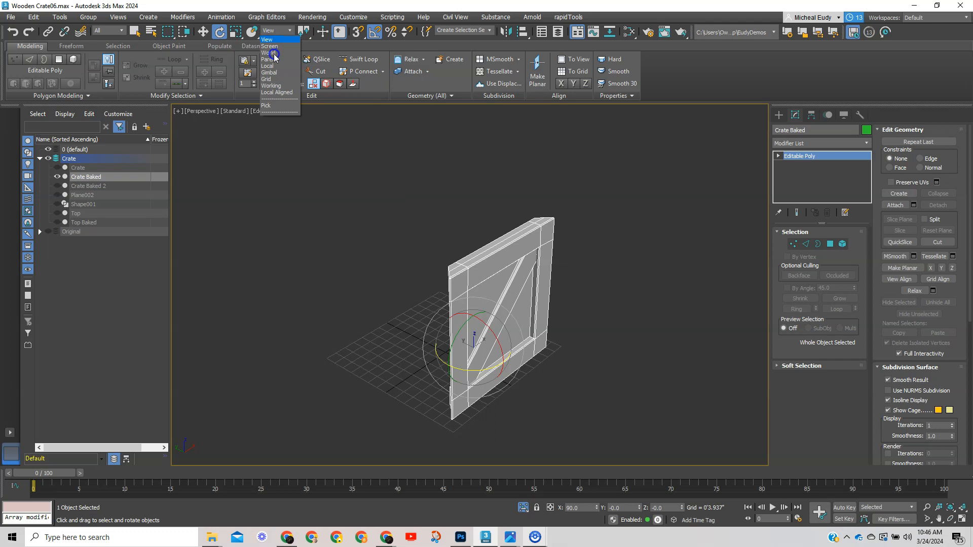
{"action": "left_click", "coordinate": [275, 53]}
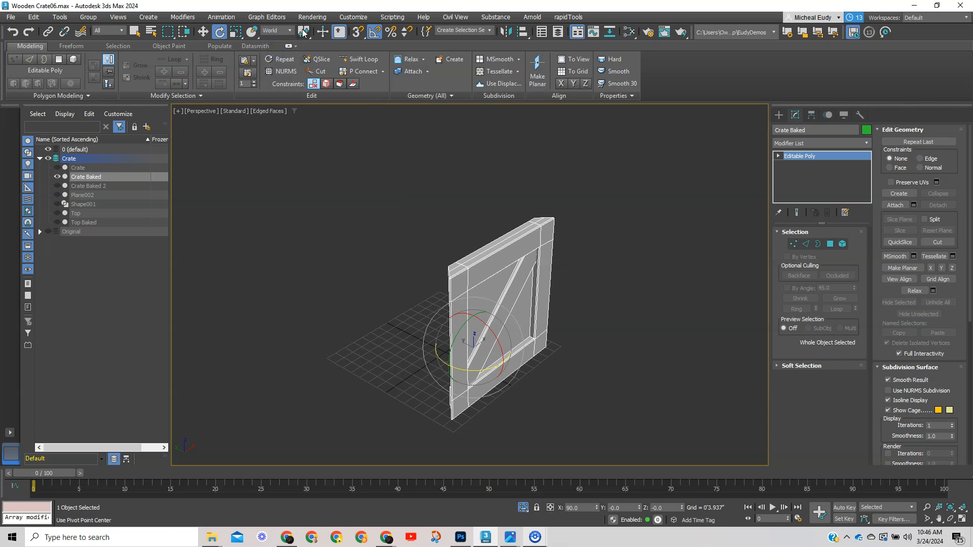
{"action": "left_click_drag", "start_coordinate": [303, 32], "coordinate": [304, 71]}
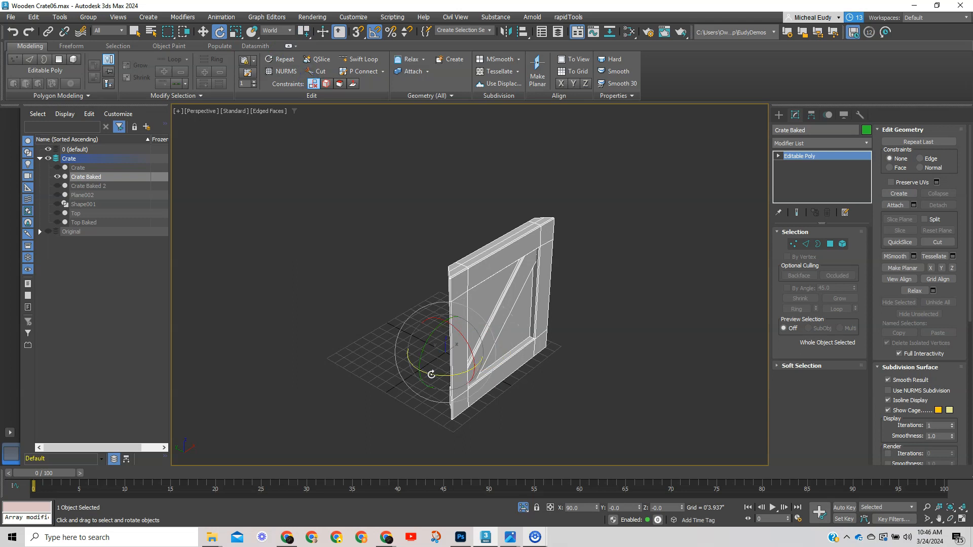
{"action": "left_click_drag", "start_coordinate": [431, 375], "coordinate": [388, 357], "text": "shift"}
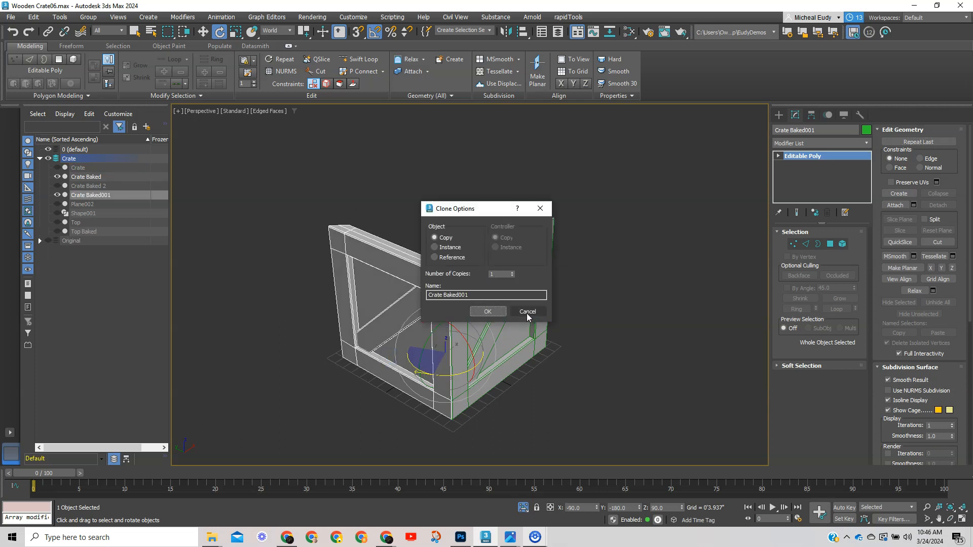
{"action": "left_click", "coordinate": [527, 312]}
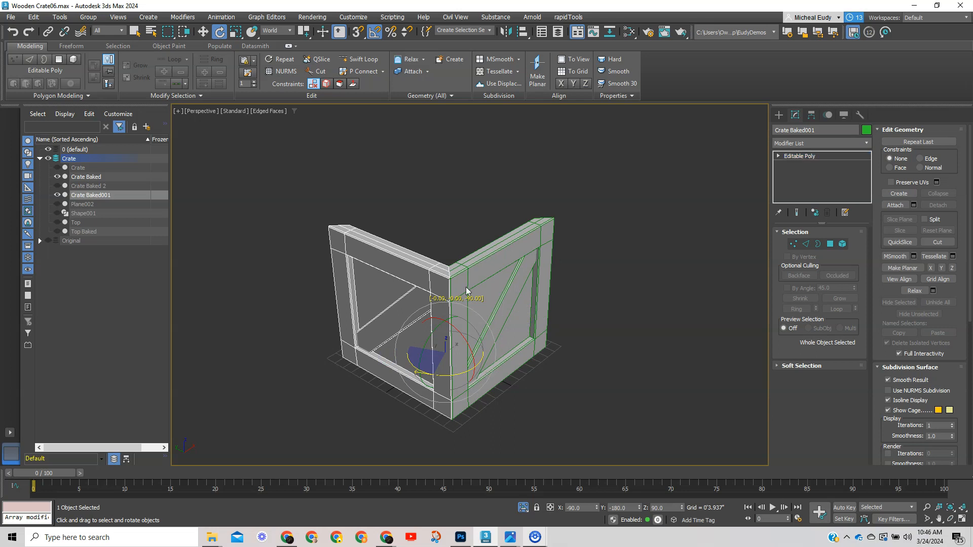
{"action": "key", "text": "ctrl+z"}
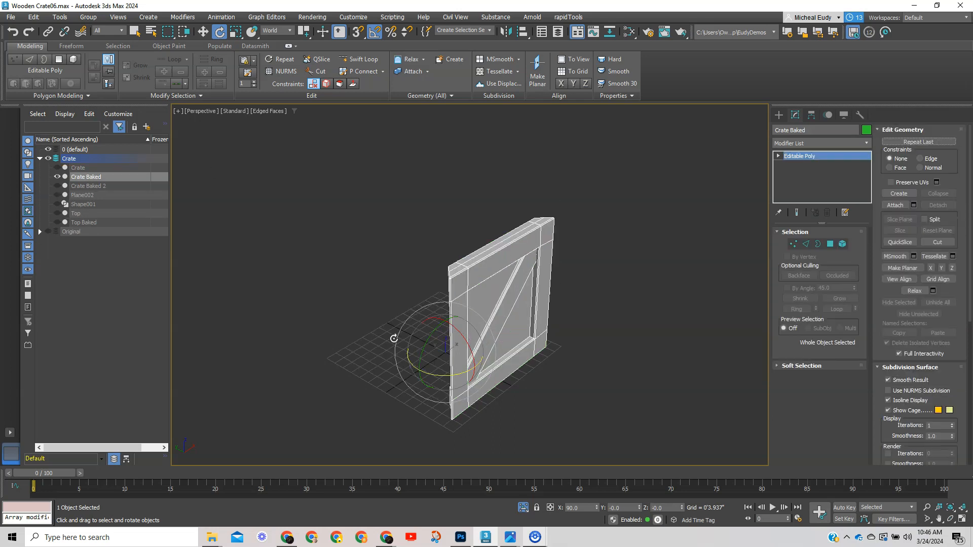
{"action": "scroll", "coordinate": [480, 278], "scroll_direction": "up", "scroll_amount": 2}
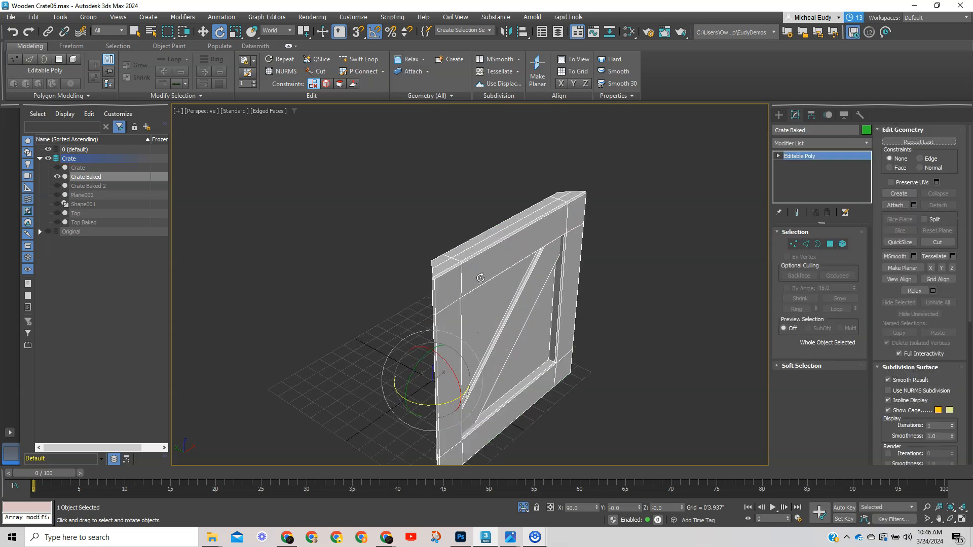
{"action": "scroll", "coordinate": [479, 276], "scroll_direction": "down", "scroll_amount": 1}
{"action": "middle_click_drag", "start_coordinate": [479, 274], "coordinate": [519, 269], "text": "alt"}
{"action": "scroll", "coordinate": [459, 253], "scroll_direction": "up", "scroll_amount": 3}
{"action": "scroll", "coordinate": [503, 265], "scroll_direction": "up", "scroll_amount": 3}
{"action": "left_click", "coordinate": [806, 245]}
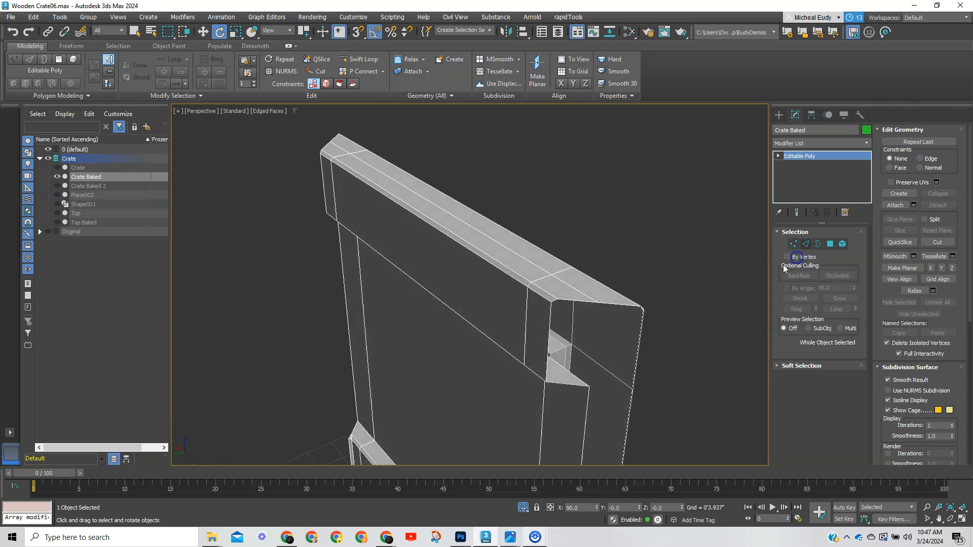
{"action": "double_click", "coordinate": [533, 293]}
{"action": "left_click", "coordinate": [679, 282]}
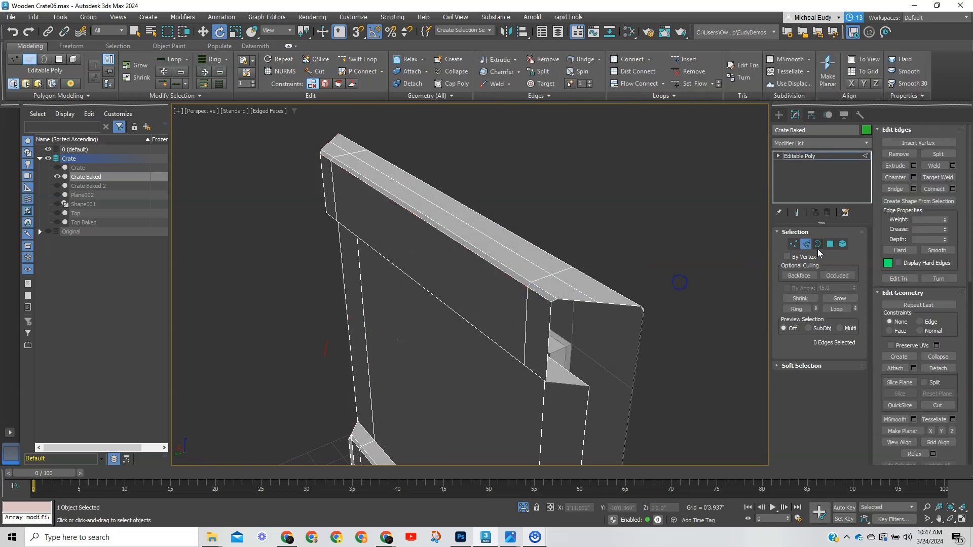
{"action": "left_click", "coordinate": [805, 245]}
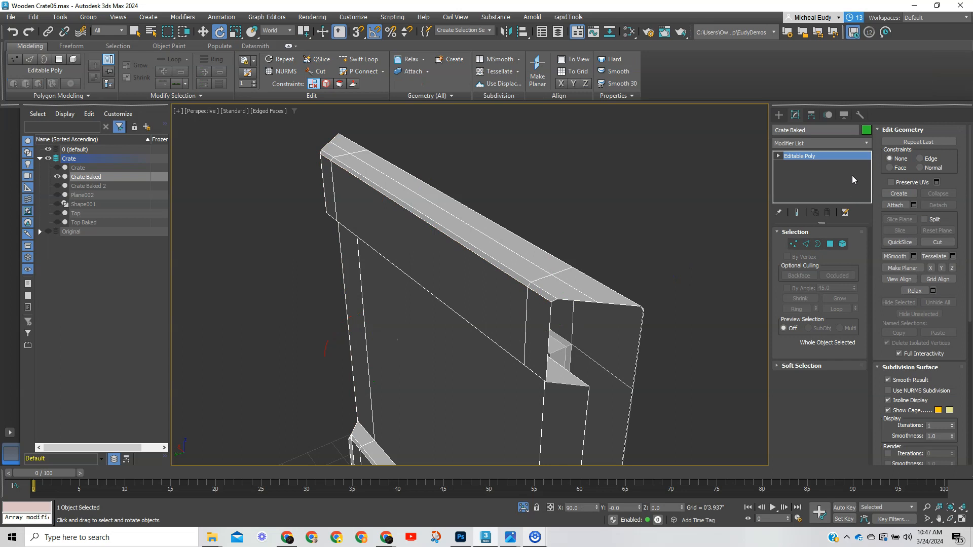
Step: Add an Unwrap UVW modifier to the side panel and turn off the map seams display
{"action": "left_click", "coordinate": [866, 143]}
{"action": "left_click_drag", "start_coordinate": [868, 162], "coordinate": [872, 433]}
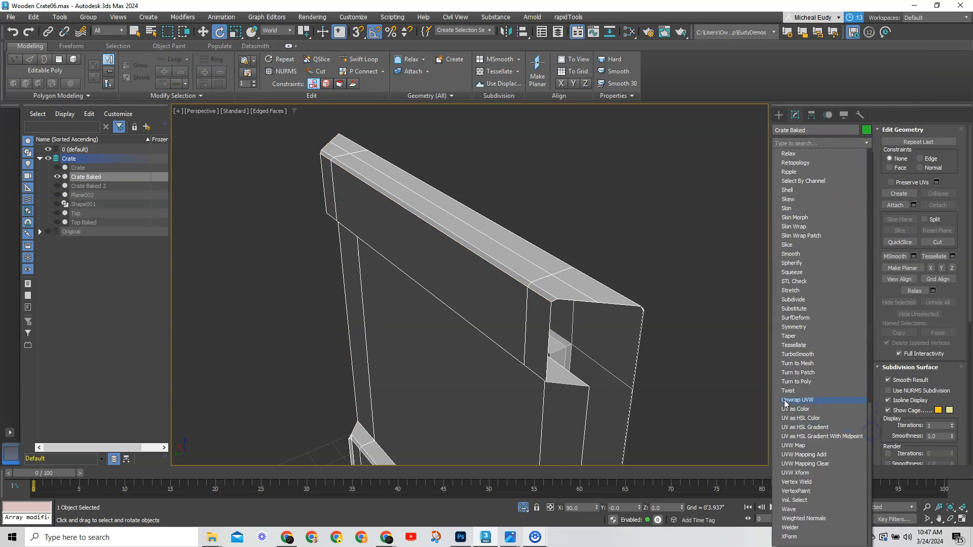
{"action": "left_click", "coordinate": [785, 400]}
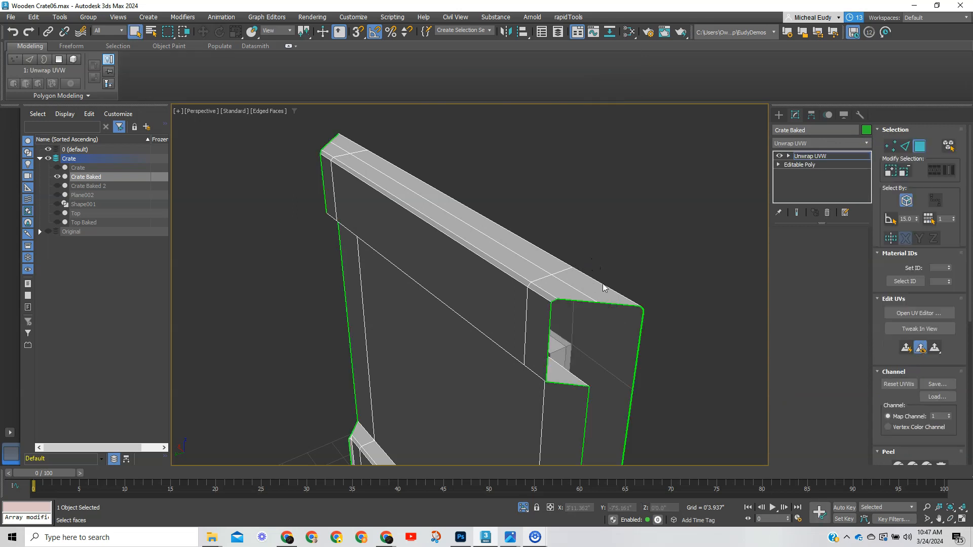
{"action": "middle_click_drag", "start_coordinate": [614, 300], "coordinate": [594, 276]}
{"action": "scroll", "coordinate": [874, 400], "scroll_direction": "down", "scroll_amount": 3}
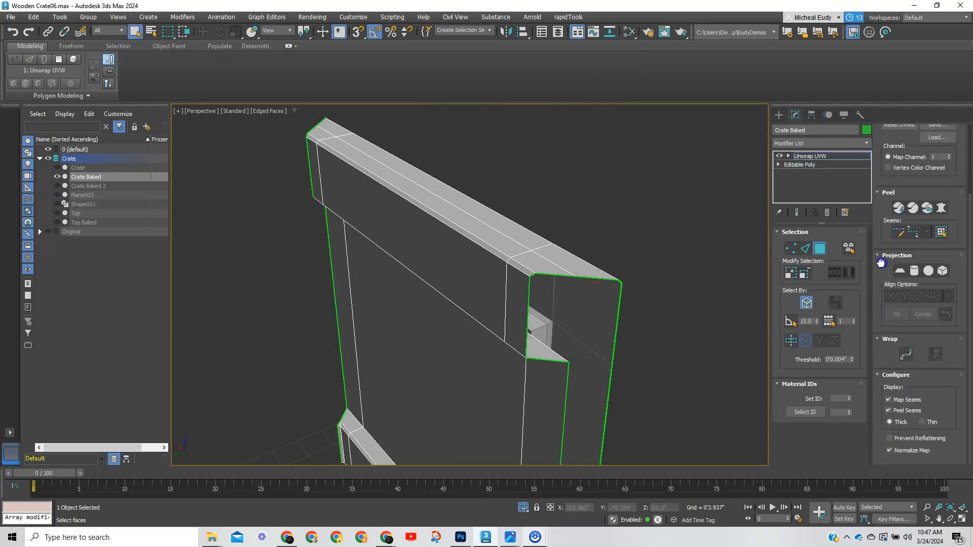
{"action": "left_click", "coordinate": [889, 400]}
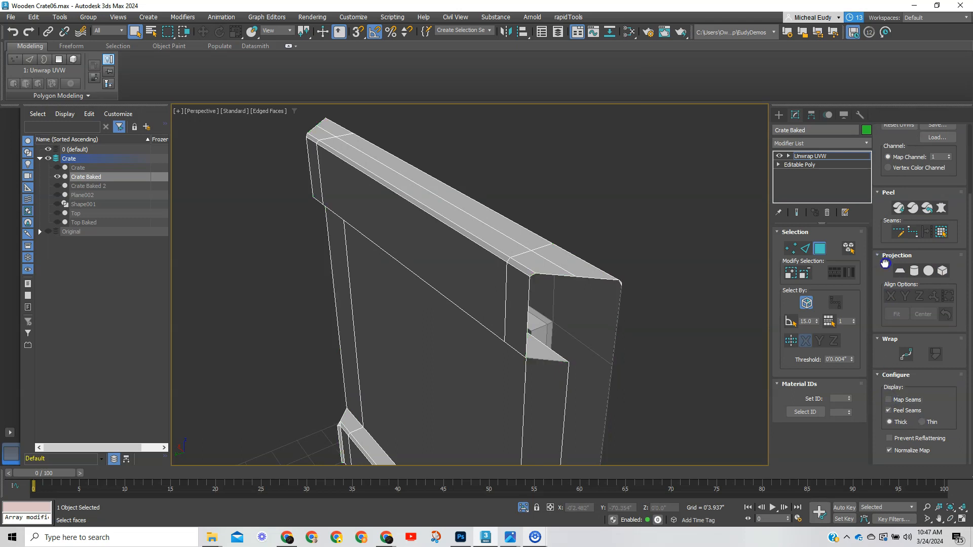
{"action": "scroll", "coordinate": [884, 263], "scroll_direction": "up", "scroll_amount": 3}
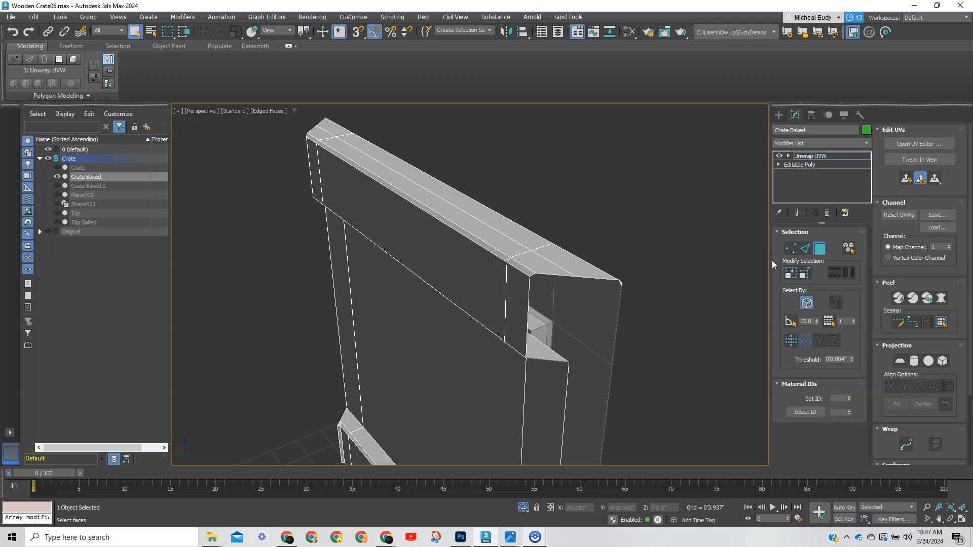
Step: Select the long inner edge along the panel's top at edge level and convert it to a peel seam
{"action": "left_click", "coordinate": [806, 249]}
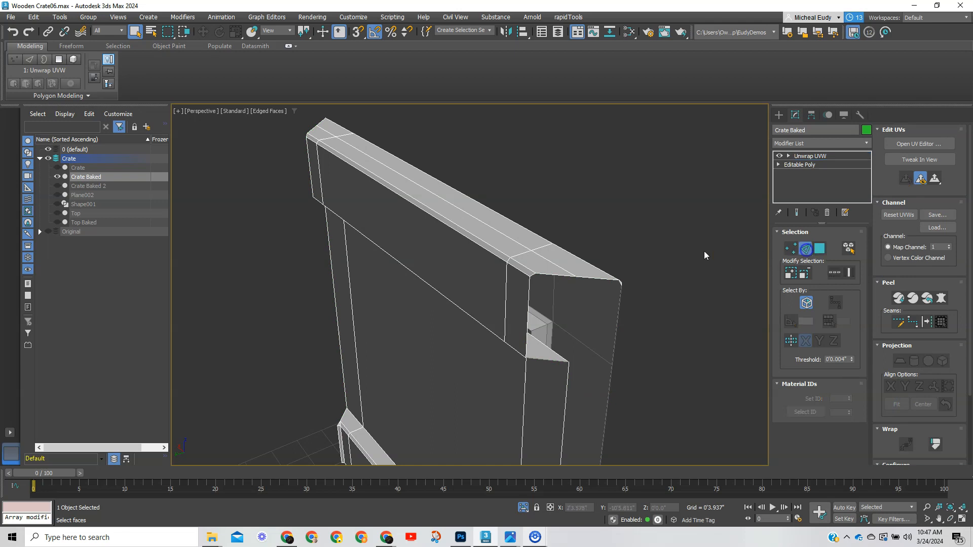
{"action": "left_click", "coordinate": [495, 255]}
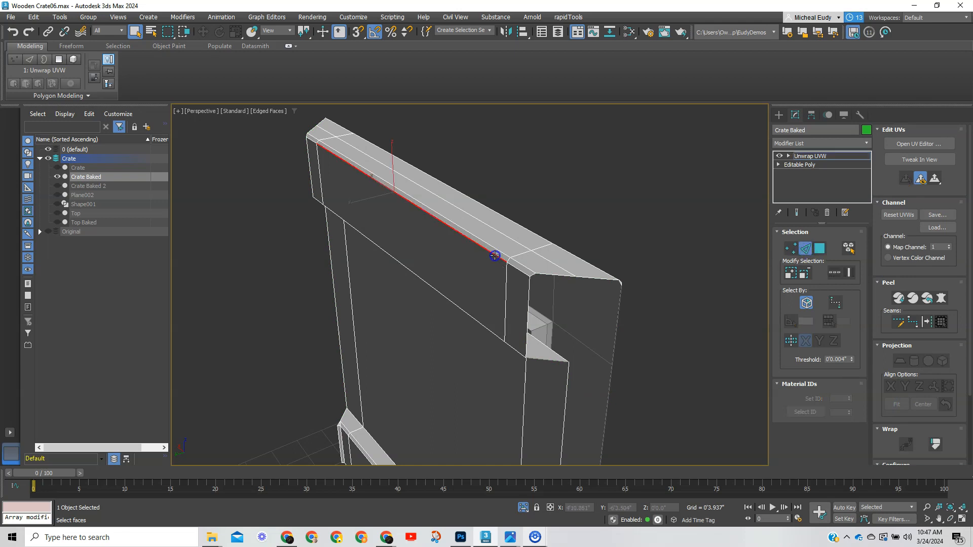
{"action": "left_click", "coordinate": [930, 322]}
Step: Hide the viewport grid and convert the long inner edge along the panel's bottom to a peel seam
{"action": "middle_click_drag", "start_coordinate": [589, 271], "coordinate": [539, 287], "text": "alt"}
{"action": "scroll", "coordinate": [383, 223], "scroll_direction": "down", "scroll_amount": 2}
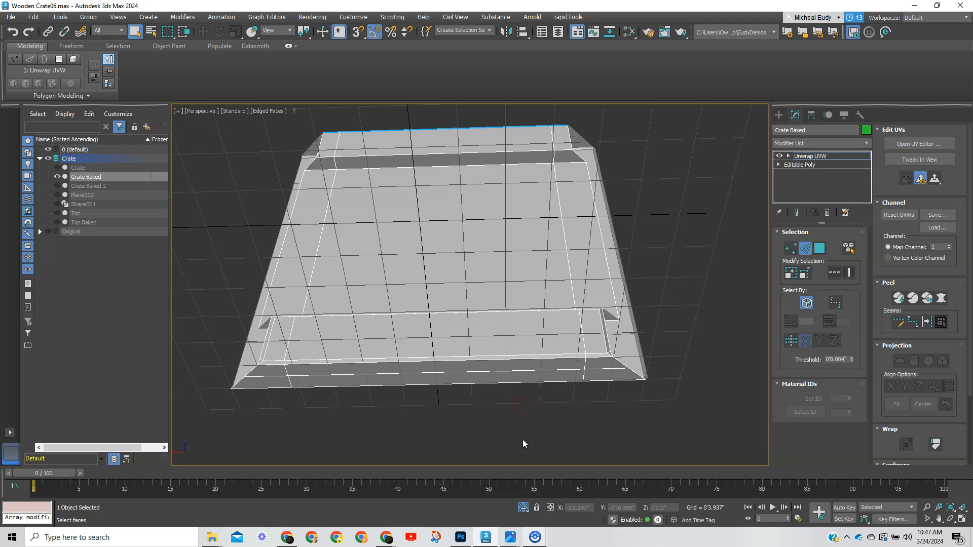
{"action": "left_click", "coordinate": [778, 114]}
{"action": "key", "text": "g"}
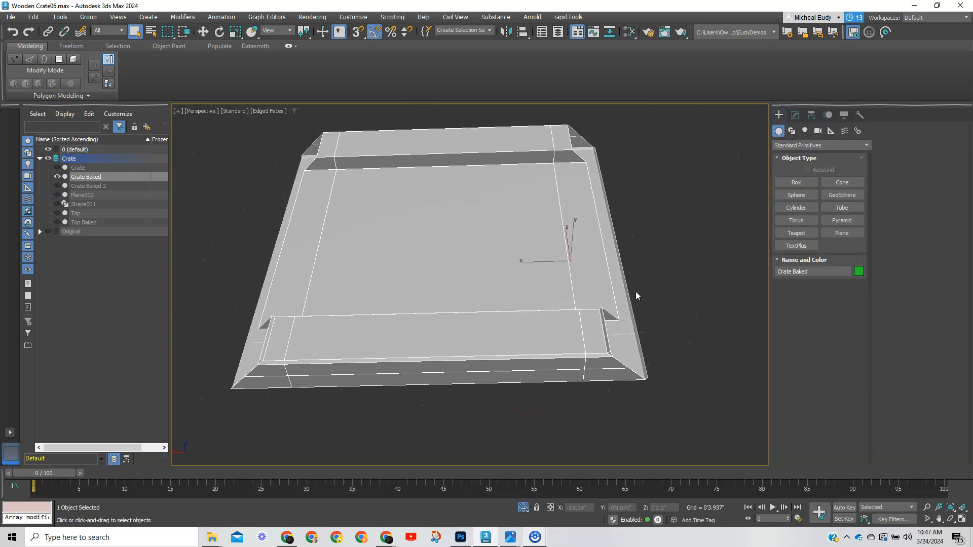
{"action": "left_click", "coordinate": [795, 114]}
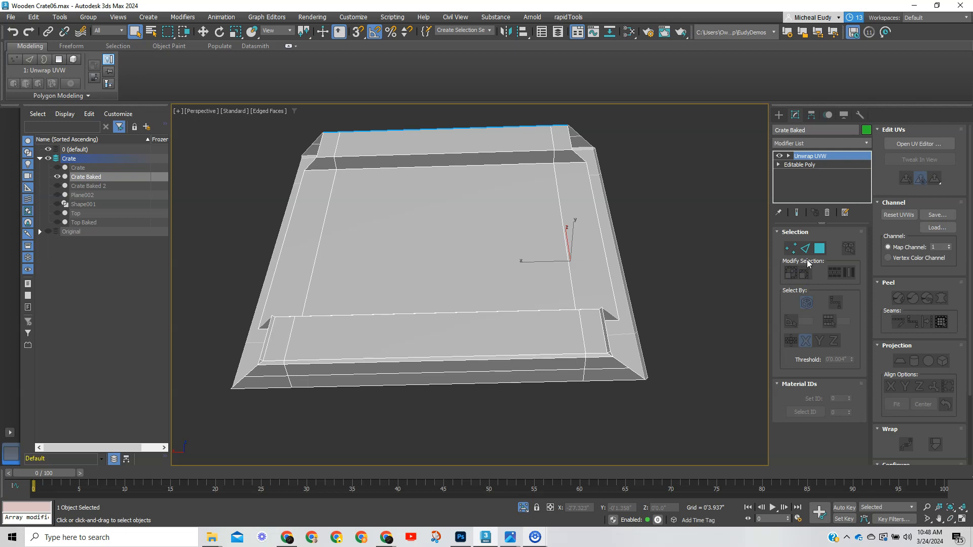
{"action": "left_click", "coordinate": [806, 248]}
{"action": "left_click", "coordinate": [504, 355]}
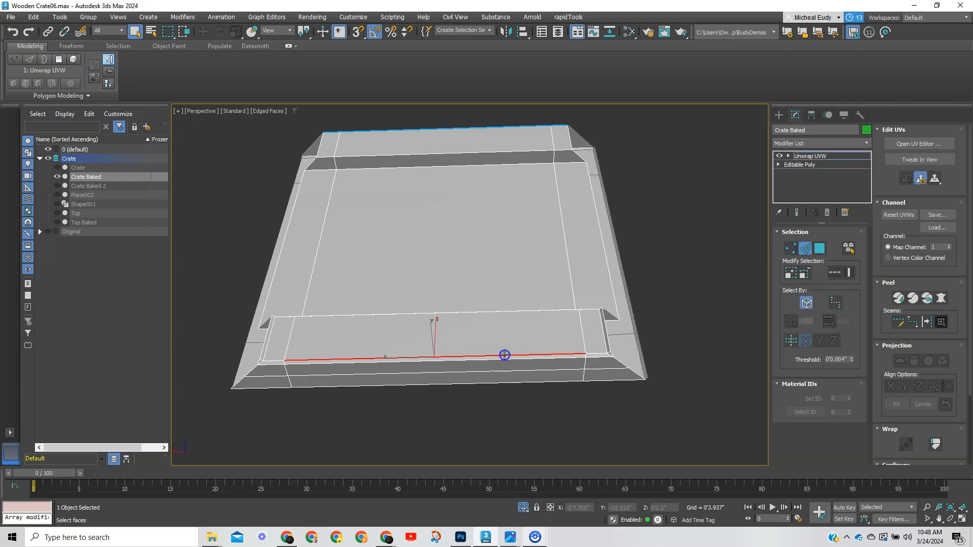
{"action": "left_click", "coordinate": [927, 322]}
Step: Select the four edges around the frame's inner opening on the outer face and convert them to peel seams
{"action": "mouse_move", "coordinate": [550, 343]}
{"action": "middle_mouse_down", "text": "alt"}
{"action": "mouse_move", "coordinate": [495, 363]}
{"action": "mouse_move", "coordinate": [523, 348]}
{"action": "mouse_move", "coordinate": [623, 355]}
{"action": "middle_mouse_up", "text": "alt"}
{"action": "scroll", "coordinate": [440, 302], "scroll_direction": "up", "scroll_amount": 2}
{"action": "scroll", "coordinate": [315, 209], "scroll_direction": "up", "scroll_amount": 1}
{"action": "mouse_move", "coordinate": [315, 209]}
{"action": "middle_mouse_down"}
{"action": "mouse_move", "coordinate": [434, 271]}
{"action": "mouse_move", "coordinate": [404, 272]}
{"action": "mouse_move", "coordinate": [408, 252]}
{"action": "mouse_move", "coordinate": [382, 243]}
{"action": "mouse_move", "coordinate": [374, 256]}
{"action": "mouse_move", "coordinate": [395, 252]}
{"action": "mouse_move", "coordinate": [425, 278]}
{"action": "mouse_move", "coordinate": [500, 309]}
{"action": "mouse_move", "coordinate": [558, 356]}
{"action": "middle_mouse_up"}
{"action": "middle_click_drag", "start_coordinate": [361, 278], "coordinate": [452, 328]}
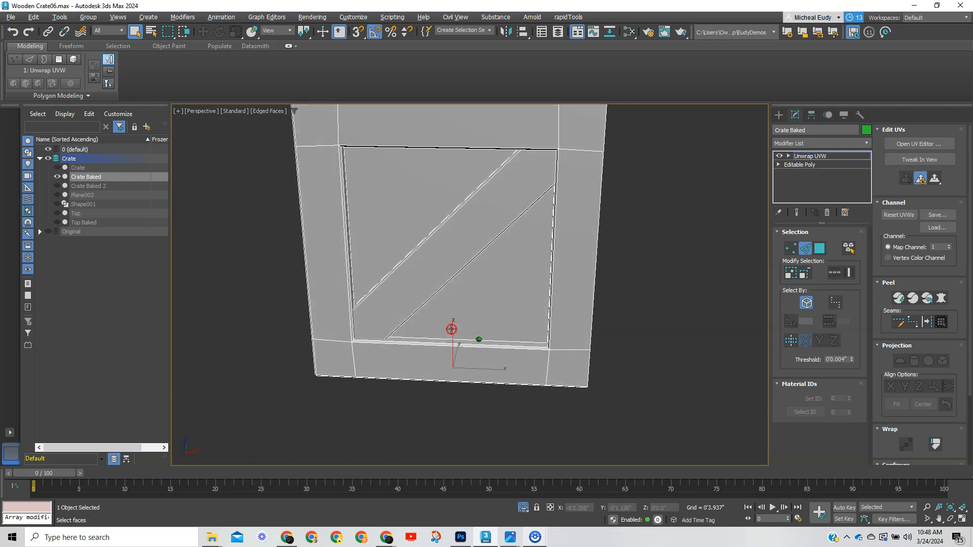
{"action": "left_click", "coordinate": [446, 346]}
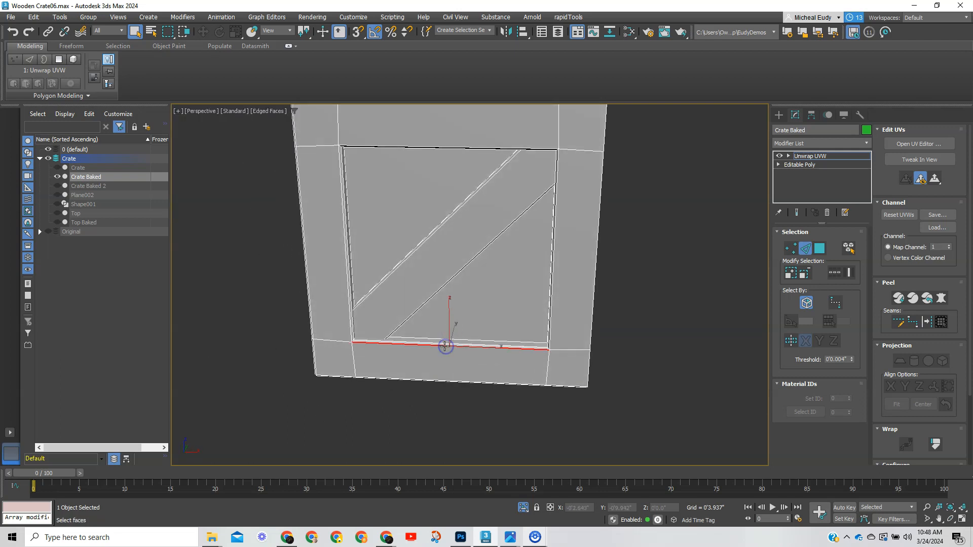
{"action": "middle_click_drag", "start_coordinate": [572, 326], "coordinate": [571, 319], "text": "alt"}
{"action": "left_click", "coordinate": [550, 286], "text": "ctrl"}
{"action": "middle_click_drag", "start_coordinate": [330, 269], "coordinate": [315, 277], "text": "alt"}
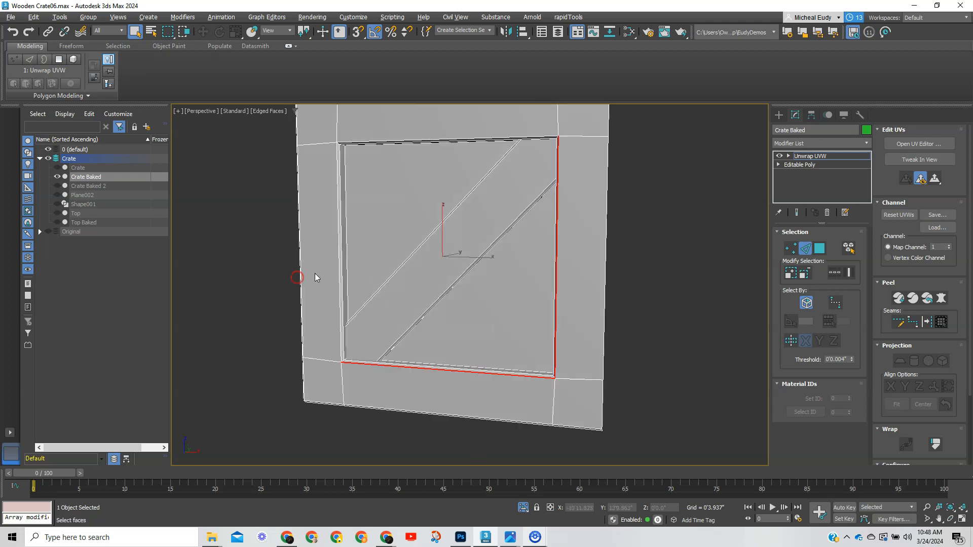
{"action": "left_click", "coordinate": [339, 268], "text": "ctrl"}
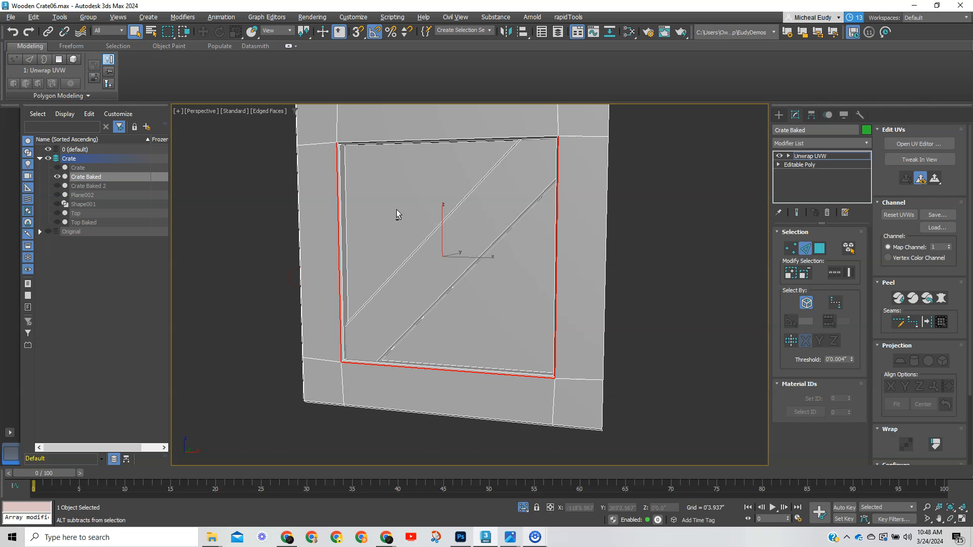
{"action": "middle_click_drag", "start_coordinate": [397, 214], "coordinate": [404, 174], "text": "alt"}
{"action": "left_click", "coordinate": [428, 141], "text": "ctrl"}
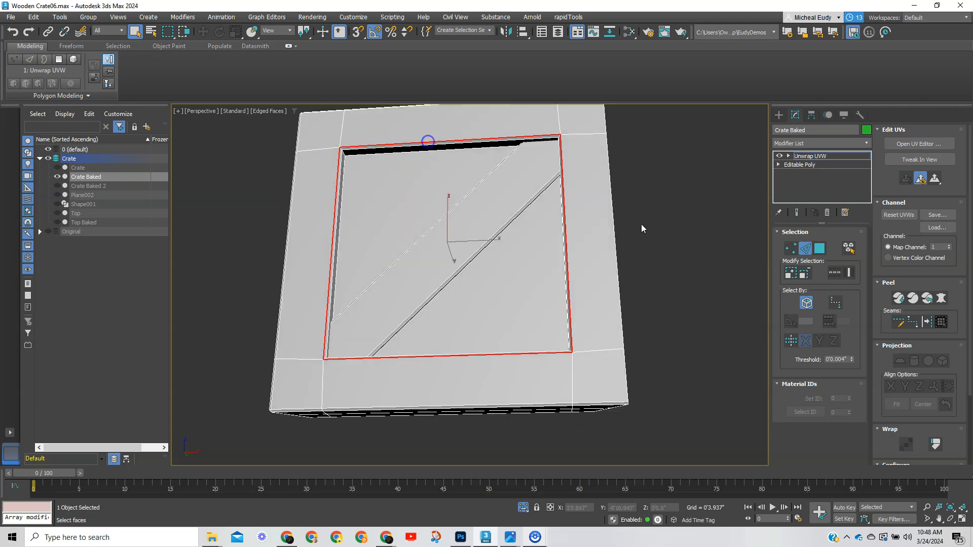
{"action": "left_click", "coordinate": [926, 322]}
Step: Select a face on the outer frame and expand the face selection to the peel seams
{"action": "middle_click_drag", "start_coordinate": [489, 243], "coordinate": [486, 292], "text": "alt"}
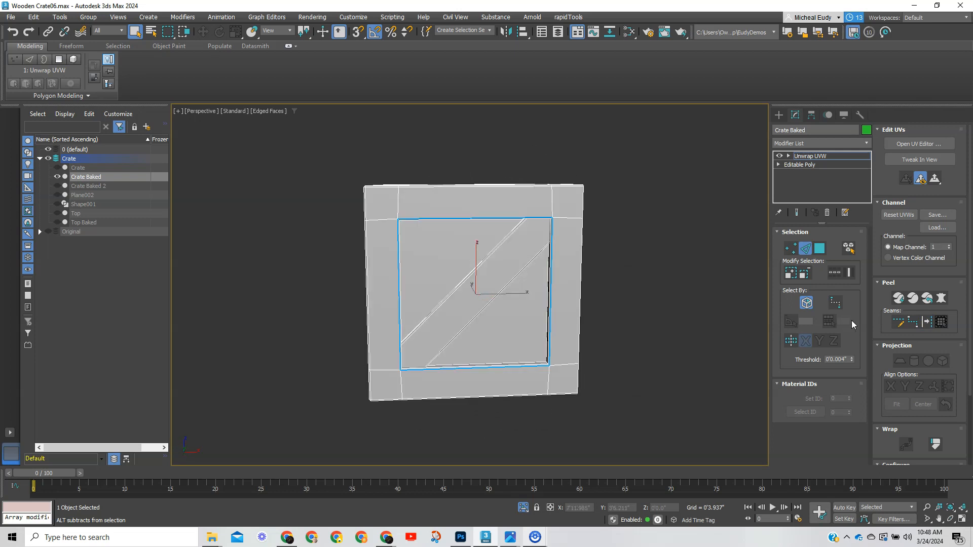
{"action": "left_click", "coordinate": [819, 248]}
{"action": "left_click", "coordinate": [569, 202]}
{"action": "left_click", "coordinate": [940, 322]}
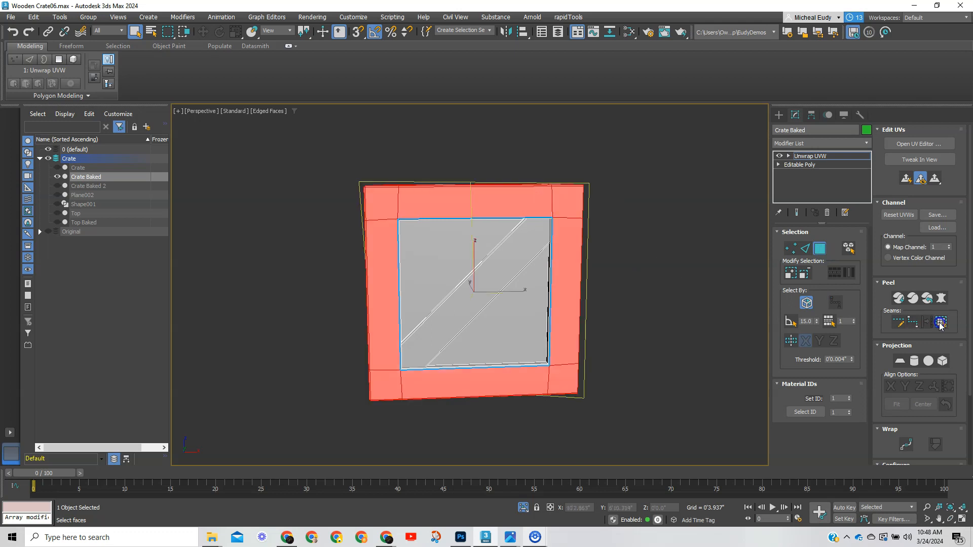
Step: Apply planar mapping to the selected frame faces, align it to the Y axis and shift its gizmo in front of the panel
{"action": "middle_click_drag", "start_coordinate": [547, 284], "coordinate": [548, 307], "text": "alt"}
{"action": "left_click", "coordinate": [900, 362]}
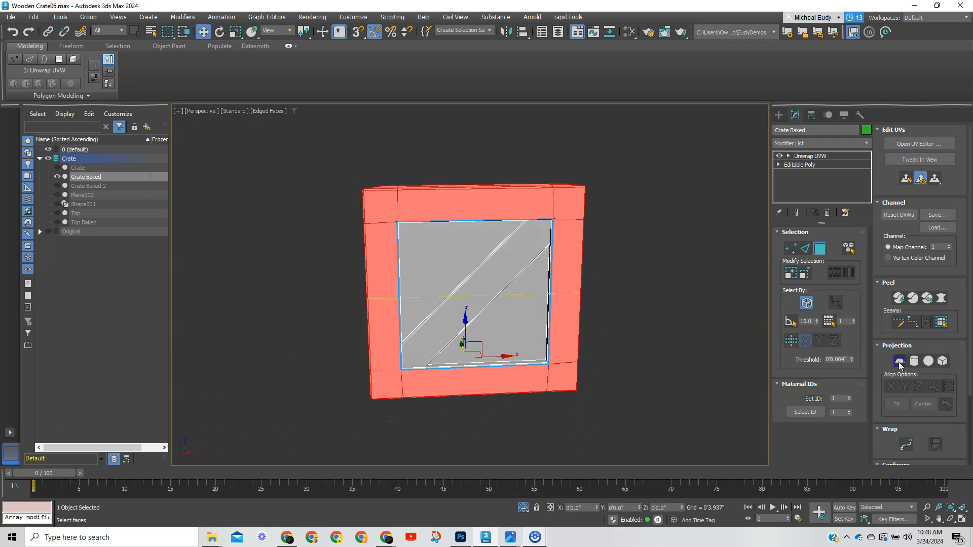
{"action": "middle_click_drag", "start_coordinate": [537, 362], "coordinate": [398, 342], "text": "alt"}
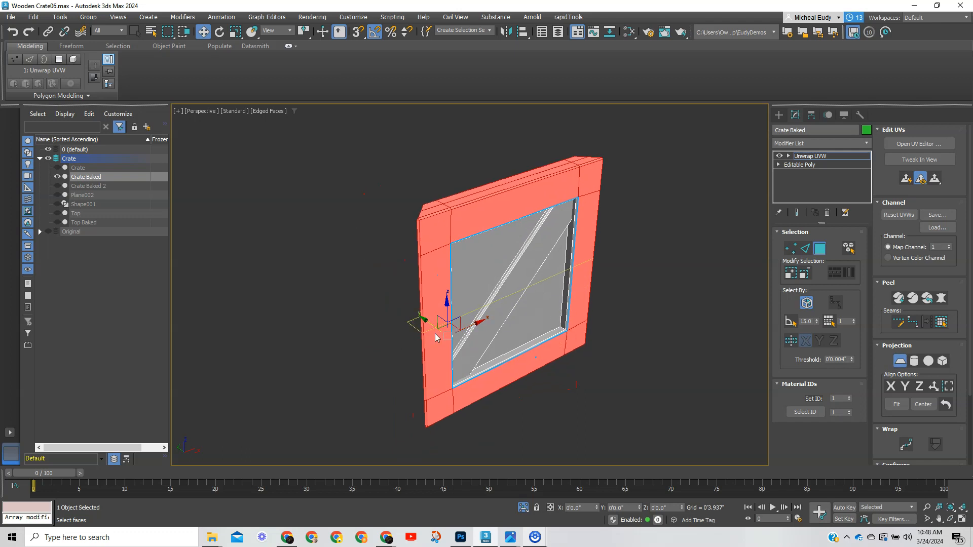
{"action": "left_click_drag", "start_coordinate": [428, 324], "coordinate": [527, 334]}
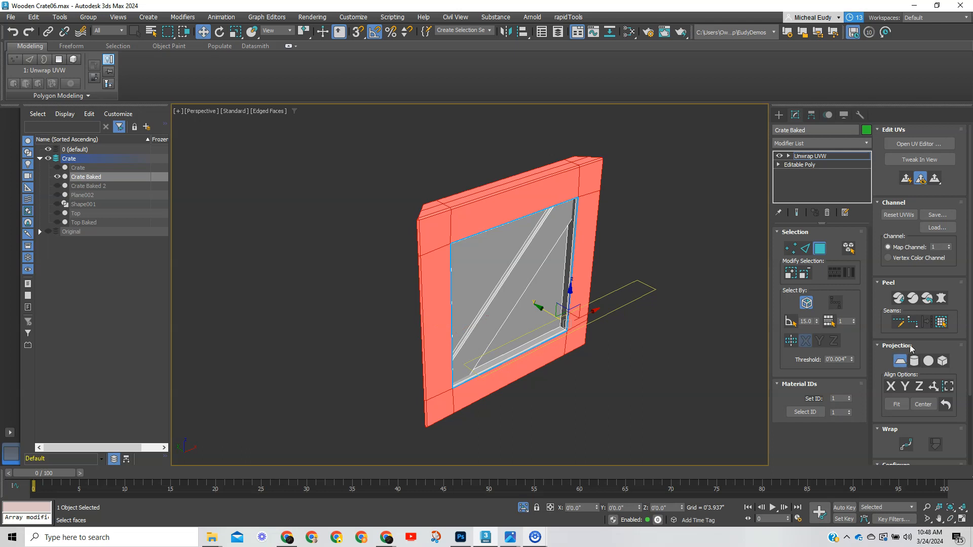
{"action": "left_click", "coordinate": [905, 387]}
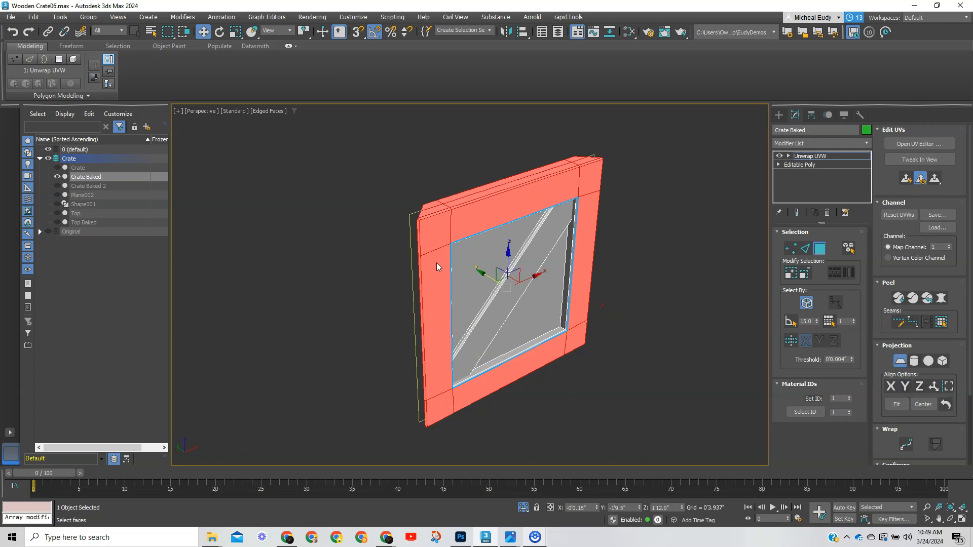
{"action": "left_click_drag", "start_coordinate": [481, 274], "coordinate": [539, 319]}
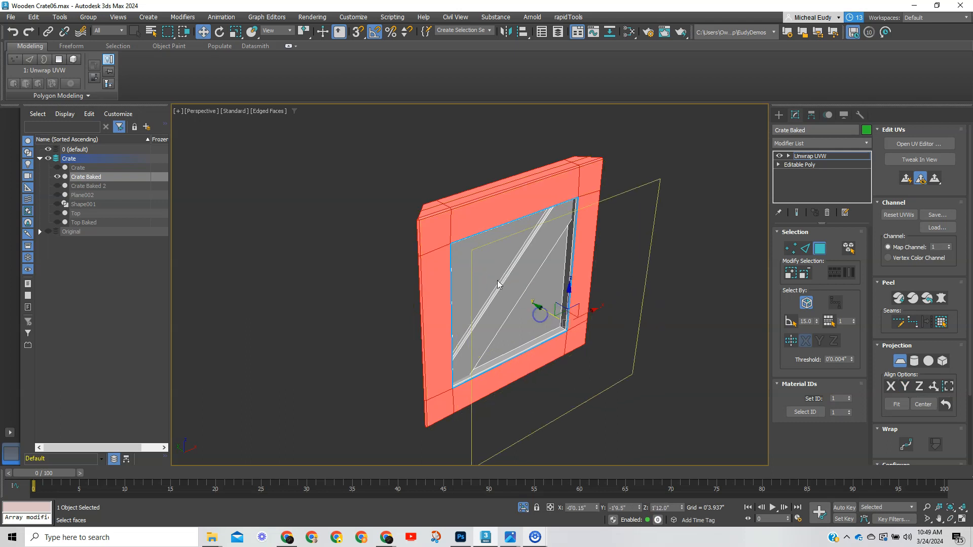
{"action": "mouse_move", "coordinate": [562, 315]}
{"action": "middle_mouse_down", "text": "alt"}
{"action": "mouse_move", "coordinate": [578, 316]}
{"action": "mouse_move", "coordinate": [552, 311]}
{"action": "middle_mouse_up", "text": "alt"}
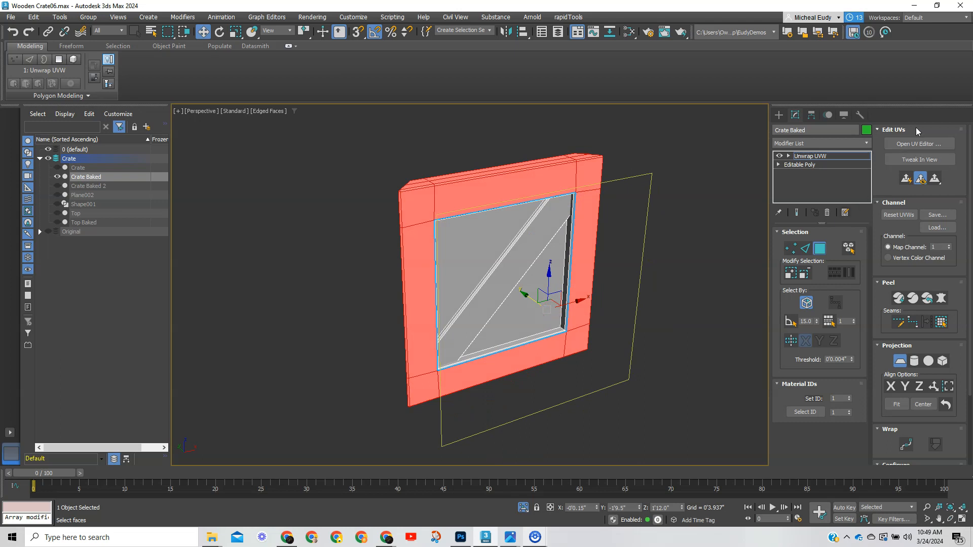
Step: Open the UV editor, then reposition and enlarge its floating window beside the modifier settings
{"action": "left_click", "coordinate": [909, 144]}
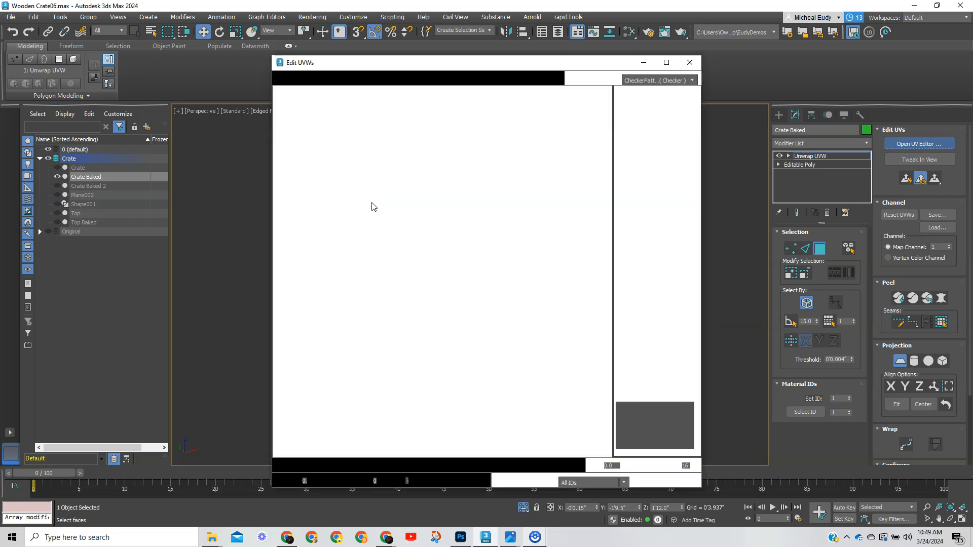
{"action": "left_click", "coordinate": [667, 63]}
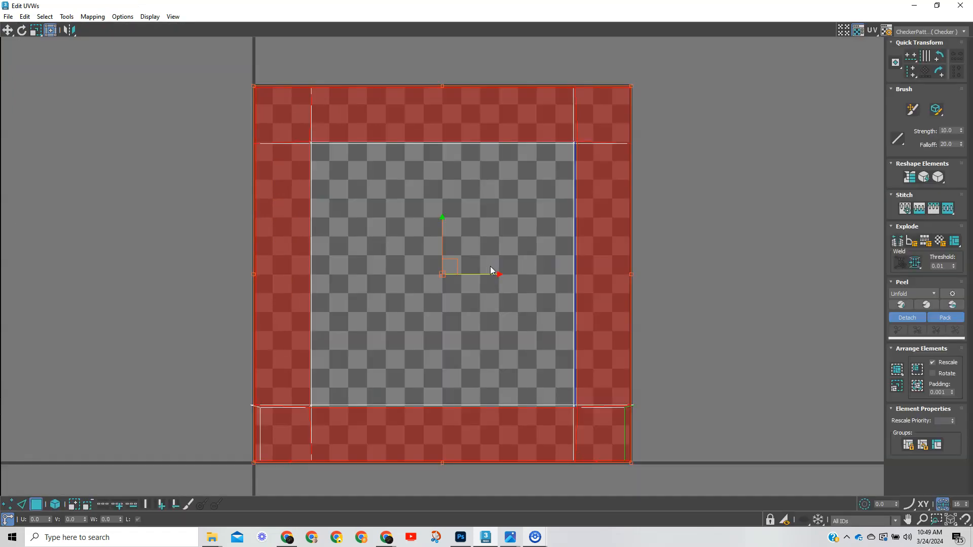
{"action": "left_click", "coordinate": [937, 5]}
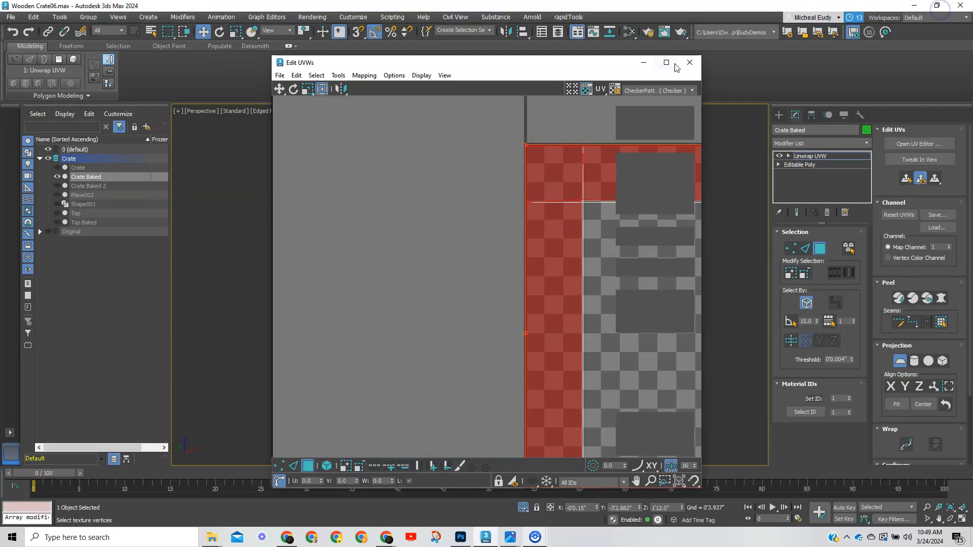
{"action": "left_click_drag", "start_coordinate": [577, 67], "coordinate": [355, 24]}
{"action": "left_click_drag", "start_coordinate": [472, 447], "coordinate": [722, 475]}
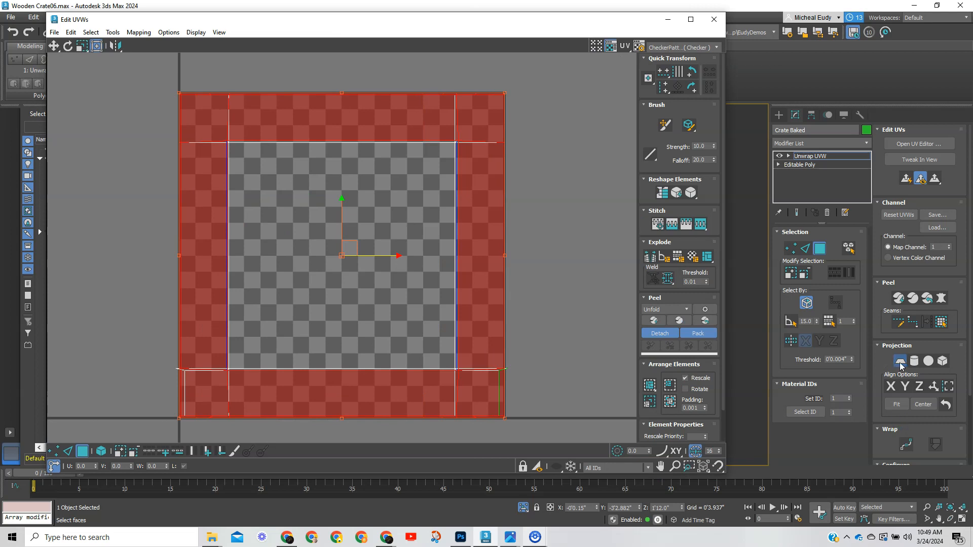
Step: Turn off planar mapping and move the frame's UV island outside the UV tile
{"action": "left_click", "coordinate": [899, 362]}
{"action": "scroll", "coordinate": [458, 309], "scroll_direction": "down", "scroll_amount": 5}
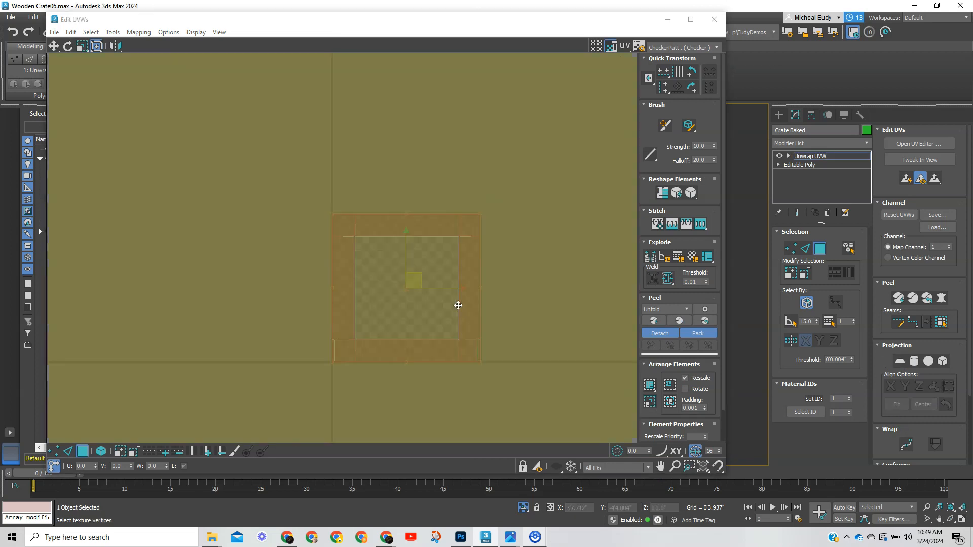
{"action": "left_click_drag", "start_coordinate": [420, 280], "coordinate": [179, 138]}
Step: Check the extent of the remaining UV faces around the tile and clear the UV selection
{"action": "left_click", "coordinate": [516, 210]}
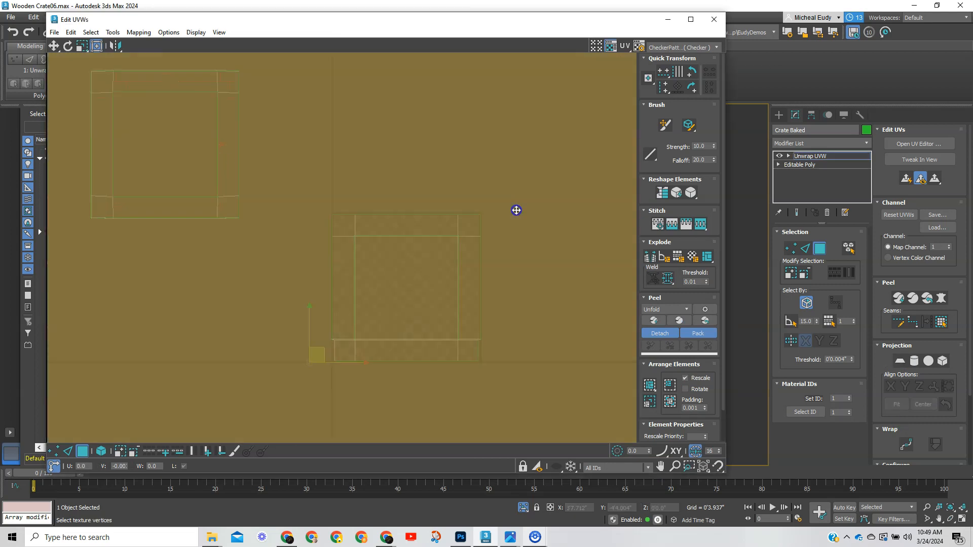
{"action": "scroll", "coordinate": [512, 233], "scroll_direction": "down", "scroll_amount": 10}
{"action": "scroll", "coordinate": [511, 265], "scroll_direction": "down", "scroll_amount": 7}
{"action": "middle_click_drag", "start_coordinate": [512, 267], "coordinate": [398, 253]}
{"action": "scroll", "coordinate": [398, 252], "scroll_direction": "down", "scroll_amount": 2}
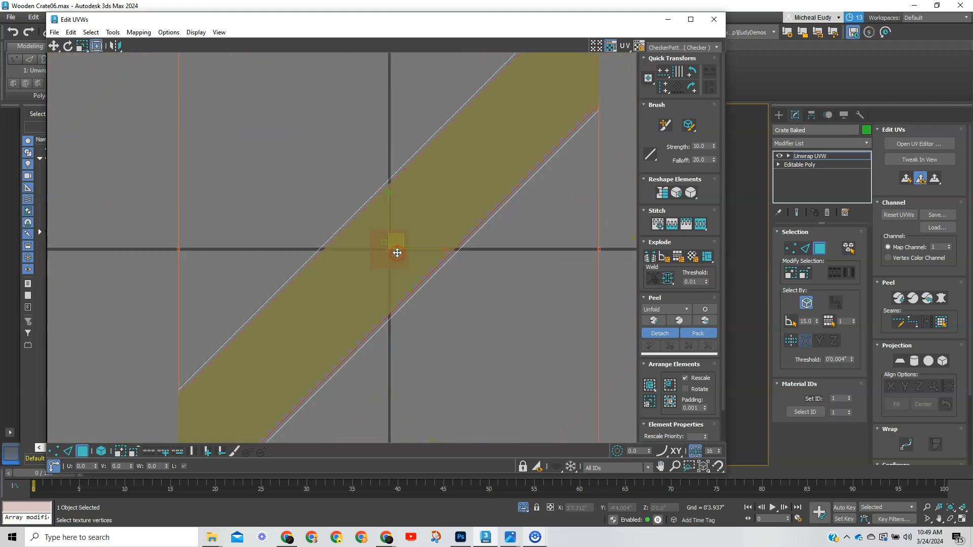
{"action": "left_click", "coordinate": [461, 321]}
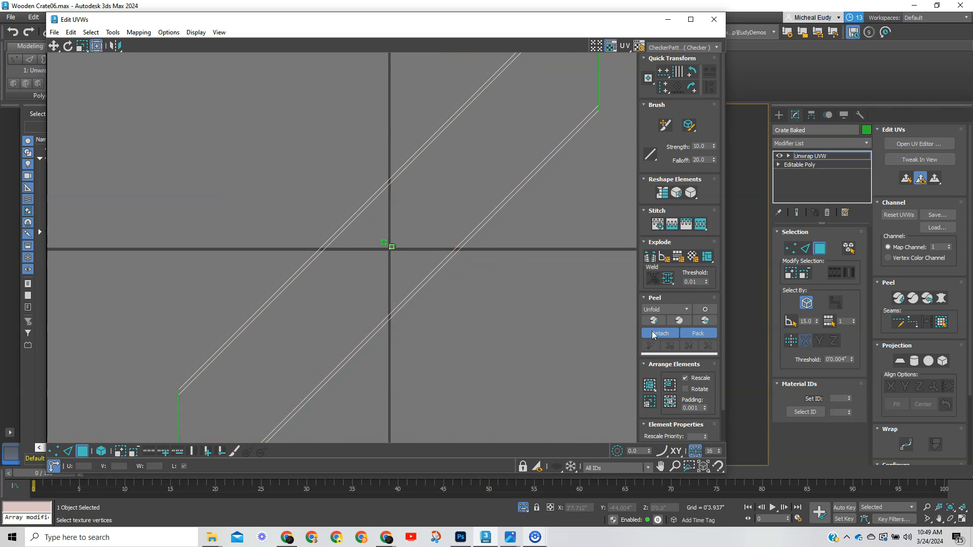
Step: Minimize the UV editor, select the diagonal brace's faces out to their seams, and apply planar mapping to them
{"action": "left_click", "coordinate": [668, 19]}
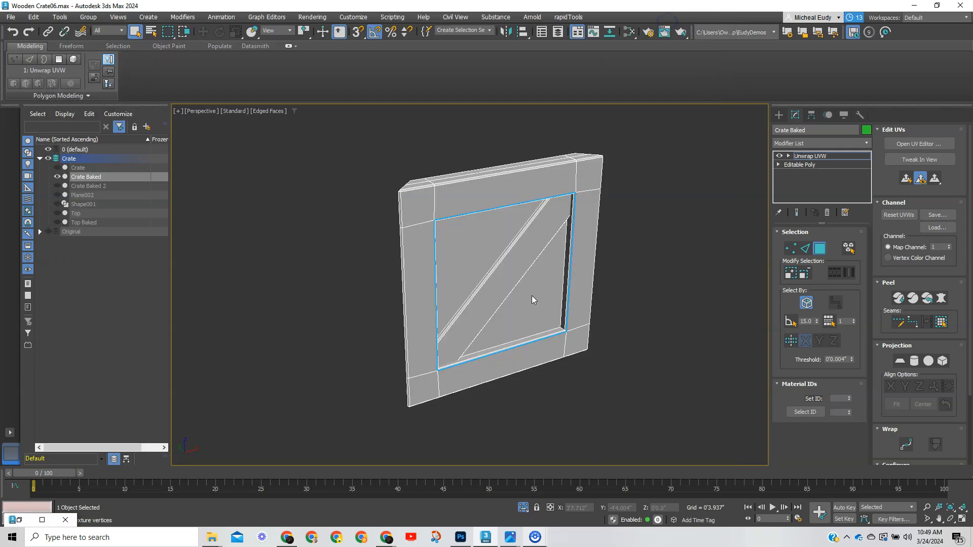
{"action": "left_click", "coordinate": [498, 289]}
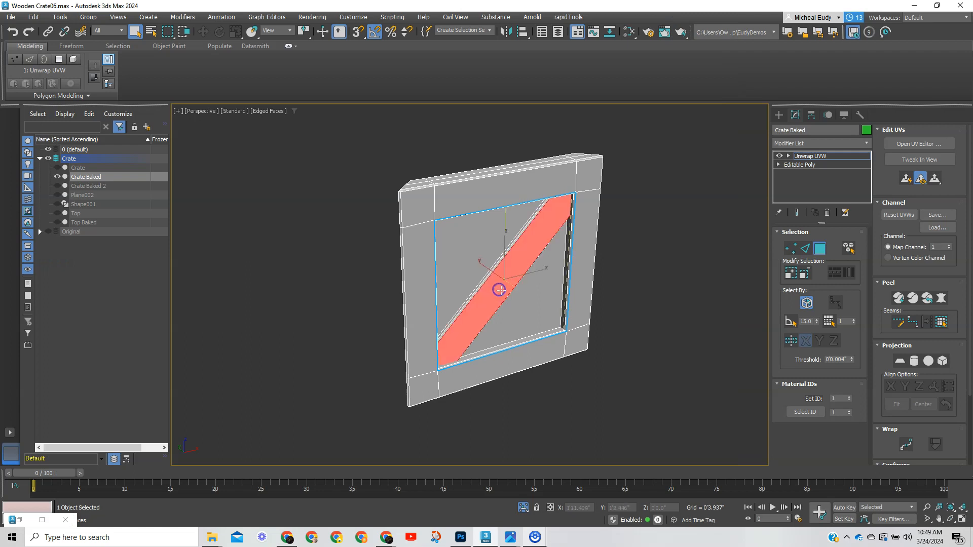
{"action": "left_click", "coordinate": [941, 322]}
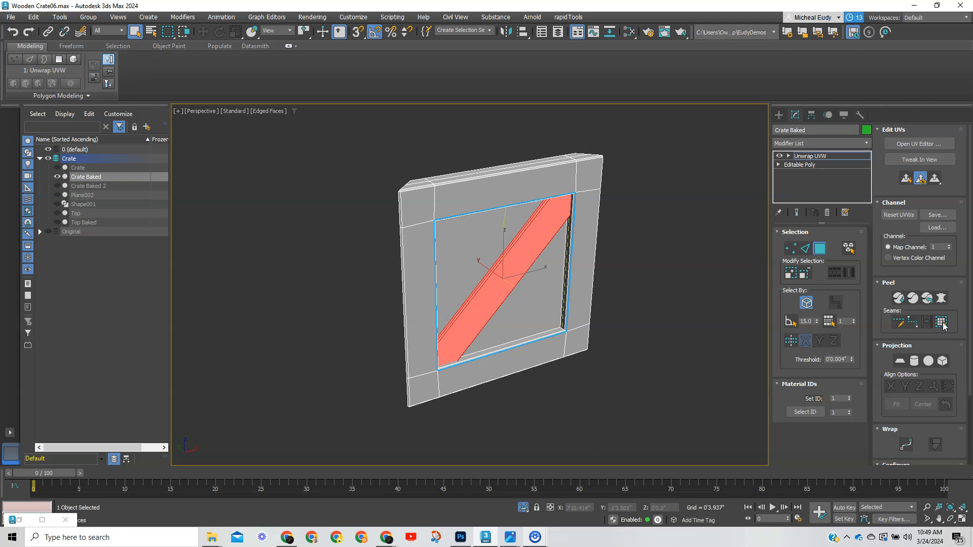
{"action": "left_click", "coordinate": [899, 361]}
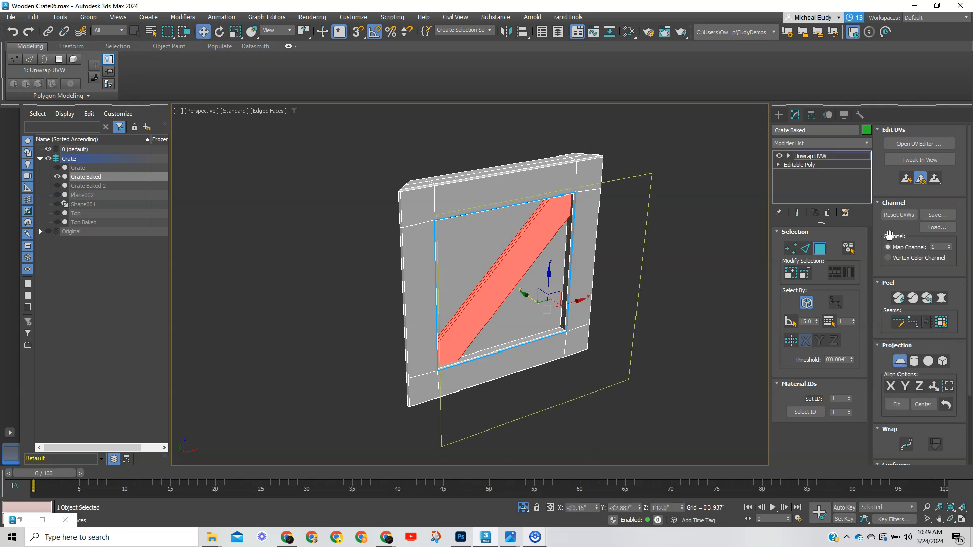
Step: Turn off planar mapping and move the brace's UV island outside the UV tile, below the frame island
{"action": "left_click", "coordinate": [910, 144]}
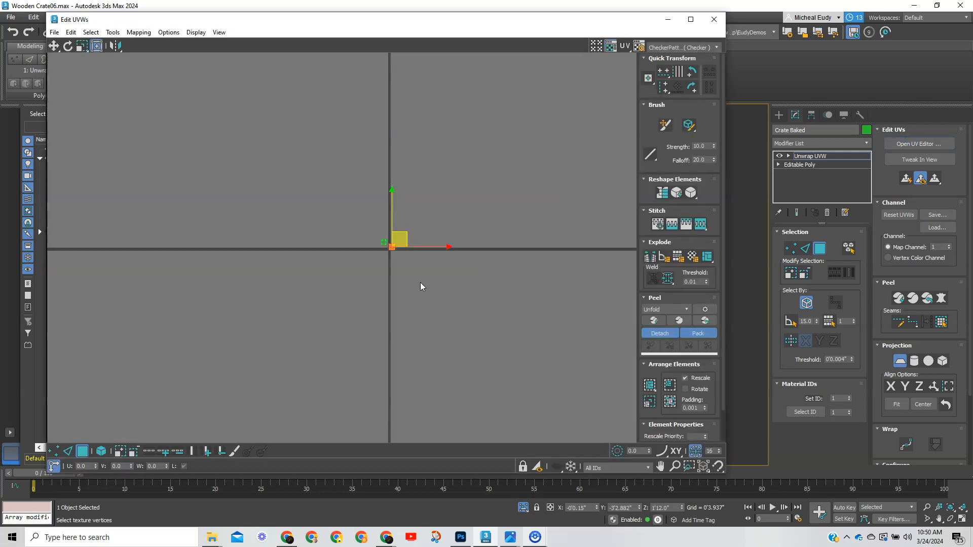
{"action": "scroll", "coordinate": [417, 279], "scroll_direction": "down", "scroll_amount": 5}
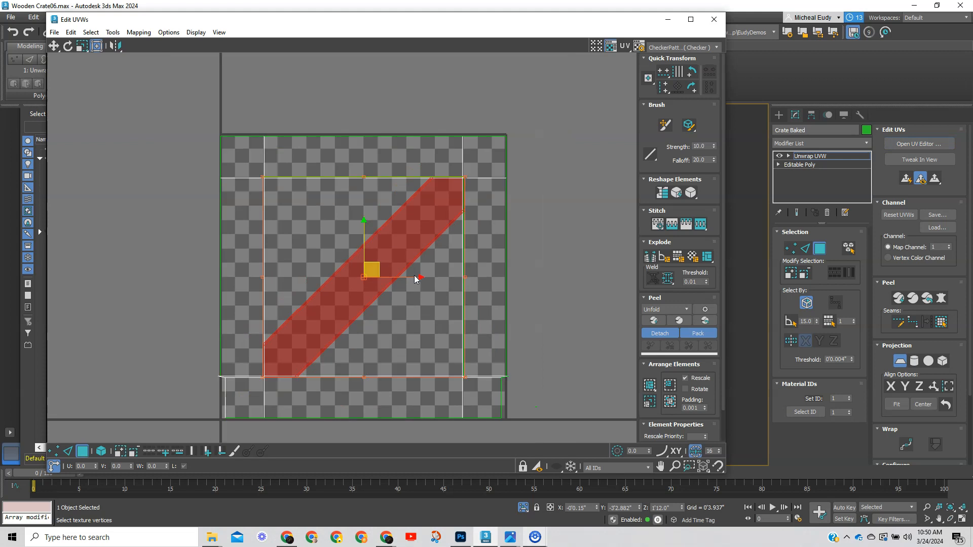
{"action": "scroll", "coordinate": [411, 275], "scroll_direction": "down", "scroll_amount": 1}
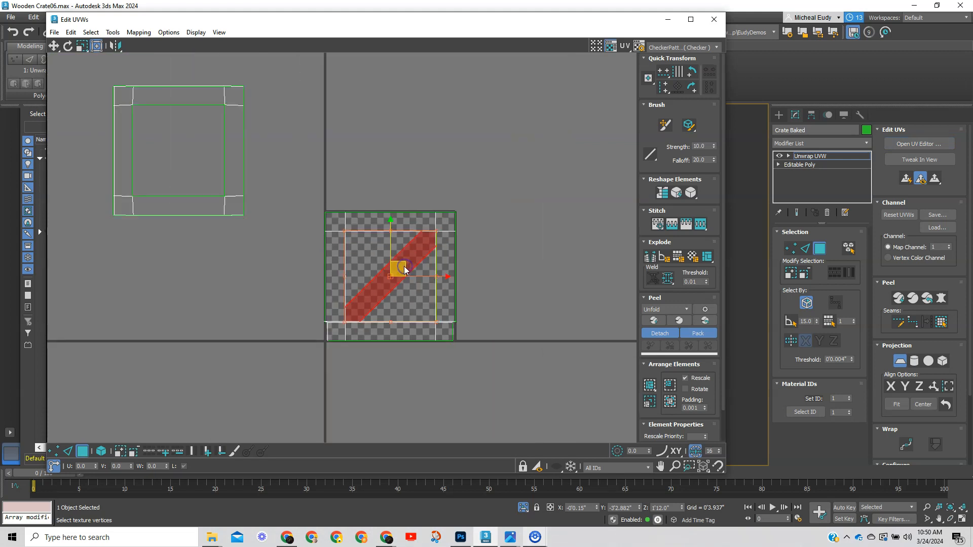
{"action": "left_click", "coordinate": [900, 360]}
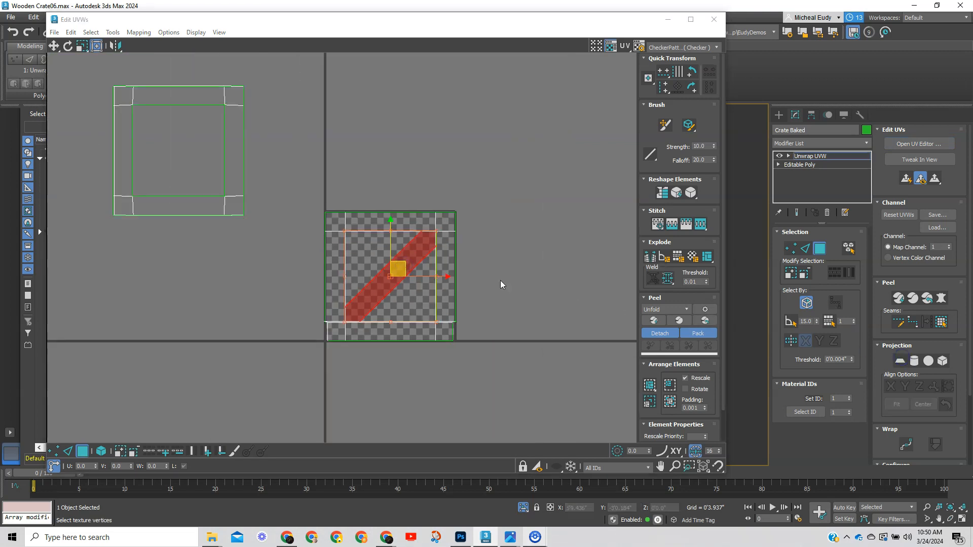
{"action": "left_click_drag", "start_coordinate": [400, 266], "coordinate": [154, 293]}
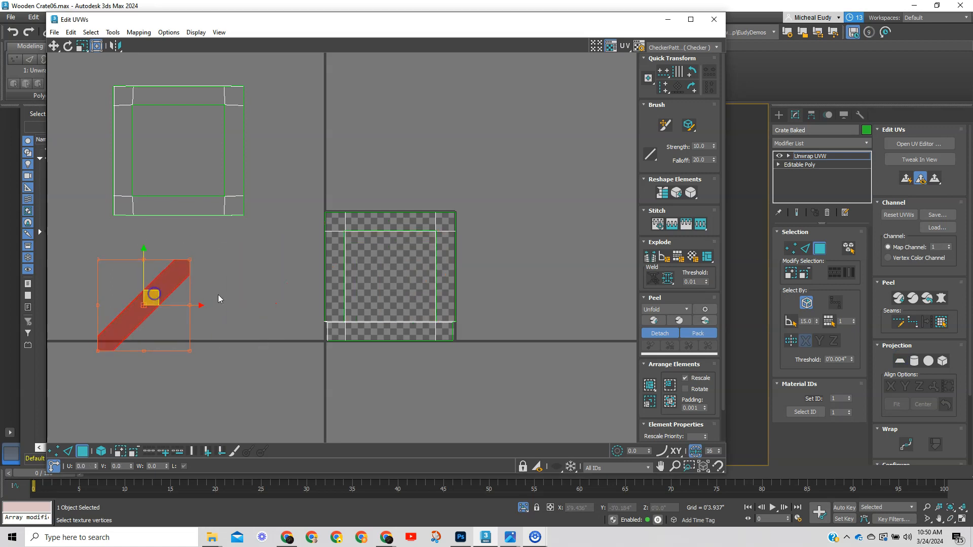
Step: Inspect the brace's UV island up close and shift the UV editor window to compare it with the panel model
{"action": "scroll", "coordinate": [228, 294], "scroll_direction": "up", "scroll_amount": 2}
{"action": "middle_click_drag", "start_coordinate": [231, 293], "coordinate": [451, 260]}
{"action": "scroll", "coordinate": [372, 276], "scroll_direction": "up", "scroll_amount": 1}
{"action": "middle_click_drag", "start_coordinate": [372, 272], "coordinate": [372, 273]}
{"action": "scroll", "coordinate": [421, 266], "scroll_direction": "down", "scroll_amount": 1}
{"action": "scroll", "coordinate": [419, 265], "scroll_direction": "up", "scroll_amount": 1}
{"action": "scroll", "coordinate": [416, 264], "scroll_direction": "down", "scroll_amount": 1}
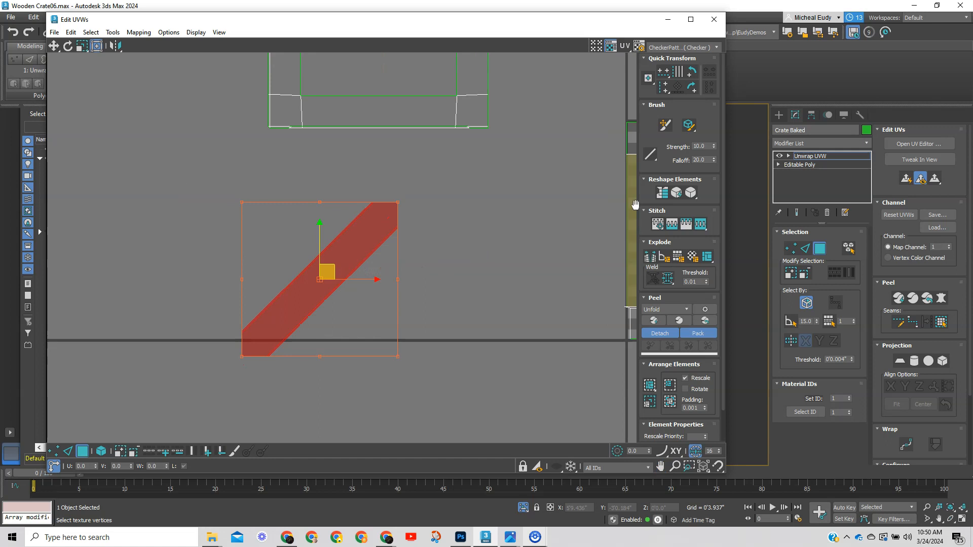
{"action": "left_click_drag", "start_coordinate": [622, 22], "coordinate": [398, 48]}
{"action": "left_click", "coordinate": [518, 43]}
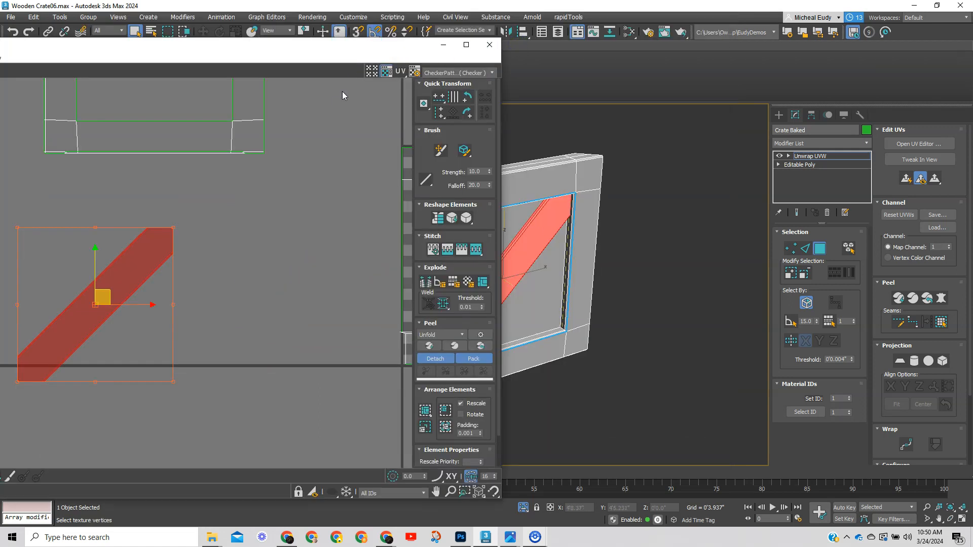
{"action": "left_click_drag", "start_coordinate": [349, 48], "coordinate": [476, 59]}
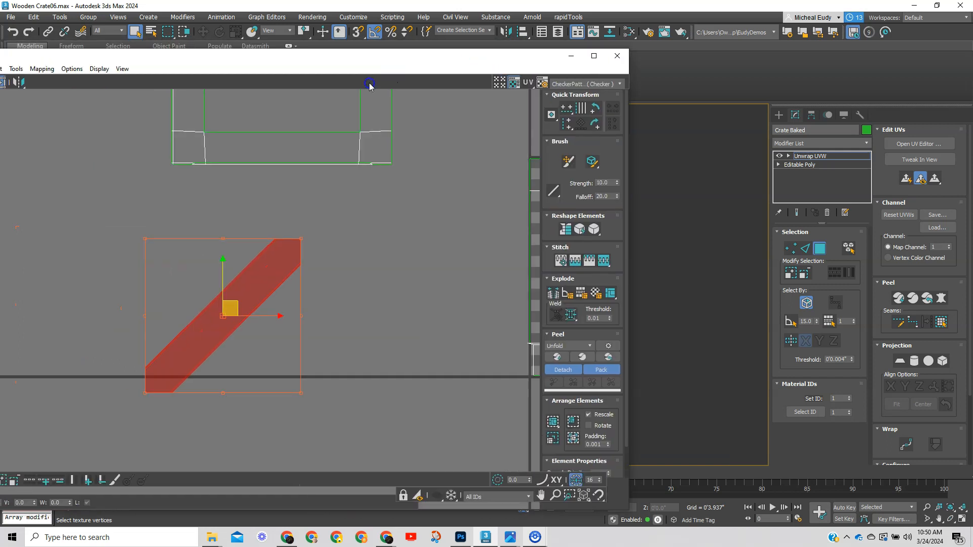
{"action": "left_click_drag", "start_coordinate": [309, 55], "coordinate": [402, 34]}
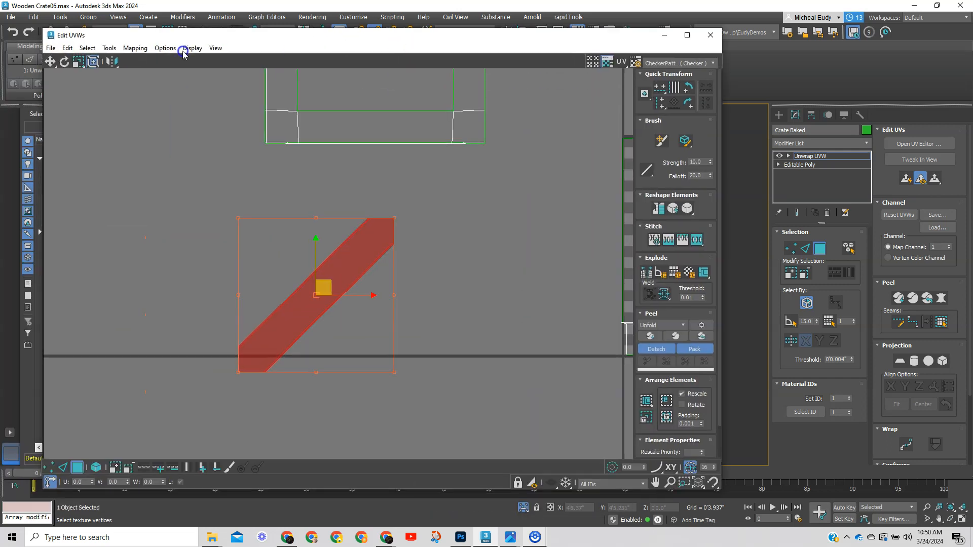
Step: Relax the brace's UV island with the Relax Tool using Unfold3D Optimize and 1 iteration
{"action": "left_click", "coordinate": [110, 49]}
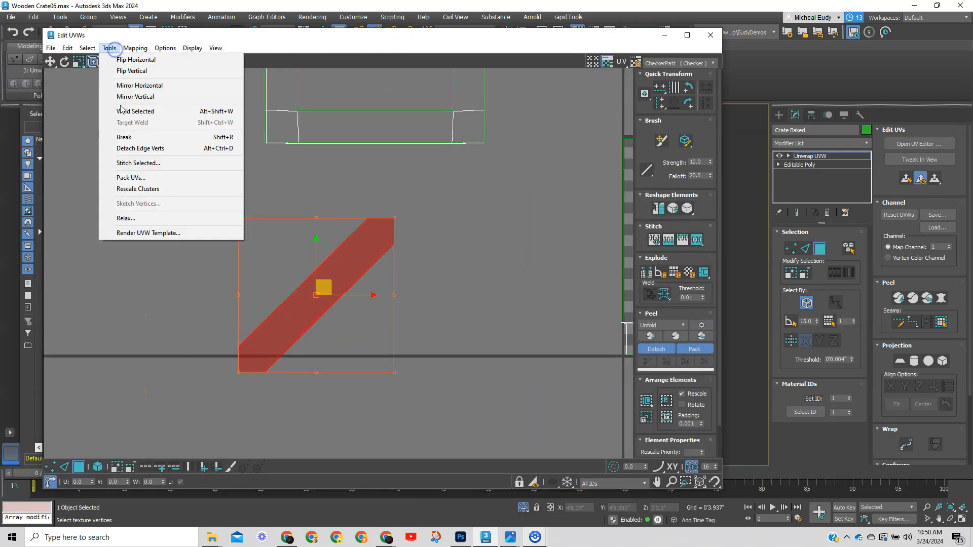
{"action": "left_click", "coordinate": [127, 217]}
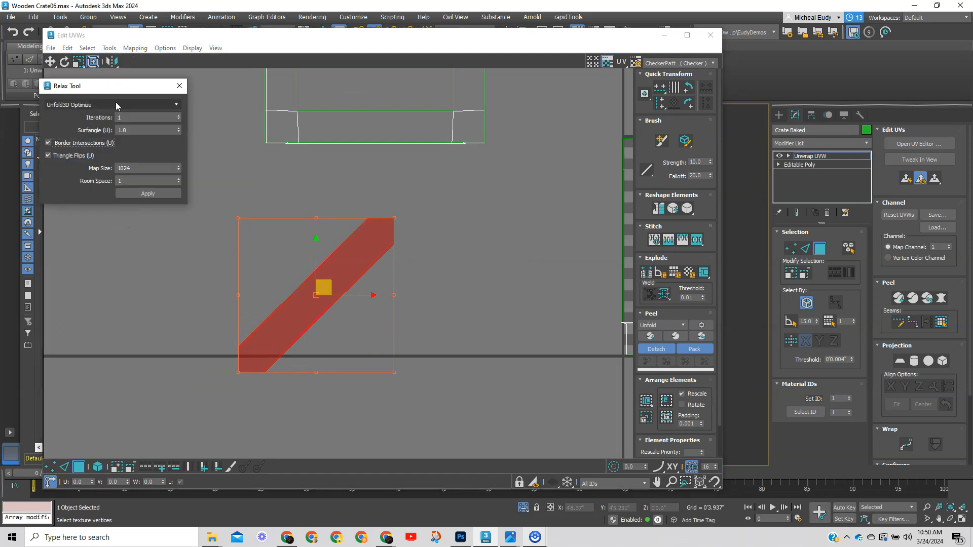
{"action": "left_click_drag", "start_coordinate": [112, 90], "coordinate": [126, 85]}
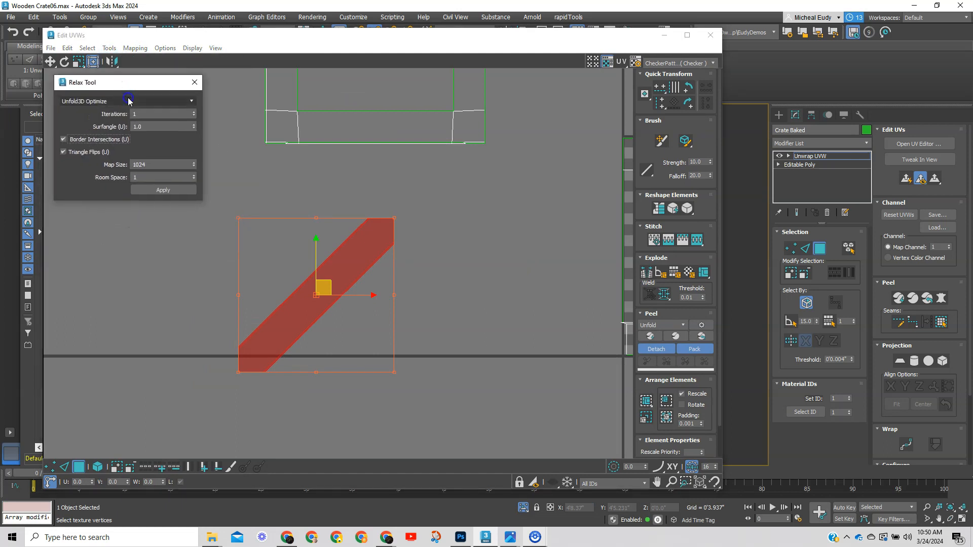
{"action": "left_click", "coordinate": [128, 101]}
{"action": "left_click", "coordinate": [129, 101]}
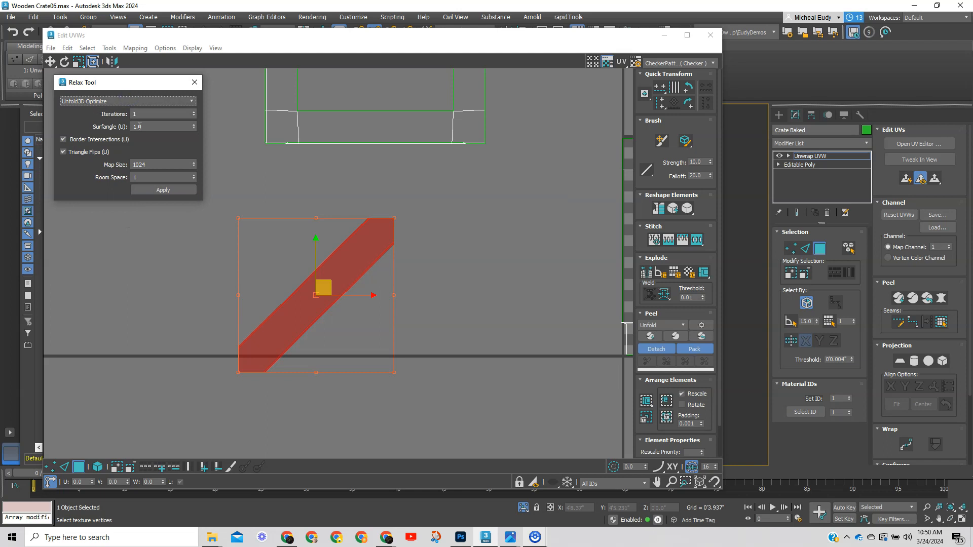
{"action": "left_click", "coordinate": [161, 190]}
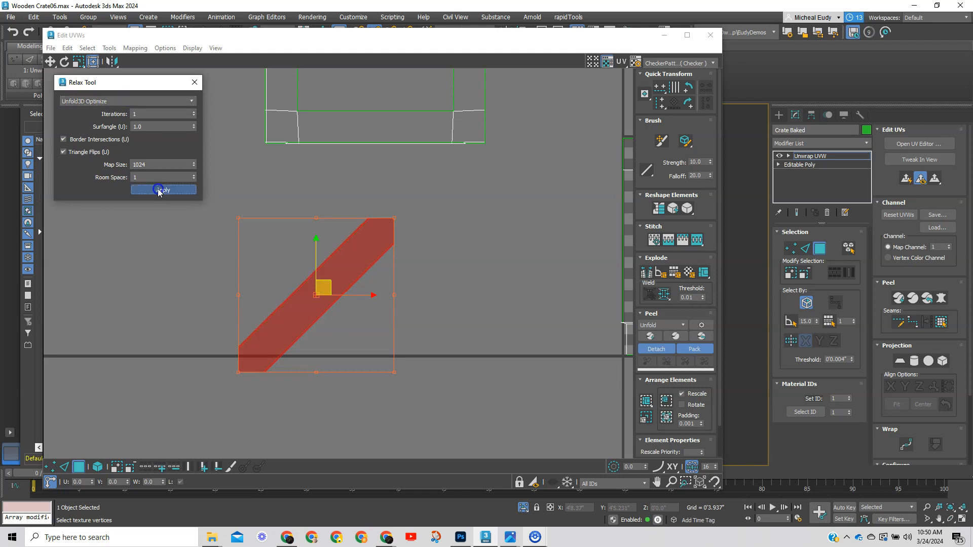
Step: Select the whole frame UV island, relax it with the same Unfold3D Optimize settings, and clear the selection
{"action": "middle_click_drag", "start_coordinate": [387, 213], "coordinate": [411, 396]}
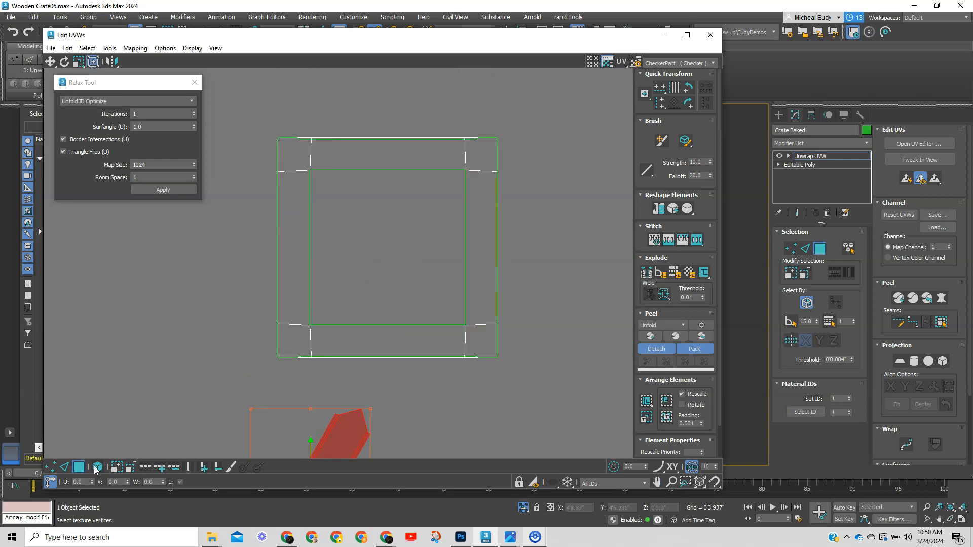
{"action": "left_click_drag", "start_coordinate": [260, 100], "coordinate": [538, 378]}
{"action": "left_click", "coordinate": [163, 189]}
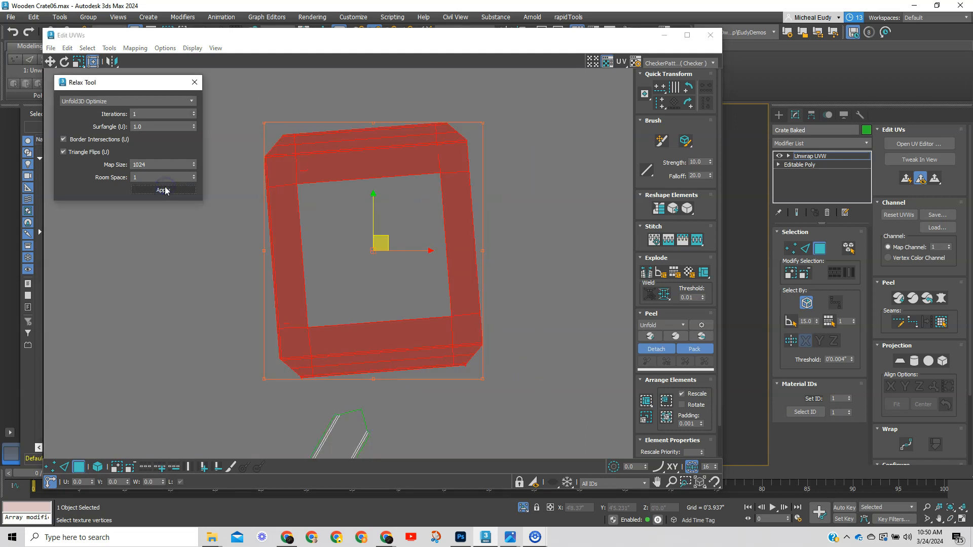
{"action": "left_click", "coordinate": [531, 282]}
Step: Select a long side edge of the frame island and straighten the tilted island by aligning it to that edge
{"action": "middle_click_drag", "start_coordinate": [493, 285], "coordinate": [460, 234]}
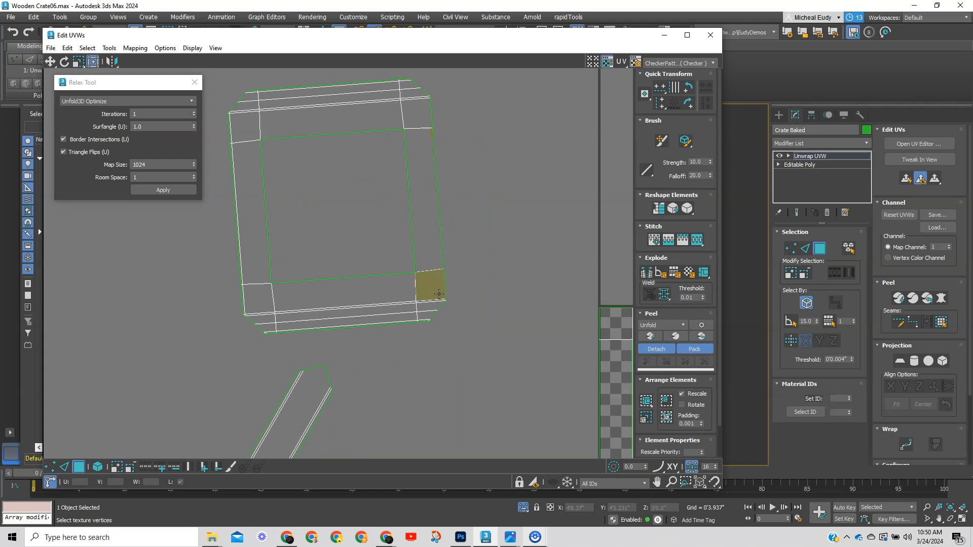
{"action": "scroll", "coordinate": [438, 293], "scroll_direction": "up", "scroll_amount": 1}
{"action": "scroll", "coordinate": [439, 294], "scroll_direction": "down", "scroll_amount": 2}
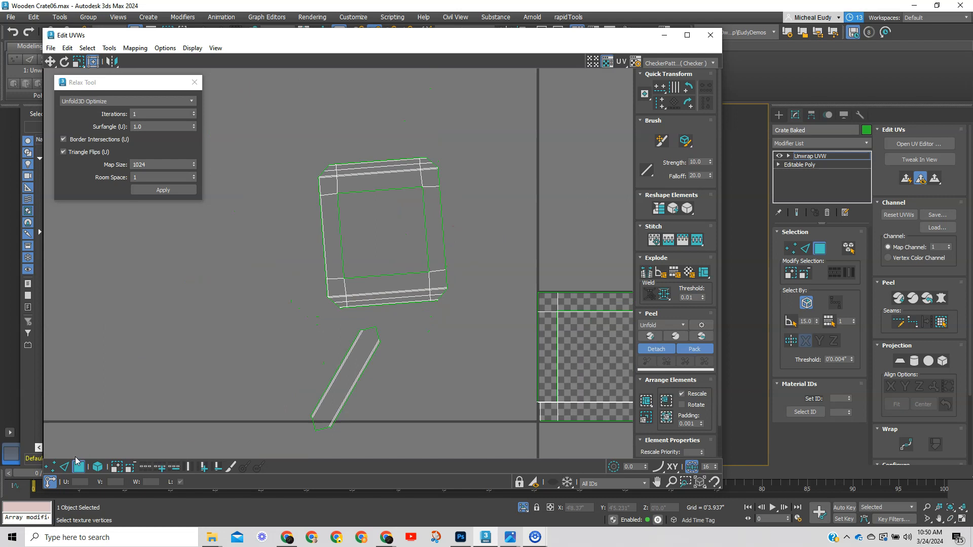
{"action": "left_click", "coordinate": [64, 466]}
{"action": "left_click", "coordinate": [443, 228]}
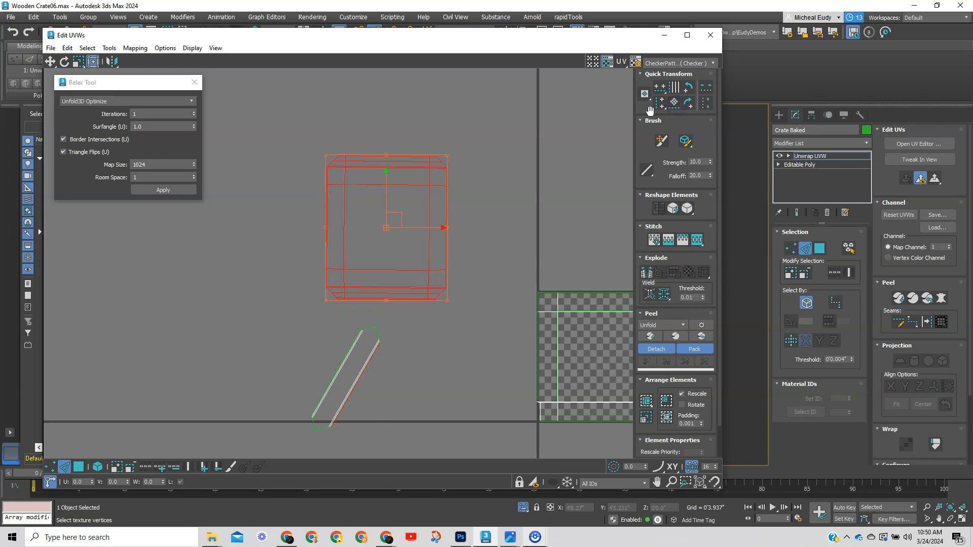
{"action": "left_click", "coordinate": [528, 209]}
{"action": "scroll", "coordinate": [486, 224], "scroll_direction": "up", "scroll_amount": 5}
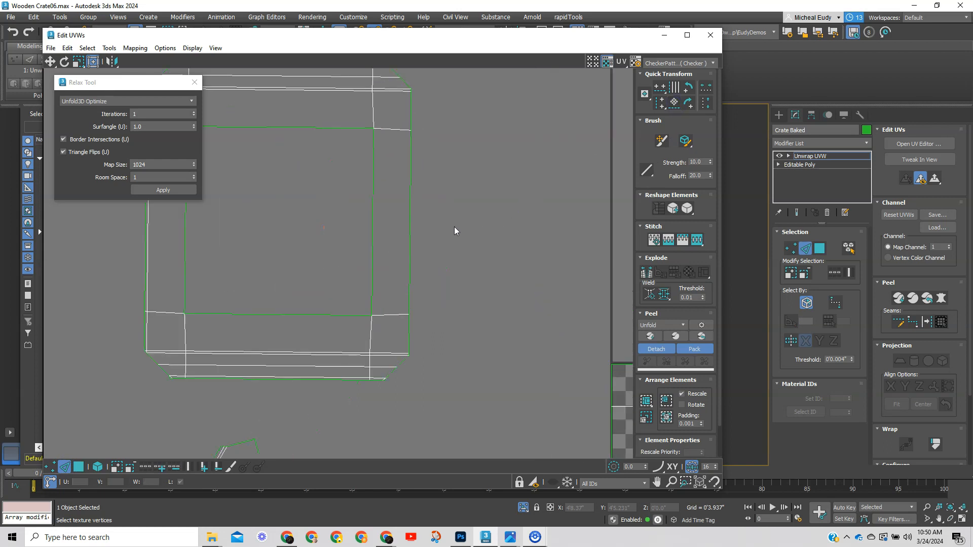
Step: Select the horizontal edges through the middle of the frame island and extend the selection to their full edge loops
{"action": "middle_click_drag", "start_coordinate": [456, 230], "coordinate": [577, 312]}
{"action": "scroll", "coordinate": [429, 238], "scroll_direction": "up", "scroll_amount": 2}
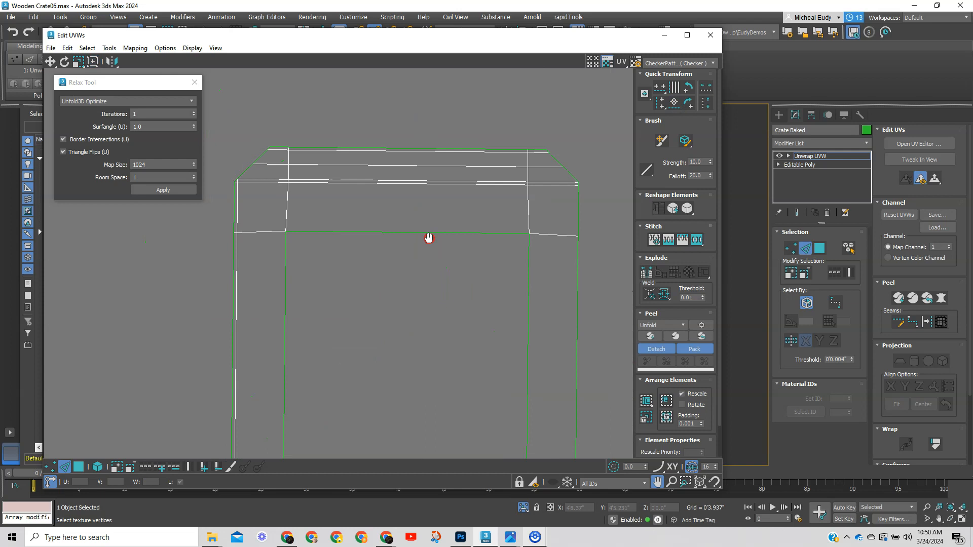
{"action": "scroll", "coordinate": [397, 230], "scroll_direction": "up", "scroll_amount": 2}
{"action": "scroll", "coordinate": [398, 229], "scroll_direction": "down", "scroll_amount": 5}
{"action": "middle_click_drag", "start_coordinate": [405, 235], "coordinate": [391, 213]}
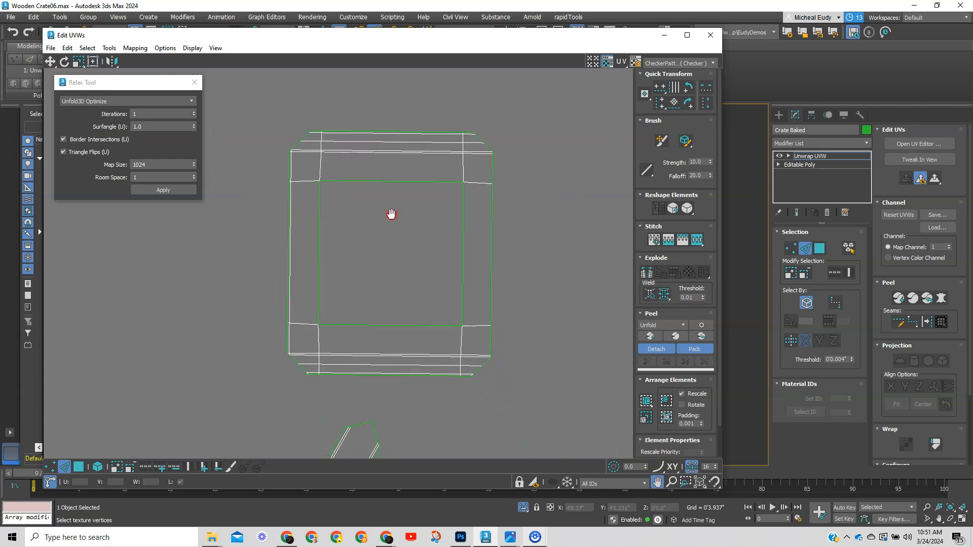
{"action": "left_click_drag", "start_coordinate": [390, 98], "coordinate": [398, 389]}
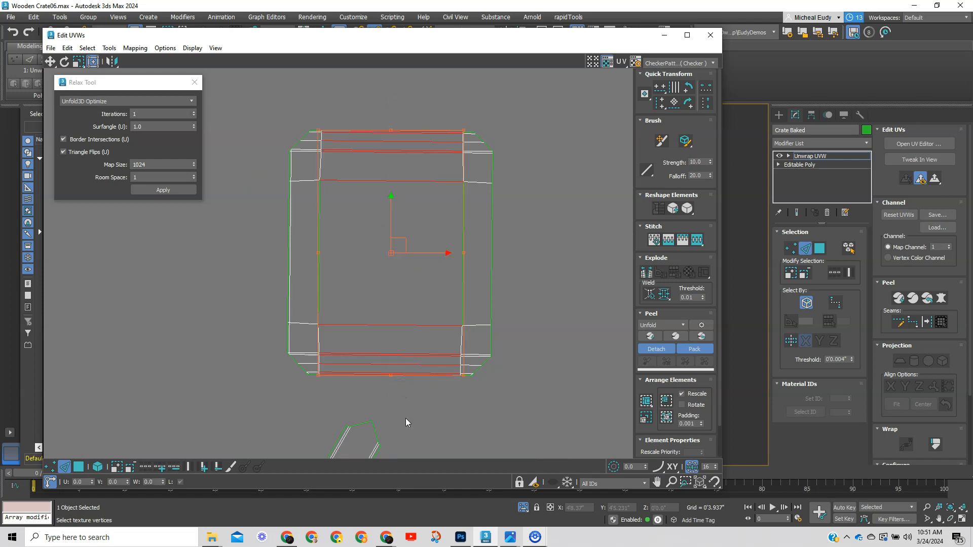
{"action": "left_click", "coordinate": [147, 468]}
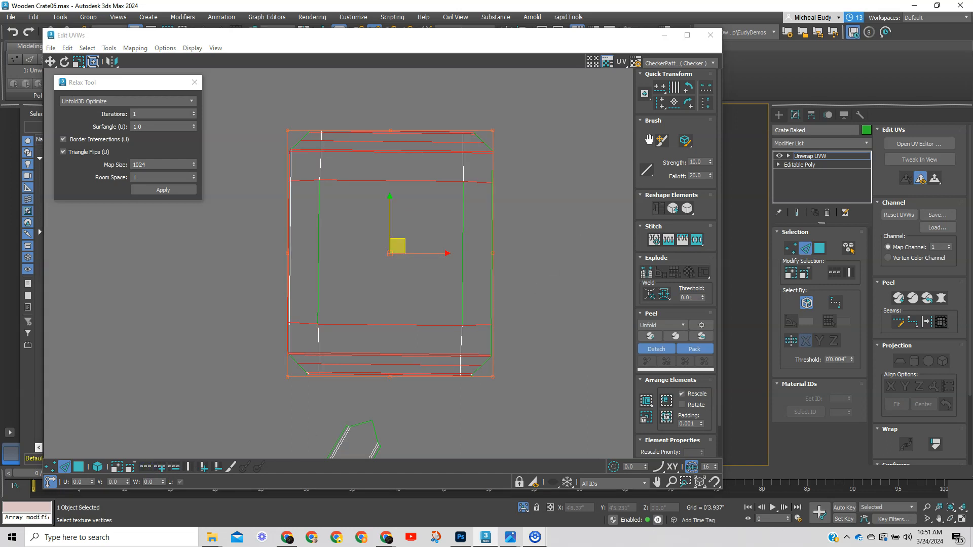
Step: Try to straighten the selected edge loops of the frame island by aligning them in place
{"action": "left_click", "coordinate": [663, 89]}
{"action": "left_click", "coordinate": [660, 99]}
{"action": "key", "text": "ctrl+z"}
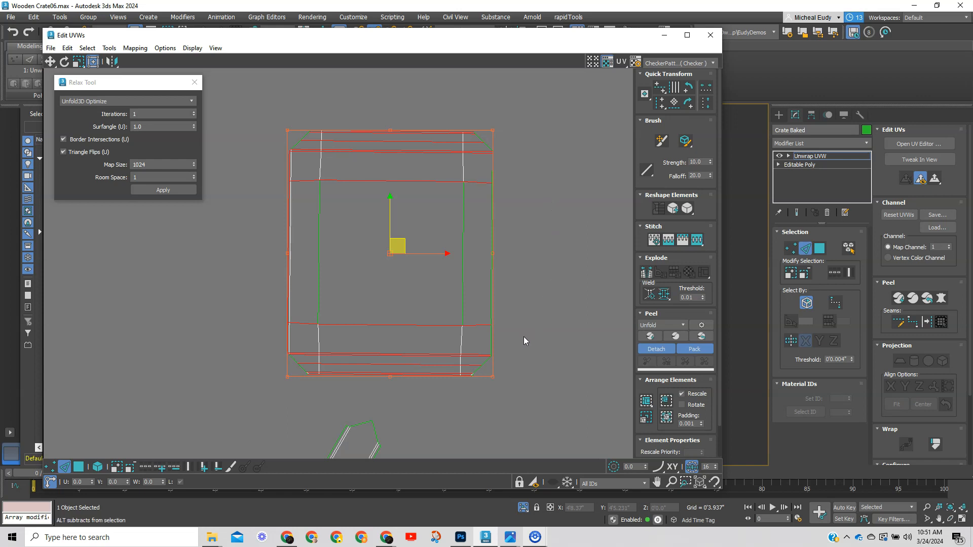
Step: Remove the long vertical side edges and the short vertical edge at the frame island's lower-left corner from the edge selection
{"action": "key", "text": "alt"}
{"action": "key", "text": "alt"}
{"action": "left_click_drag", "start_coordinate": [234, 204], "coordinate": [402, 240]}
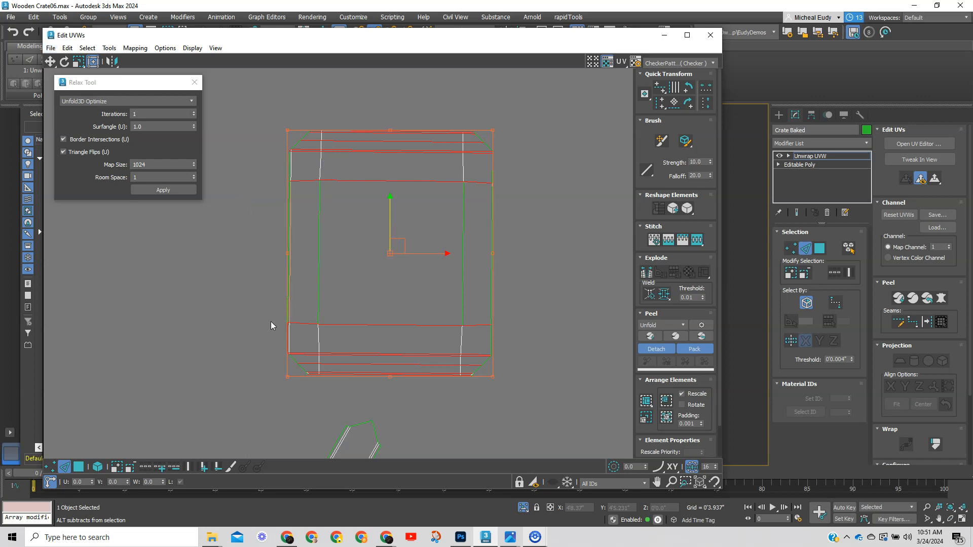
{"action": "scroll", "coordinate": [361, 303], "scroll_direction": "up", "scroll_amount": 2}
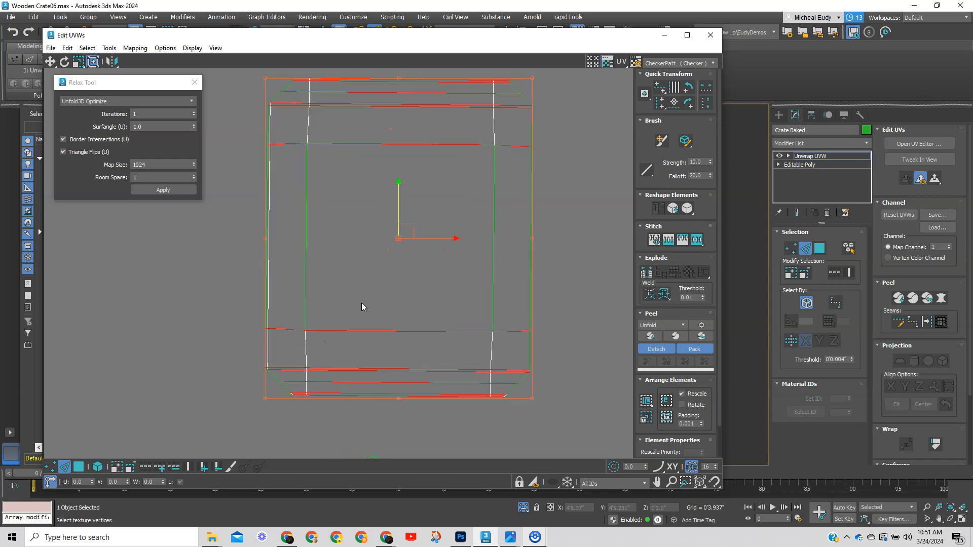
{"action": "scroll", "coordinate": [362, 300], "scroll_direction": "up", "scroll_amount": 2}
{"action": "middle_click_drag", "start_coordinate": [361, 300], "coordinate": [361, 172]}
{"action": "scroll", "coordinate": [361, 172], "scroll_direction": "up", "scroll_amount": 2}
{"action": "middle_click_drag", "start_coordinate": [226, 272], "coordinate": [430, 221]}
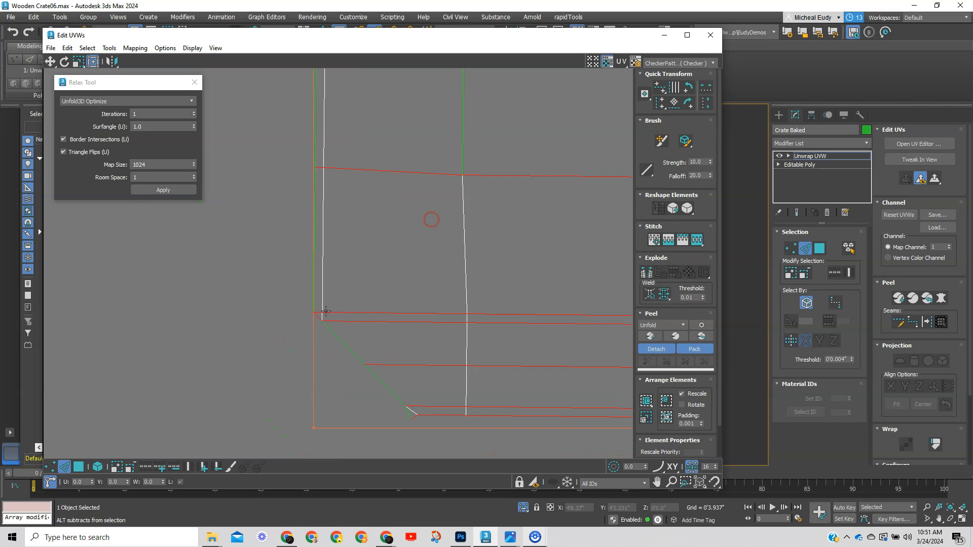
{"action": "scroll", "coordinate": [317, 324], "scroll_direction": "up", "scroll_amount": 3}
{"action": "left_click", "coordinate": [320, 308], "text": "alt"}
{"action": "scroll", "coordinate": [432, 332], "scroll_direction": "down", "scroll_amount": 3}
{"action": "middle_click_drag", "start_coordinate": [468, 338], "coordinate": [369, 317]}
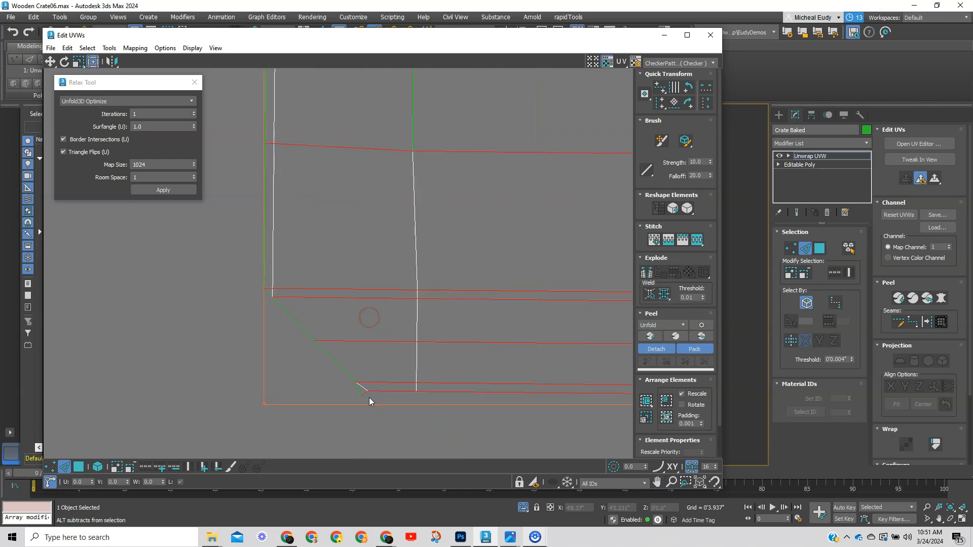
Step: Check the frame island's other corners for stray edges and remove the short vertical one at the upper-left corner from the selection
{"action": "middle_click_drag", "start_coordinate": [585, 292], "coordinate": [239, 319]}
{"action": "middle_click_drag", "start_coordinate": [490, 283], "coordinate": [387, 226]}
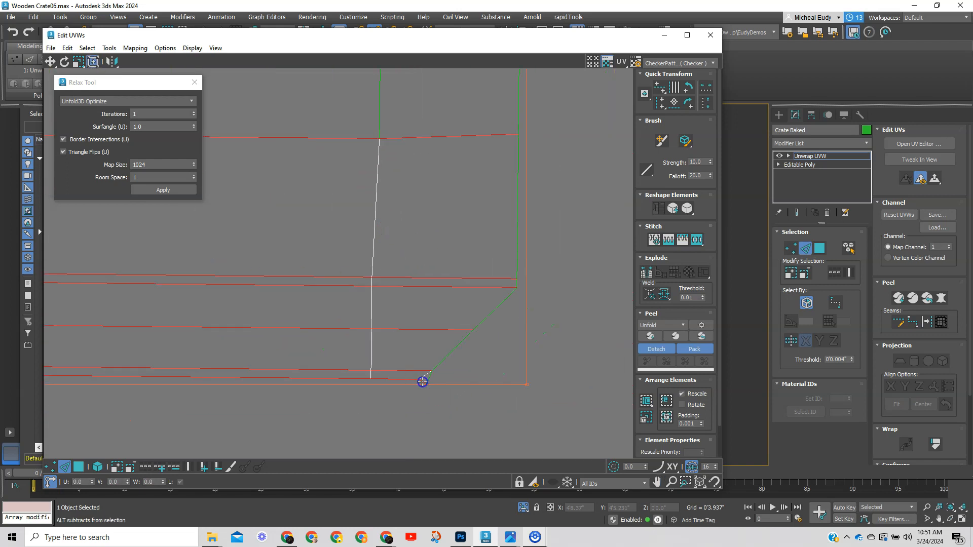
{"action": "middle_click_drag", "start_coordinate": [463, 157], "coordinate": [490, 384]}
{"action": "scroll", "coordinate": [358, 276], "scroll_direction": "up", "scroll_amount": 3}
{"action": "scroll", "coordinate": [241, 282], "scroll_direction": "up", "scroll_amount": 2}
{"action": "left_click", "coordinate": [239, 284], "text": "alt"}
{"action": "scroll", "coordinate": [534, 283], "scroll_direction": "down", "scroll_amount": 3}
{"action": "middle_click_drag", "start_coordinate": [532, 302], "coordinate": [355, 240]}
{"action": "scroll", "coordinate": [547, 286], "scroll_direction": "down", "scroll_amount": 2}
{"action": "middle_click_drag", "start_coordinate": [547, 287], "coordinate": [458, 195]}
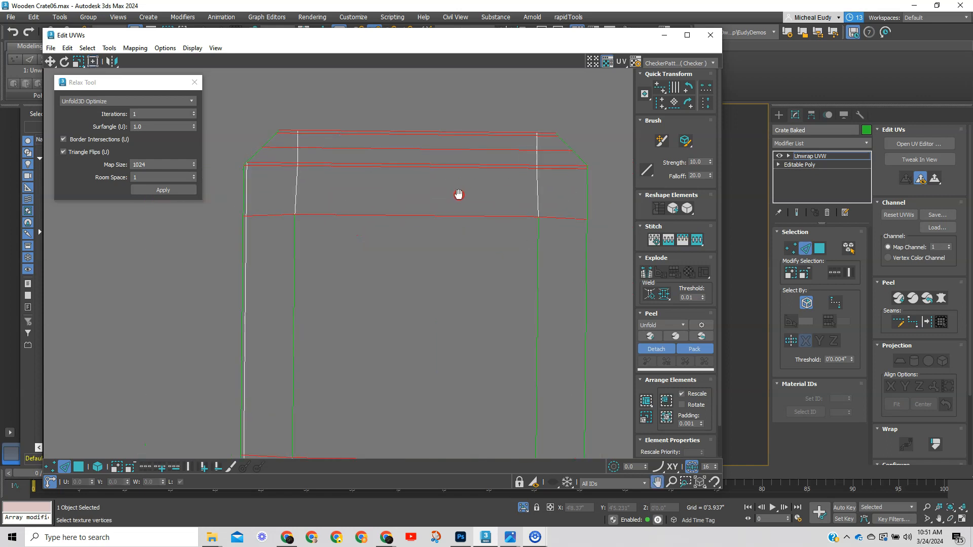
Step: Straighten the selected horizontal edge loops of the frame island by aligning them horizontally in place, and clear the selection
{"action": "left_click", "coordinate": [459, 195]}
{"action": "left_click", "coordinate": [659, 92]}
{"action": "scroll", "coordinate": [431, 282], "scroll_direction": "down", "scroll_amount": 2}
{"action": "middle_click_drag", "start_coordinate": [425, 294], "coordinate": [419, 239]}
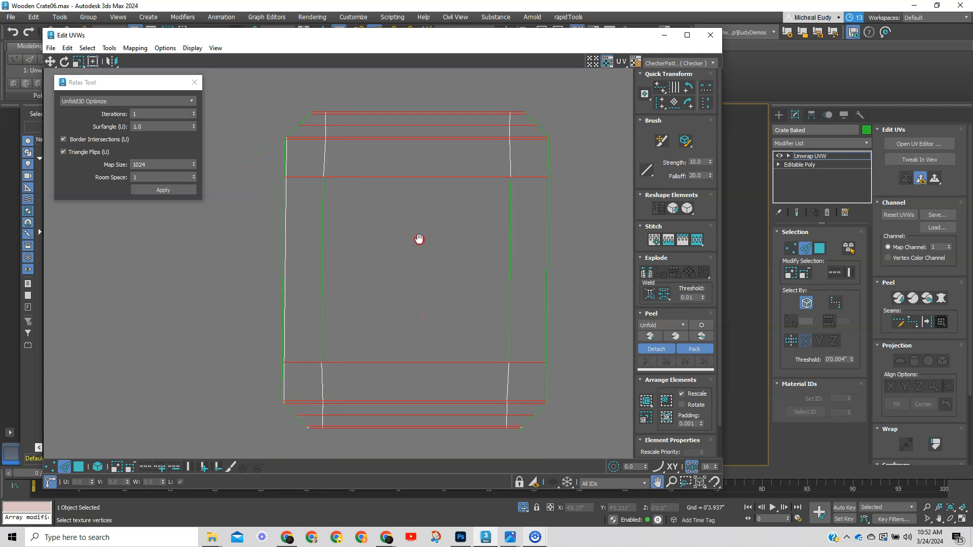
{"action": "left_click", "coordinate": [574, 256]}
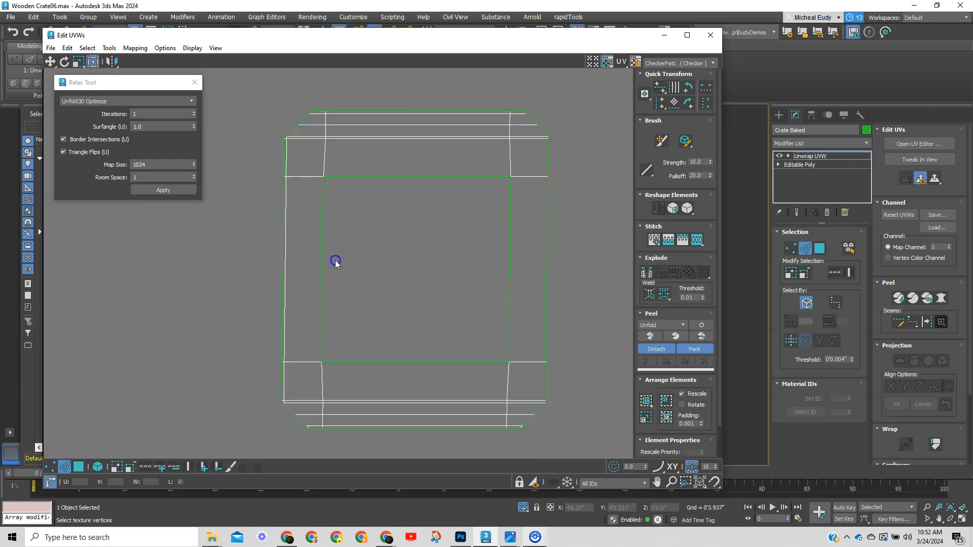
{"action": "left_click_drag", "start_coordinate": [334, 260], "coordinate": [216, 255]}
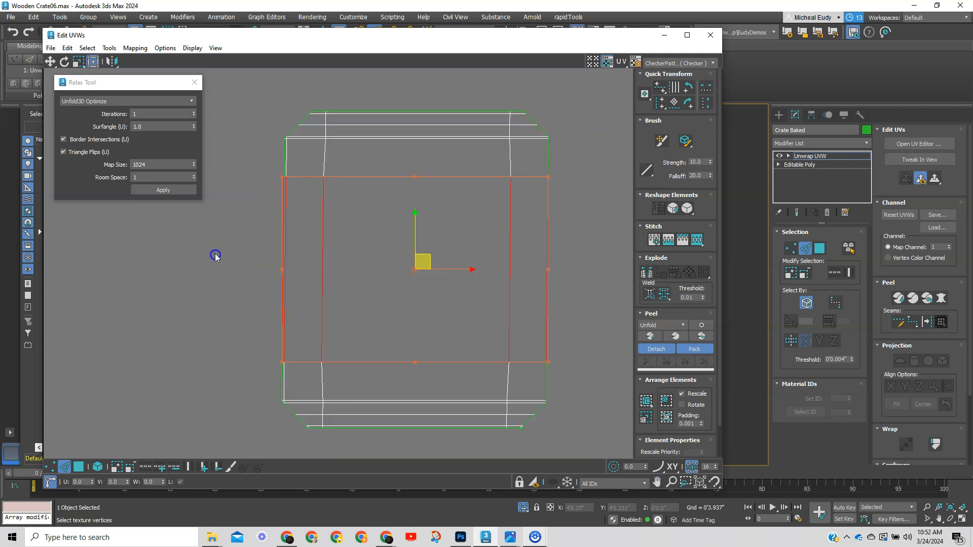
{"action": "left_click", "coordinate": [145, 468]}
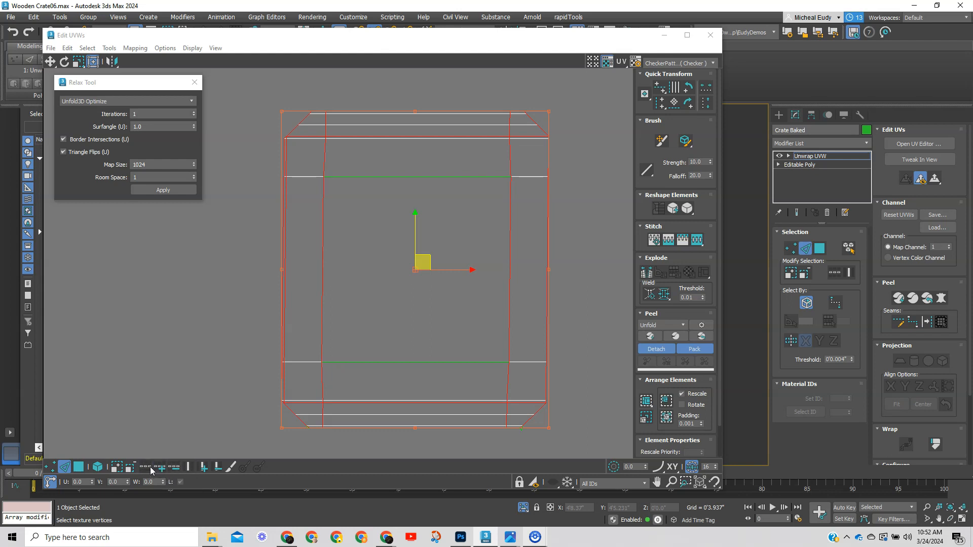
{"action": "left_click", "coordinate": [130, 361]}
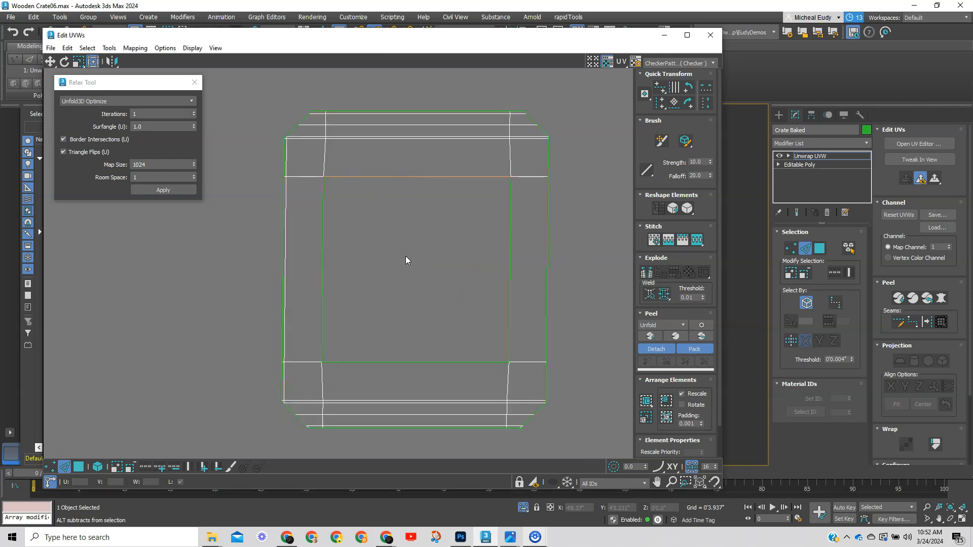
Step: Select the frame island's long vertical edges with their corner segments and straighten them by aligning vertically in place
{"action": "left_click_drag", "start_coordinate": [574, 276], "coordinate": [126, 251]}
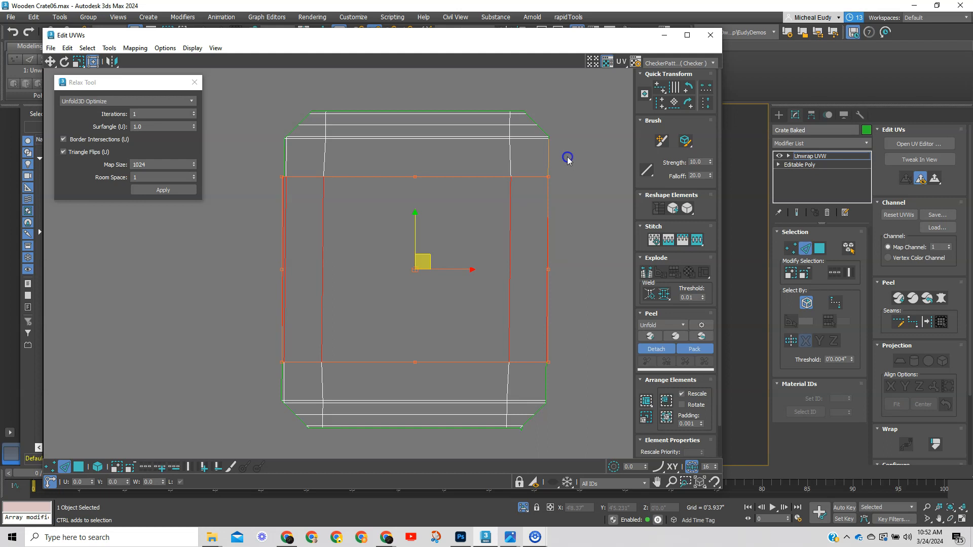
{"action": "left_click", "coordinate": [502, 388], "text": "ctrl"}
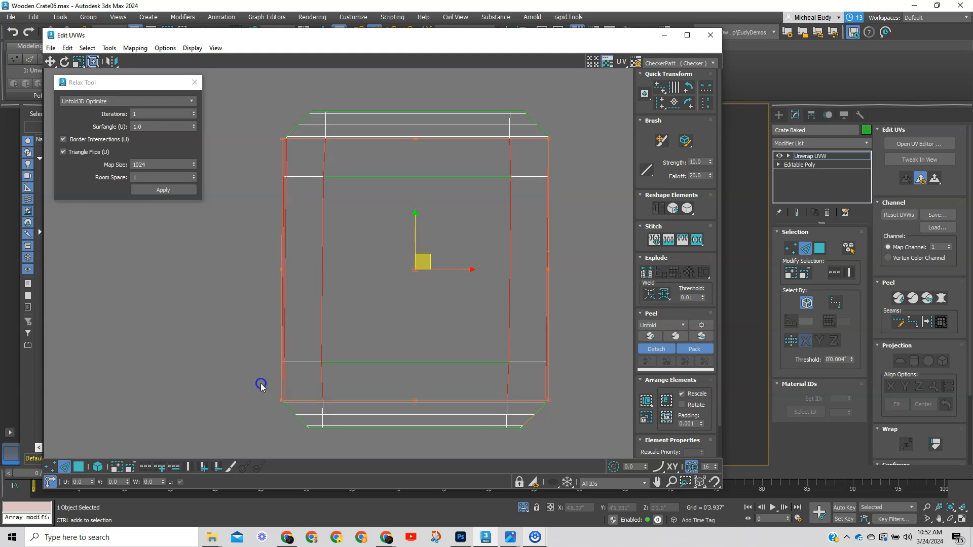
{"action": "left_click", "coordinate": [662, 107]}
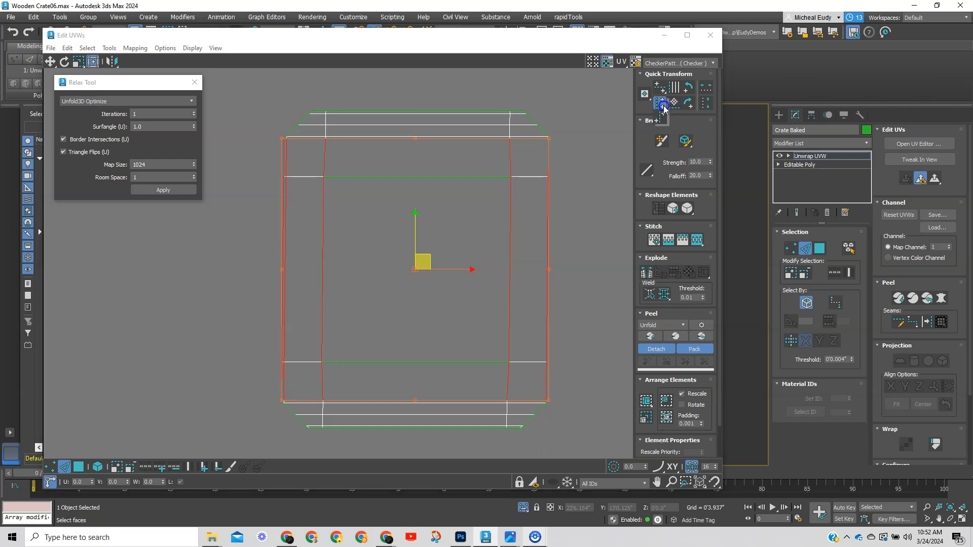
{"action": "left_click", "coordinate": [581, 193]}
Step: Straighten the slanted diagonal-brace island upright by aligning it to its long outer edge
{"action": "scroll", "coordinate": [592, 272], "scroll_direction": "down", "scroll_amount": 1}
{"action": "middle_click_drag", "start_coordinate": [592, 273], "coordinate": [508, 223]}
{"action": "scroll", "coordinate": [551, 229], "scroll_direction": "down", "scroll_amount": 1}
{"action": "scroll", "coordinate": [499, 298], "scroll_direction": "down", "scroll_amount": 1}
{"action": "middle_click_drag", "start_coordinate": [499, 298], "coordinate": [456, 235]}
{"action": "scroll", "coordinate": [472, 207], "scroll_direction": "up", "scroll_amount": 1}
{"action": "scroll", "coordinate": [456, 238], "scroll_direction": "up", "scroll_amount": 1}
{"action": "scroll", "coordinate": [334, 376], "scroll_direction": "up", "scroll_amount": 1}
{"action": "middle_click_drag", "start_coordinate": [334, 376], "coordinate": [417, 234]}
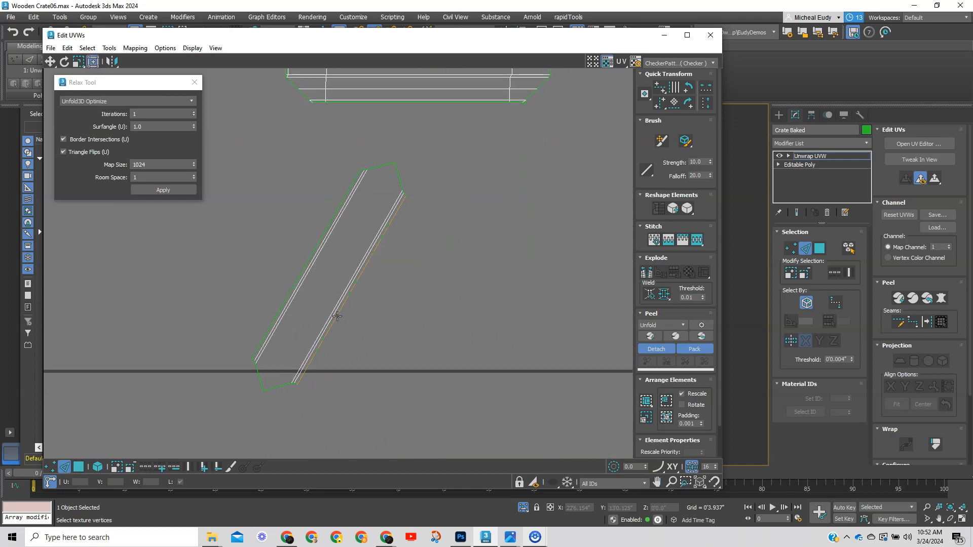
{"action": "left_click", "coordinate": [337, 316]}
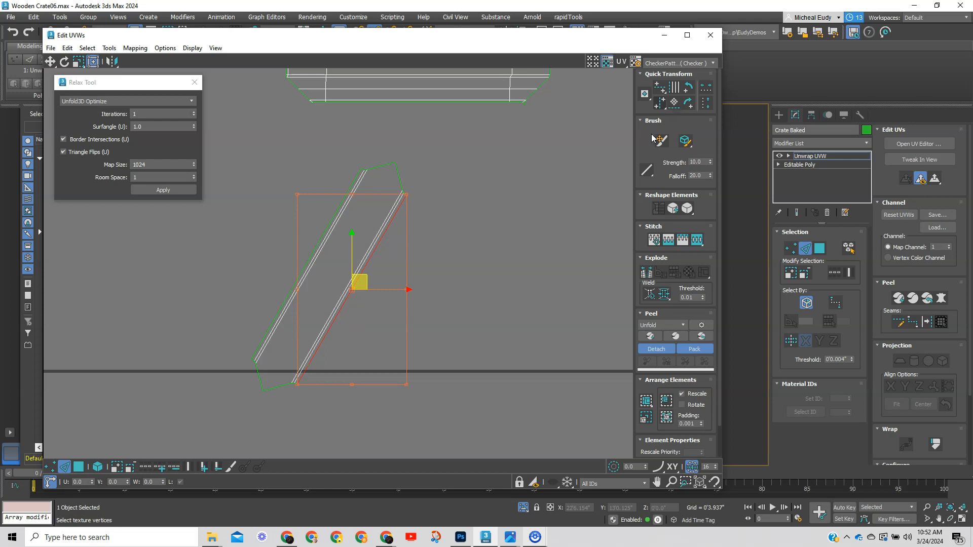
{"action": "left_click", "coordinate": [673, 102]}
{"action": "left_click", "coordinate": [392, 228]}
{"action": "scroll", "coordinate": [391, 237], "scroll_direction": "down", "scroll_amount": 6}
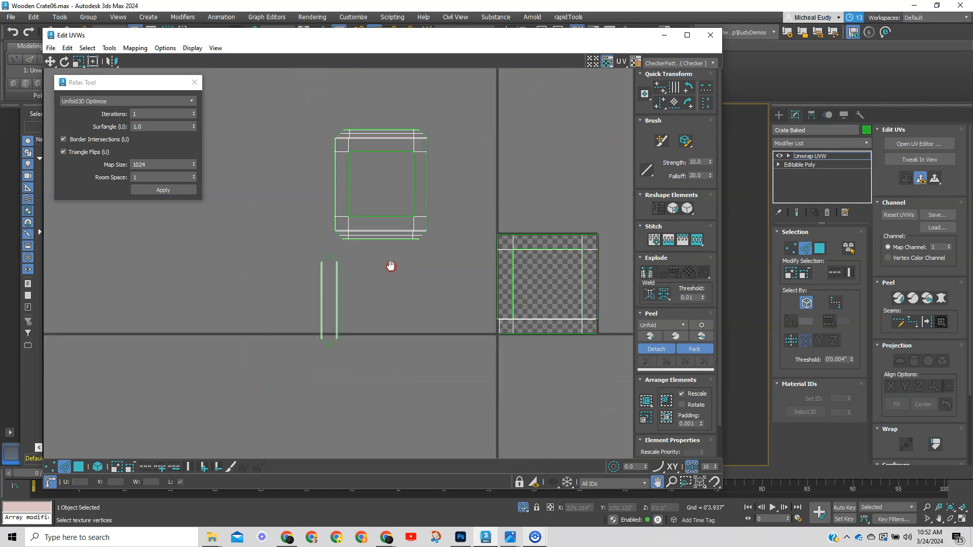
Step: Move the brace island beside the frame island and shift the square island up out of the checker tile
{"action": "left_click", "coordinate": [79, 467]}
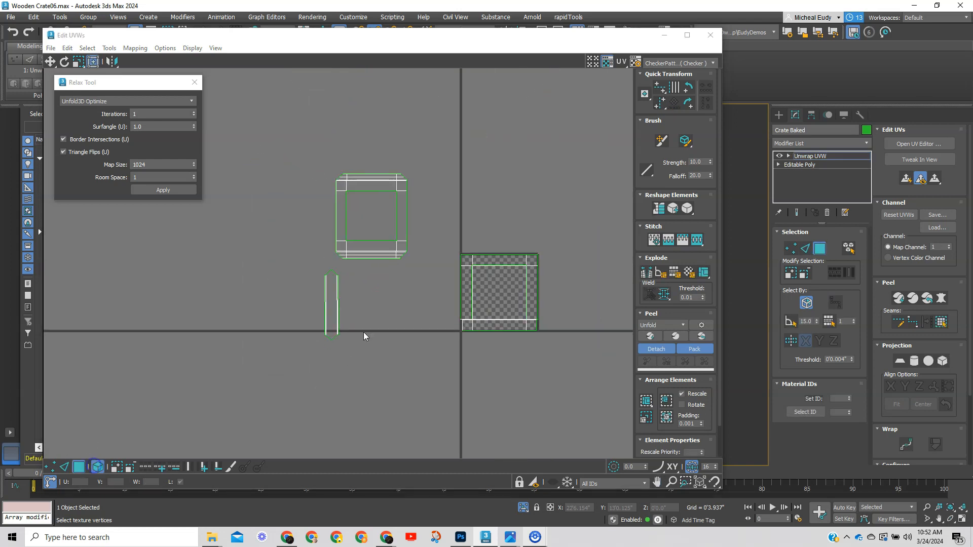
{"action": "left_click", "coordinate": [323, 318]}
{"action": "left_click_drag", "start_coordinate": [329, 318], "coordinate": [313, 221]}
{"action": "left_click_drag", "start_coordinate": [433, 233], "coordinate": [608, 365]}
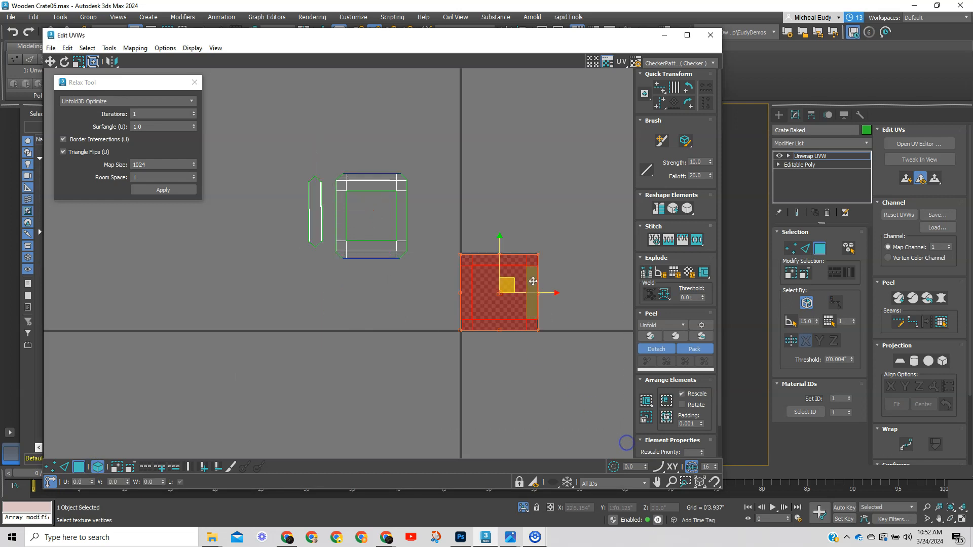
{"action": "left_click_drag", "start_coordinate": [518, 288], "coordinate": [583, 189]}
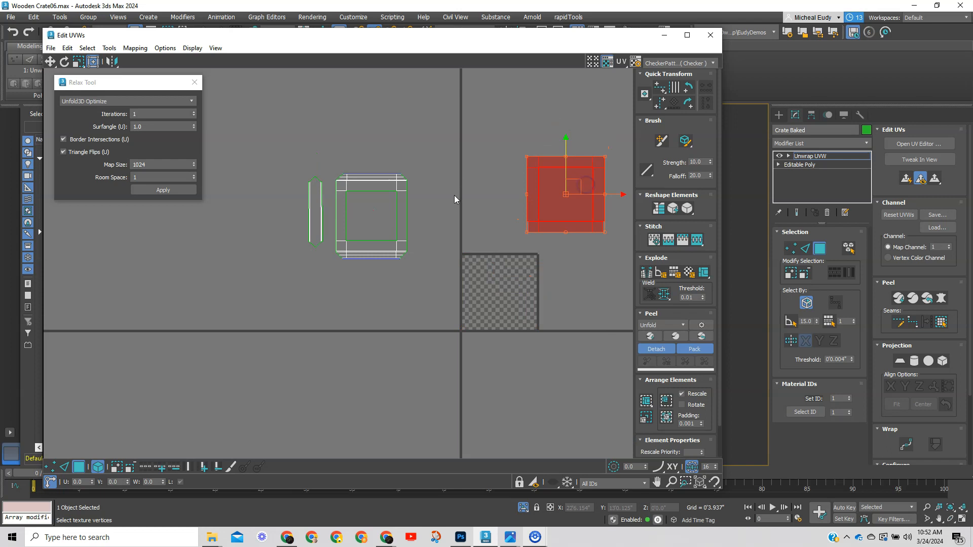
{"action": "left_click", "coordinate": [442, 211]}
Step: Shift the UV editor window aside to expose the model and select the inset panel face behind the diagonal brace
{"action": "left_click_drag", "start_coordinate": [555, 40], "coordinate": [289, 72]}
{"action": "left_click_drag", "start_coordinate": [368, 73], "coordinate": [269, 86]}
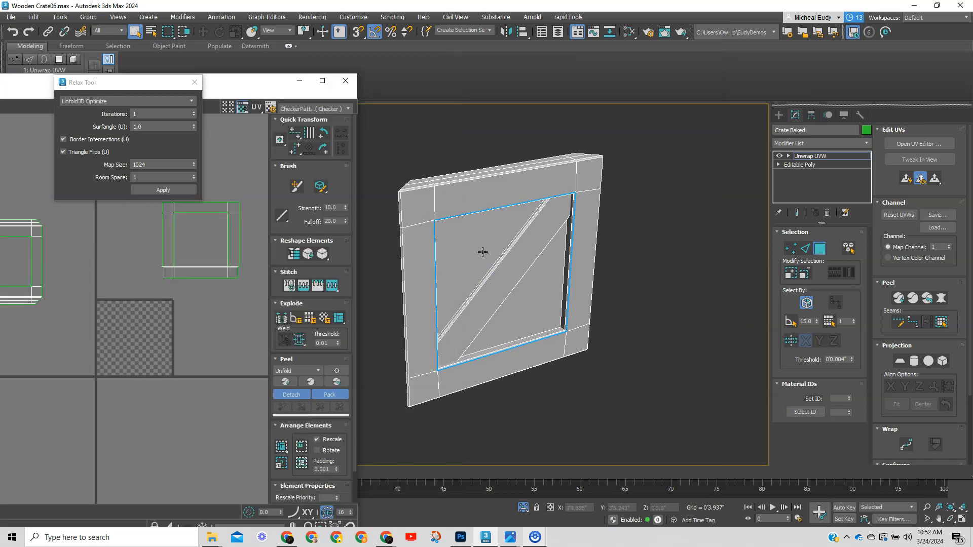
{"action": "left_click", "coordinate": [483, 252]}
{"action": "left_click_drag", "start_coordinate": [263, 86], "coordinate": [295, 84]}
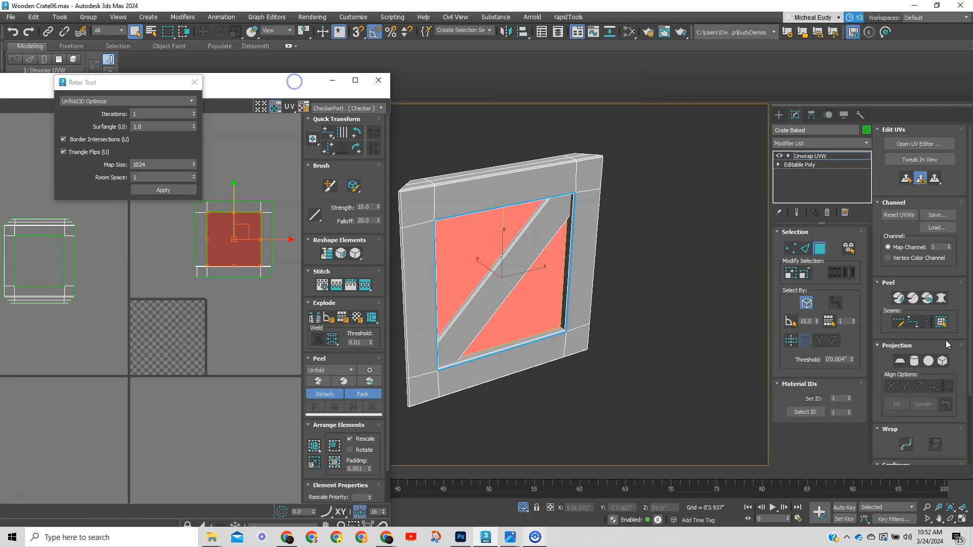
Step: Planar map and relax the selected inset face, and place its island below the frame island
{"action": "left_click", "coordinate": [900, 361]}
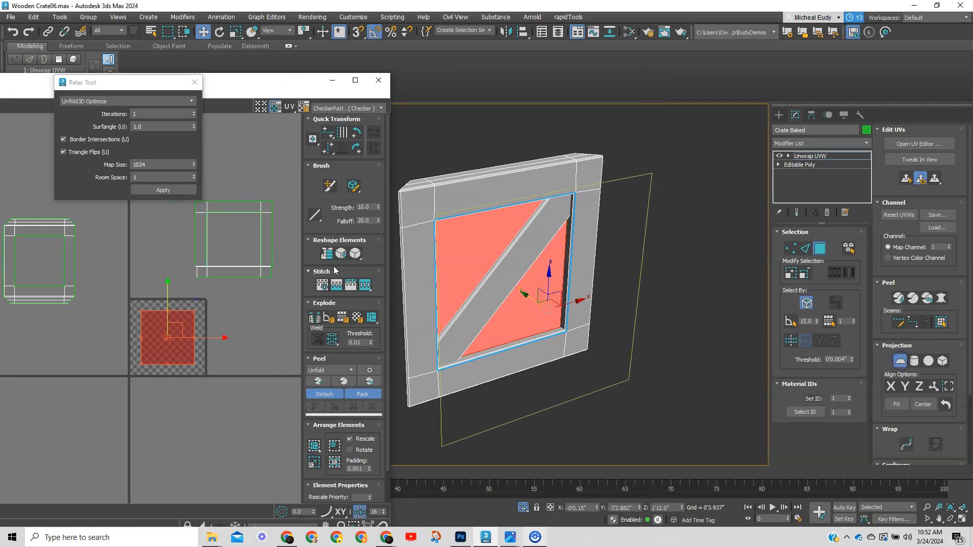
{"action": "left_click", "coordinate": [906, 361]}
{"action": "left_click", "coordinate": [161, 189]}
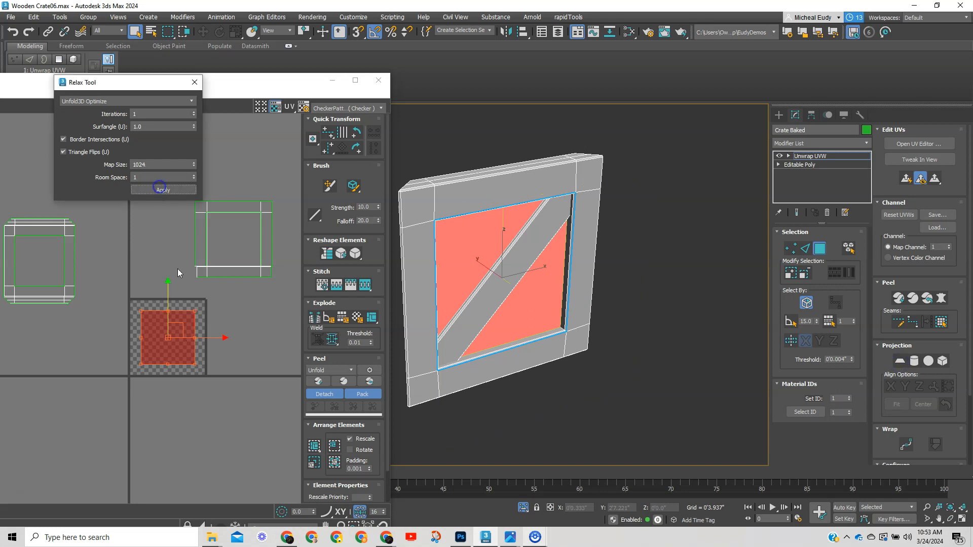
{"action": "left_click_drag", "start_coordinate": [180, 325], "coordinate": [49, 328]}
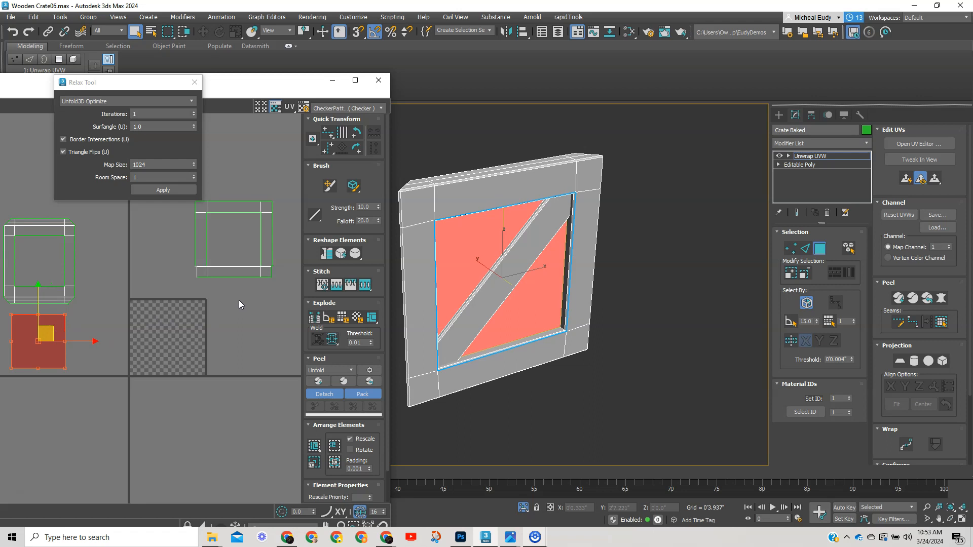
Step: Select the back face of the panel, expand the selection to its seams, and planar map and relax it
{"action": "middle_click_drag", "start_coordinate": [483, 239], "coordinate": [658, 161], "text": "alt"}
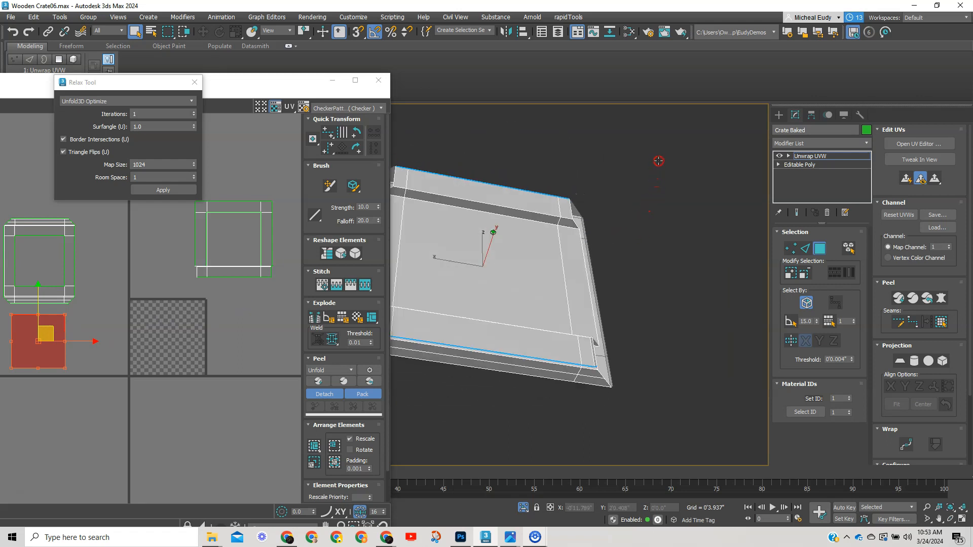
{"action": "middle_click_drag", "start_coordinate": [497, 250], "coordinate": [570, 328]}
{"action": "left_click", "coordinate": [541, 259]}
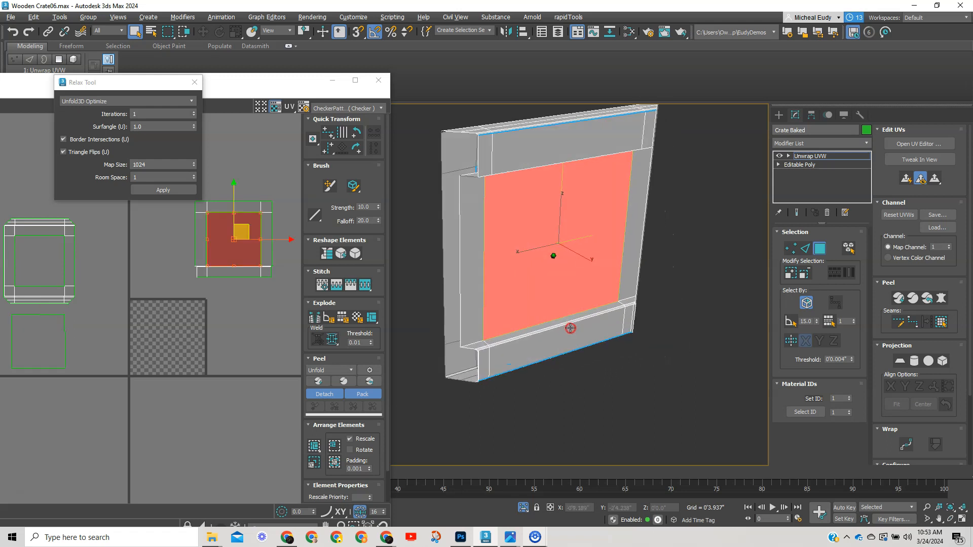
{"action": "left_click", "coordinate": [941, 322]}
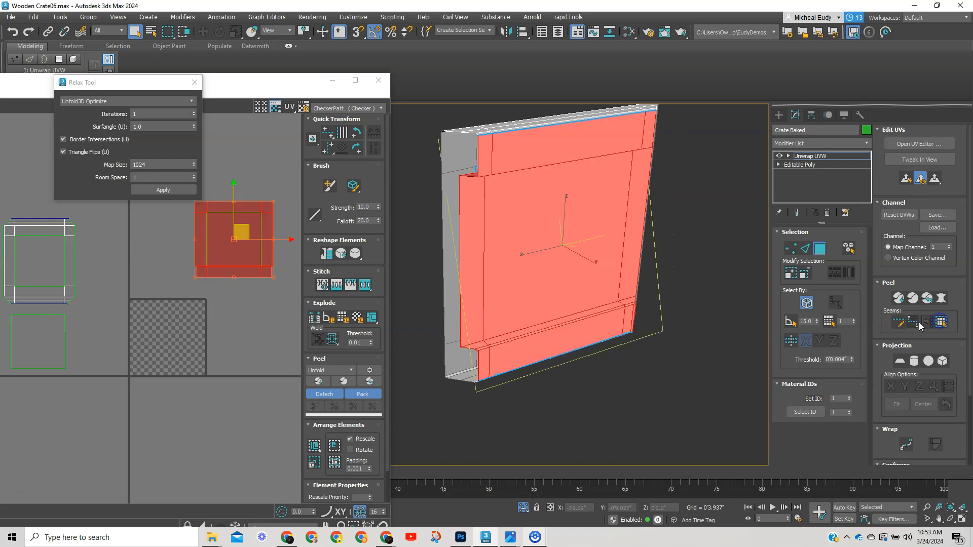
{"action": "left_click", "coordinate": [900, 360]}
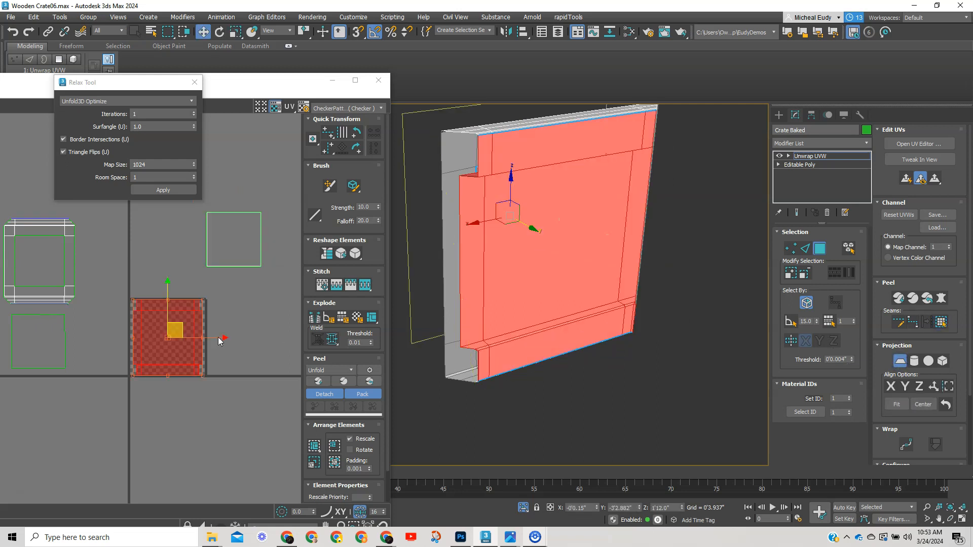
{"action": "left_click", "coordinate": [157, 190]}
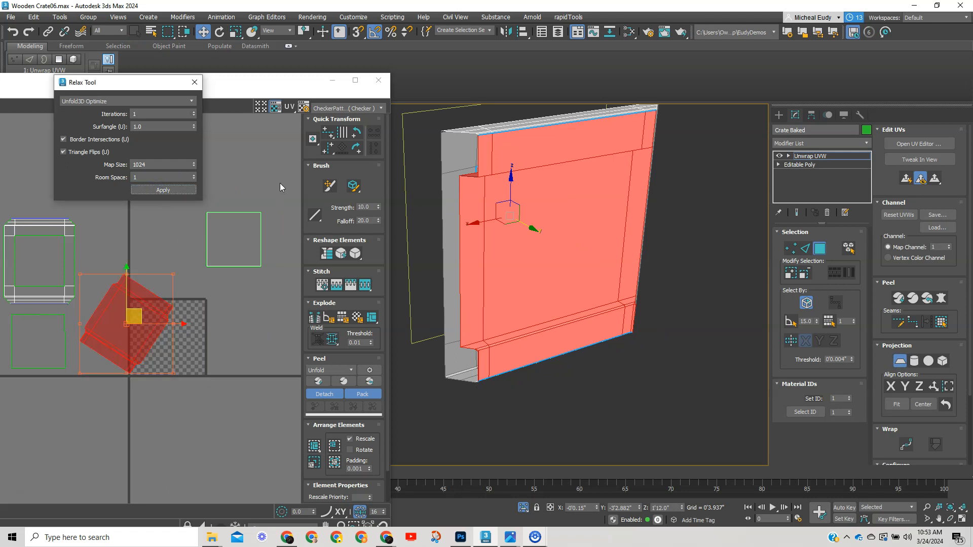
Step: Bring the UV editor back over the viewport and align the tilted back island to its long side edge
{"action": "left_click_drag", "start_coordinate": [274, 74], "coordinate": [343, 78]}
{"action": "left_click_drag", "start_coordinate": [261, 70], "coordinate": [682, 43]}
{"action": "scroll", "coordinate": [558, 300], "scroll_direction": "up", "scroll_amount": 4}
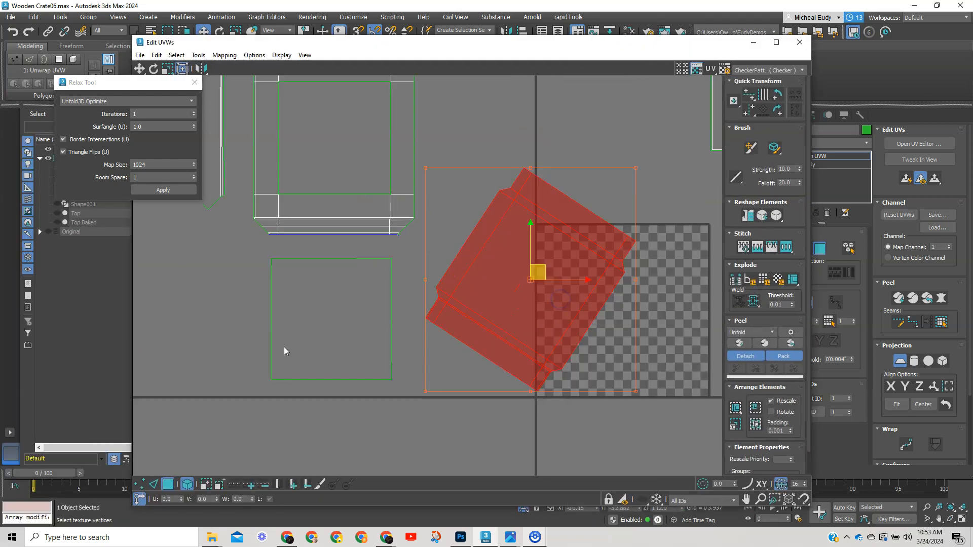
{"action": "left_click", "coordinate": [153, 484]}
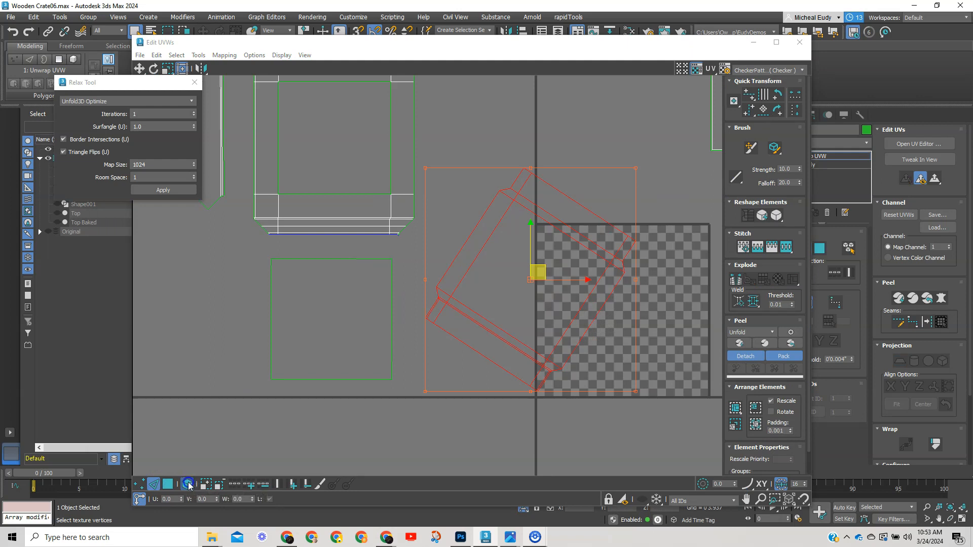
{"action": "left_click", "coordinate": [416, 456]}
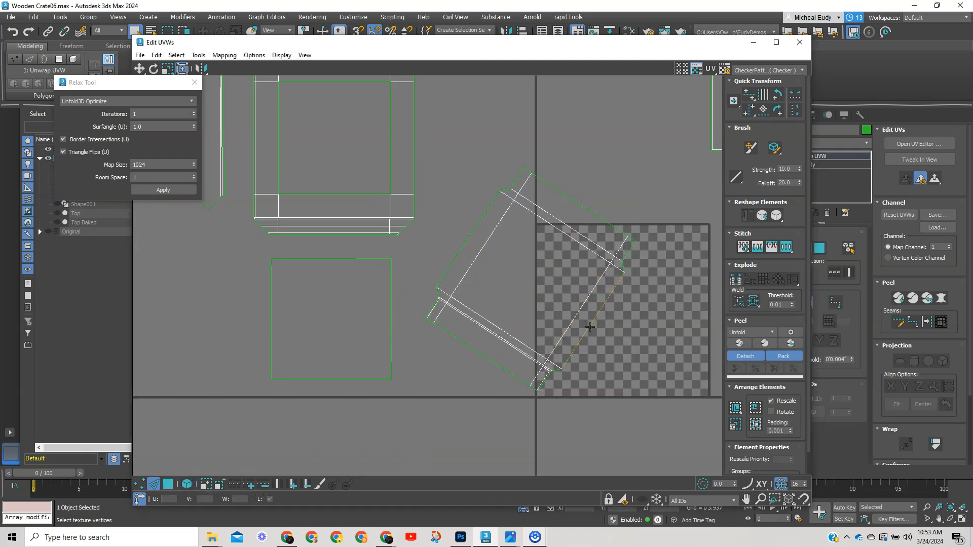
{"action": "left_click", "coordinate": [589, 327]}
{"action": "left_click", "coordinate": [762, 112]}
{"action": "left_click", "coordinate": [616, 223]}
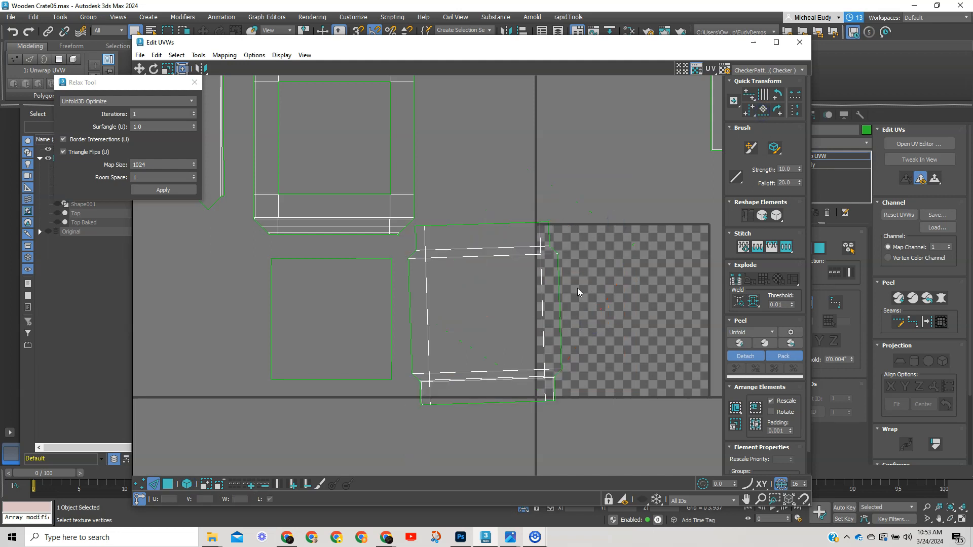
Step: Try to level the back island by aligning it to its upper border edge
{"action": "scroll", "coordinate": [502, 223], "scroll_direction": "up", "scroll_amount": 4}
{"action": "middle_click_drag", "start_coordinate": [505, 235], "coordinate": [598, 251]}
{"action": "left_click", "coordinate": [697, 71]}
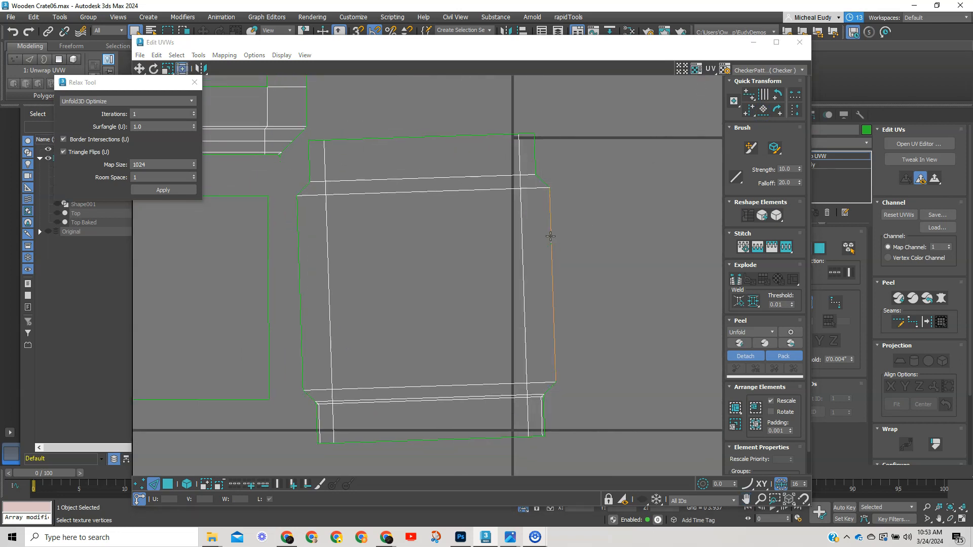
{"action": "left_click", "coordinate": [467, 136]}
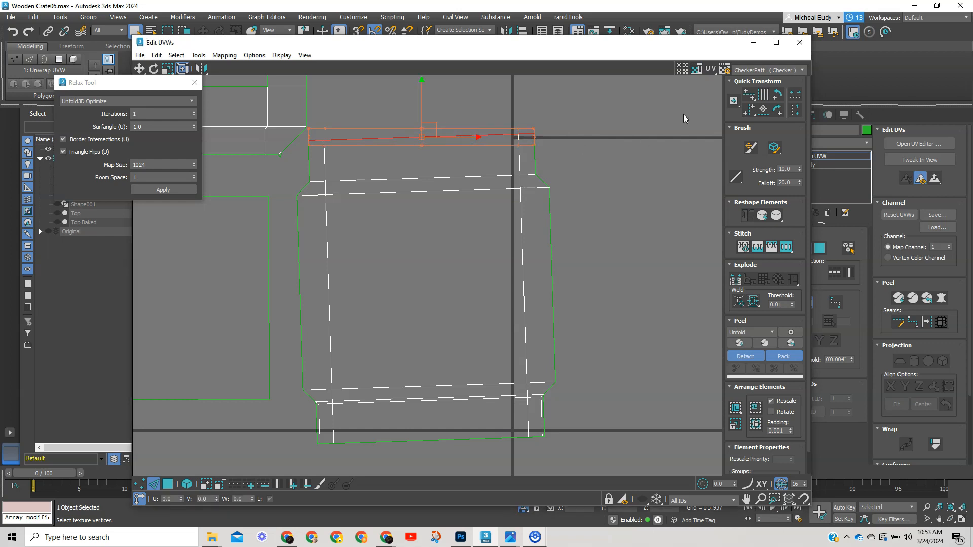
{"action": "left_click", "coordinate": [764, 111]}
{"action": "left_click", "coordinate": [651, 190]}
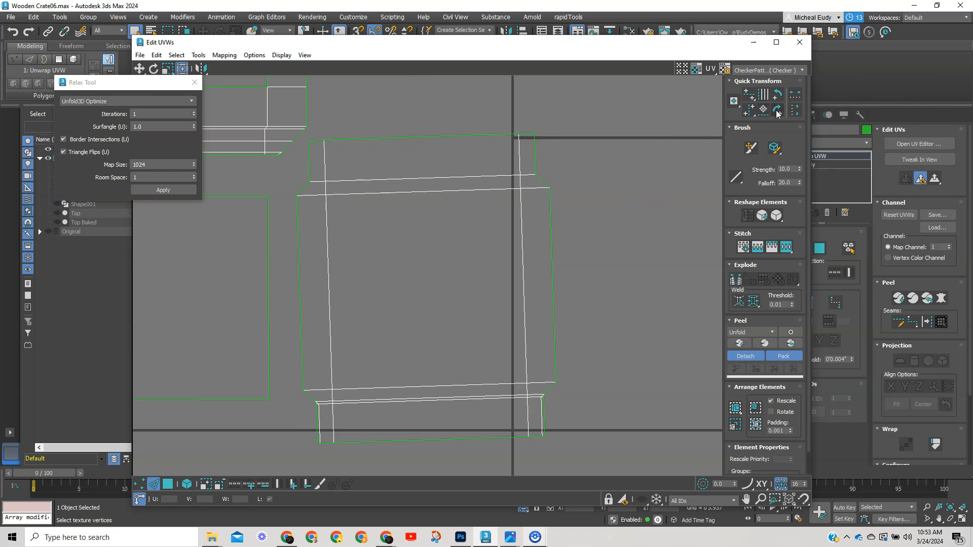
Step: Select the whole back island as an element and rotate it freehand by about -1.98 degrees to square it up
{"action": "left_click", "coordinate": [169, 485]}
{"action": "left_click", "coordinate": [187, 484]}
{"action": "right_click", "coordinate": [461, 259]}
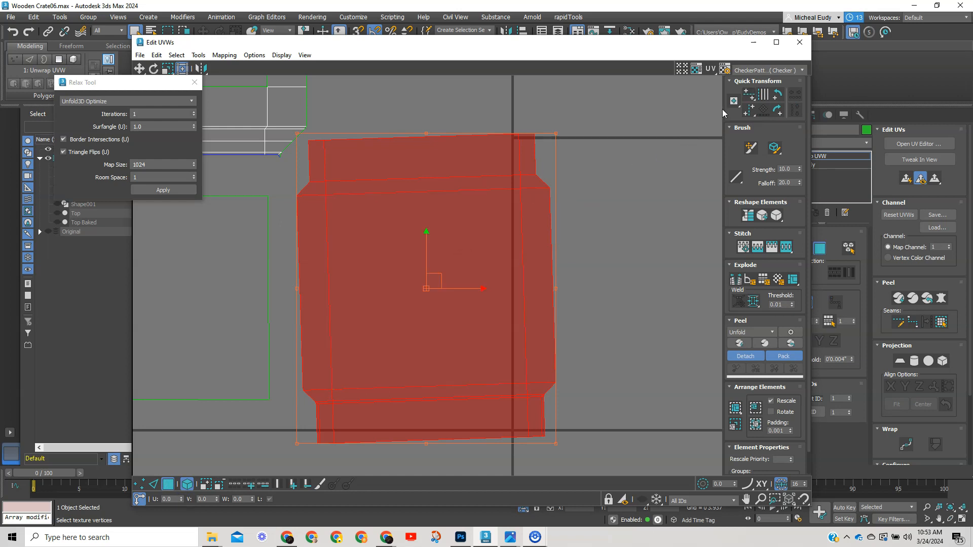
{"action": "right_click", "coordinate": [476, 233]}
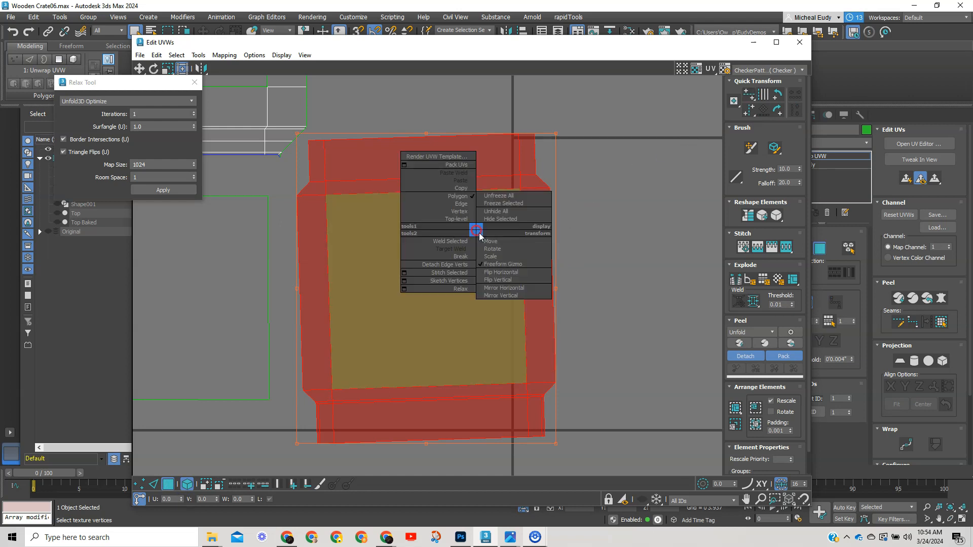
{"action": "left_click", "coordinate": [503, 246]}
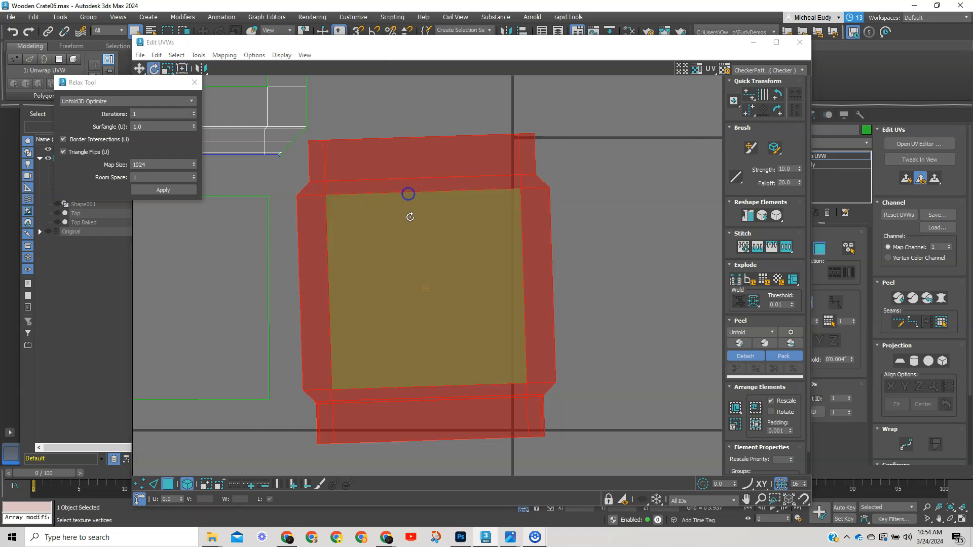
{"action": "left_click_drag", "start_coordinate": [464, 262], "coordinate": [465, 264]}
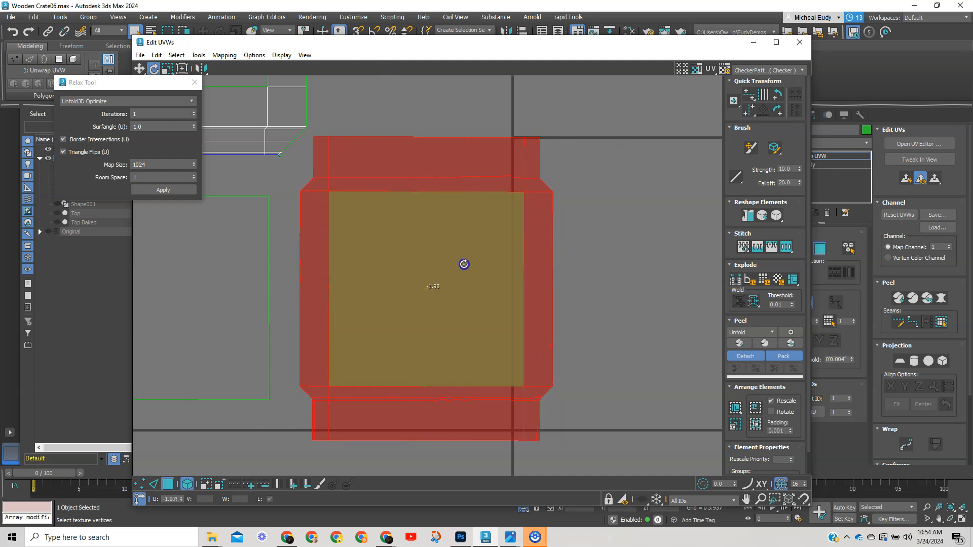
Step: Select the back island's horizontal edge loops without the short corner edges and align them horizontally to straighten the island
{"action": "left_click", "coordinate": [622, 260]}
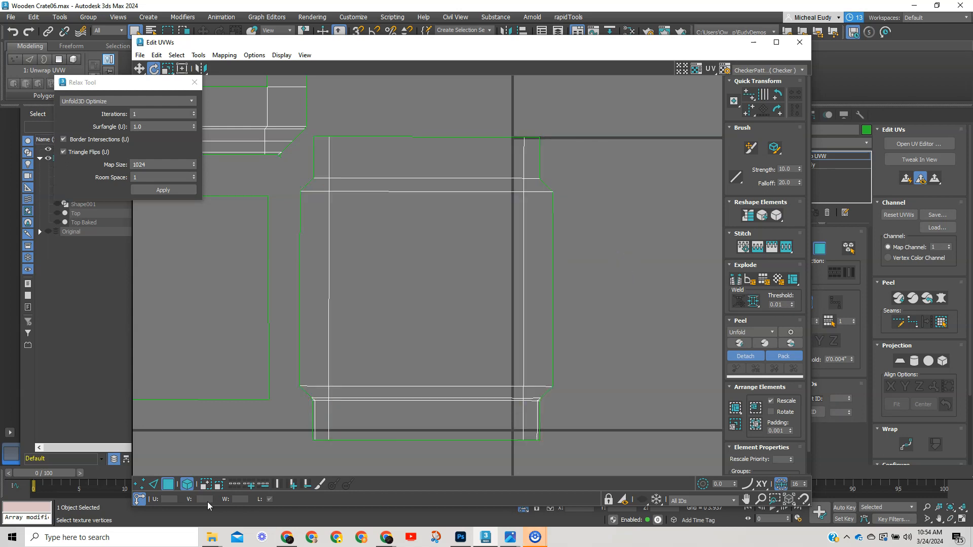
{"action": "left_click", "coordinate": [153, 484]}
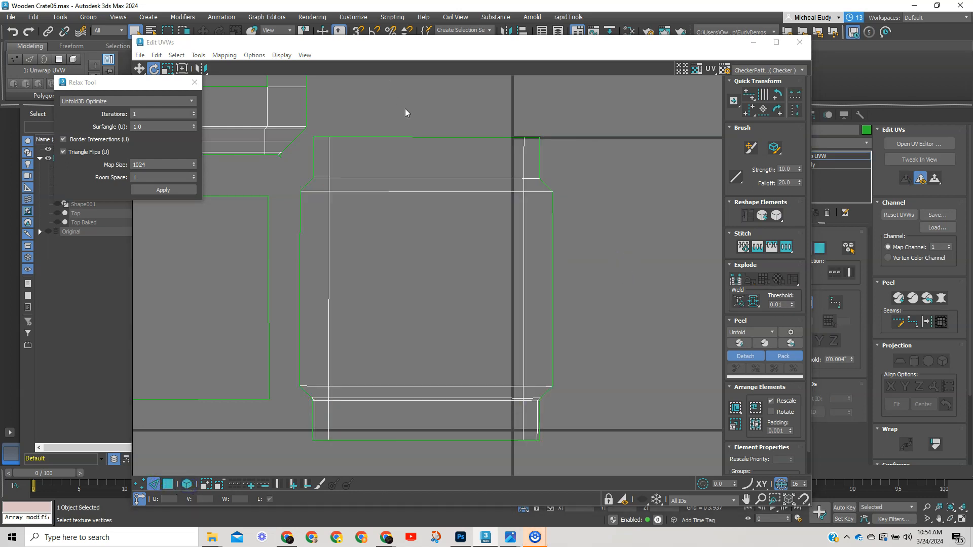
{"action": "left_click", "coordinate": [413, 451]}
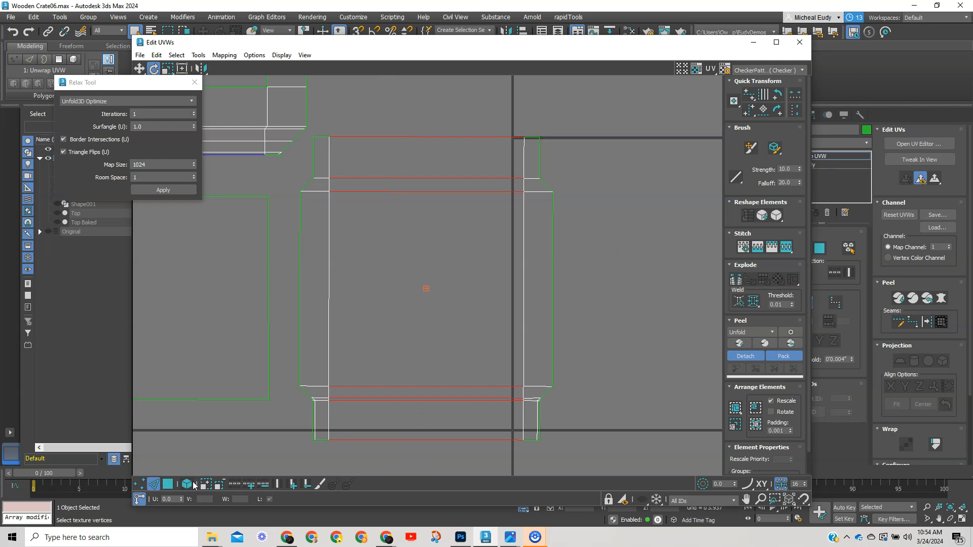
{"action": "left_click", "coordinate": [234, 485]}
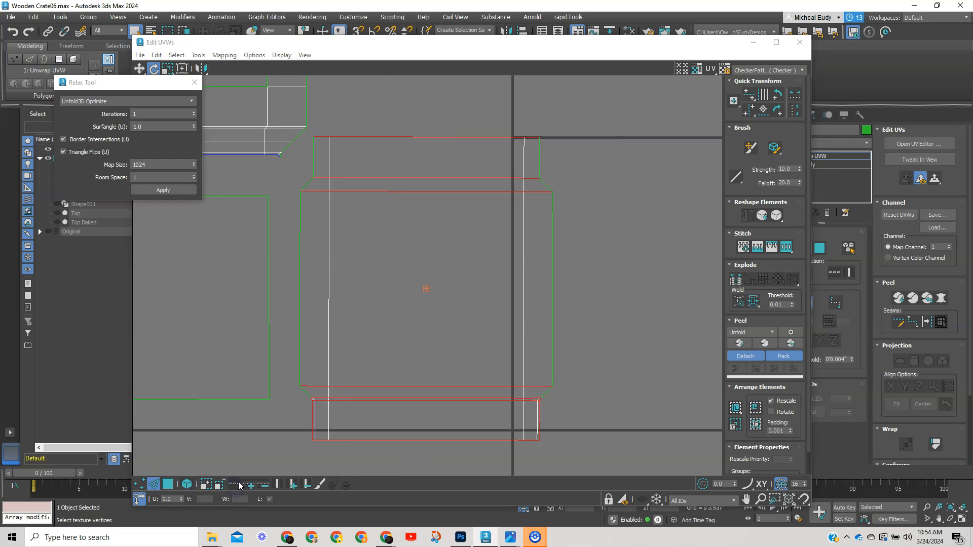
{"action": "left_click_drag", "start_coordinate": [538, 412], "coordinate": [285, 420], "text": "alt"}
{"action": "scroll", "coordinate": [285, 420], "scroll_direction": "up", "scroll_amount": 8}
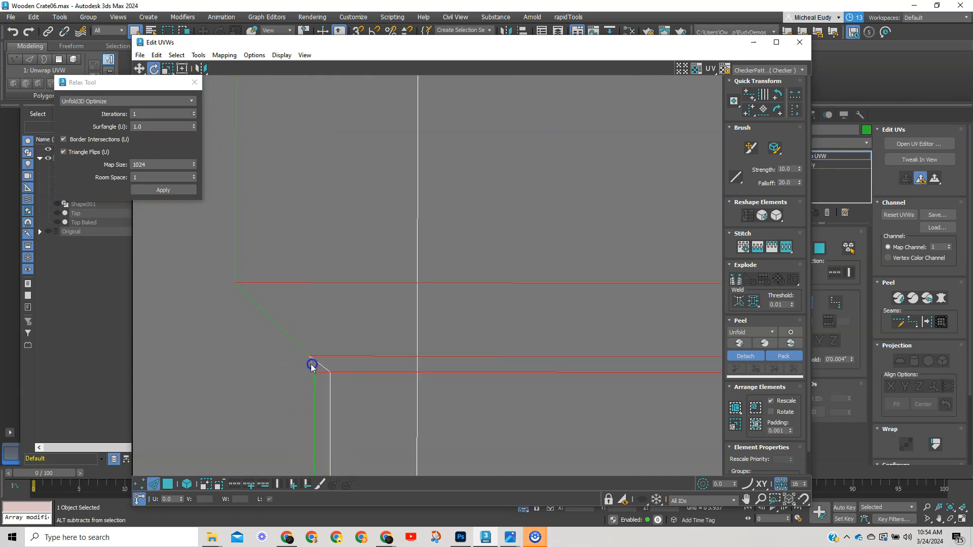
{"action": "scroll", "coordinate": [517, 412], "scroll_direction": "down", "scroll_amount": 3}
{"action": "middle_click_drag", "start_coordinate": [534, 417], "coordinate": [181, 336]}
{"action": "scroll", "coordinate": [463, 333], "scroll_direction": "up", "scroll_amount": 3}
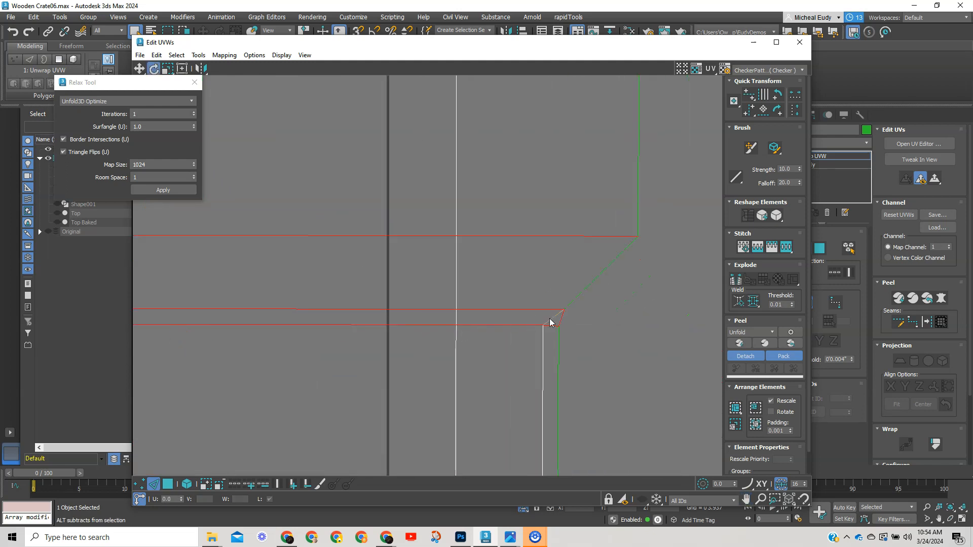
{"action": "scroll", "coordinate": [564, 318], "scroll_direction": "down", "scroll_amount": 3}
{"action": "middle_click_drag", "start_coordinate": [564, 317], "coordinate": [534, 409]}
{"action": "scroll", "coordinate": [516, 384], "scroll_direction": "down", "scroll_amount": 3}
{"action": "middle_click_drag", "start_coordinate": [524, 313], "coordinate": [191, 300]}
{"action": "middle_click_drag", "start_coordinate": [340, 315], "coordinate": [576, 276]}
{"action": "scroll", "coordinate": [562, 273], "scroll_direction": "down", "scroll_amount": 4}
{"action": "middle_click_drag", "start_coordinate": [549, 305], "coordinate": [501, 270]}
{"action": "left_click", "coordinate": [752, 100]}
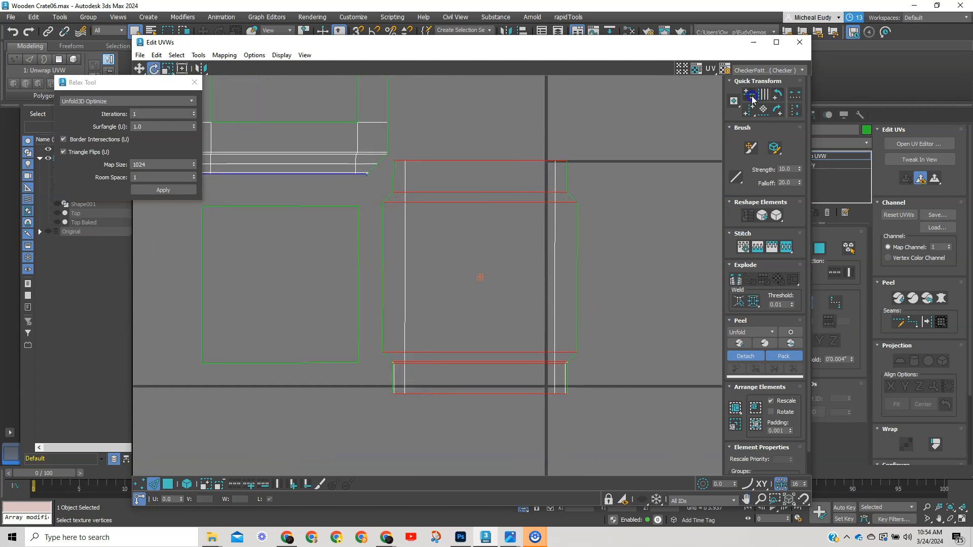
Step: Straighten the back island's vertical edges in its middle, upper and lower sections
{"action": "left_click_drag", "start_coordinate": [613, 288], "coordinate": [375, 277]}
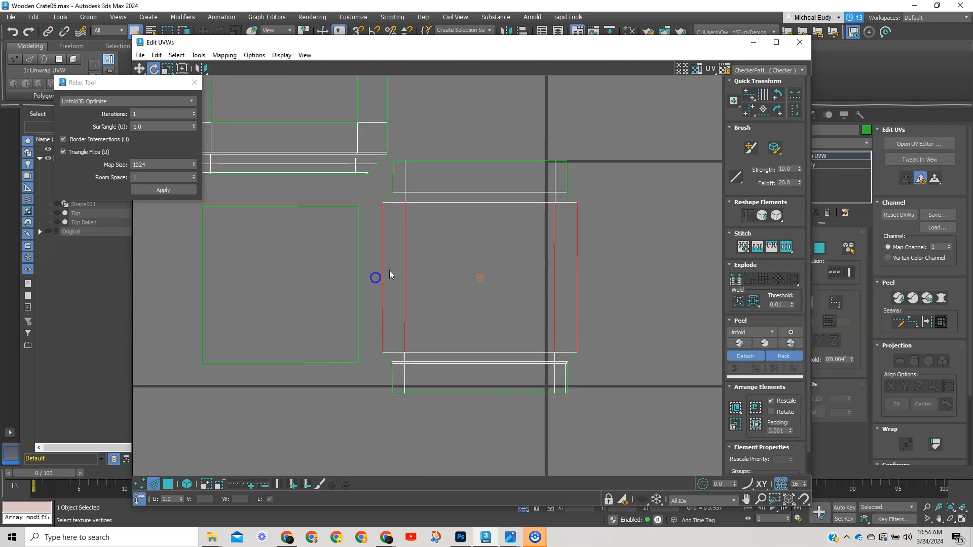
{"action": "left_click_drag", "start_coordinate": [597, 176], "coordinate": [389, 177], "text": "ctrl"}
{"action": "left_click_drag", "start_coordinate": [588, 375], "coordinate": [378, 377], "text": "ctrl"}
{"action": "left_click", "coordinate": [621, 272]}
Step: Select the whole back island as a polygon element and move it horizontally out beside the other finished islands
{"action": "scroll", "coordinate": [619, 273], "scroll_direction": "down", "scroll_amount": 2}
{"action": "middle_click_drag", "start_coordinate": [615, 272], "coordinate": [498, 268]}
{"action": "scroll", "coordinate": [498, 268], "scroll_direction": "down", "scroll_amount": 3}
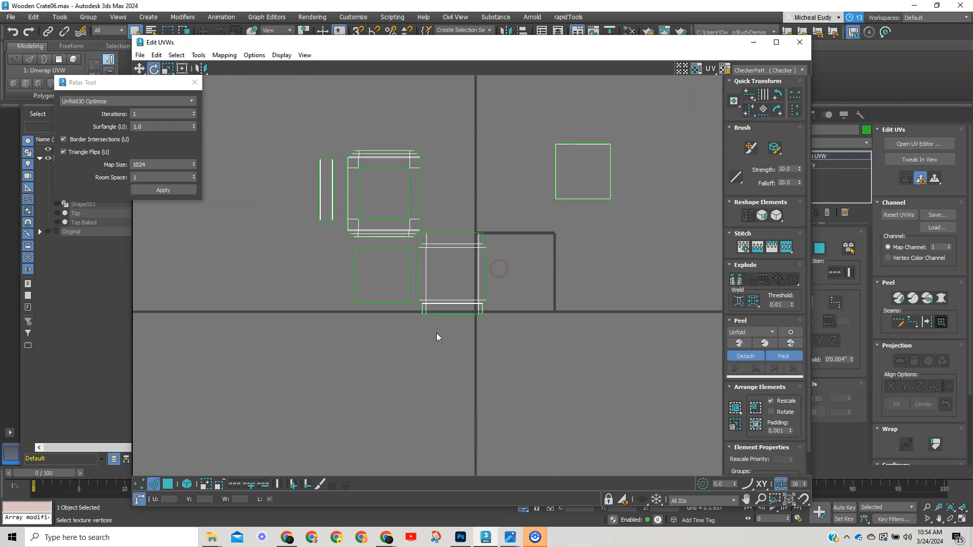
{"action": "left_click", "coordinate": [168, 484]}
{"action": "left_click", "coordinate": [187, 484]}
{"action": "left_click", "coordinate": [446, 281]}
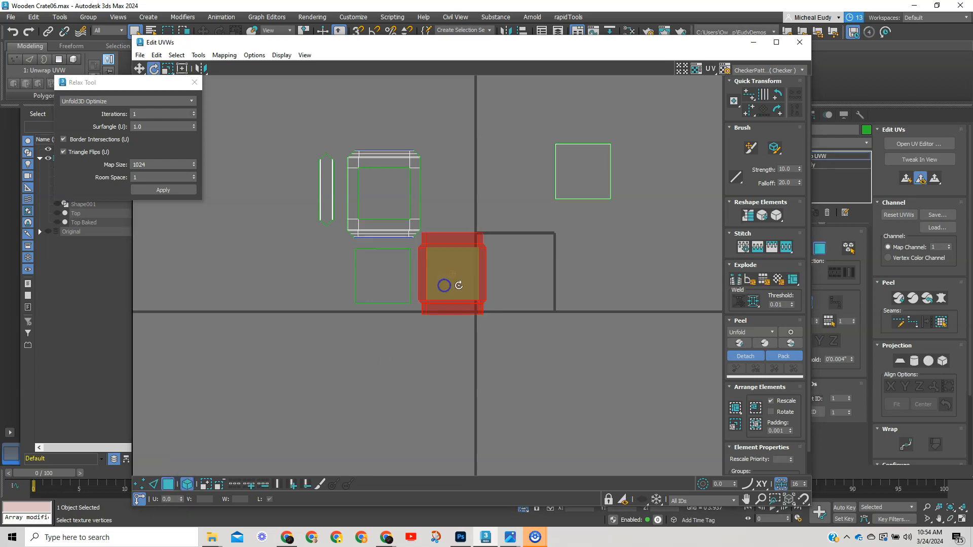
{"action": "right_click", "coordinate": [463, 284]}
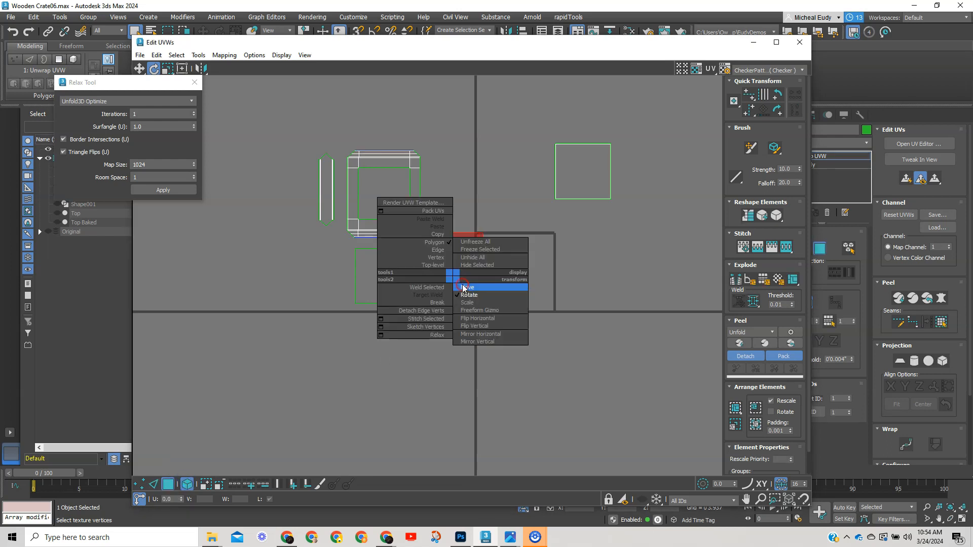
{"action": "left_click", "coordinate": [456, 280]}
{"action": "left_click_drag", "start_coordinate": [463, 280], "coordinate": [278, 280]}
Step: Shift the UV editor aside to uncover the viewport and bring the panel's recessed side with the diagonal brace into view
{"action": "left_click_drag", "start_coordinate": [691, 39], "coordinate": [268, 101]}
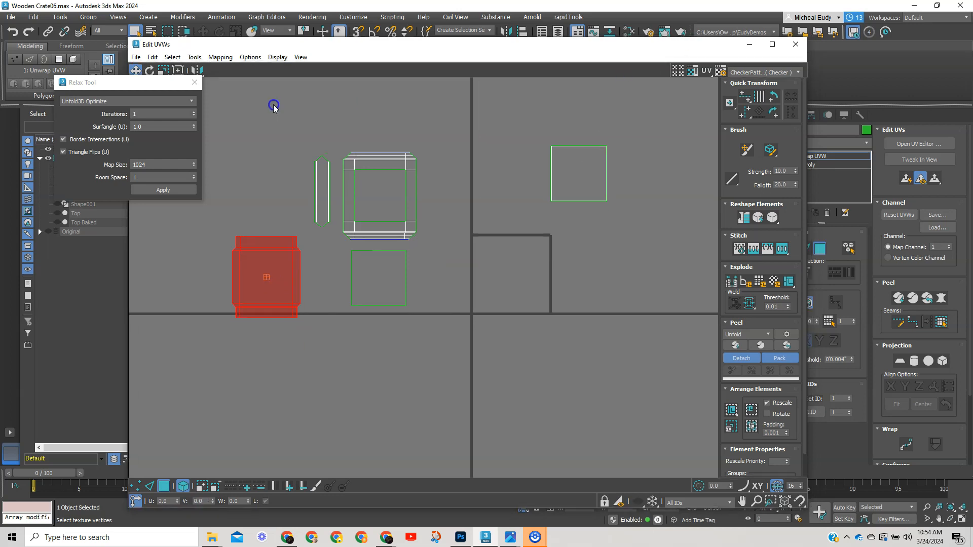
{"action": "middle_click_drag", "start_coordinate": [480, 270], "coordinate": [480, 276], "text": "alt"}
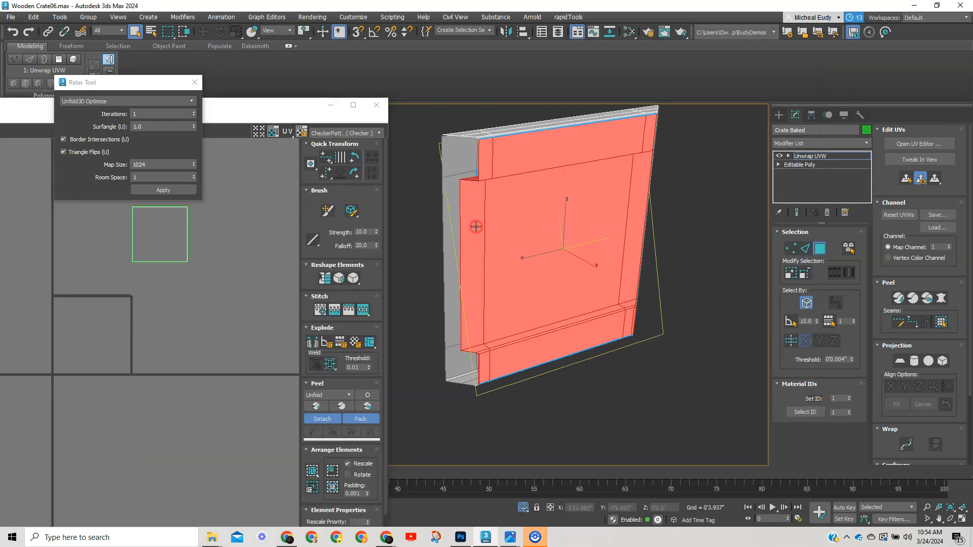
{"action": "middle_click_drag", "start_coordinate": [475, 223], "coordinate": [571, 234]}
{"action": "scroll", "coordinate": [616, 262], "scroll_direction": "up", "scroll_amount": 4}
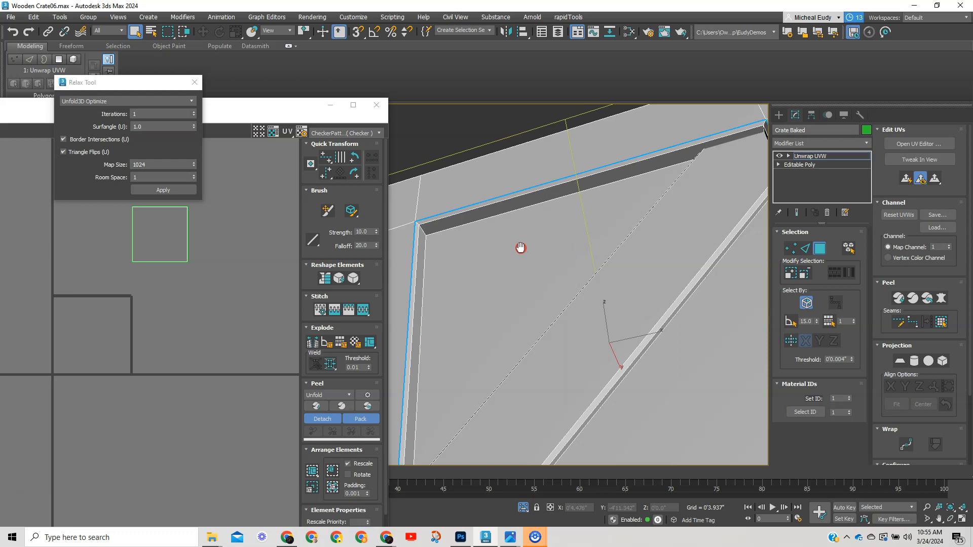
{"action": "scroll", "coordinate": [522, 245], "scroll_direction": "down", "scroll_amount": 4}
{"action": "middle_click_drag", "start_coordinate": [504, 219], "coordinate": [532, 262]}
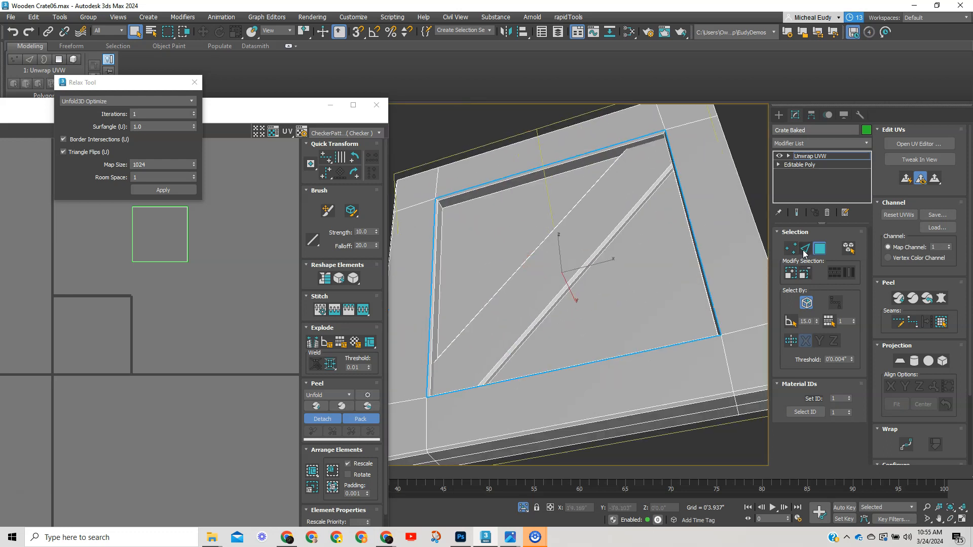
Step: Select the four inner edges along the base of the recess and convert them to seams
{"action": "key", "text": "2"}
{"action": "left_click", "coordinate": [545, 178]}
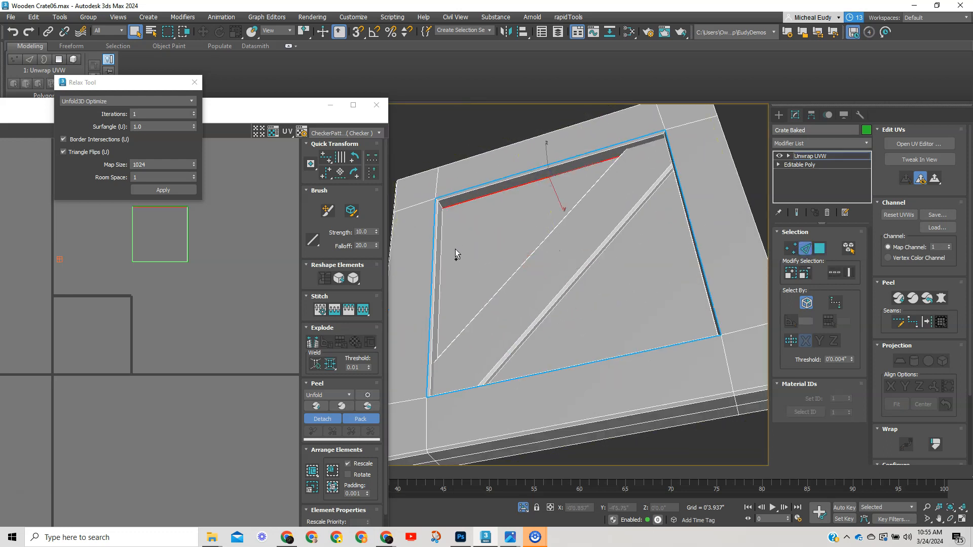
{"action": "left_click", "coordinate": [442, 260], "text": "ctrl"}
{"action": "middle_click_drag", "start_coordinate": [578, 330], "coordinate": [591, 401], "text": "alt"}
{"action": "left_click", "coordinate": [591, 372], "text": "ctrl"}
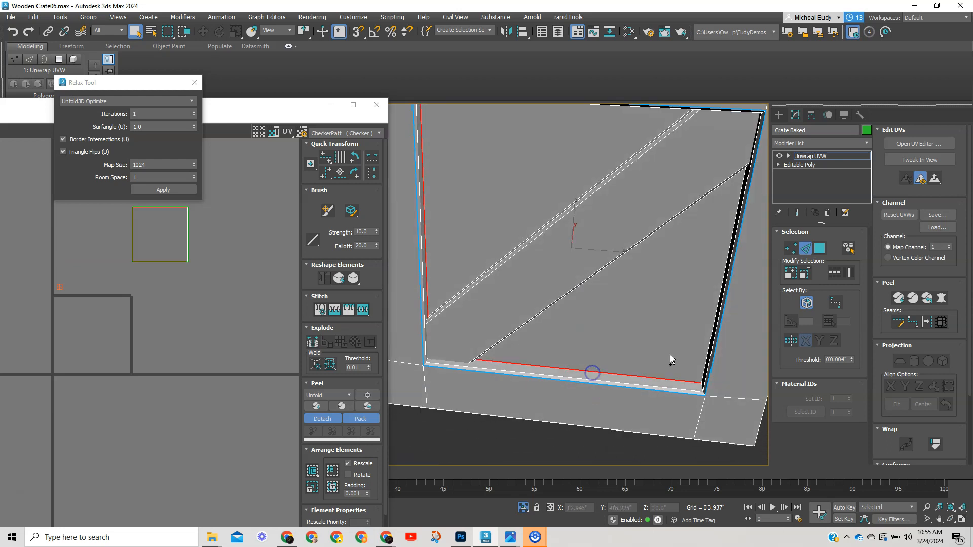
{"action": "middle_click_drag", "start_coordinate": [688, 345], "coordinate": [698, 342], "text": "alt"}
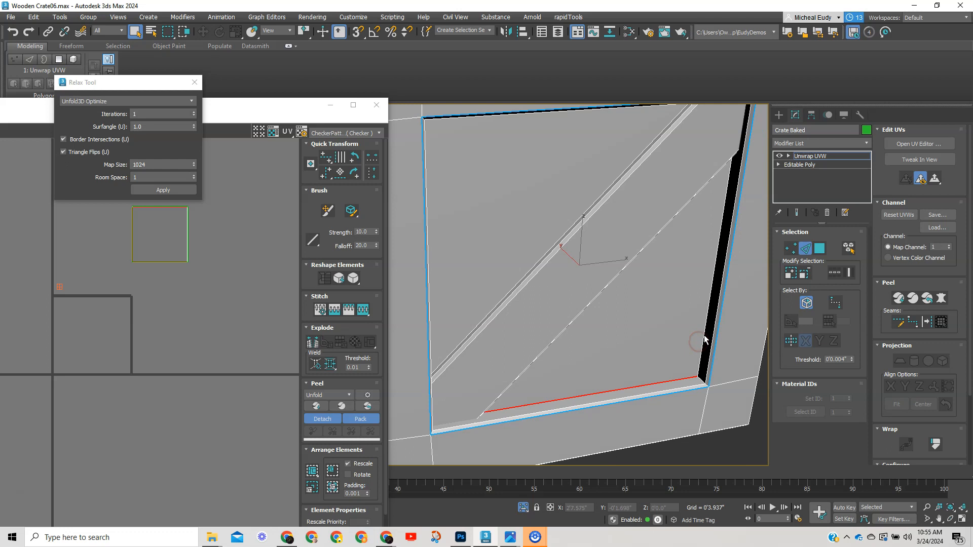
{"action": "left_click", "coordinate": [704, 336], "text": "ctrl"}
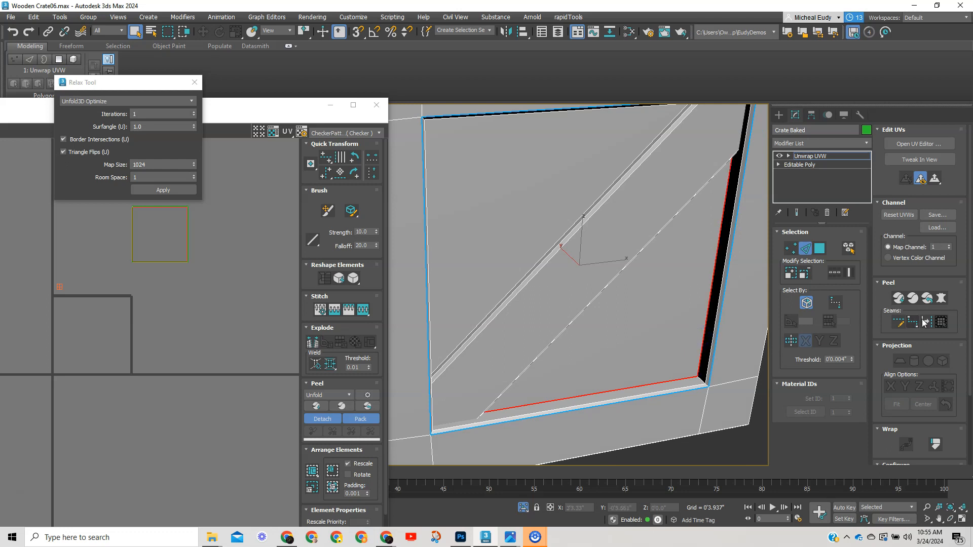
Step: Convert the short corner edges at the recess's lower right and upper right corners to seams
{"action": "scroll", "coordinate": [699, 350], "scroll_direction": "up", "scroll_amount": 3}
{"action": "middle_click_drag", "start_coordinate": [698, 350], "coordinate": [552, 235]}
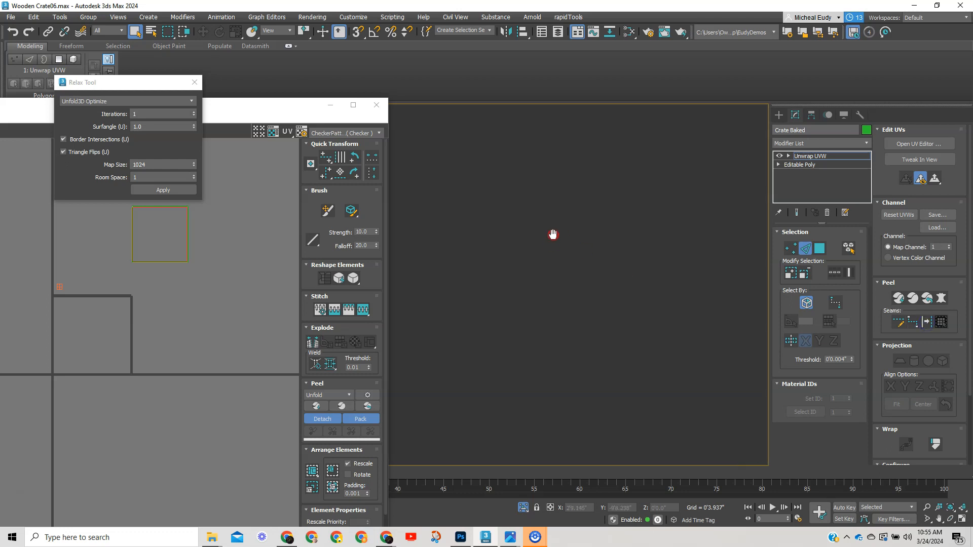
{"action": "scroll", "coordinate": [585, 300], "scroll_direction": "down", "scroll_amount": 4}
{"action": "middle_click_drag", "start_coordinate": [489, 244], "coordinate": [541, 265]}
{"action": "scroll", "coordinate": [535, 323], "scroll_direction": "up", "scroll_amount": 8}
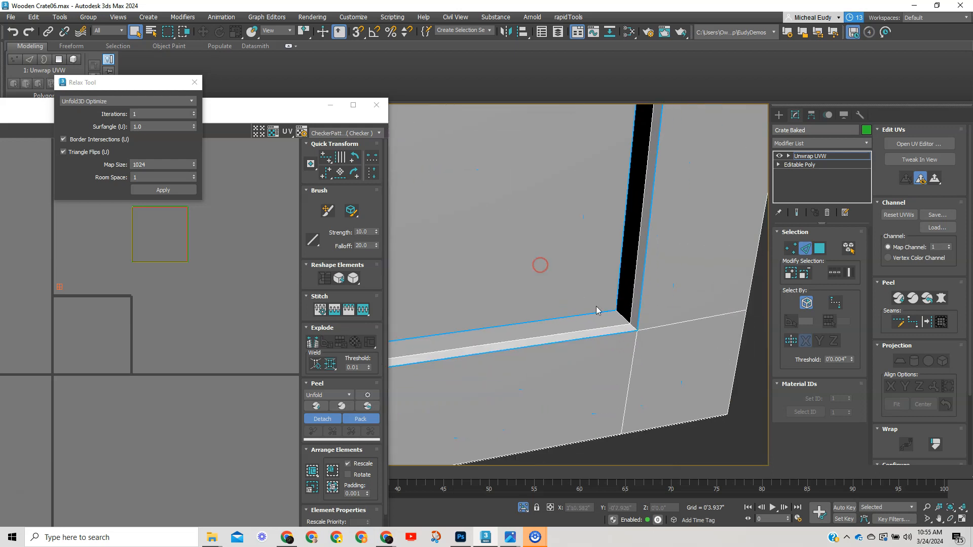
{"action": "left_click", "coordinate": [626, 319]}
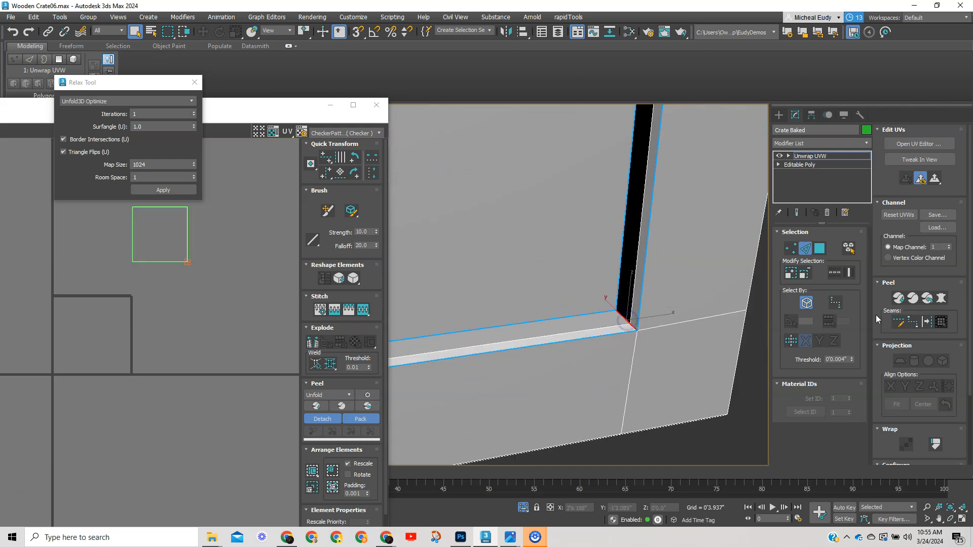
{"action": "scroll", "coordinate": [730, 288], "scroll_direction": "down", "scroll_amount": 5}
{"action": "middle_click_drag", "start_coordinate": [674, 147], "coordinate": [695, 273]}
{"action": "middle_click_drag", "start_coordinate": [630, 269], "coordinate": [668, 232], "text": "alt"}
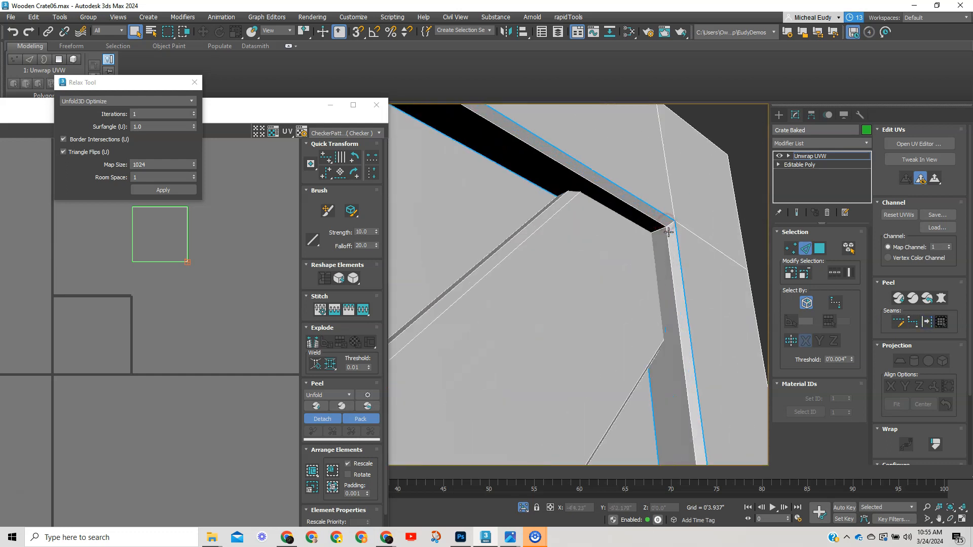
{"action": "left_click", "coordinate": [658, 231]}
Step: Convert the short corner edges at the recess's upper left and lower left corners to seams
{"action": "mouse_move", "coordinate": [573, 298]}
{"action": "middle_mouse_down", "text": "alt"}
{"action": "mouse_move", "coordinate": [561, 277]}
{"action": "mouse_move", "coordinate": [484, 275]}
{"action": "mouse_move", "coordinate": [561, 302]}
{"action": "middle_mouse_up", "text": "alt"}
{"action": "left_click", "coordinate": [571, 187]}
{"action": "double_click", "coordinate": [571, 187]}
{"action": "middle_click_drag", "start_coordinate": [613, 371], "coordinate": [511, 240]}
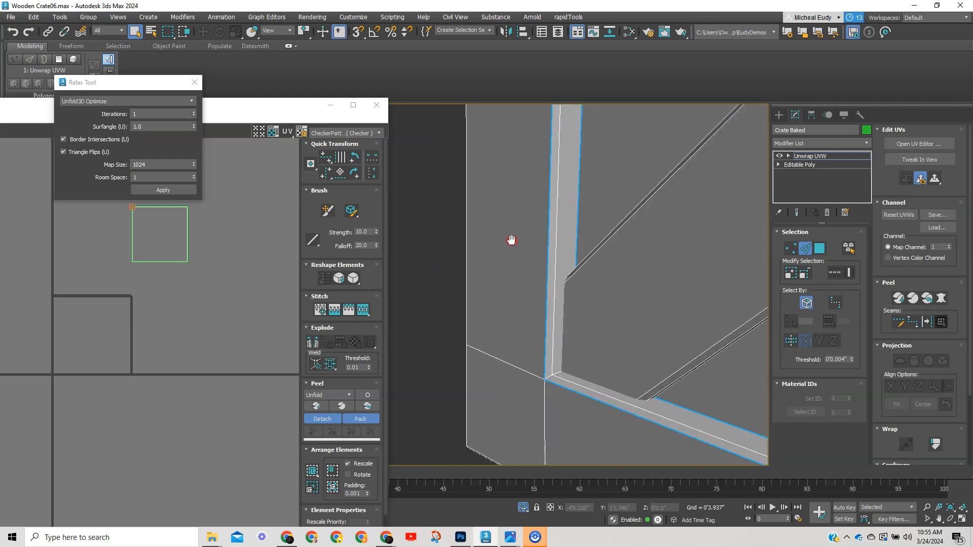
{"action": "scroll", "coordinate": [508, 233], "scroll_direction": "up", "scroll_amount": 3}
{"action": "double_click", "coordinate": [546, 336]}
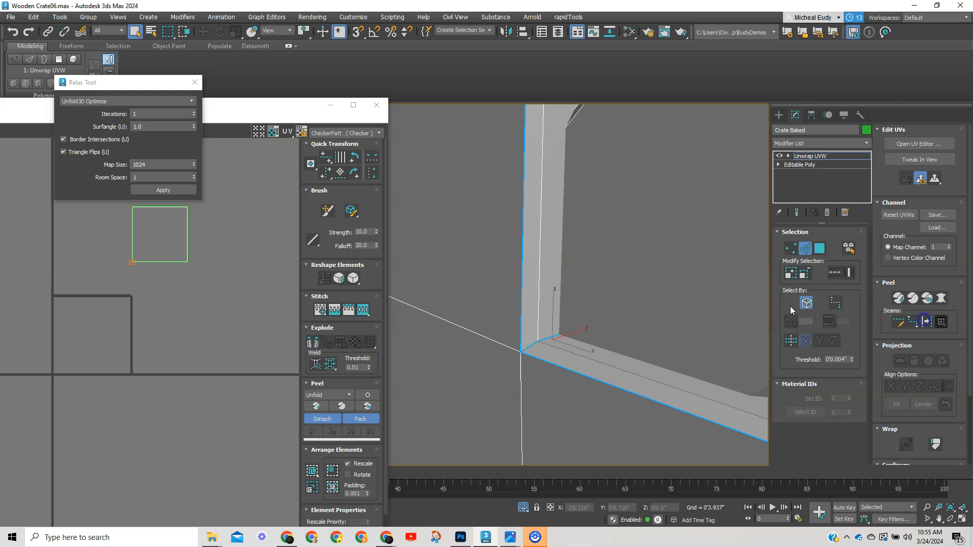
Step: Select the recess's two opposite vertical inner walls, expand the selection to the seams and planar map them aligned to X
{"action": "scroll", "coordinate": [570, 223], "scroll_direction": "down", "scroll_amount": 6}
{"action": "middle_click_drag", "start_coordinate": [545, 292], "coordinate": [542, 302]}
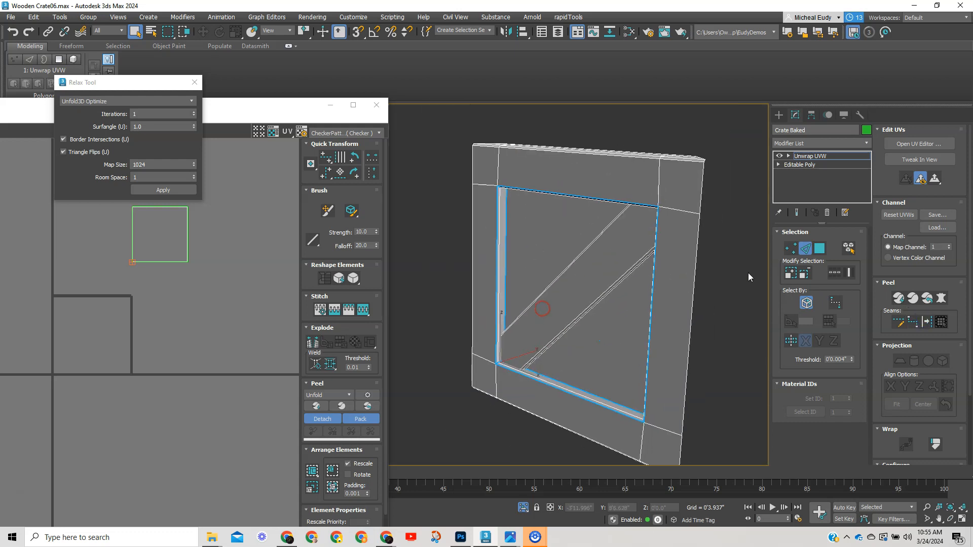
{"action": "left_click", "coordinate": [820, 249]}
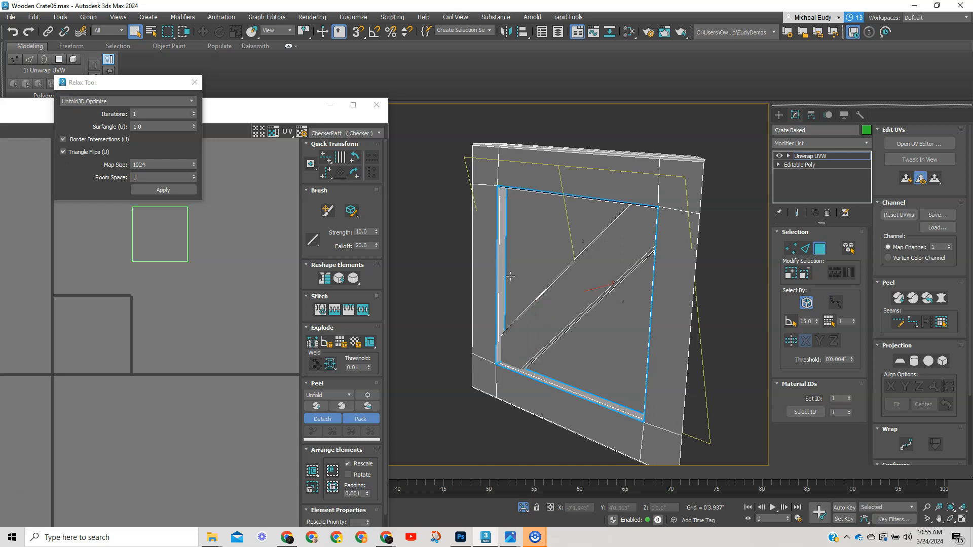
{"action": "left_click", "coordinate": [504, 278]}
{"action": "middle_click_drag", "start_coordinate": [582, 306], "coordinate": [663, 291], "text": "alt"}
{"action": "left_click", "coordinate": [646, 288]}
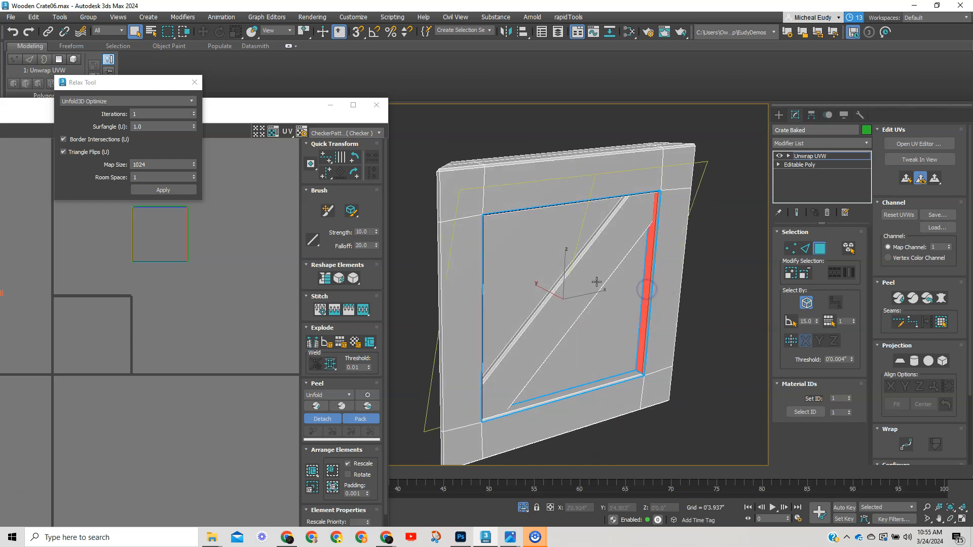
{"action": "middle_click_drag", "start_coordinate": [540, 300], "coordinate": [470, 306], "text": "alt"}
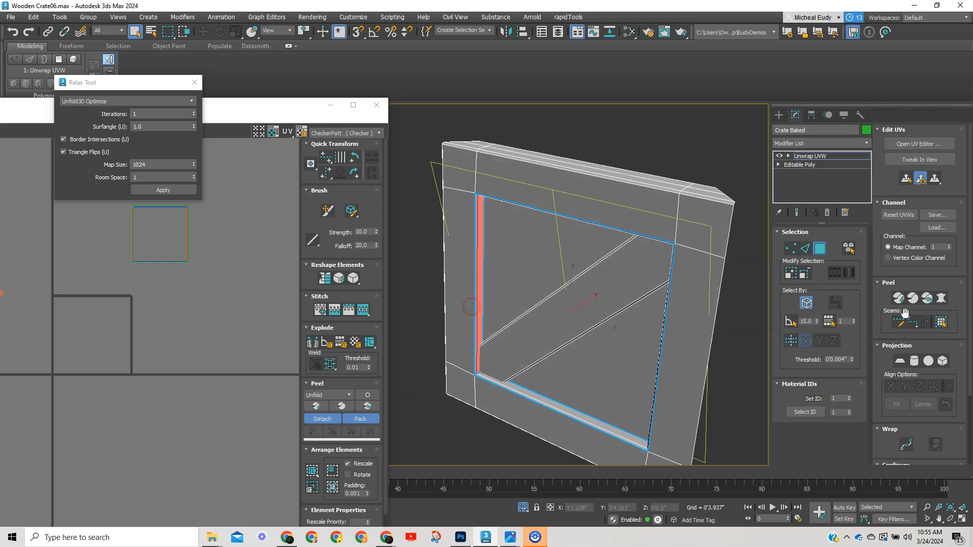
{"action": "left_click", "coordinate": [941, 325]}
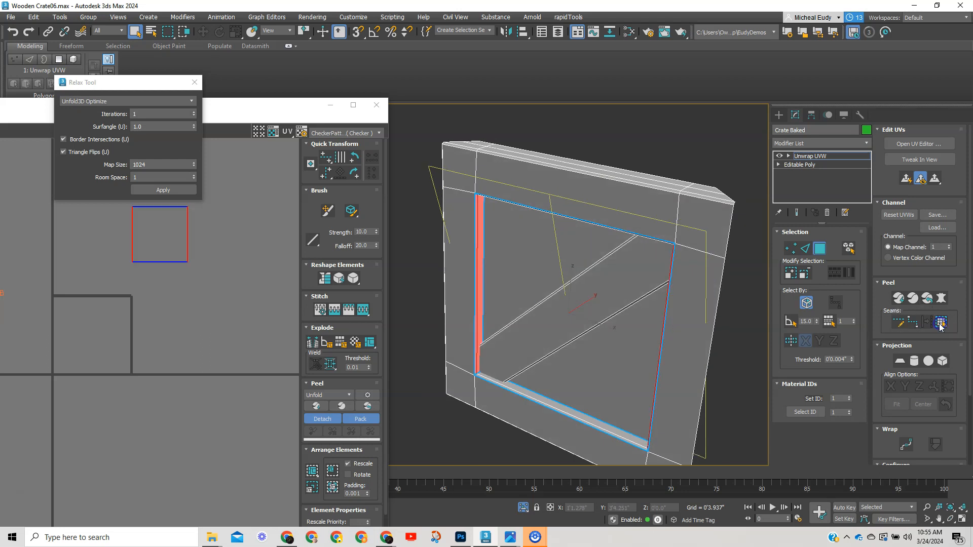
{"action": "left_click", "coordinate": [900, 361]}
{"action": "middle_click_drag", "start_coordinate": [667, 349], "coordinate": [665, 293], "text": "alt"}
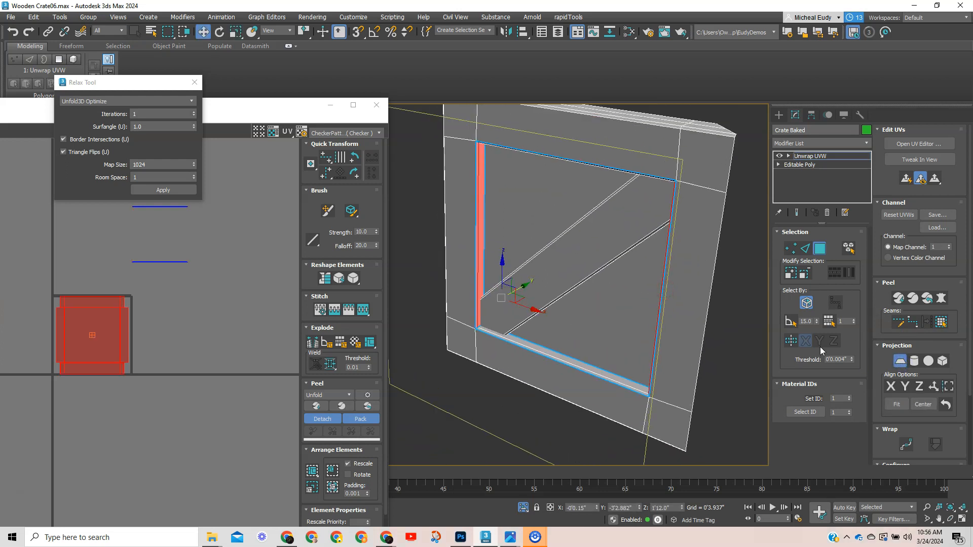
{"action": "left_click", "coordinate": [890, 388]}
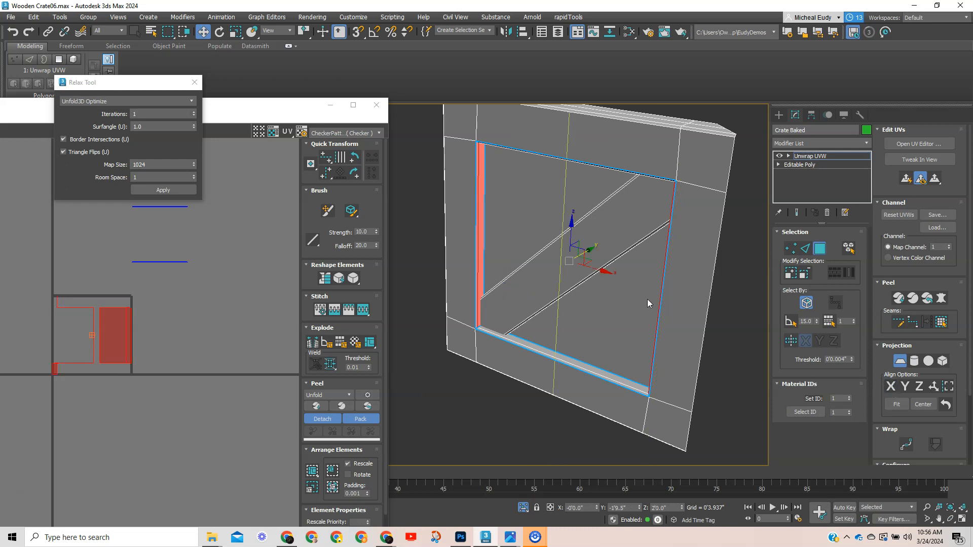
Step: Bring the UV editor back over the viewport, finish the planar mapping and relax the inner walls with Unfold3D Optimize
{"action": "left_click_drag", "start_coordinate": [283, 110], "coordinate": [556, 106]}
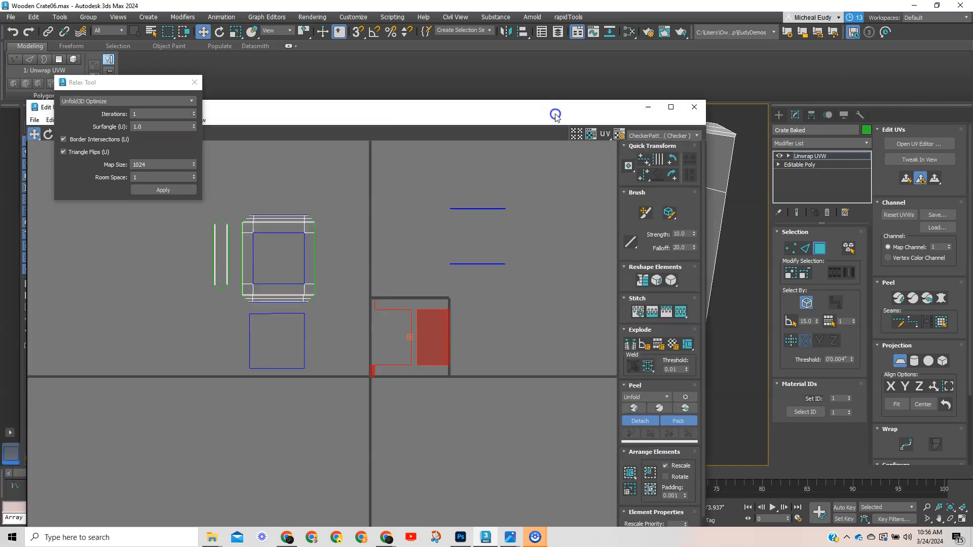
{"action": "left_click", "coordinate": [902, 364]}
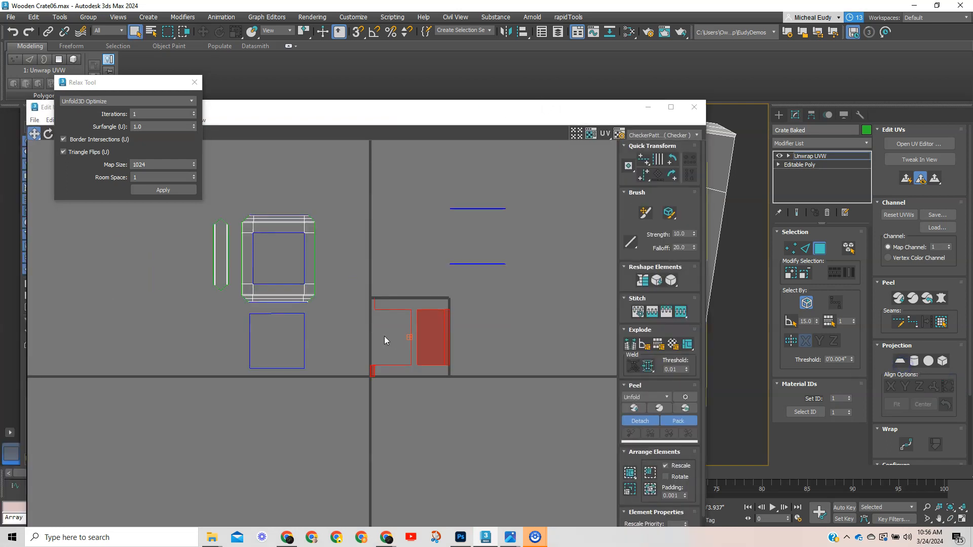
{"action": "left_click", "coordinate": [172, 190]}
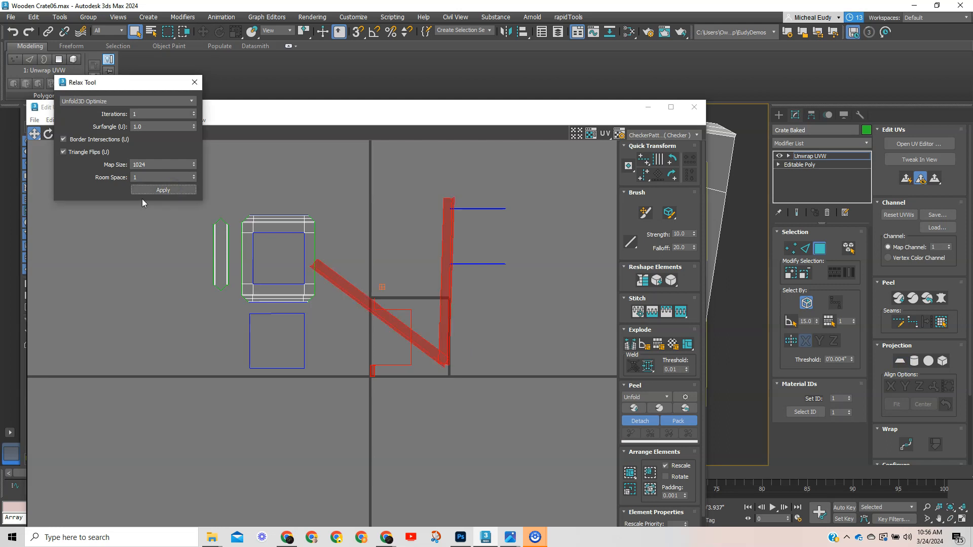
Step: Move the recess's two relaxed vertical inner-wall islands apart into the empty space beside the other UV islands
{"action": "left_click", "coordinate": [361, 227]}
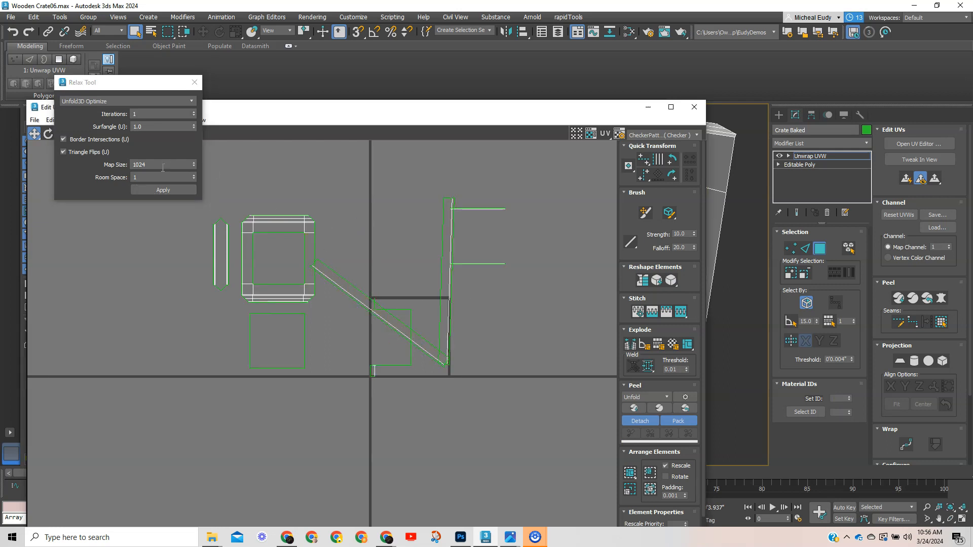
{"action": "left_click", "coordinate": [357, 298]}
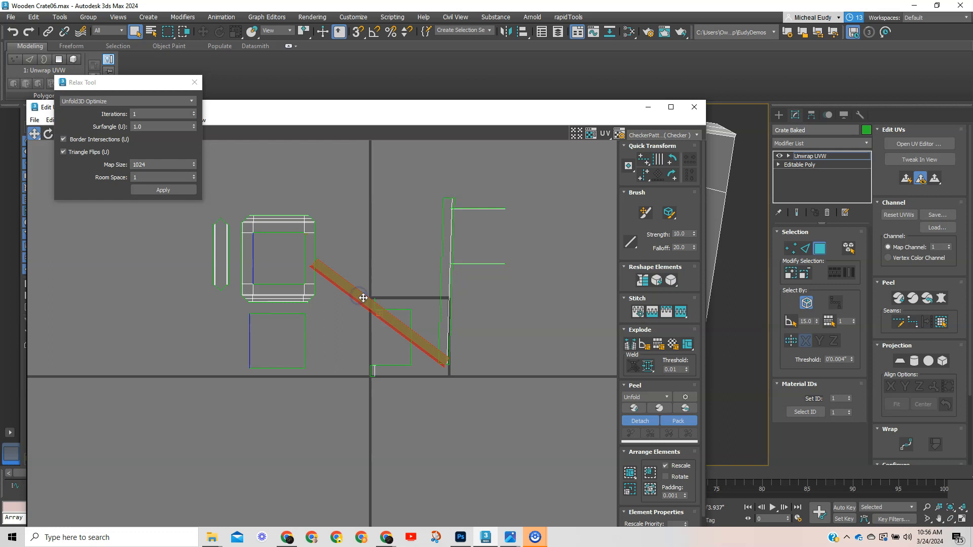
{"action": "left_click_drag", "start_coordinate": [370, 304], "coordinate": [104, 301]}
{"action": "left_click_drag", "start_coordinate": [445, 263], "coordinate": [79, 373]}
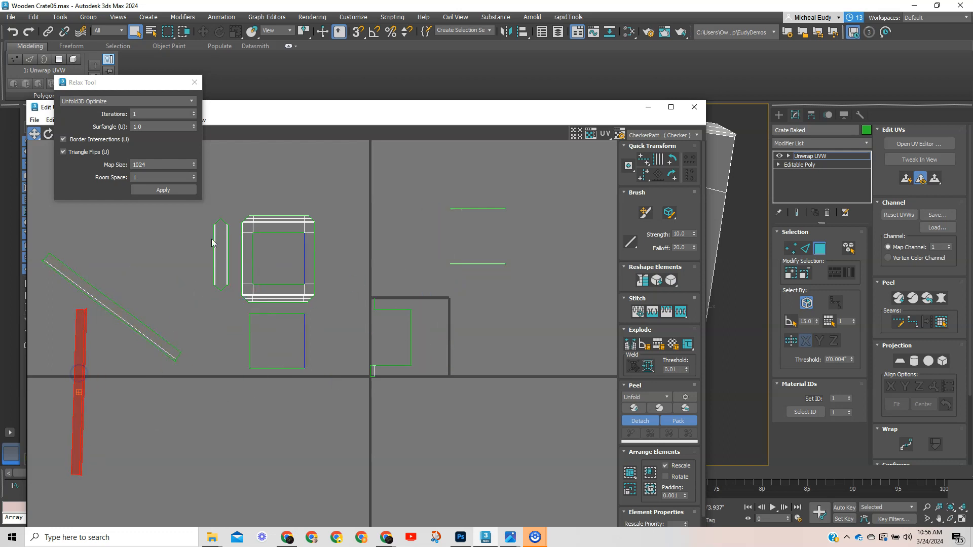
Step: Select the recess's upper and lower inner walls on the model and planar map them aligned to Z
{"action": "left_click_drag", "start_coordinate": [508, 110], "coordinate": [207, 132]}
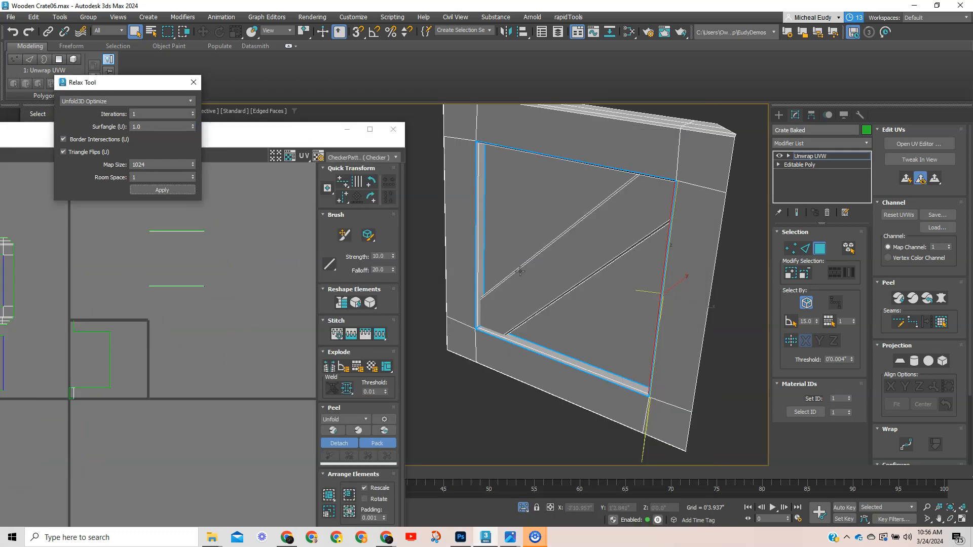
{"action": "middle_click_drag", "start_coordinate": [558, 263], "coordinate": [605, 198], "text": "alt"}
{"action": "left_click", "coordinate": [591, 189]}
{"action": "middle_click_drag", "start_coordinate": [596, 247], "coordinate": [571, 336], "text": "alt"}
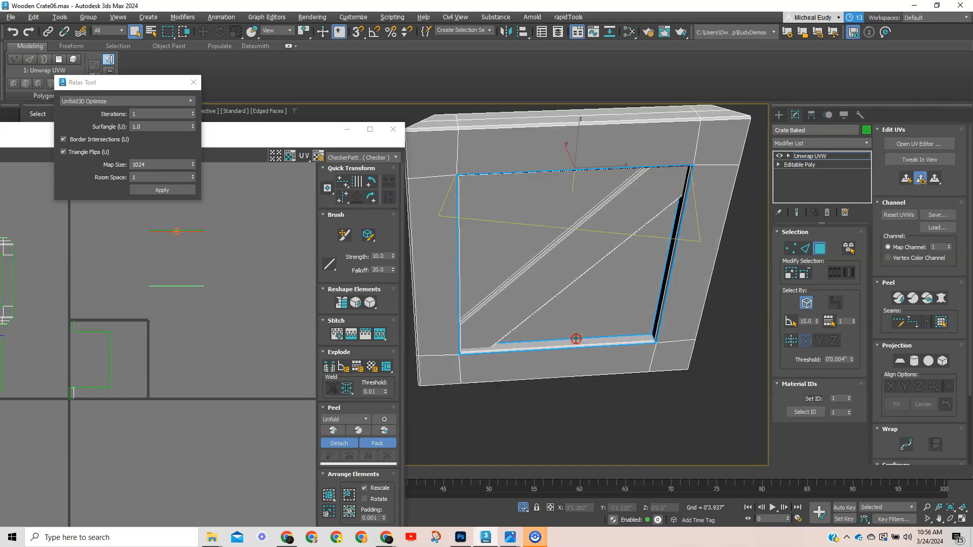
{"action": "left_click", "coordinate": [572, 342]}
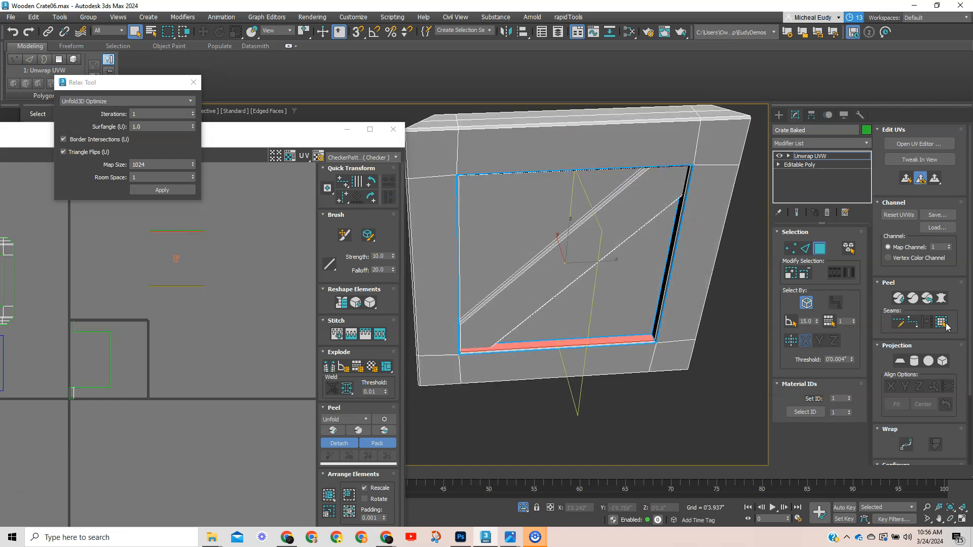
{"action": "left_click", "coordinate": [900, 361]}
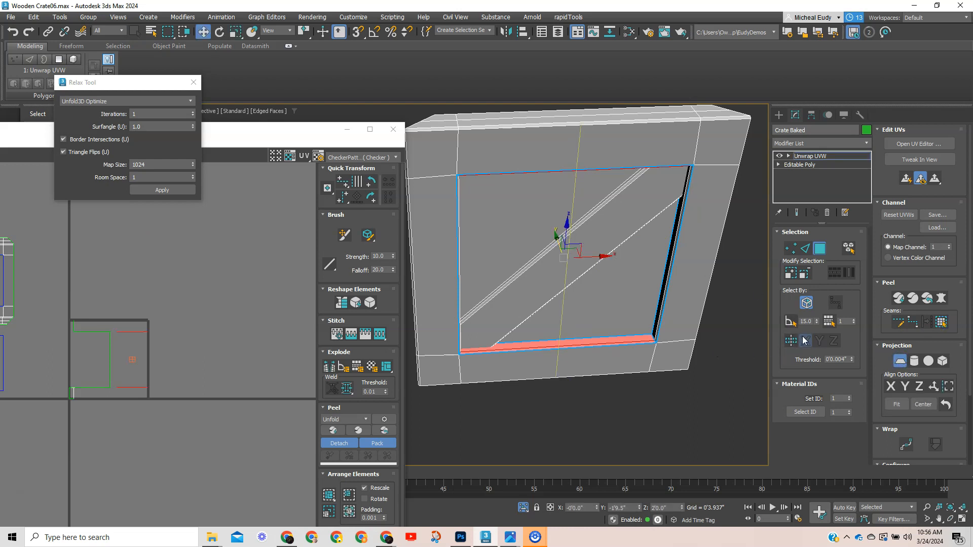
{"action": "left_click", "coordinate": [918, 387]}
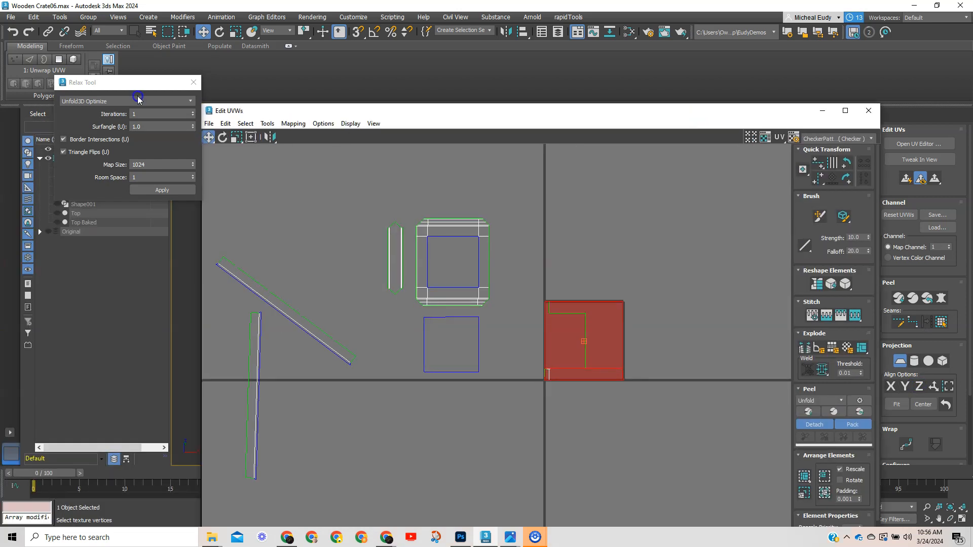
Step: Relax the upper and lower inner-wall islands using Relax By Polygon Angles
{"action": "left_click", "coordinate": [144, 101]}
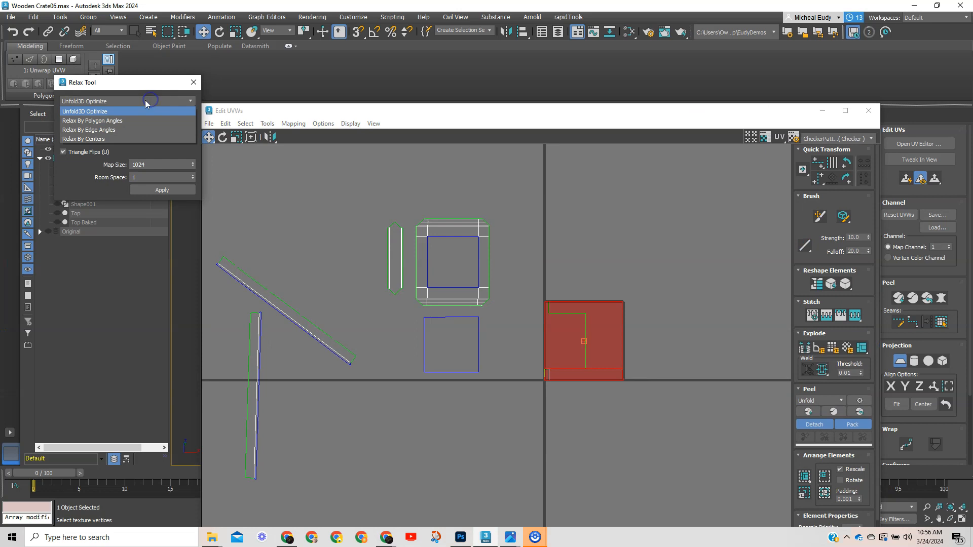
{"action": "left_click", "coordinate": [122, 121]}
{"action": "left_click", "coordinate": [163, 166]}
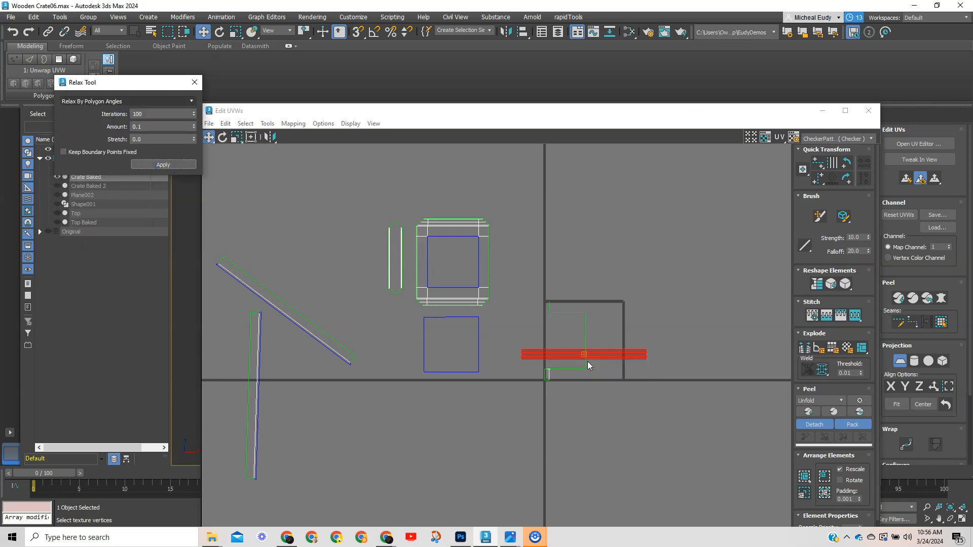
{"action": "left_click", "coordinate": [428, 393]}
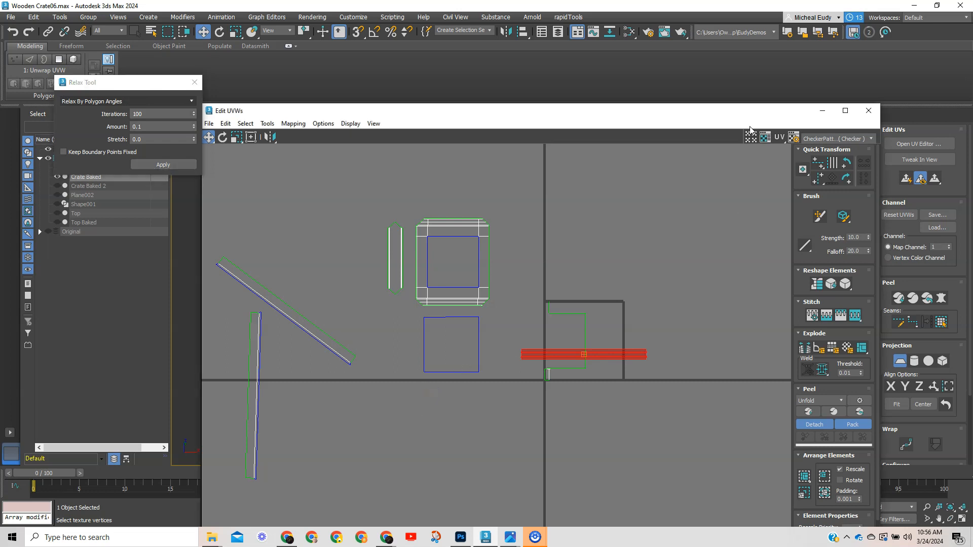
Step: Finish the planar mapping and move the two horizontal wall islands apart into empty space below the frame island
{"action": "left_click_drag", "start_coordinate": [752, 119], "coordinate": [493, 100]}
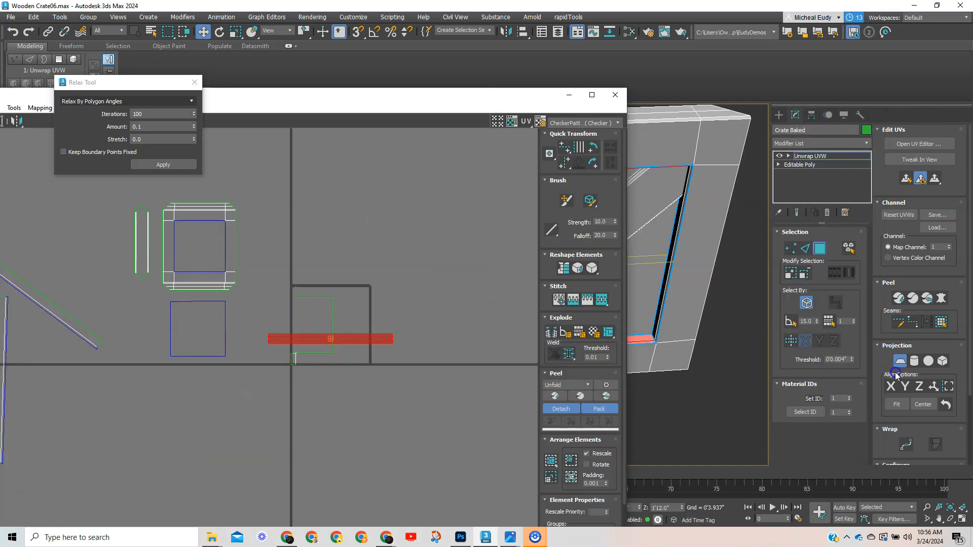
{"action": "left_click", "coordinate": [899, 362]}
{"action": "left_click", "coordinate": [435, 335]}
{"action": "left_click", "coordinate": [376, 342]}
{"action": "left_click_drag", "start_coordinate": [371, 341], "coordinate": [156, 424]}
{"action": "left_click_drag", "start_coordinate": [361, 341], "coordinate": [130, 399]}
Step: Select the remaining unmapped faces on the panel's back and planar map them aligned to Y
{"action": "left_click_drag", "start_coordinate": [543, 105], "coordinate": [466, 111]}
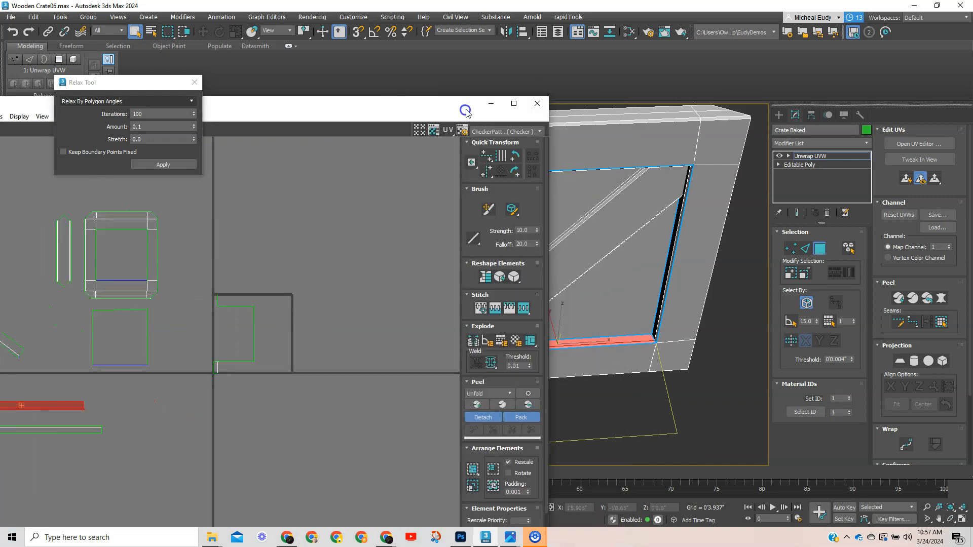
{"action": "left_click_drag", "start_coordinate": [192, 279], "coordinate": [331, 436]}
{"action": "left_click_drag", "start_coordinate": [465, 109], "coordinate": [147, 125]}
{"action": "middle_click_drag", "start_coordinate": [534, 300], "coordinate": [725, 251], "text": "alt"}
{"action": "left_click_drag", "start_coordinate": [41, 126], "coordinate": [658, 126]}
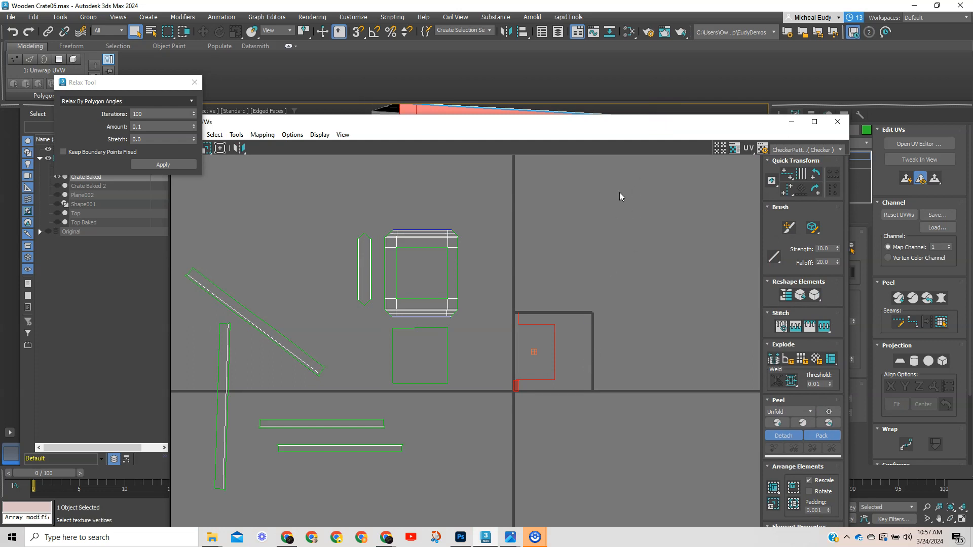
{"action": "left_click_drag", "start_coordinate": [638, 123], "coordinate": [311, 222]}
{"action": "left_click", "coordinate": [578, 256]}
{"action": "middle_click_drag", "start_coordinate": [580, 254], "coordinate": [573, 291], "text": "alt"}
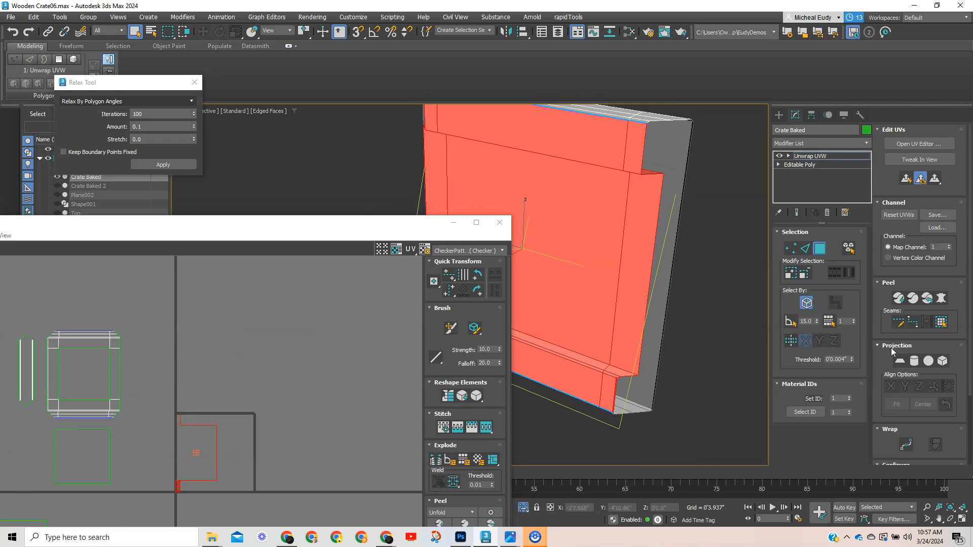
{"action": "left_click", "coordinate": [899, 361]}
{"action": "left_click_drag", "start_coordinate": [371, 225], "coordinate": [235, 215]}
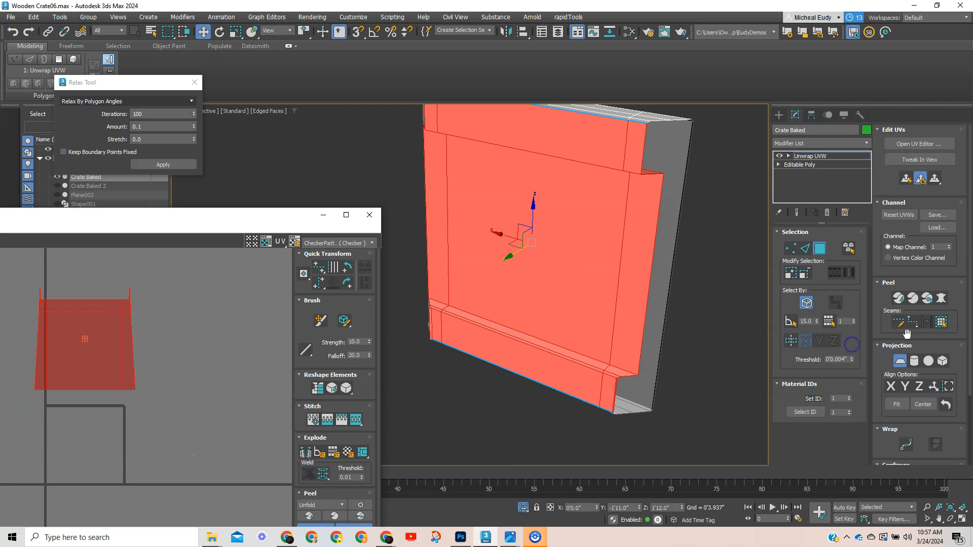
{"action": "left_click", "coordinate": [904, 387]}
Step: Bring the UV editor back into view, relax the back island with Unfold3D Optimize and close the Relax Tool
{"action": "left_click_drag", "start_coordinate": [229, 223], "coordinate": [662, 100]}
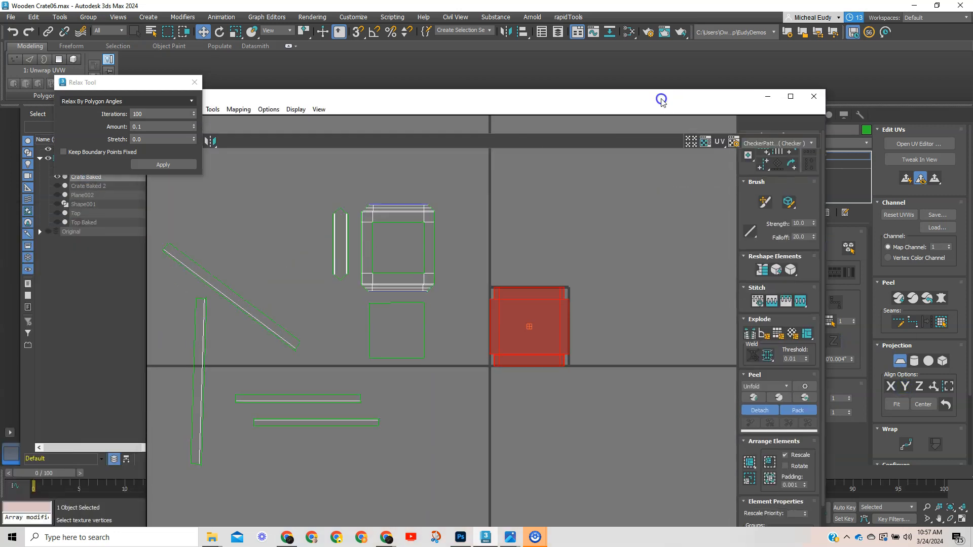
{"action": "left_click", "coordinate": [162, 165]}
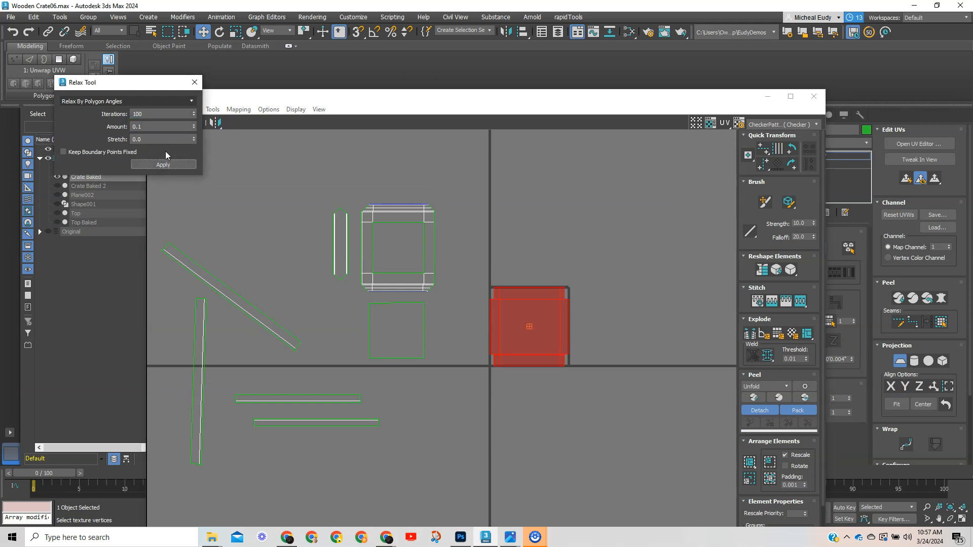
{"action": "left_click", "coordinate": [171, 103]}
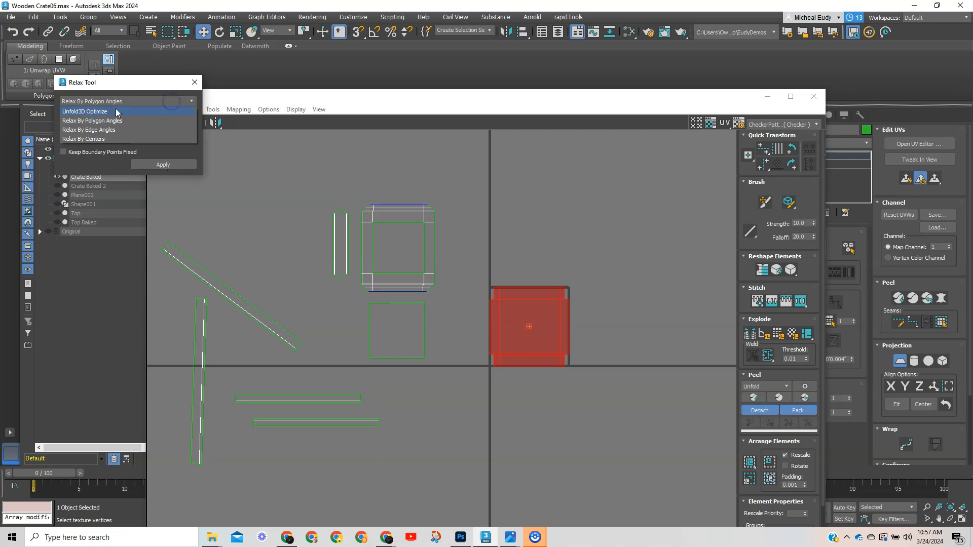
{"action": "left_click", "coordinate": [136, 112]}
{"action": "left_click", "coordinate": [163, 165]}
{"action": "left_click", "coordinate": [162, 189]}
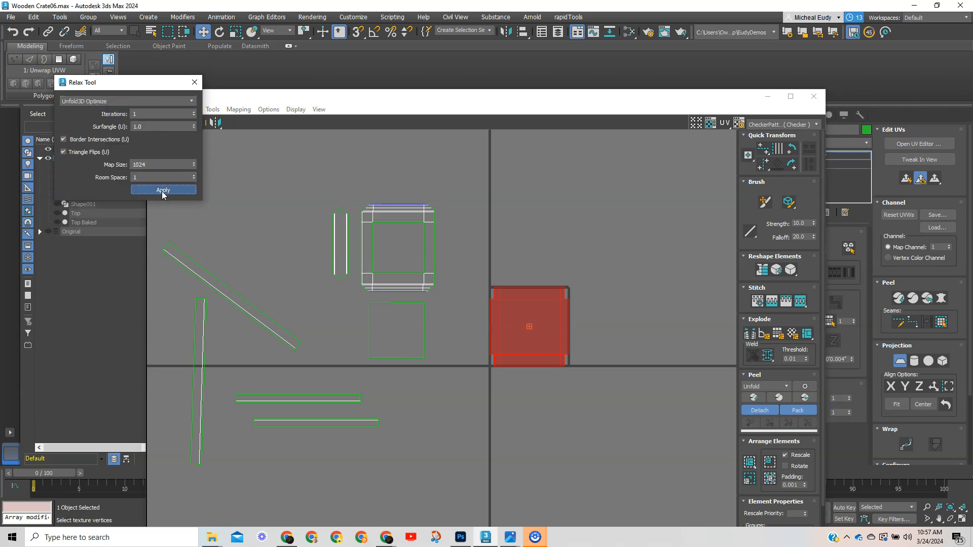
{"action": "left_click", "coordinate": [193, 83]}
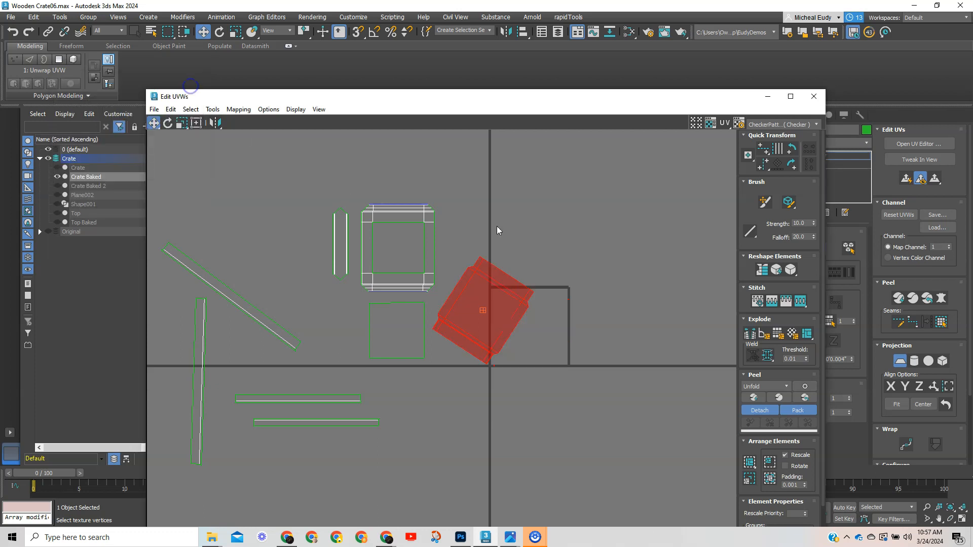
Step: Maximize the UV editor and straighten the diagonal inner-wall island horizontally by aligning it to one of its long edges
{"action": "left_click_drag", "start_coordinate": [665, 97], "coordinate": [325, 252]}
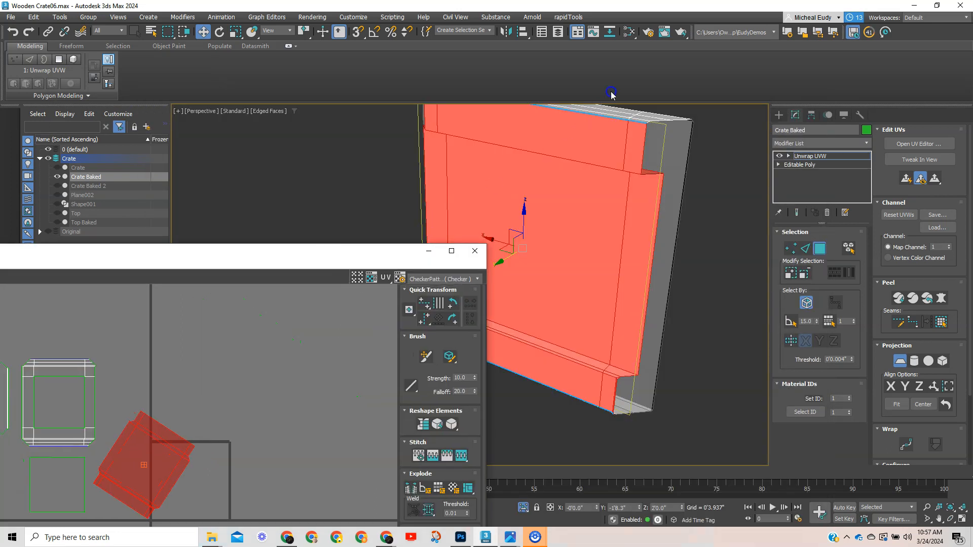
{"action": "left_click", "coordinate": [744, 84]}
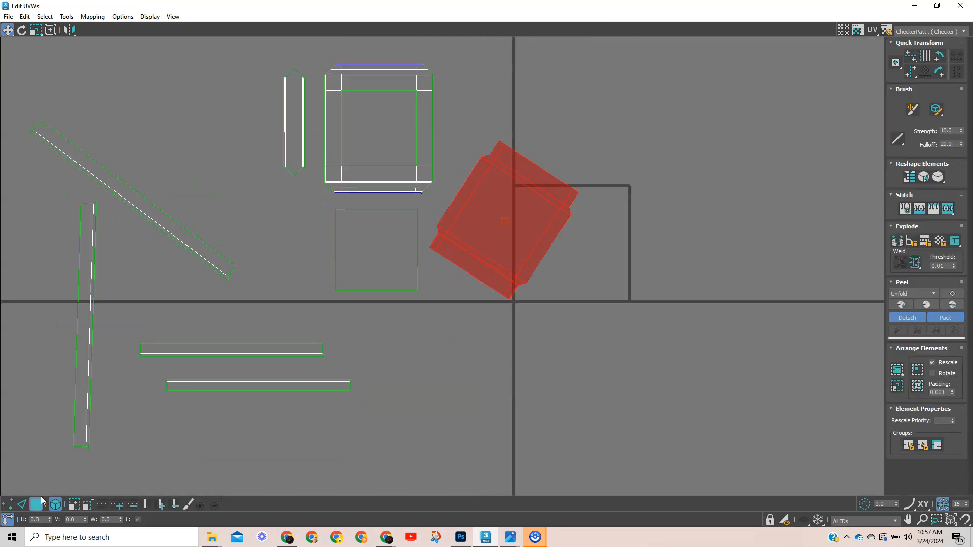
{"action": "left_click", "coordinate": [22, 504]}
{"action": "left_click", "coordinate": [172, 331]}
{"action": "left_click", "coordinate": [208, 246]}
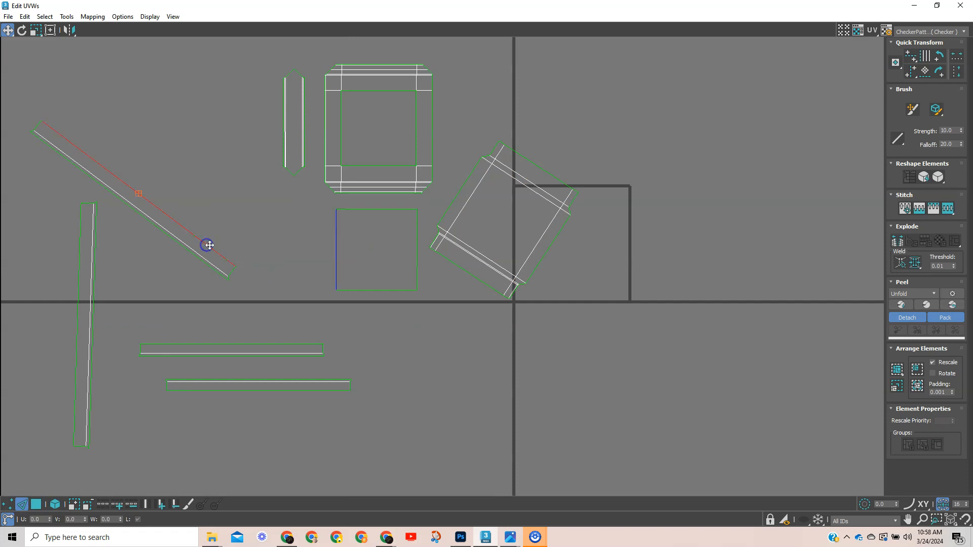
{"action": "left_click", "coordinate": [931, 75]}
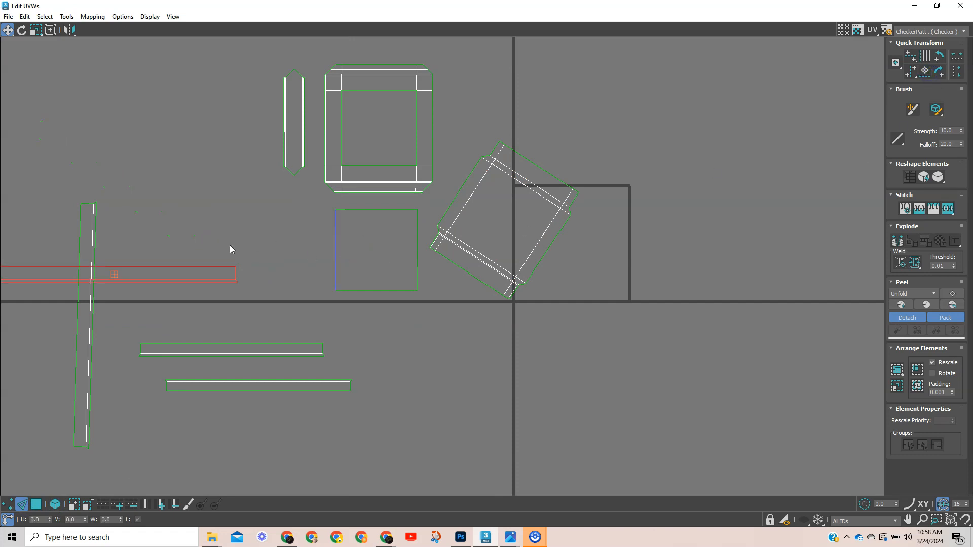
Step: Straighten the slightly tilted vertical wall island and the rotated back island by aligning each to one of its outer edges
{"action": "left_click", "coordinate": [80, 243]}
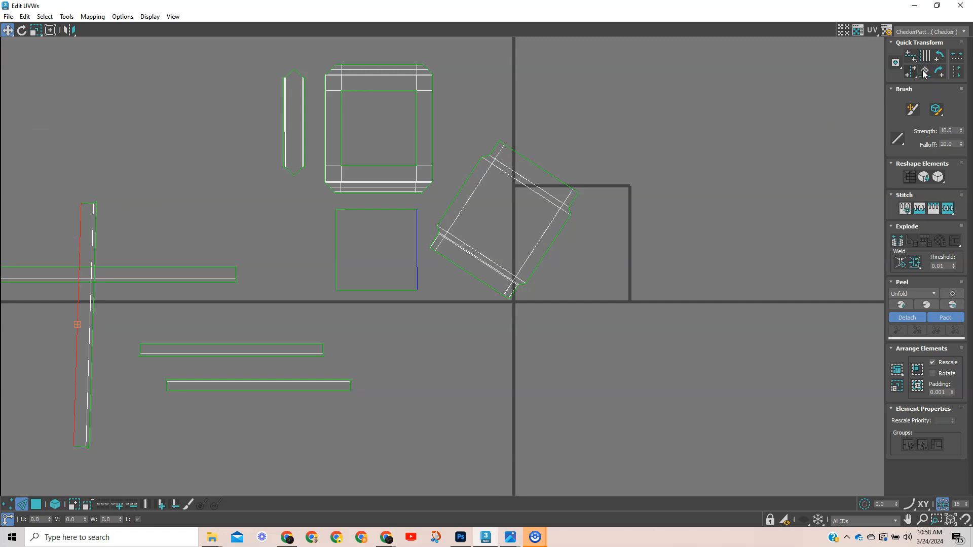
{"action": "left_click", "coordinate": [541, 261]}
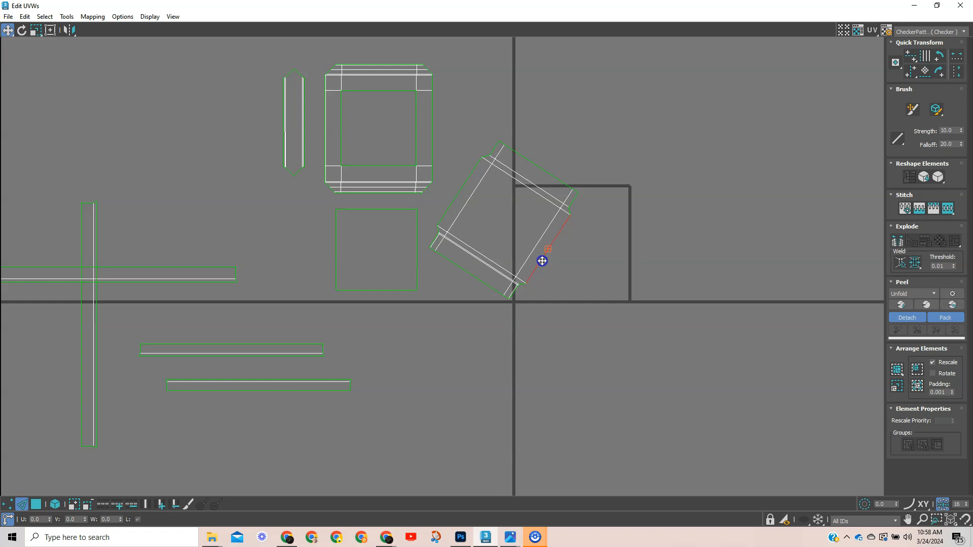
{"action": "left_click", "coordinate": [929, 74]}
{"action": "left_click", "coordinate": [697, 208]}
Step: Examine the layout of all UV islands, highlight their faces together, and inspect the square island's borders up close
{"action": "scroll", "coordinate": [622, 221], "scroll_direction": "up", "scroll_amount": 3}
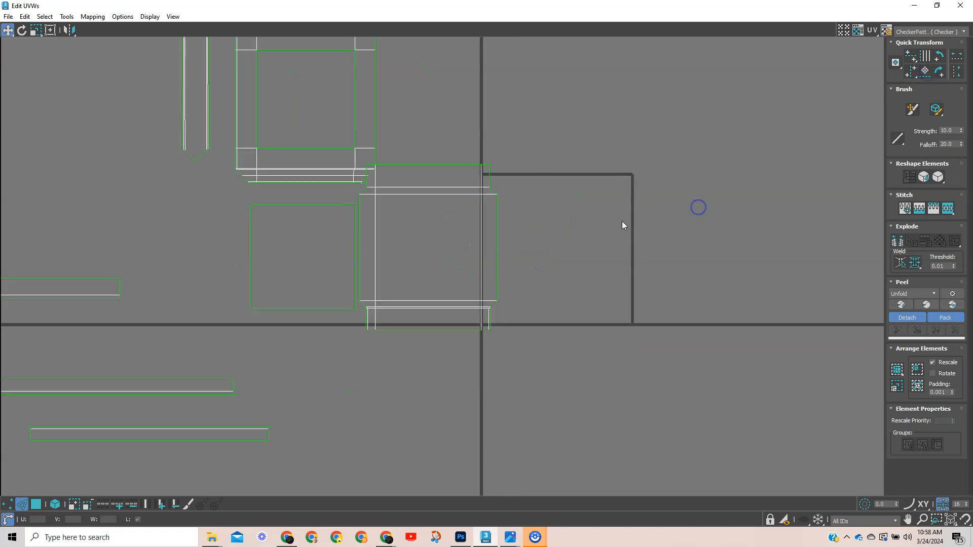
{"action": "scroll", "coordinate": [526, 240], "scroll_direction": "down", "scroll_amount": 6}
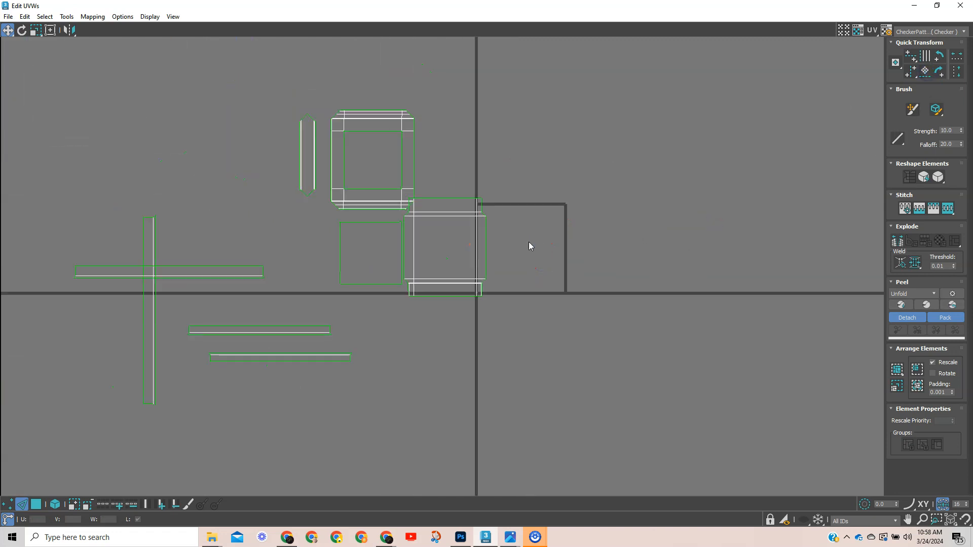
{"action": "scroll", "coordinate": [528, 242], "scroll_direction": "down", "scroll_amount": 3}
{"action": "scroll", "coordinate": [488, 334], "scroll_direction": "up", "scroll_amount": 3}
{"action": "scroll", "coordinate": [488, 334], "scroll_direction": "down", "scroll_amount": 3}
{"action": "middle_click_drag", "start_coordinate": [460, 346], "coordinate": [430, 352]}
{"action": "left_click", "coordinate": [36, 504]}
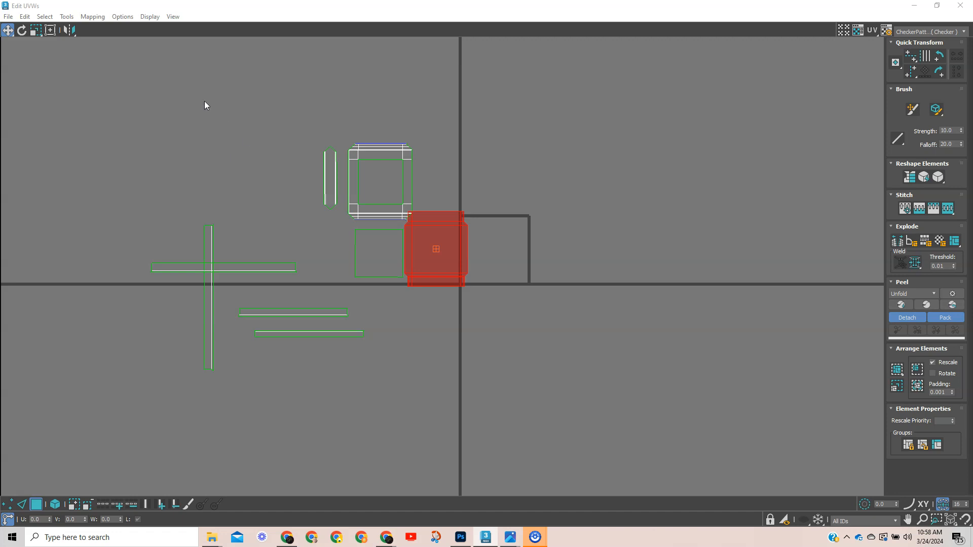
{"action": "left_click_drag", "start_coordinate": [78, 91], "coordinate": [571, 430]}
{"action": "scroll", "coordinate": [371, 260], "scroll_direction": "up", "scroll_amount": 3}
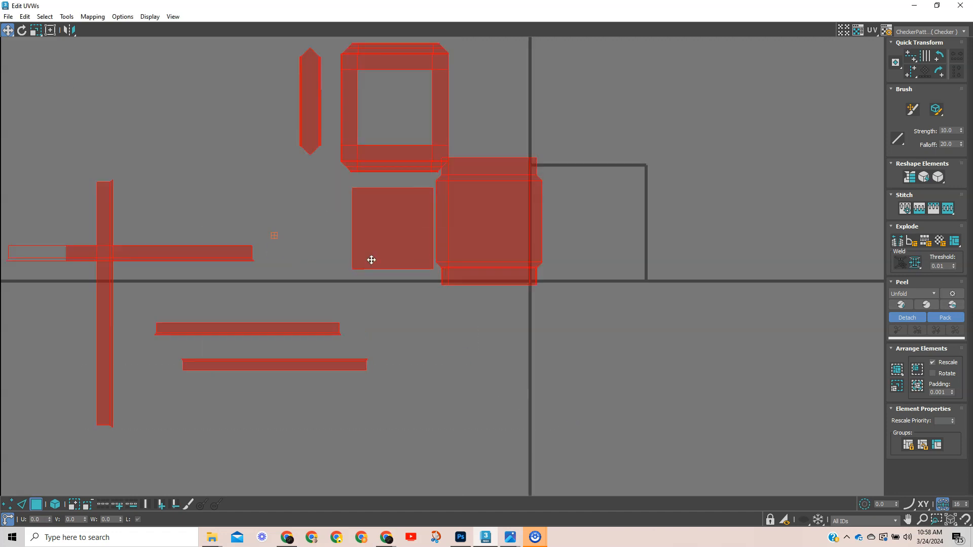
{"action": "scroll", "coordinate": [371, 260], "scroll_direction": "up", "scroll_amount": 3}
{"action": "left_click", "coordinate": [376, 297]}
{"action": "scroll", "coordinate": [390, 299], "scroll_direction": "up", "scroll_amount": 2}
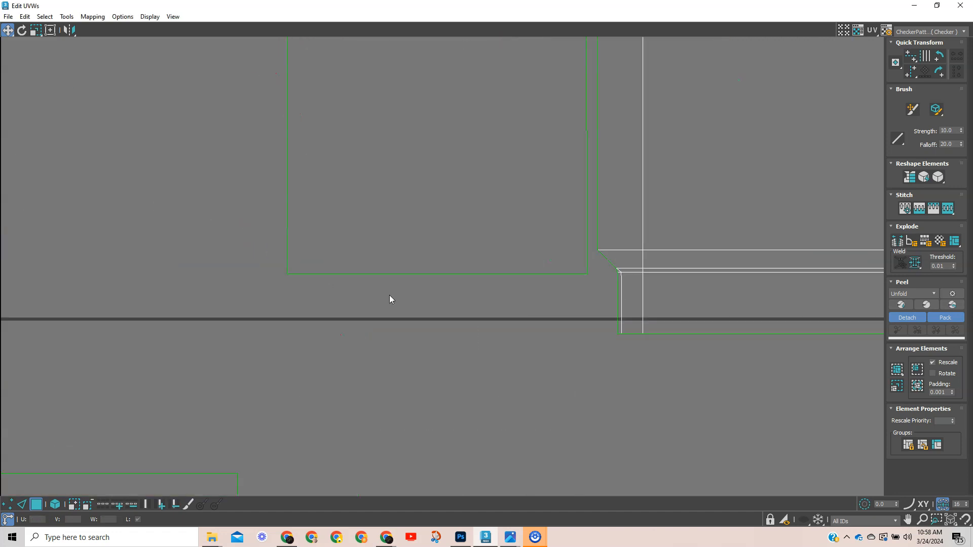
{"action": "scroll", "coordinate": [261, 309], "scroll_direction": "down", "scroll_amount": 6}
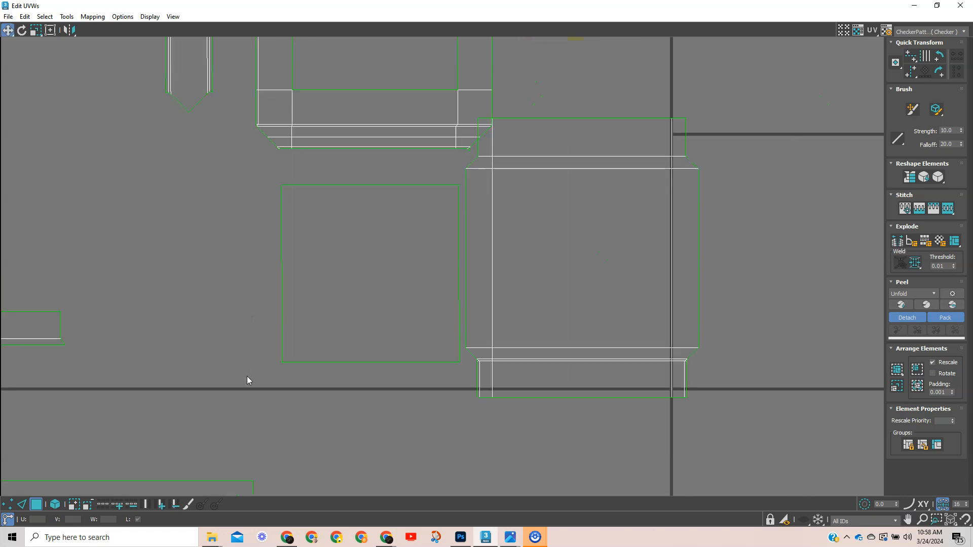
Step: Straighten the square island by aligning its upper and lower edges horizontally and its two side edges vertically
{"action": "left_click", "coordinate": [21, 504]}
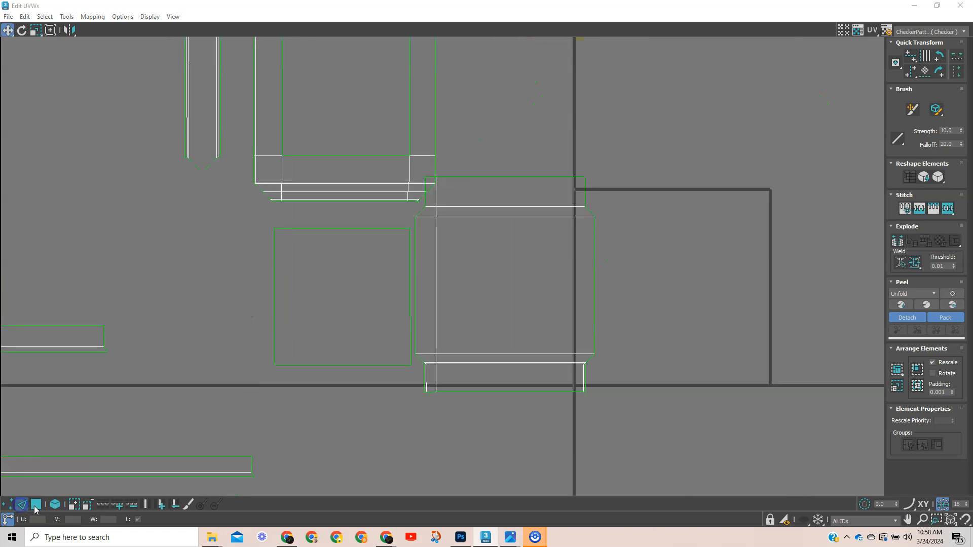
{"action": "left_click_drag", "start_coordinate": [339, 208], "coordinate": [350, 471]}
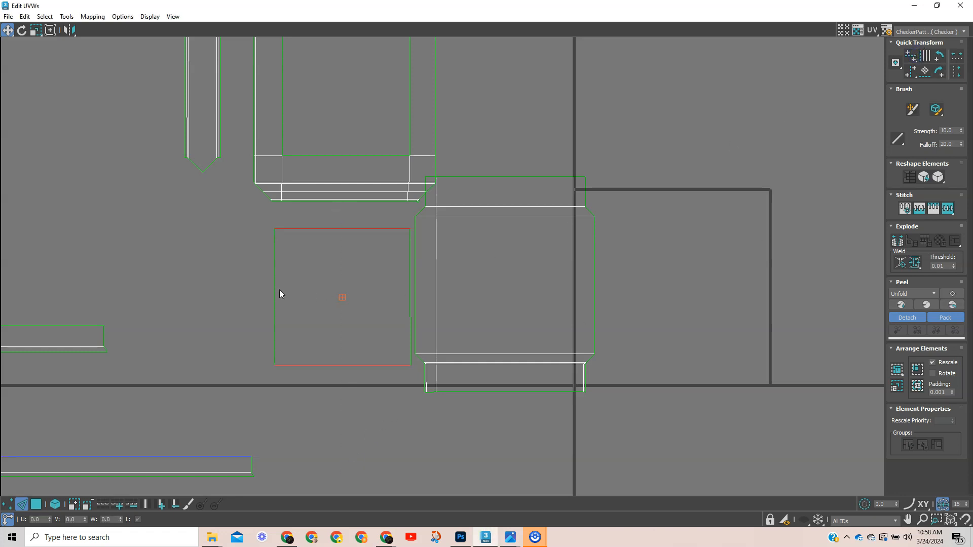
{"action": "left_click_drag", "start_coordinate": [402, 285], "coordinate": [412, 287]}
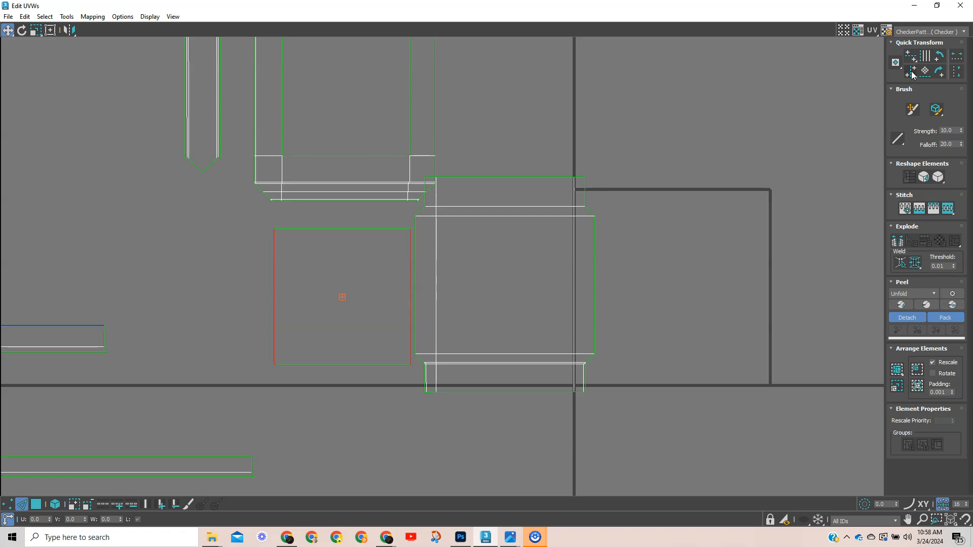
{"action": "left_click", "coordinate": [710, 234]}
Step: Align the long edges of the narrow pointed island vertically, and return the UV editor to polygon selection
{"action": "scroll", "coordinate": [461, 257], "scroll_direction": "up", "scroll_amount": 3}
{"action": "middle_click_drag", "start_coordinate": [527, 109], "coordinate": [692, 396]}
{"action": "scroll", "coordinate": [197, 192], "scroll_direction": "up", "scroll_amount": 2}
{"action": "scroll", "coordinate": [197, 192], "scroll_direction": "down", "scroll_amount": 1}
{"action": "middle_click_drag", "start_coordinate": [202, 198], "coordinate": [361, 203]}
{"action": "left_click_drag", "start_coordinate": [381, 204], "coordinate": [227, 198]}
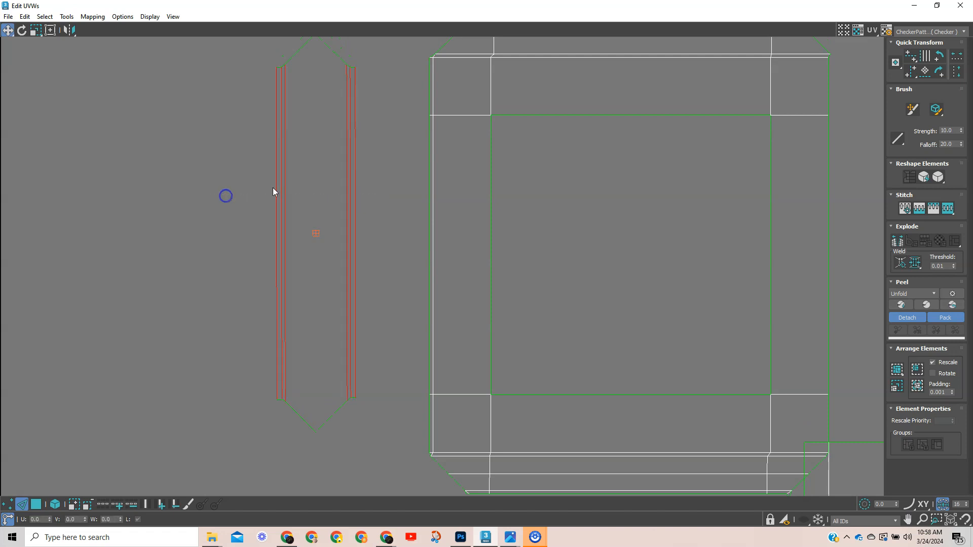
{"action": "left_click", "coordinate": [178, 197]}
{"action": "scroll", "coordinate": [159, 225], "scroll_direction": "down", "scroll_amount": 3}
{"action": "middle_click_drag", "start_coordinate": [302, 260], "coordinate": [334, 130]}
{"action": "middle_click_drag", "start_coordinate": [384, 281], "coordinate": [378, 317]}
{"action": "scroll", "coordinate": [512, 156], "scroll_direction": "down", "scroll_amount": 2}
{"action": "scroll", "coordinate": [378, 317], "scroll_direction": "down", "scroll_amount": 2}
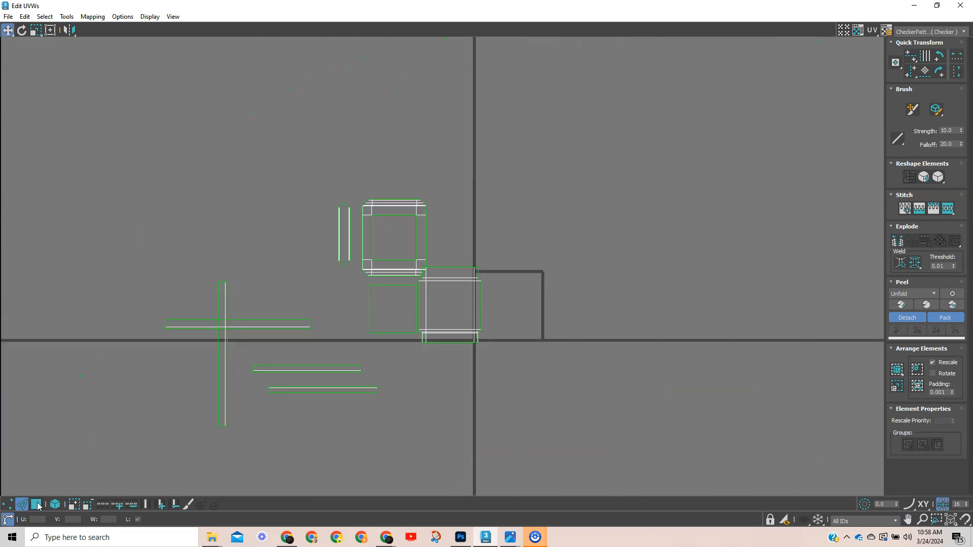
{"action": "key", "text": "3"}
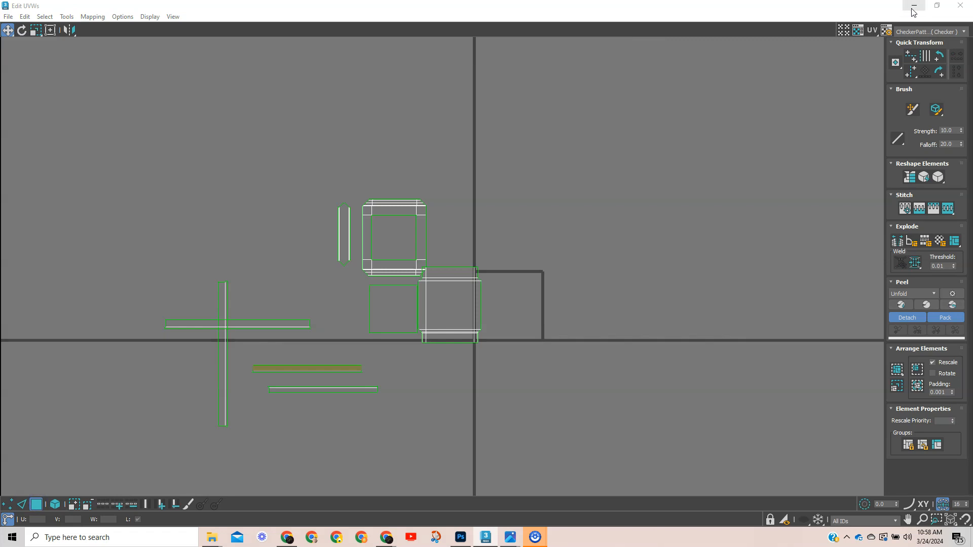
Step: Minimize the UV editor and connect a Checker map to the Base Color Map of Material #25
{"action": "left_click", "coordinate": [914, 7]}
{"action": "left_click", "coordinate": [629, 33]}
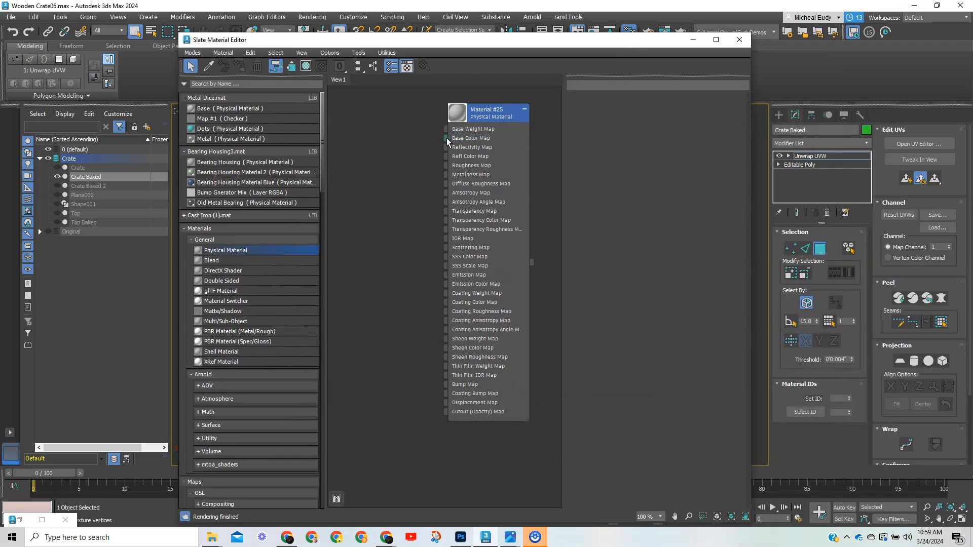
{"action": "left_click_drag", "start_coordinate": [446, 137], "coordinate": [371, 142]}
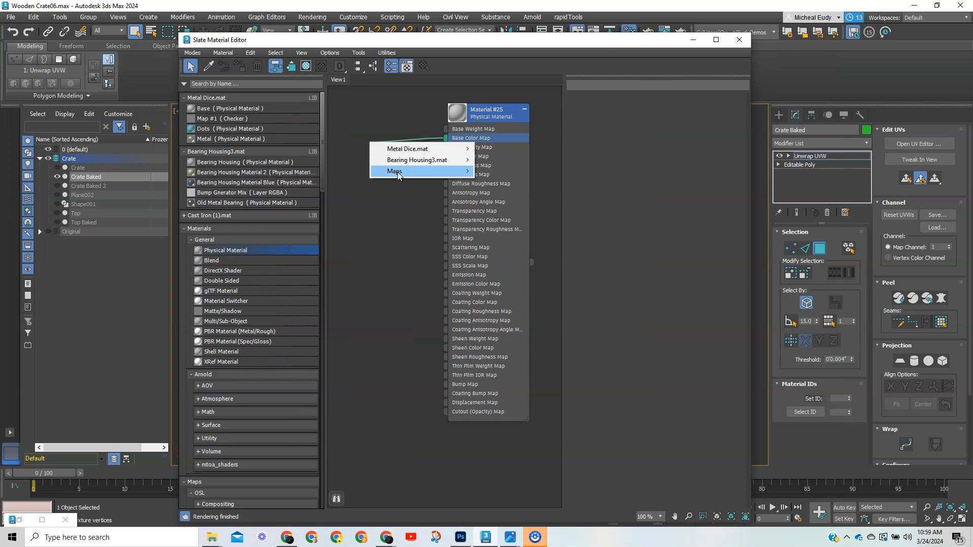
{"action": "mouse_move", "coordinate": [398, 174]}
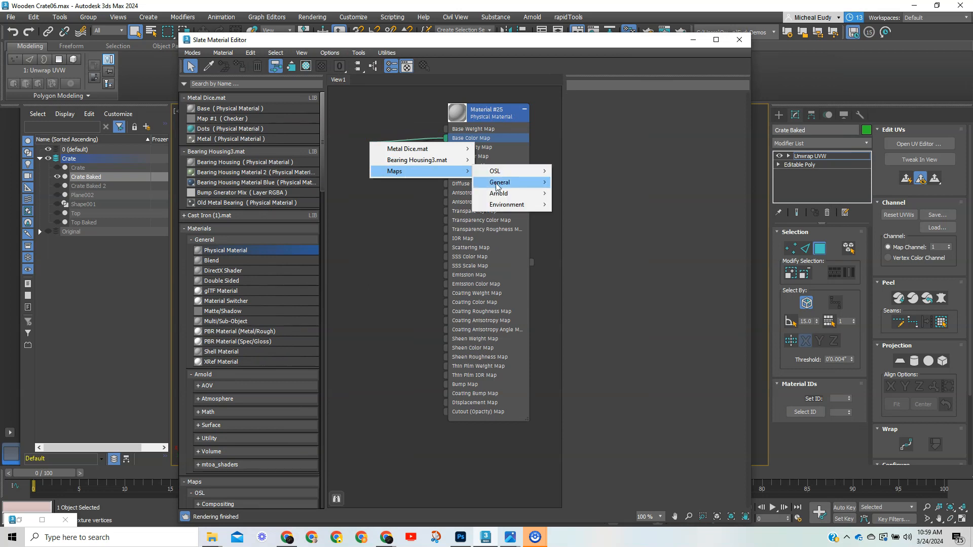
{"action": "mouse_move", "coordinate": [497, 186]}
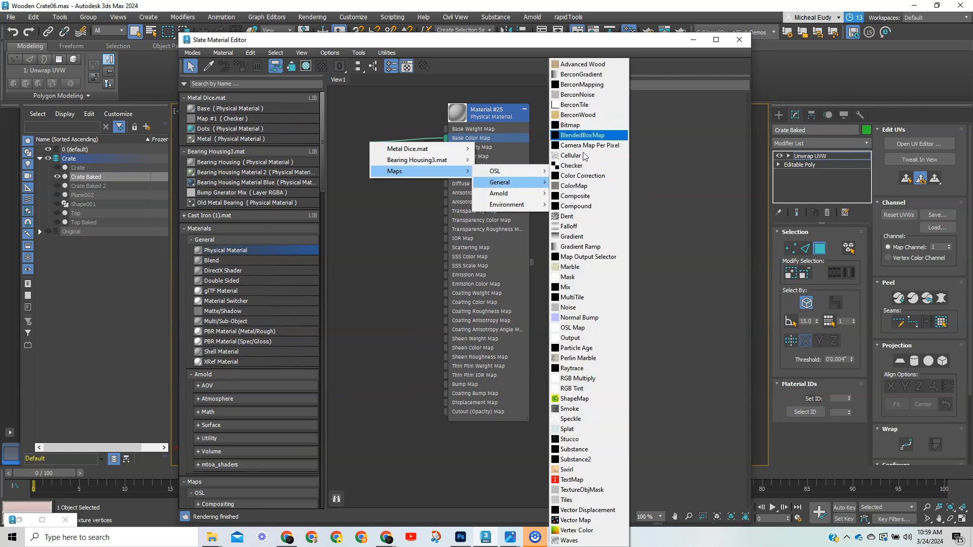
{"action": "left_click", "coordinate": [583, 166]}
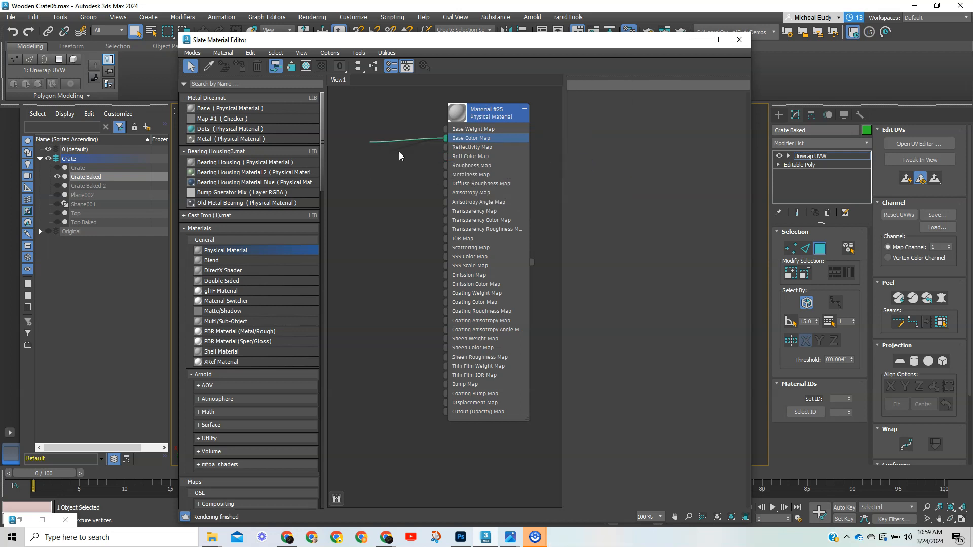
{"action": "left_click_drag", "start_coordinate": [426, 46], "coordinate": [439, 97]}
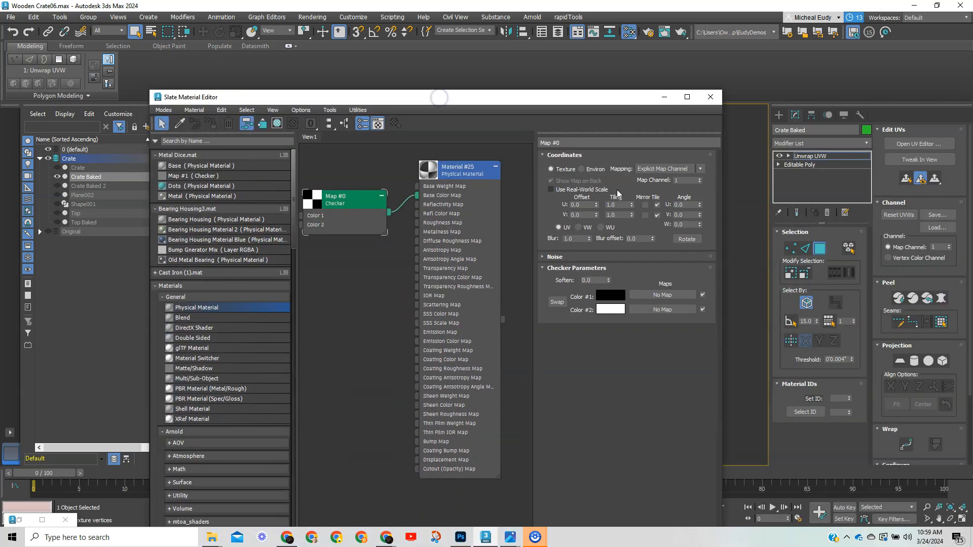
Step: Set the Checker map's U and V tiling to 50, minimize the material editor and inspect the pattern on both sides of the panel
{"action": "double_click", "coordinate": [610, 204]}
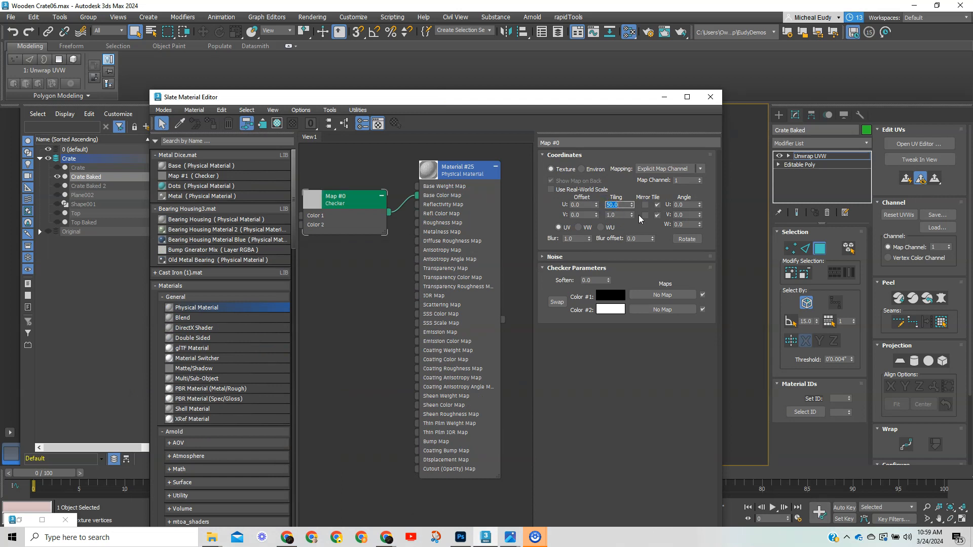
{"action": "double_click", "coordinate": [618, 214]}
{"action": "type", "text": "50"}
{"action": "left_click", "coordinate": [663, 96]}
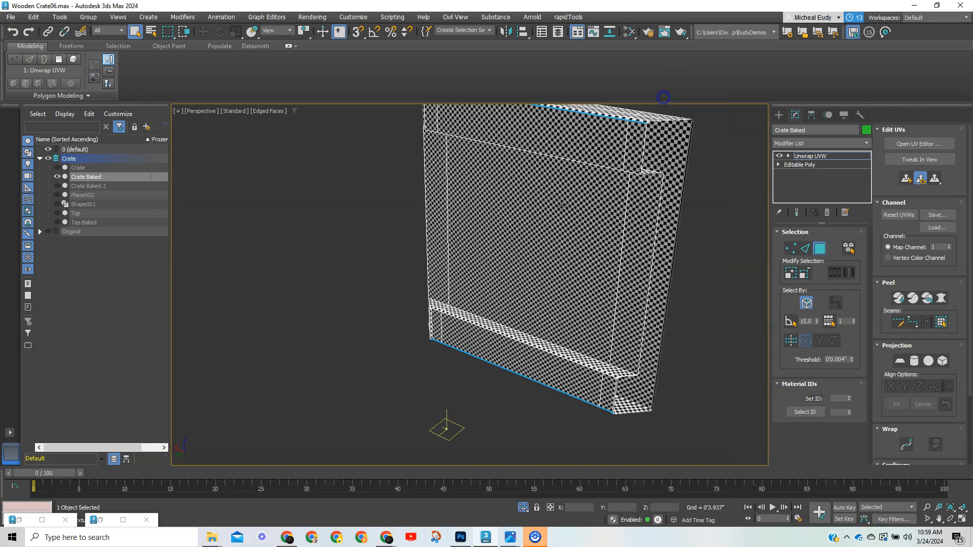
{"action": "middle_click_drag", "start_coordinate": [531, 256], "coordinate": [577, 278], "text": "alt"}
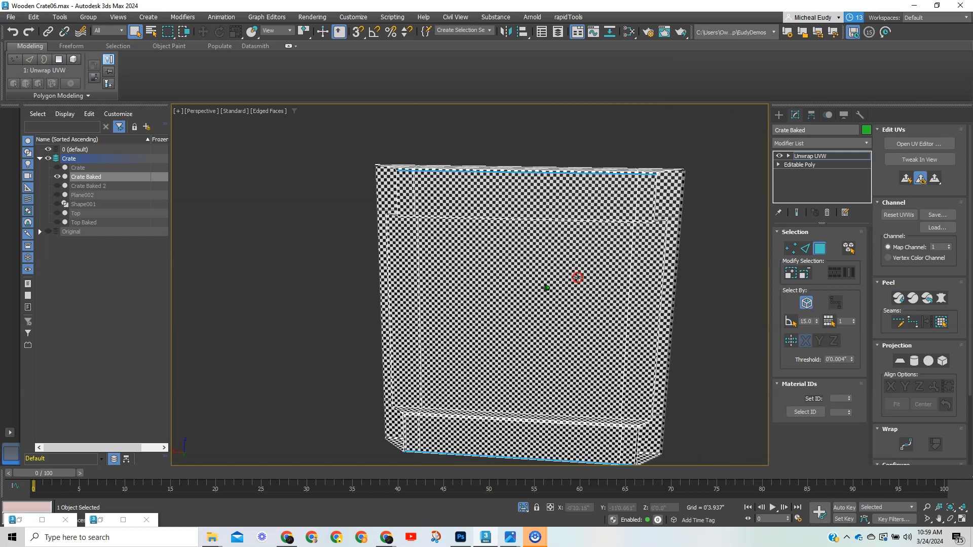
{"action": "middle_click_drag", "start_coordinate": [428, 183], "coordinate": [426, 288], "text": "alt"}
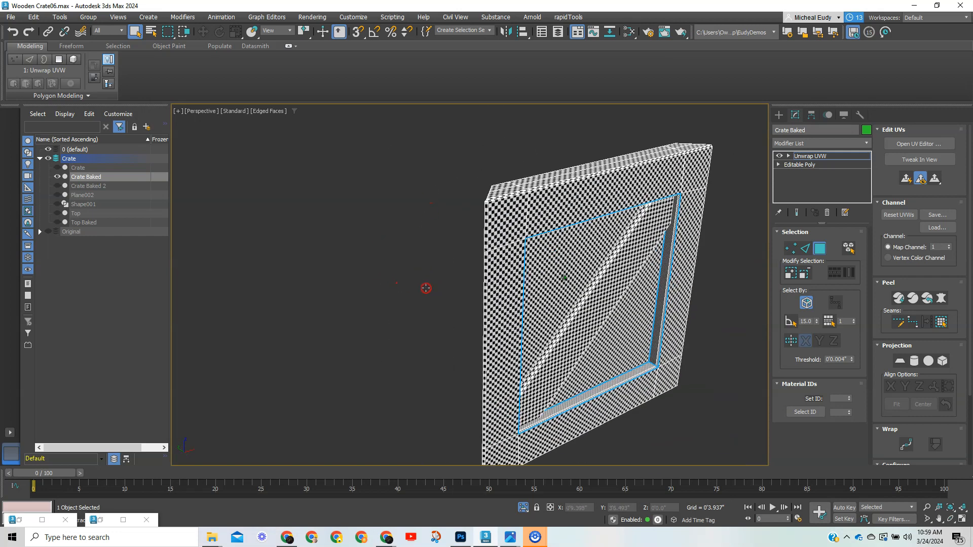
Step: Reopen the UV editor, select all islands as elements, rescale them to matching proportions and pack them into the UV tile
{"action": "left_click", "coordinate": [899, 144]}
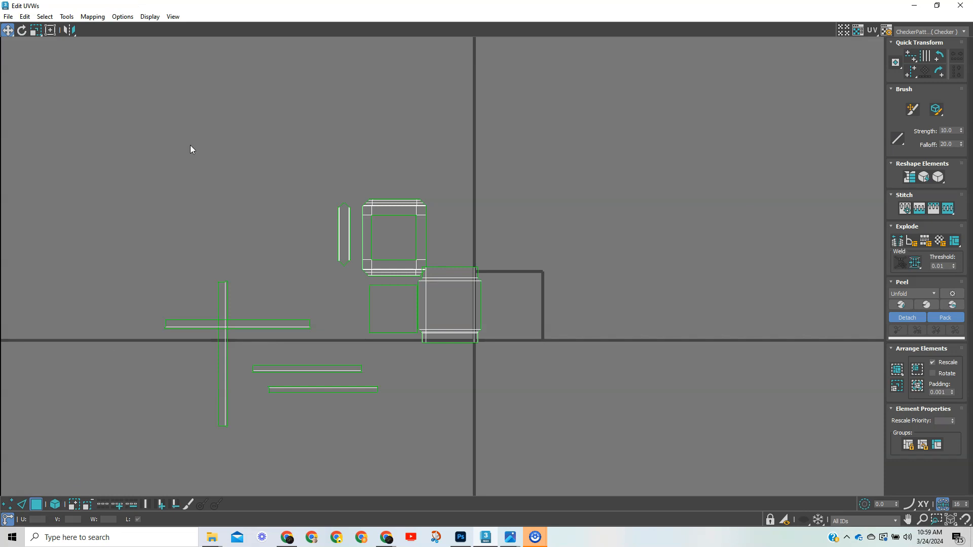
{"action": "left_click", "coordinate": [55, 506]}
{"action": "left_click_drag", "start_coordinate": [109, 138], "coordinate": [566, 456]}
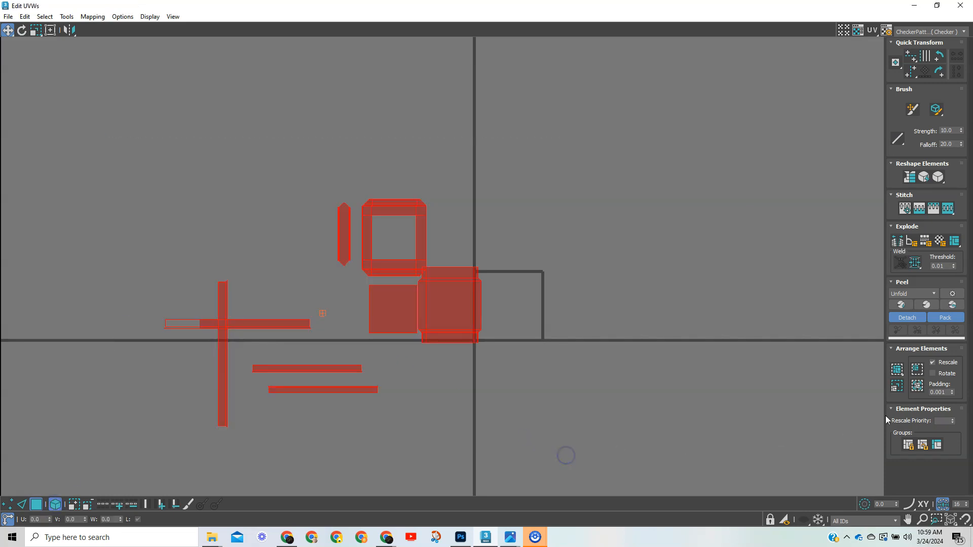
{"action": "left_click", "coordinate": [897, 387]}
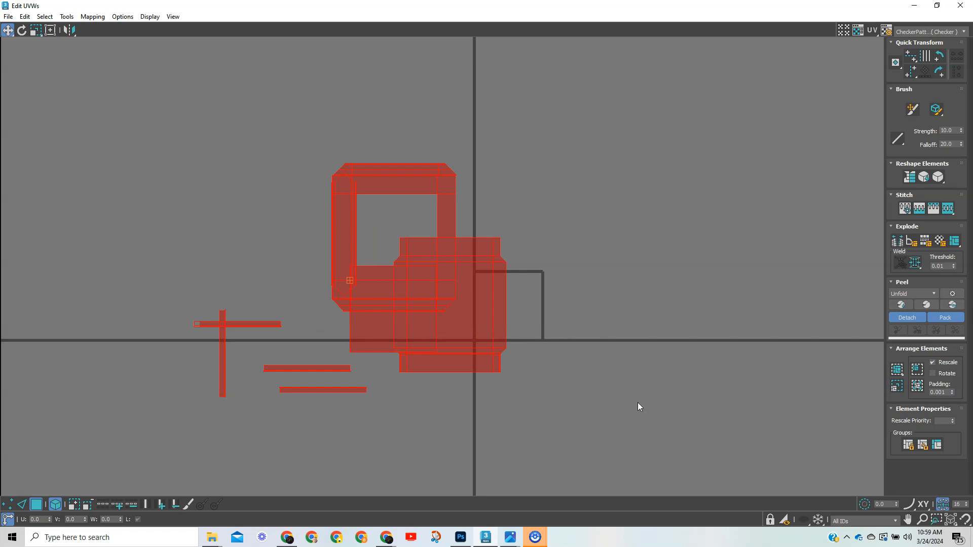
{"action": "left_click", "coordinate": [918, 388]}
{"action": "scroll", "coordinate": [551, 315], "scroll_direction": "up", "scroll_amount": 10}
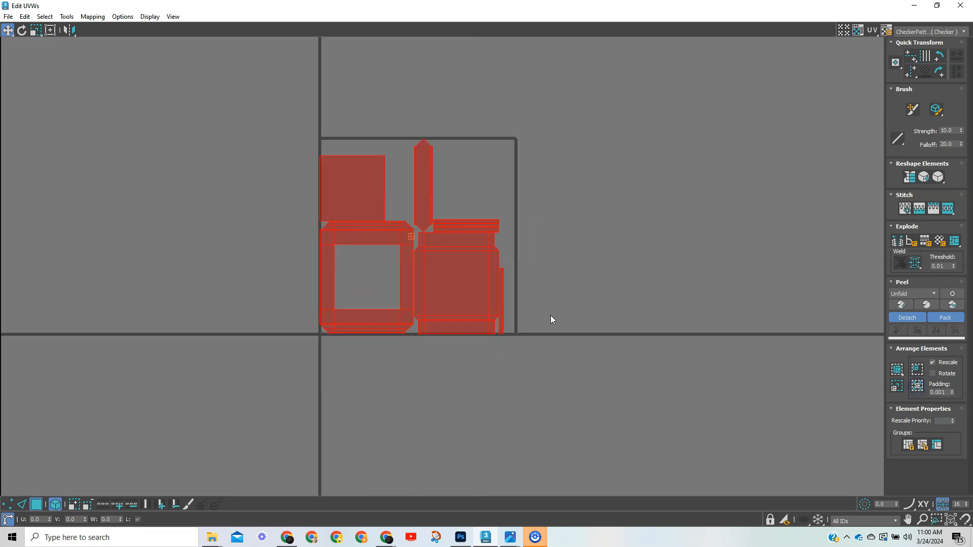
{"action": "scroll", "coordinate": [548, 315], "scroll_direction": "up", "scroll_amount": 3}
{"action": "middle_click_drag", "start_coordinate": [530, 309], "coordinate": [615, 372]}
{"action": "scroll", "coordinate": [619, 343], "scroll_direction": "down", "scroll_amount": 2}
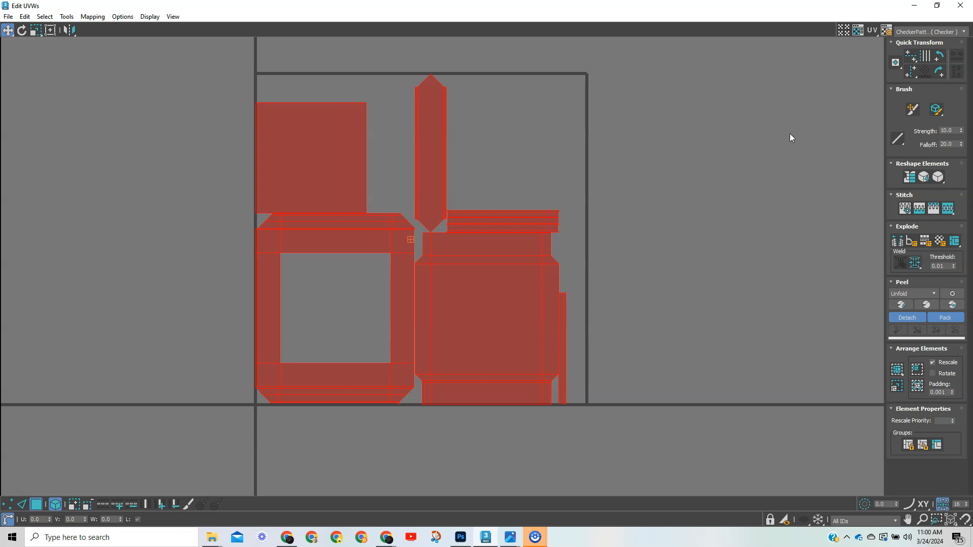
Step: Close the UV editor and examine the checker pattern on the panel from several angles
{"action": "left_click", "coordinate": [955, 8]}
{"action": "middle_click_drag", "start_coordinate": [621, 248], "coordinate": [678, 269], "text": "alt"}
{"action": "left_click", "coordinate": [687, 268]}
{"action": "middle_click_drag", "start_coordinate": [490, 243], "coordinate": [700, 215], "text": "alt"}
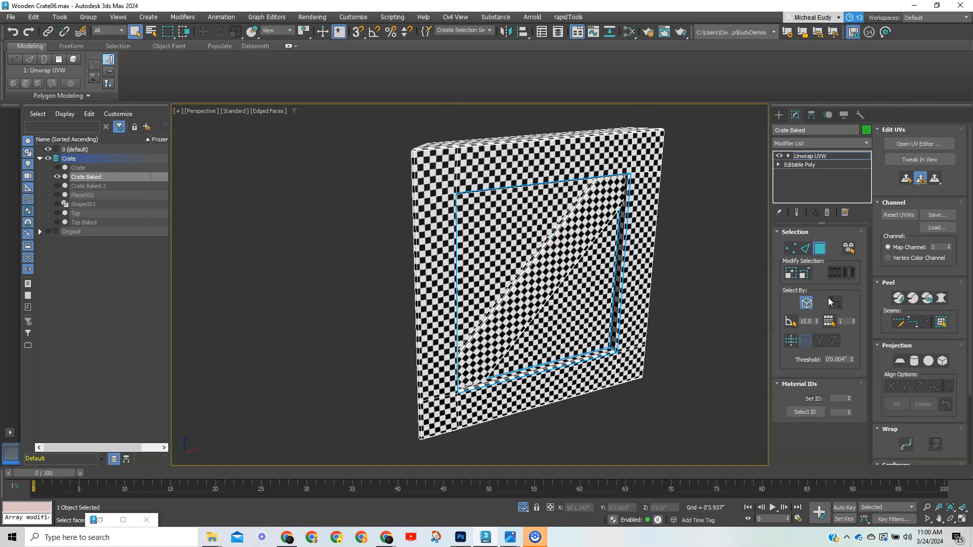
Step: Leave polygon selection on the Unwrap UVW modifier and convert the panel to an Editable Poly
{"action": "left_click", "coordinate": [820, 249]}
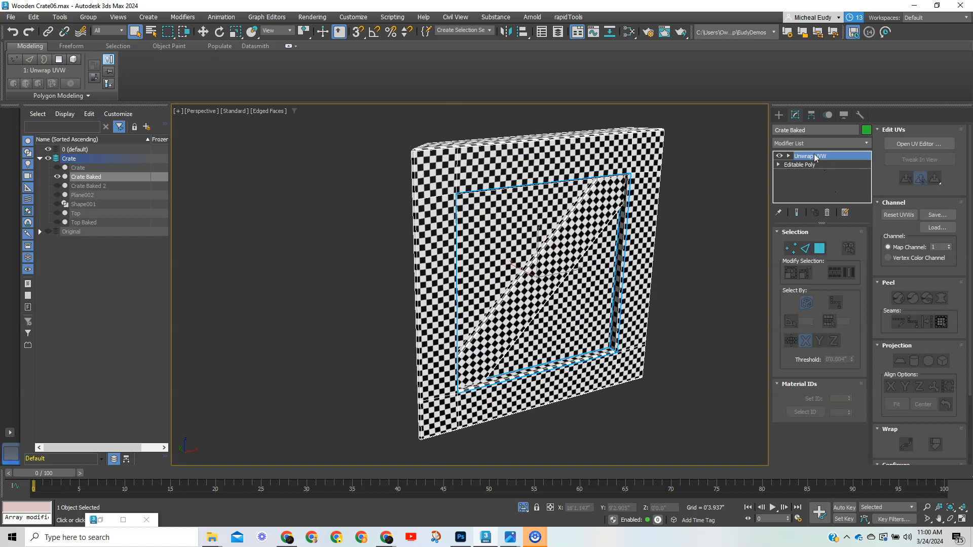
{"action": "right_click", "coordinate": [590, 161]}
{"action": "mouse_move", "coordinate": [622, 293]}
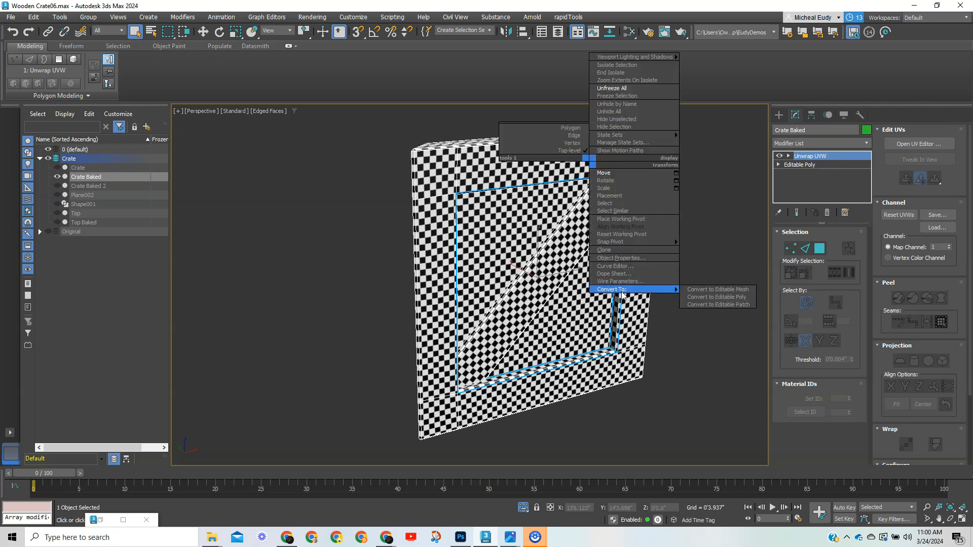
{"action": "left_click", "coordinate": [727, 298]}
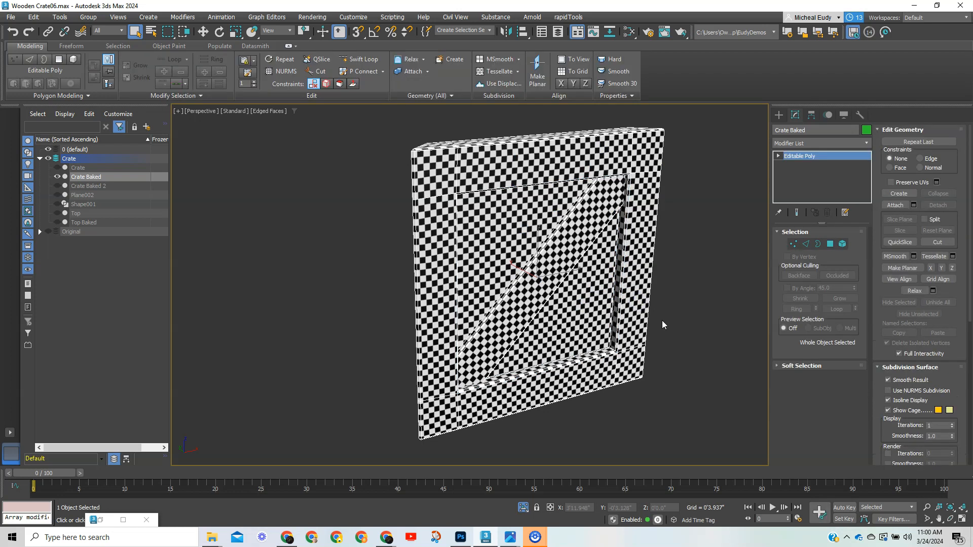
Step: Add another Unwrap UVW modifier to check the panel's stored UV layout, and delete that modifier again
{"action": "left_click", "coordinate": [866, 143]}
{"action": "left_click_drag", "start_coordinate": [872, 167], "coordinate": [867, 445]}
{"action": "left_click", "coordinate": [796, 401]}
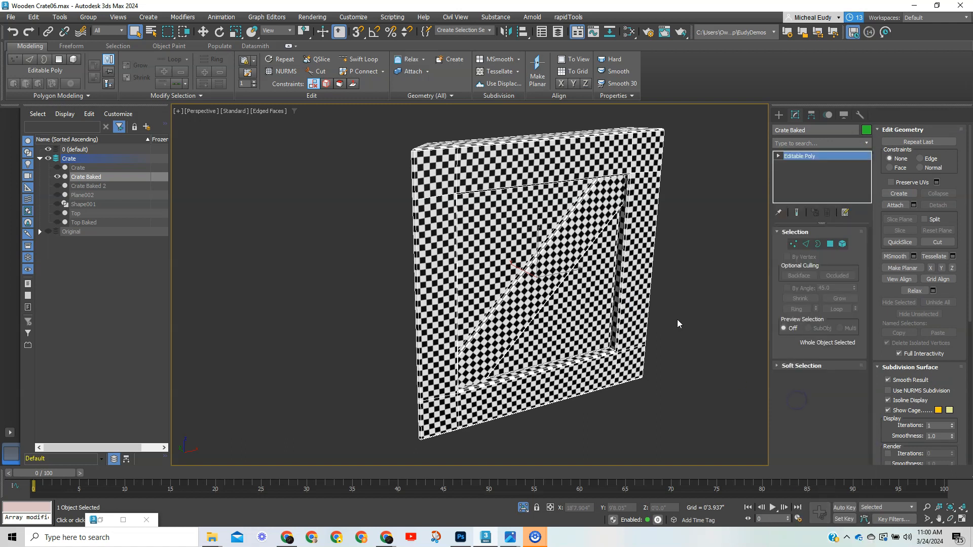
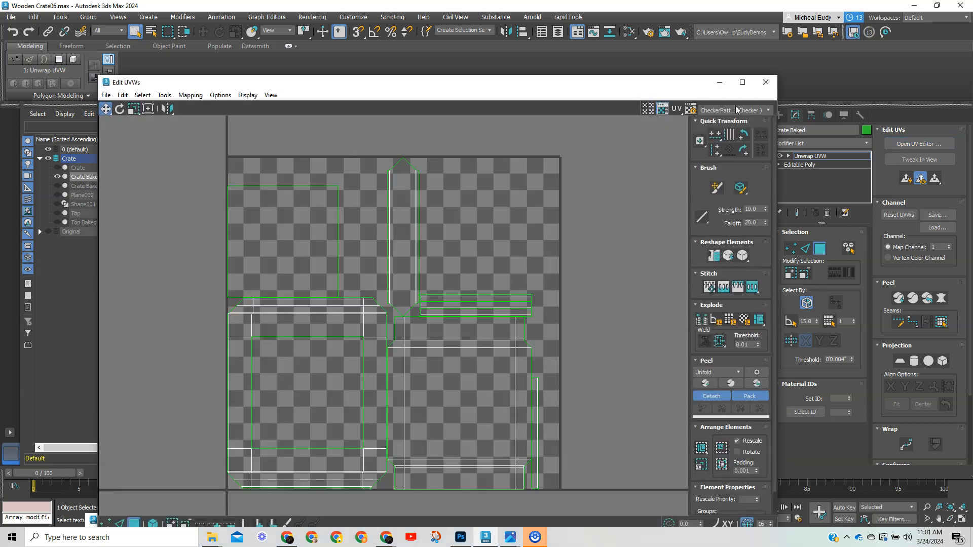
{"action": "left_click", "coordinate": [766, 82]}
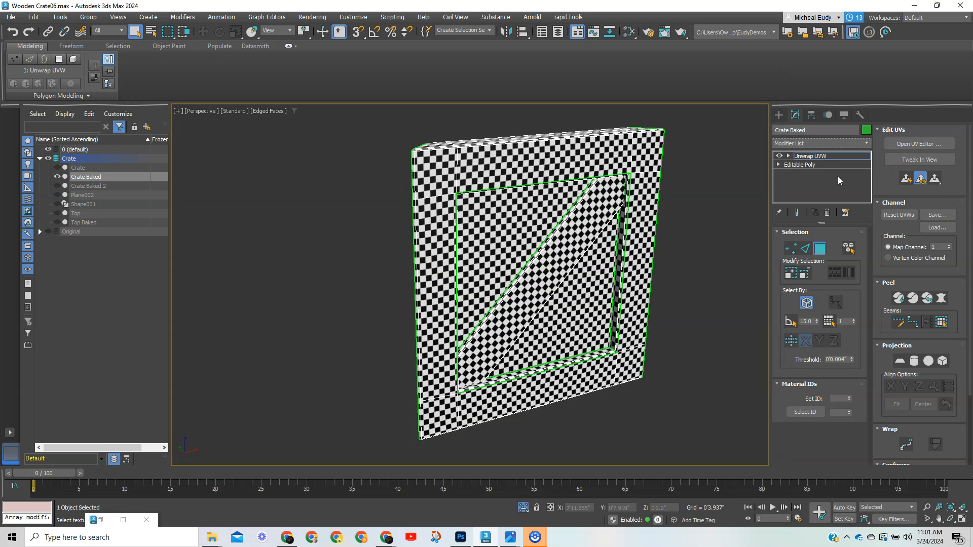
{"action": "left_click", "coordinate": [827, 214]}
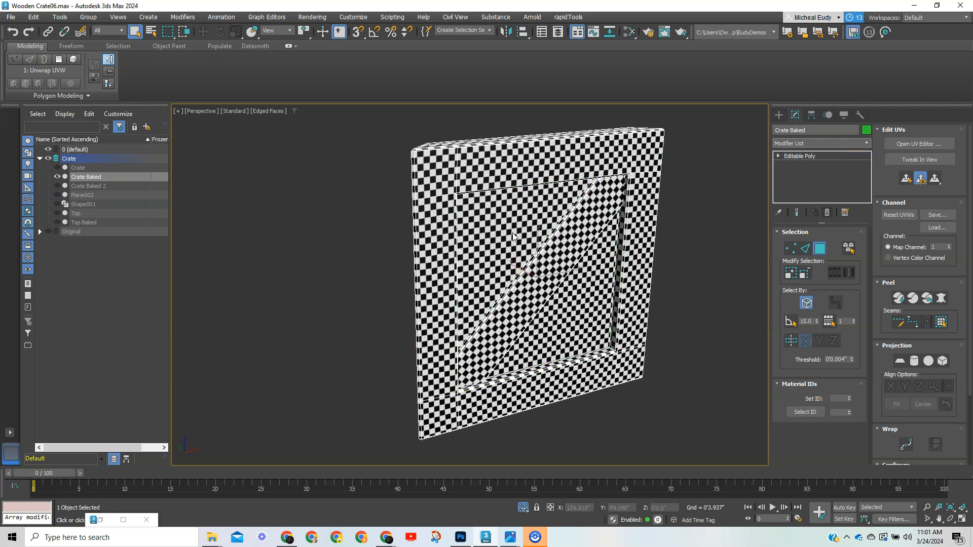
Step: Disconnect the Checker map from Material #25's Base Color Map and close the material editor
{"action": "scroll", "coordinate": [510, 237], "scroll_direction": "down", "scroll_amount": 5}
{"action": "left_click", "coordinate": [628, 32]}
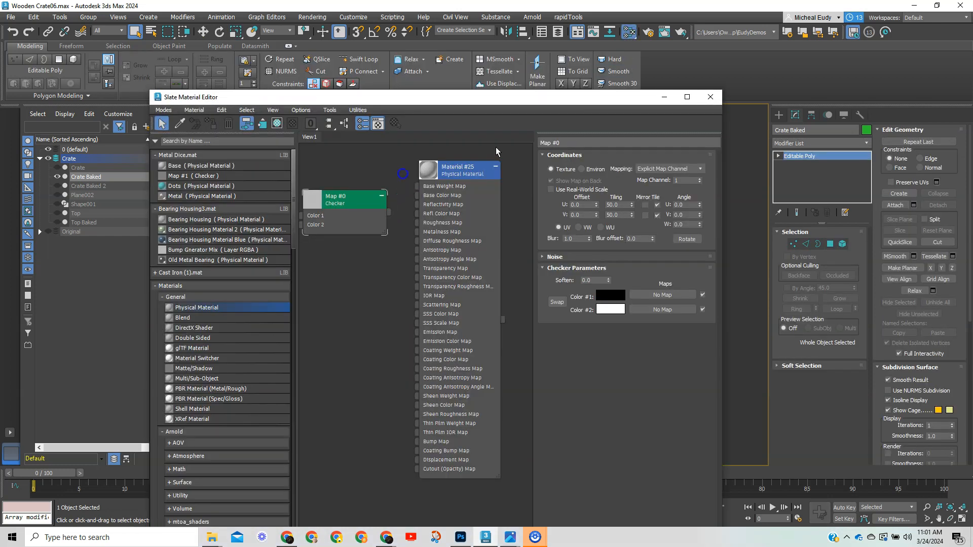
{"action": "left_click", "coordinate": [710, 99]}
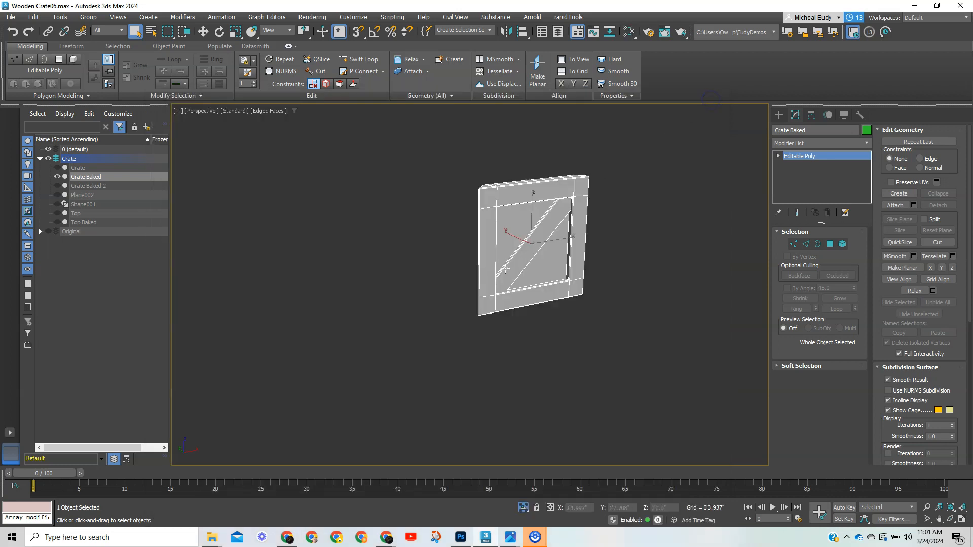
Step: With angle snap on, rotate-clone the crate side panel 90 degrees about the world Z axis as three copies
{"action": "scroll", "coordinate": [505, 268], "scroll_direction": "up", "scroll_amount": 4}
{"action": "middle_click_drag", "start_coordinate": [495, 306], "coordinate": [517, 310]}
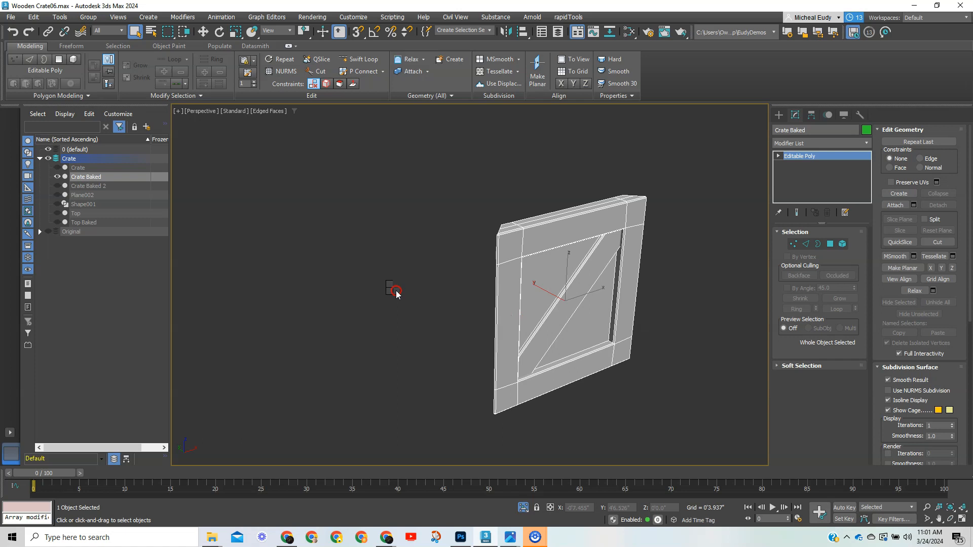
{"action": "right_click", "coordinate": [396, 291]}
{"action": "left_click", "coordinate": [418, 306]}
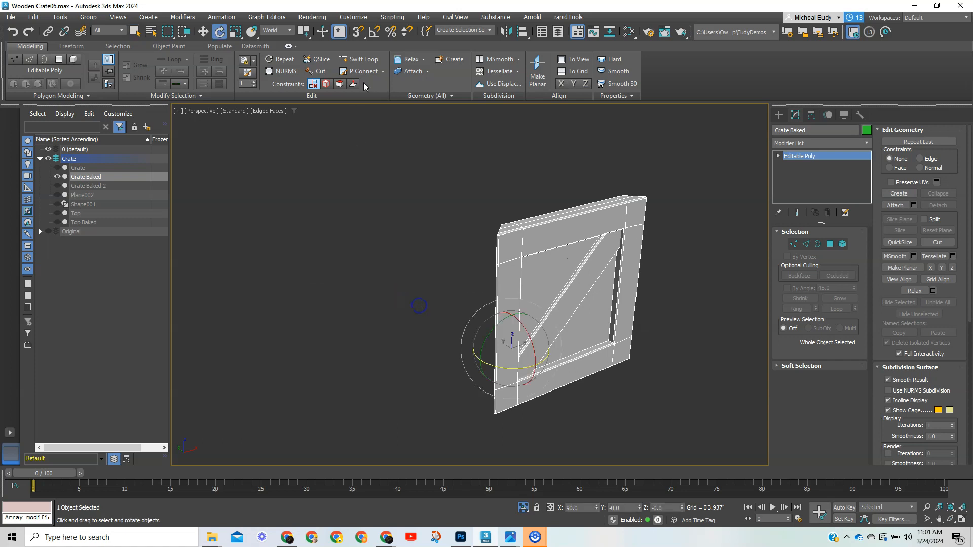
{"action": "left_click", "coordinate": [376, 33]}
{"action": "left_click_drag", "start_coordinate": [442, 287], "coordinate": [460, 304]}
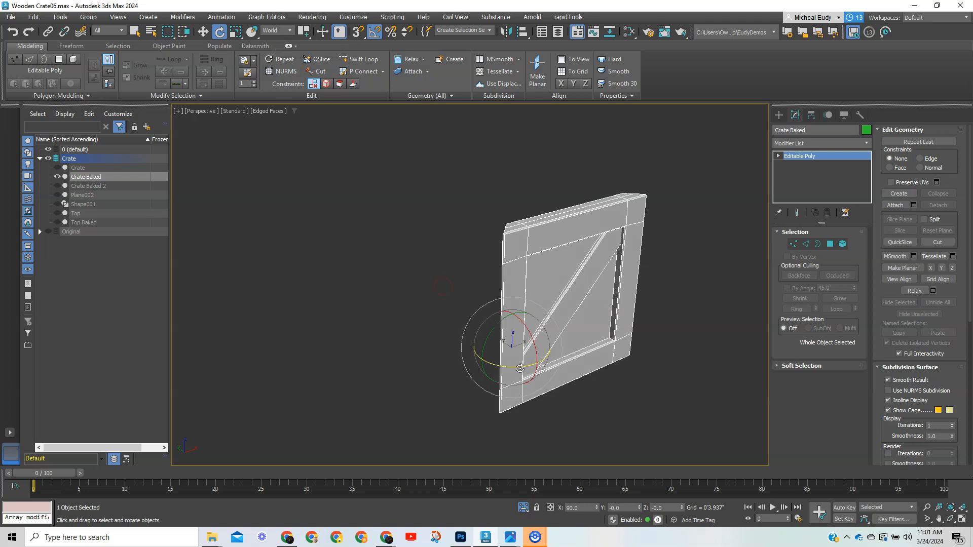
{"action": "left_click_drag", "start_coordinate": [506, 368], "coordinate": [474, 364], "text": "shift"}
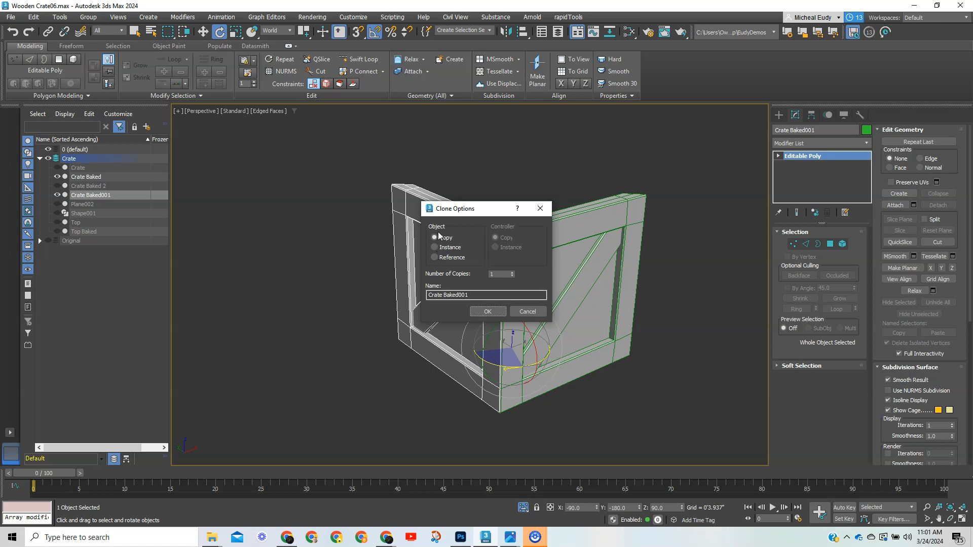
{"action": "left_click", "coordinate": [512, 273]}
{"action": "left_click", "coordinate": [512, 273]}
{"action": "left_click", "coordinate": [487, 311]}
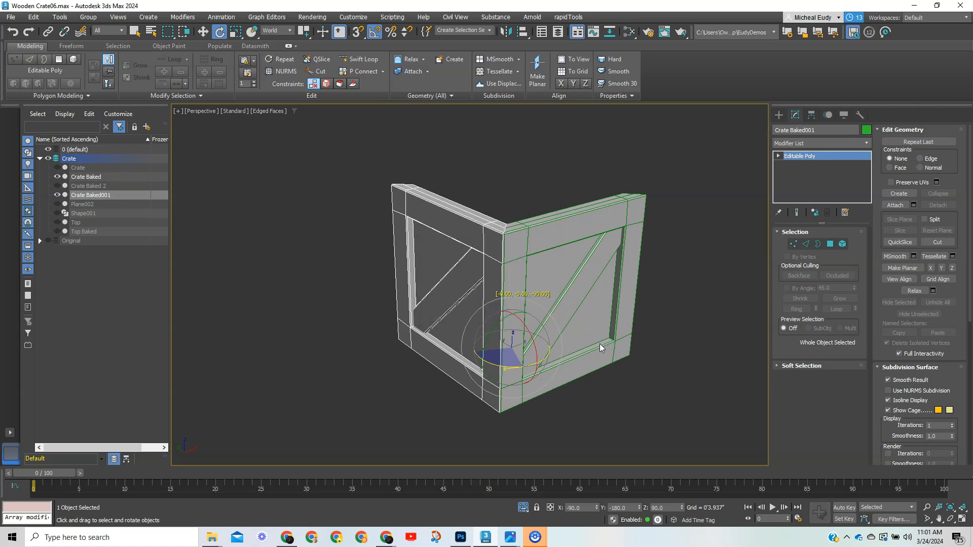
Step: Attach Crate Baked001, Crate Baked002 and Crate Baked003 to the original Crate Baked panel
{"action": "mouse_move", "coordinate": [634, 326]}
{"action": "middle_mouse_down", "text": "alt"}
{"action": "mouse_move", "coordinate": [641, 315]}
{"action": "mouse_move", "coordinate": [634, 319]}
{"action": "middle_mouse_up", "text": "alt"}
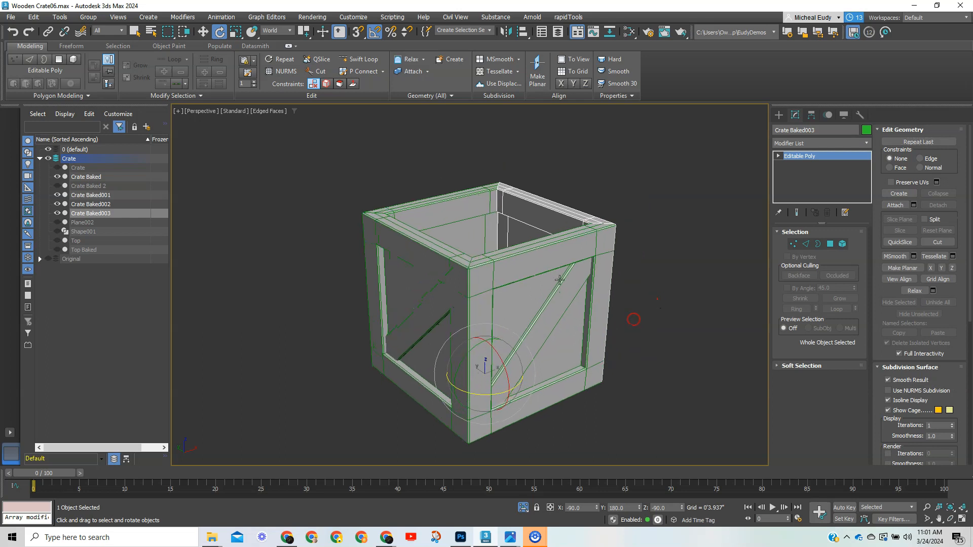
{"action": "left_click", "coordinate": [545, 268]}
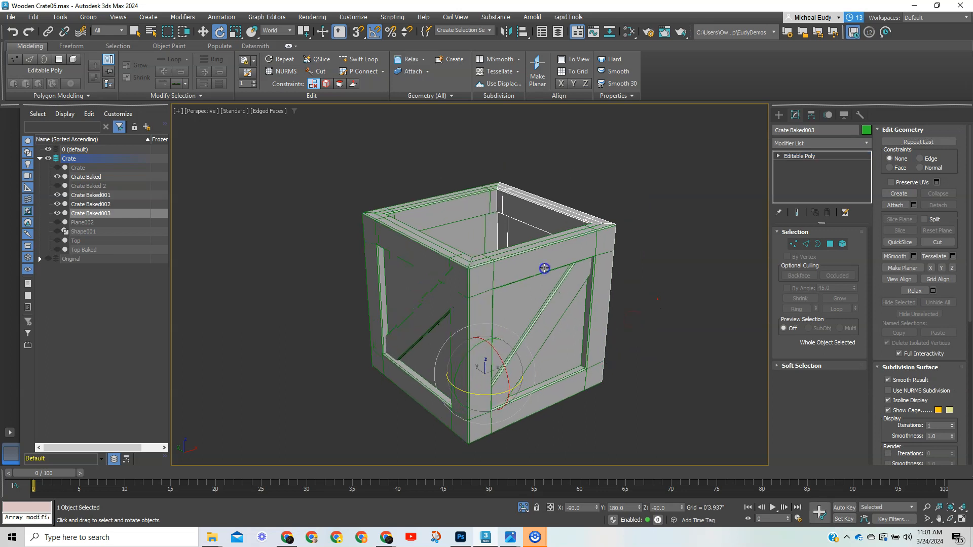
{"action": "left_click", "coordinate": [895, 204]}
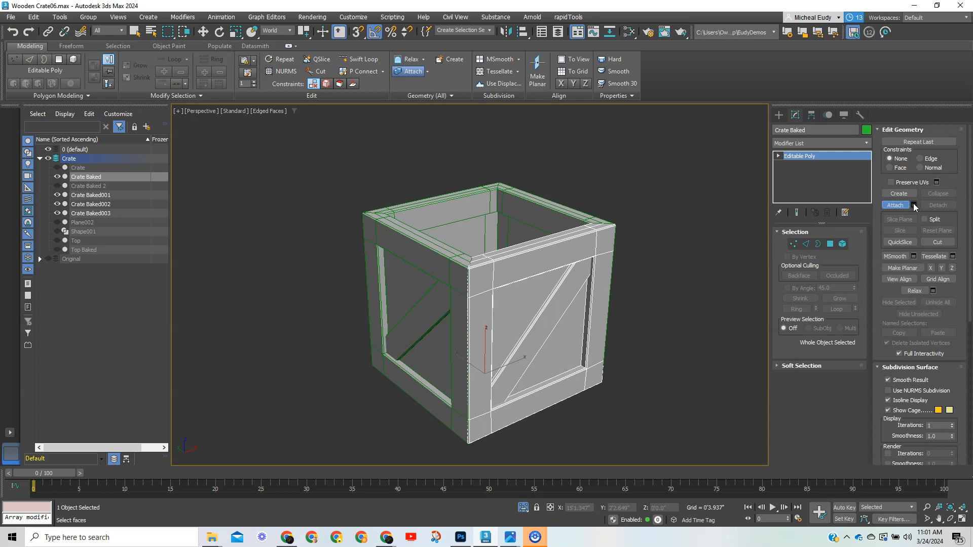
{"action": "key", "text": "h"}
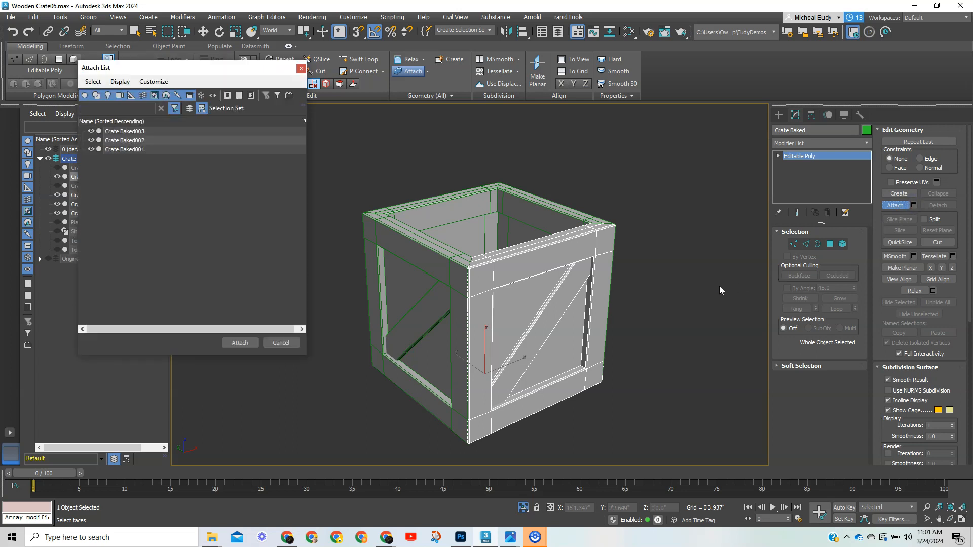
{"action": "left_click", "coordinate": [144, 131]}
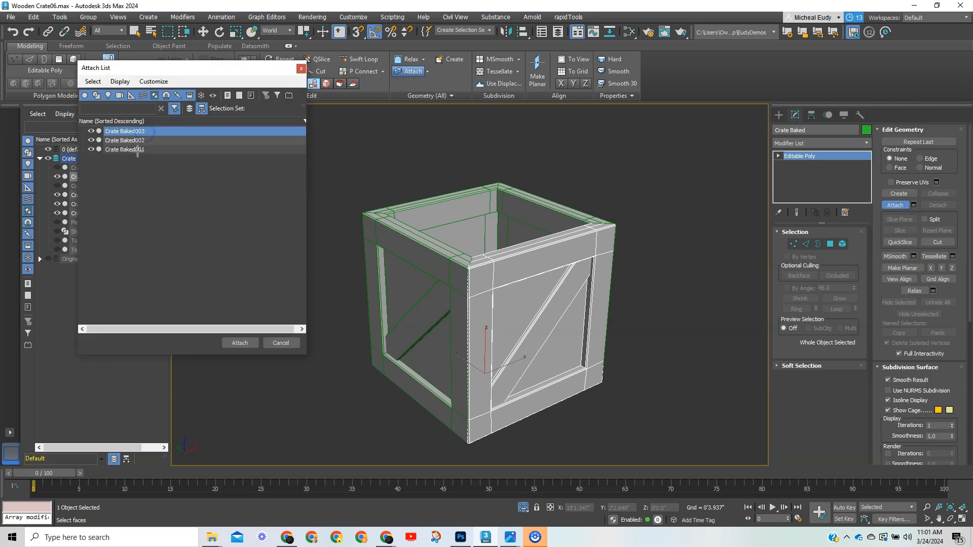
{"action": "left_click", "coordinate": [133, 150], "text": "shift"}
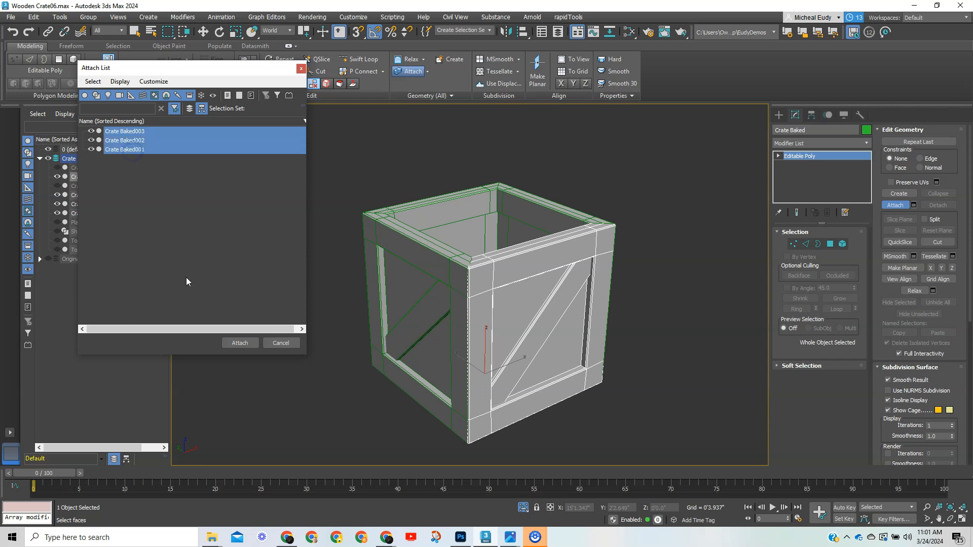
{"action": "left_click", "coordinate": [241, 344]}
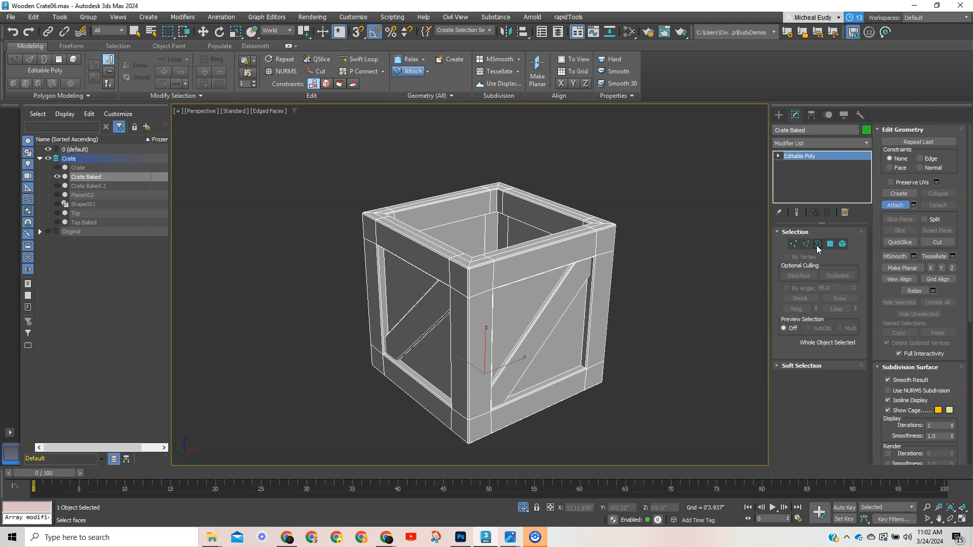
Step: Check whether the attached panels are still separate elements by selecting the front panel's frame as an element
{"action": "key", "text": "e"}
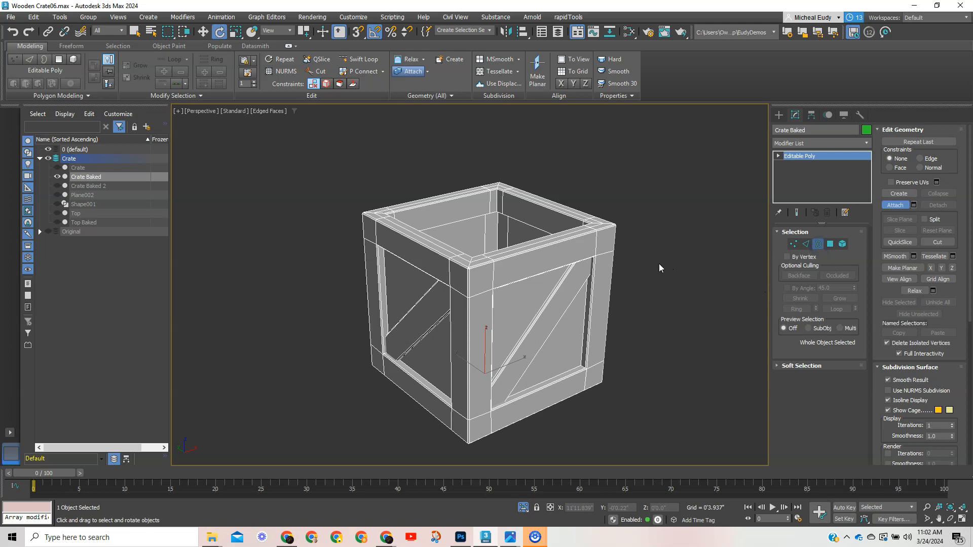
{"action": "key", "text": "3"}
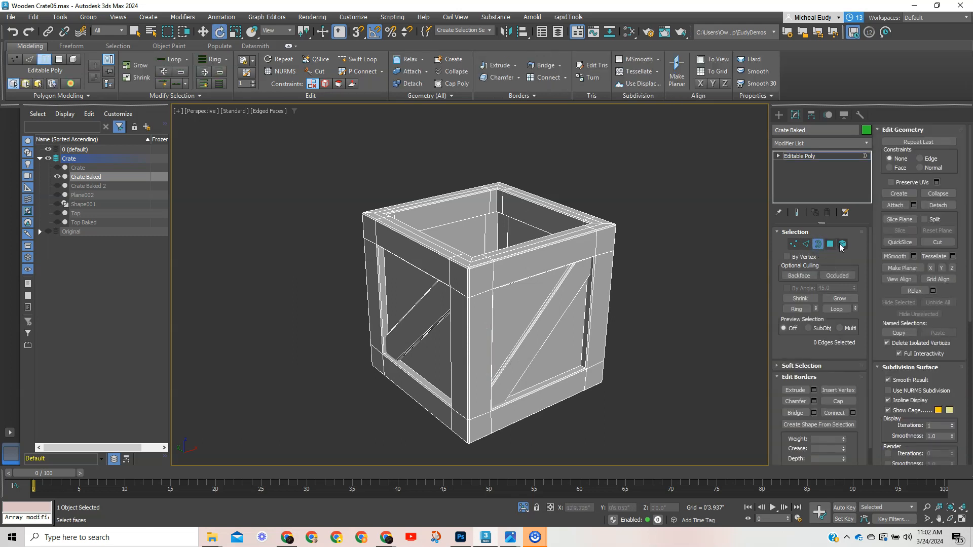
{"action": "left_click", "coordinate": [840, 245]}
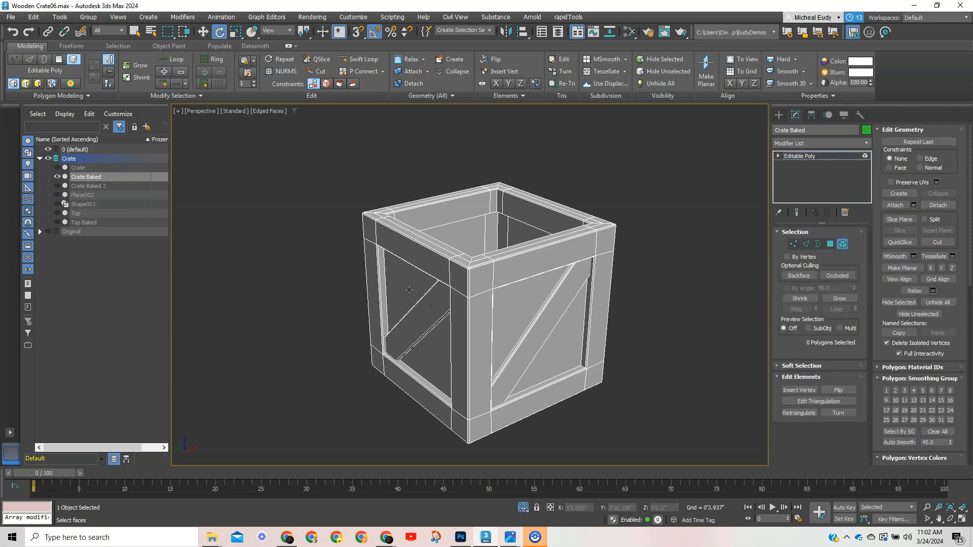
{"action": "left_click", "coordinate": [535, 271]}
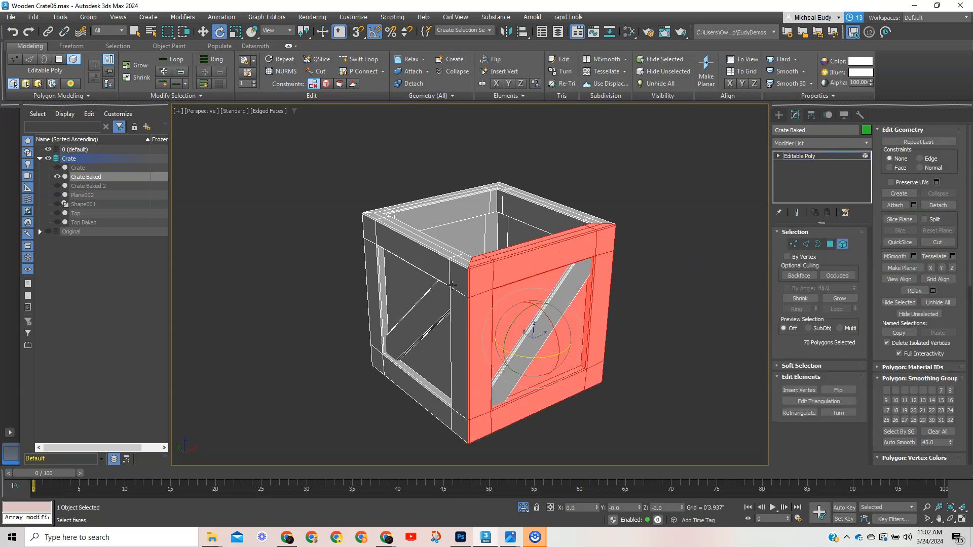
Step: Select all open border edges of the attached crate
{"action": "left_click", "coordinate": [819, 245]}
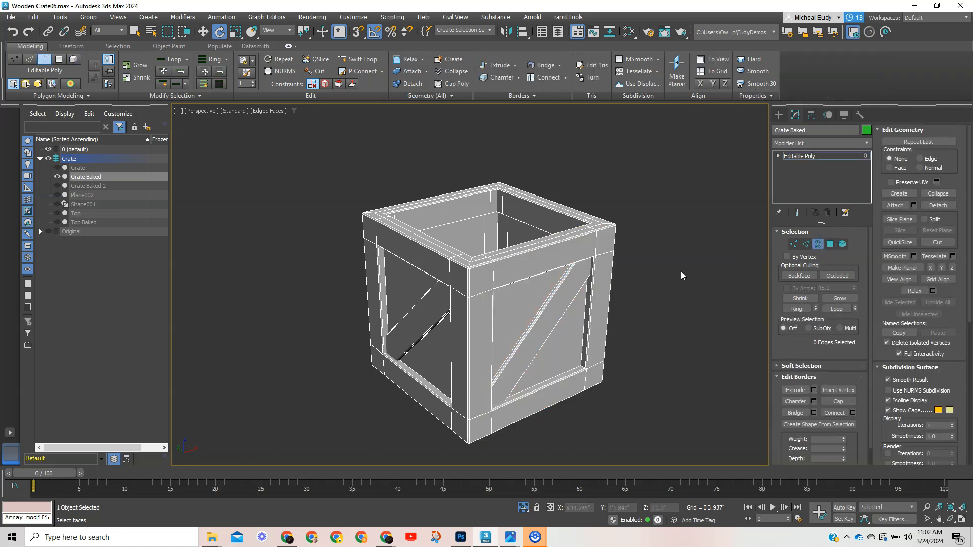
{"action": "key", "text": "ctrl+a"}
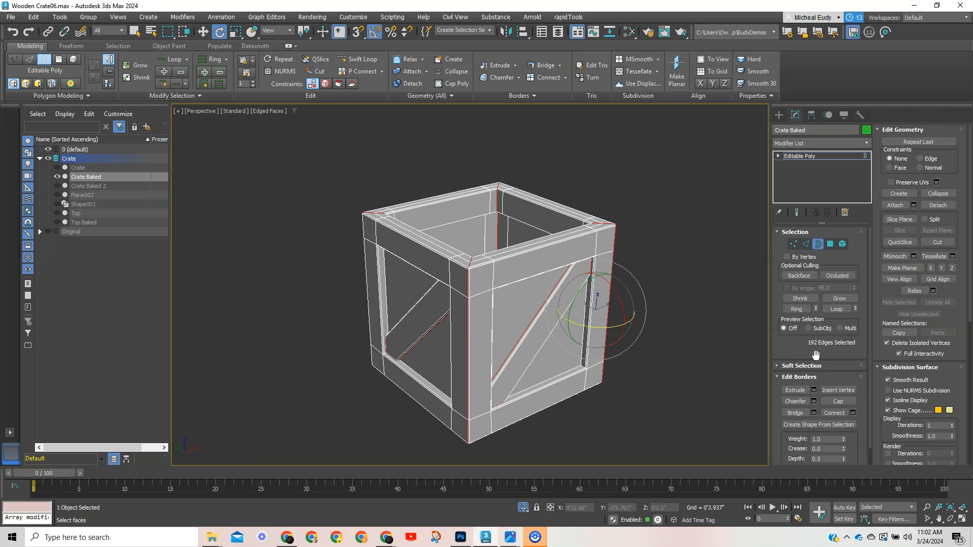
{"action": "left_click_drag", "start_coordinate": [814, 353], "coordinate": [797, 306]}
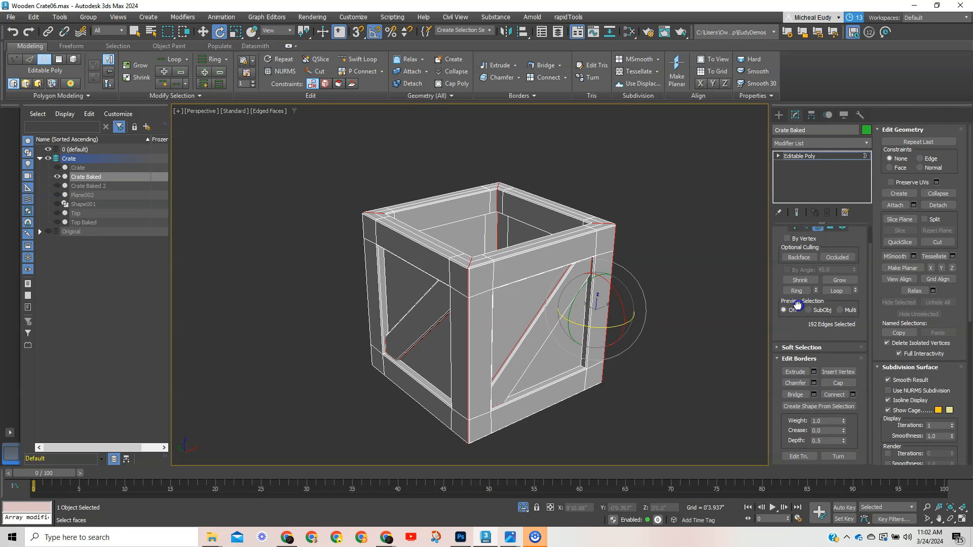
{"action": "left_click_drag", "start_coordinate": [797, 304], "coordinate": [793, 337]}
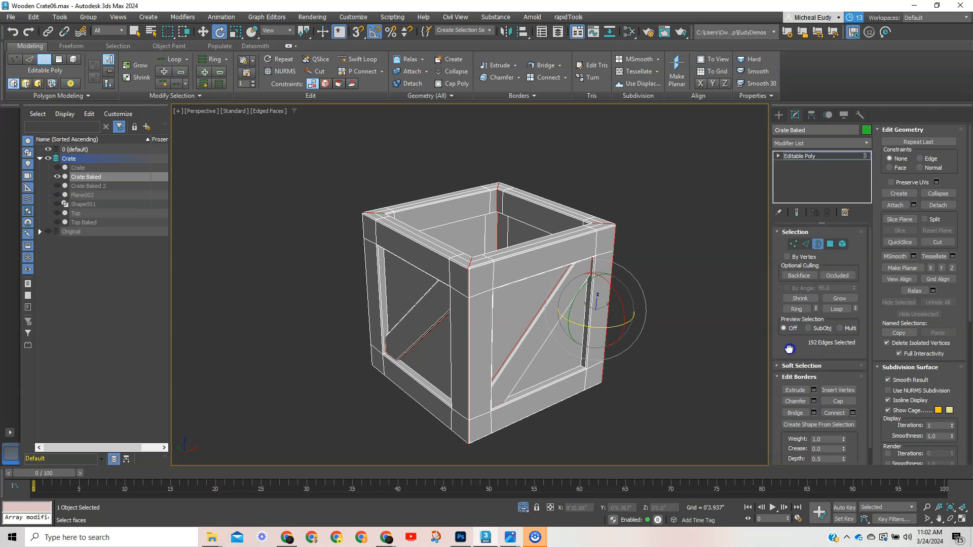
{"action": "left_click_drag", "start_coordinate": [790, 349], "coordinate": [797, 305]}
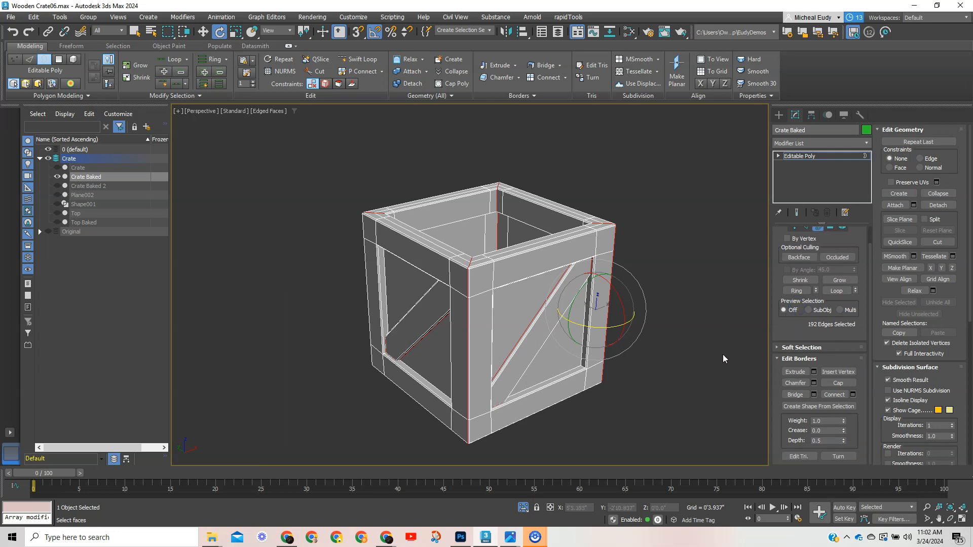
Step: Collapse the Subdivision Surface and Paint Deformation settings
{"action": "left_click", "coordinate": [891, 369]}
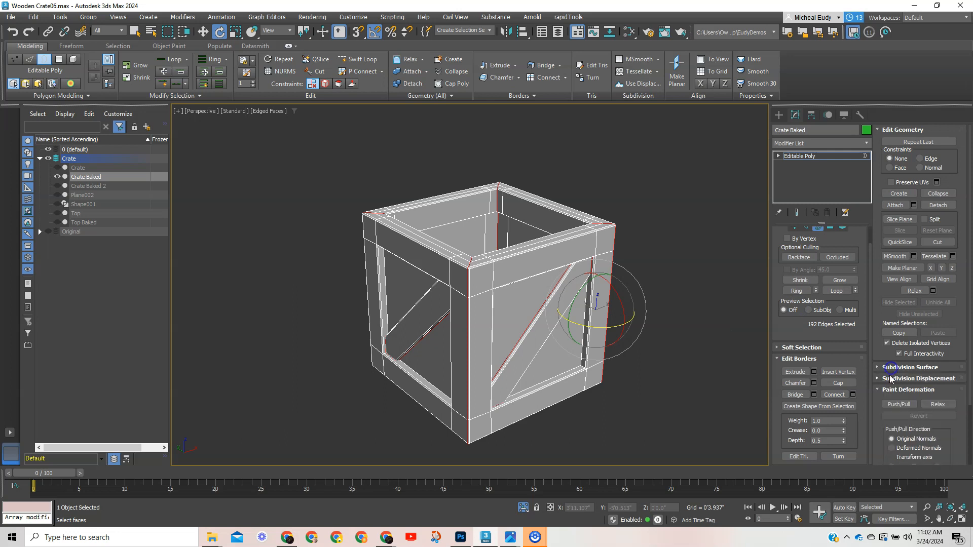
{"action": "left_click", "coordinate": [890, 389]}
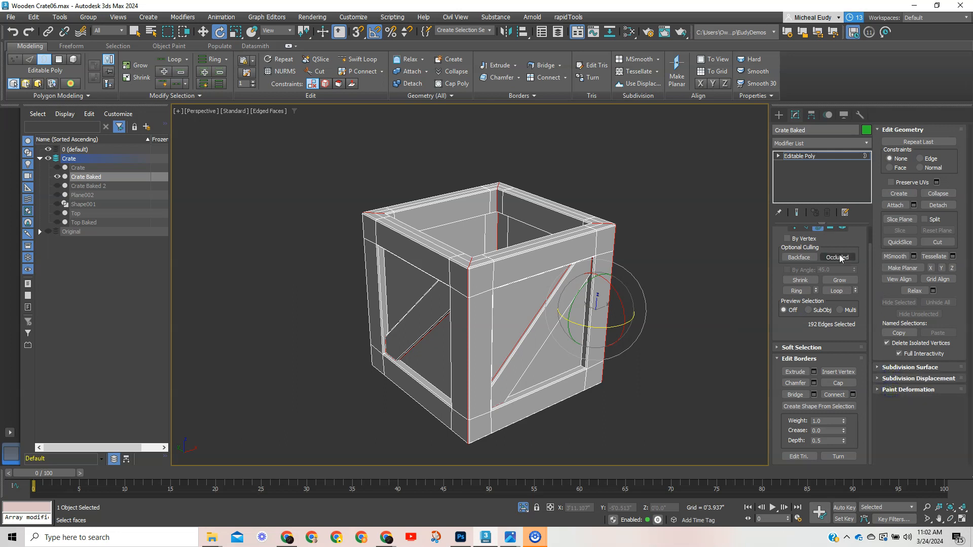
{"action": "scroll", "coordinate": [798, 266], "scroll_direction": "up", "scroll_amount": 1}
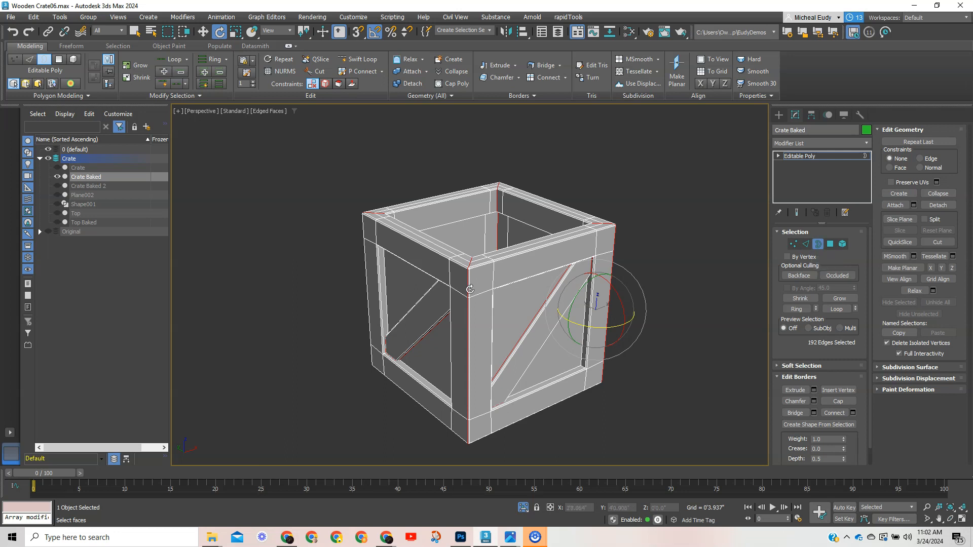
Step: Convert the border selection to vertices and weld them with a threshold of 0'0.039"
{"action": "left_click", "coordinate": [794, 245]}
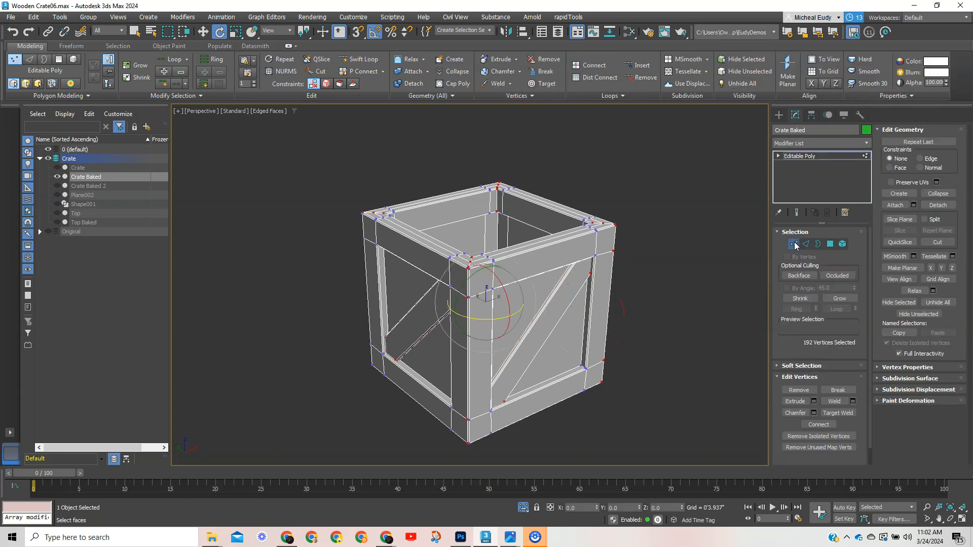
{"action": "scroll", "coordinate": [479, 277], "scroll_direction": "up", "scroll_amount": 5}
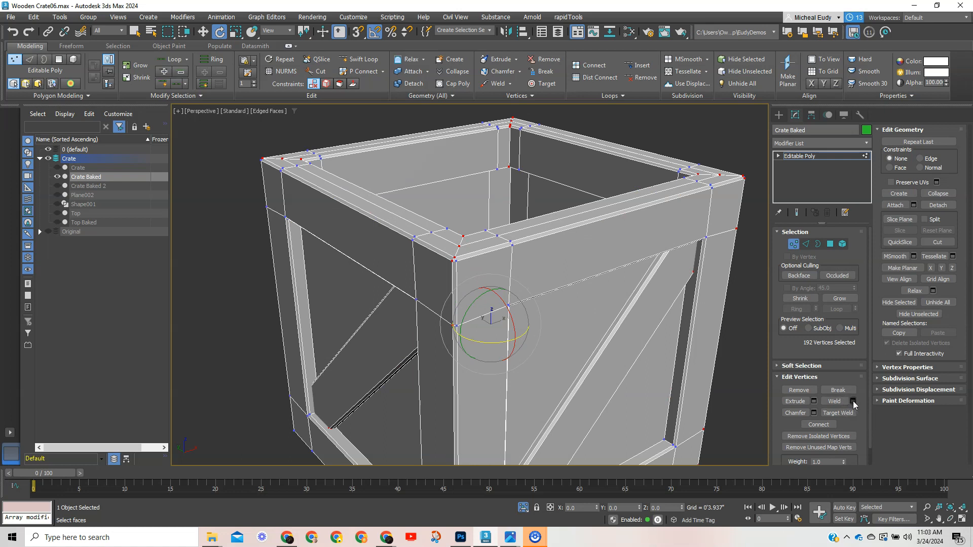
{"action": "left_click", "coordinate": [853, 401]}
{"action": "left_click_drag", "start_coordinate": [664, 186], "coordinate": [696, 122]}
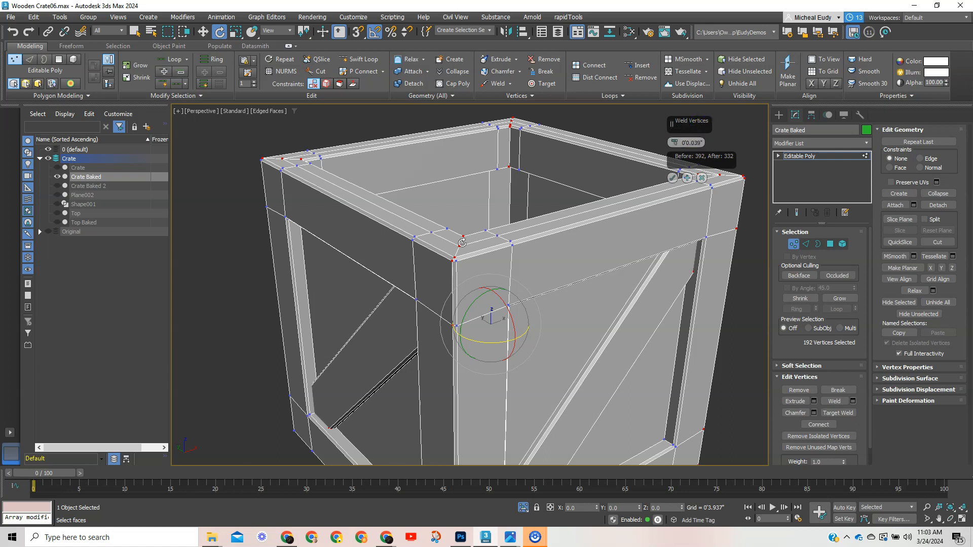
{"action": "left_click", "coordinate": [672, 177]}
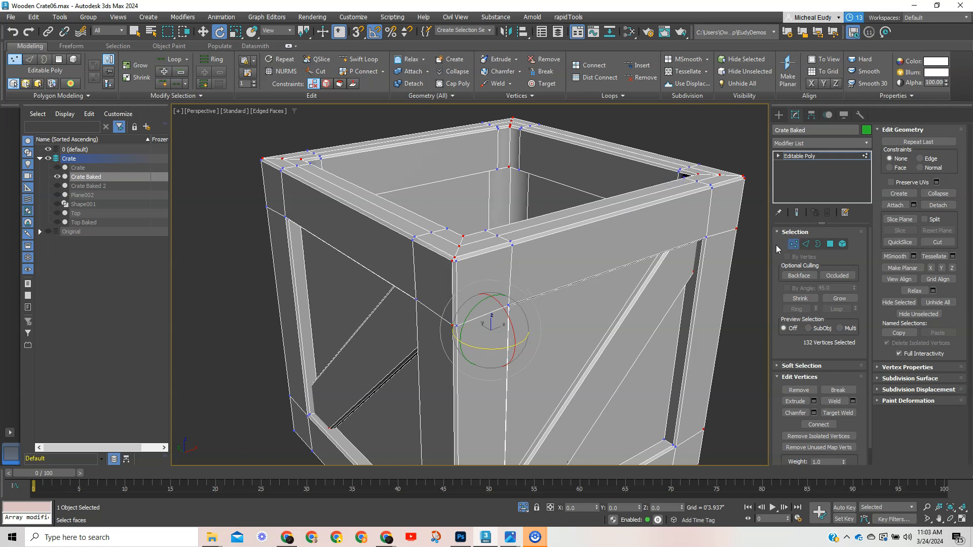
Step: Leave vertex selection, reselect the crate, and check the welded panels by selecting the frame as an element
{"action": "left_click", "coordinate": [792, 245]}
{"action": "left_click", "coordinate": [745, 265]}
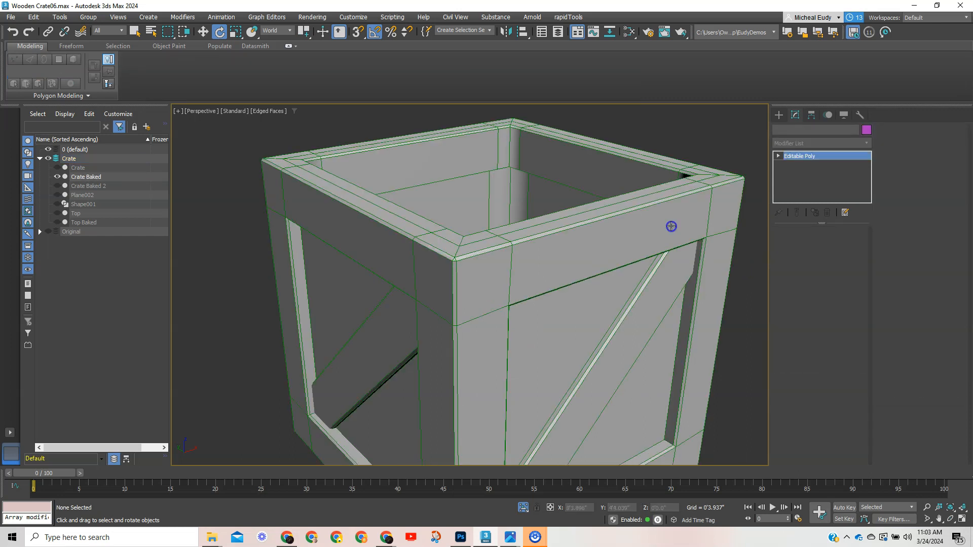
{"action": "left_click", "coordinate": [738, 292]}
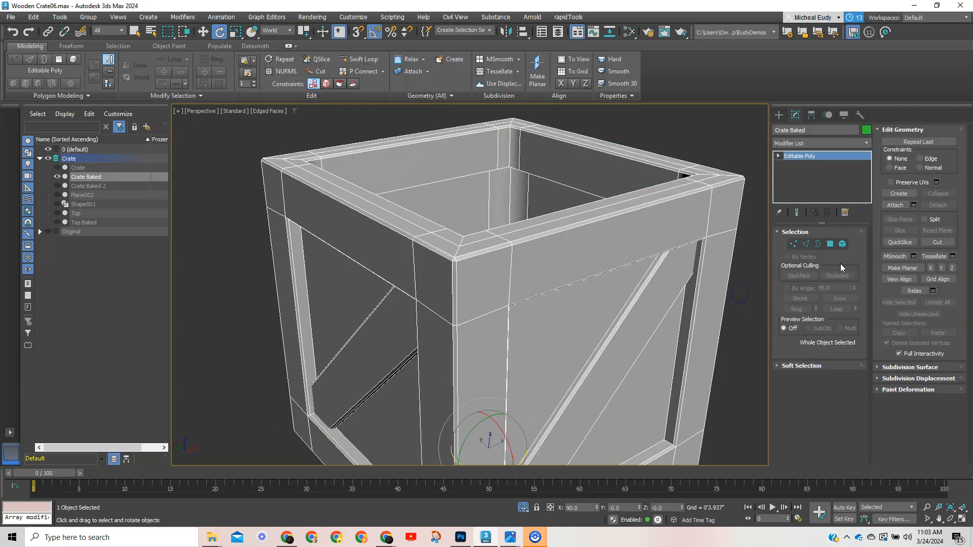
{"action": "left_click", "coordinate": [841, 248]}
{"action": "left_click", "coordinate": [734, 263]}
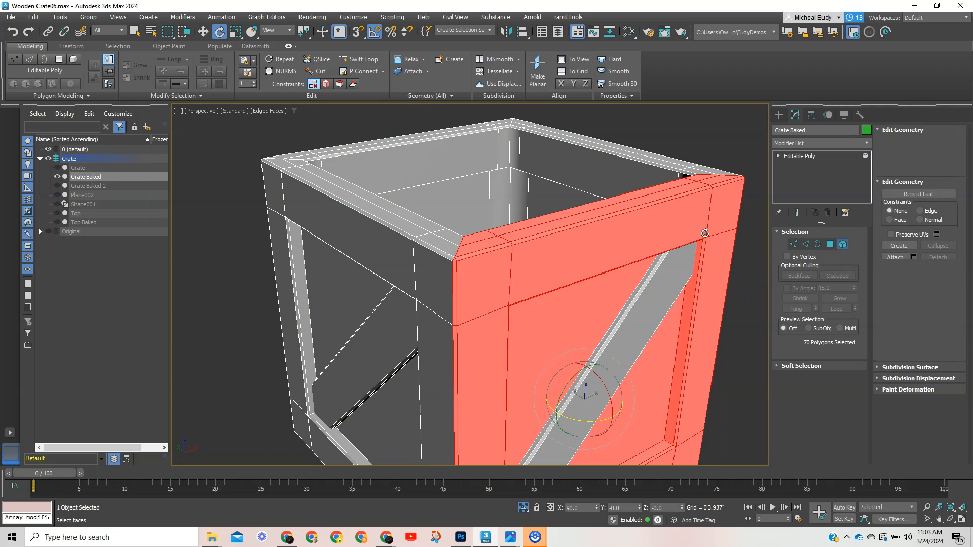
{"action": "left_click", "coordinate": [674, 227], "text": "ctrl"}
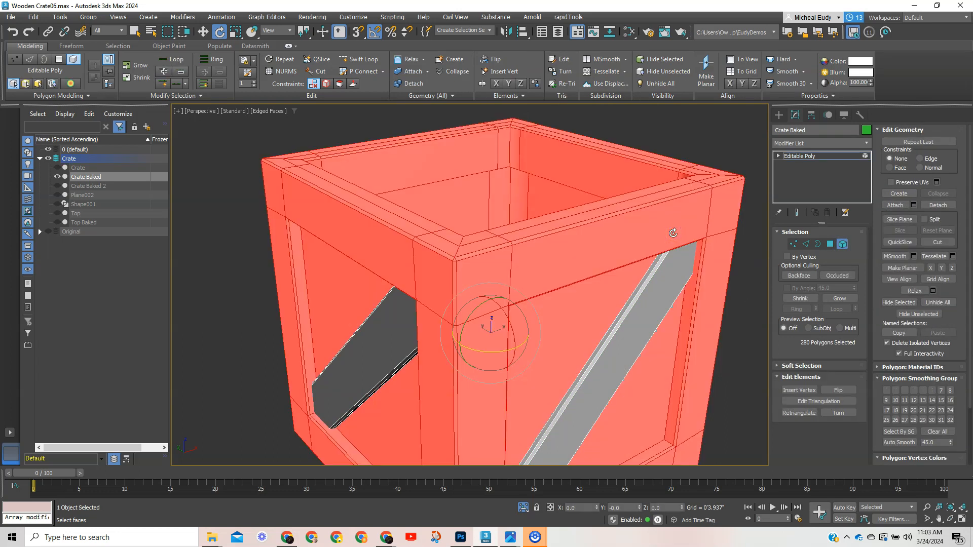
{"action": "left_click", "coordinate": [747, 249]}
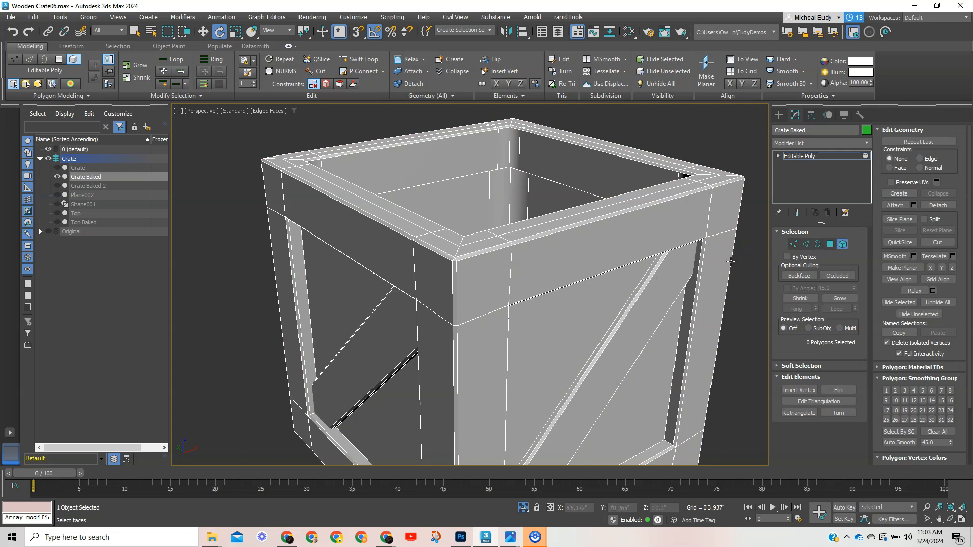
Step: Hide the edge display and auto-smooth all crate polygons with a threshold of 45
{"action": "key", "text": "F4"}
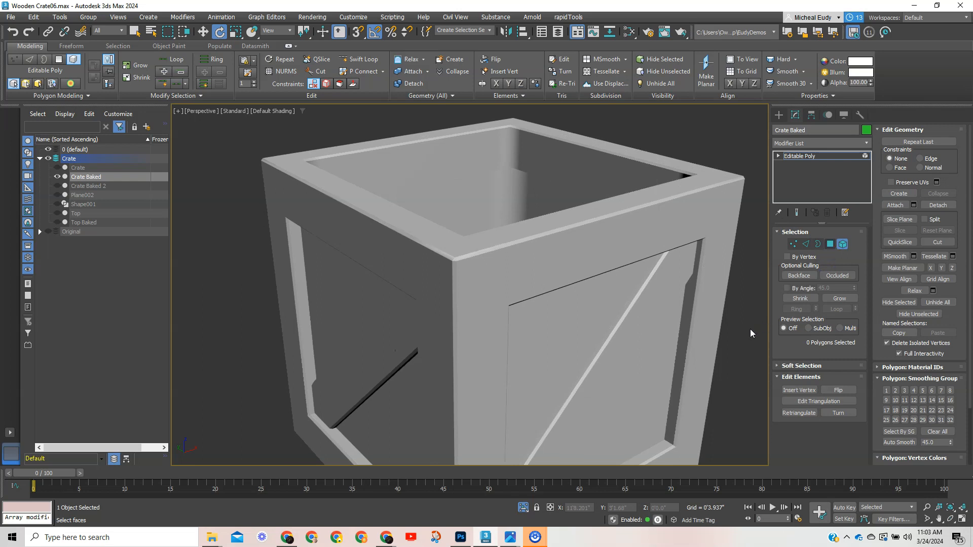
{"action": "key", "text": "4"}
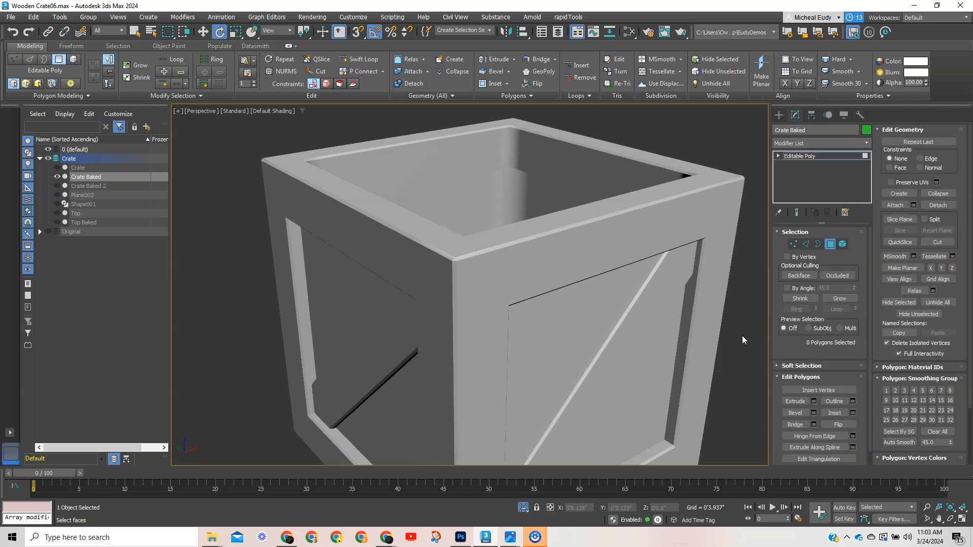
{"action": "key", "text": "ctrl+a"}
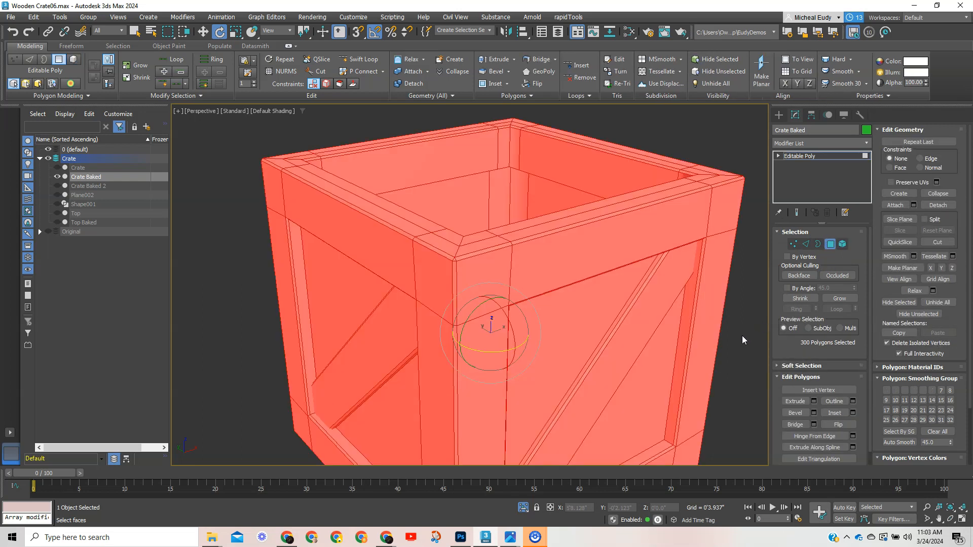
{"action": "left_click", "coordinate": [896, 442]}
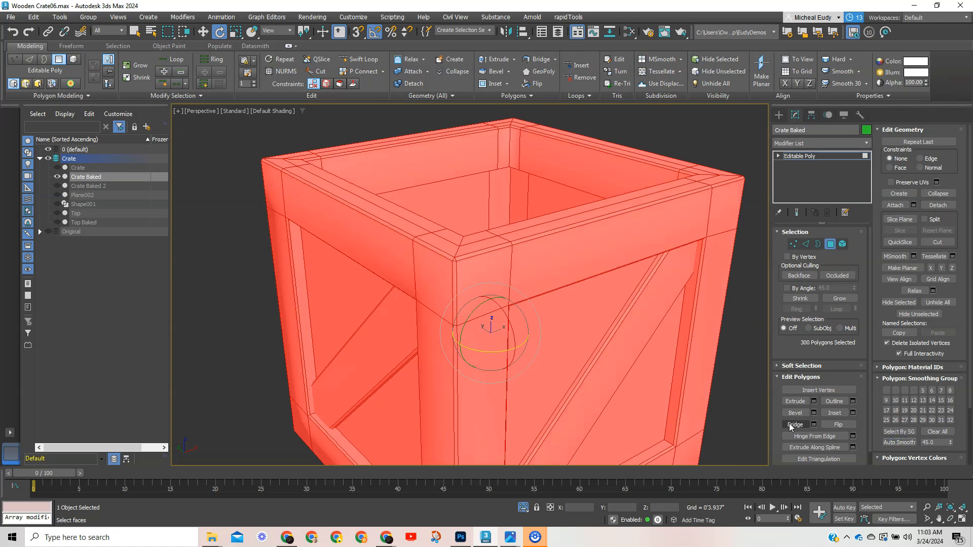
{"action": "left_click", "coordinate": [743, 405]}
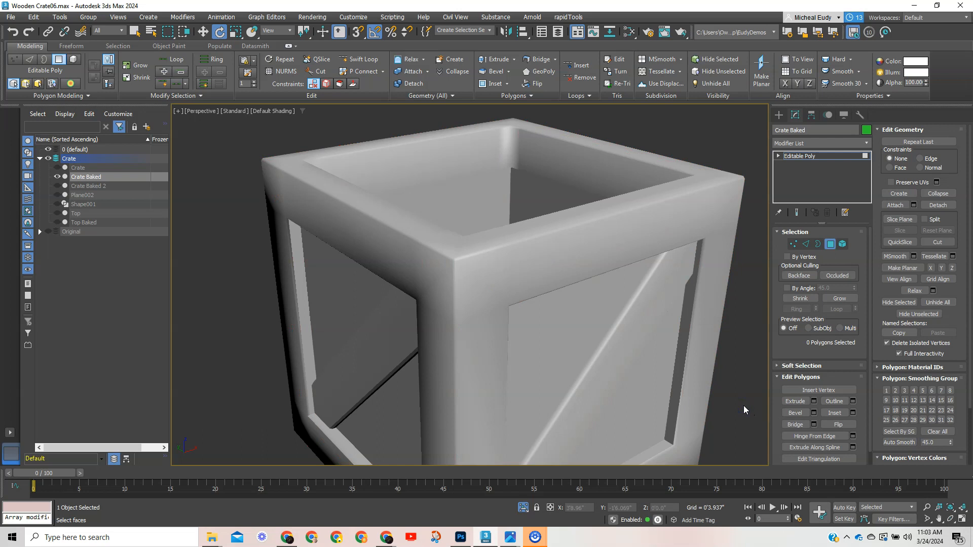
Step: Auto-smooth all of the crate's polygons with a threshold of 15
{"action": "key", "text": "ctrl+a"}
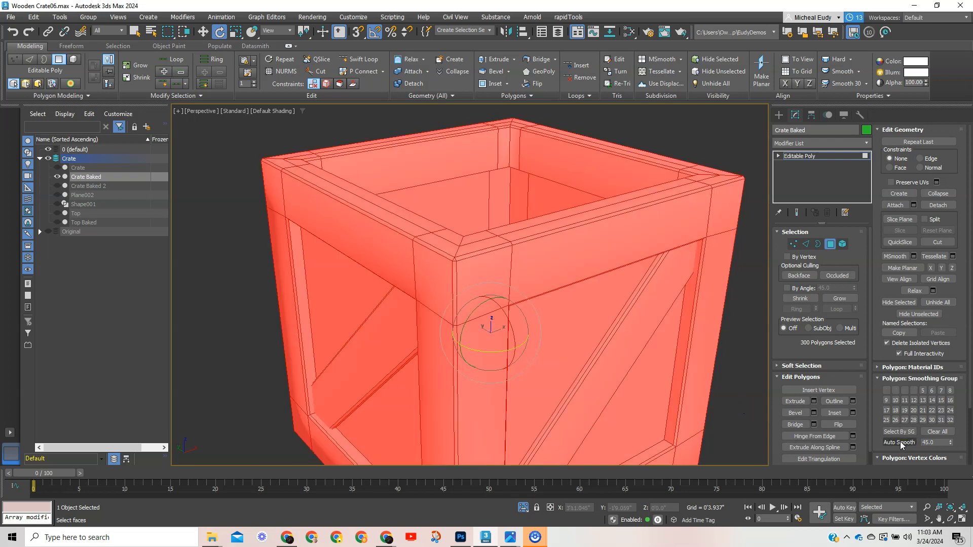
{"action": "double_click", "coordinate": [932, 442]}
{"action": "type", "text": "15"}
{"action": "left_click", "coordinate": [895, 443]}
{"action": "left_click", "coordinate": [749, 420]}
Step: Compare the crate's shading with and without edged faces from close up and farther away
{"action": "key", "text": "F4"}
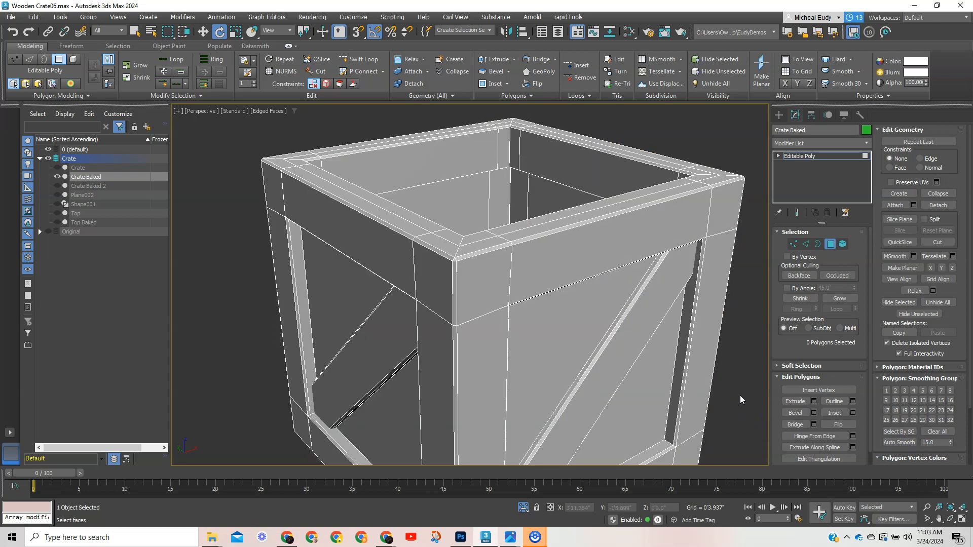
{"action": "key", "text": "F4"}
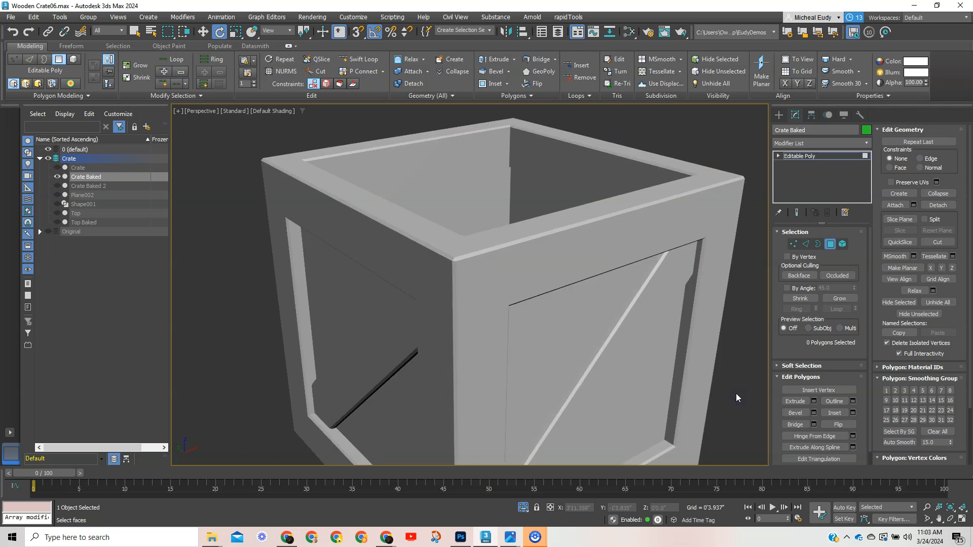
{"action": "key", "text": "F4"}
{"action": "key", "text": "F4"}
{"action": "key", "text": "F4"}
{"action": "key", "text": "F4"}
{"action": "scroll", "coordinate": [731, 387], "scroll_direction": "down", "scroll_amount": 4}
{"action": "middle_click_drag", "start_coordinate": [720, 382], "coordinate": [655, 360]}
{"action": "key", "text": "F4"}
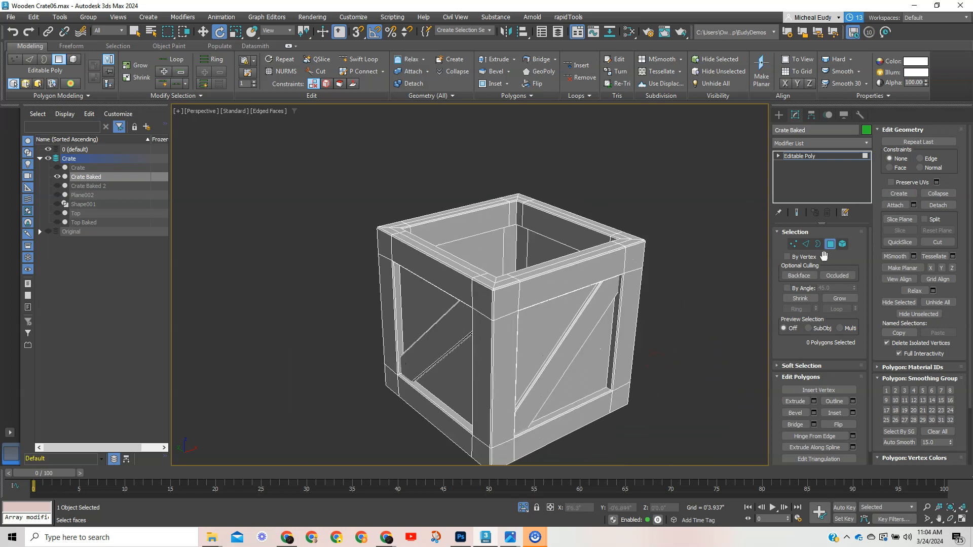
Step: Hide Crate Baked, show and select Top Baked, and remove its Slice modifier
{"action": "left_click", "coordinate": [830, 245]}
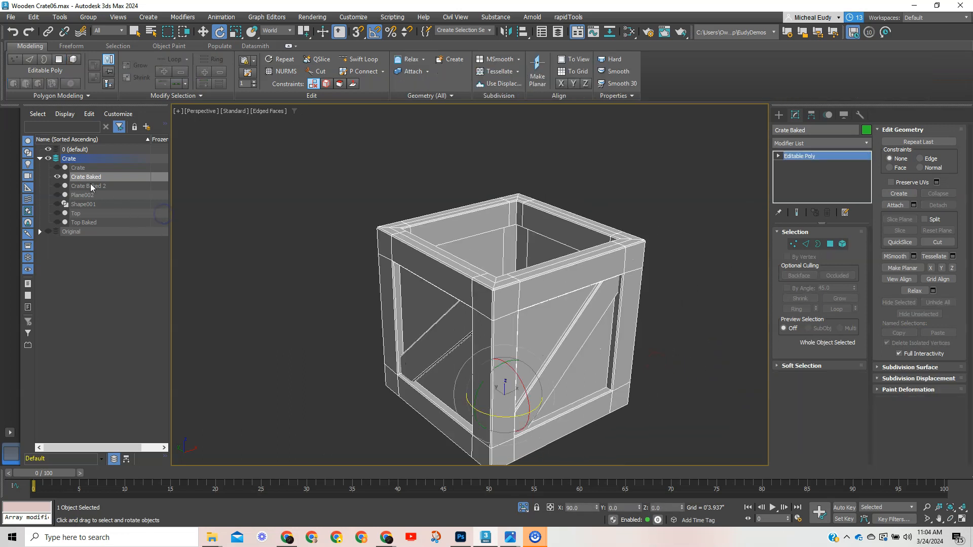
{"action": "left_click", "coordinate": [57, 176]}
{"action": "left_click", "coordinate": [57, 223]}
{"action": "left_click", "coordinate": [79, 222]}
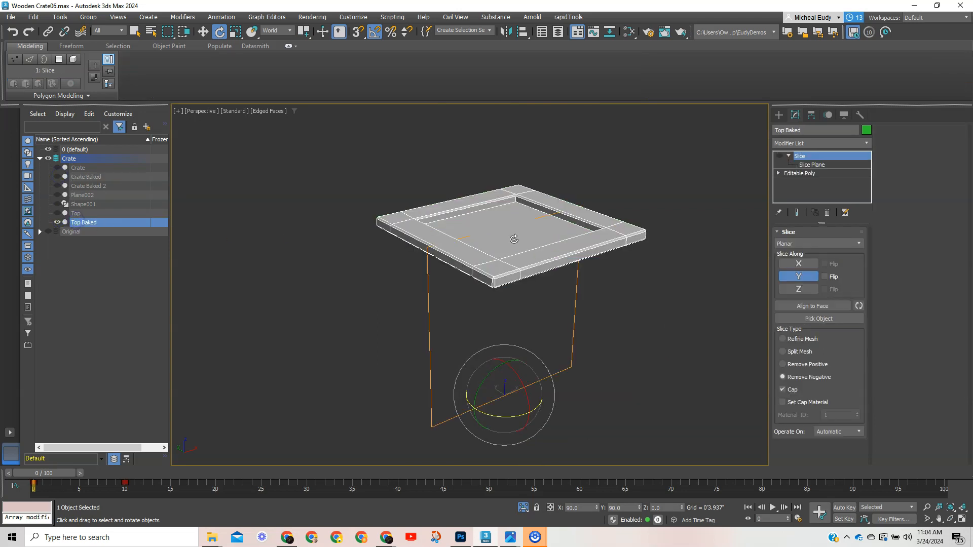
{"action": "left_click", "coordinate": [827, 213]}
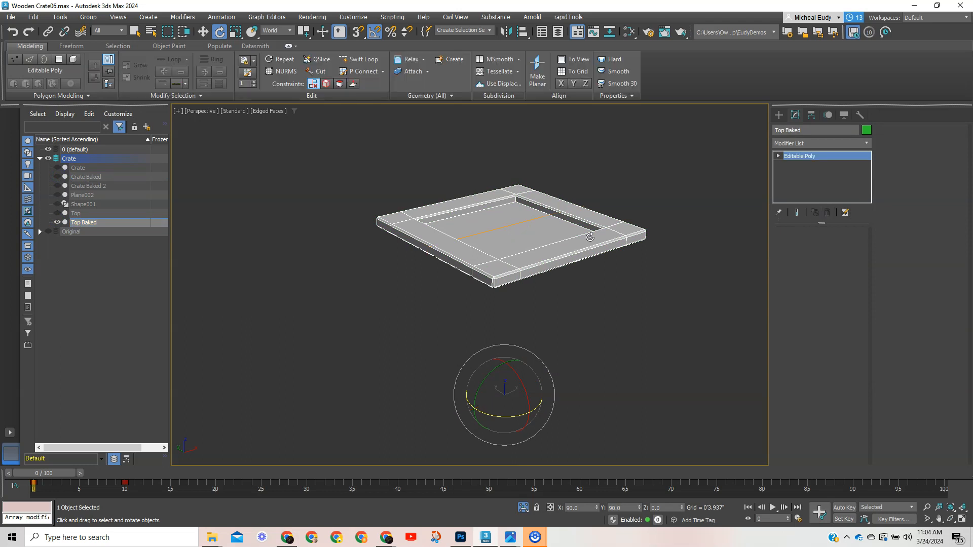
{"action": "scroll", "coordinate": [508, 252], "scroll_direction": "up", "scroll_amount": 3}
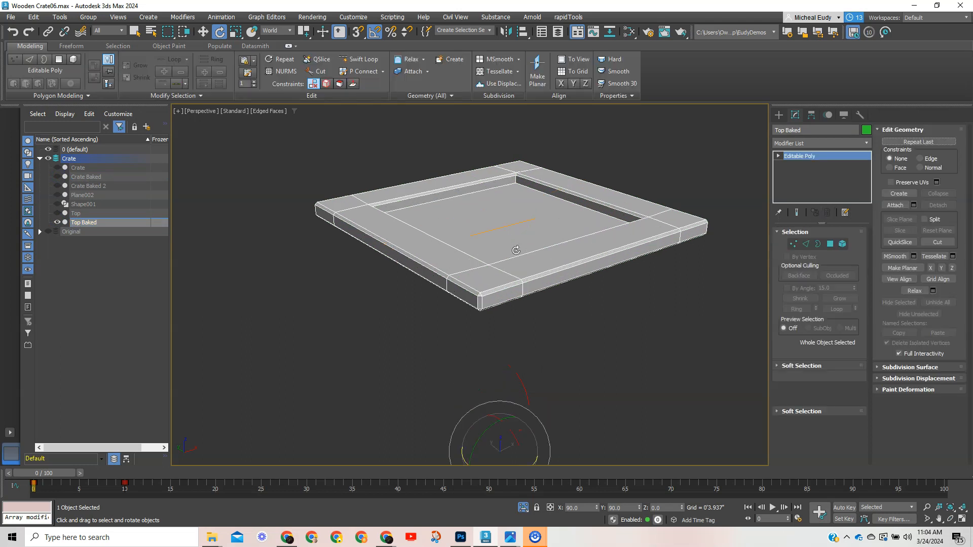
Step: Set the reference coordinate system to View and centre the transform gizmo on the selected lid
{"action": "left_click", "coordinate": [289, 32]}
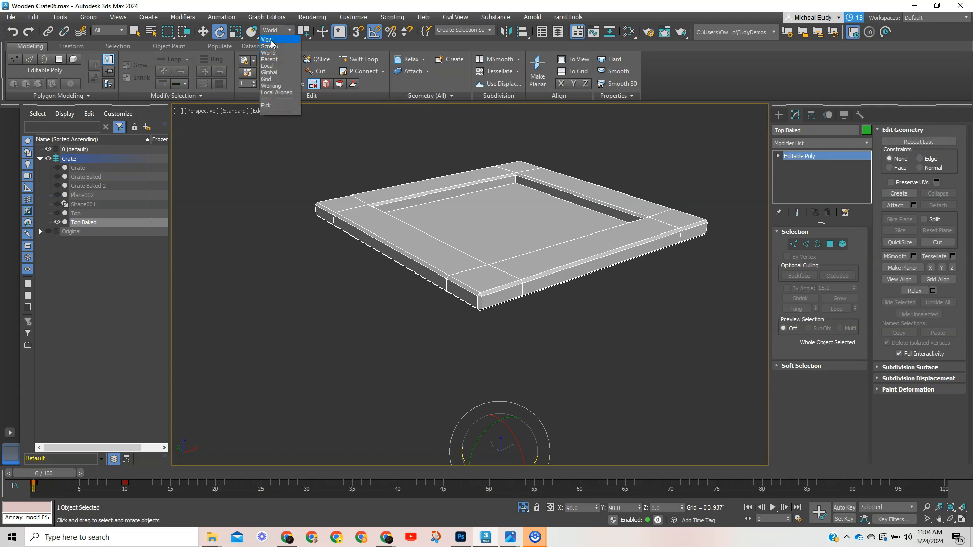
{"action": "left_click", "coordinate": [268, 39]}
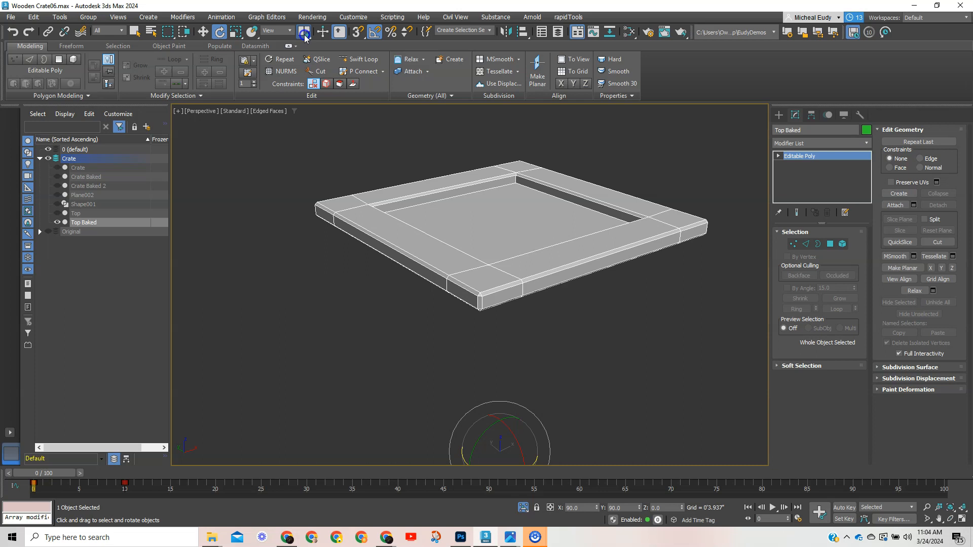
{"action": "left_click_drag", "start_coordinate": [305, 37], "coordinate": [304, 48]}
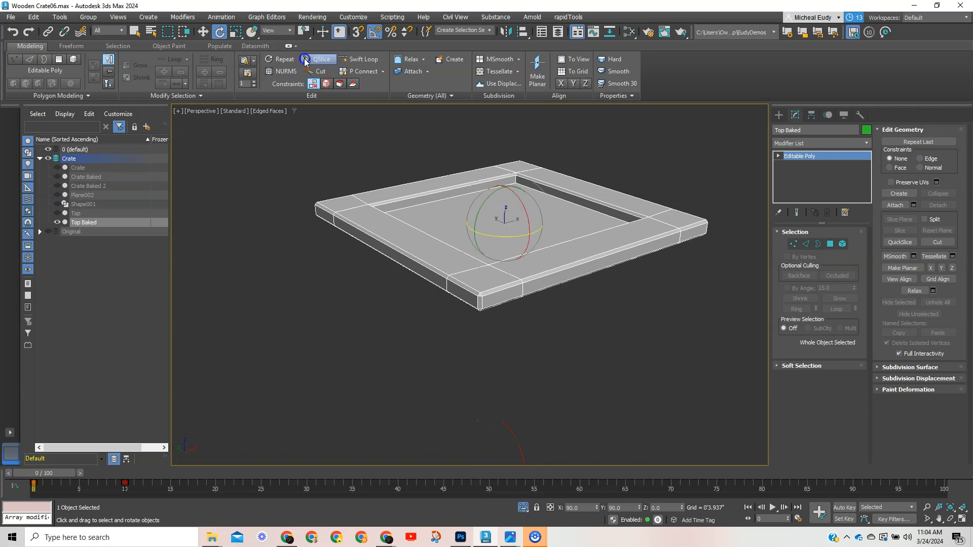
Step: Reselect the crate lid and apply an Unwrap UVW modifier to it
{"action": "left_click", "coordinate": [609, 301]}
{"action": "scroll", "coordinate": [515, 262], "scroll_direction": "up", "scroll_amount": 3}
{"action": "left_click", "coordinate": [525, 273]}
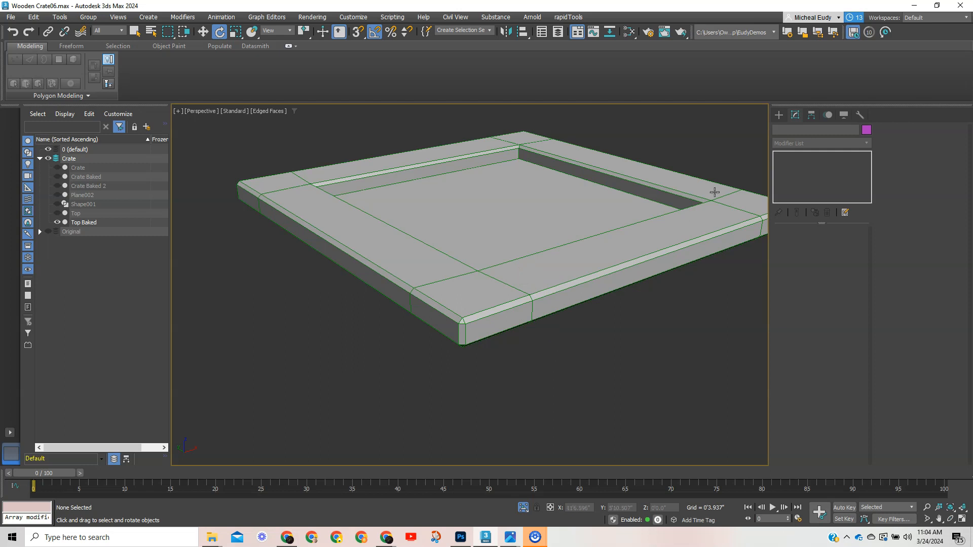
{"action": "left_click", "coordinate": [856, 138]}
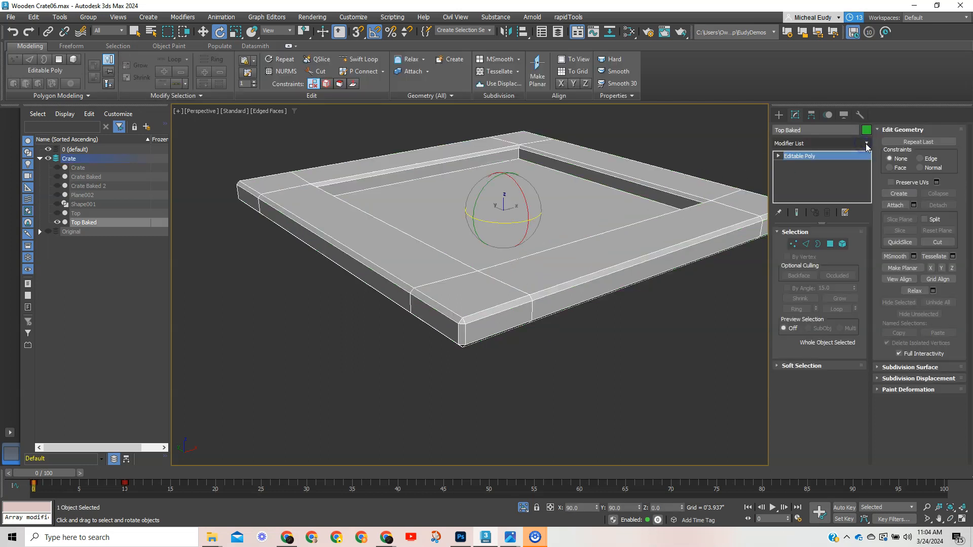
{"action": "left_click", "coordinate": [865, 143]}
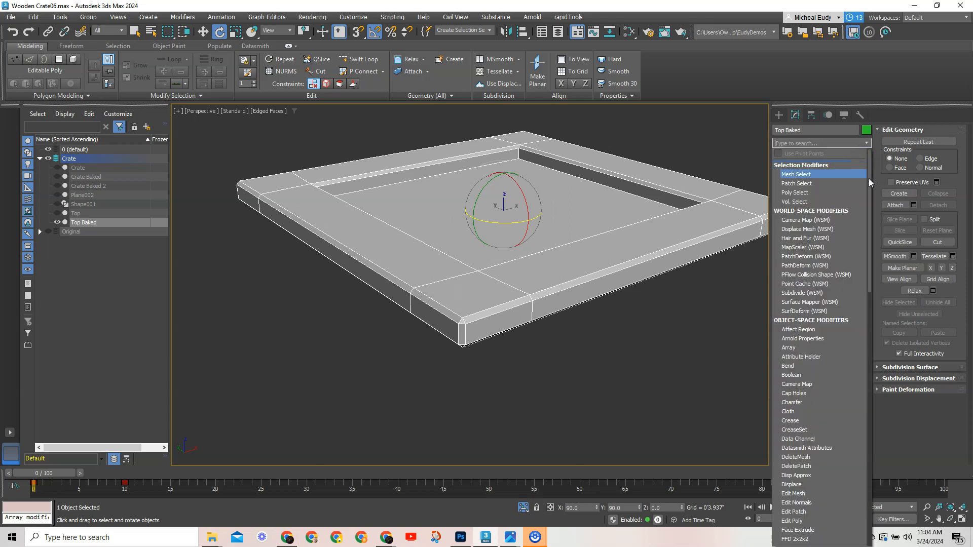
{"action": "left_click_drag", "start_coordinate": [869, 178], "coordinate": [869, 432]}
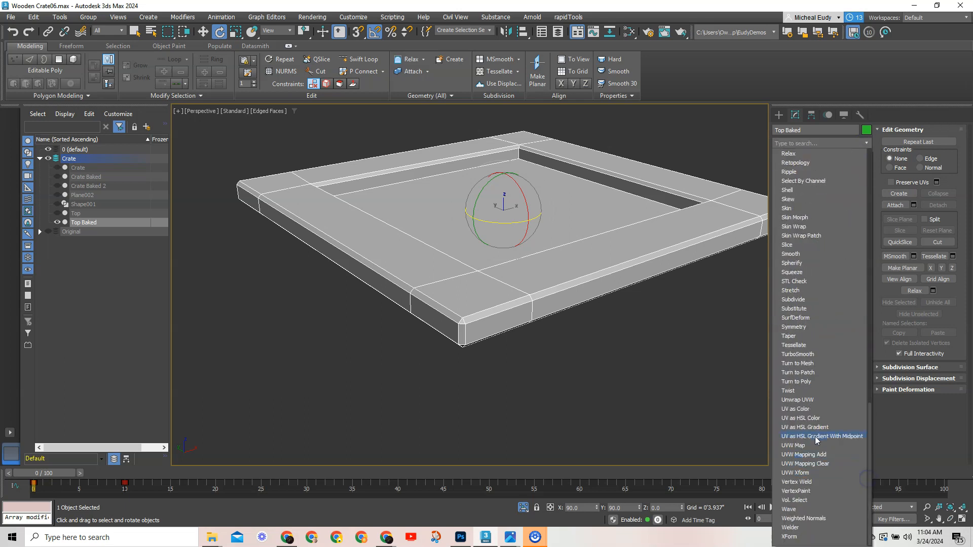
{"action": "left_click", "coordinate": [803, 400]}
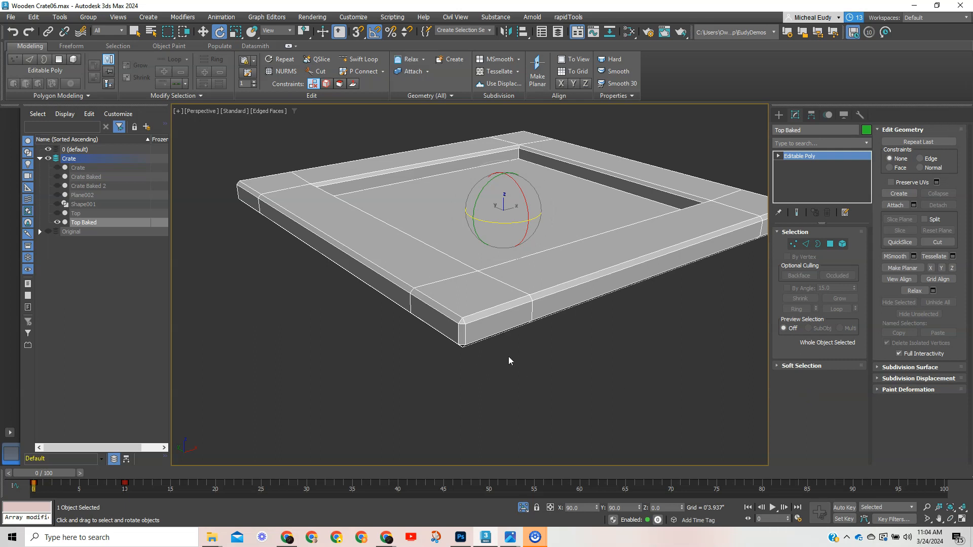
Step: Convert the edge loop where the lid's raised underside panel meets the outer frame to UV seams
{"action": "middle_click_drag", "start_coordinate": [604, 322], "coordinate": [546, 330]}
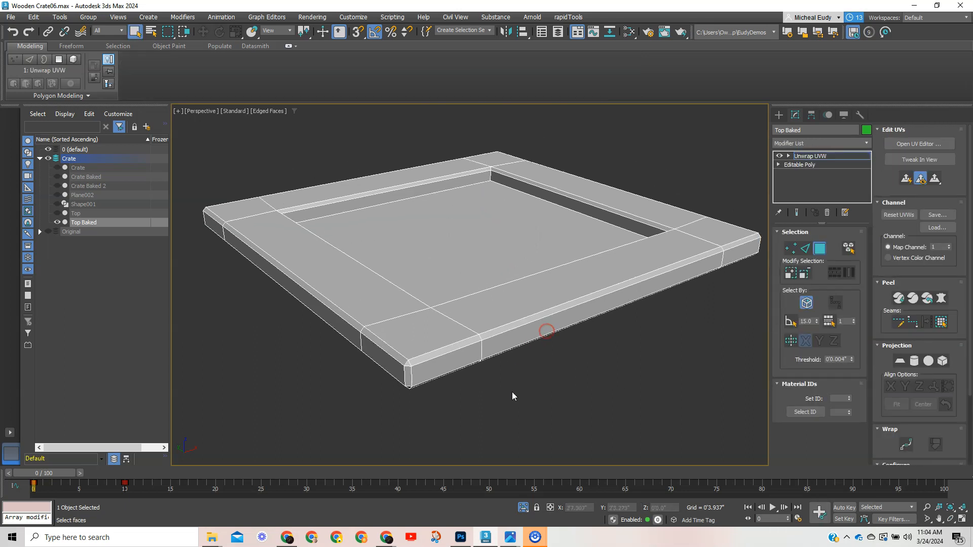
{"action": "middle_click_drag", "start_coordinate": [512, 393], "coordinate": [527, 368], "text": "alt"}
{"action": "middle_click_drag", "start_coordinate": [543, 236], "coordinate": [517, 344]}
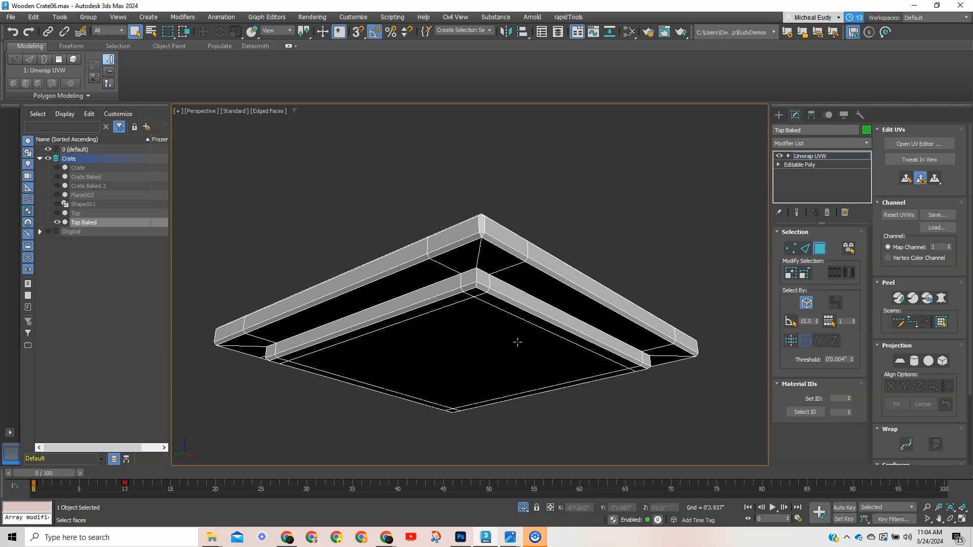
{"action": "left_click", "coordinate": [805, 249]}
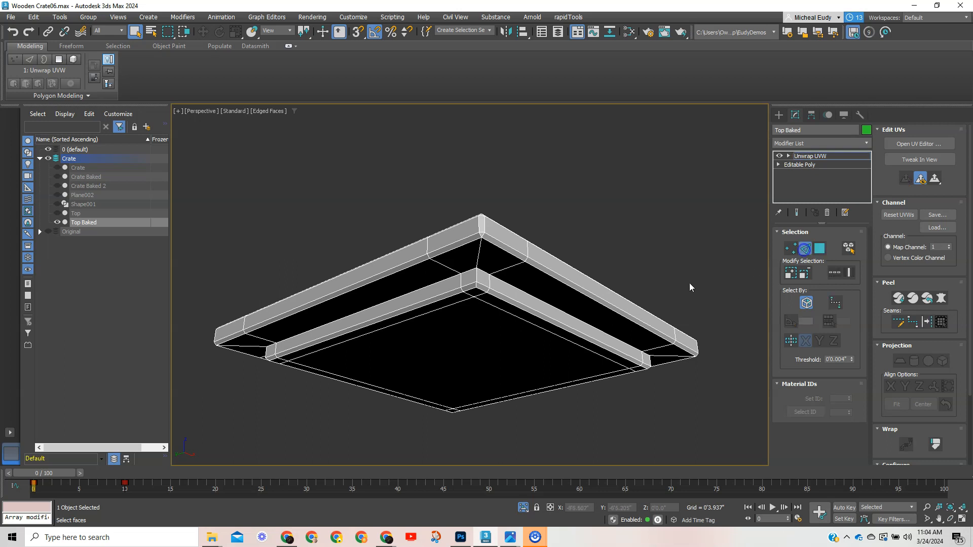
{"action": "double_click", "coordinate": [533, 298]}
{"action": "mouse_move", "coordinate": [575, 349]}
{"action": "middle_mouse_down", "text": "alt"}
{"action": "mouse_move", "coordinate": [536, 319]}
{"action": "mouse_move", "coordinate": [640, 304]}
{"action": "mouse_move", "coordinate": [662, 336]}
{"action": "mouse_move", "coordinate": [710, 350]}
{"action": "mouse_move", "coordinate": [588, 350]}
{"action": "middle_mouse_up", "text": "alt"}
{"action": "left_click", "coordinate": [927, 321]}
Step: Convert the vertical edges at the four corners of the lid's raised underside panel to UV seams
{"action": "scroll", "coordinate": [382, 266], "scroll_direction": "up", "scroll_amount": 5}
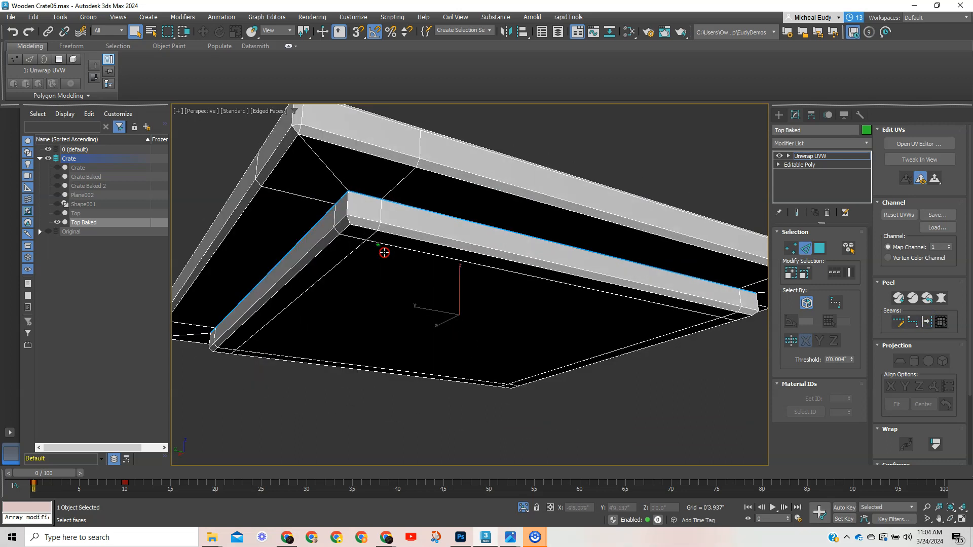
{"action": "left_click", "coordinate": [361, 211]}
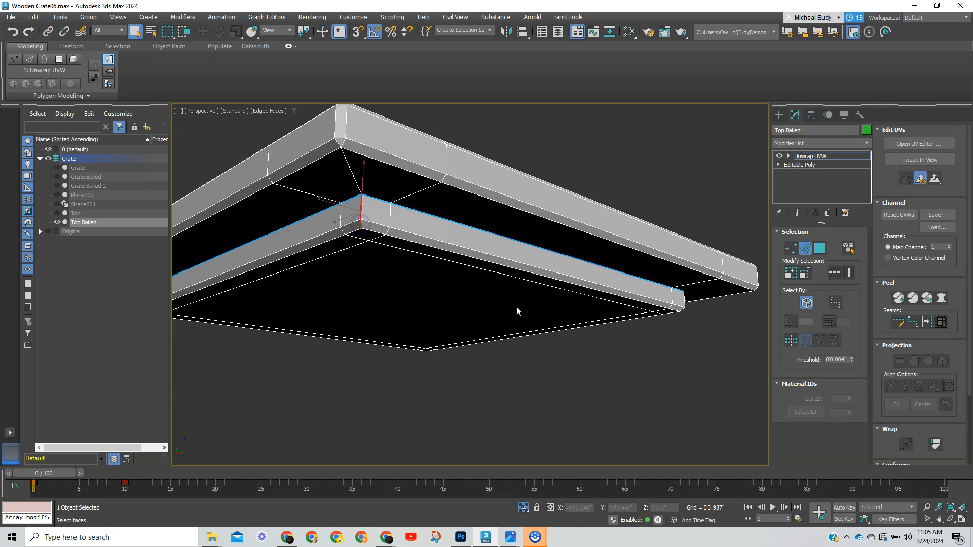
{"action": "left_click", "coordinate": [926, 322]}
{"action": "middle_click_drag", "start_coordinate": [592, 289], "coordinate": [473, 280], "text": "alt"}
{"action": "middle_click_drag", "start_coordinate": [529, 221], "coordinate": [476, 261], "text": "alt"}
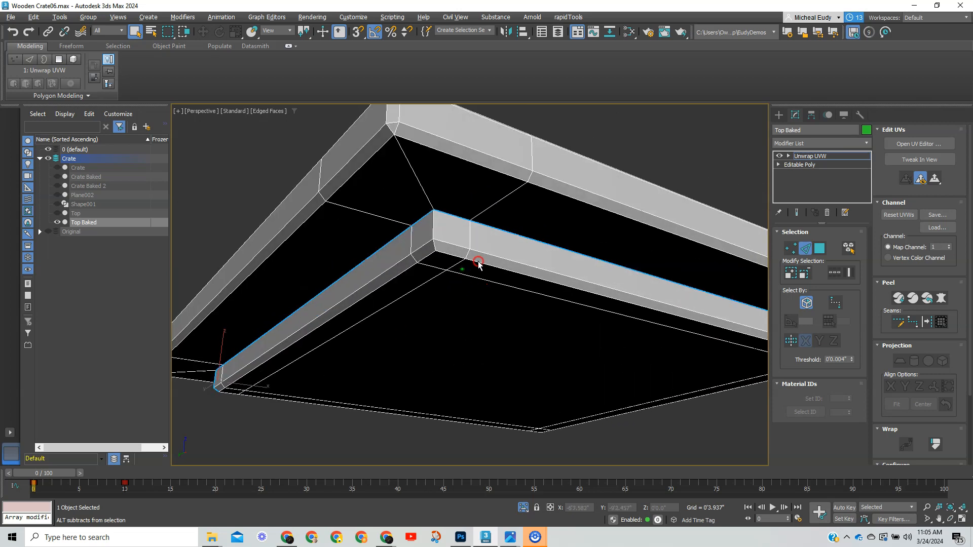
{"action": "left_click", "coordinate": [433, 226]}
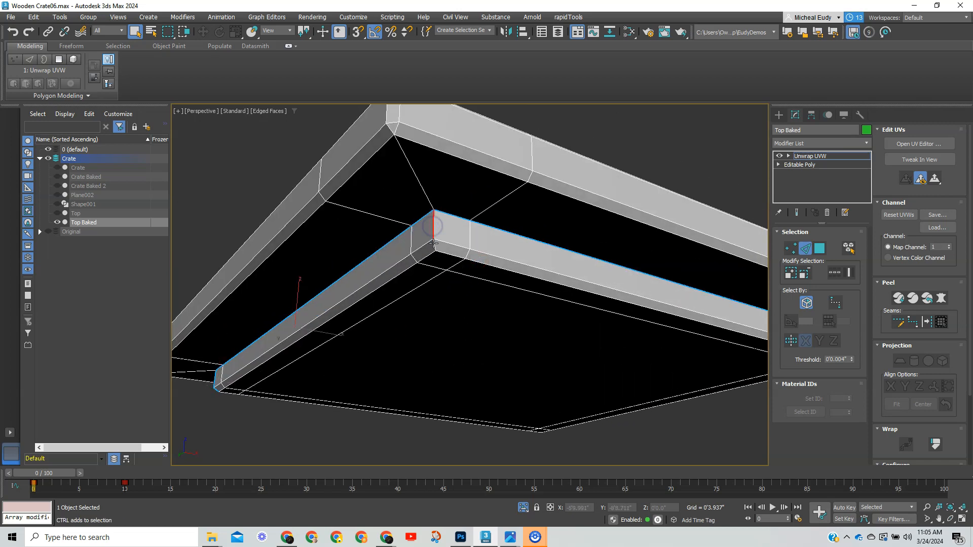
{"action": "left_click", "coordinate": [926, 322]}
{"action": "middle_click_drag", "start_coordinate": [610, 313], "coordinate": [471, 304]}
{"action": "middle_click_drag", "start_coordinate": [536, 319], "coordinate": [441, 306], "text": "alt"}
{"action": "left_click", "coordinate": [480, 248]}
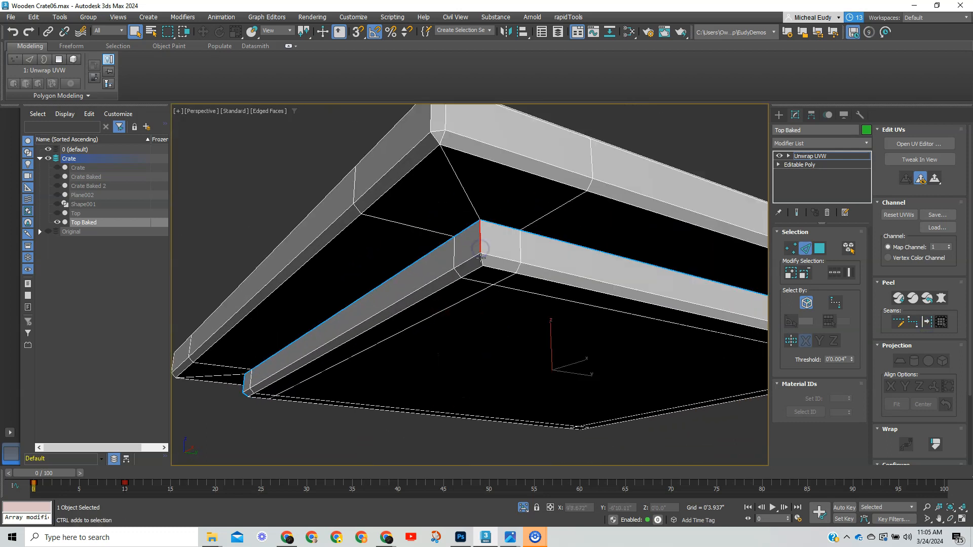
{"action": "left_click", "coordinate": [923, 322]}
{"action": "middle_click_drag", "start_coordinate": [664, 320], "coordinate": [415, 322], "text": "alt"}
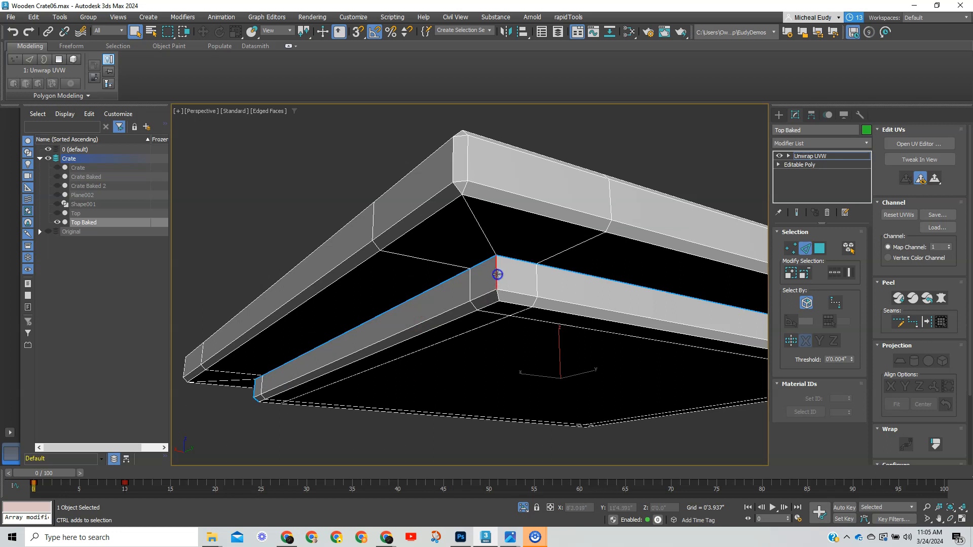
{"action": "left_click", "coordinate": [929, 323]}
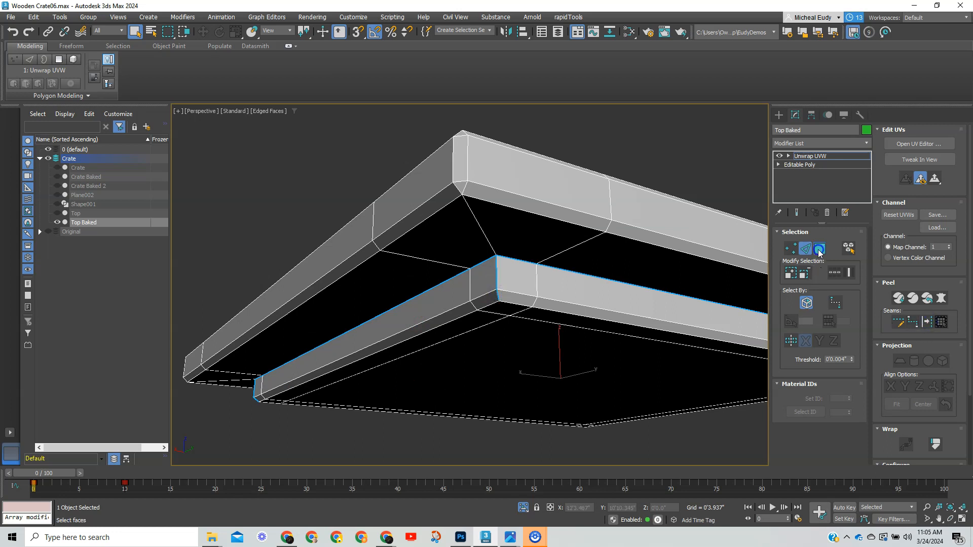
Step: Select a face of the lid's raised underside panel and expand the polygon selection out to the seams
{"action": "left_click", "coordinate": [820, 248]}
{"action": "left_click", "coordinate": [574, 356]}
{"action": "left_click", "coordinate": [940, 325]}
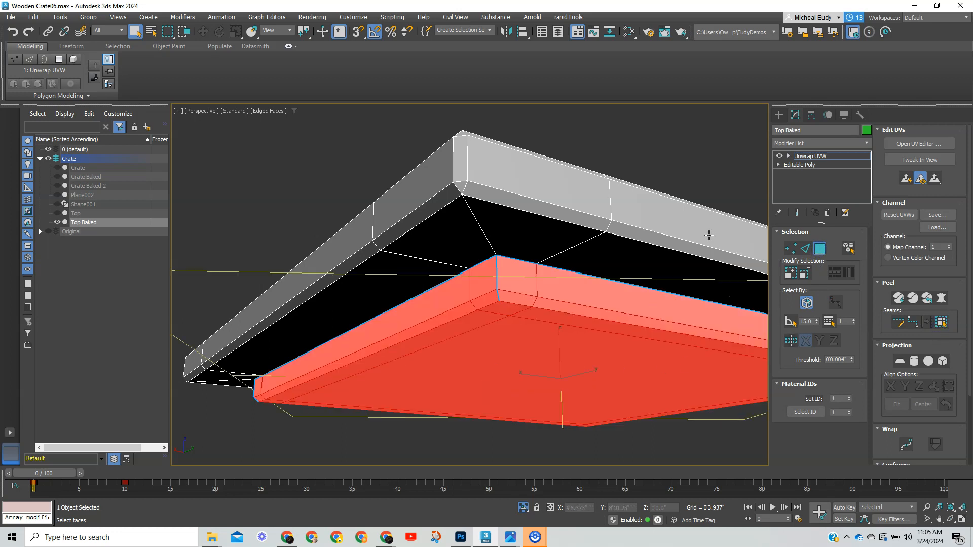
Step: Apply a planar projection to the selected underside panel faces and move the mapping gizmo up along the Z axis
{"action": "scroll", "coordinate": [601, 148], "scroll_direction": "down", "scroll_amount": 5}
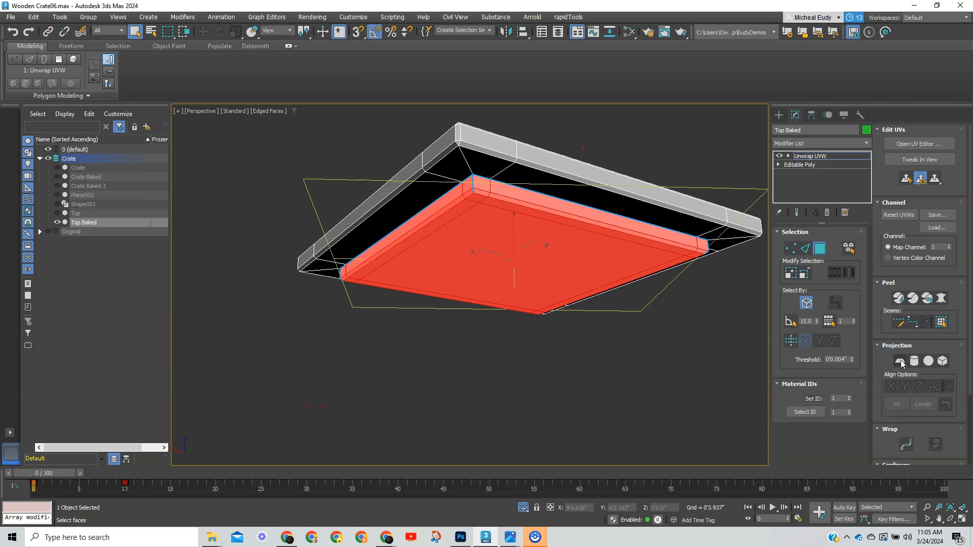
{"action": "left_click", "coordinate": [900, 361]}
{"action": "mouse_move", "coordinate": [586, 276]}
{"action": "middle_mouse_down", "text": "alt"}
{"action": "mouse_move", "coordinate": [602, 299]}
{"action": "mouse_move", "coordinate": [602, 274]}
{"action": "mouse_move", "coordinate": [595, 290]}
{"action": "middle_mouse_up", "text": "alt"}
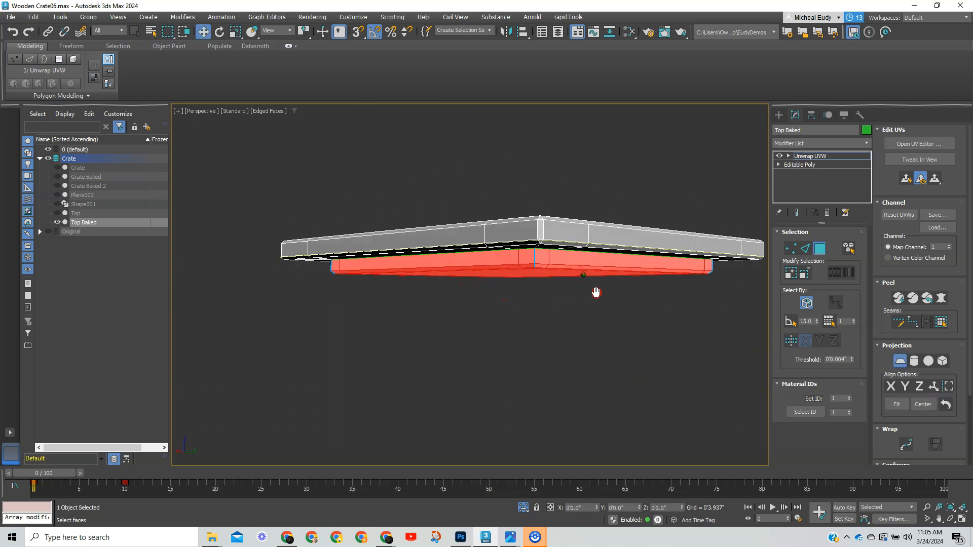
{"action": "left_click", "coordinate": [789, 156]}
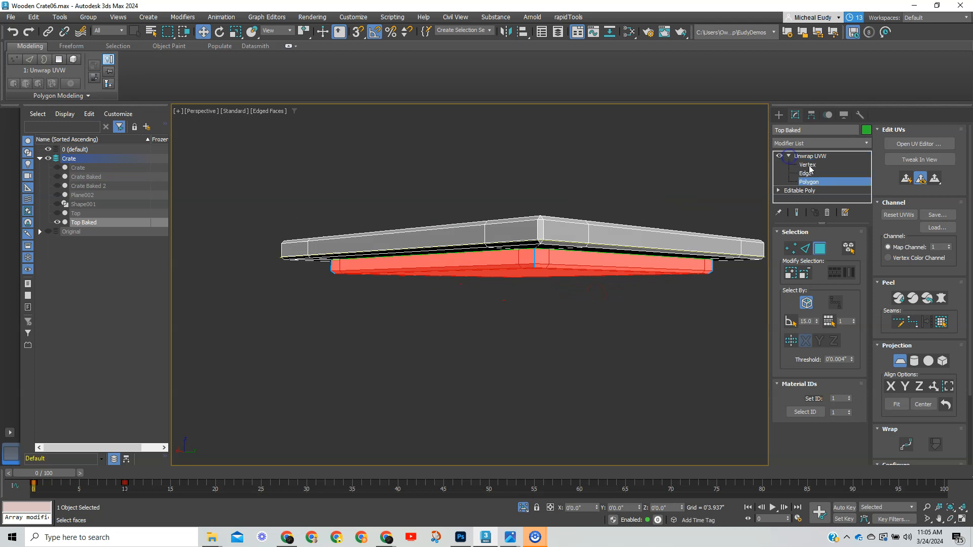
{"action": "scroll", "coordinate": [582, 213], "scroll_direction": "down", "scroll_amount": 4}
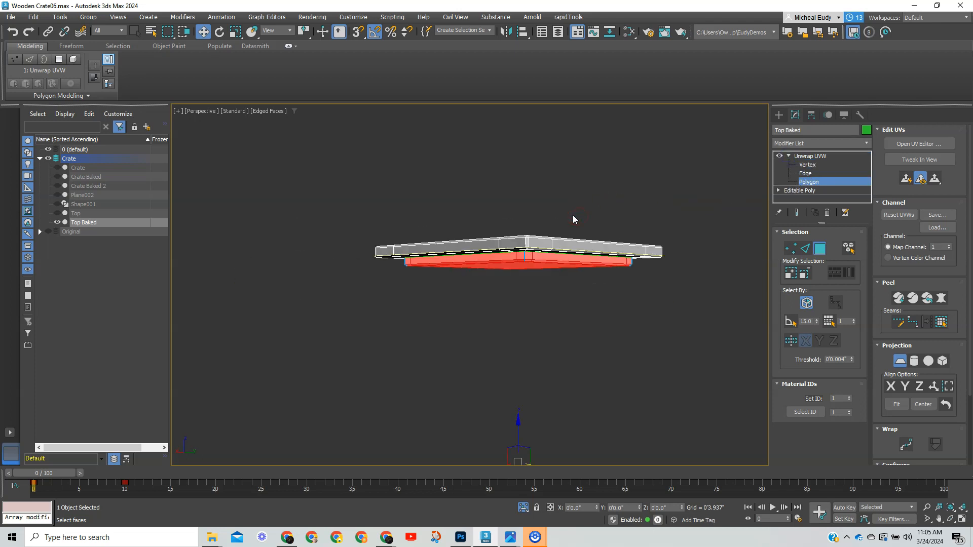
{"action": "left_click_drag", "start_coordinate": [518, 421], "coordinate": [526, 307]}
{"action": "middle_click_drag", "start_coordinate": [522, 232], "coordinate": [540, 196], "text": "alt"}
Step: Open the UV editor for the lid and end the planar mapping mode
{"action": "left_click", "coordinate": [919, 144]}
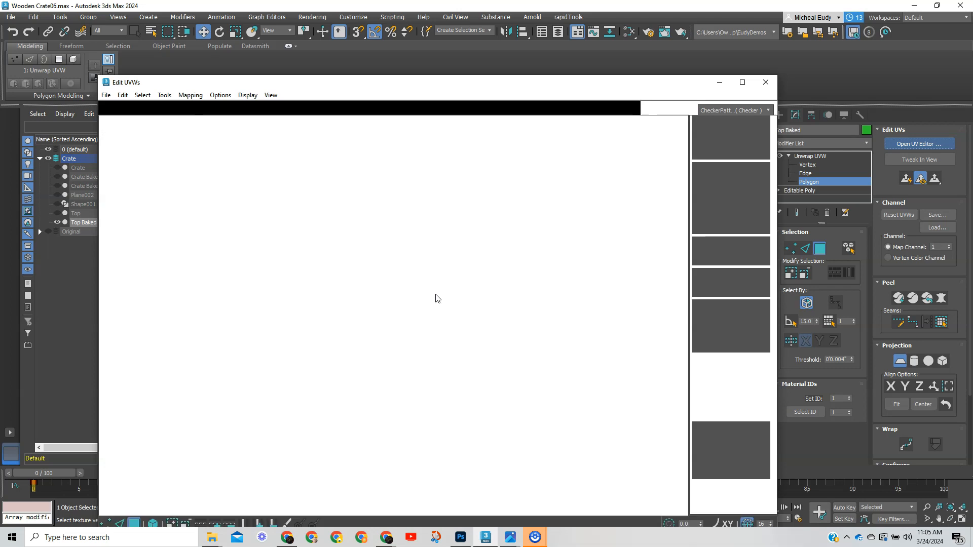
{"action": "scroll", "coordinate": [396, 247], "scroll_direction": "down", "scroll_amount": 5}
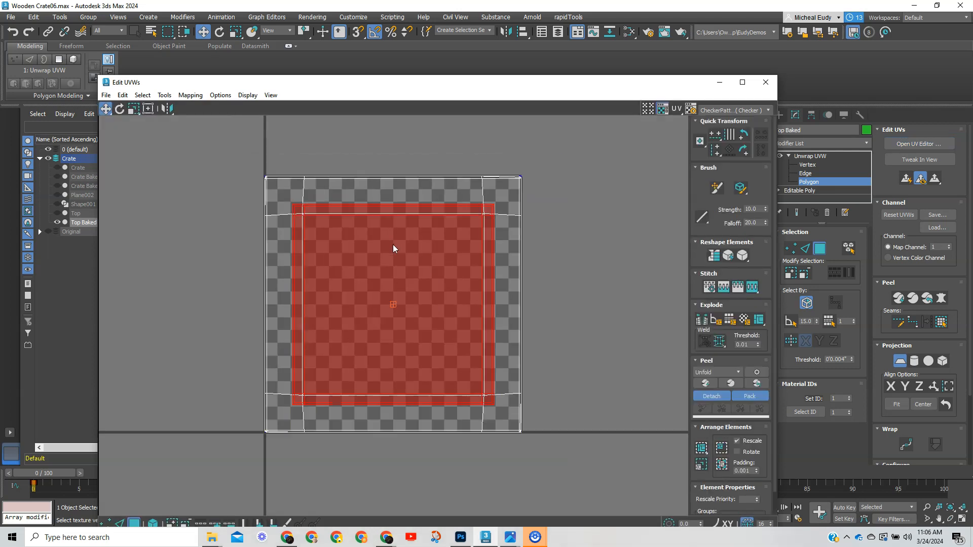
{"action": "left_click", "coordinate": [901, 360]}
{"action": "left_click", "coordinate": [901, 361]}
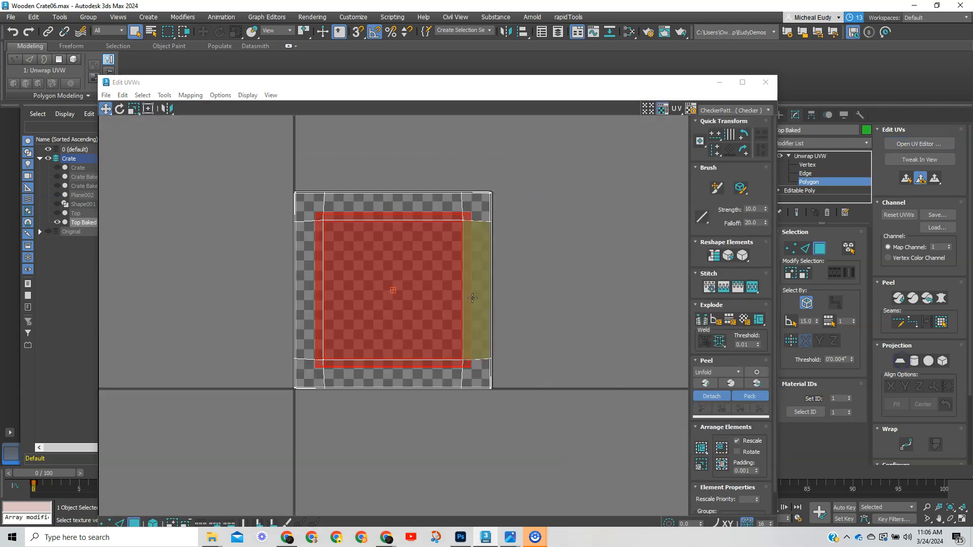
Step: Move the underside panel's UV shell and the outer frame's UVs apart, to opposite sides of the checkered tile
{"action": "left_click_drag", "start_coordinate": [430, 291], "coordinate": [186, 211]}
{"action": "left_click_drag", "start_coordinate": [286, 176], "coordinate": [560, 443]}
{"action": "left_click_drag", "start_coordinate": [460, 372], "coordinate": [727, 356]}
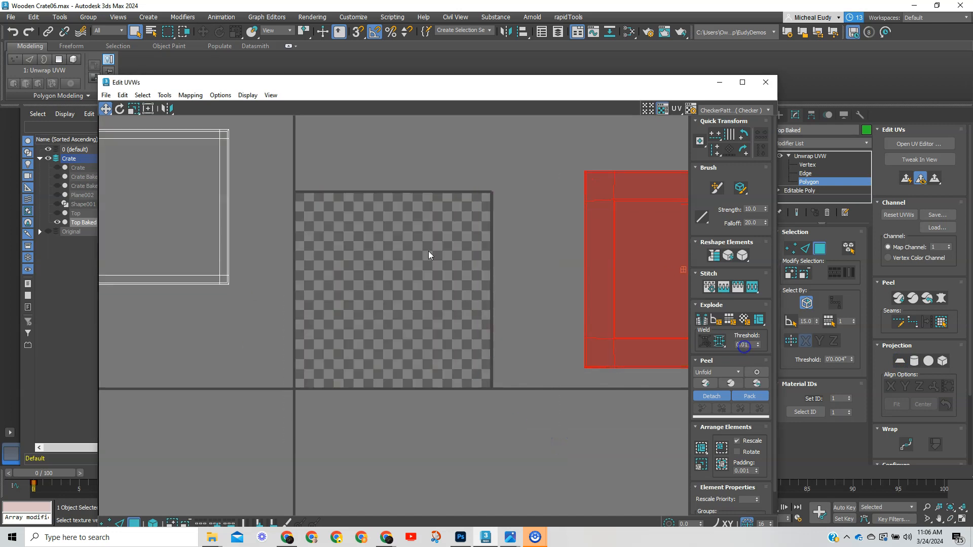
Step: Select all faces of the underside panel's UV shell, including its narrow borders and corners
{"action": "middle_click_drag", "start_coordinate": [241, 220], "coordinate": [404, 267]}
{"action": "left_click", "coordinate": [368, 261]}
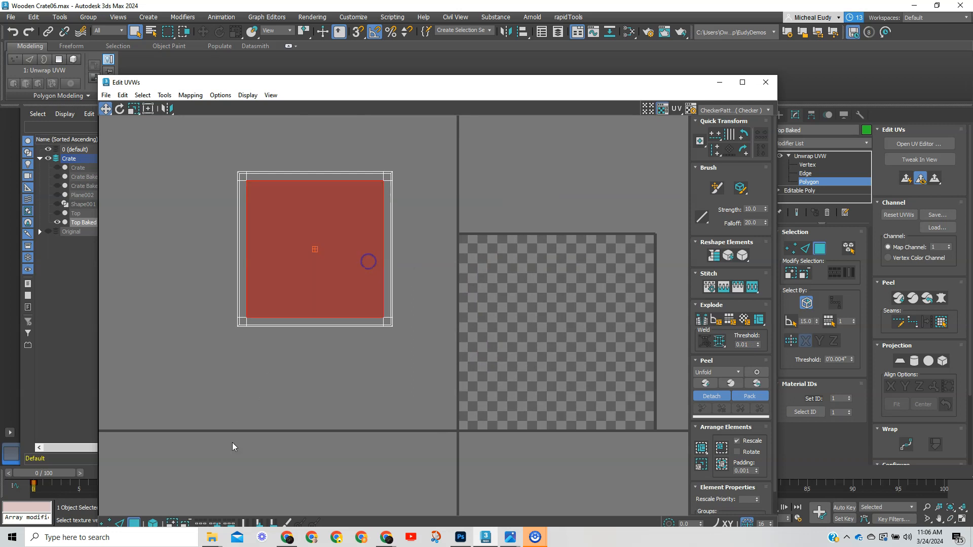
{"action": "left_click_drag", "start_coordinate": [437, 368], "coordinate": [191, 142]}
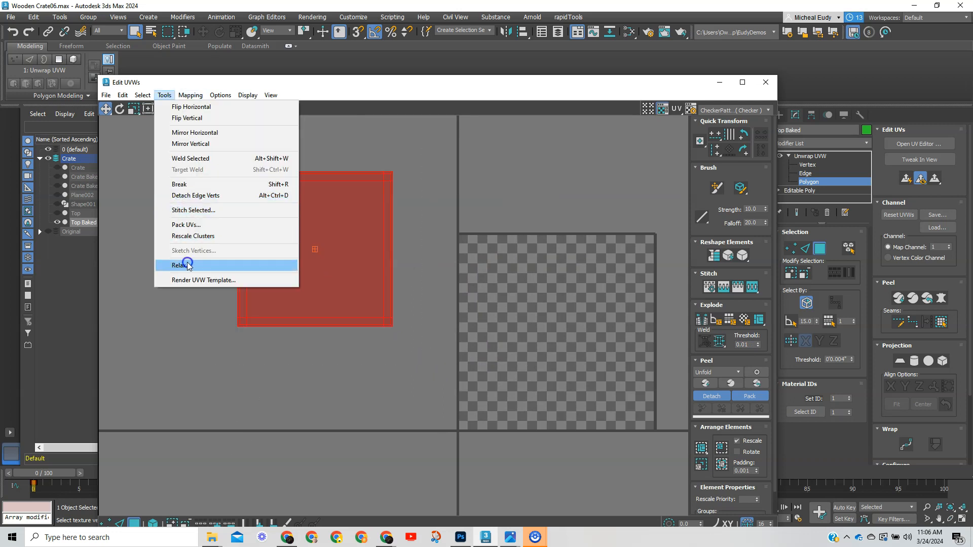
Step: Try to relax the panel's UV shell with Unfold3D Optimize and repeated passes of Relax By Polygon Angles, checking the lid in the viewport
{"action": "left_click", "coordinate": [185, 261]}
{"action": "left_click", "coordinate": [149, 190]}
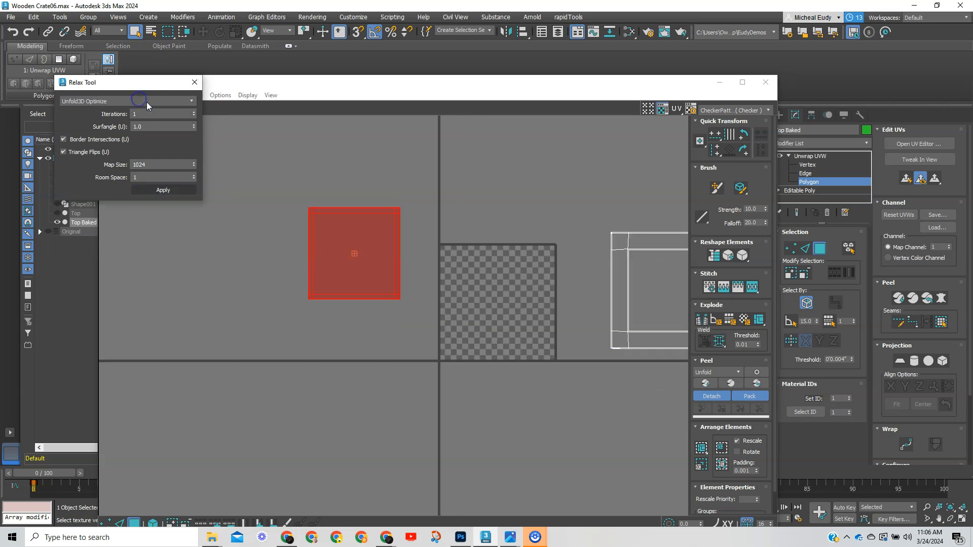
{"action": "left_click", "coordinate": [147, 101]}
{"action": "left_click", "coordinate": [117, 120]}
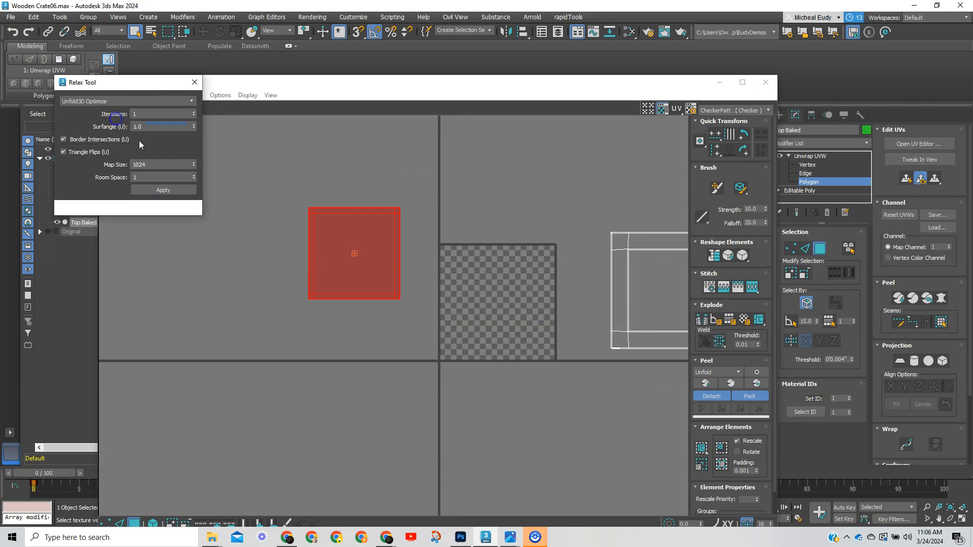
{"action": "left_click", "coordinate": [159, 165]}
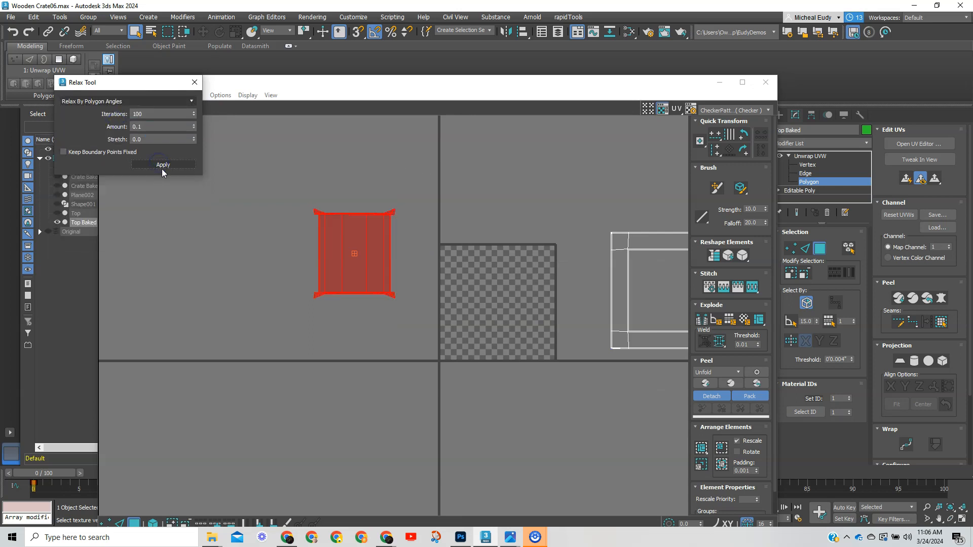
{"action": "left_click", "coordinate": [163, 164]}
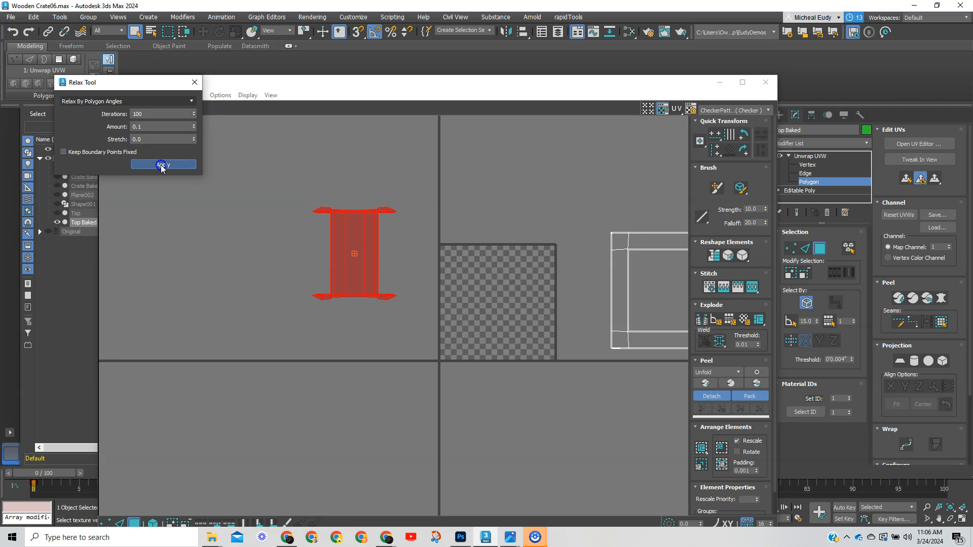
{"action": "left_click", "coordinate": [161, 169]}
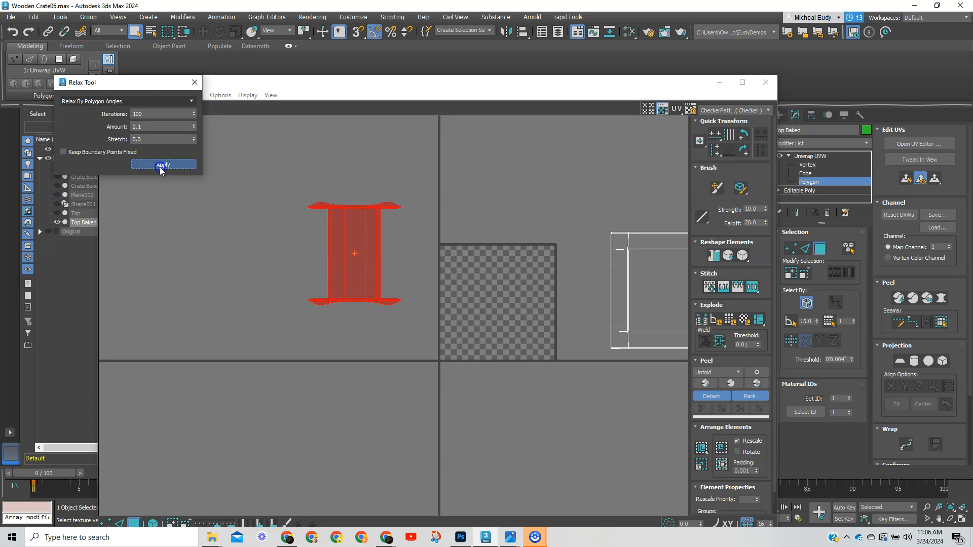
{"action": "left_click", "coordinate": [159, 170]}
{"action": "left_click", "coordinate": [158, 170]}
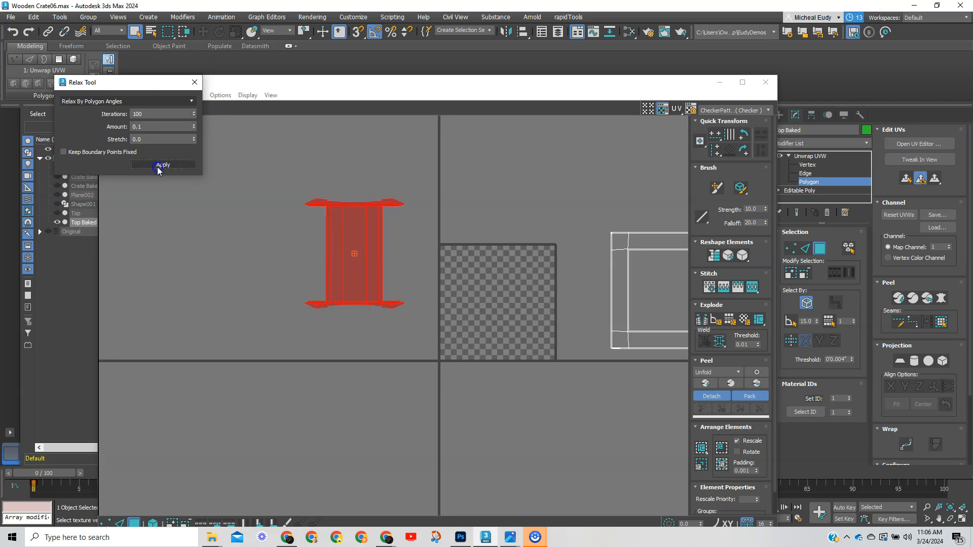
{"action": "left_click", "coordinate": [158, 169]}
{"action": "left_click", "coordinate": [158, 169]}
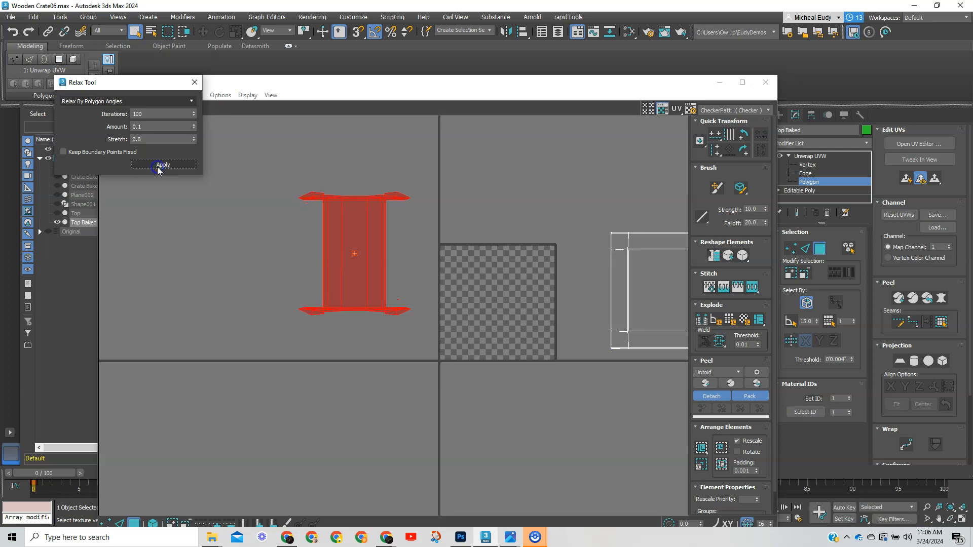
{"action": "left_click", "coordinate": [158, 167]}
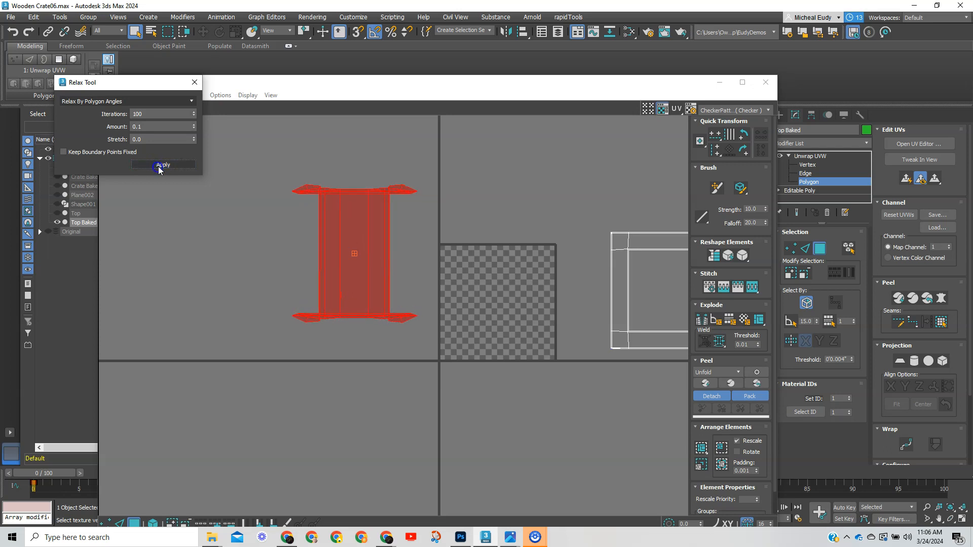
{"action": "left_click_drag", "start_coordinate": [411, 87], "coordinate": [203, 188]}
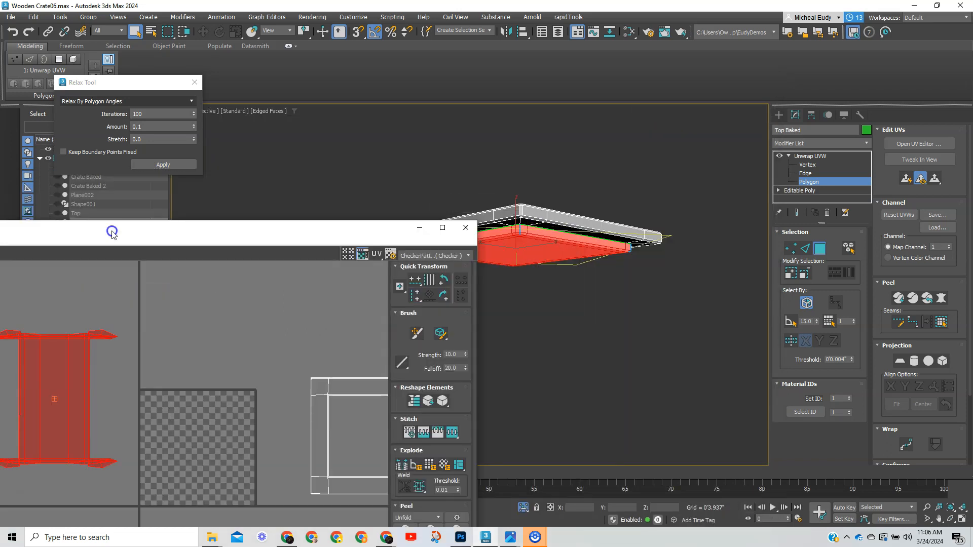
{"action": "left_click_drag", "start_coordinate": [112, 232], "coordinate": [383, 103]}
Step: Quick Peel the panel's UV shell with packing enabled, clear the selection and hide the checker background in the UV editor
{"action": "left_click", "coordinate": [669, 396]}
{"action": "scroll", "coordinate": [432, 283], "scroll_direction": "up", "scroll_amount": 8}
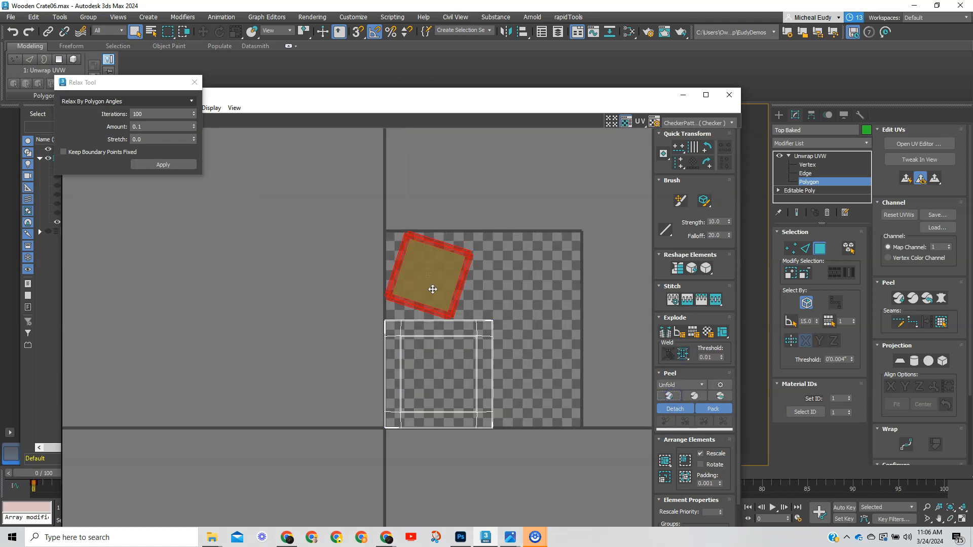
{"action": "left_click", "coordinate": [568, 289]}
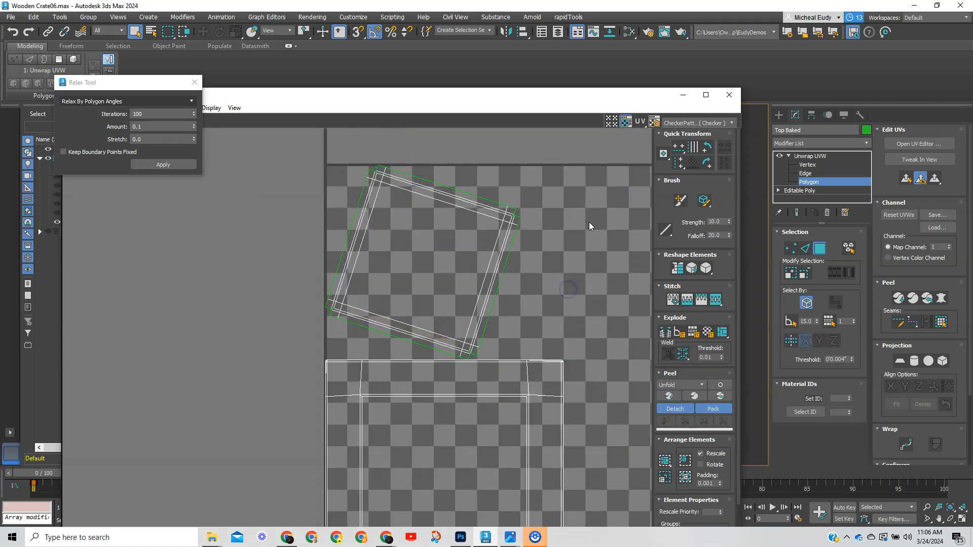
{"action": "left_click", "coordinate": [625, 123]}
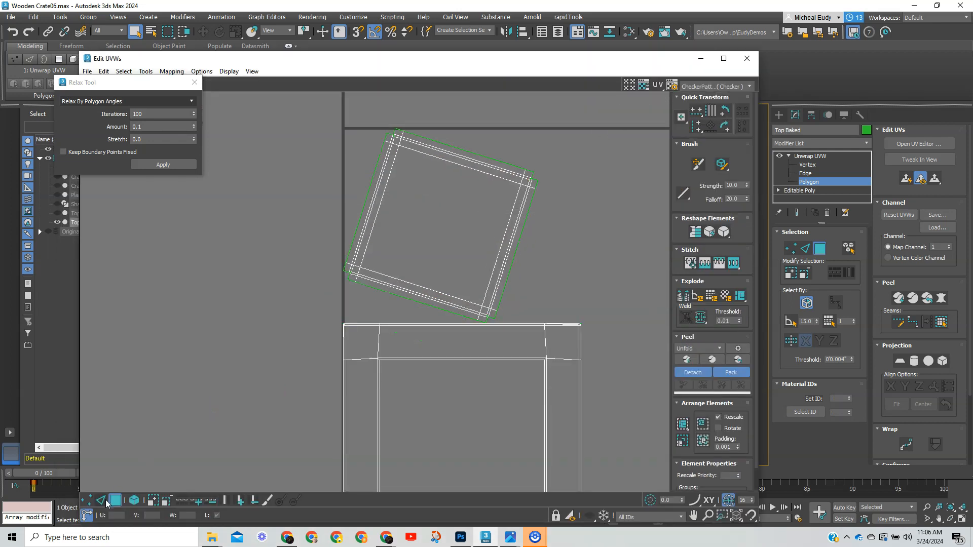
Step: Align the tilted panel UV shell to one of its long outer edges, and clear the edge selection
{"action": "left_click", "coordinate": [100, 501]}
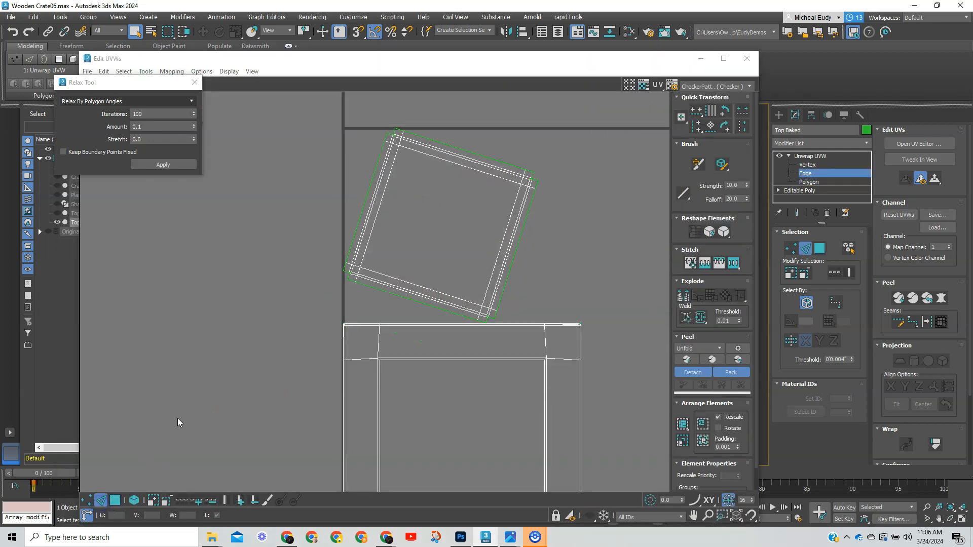
{"action": "left_click", "coordinate": [510, 268]}
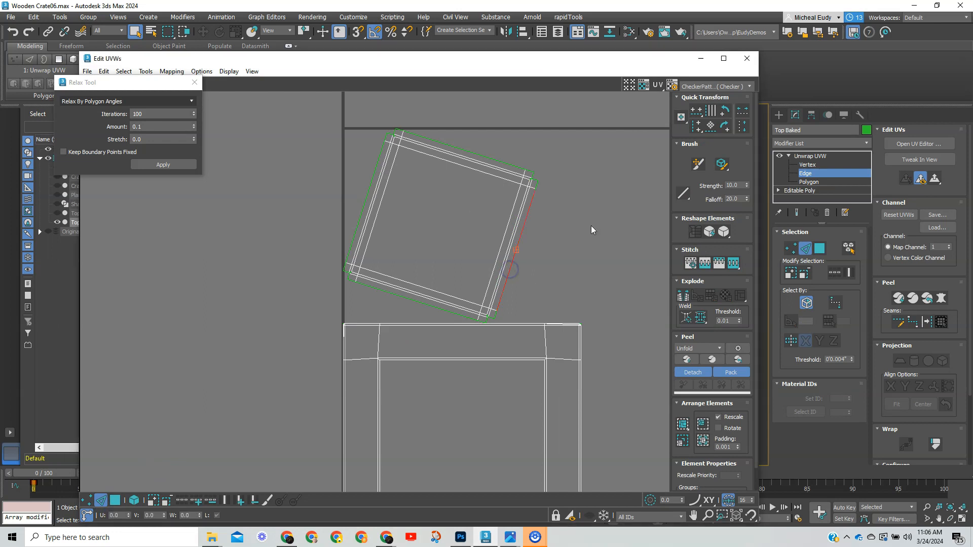
{"action": "left_click", "coordinate": [710, 126]}
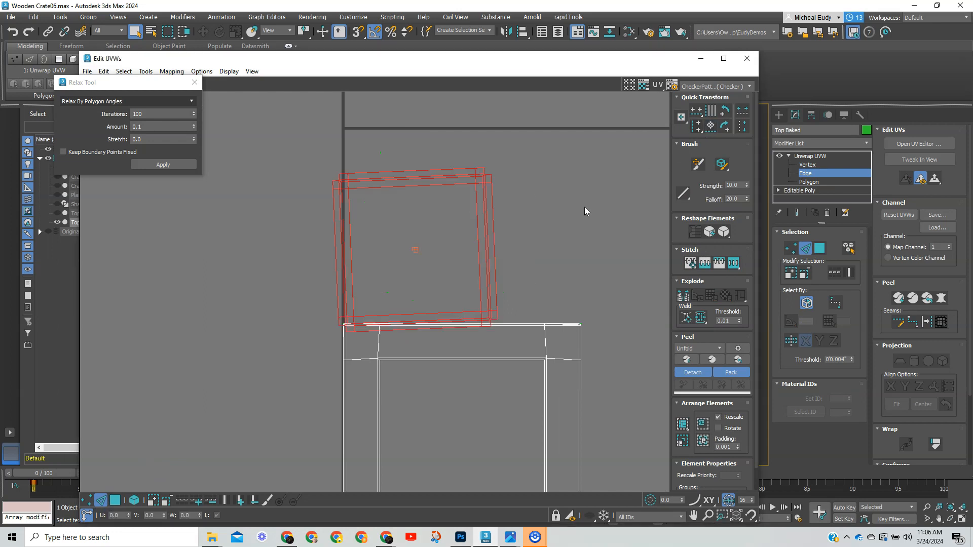
{"action": "left_click", "coordinate": [590, 239]}
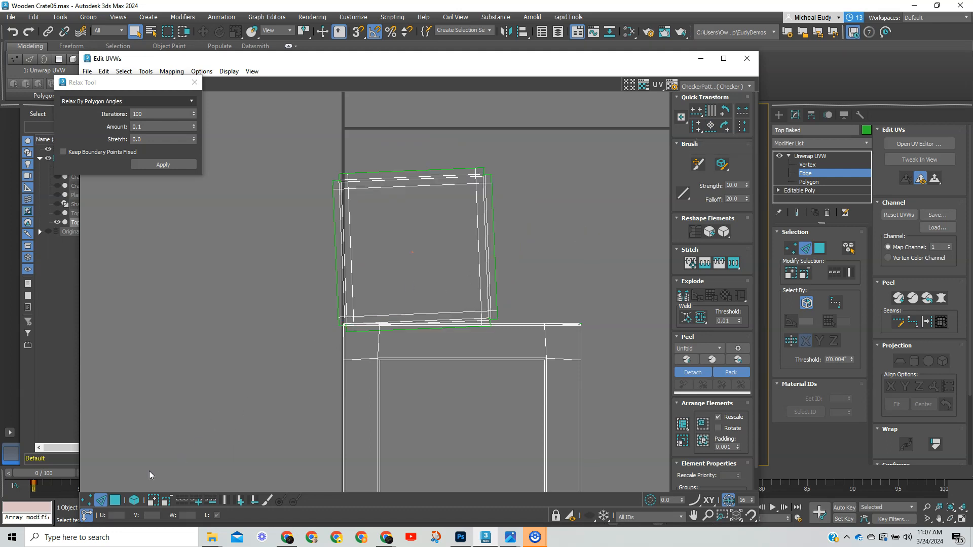
Step: Turn on element selection, select the whole panel UV shell as polygons and rotate it to straighten it
{"action": "left_click", "coordinate": [131, 501]}
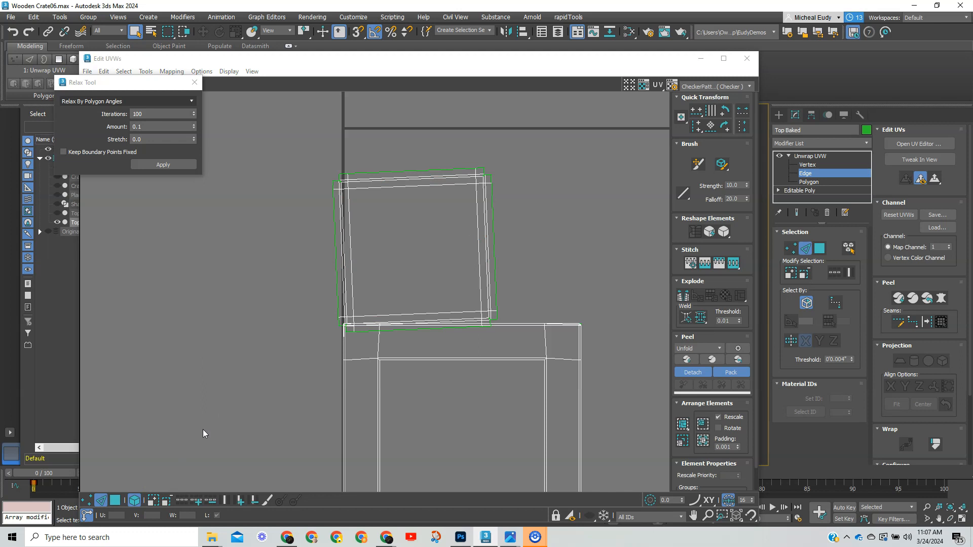
{"action": "left_click", "coordinate": [115, 500]}
{"action": "left_click", "coordinate": [388, 241]}
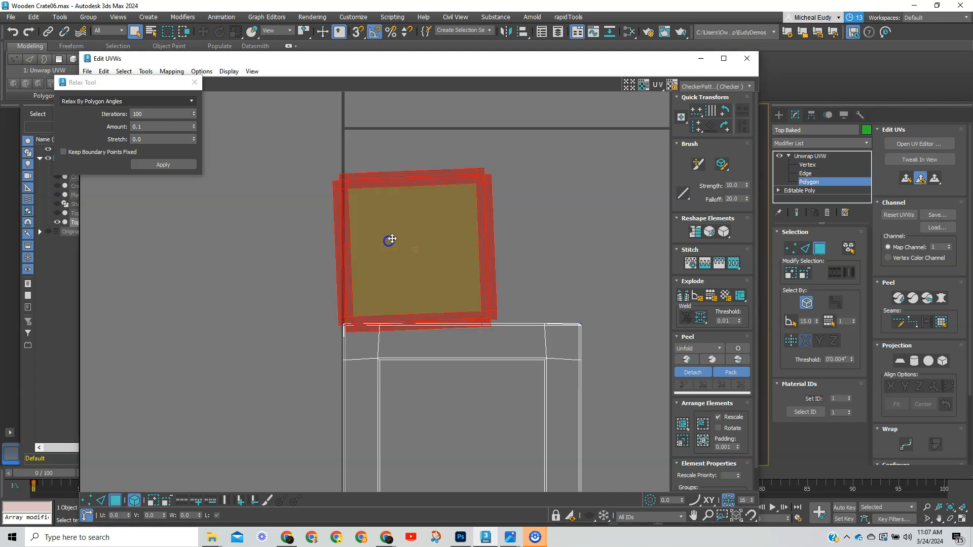
{"action": "right_click", "coordinate": [414, 238]}
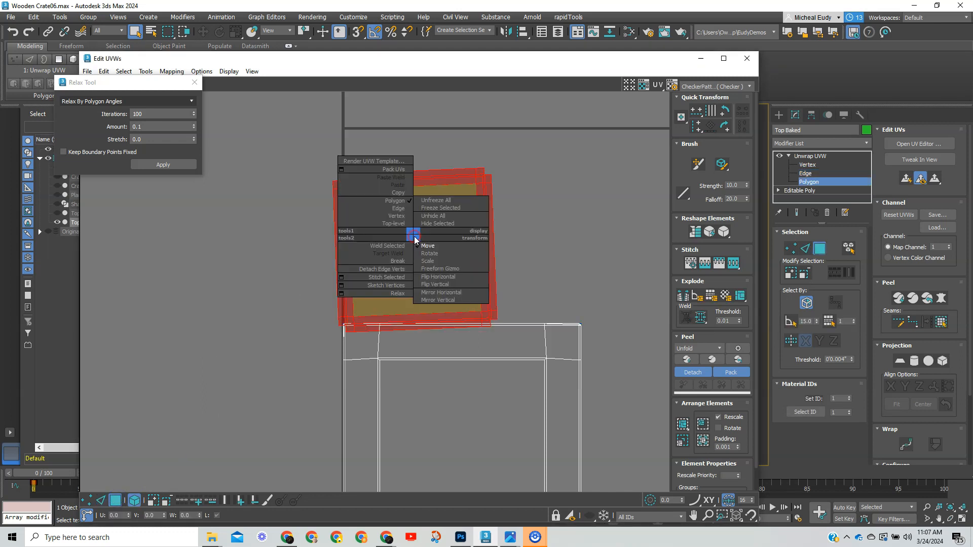
{"action": "left_click", "coordinate": [448, 253]}
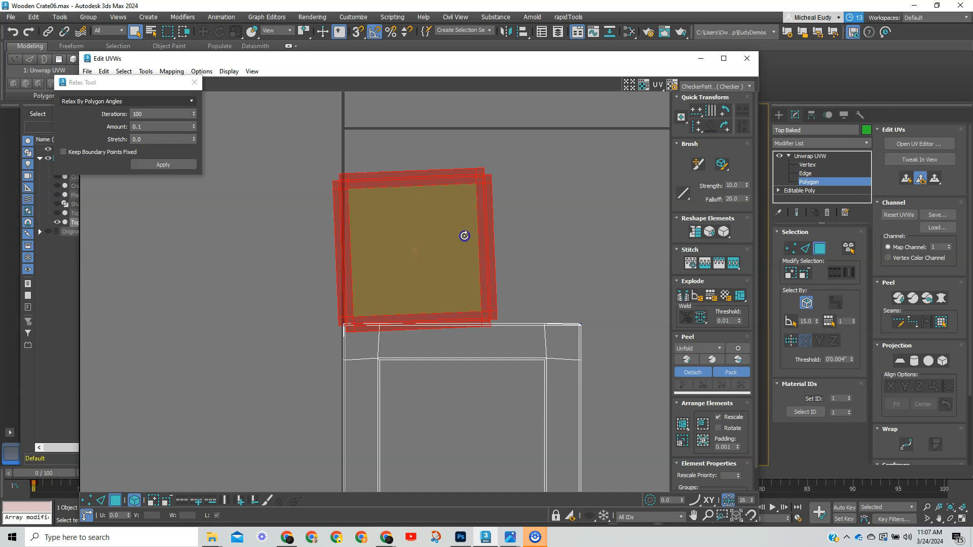
Step: Rotate the small square UV shell until its edges run straight horizontally and vertically, keeping polygon selection mode active
{"action": "left_click_drag", "start_coordinate": [464, 237], "coordinate": [448, 251]}
{"action": "left_click", "coordinate": [594, 289]}
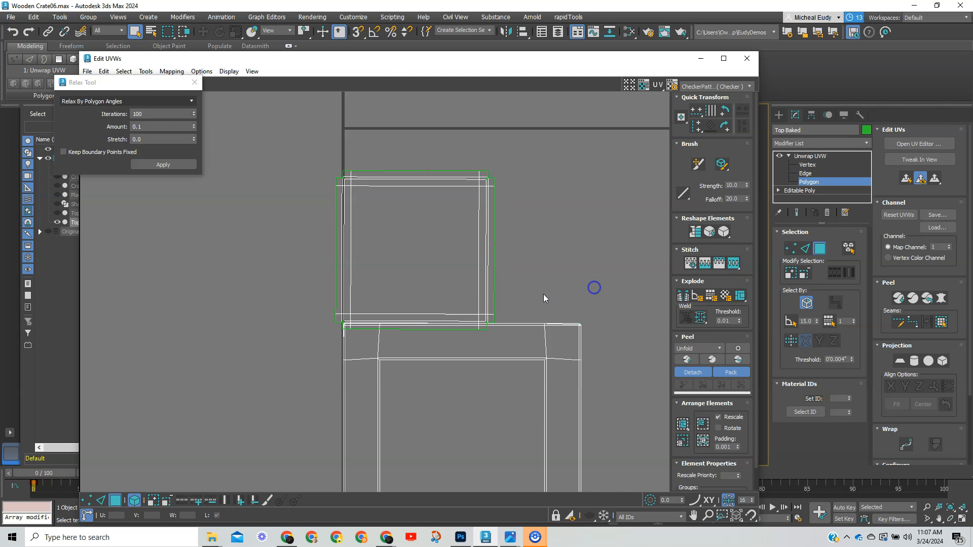
{"action": "left_click", "coordinate": [102, 501]}
{"action": "left_click", "coordinate": [435, 347]}
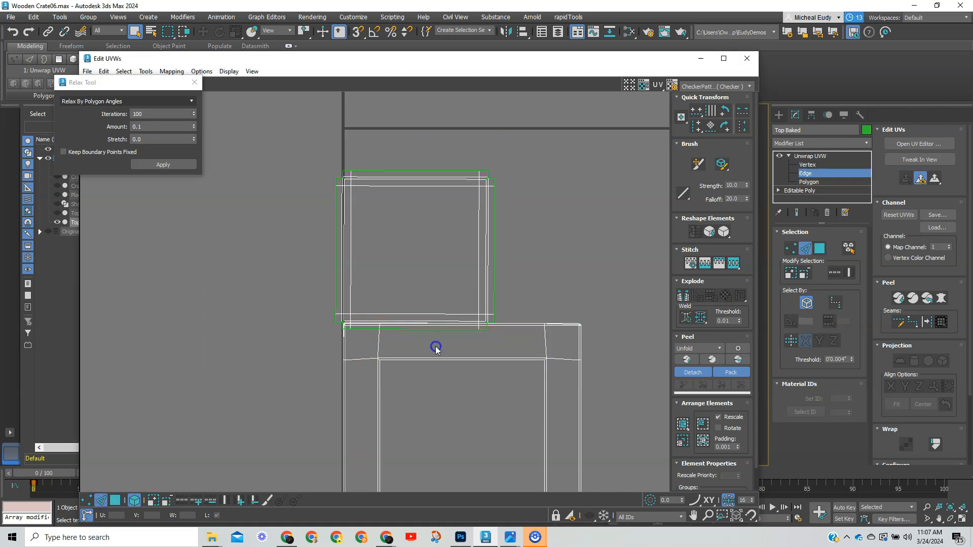
{"action": "left_click", "coordinate": [532, 271]}
{"action": "left_click", "coordinate": [116, 500]}
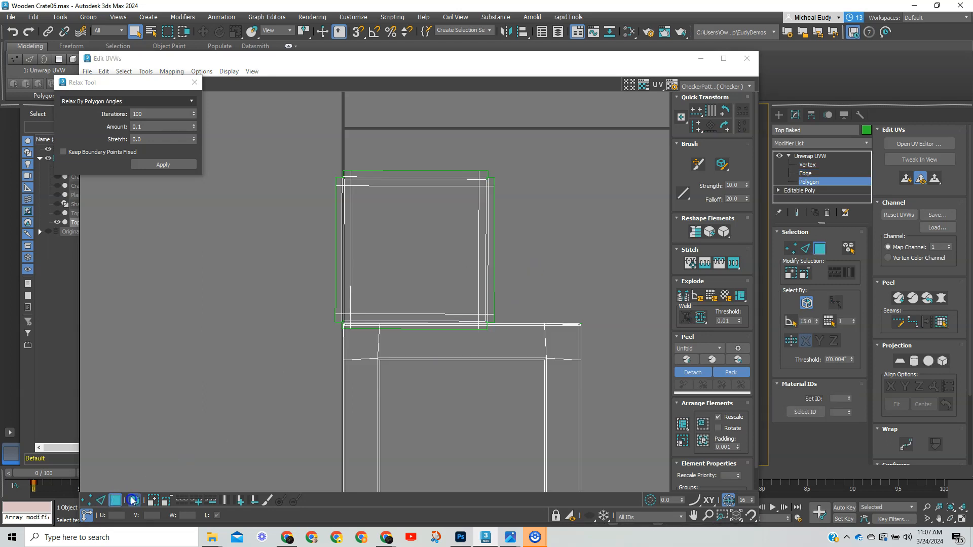
Step: Move the small square UV shell away from the large frame shell into the empty space to its left
{"action": "left_click", "coordinate": [338, 287]}
{"action": "left_click_drag", "start_coordinate": [439, 265], "coordinate": [316, 288]}
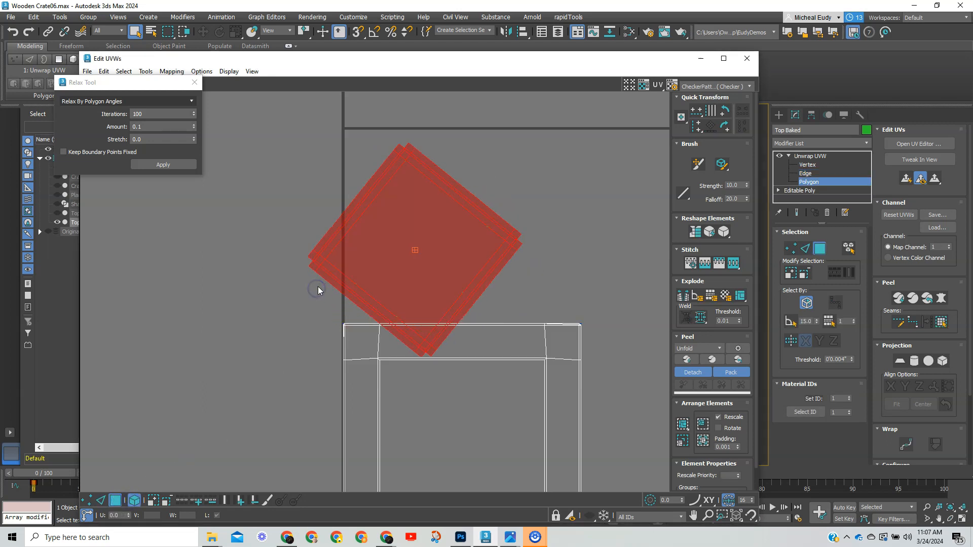
{"action": "key", "text": "ctrl+z"}
{"action": "right_click", "coordinate": [408, 263]}
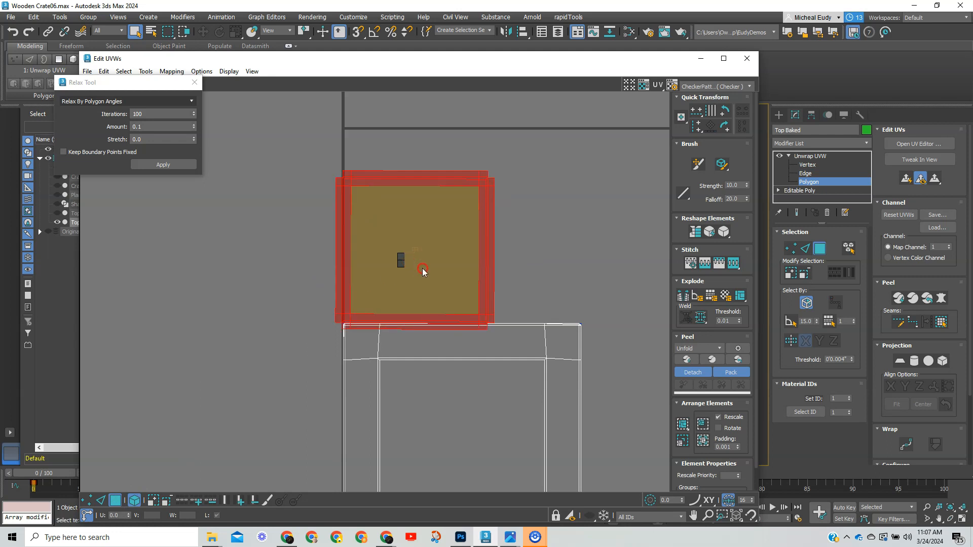
{"action": "left_click", "coordinate": [424, 272]}
{"action": "left_click_drag", "start_coordinate": [441, 250], "coordinate": [252, 291]}
Step: Select the vertical edges of the small square UV shell and extend the selection to full edge loops
{"action": "left_click", "coordinate": [101, 501]}
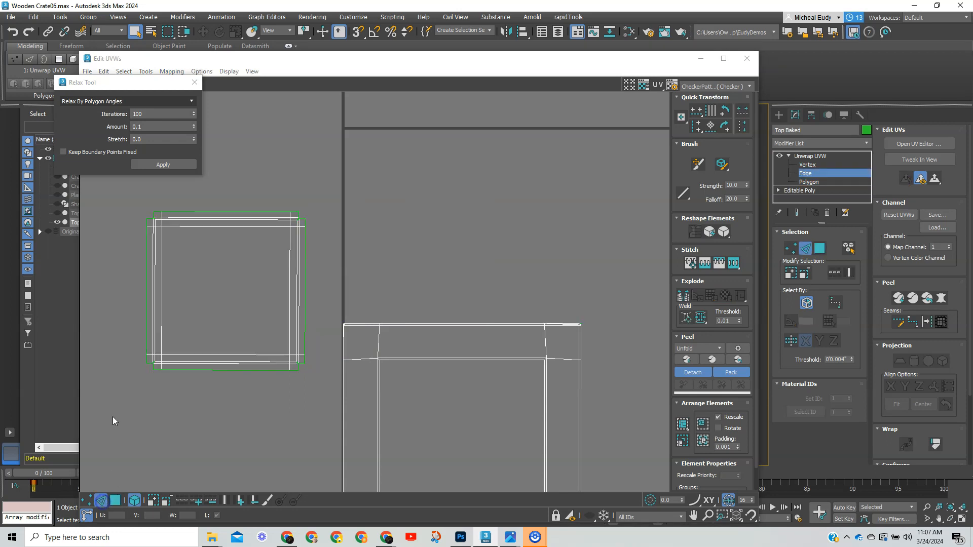
{"action": "left_click_drag", "start_coordinate": [96, 293], "coordinate": [358, 304]}
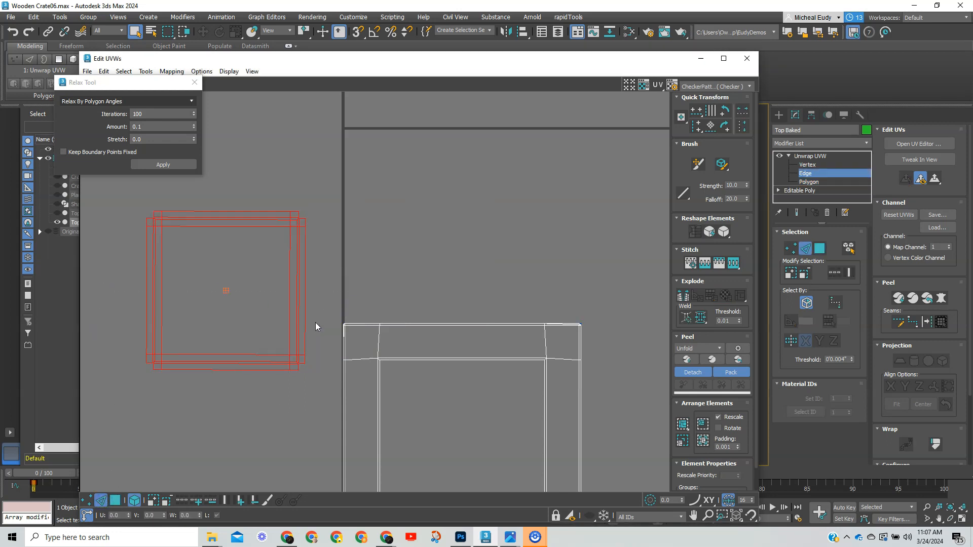
{"action": "left_click_drag", "start_coordinate": [109, 278], "coordinate": [346, 276]}
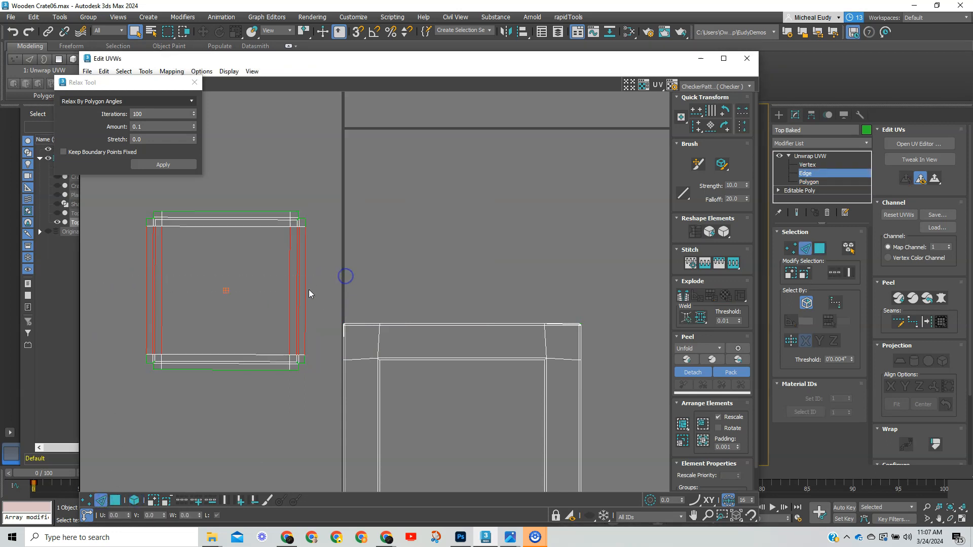
{"action": "left_click", "coordinate": [187, 500]}
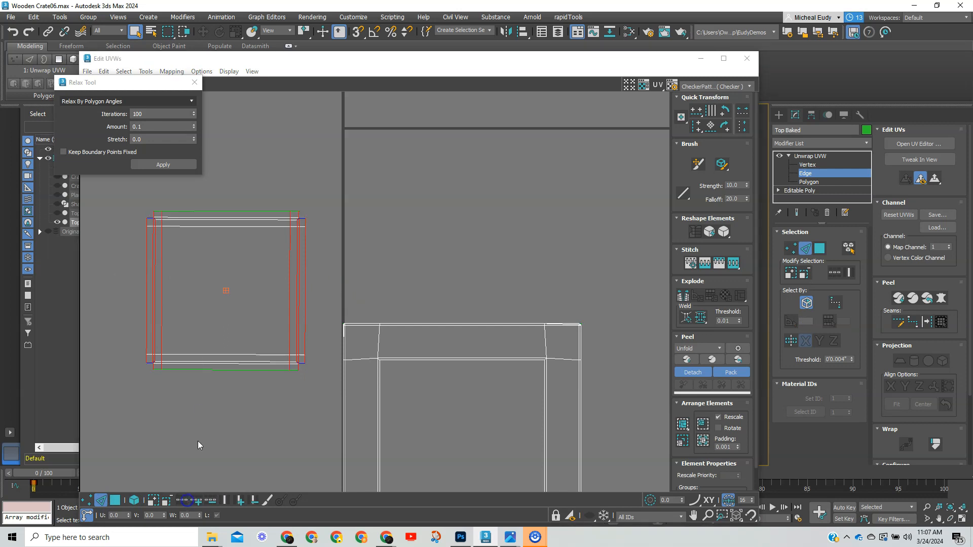
Step: Remove the short diagonal edges at the shell's two upper corners from the vertical edge selection
{"action": "scroll", "coordinate": [218, 236], "scroll_direction": "up", "scroll_amount": 5}
{"action": "middle_click_drag", "start_coordinate": [267, 239], "coordinate": [614, 315]}
{"action": "scroll", "coordinate": [556, 289], "scroll_direction": "up", "scroll_amount": 2}
{"action": "scroll", "coordinate": [556, 293], "scroll_direction": "up", "scroll_amount": 1}
{"action": "scroll", "coordinate": [592, 361], "scroll_direction": "up", "scroll_amount": 2}
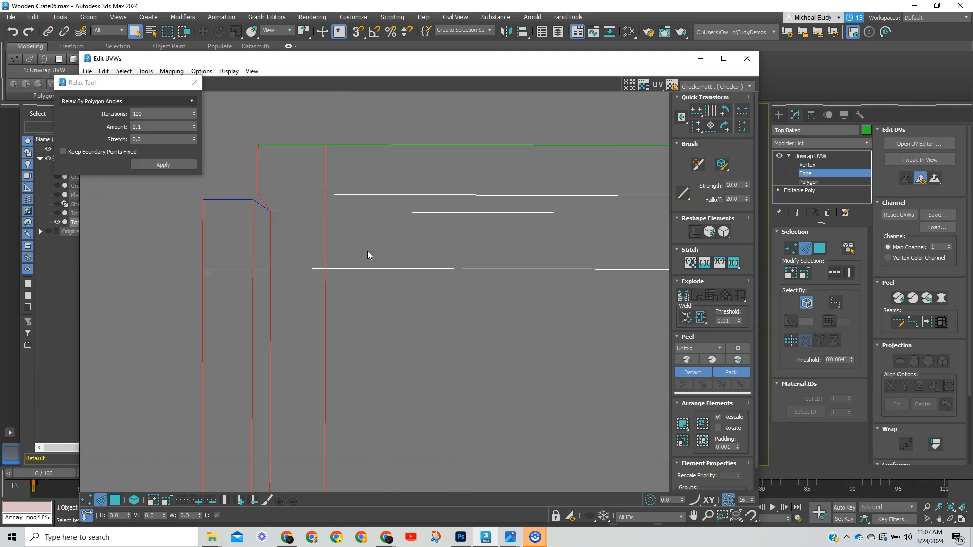
{"action": "left_click", "coordinate": [264, 201], "text": "alt"}
{"action": "scroll", "coordinate": [557, 302], "scroll_direction": "down", "scroll_amount": 2}
{"action": "middle_click_drag", "start_coordinate": [586, 324], "coordinate": [123, 287]}
{"action": "middle_click_drag", "start_coordinate": [541, 249], "coordinate": [374, 269]}
{"action": "scroll", "coordinate": [518, 235], "scroll_direction": "up", "scroll_amount": 1}
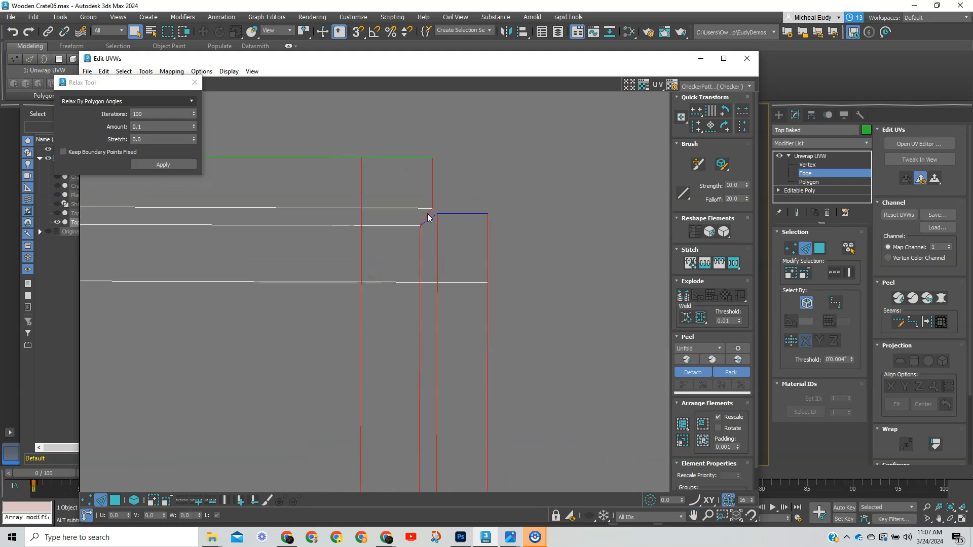
Step: Deselect the short diagonal edges at the shell's two lower corners and straighten the remaining vertical edges with the in-place align tool
{"action": "scroll", "coordinate": [303, 362], "scroll_direction": "down", "scroll_amount": 4}
{"action": "scroll", "coordinate": [350, 335], "scroll_direction": "down", "scroll_amount": 1}
{"action": "middle_click_drag", "start_coordinate": [334, 367], "coordinate": [480, 148]}
{"action": "scroll", "coordinate": [410, 243], "scroll_direction": "up", "scroll_amount": 1}
{"action": "middle_click_drag", "start_coordinate": [410, 243], "coordinate": [436, 167]}
{"action": "scroll", "coordinate": [513, 216], "scroll_direction": "up", "scroll_amount": 1}
{"action": "scroll", "coordinate": [509, 213], "scroll_direction": "up", "scroll_amount": 1}
{"action": "middle_click_drag", "start_coordinate": [492, 193], "coordinate": [238, 110]}
{"action": "scroll", "coordinate": [501, 323], "scroll_direction": "up", "scroll_amount": 1}
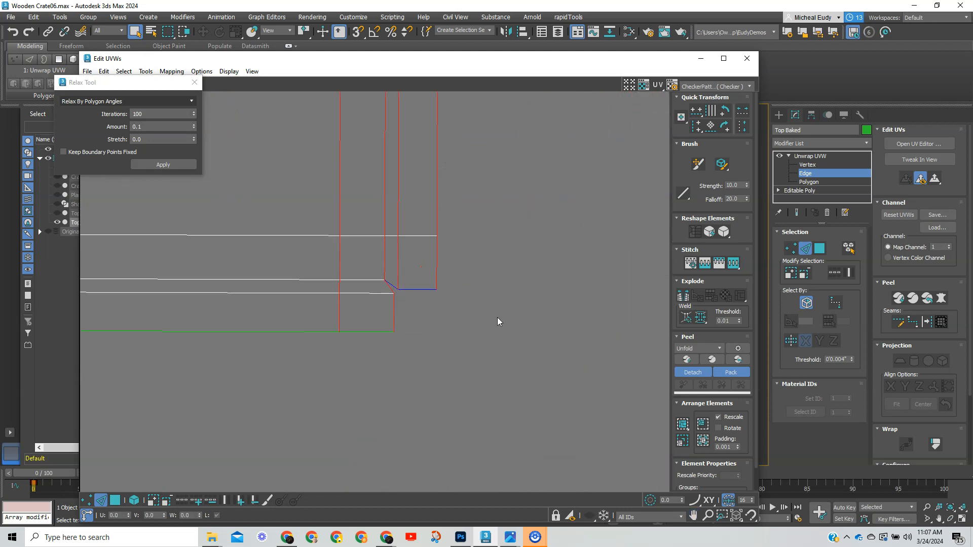
{"action": "middle_click_drag", "start_coordinate": [471, 251], "coordinate": [314, 282]}
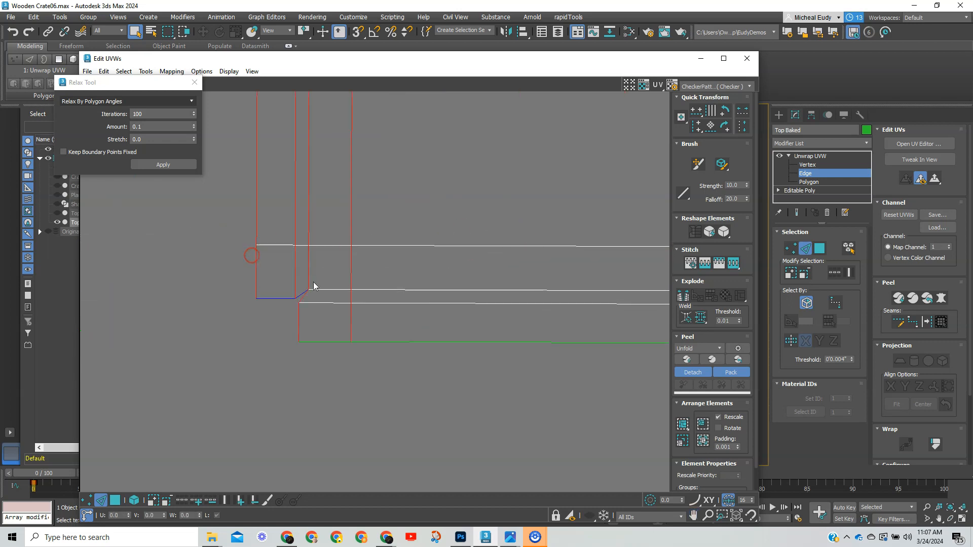
{"action": "left_click", "coordinate": [305, 296]}
{"action": "left_click", "coordinate": [698, 126]}
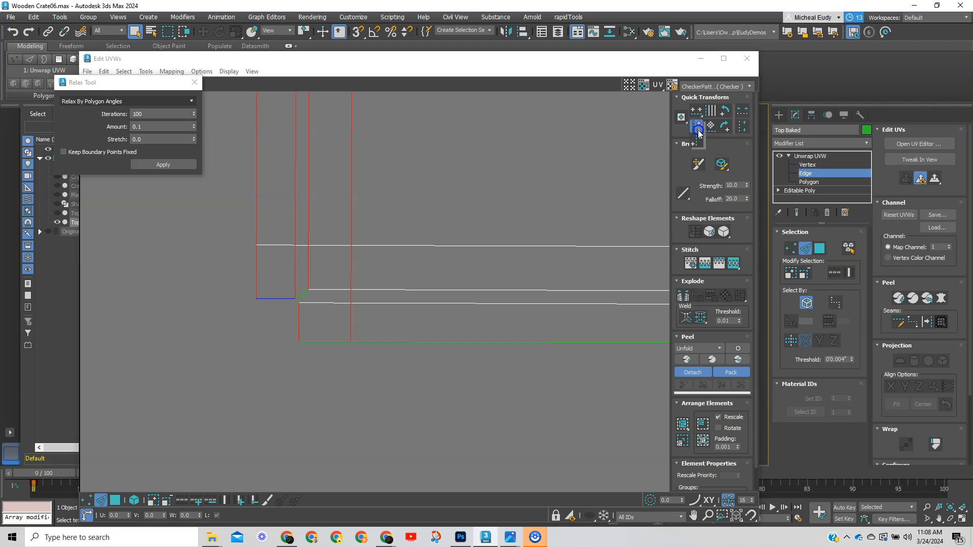
Step: Select the shell's horizontal edges as full loops and deselect the short diagonal edge at its lower-left corner
{"action": "scroll", "coordinate": [438, 287], "scroll_direction": "down", "scroll_amount": 8}
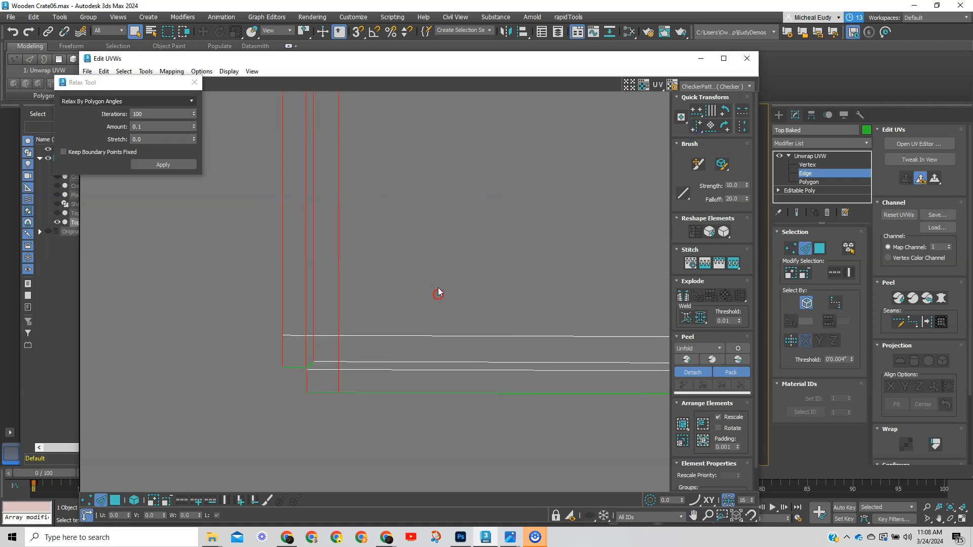
{"action": "left_click_drag", "start_coordinate": [424, 174], "coordinate": [445, 394]}
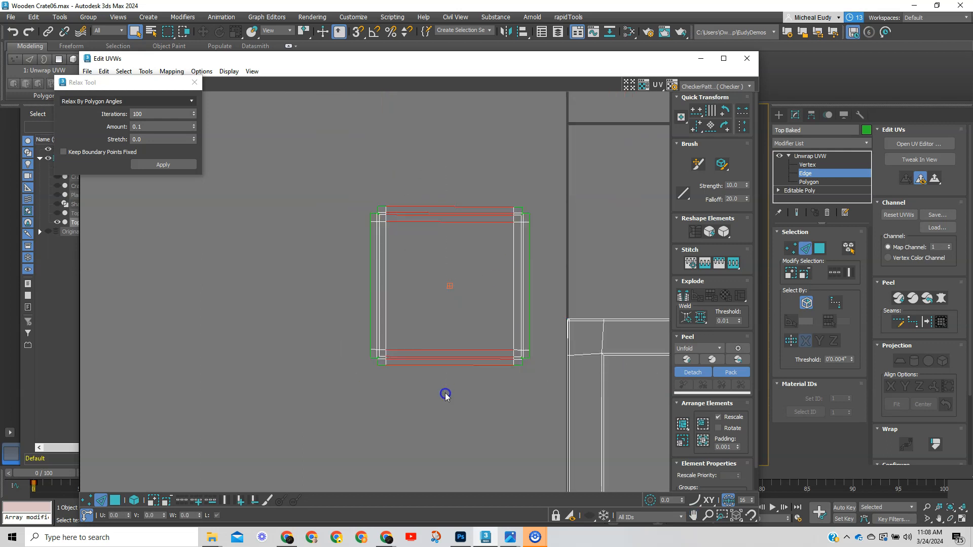
{"action": "scroll", "coordinate": [394, 345], "scroll_direction": "up", "scroll_amount": 10}
{"action": "scroll", "coordinate": [347, 357], "scroll_direction": "up", "scroll_amount": 4}
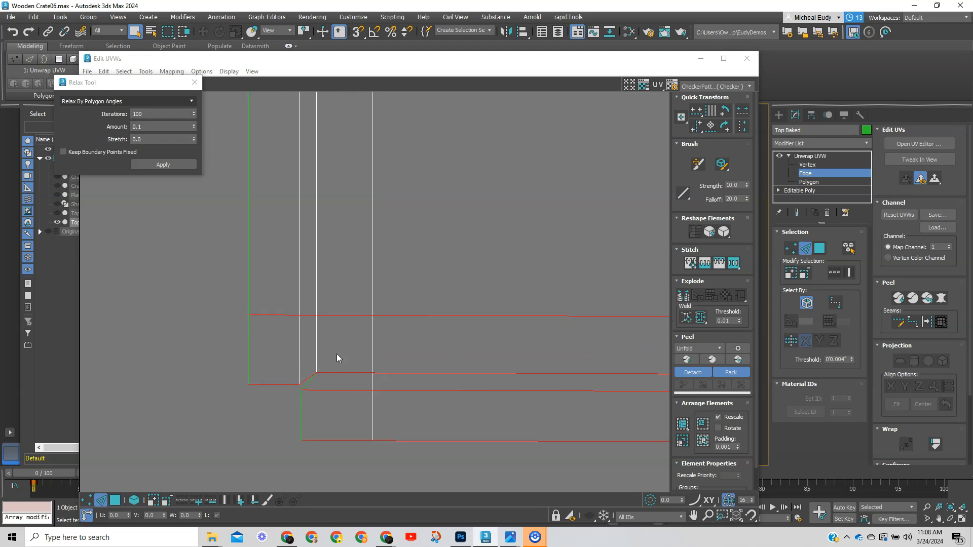
{"action": "left_click", "coordinate": [302, 377], "text": "alt"}
{"action": "left_click", "coordinate": [302, 378], "text": "alt"}
Step: Remove the diagonal edges at the shell's two upper corners from the horizontal edge selection
{"action": "scroll", "coordinate": [466, 263], "scroll_direction": "down", "scroll_amount": 4}
{"action": "middle_click_drag", "start_coordinate": [537, 215], "coordinate": [398, 385]}
{"action": "scroll", "coordinate": [422, 136], "scroll_direction": "down", "scroll_amount": 1}
{"action": "middle_click_drag", "start_coordinate": [418, 133], "coordinate": [435, 406]}
{"action": "middle_click_drag", "start_coordinate": [409, 194], "coordinate": [411, 331]}
{"action": "scroll", "coordinate": [412, 342], "scroll_direction": "up", "scroll_amount": 3}
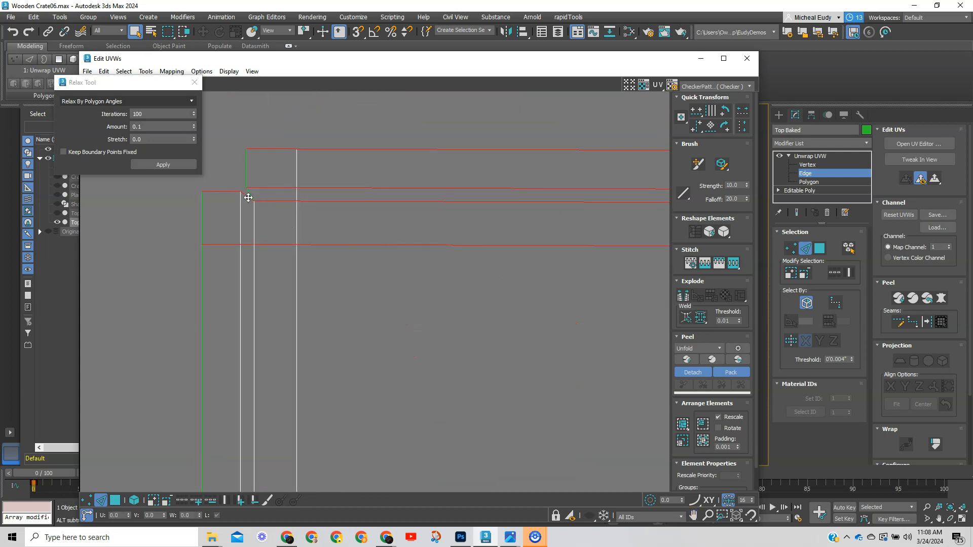
{"action": "mouse_move", "coordinate": [649, 293]}
{"action": "middle_mouse_down"}
{"action": "mouse_move", "coordinate": [241, 300]}
{"action": "mouse_move", "coordinate": [265, 301]}
{"action": "middle_mouse_up"}
{"action": "left_click", "coordinate": [498, 214]}
Step: Deselect the diagonal edge at the shell's lower-right corner and align the selected horizontal edges straight
{"action": "scroll", "coordinate": [393, 435], "scroll_direction": "down", "scroll_amount": 1}
{"action": "middle_click_drag", "start_coordinate": [396, 449], "coordinate": [449, 257]}
{"action": "scroll", "coordinate": [422, 336], "scroll_direction": "down", "scroll_amount": 1}
{"action": "middle_click_drag", "start_coordinate": [422, 439], "coordinate": [419, 219]}
{"action": "scroll", "coordinate": [418, 177], "scroll_direction": "down", "scroll_amount": 1}
{"action": "scroll", "coordinate": [454, 262], "scroll_direction": "up", "scroll_amount": 3}
{"action": "scroll", "coordinate": [473, 255], "scroll_direction": "up", "scroll_amount": 1}
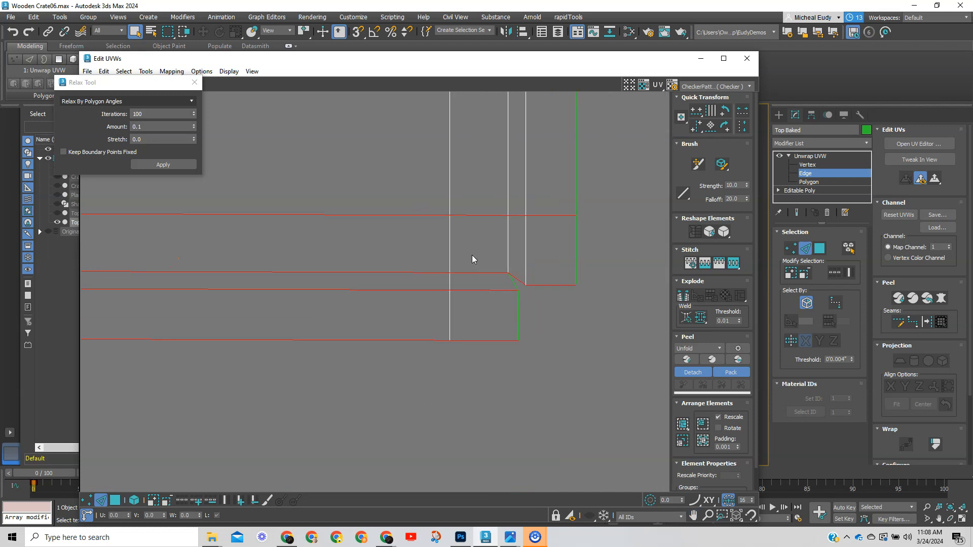
{"action": "left_click", "coordinate": [520, 281]}
{"action": "left_click", "coordinate": [694, 118]}
{"action": "left_click", "coordinate": [697, 125]}
Step: Select the straightened square shell as polygons and move it farther left, outside the UV tile
{"action": "scroll", "coordinate": [338, 187], "scroll_direction": "down", "scroll_amount": 10}
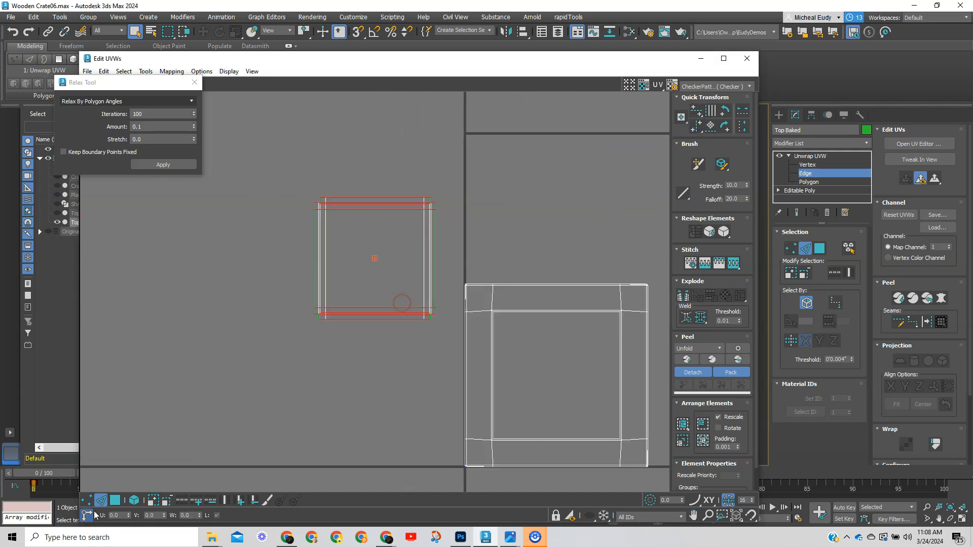
{"action": "left_click", "coordinate": [115, 500]}
{"action": "left_click", "coordinate": [308, 402]}
{"action": "left_click", "coordinate": [381, 273]}
{"action": "left_click_drag", "start_coordinate": [392, 265], "coordinate": [239, 278]}
Step: Move the large frame UV shell up and to the right, outside the UV tile
{"action": "middle_click_drag", "start_coordinate": [602, 211], "coordinate": [508, 168]}
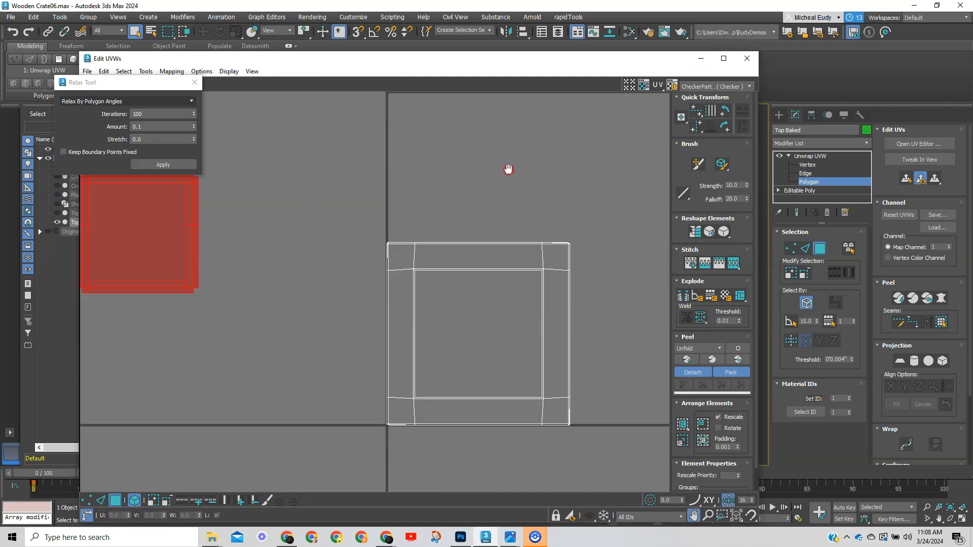
{"action": "left_click", "coordinate": [562, 391]}
{"action": "left_click_drag", "start_coordinate": [562, 390], "coordinate": [575, 314]}
{"action": "scroll", "coordinate": [557, 309], "scroll_direction": "down", "scroll_amount": 6}
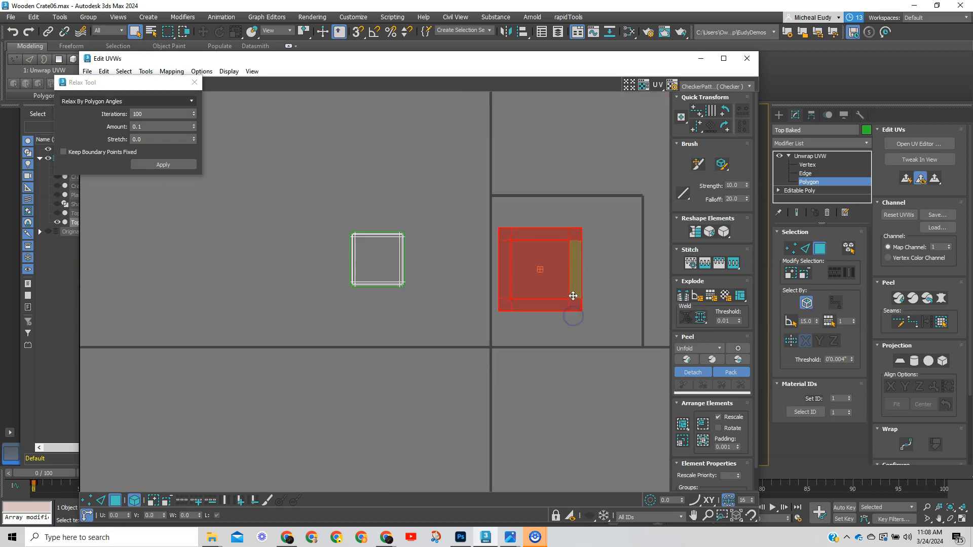
{"action": "middle_click_drag", "start_coordinate": [532, 323], "coordinate": [388, 378]}
{"action": "left_click_drag", "start_coordinate": [427, 344], "coordinate": [525, 203]}
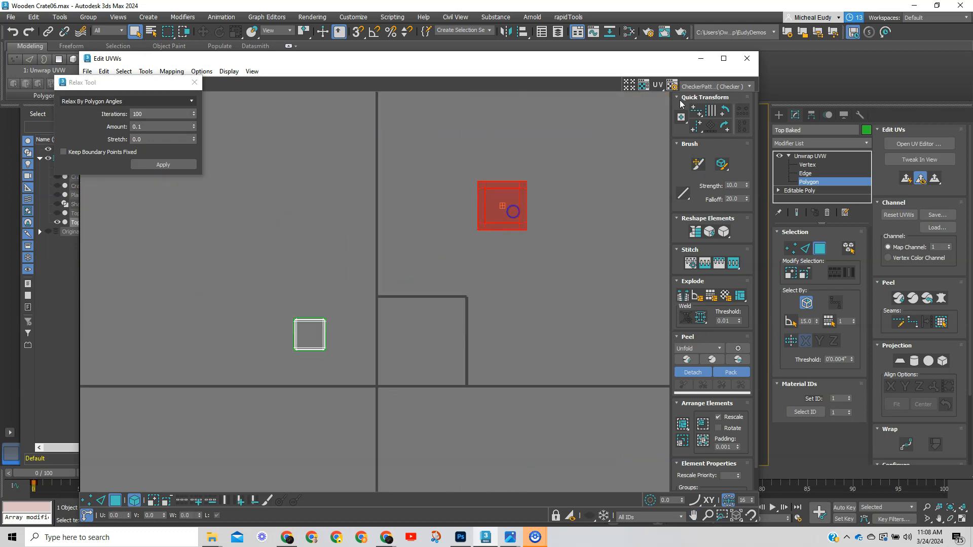
Step: Minimize the UV editor and examine a corner of the crate top from above and from its underside
{"action": "left_click", "coordinate": [701, 58]}
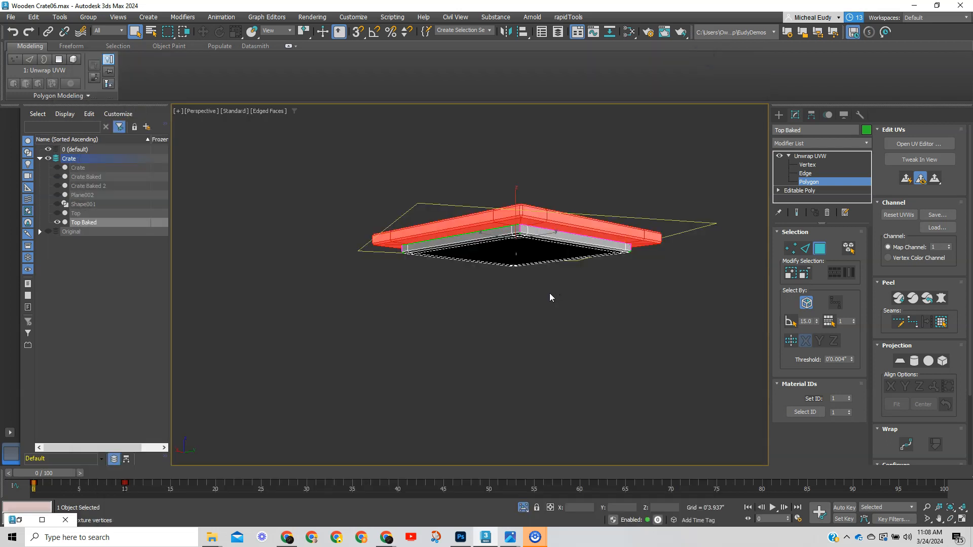
{"action": "scroll", "coordinate": [507, 221], "scroll_direction": "up", "scroll_amount": 4}
{"action": "scroll", "coordinate": [532, 228], "scroll_direction": "down", "scroll_amount": 1}
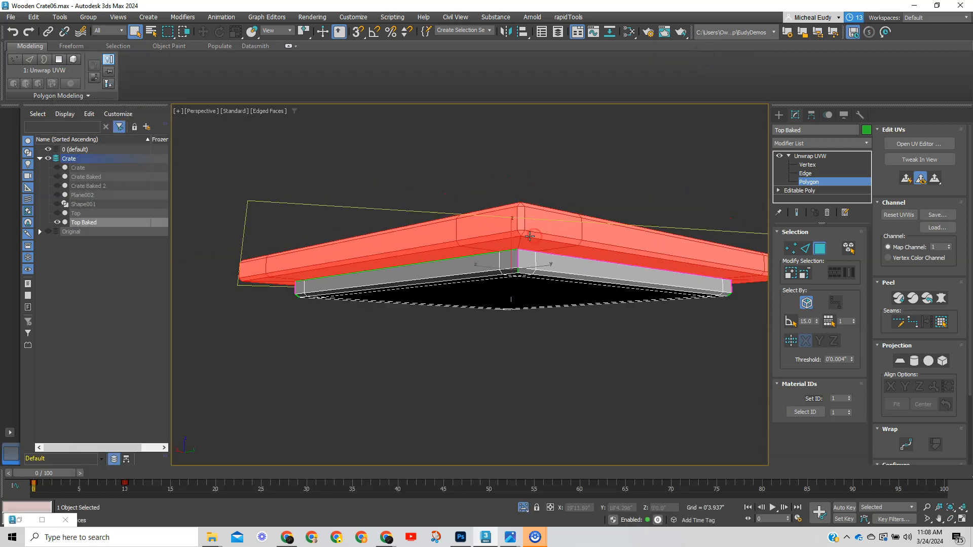
{"action": "middle_click_drag", "start_coordinate": [532, 226], "coordinate": [528, 284], "text": "alt"}
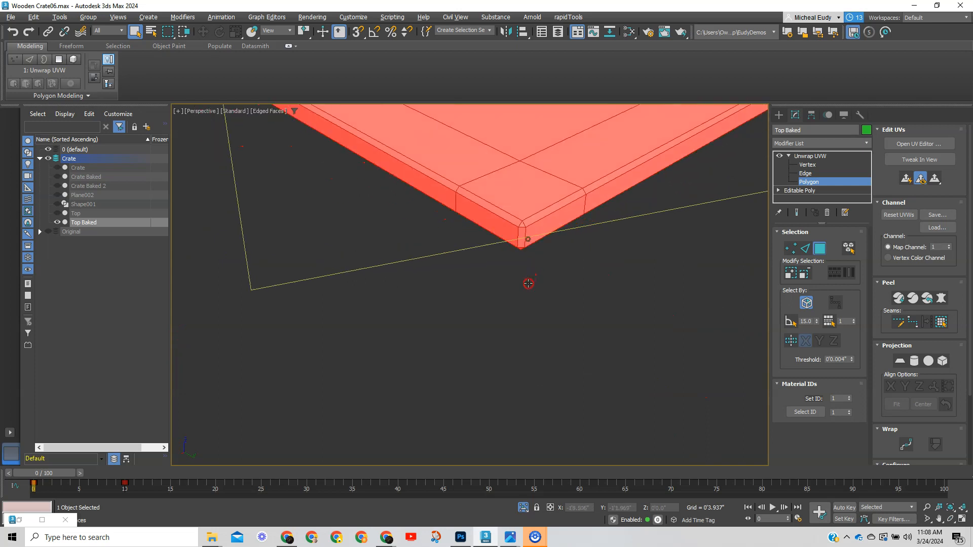
{"action": "middle_click_drag", "start_coordinate": [528, 283], "coordinate": [549, 207], "text": "alt"}
Step: Switch to edge selection, clear the selected edges and turn off the map seams display
{"action": "left_click", "coordinate": [813, 249]}
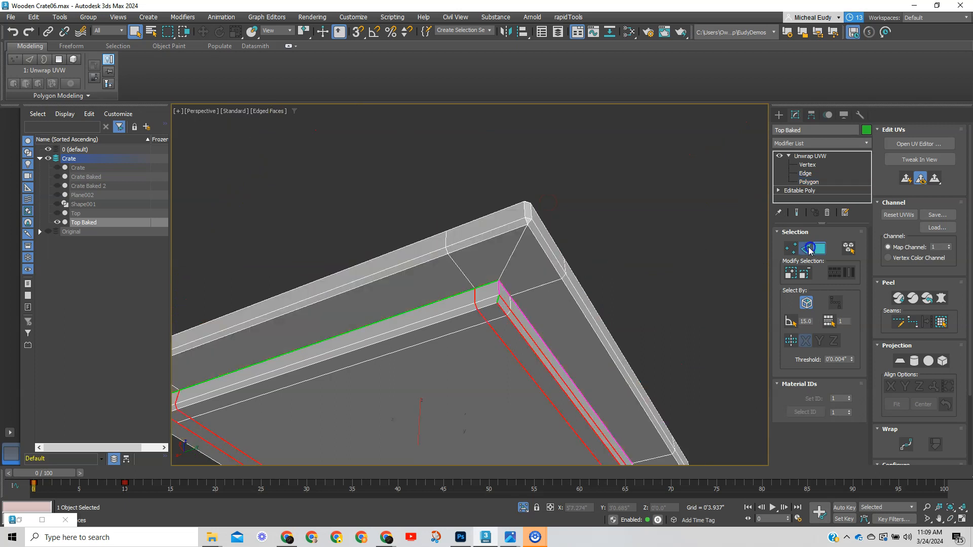
{"action": "left_click", "coordinate": [624, 269]}
{"action": "left_click", "coordinate": [511, 257]}
{"action": "left_click", "coordinate": [655, 255]}
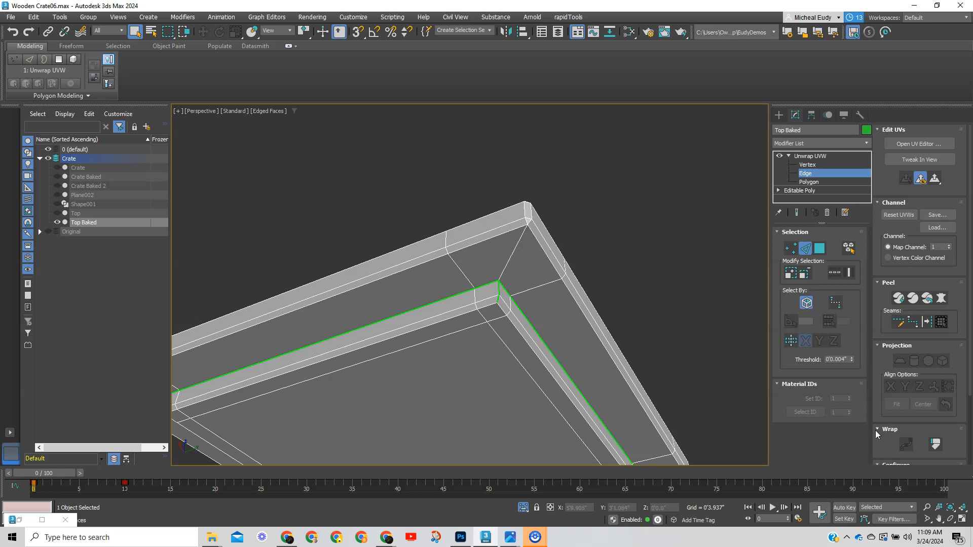
{"action": "scroll", "coordinate": [878, 444], "scroll_direction": "down", "scroll_amount": 3}
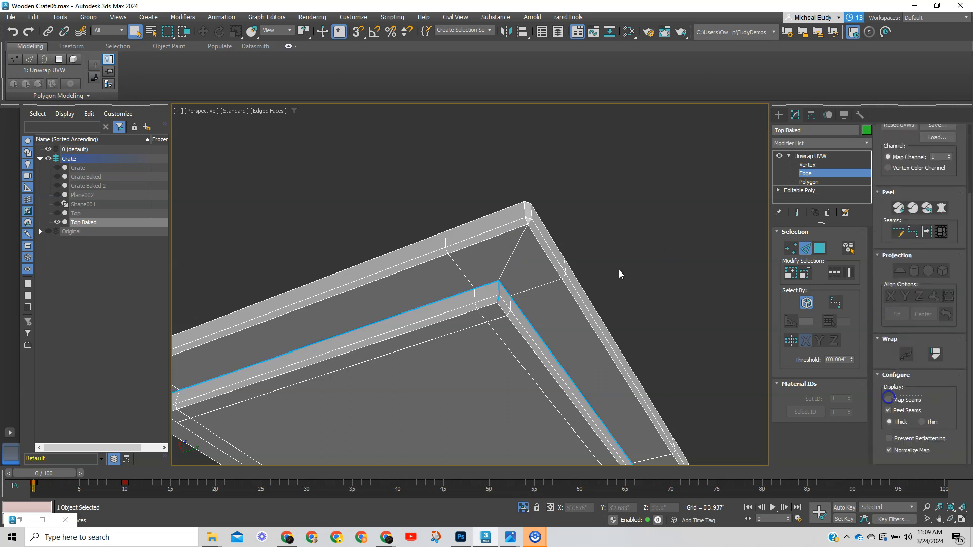
Step: Select the edge chain at the lid's outer corner, from the underside diagonal up through the top bevel, and convert it to peel seams
{"action": "left_click", "coordinate": [508, 263]}
{"action": "scroll", "coordinate": [542, 218], "scroll_direction": "down", "scroll_amount": 2}
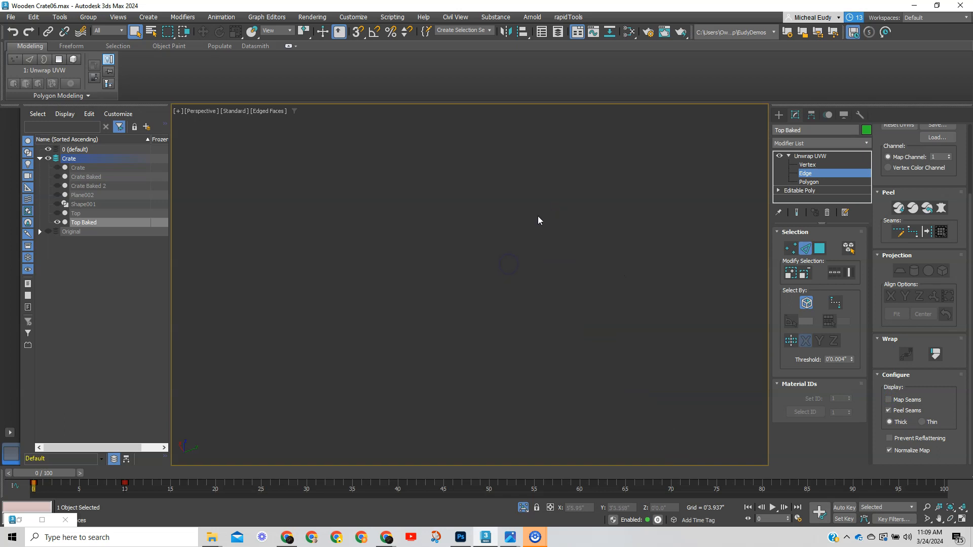
{"action": "scroll", "coordinate": [492, 271], "scroll_direction": "up", "scroll_amount": 6}
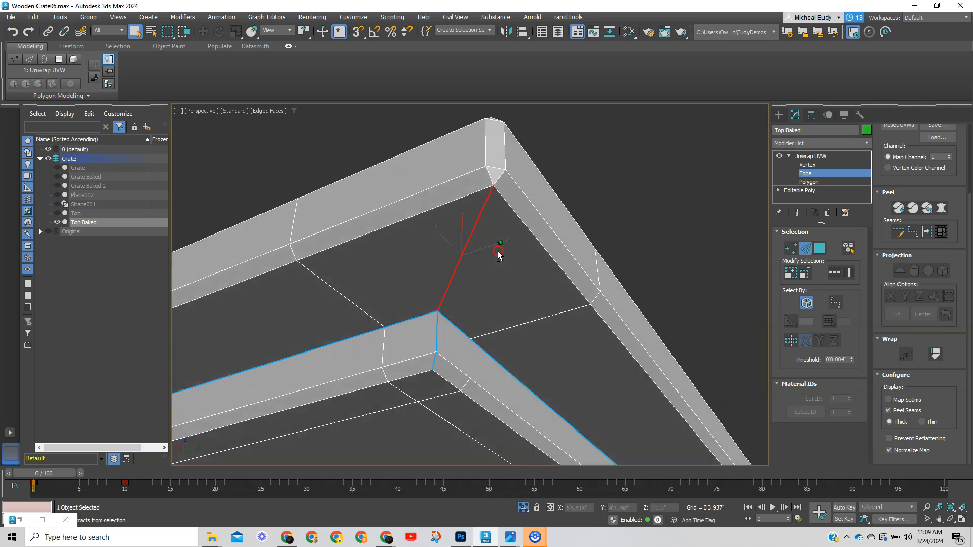
{"action": "scroll", "coordinate": [490, 270], "scroll_direction": "down", "scroll_amount": 2}
{"action": "scroll", "coordinate": [490, 268], "scroll_direction": "up", "scroll_amount": 2}
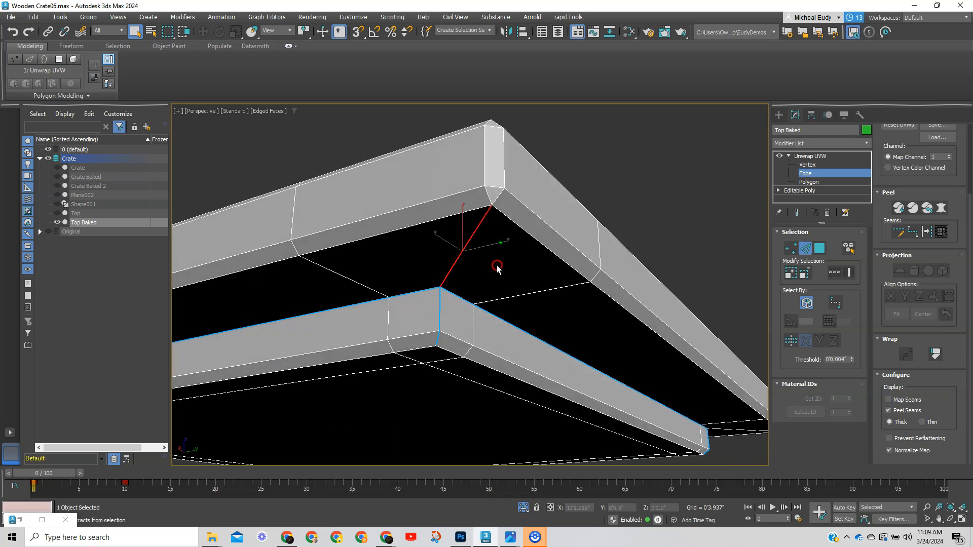
{"action": "left_click", "coordinate": [490, 198], "text": "ctrl"}
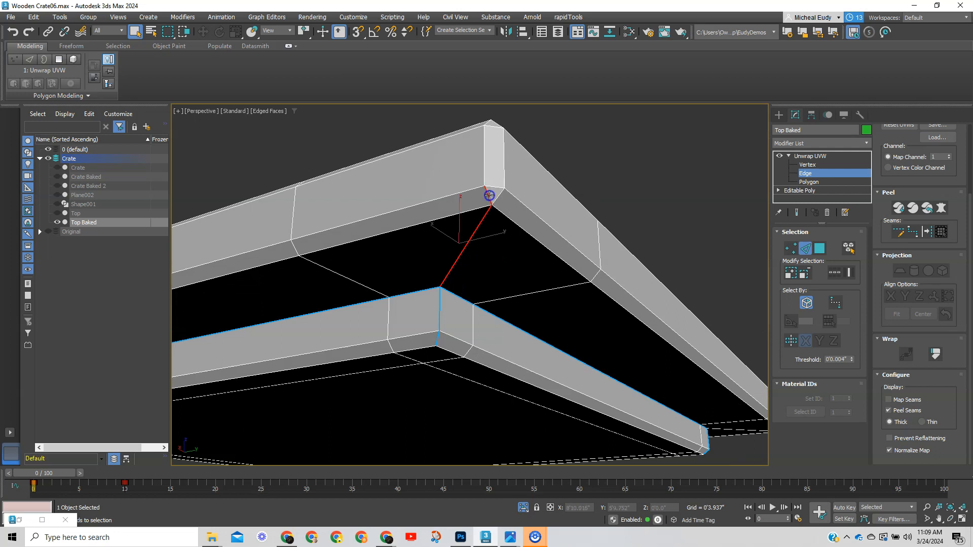
{"action": "left_click", "coordinate": [485, 162], "text": "ctrl"}
{"action": "middle_click_drag", "start_coordinate": [487, 130], "coordinate": [505, 228], "text": "alt"}
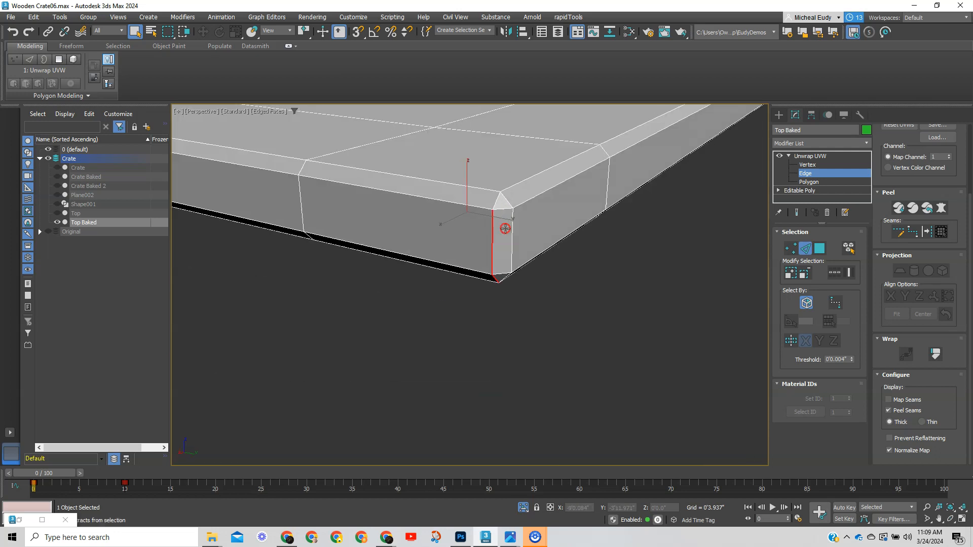
{"action": "left_click", "coordinate": [496, 201], "text": "ctrl"}
{"action": "left_click", "coordinate": [927, 233]}
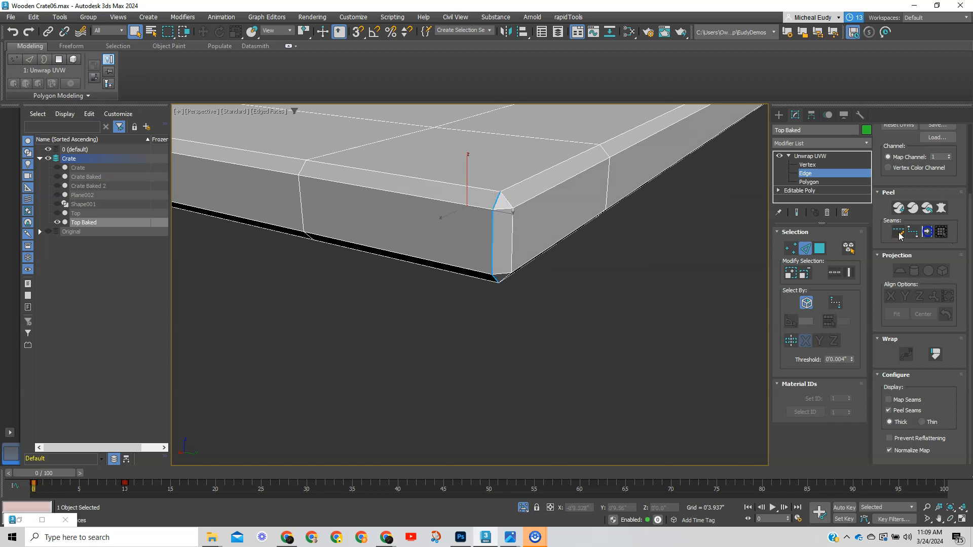
Step: Select the edge chain at the lid's second corner, from the underside diagonal up through the top bevel, and convert it to peel seams
{"action": "scroll", "coordinate": [552, 232], "scroll_direction": "down", "scroll_amount": 4}
{"action": "middle_click_drag", "start_coordinate": [551, 232], "coordinate": [580, 240]}
{"action": "middle_click_drag", "start_coordinate": [317, 180], "coordinate": [440, 291]}
{"action": "left_click", "coordinate": [429, 279]}
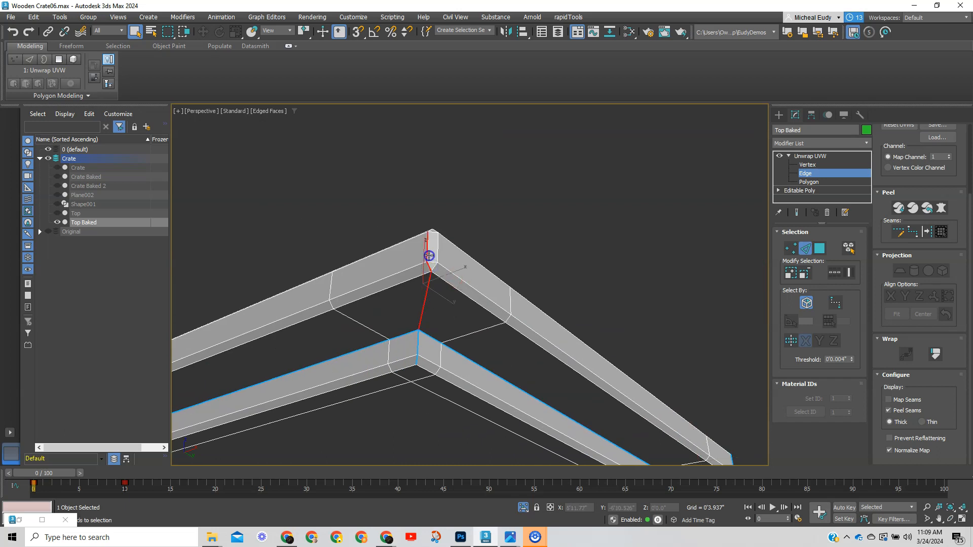
{"action": "middle_click_drag", "start_coordinate": [429, 256], "coordinate": [428, 236], "text": "alt"}
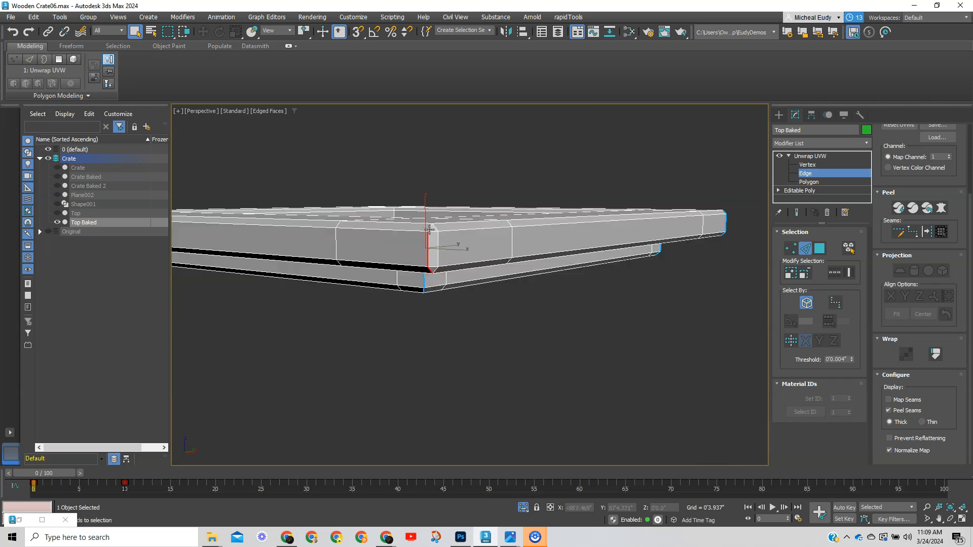
{"action": "scroll", "coordinate": [423, 245], "scroll_direction": "up", "scroll_amount": 3}
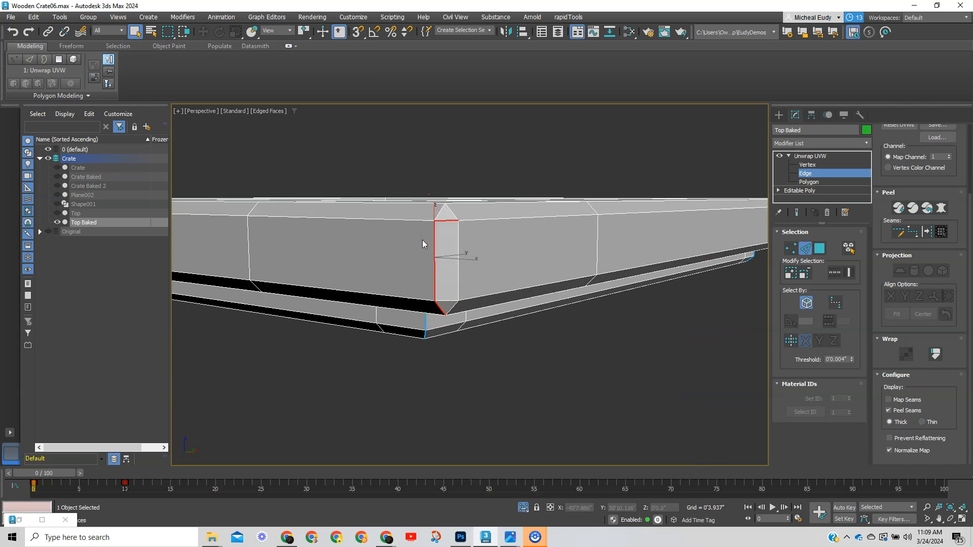
{"action": "left_click", "coordinate": [446, 221], "text": "alt"}
{"action": "left_click", "coordinate": [438, 213], "text": "ctrl"}
{"action": "left_click", "coordinate": [928, 235]}
Step: Select the matching edge chain at the lid's third corner, from underside diagonal to top bevel, and convert it to peel seams
{"action": "scroll", "coordinate": [405, 250], "scroll_direction": "down", "scroll_amount": 2}
{"action": "middle_click_drag", "start_coordinate": [405, 251], "coordinate": [445, 275]}
{"action": "scroll", "coordinate": [445, 275], "scroll_direction": "down", "scroll_amount": 4}
{"action": "middle_click_drag", "start_coordinate": [474, 334], "coordinate": [449, 272]}
{"action": "scroll", "coordinate": [306, 323], "scroll_direction": "up", "scroll_amount": 5}
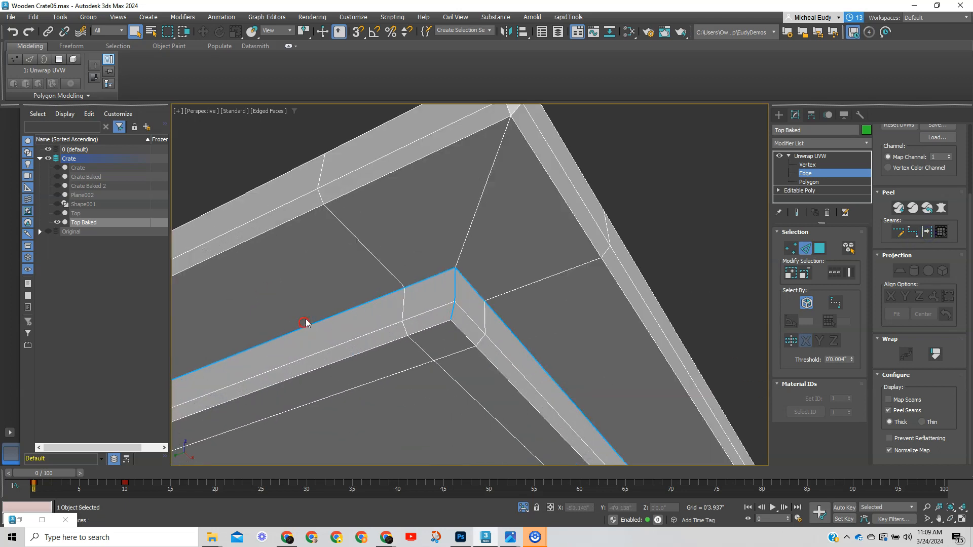
{"action": "middle_click_drag", "start_coordinate": [466, 236], "coordinate": [466, 301]}
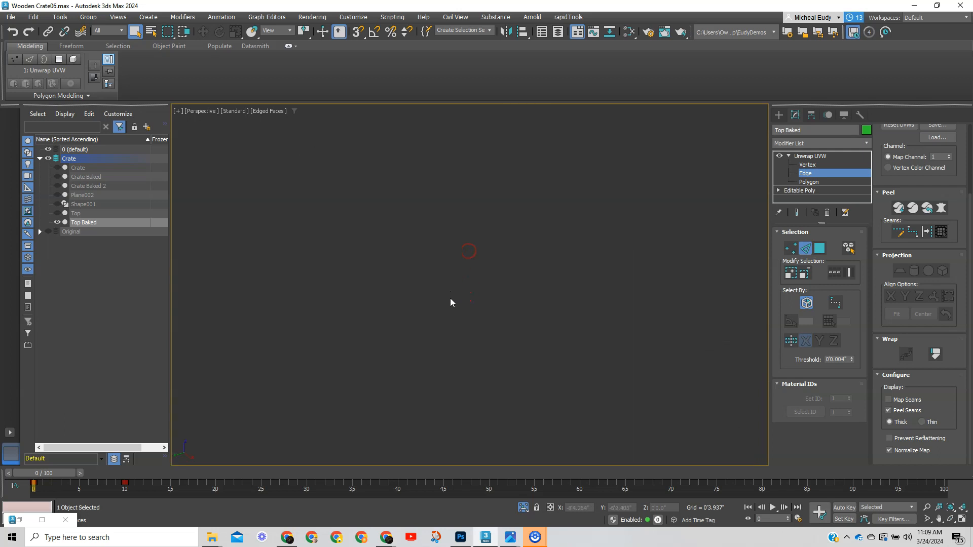
{"action": "key", "text": "z"}
{"action": "scroll", "coordinate": [424, 330], "scroll_direction": "up", "scroll_amount": 1}
{"action": "middle_click_drag", "start_coordinate": [429, 299], "coordinate": [435, 320]}
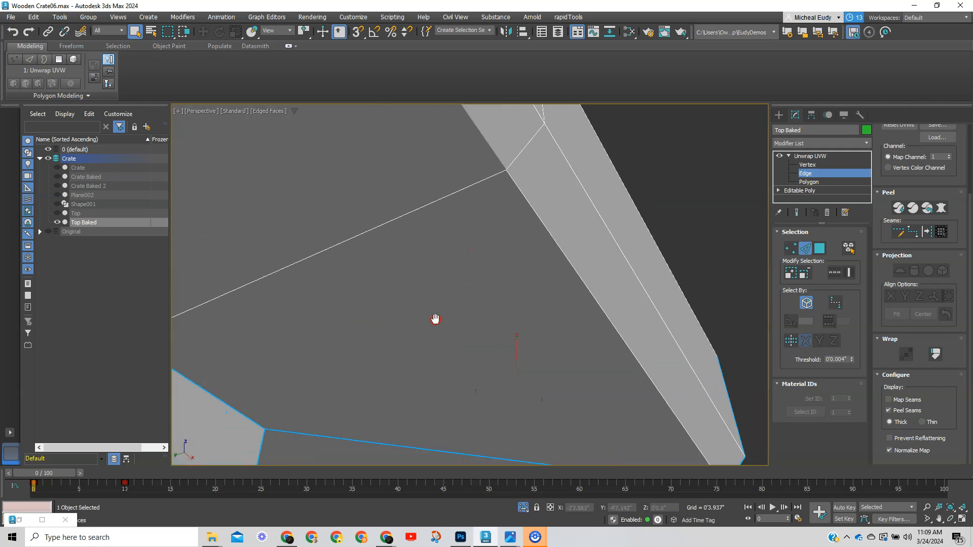
{"action": "scroll", "coordinate": [429, 309], "scroll_direction": "down", "scroll_amount": 2}
{"action": "scroll", "coordinate": [424, 305], "scroll_direction": "down", "scroll_amount": 3}
{"action": "middle_click_drag", "start_coordinate": [366, 229], "coordinate": [654, 426]}
{"action": "scroll", "coordinate": [488, 275], "scroll_direction": "down", "scroll_amount": 3}
{"action": "middle_click_drag", "start_coordinate": [442, 221], "coordinate": [569, 397]}
{"action": "scroll", "coordinate": [569, 397], "scroll_direction": "up", "scroll_amount": 3}
{"action": "left_click", "coordinate": [465, 287]}
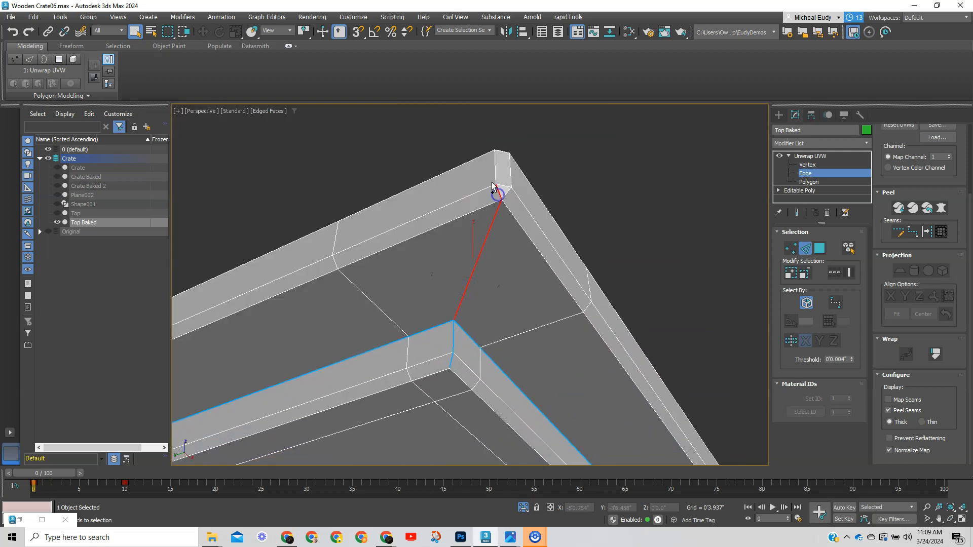
{"action": "middle_click_drag", "start_coordinate": [493, 175], "coordinate": [487, 271], "text": "alt"}
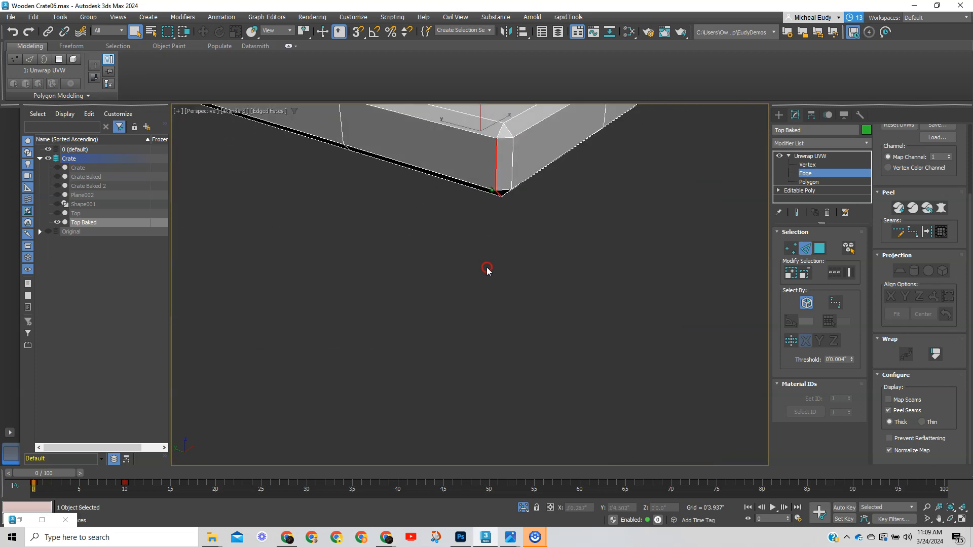
{"action": "left_click", "coordinate": [500, 131], "text": "ctrl"}
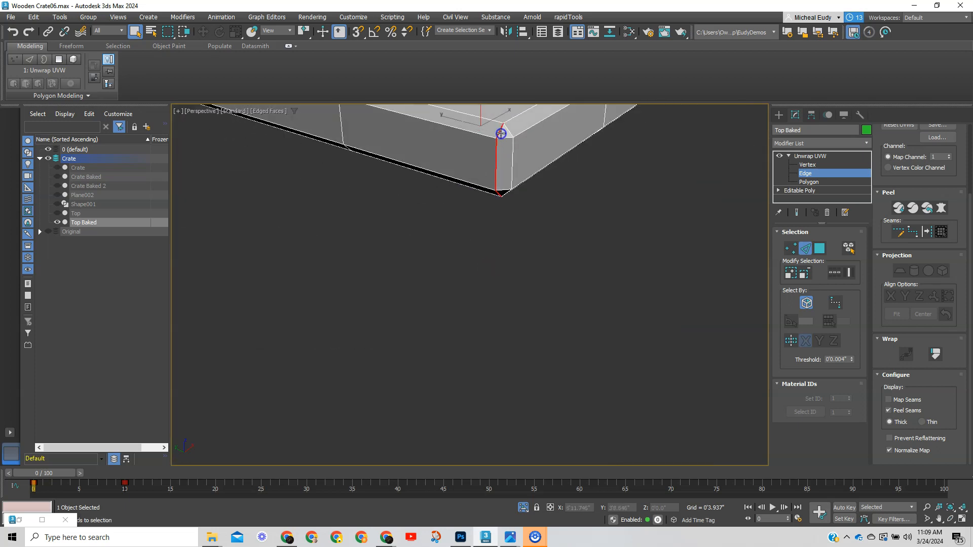
{"action": "left_click", "coordinate": [923, 232]}
Step: Select the matching edge chain at the lid's fourth corner, from underside diagonal to top bevel, and convert it to peel seams
{"action": "middle_click_drag", "start_coordinate": [514, 175], "coordinate": [582, 372]}
{"action": "scroll", "coordinate": [583, 371], "scroll_direction": "down", "scroll_amount": 4}
{"action": "middle_click_drag", "start_coordinate": [451, 279], "coordinate": [512, 313]}
{"action": "middle_click_drag", "start_coordinate": [335, 239], "coordinate": [443, 210]}
{"action": "scroll", "coordinate": [364, 280], "scroll_direction": "down", "scroll_amount": 3}
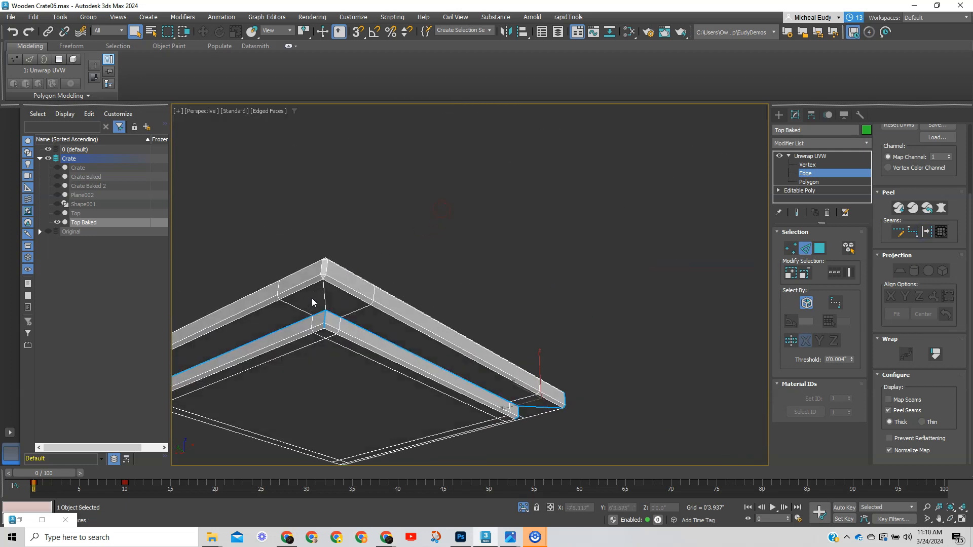
{"action": "scroll", "coordinate": [319, 297], "scroll_direction": "up", "scroll_amount": 4}
{"action": "left_click", "coordinate": [352, 274]}
{"action": "left_click", "coordinate": [351, 219], "text": "ctrl"}
{"action": "left_click", "coordinate": [345, 193], "text": "ctrl"}
{"action": "middle_click_drag", "start_coordinate": [346, 193], "coordinate": [384, 154], "text": "alt"}
{"action": "left_click", "coordinate": [357, 177], "text": "ctrl"}
{"action": "left_click", "coordinate": [922, 231]}
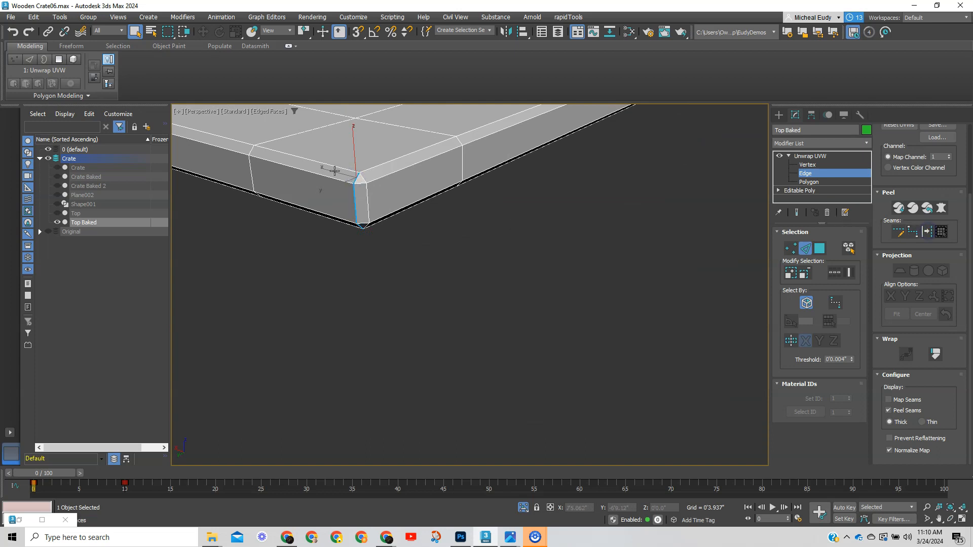
Step: Select the four upper edges around the lid's recessed opening and convert them to peel seams
{"action": "middle_click_drag", "start_coordinate": [335, 172], "coordinate": [628, 284]}
{"action": "middle_click_drag", "start_coordinate": [284, 188], "coordinate": [286, 267]}
{"action": "scroll", "coordinate": [286, 267], "scroll_direction": "down", "scroll_amount": 3}
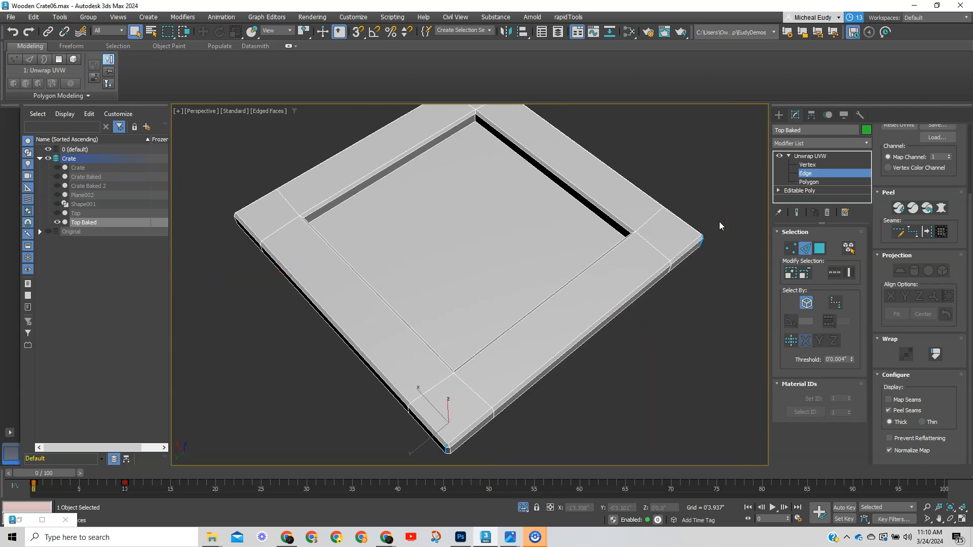
{"action": "left_click", "coordinate": [616, 216]}
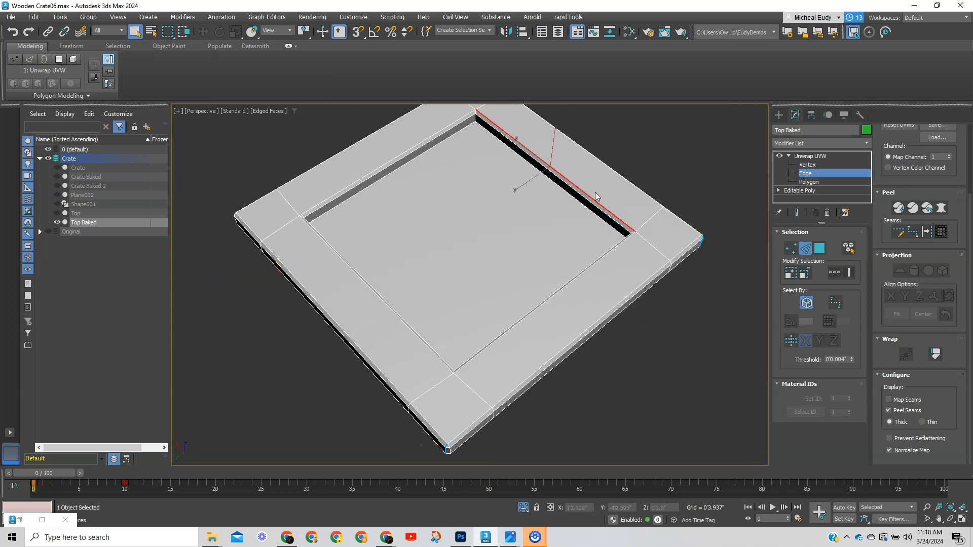
{"action": "left_click", "coordinate": [439, 131], "text": "ctrl"}
{"action": "left_click", "coordinate": [369, 287], "text": "ctrl"}
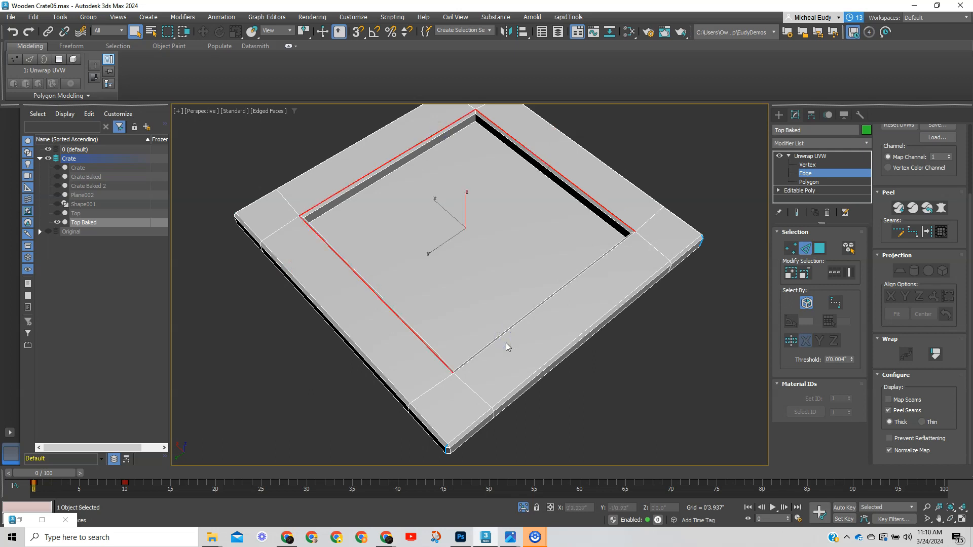
{"action": "middle_click_drag", "start_coordinate": [501, 345], "coordinate": [571, 330], "text": "alt"}
{"action": "left_click", "coordinate": [496, 346], "text": "ctrl"}
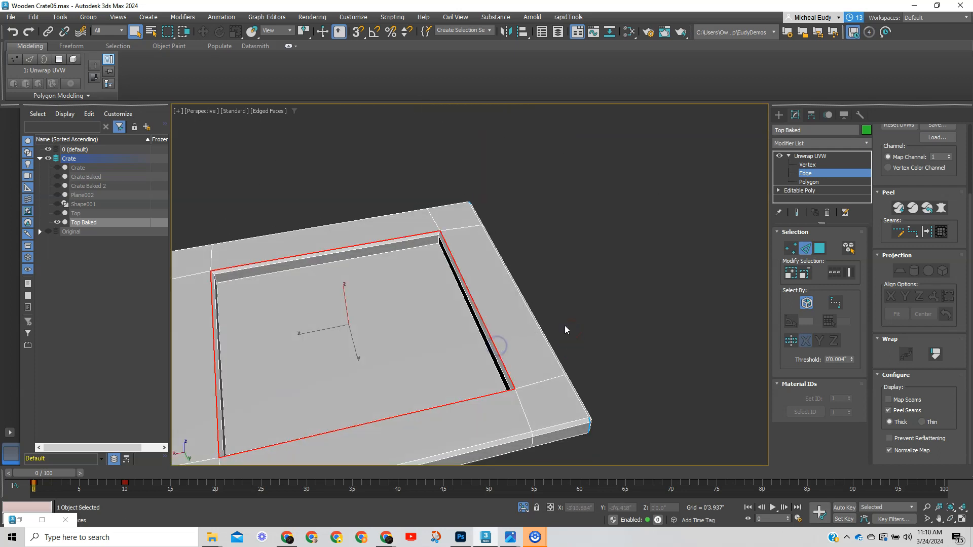
{"action": "left_click", "coordinate": [926, 232]}
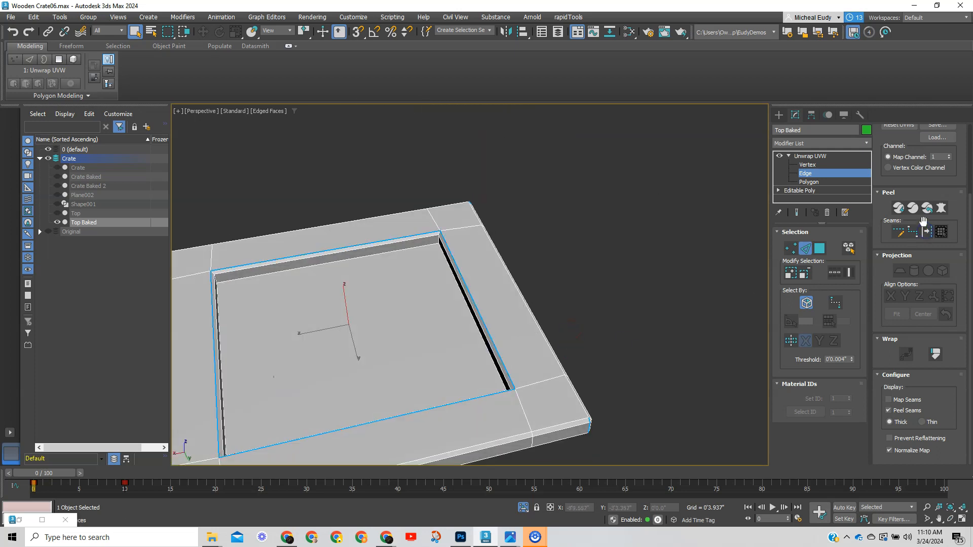
Step: In polygon selection, select the whole outer frame by expanding one frame face to the seams, and apply a planar map to it
{"action": "left_click", "coordinate": [818, 249]}
{"action": "left_click", "coordinate": [531, 310]}
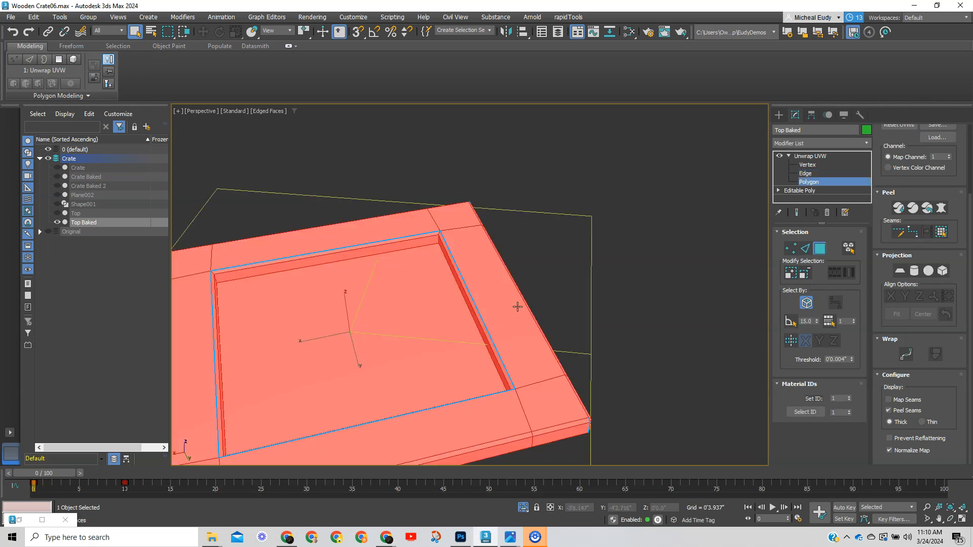
{"action": "left_click", "coordinate": [517, 306]}
{"action": "left_click", "coordinate": [940, 232]}
{"action": "middle_click_drag", "start_coordinate": [451, 369], "coordinate": [512, 311], "text": "alt"}
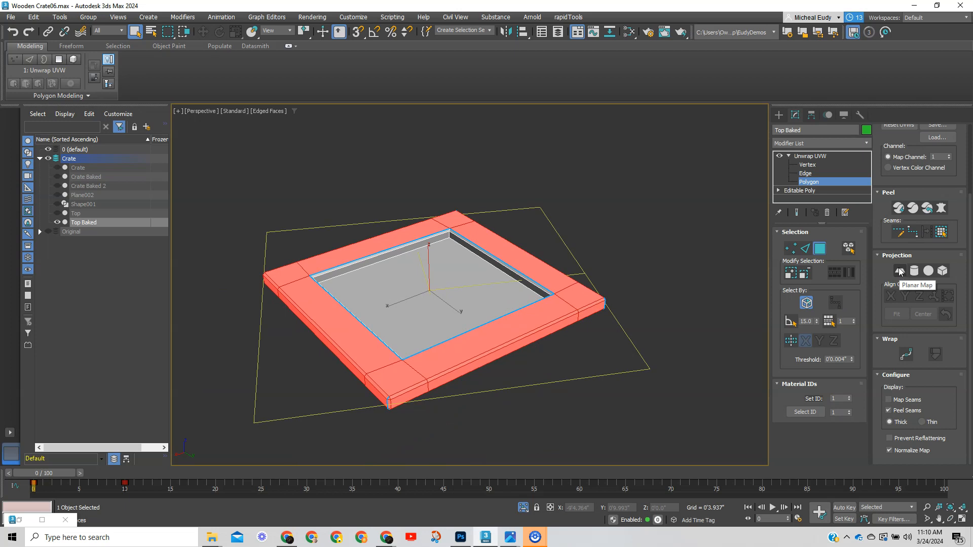
{"action": "left_click", "coordinate": [899, 271]}
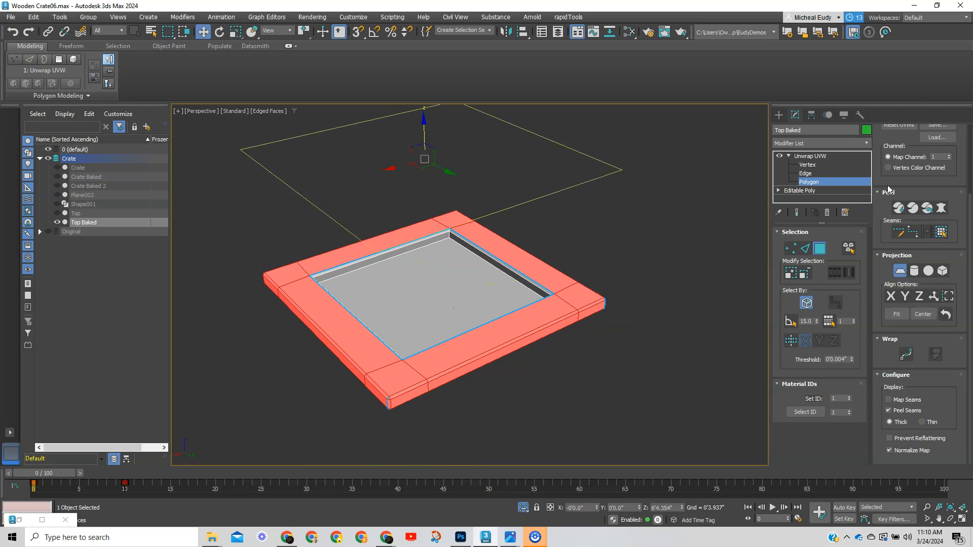
Step: Open the UV editor and unfold the selected frame with Quick Peel
{"action": "scroll", "coordinate": [879, 142], "scroll_direction": "up", "scroll_amount": 3}
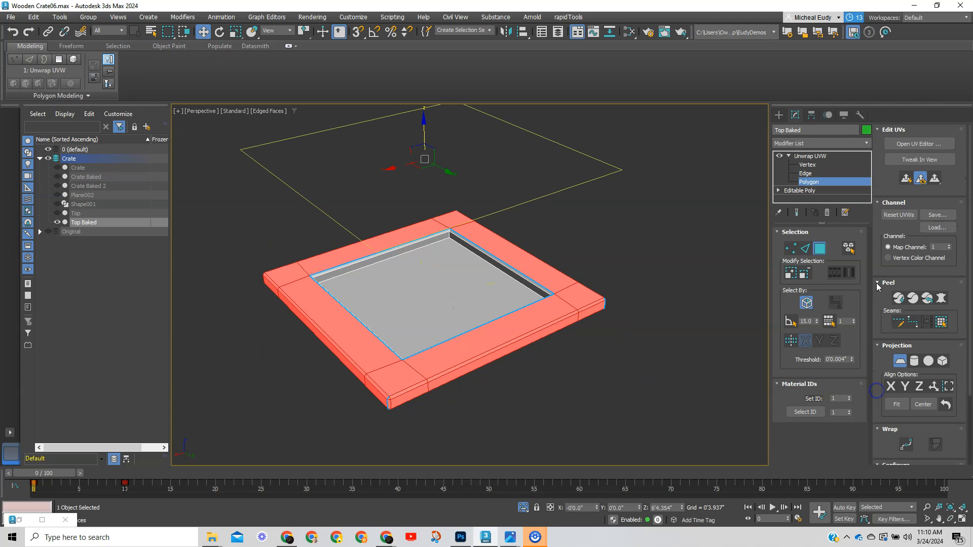
{"action": "left_click", "coordinate": [907, 143]}
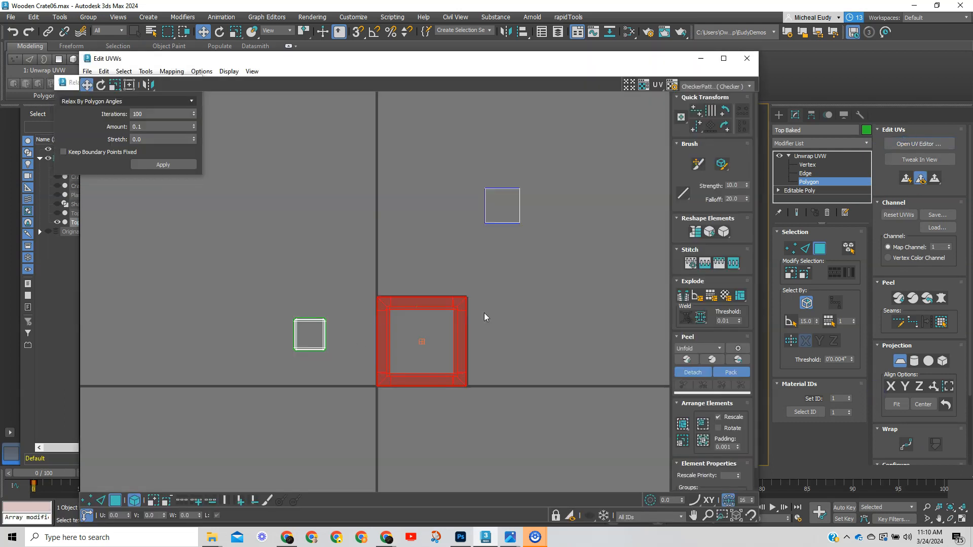
{"action": "left_click", "coordinate": [686, 360]}
{"action": "scroll", "coordinate": [419, 342], "scroll_direction": "up", "scroll_amount": 3}
{"action": "middle_click_drag", "start_coordinate": [435, 354], "coordinate": [478, 160]}
{"action": "scroll", "coordinate": [447, 204], "scroll_direction": "down", "scroll_amount": 1}
Step: Straighten the tilted frame shell by aligning it to one of its long outer edges, and clear the edge selection
{"action": "left_click", "coordinate": [101, 500]}
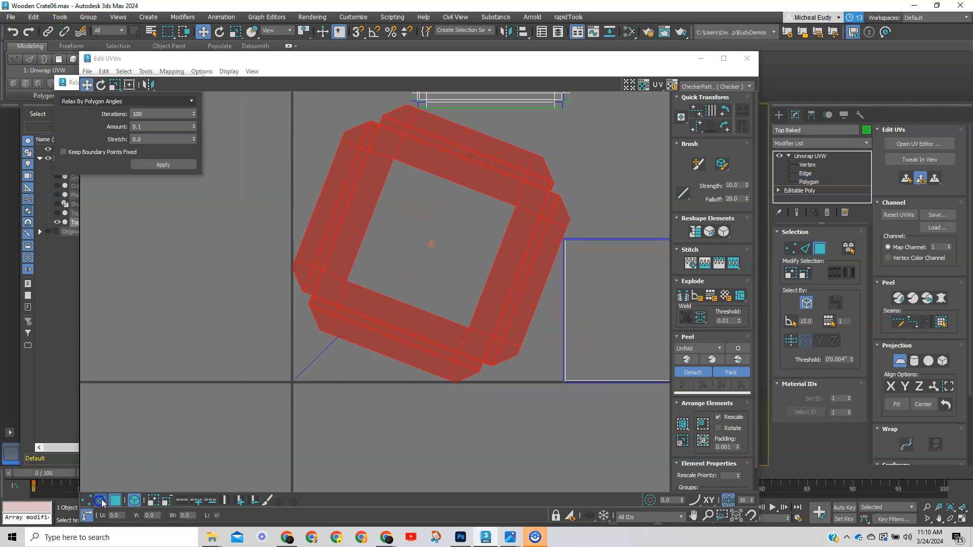
{"action": "double_click", "coordinate": [529, 323]}
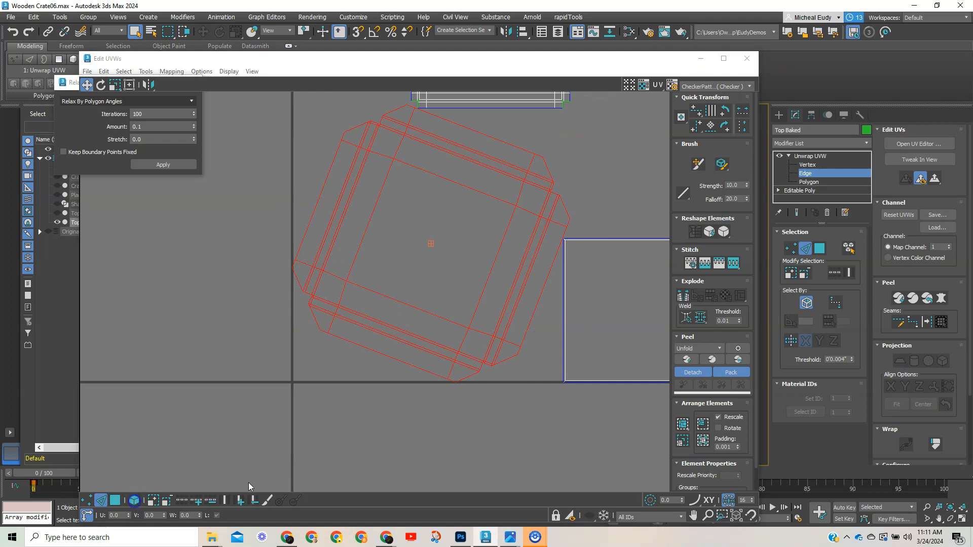
{"action": "left_click", "coordinate": [465, 422]}
{"action": "left_click", "coordinate": [533, 314]}
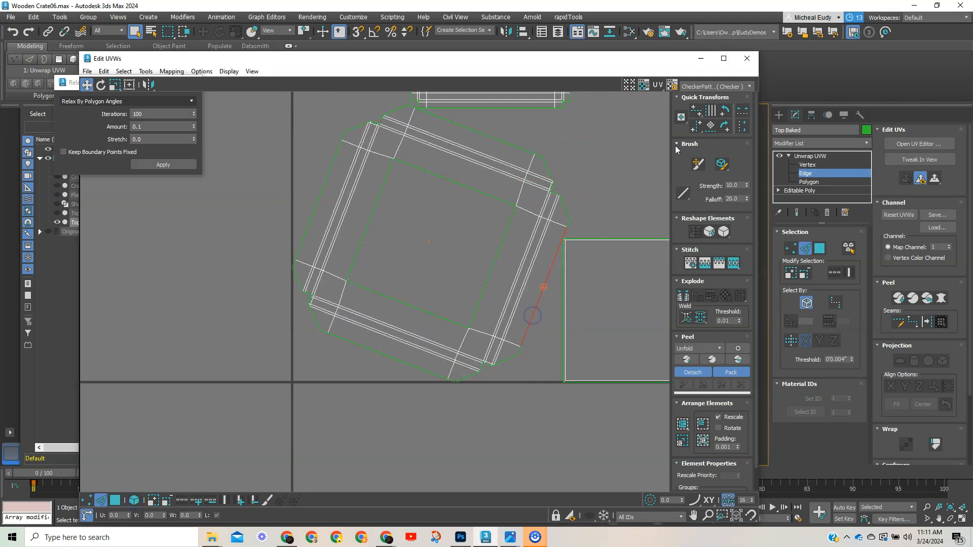
{"action": "left_click", "coordinate": [702, 130]}
{"action": "left_click", "coordinate": [481, 299]}
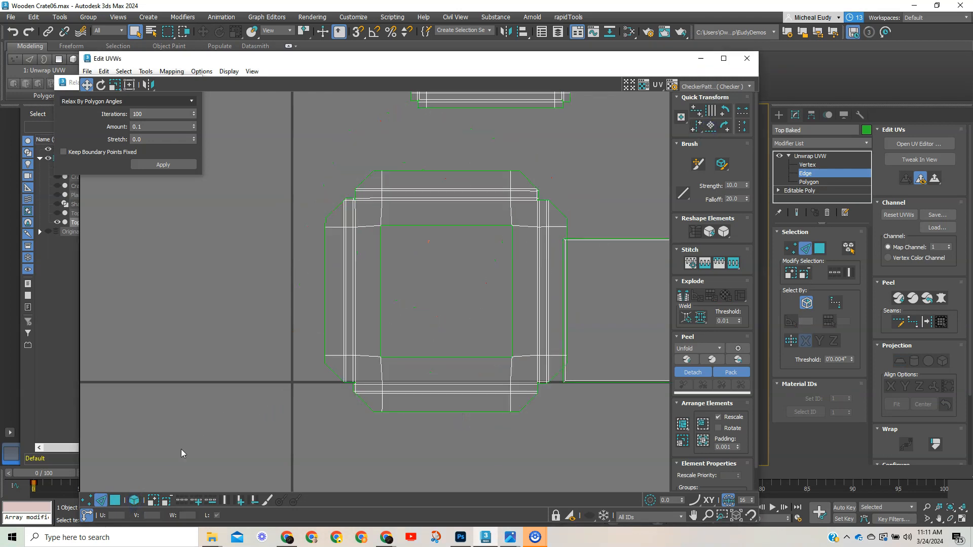
Step: Move the straightened frame shell and the smaller bordered square shell as whole elements to the left, outside the UV tile
{"action": "left_click", "coordinate": [116, 501]}
{"action": "left_click", "coordinate": [134, 501]}
{"action": "scroll", "coordinate": [428, 367], "scroll_direction": "down", "scroll_amount": 3}
{"action": "left_click_drag", "start_coordinate": [442, 375], "coordinate": [153, 340]}
{"action": "left_click", "coordinate": [487, 167]}
{"action": "left_click_drag", "start_coordinate": [486, 167], "coordinate": [272, 182]}
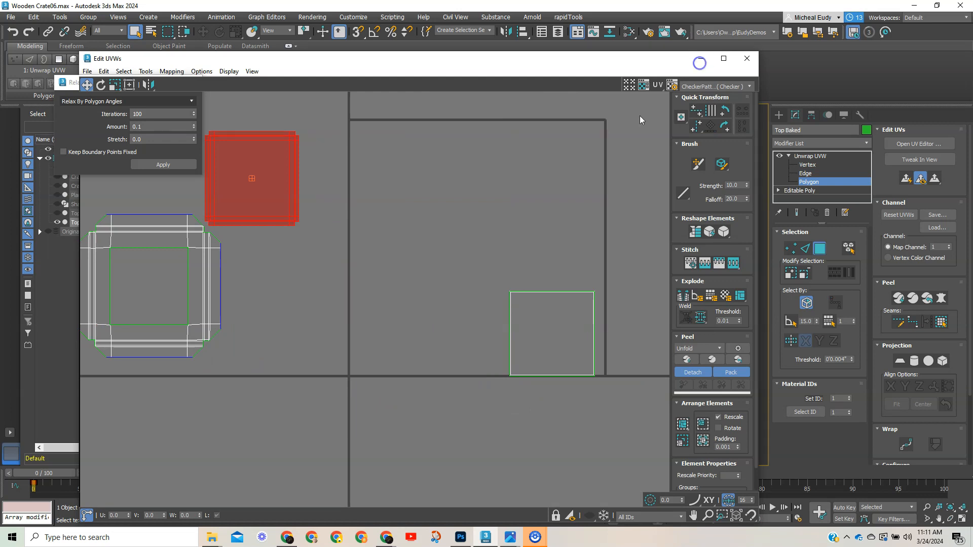
Step: Minimize the UV editor, select the edges around the floor of the lid's recess and convert them to peel seams
{"action": "left_click", "coordinate": [701, 59]}
{"action": "scroll", "coordinate": [408, 362], "scroll_direction": "up", "scroll_amount": 5}
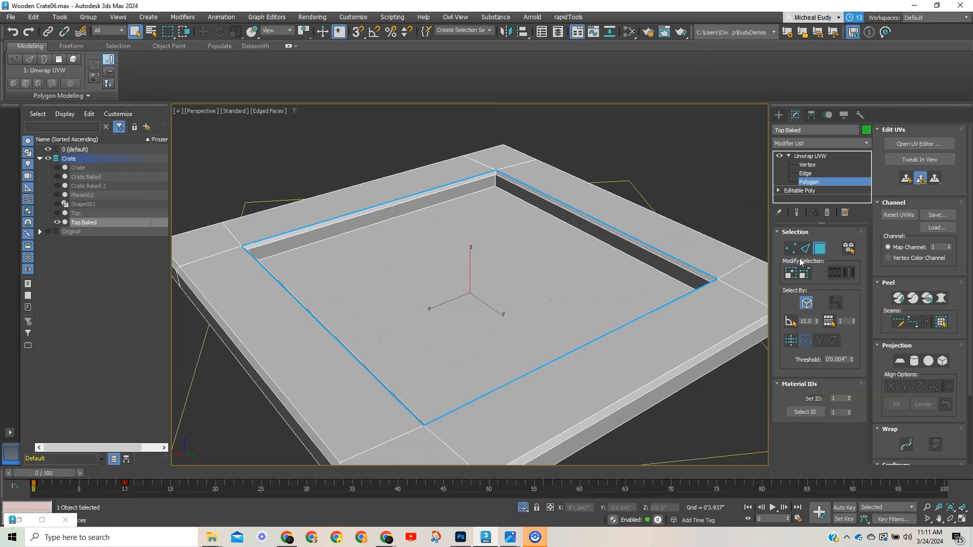
{"action": "left_click", "coordinate": [805, 249]}
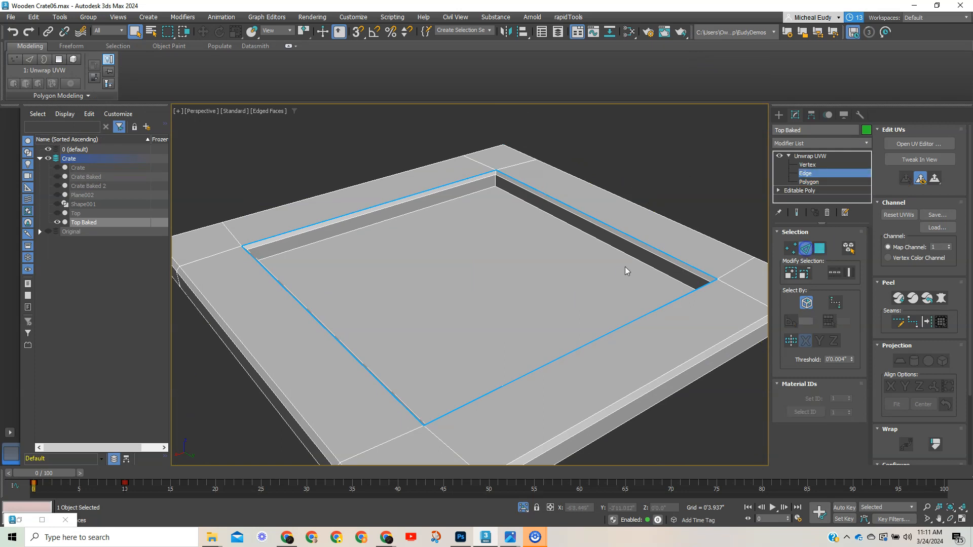
{"action": "left_click", "coordinate": [636, 258]}
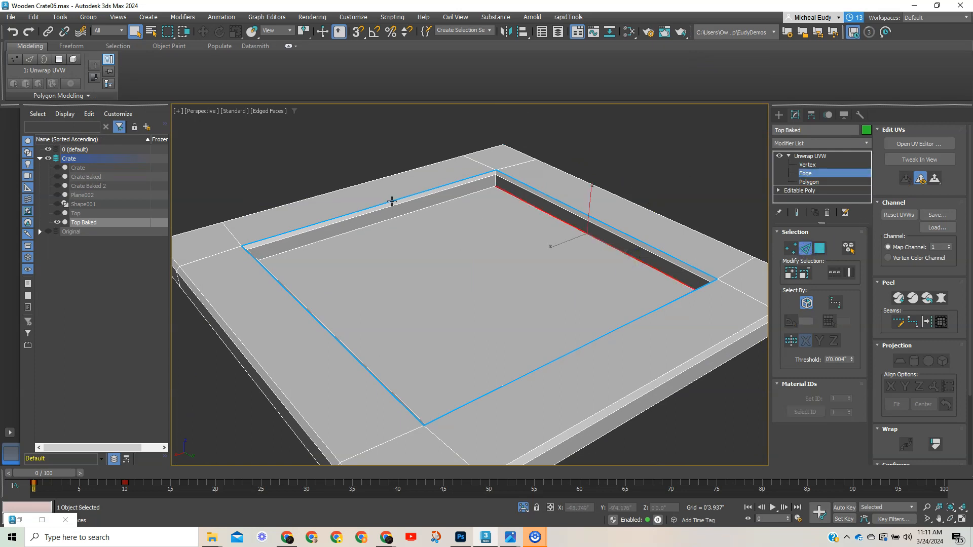
{"action": "left_click", "coordinate": [404, 214], "text": "ctrl"}
{"action": "middle_click_drag", "start_coordinate": [414, 247], "coordinate": [279, 260], "text": "alt"}
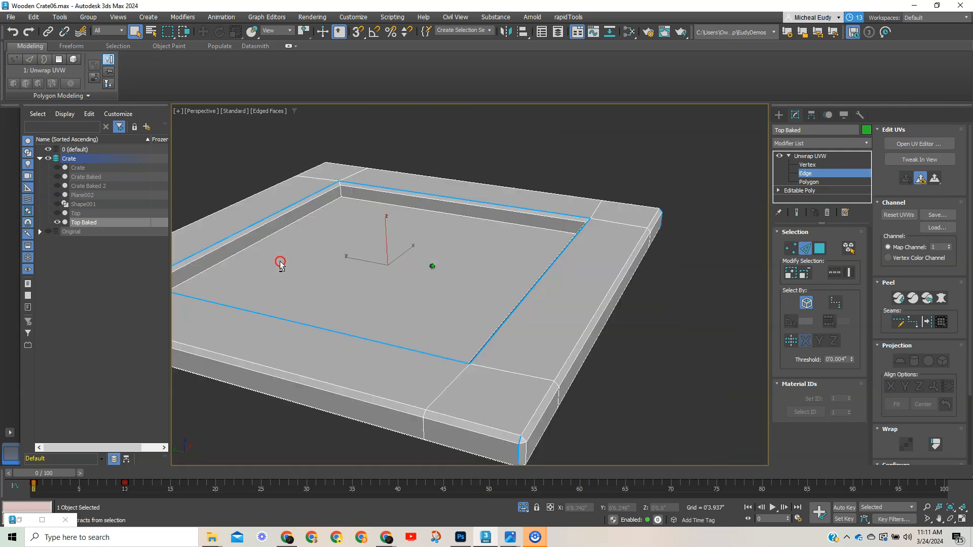
{"action": "left_click", "coordinate": [385, 205]}
{"action": "left_click", "coordinate": [312, 214], "text": "ctrl"}
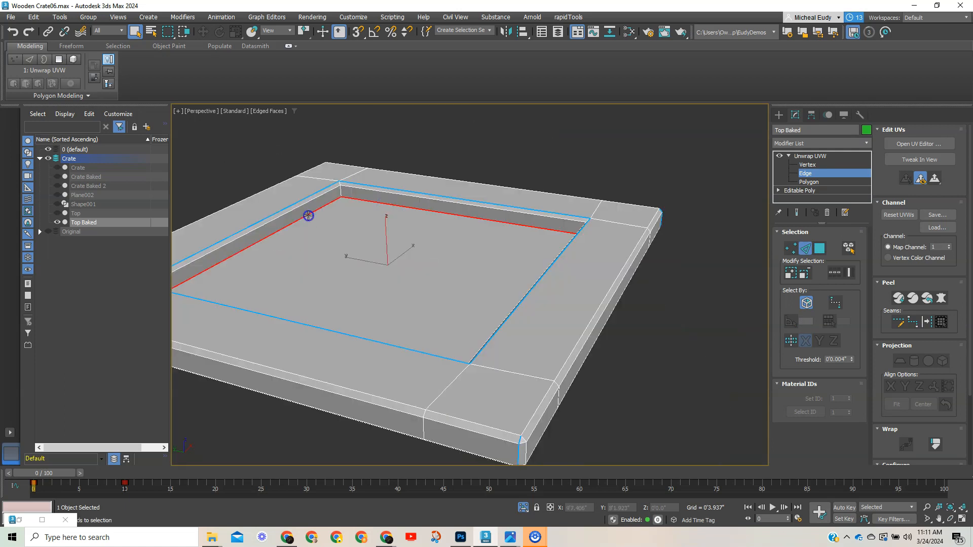
{"action": "left_click", "coordinate": [927, 327]}
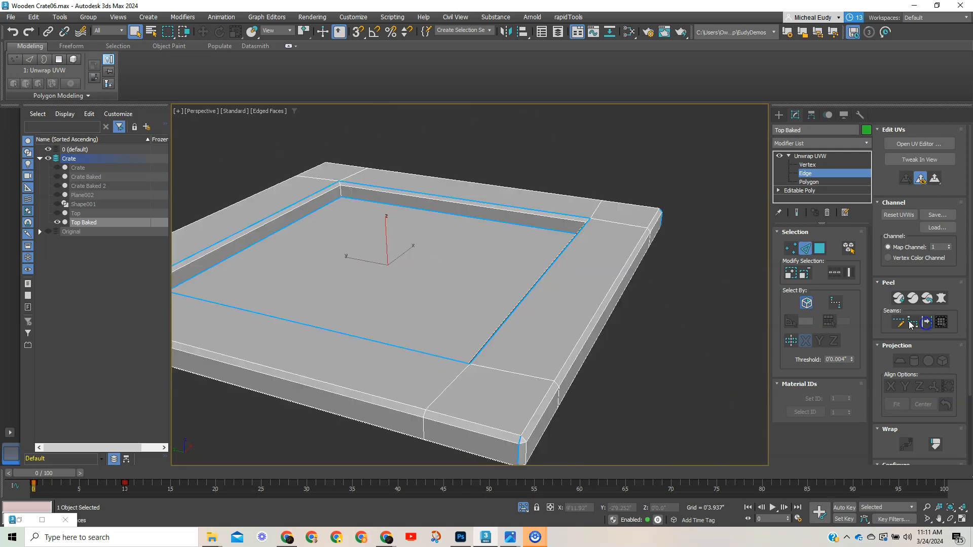
Step: Select the recess floor polygon, apply a planar map to it and reopen the UV editor
{"action": "left_click", "coordinate": [819, 248]}
{"action": "left_click", "coordinate": [472, 279]}
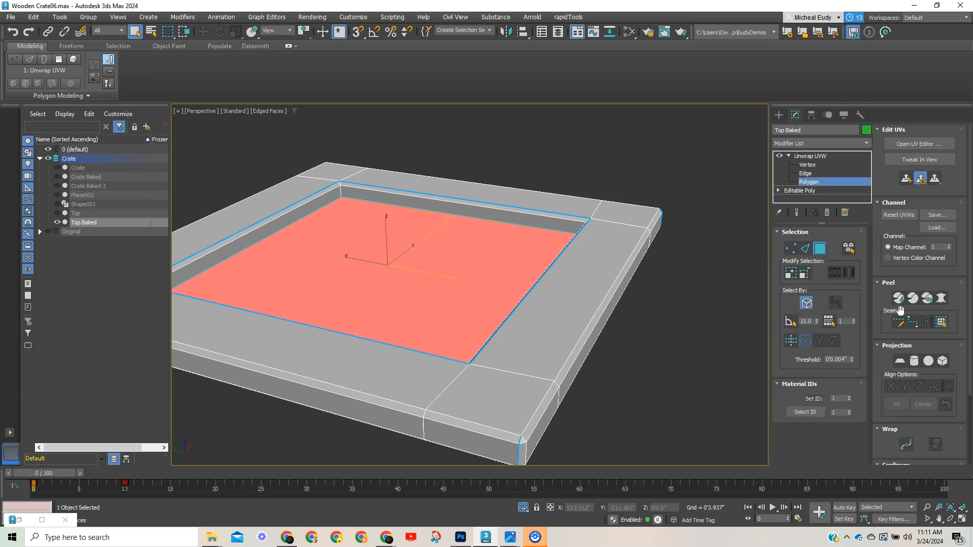
{"action": "left_click", "coordinate": [900, 360]}
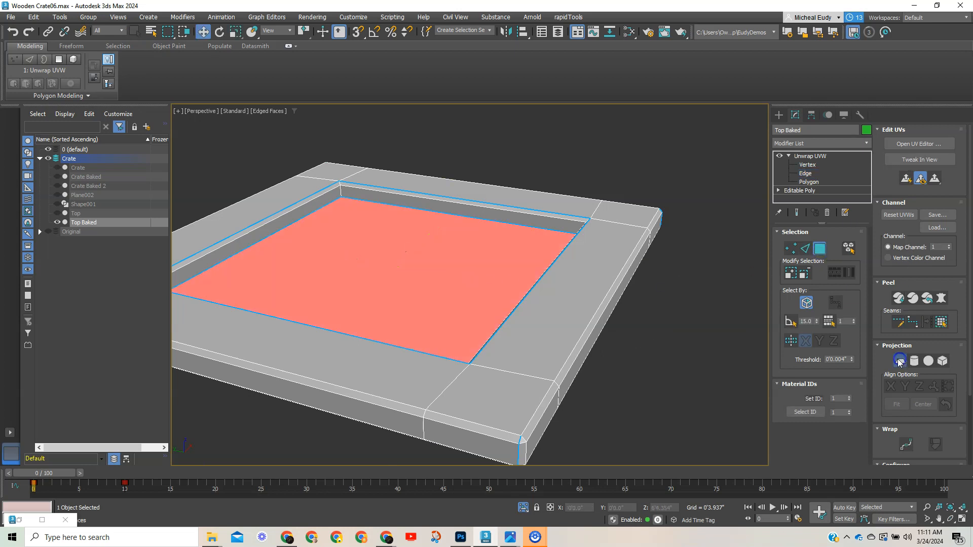
{"action": "left_click", "coordinate": [906, 146]}
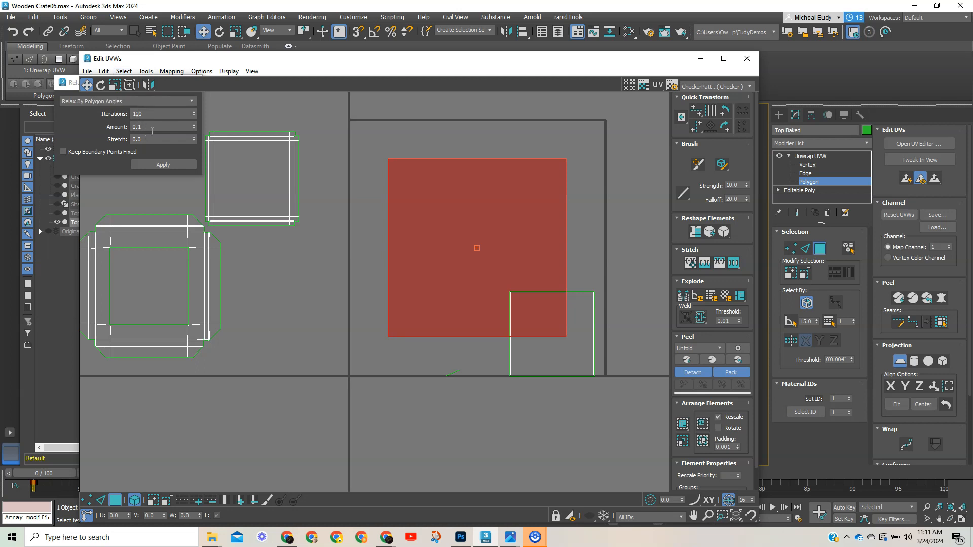
Step: Relax the recess floor shell by polygon angles and move it outside the UV tile, below and to the left
{"action": "left_click", "coordinate": [158, 165]}
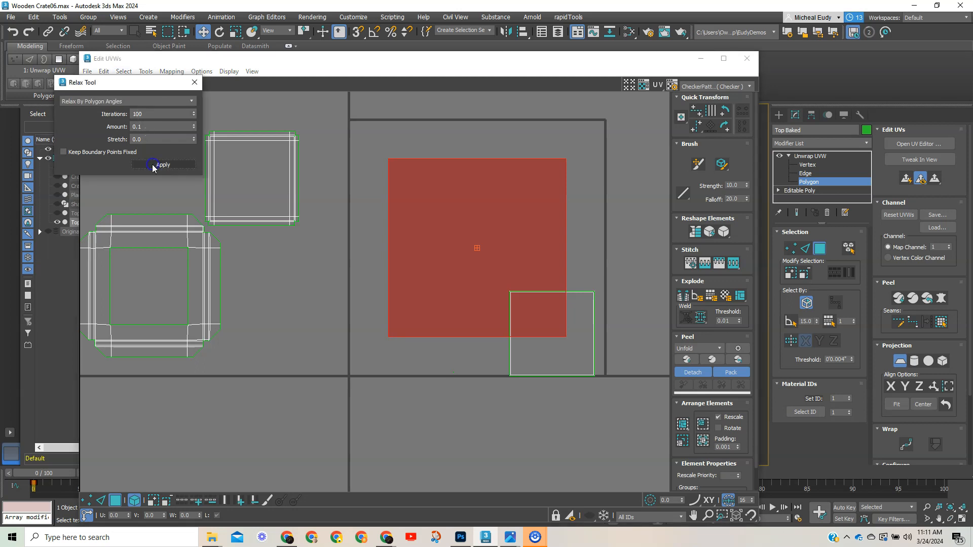
{"action": "scroll", "coordinate": [453, 238], "scroll_direction": "down", "scroll_amount": 3}
{"action": "left_click", "coordinate": [449, 237]}
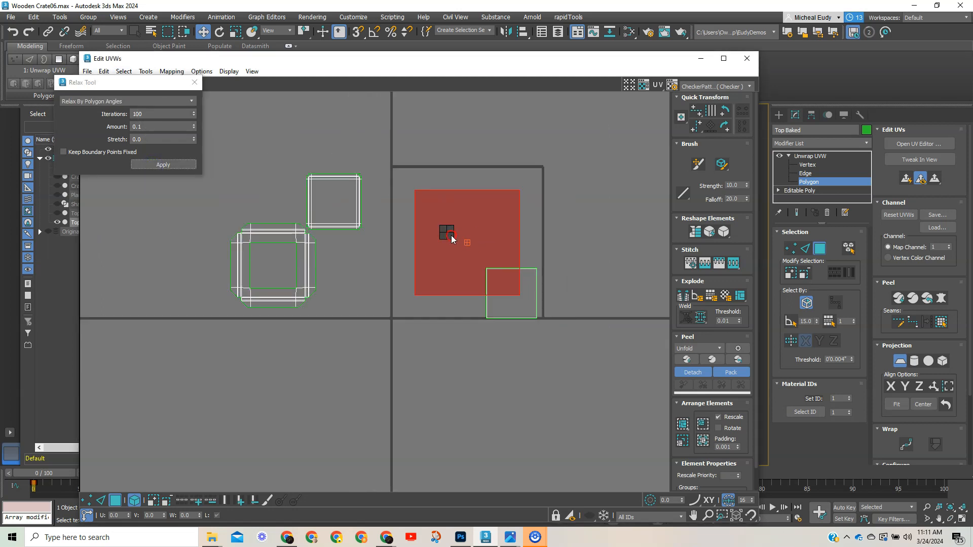
{"action": "right_click", "coordinate": [447, 232]}
{"action": "left_click", "coordinate": [461, 246]}
{"action": "left_click_drag", "start_coordinate": [500, 230], "coordinate": [217, 370]}
Step: Minimize the UV editor and convert the short vertical edges at two inner corners of the recess to peel seams
{"action": "left_click", "coordinate": [701, 59]}
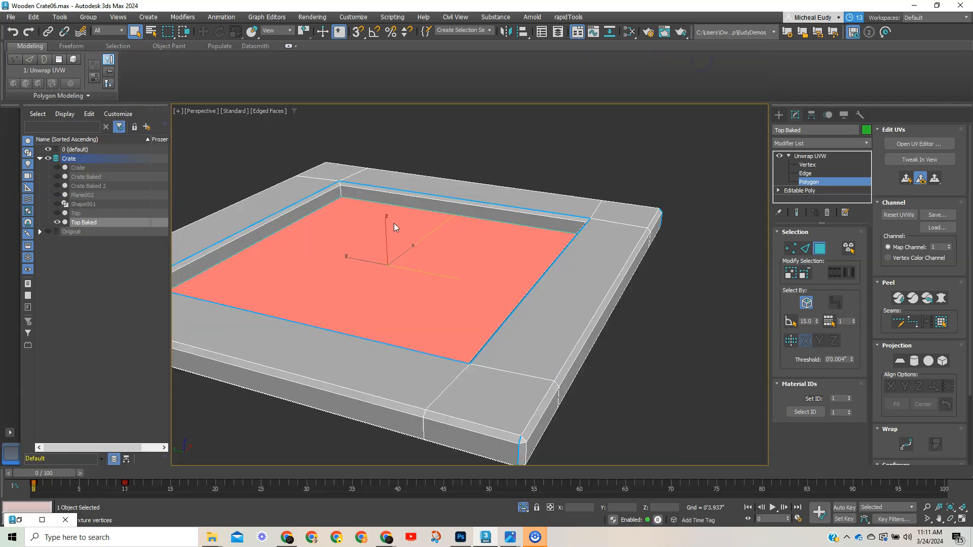
{"action": "scroll", "coordinate": [384, 273], "scroll_direction": "up", "scroll_amount": 4}
{"action": "middle_click_drag", "start_coordinate": [349, 224], "coordinate": [503, 237]}
{"action": "scroll", "coordinate": [504, 237], "scroll_direction": "down", "scroll_amount": 2}
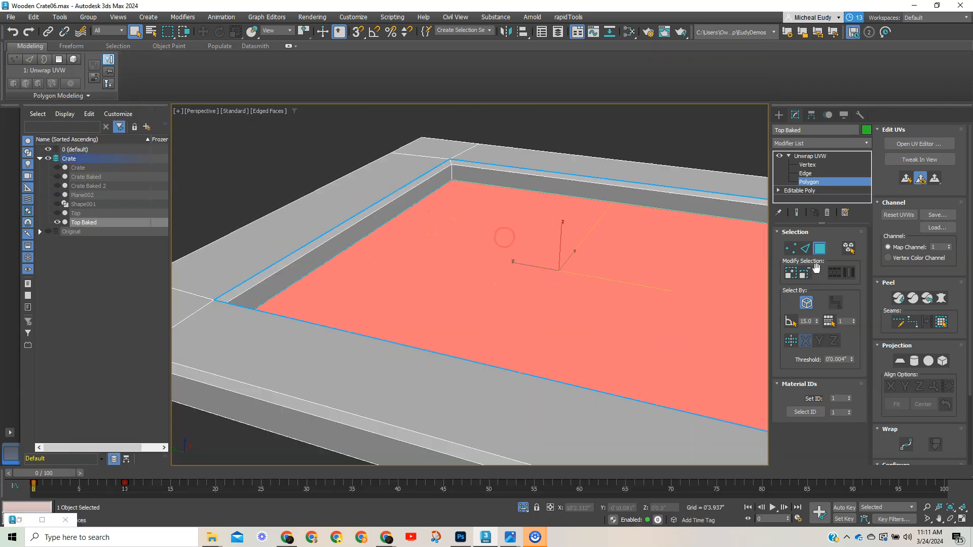
{"action": "left_click", "coordinate": [807, 251]}
{"action": "left_click", "coordinate": [452, 174]}
{"action": "left_click", "coordinate": [928, 322]}
{"action": "middle_click_drag", "start_coordinate": [550, 272], "coordinate": [428, 254], "text": "alt"}
{"action": "left_click", "coordinate": [552, 161]}
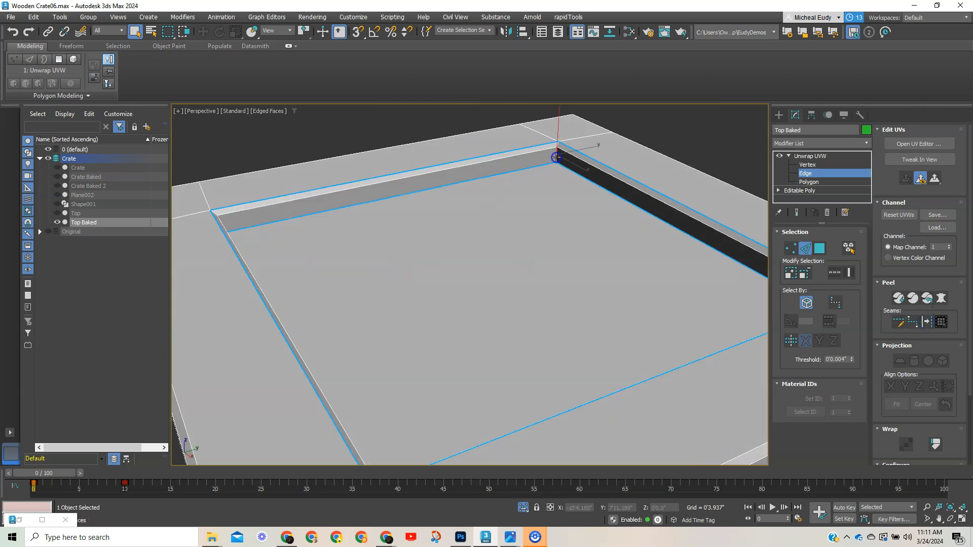
{"action": "left_click", "coordinate": [925, 323]}
Step: Convert the vertical edges at the remaining two inner corners of the recess to peel seams
{"action": "middle_click_drag", "start_coordinate": [436, 209], "coordinate": [495, 265], "text": "alt"}
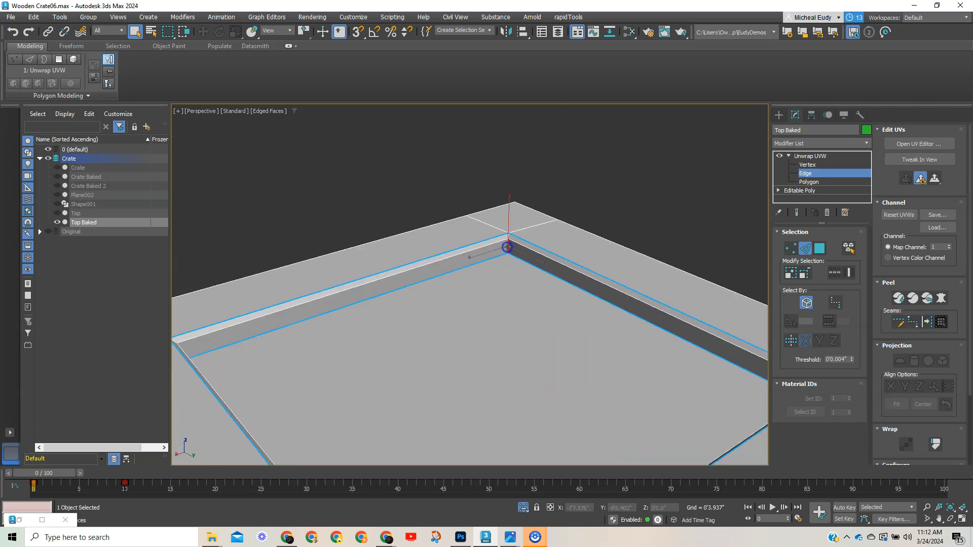
{"action": "middle_click_drag", "start_coordinate": [564, 306], "coordinate": [402, 290], "text": "alt"}
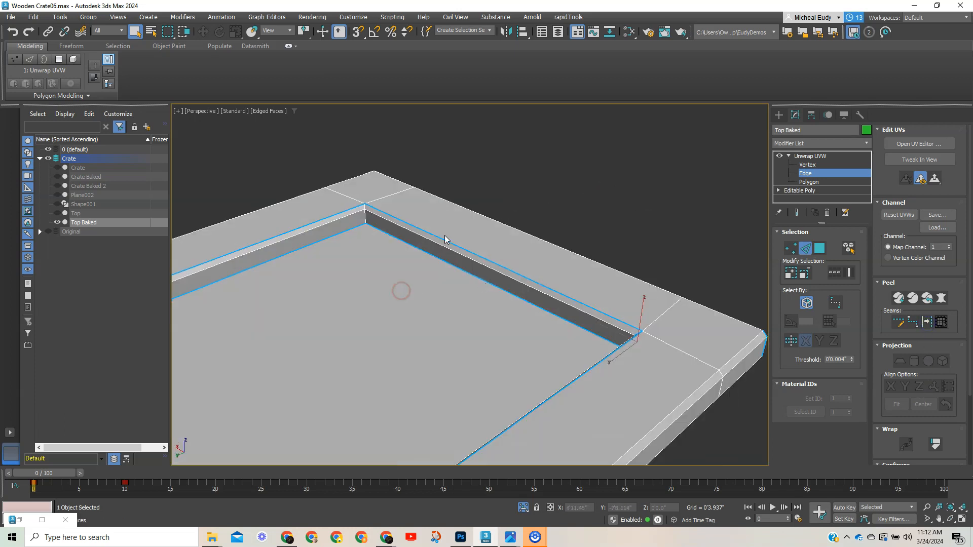
{"action": "left_click", "coordinate": [366, 215]}
{"action": "left_click", "coordinate": [928, 321]}
Step: Select two opposite inner recess walls, expand the selection to their seams, planar map them aligned to Y and reopen the UV editor
{"action": "left_click", "coordinate": [820, 248]}
{"action": "left_click", "coordinate": [572, 315]}
{"action": "middle_click_drag", "start_coordinate": [413, 326], "coordinate": [372, 299], "text": "alt"}
{"action": "left_click", "coordinate": [381, 263]}
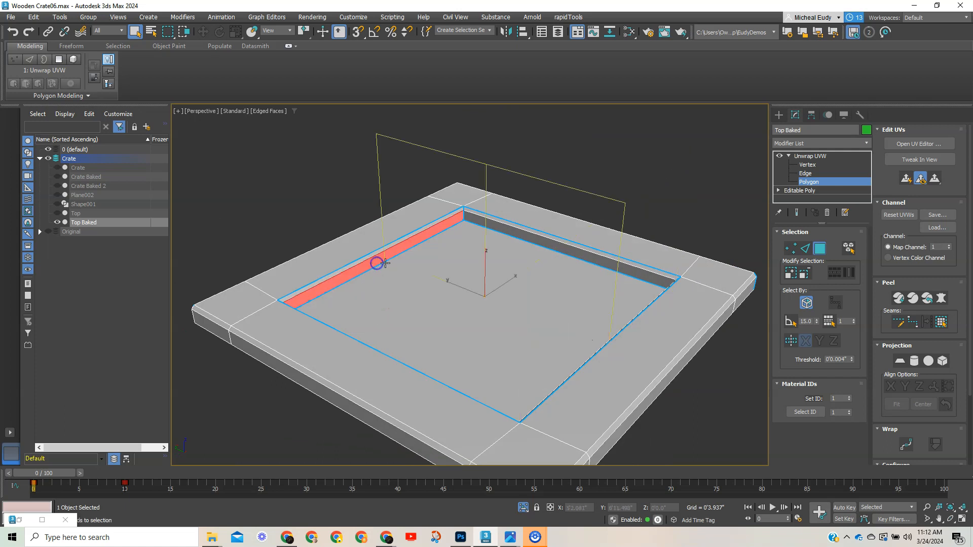
{"action": "left_click", "coordinate": [940, 324]}
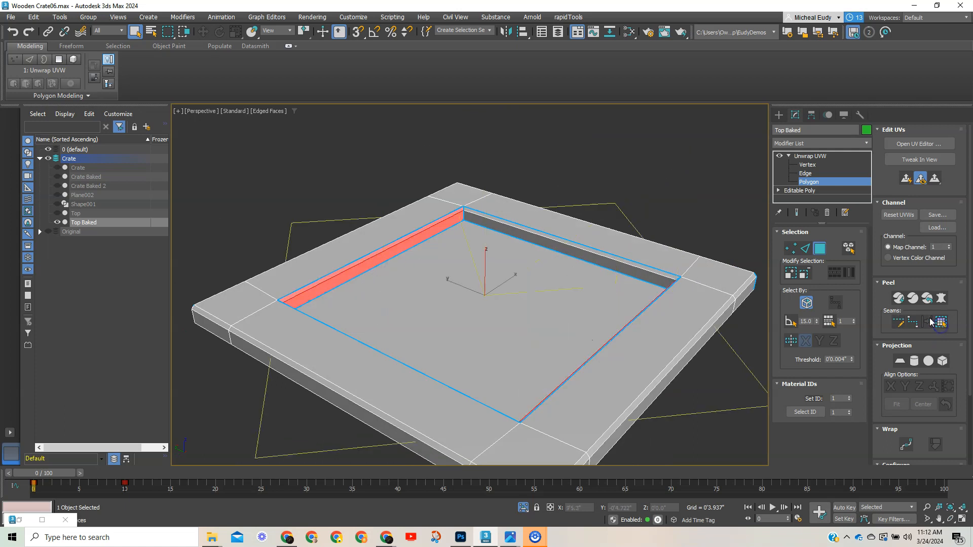
{"action": "left_click", "coordinate": [900, 361]}
{"action": "scroll", "coordinate": [722, 363], "scroll_direction": "down", "scroll_amount": 8}
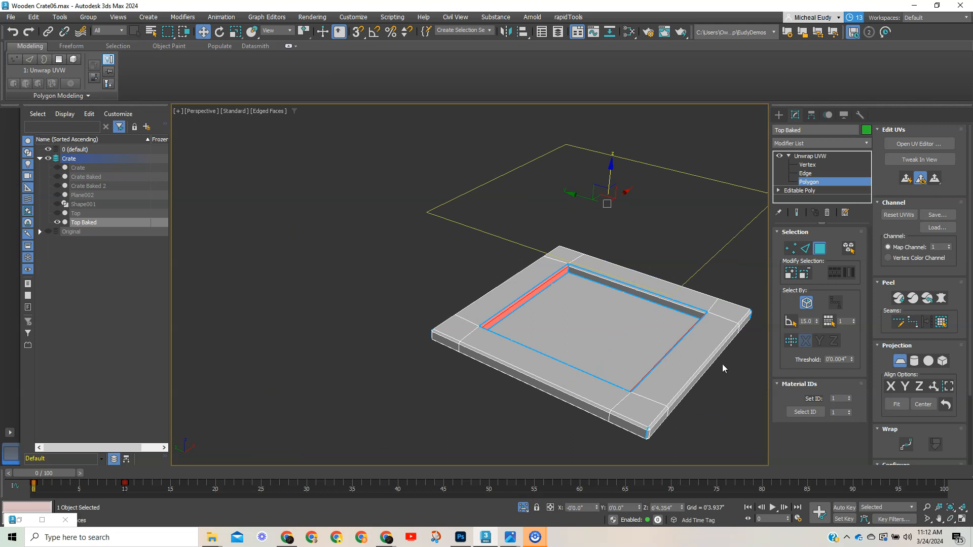
{"action": "middle_click_drag", "start_coordinate": [614, 378], "coordinate": [582, 377]}
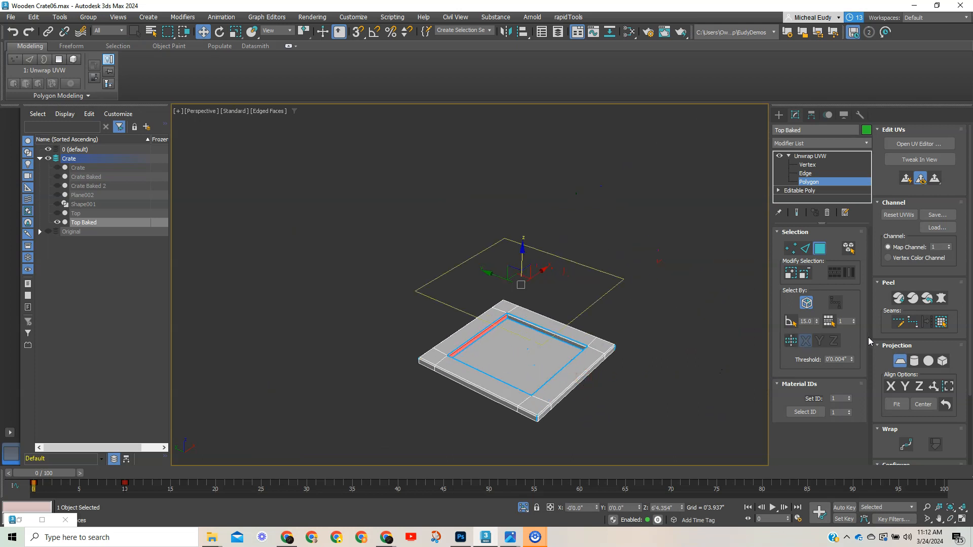
{"action": "left_click", "coordinate": [905, 386]}
{"action": "left_click", "coordinate": [919, 144]}
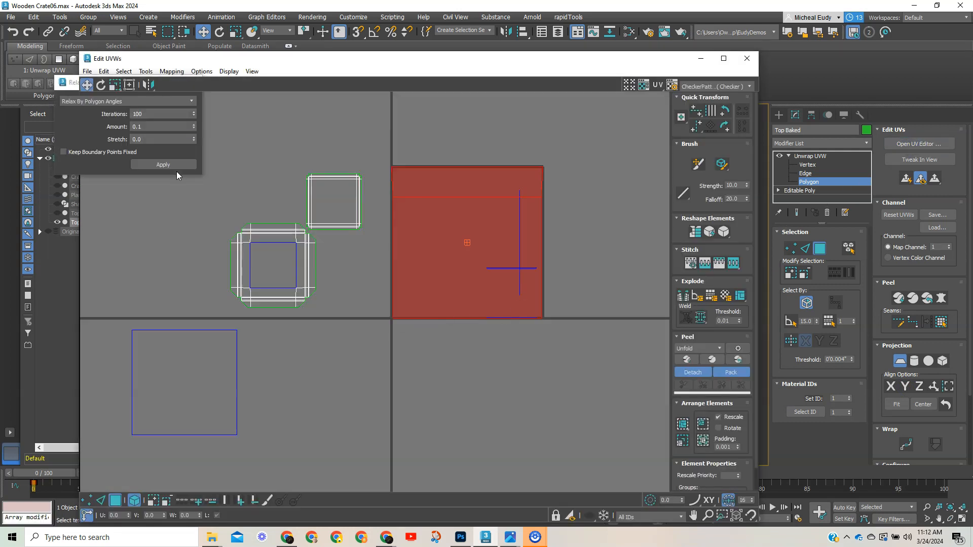
Step: Relax the first pair of recess wall strips by polygon angles and move them outside the UV tile to the left
{"action": "left_click", "coordinate": [178, 166]}
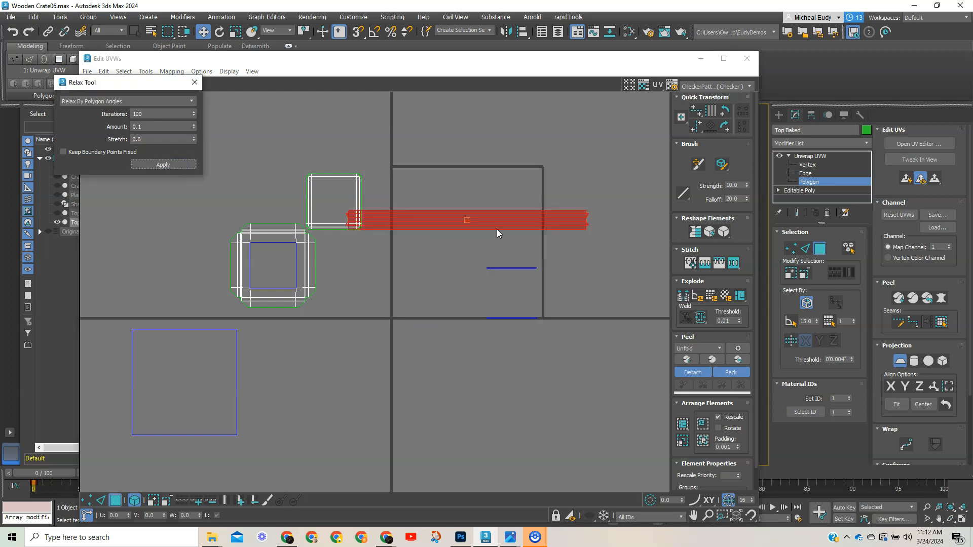
{"action": "scroll", "coordinate": [496, 230], "scroll_direction": "down", "scroll_amount": 1}
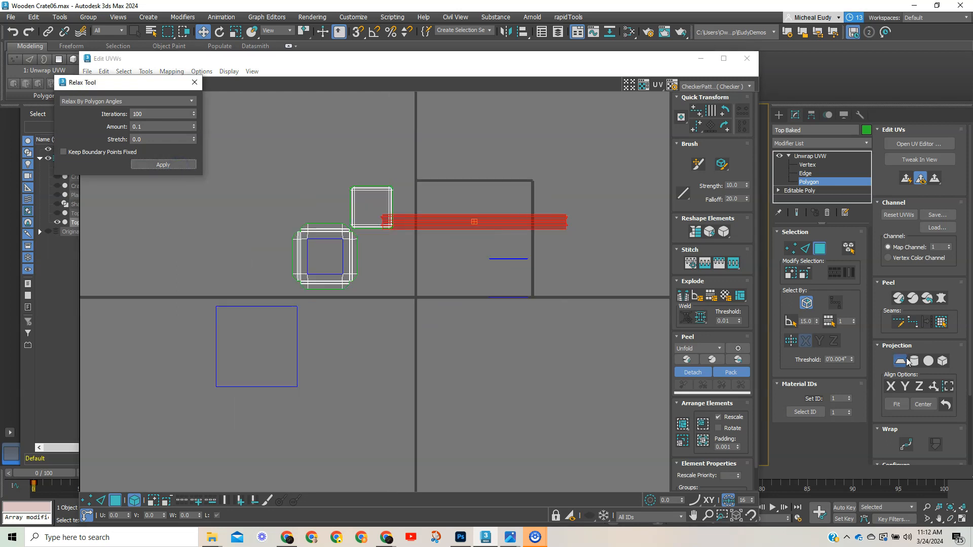
{"action": "left_click_drag", "start_coordinate": [502, 224], "coordinate": [146, 257]}
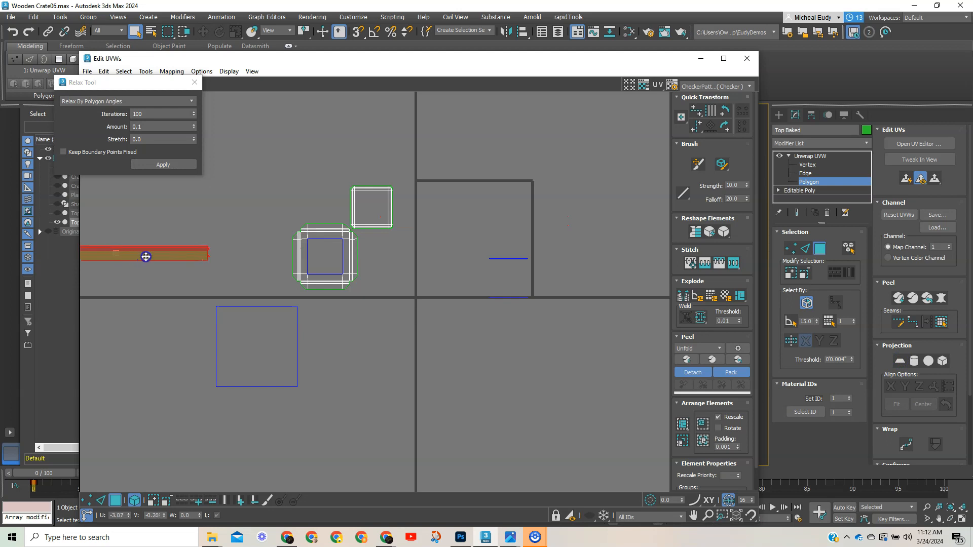
Step: Select the other two opposite recess walls, expand the selection to their seams, planar map them aligned to X and reopen the UV editor
{"action": "left_click", "coordinate": [701, 58]}
{"action": "scroll", "coordinate": [490, 343], "scroll_direction": "up", "scroll_amount": 5}
{"action": "middle_click_drag", "start_coordinate": [545, 328], "coordinate": [573, 276], "text": "alt"}
{"action": "left_click", "coordinate": [544, 226]}
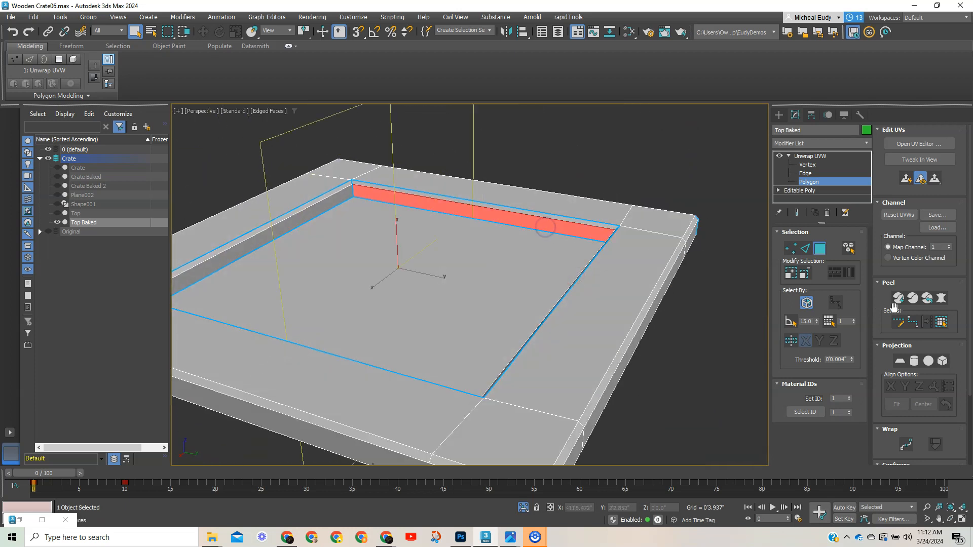
{"action": "left_click", "coordinate": [940, 321]}
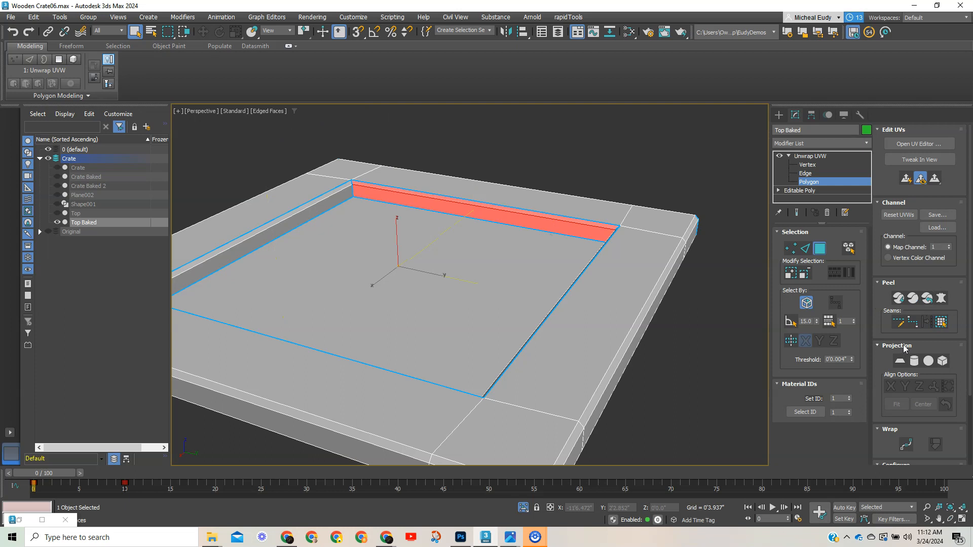
{"action": "left_click", "coordinate": [899, 361]}
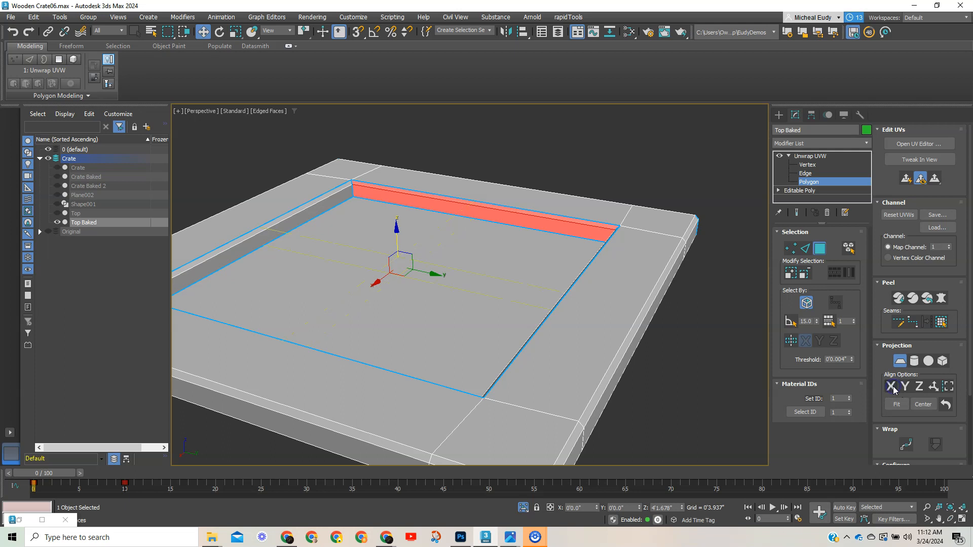
{"action": "left_click", "coordinate": [918, 144]}
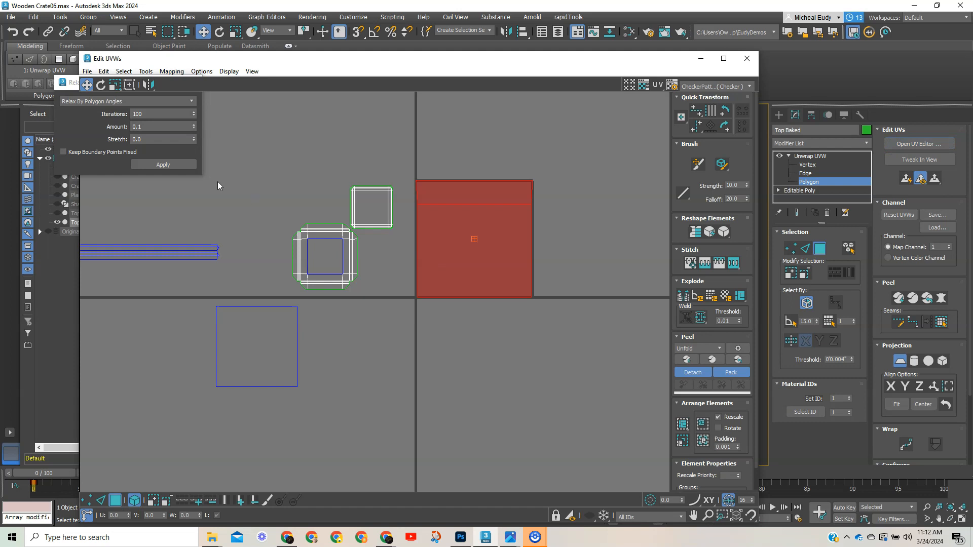
Step: Relax the second pair of wall strips by polygon angles, pack all shells into the UV tile and inspect the layout
{"action": "left_click", "coordinate": [170, 166]}
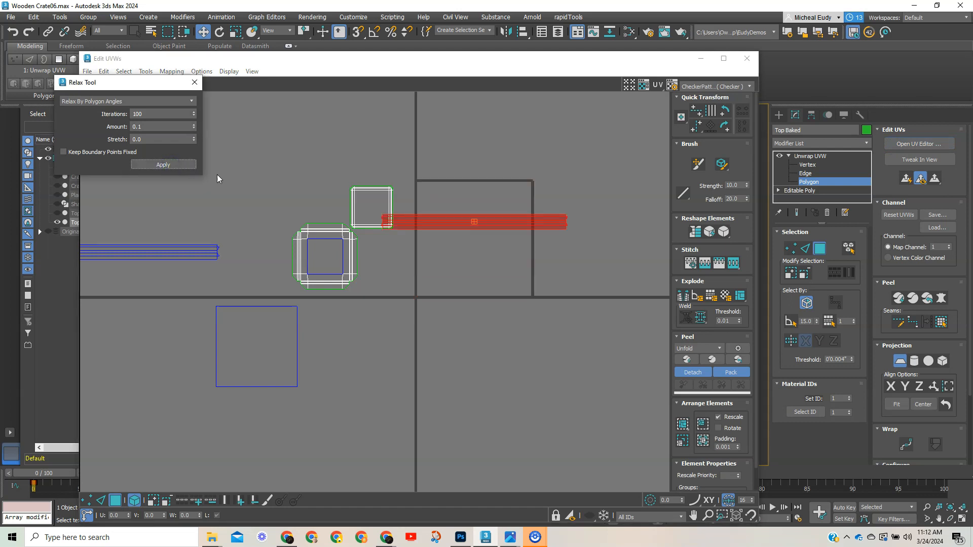
{"action": "scroll", "coordinate": [487, 183], "scroll_direction": "down", "scroll_amount": 3}
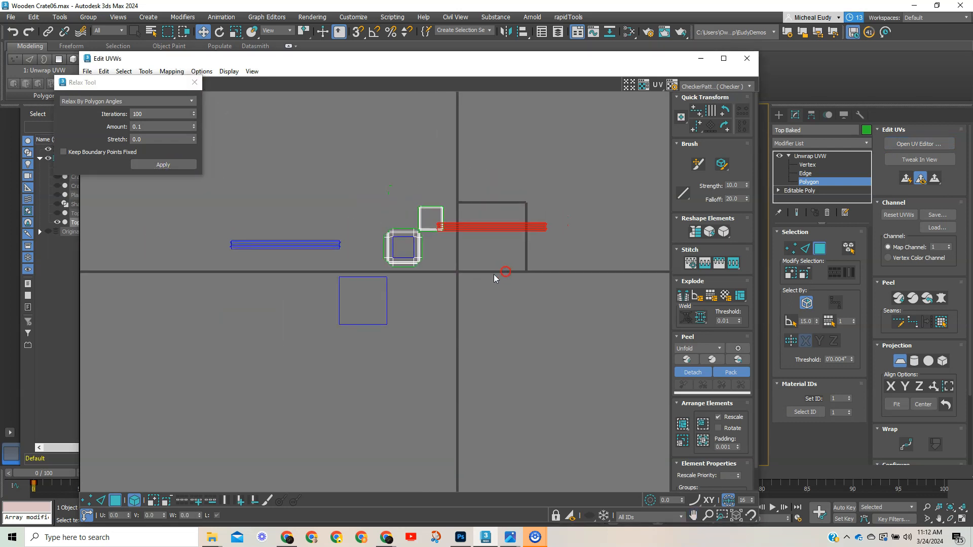
{"action": "mouse_move", "coordinate": [219, 154]}
{"action": "left_mouse_down"}
{"action": "mouse_move", "coordinate": [326, 256]}
{"action": "mouse_move", "coordinate": [658, 449]}
{"action": "mouse_move", "coordinate": [630, 437]}
{"action": "left_mouse_up"}
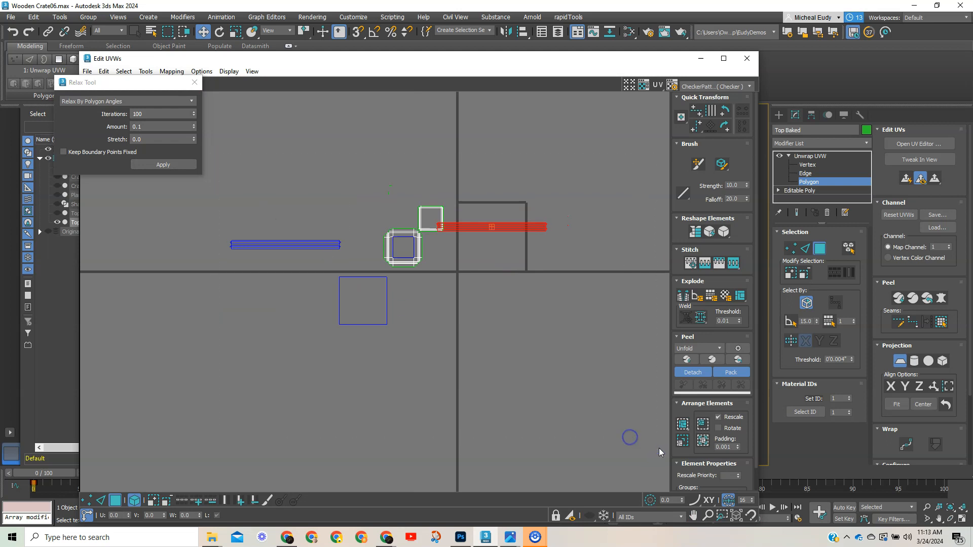
{"action": "left_click", "coordinate": [703, 441]}
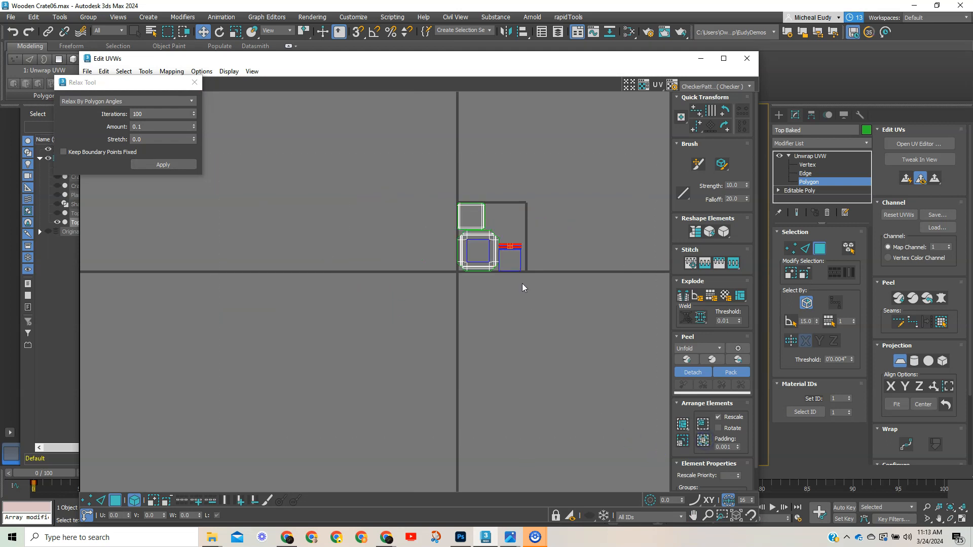
{"action": "scroll", "coordinate": [521, 283], "scroll_direction": "up", "scroll_amount": 5}
{"action": "scroll", "coordinate": [497, 241], "scroll_direction": "up", "scroll_amount": 3}
{"action": "middle_click_drag", "start_coordinate": [495, 256], "coordinate": [598, 350]}
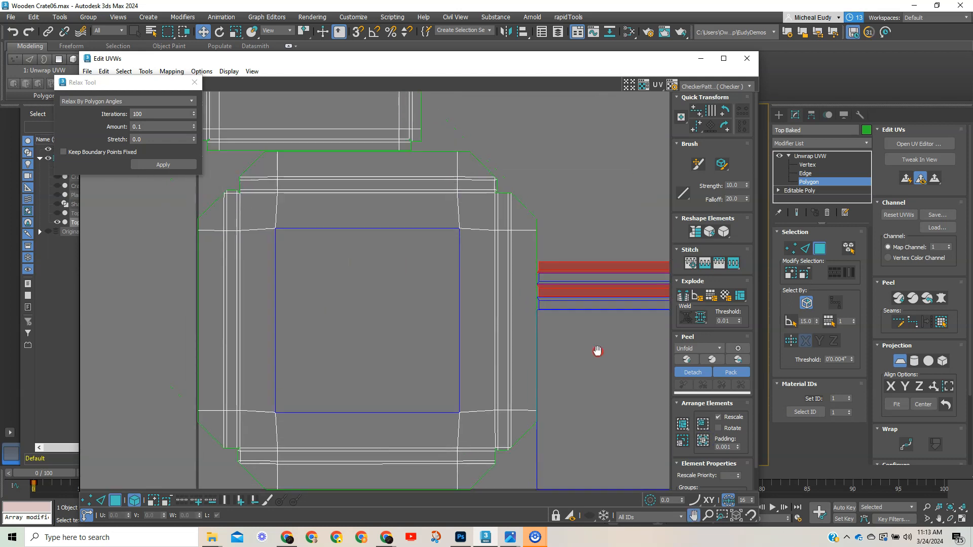
{"action": "scroll", "coordinate": [598, 351], "scroll_direction": "down", "scroll_amount": 6}
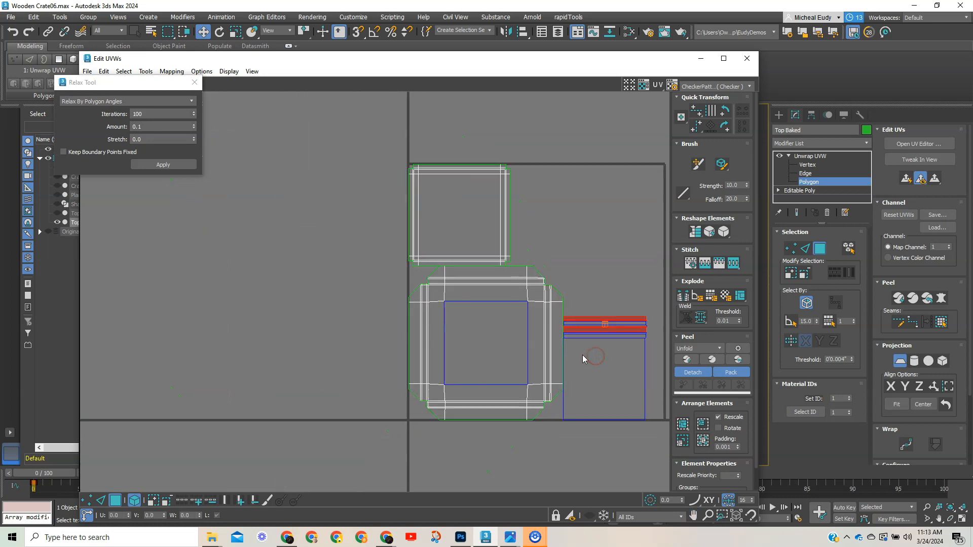
{"action": "scroll", "coordinate": [535, 302], "scroll_direction": "down", "scroll_amount": 3}
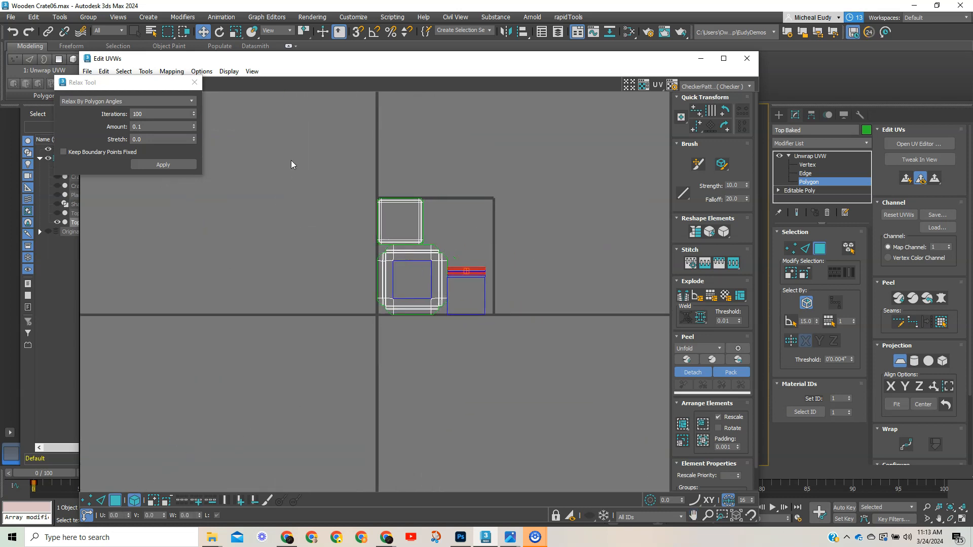
Step: Turn off the planar map, select all packed shells and move them together outside the UV tile, below and to the left
{"action": "left_click_drag", "start_coordinate": [291, 160], "coordinate": [543, 371]}
{"action": "left_click", "coordinate": [899, 363]}
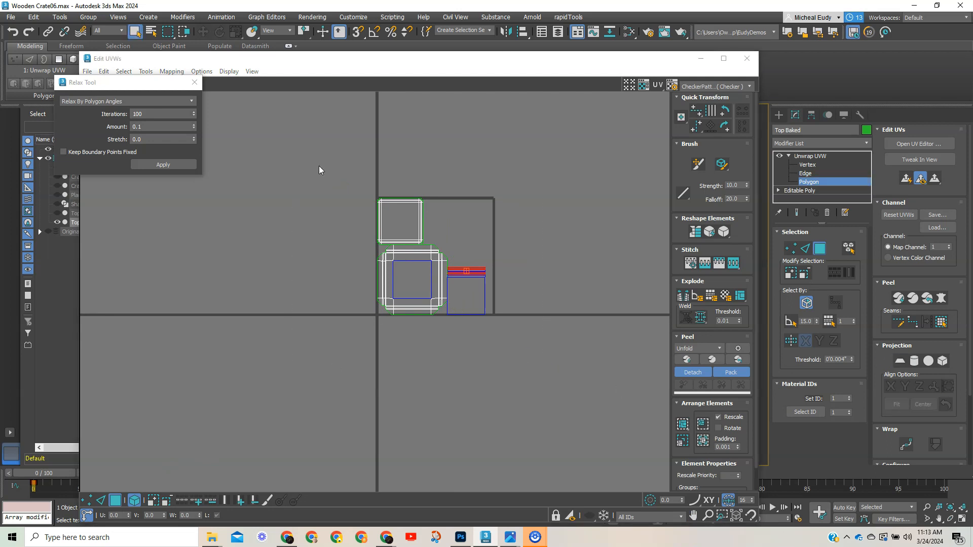
{"action": "left_click_drag", "start_coordinate": [319, 170], "coordinate": [541, 382]}
{"action": "left_click_drag", "start_coordinate": [441, 284], "coordinate": [200, 412]}
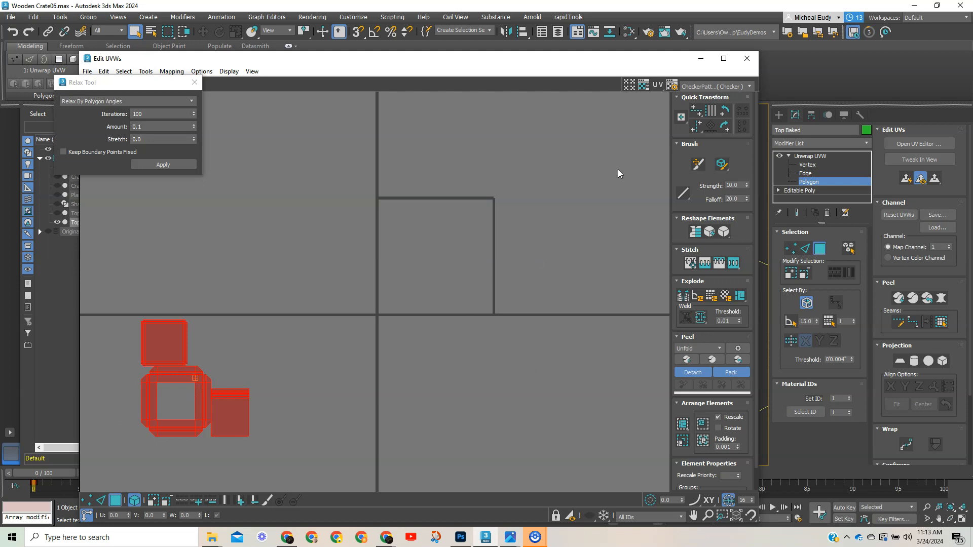
Step: Close the UV editor, leave polygon sub-object mode and convert Top Baked to an Editable Poly
{"action": "left_click", "coordinate": [747, 59]}
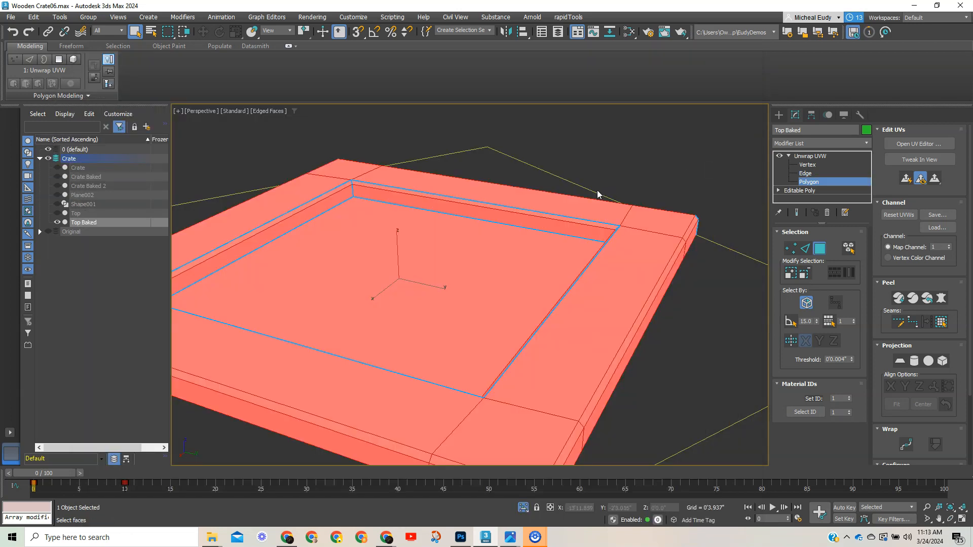
{"action": "left_click", "coordinate": [808, 157]}
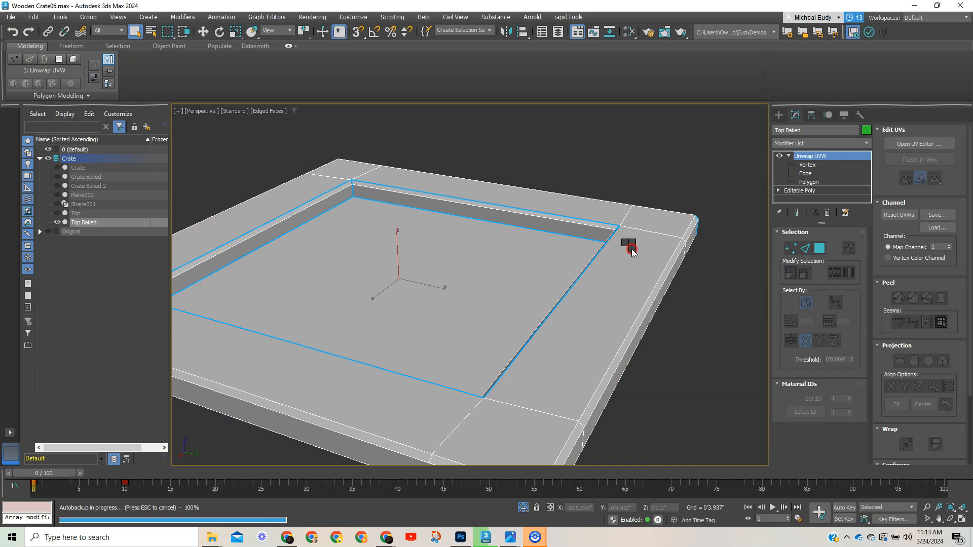
{"action": "right_click", "coordinate": [630, 248]}
{"action": "mouse_move", "coordinate": [635, 373]}
{"action": "left_click", "coordinate": [745, 383]}
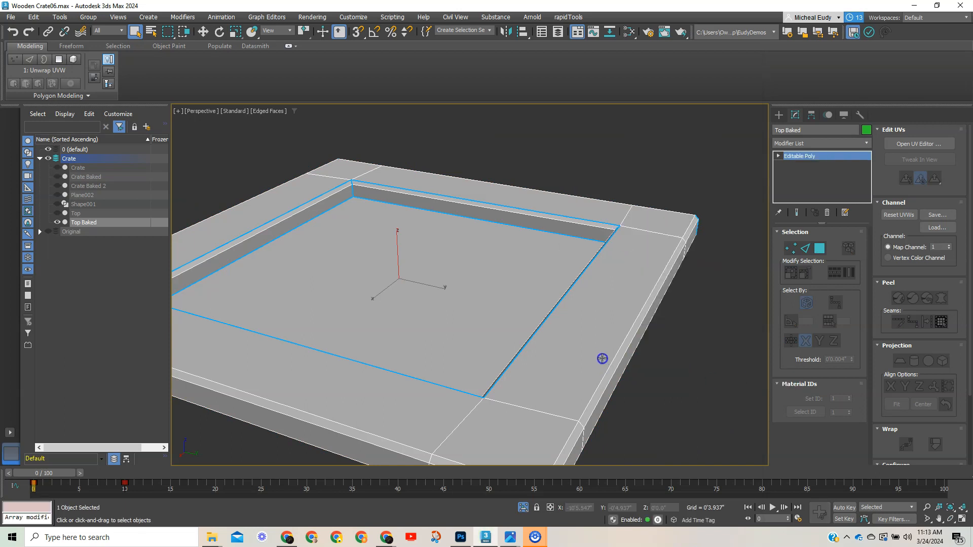
{"action": "scroll", "coordinate": [556, 345], "scroll_direction": "down", "scroll_amount": 5}
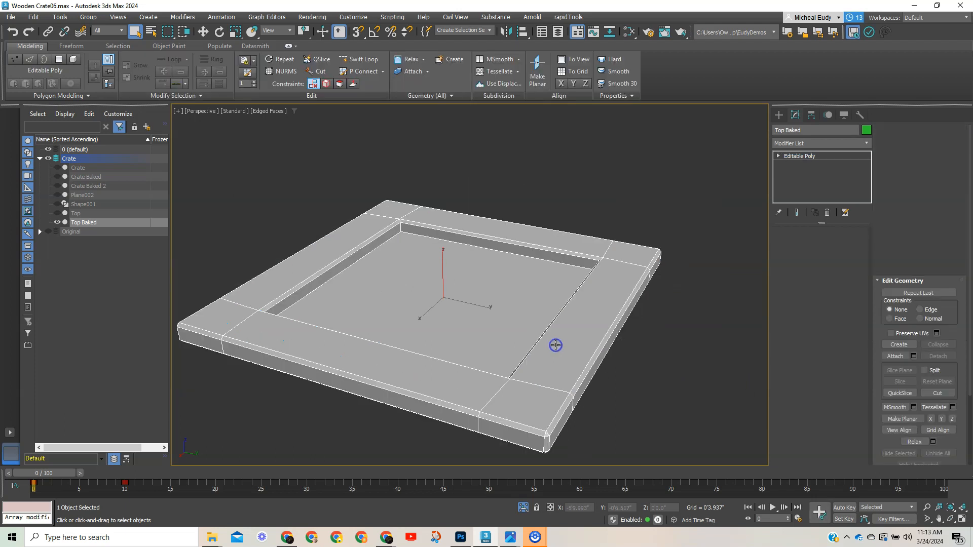
{"action": "left_click", "coordinate": [57, 186]}
{"action": "left_click", "coordinate": [506, 356]}
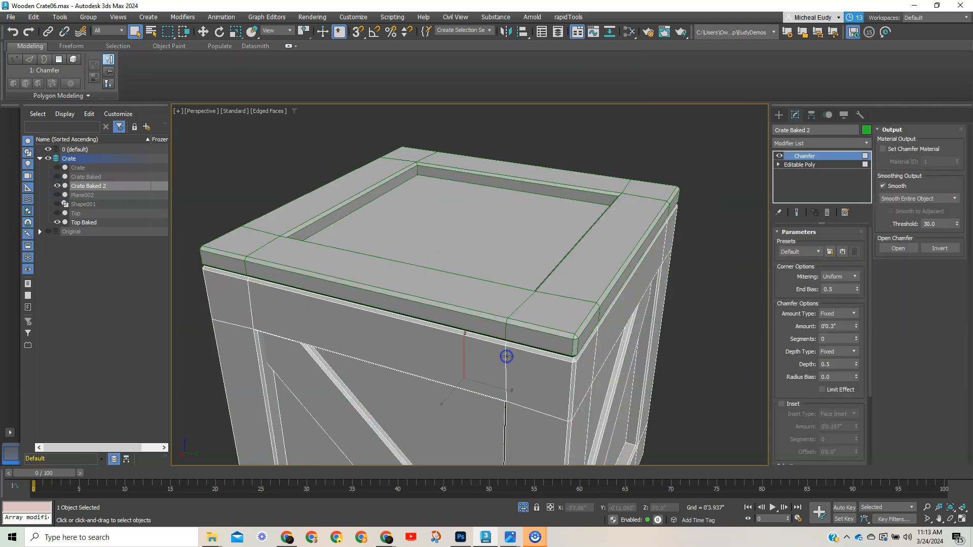
{"action": "left_click", "coordinate": [57, 185]}
Step: Unhide the Crate Baked object and select it
{"action": "left_click", "coordinate": [56, 177]}
{"action": "left_click", "coordinate": [81, 176]}
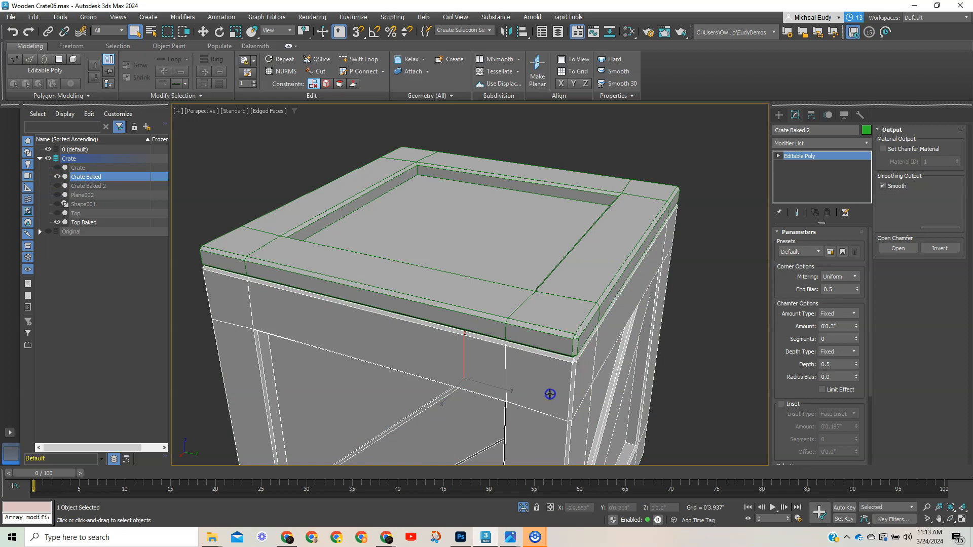
{"action": "left_click", "coordinate": [856, 155]}
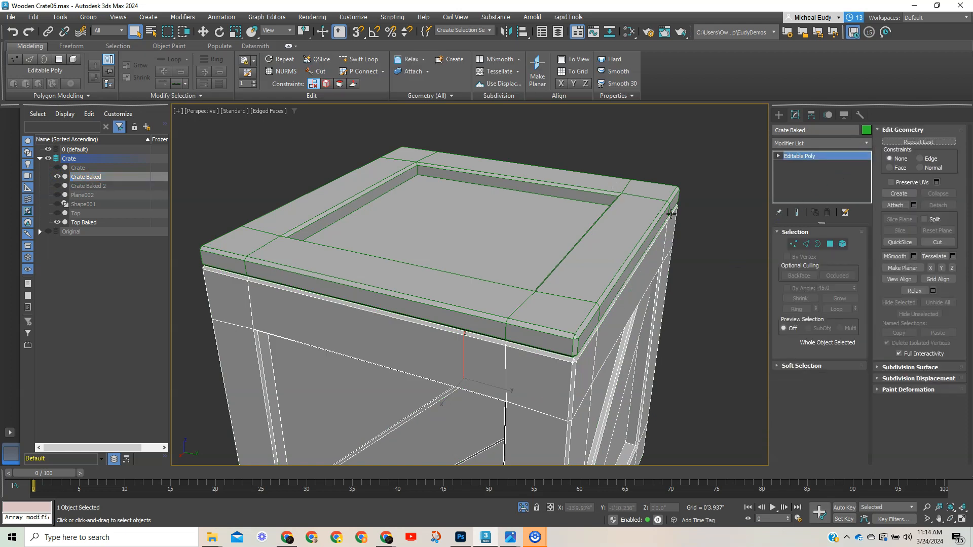
Step: Add Top Baked to the Crate Baked selection, apply one Unwrap UVW modifier to both objects and open the UV editor
{"action": "left_click", "coordinate": [629, 217], "text": "ctrl"}
{"action": "scroll", "coordinate": [680, 284], "scroll_direction": "down", "scroll_amount": 8}
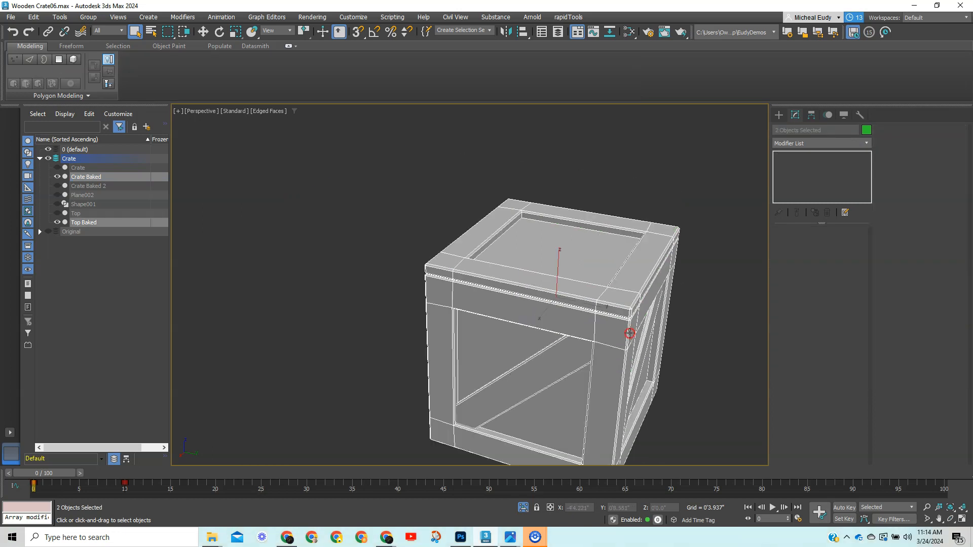
{"action": "middle_click_drag", "start_coordinate": [630, 330], "coordinate": [542, 276]}
{"action": "left_click", "coordinate": [867, 143]}
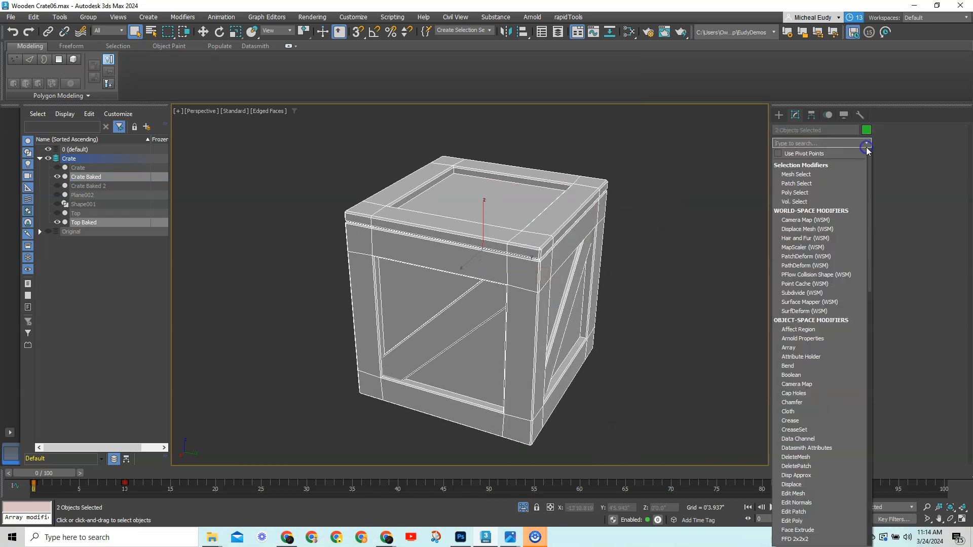
{"action": "left_click_drag", "start_coordinate": [871, 164], "coordinate": [875, 449]}
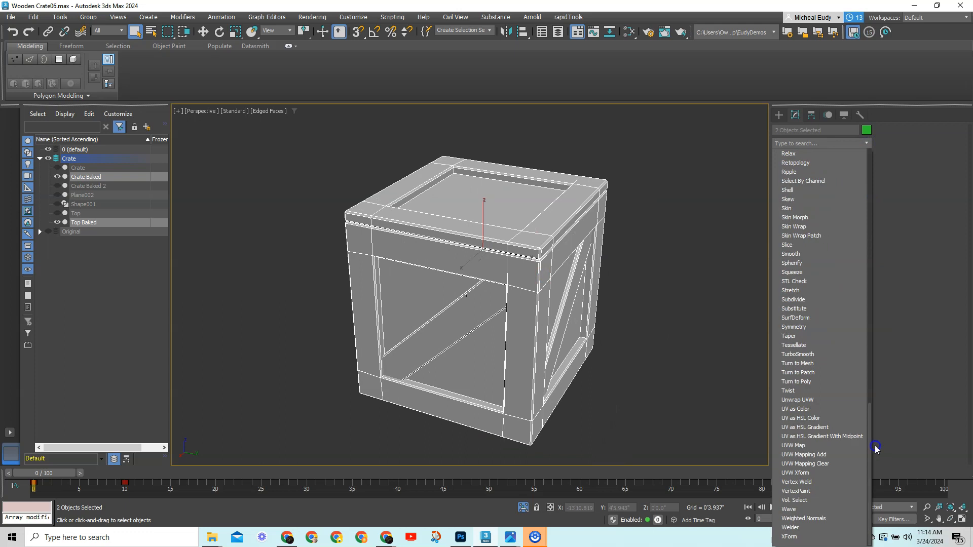
{"action": "left_click", "coordinate": [786, 400]}
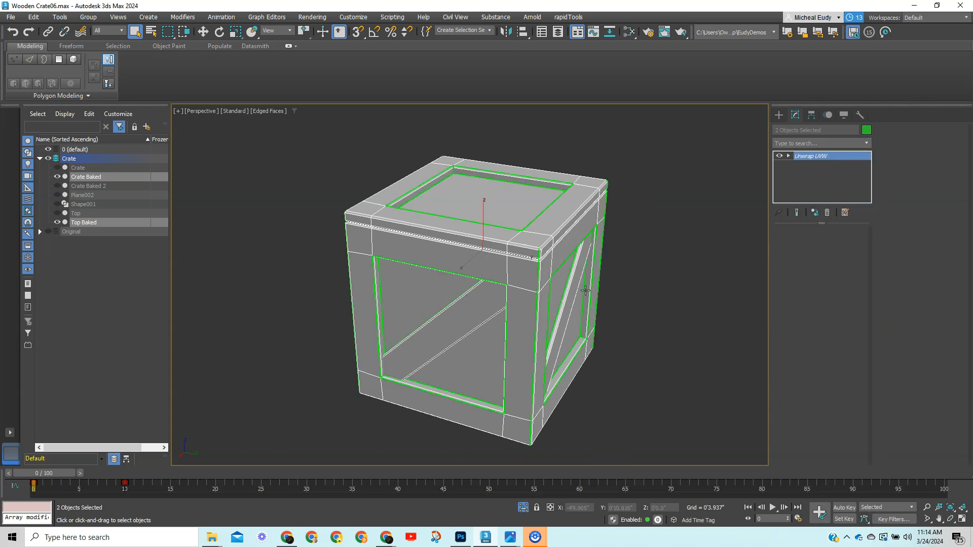
{"action": "left_click", "coordinate": [917, 145]}
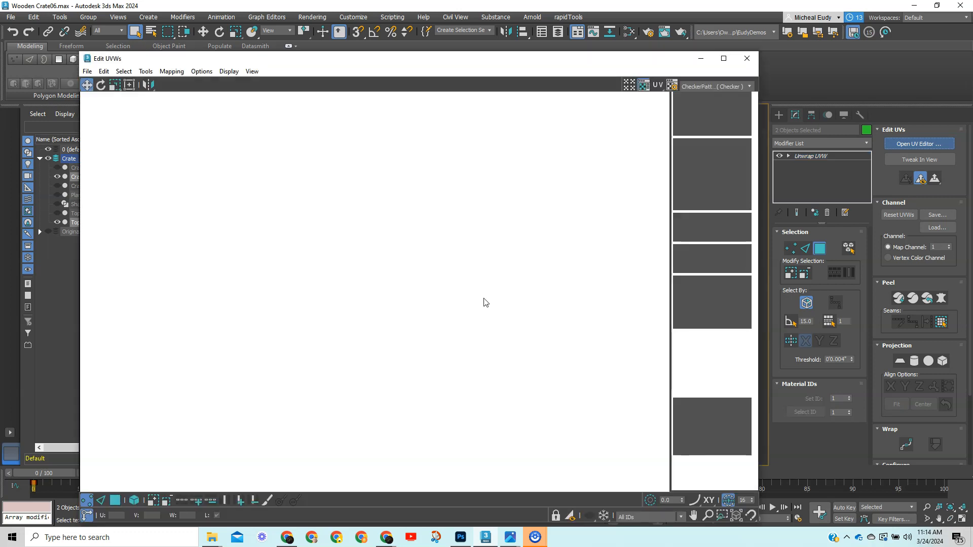
Step: Turn off the checker map background in the UV editor and switch to polygon selection by element
{"action": "scroll", "coordinate": [463, 296], "scroll_direction": "down", "scroll_amount": 5}
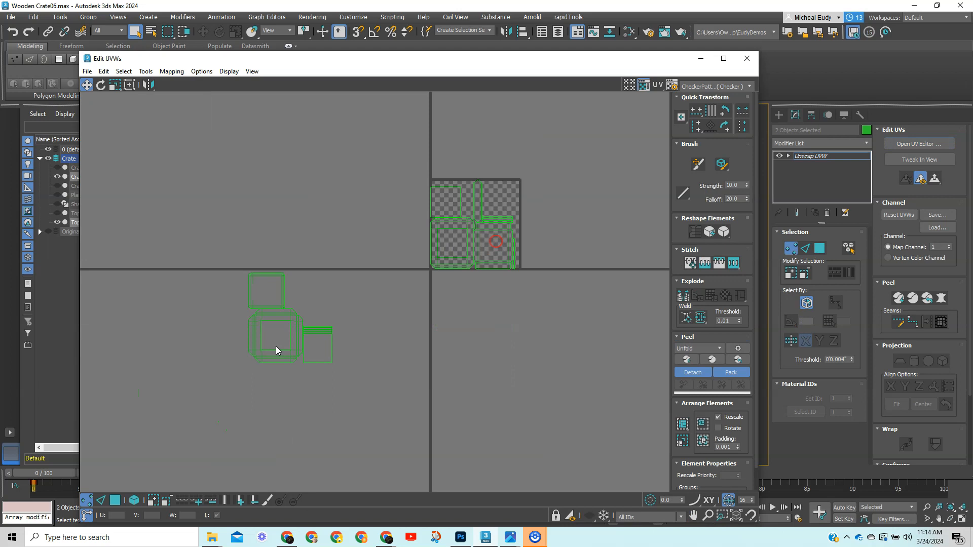
{"action": "scroll", "coordinate": [511, 347], "scroll_direction": "up", "scroll_amount": 4}
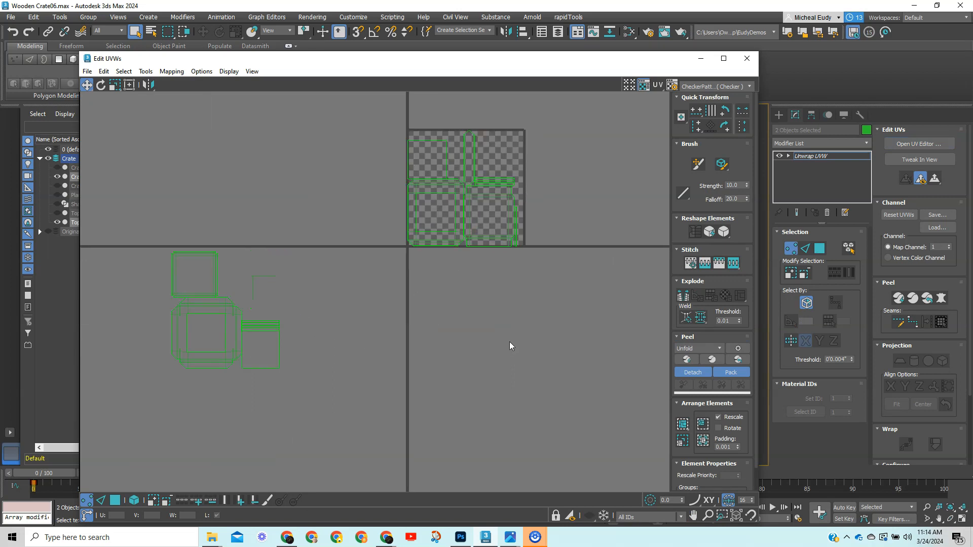
{"action": "left_click", "coordinate": [643, 86]}
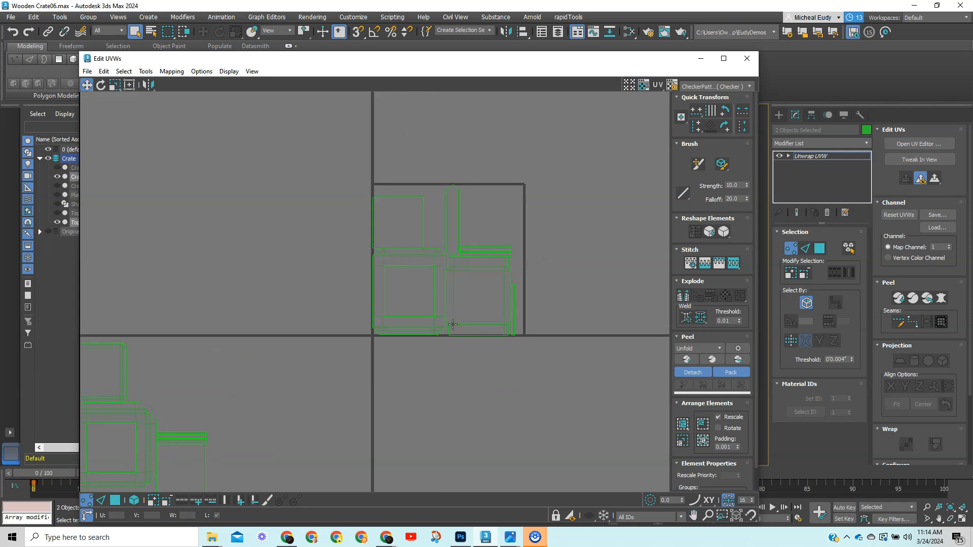
{"action": "scroll", "coordinate": [514, 297], "scroll_direction": "up", "scroll_amount": 2}
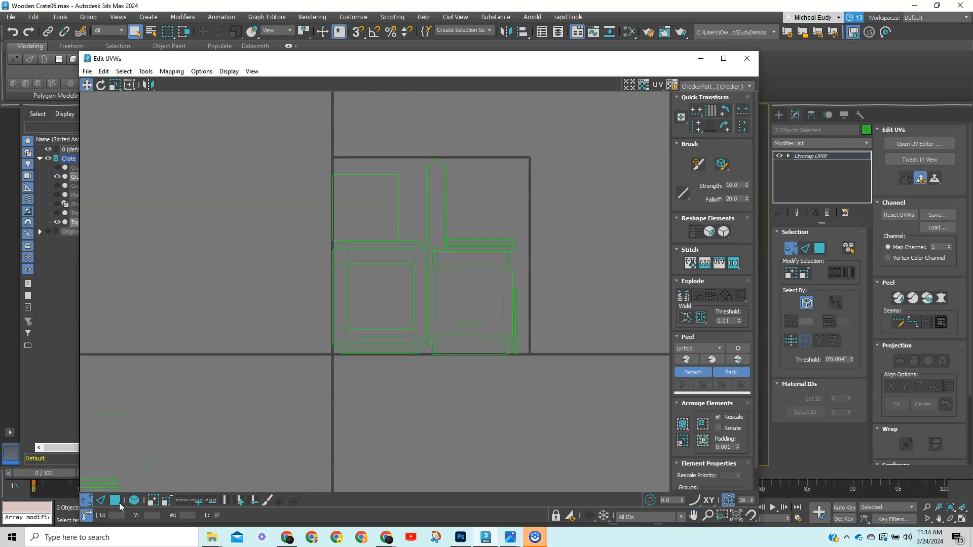
{"action": "left_click", "coordinate": [114, 500]}
{"action": "left_click", "coordinate": [134, 501]}
Step: Separate the stacked square panel shells by moving them one by one out of the frame-free corner, to the left of the UV tile
{"action": "scroll", "coordinate": [254, 356], "scroll_direction": "up", "scroll_amount": 2}
{"action": "middle_click_drag", "start_coordinate": [253, 234], "coordinate": [228, 332]}
{"action": "left_click", "coordinate": [358, 237]}
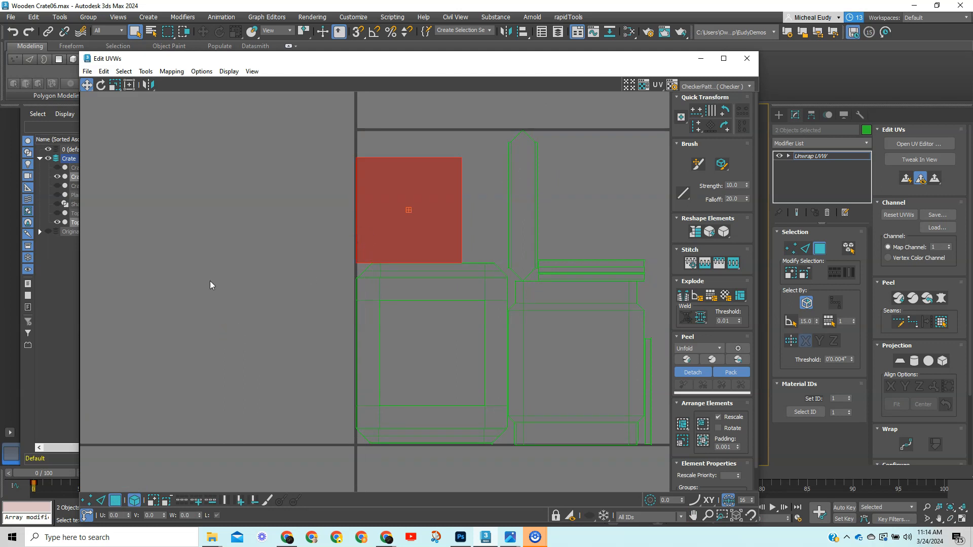
{"action": "left_click_drag", "start_coordinate": [388, 225], "coordinate": [130, 191]}
{"action": "left_click_drag", "start_coordinate": [363, 204], "coordinate": [183, 324]}
{"action": "left_click_drag", "start_coordinate": [379, 213], "coordinate": [295, 181]}
Step: Select all UV shells of both objects and pack them together into the UV tile
{"action": "scroll", "coordinate": [313, 299], "scroll_direction": "down", "scroll_amount": 5}
{"action": "left_click_drag", "start_coordinate": [187, 194], "coordinate": [470, 378]}
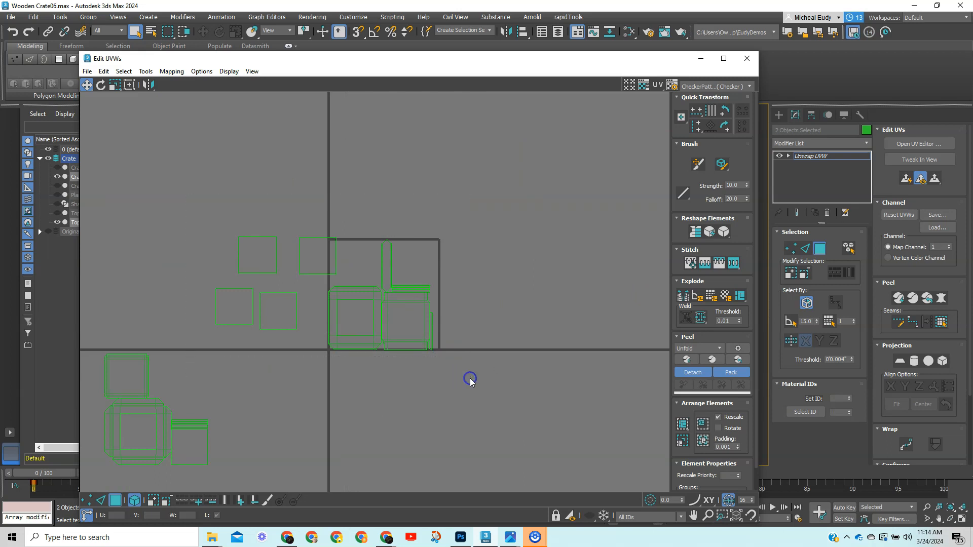
{"action": "scroll", "coordinate": [402, 373], "scroll_direction": "down", "scroll_amount": 2}
{"action": "left_click_drag", "start_coordinate": [117, 211], "coordinate": [473, 471]}
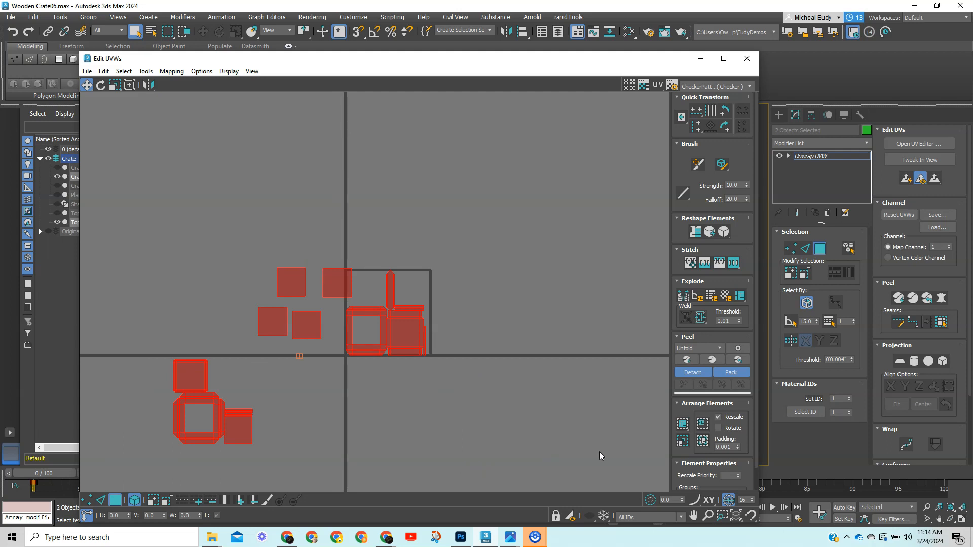
{"action": "left_click", "coordinate": [703, 441]}
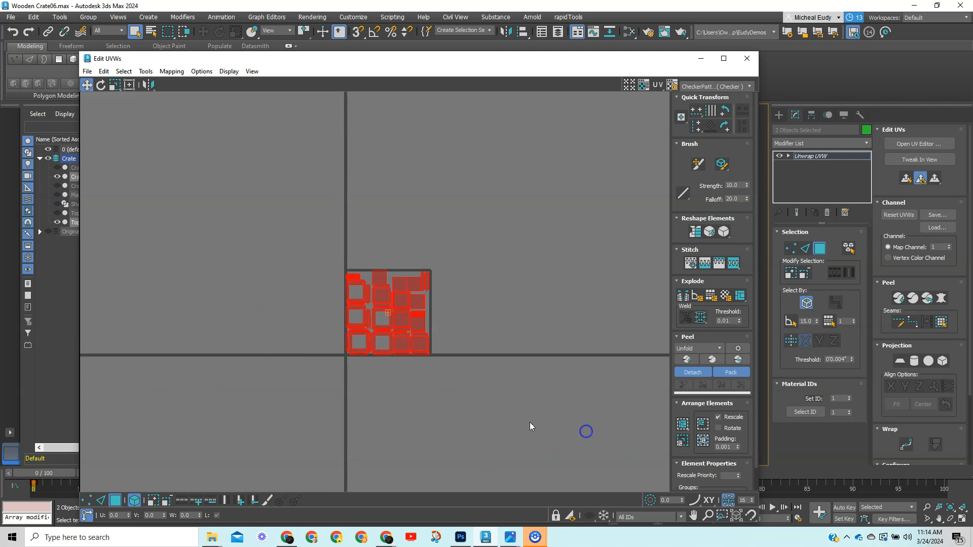
Step: Set the packing padding to 0.01, repack all the shells with wider gaps, and clear the selection
{"action": "scroll", "coordinate": [379, 358], "scroll_direction": "up", "scroll_amount": 8}
{"action": "middle_click_drag", "start_coordinate": [404, 317], "coordinate": [337, 393]}
{"action": "scroll", "coordinate": [486, 318], "scroll_direction": "up", "scroll_amount": 3}
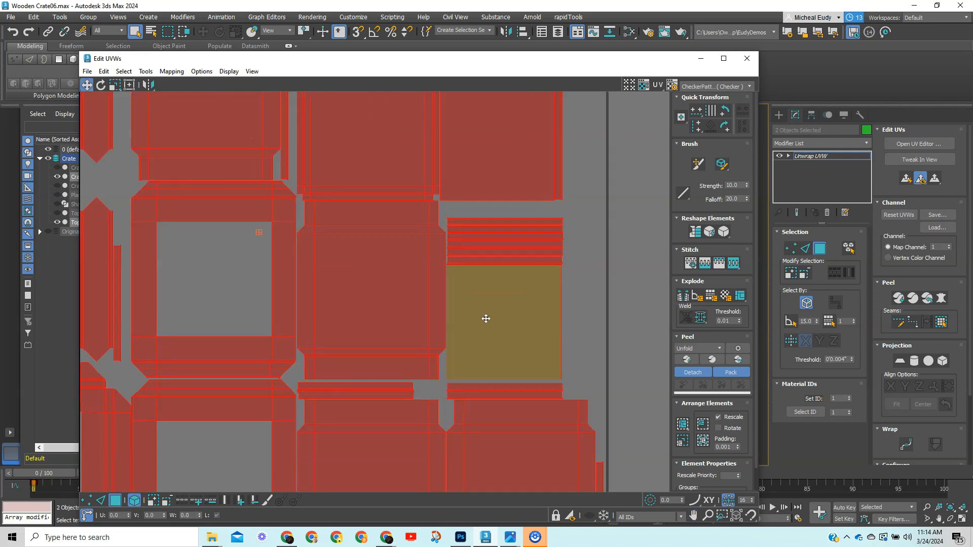
{"action": "scroll", "coordinate": [486, 318], "scroll_direction": "down", "scroll_amount": 3}
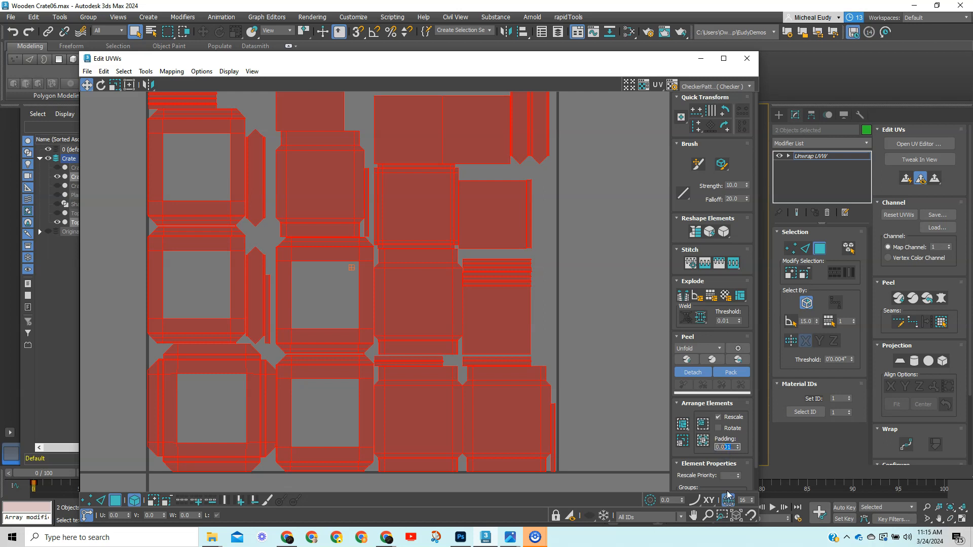
{"action": "left_click", "coordinate": [701, 442]}
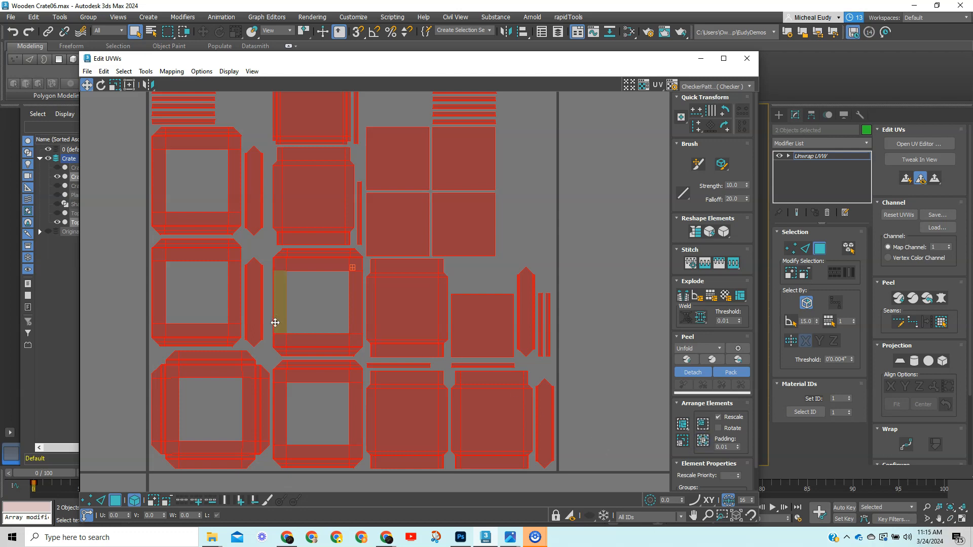
{"action": "mouse_move", "coordinate": [315, 302]}
{"action": "middle_mouse_down"}
{"action": "mouse_move", "coordinate": [306, 403]}
{"action": "mouse_move", "coordinate": [335, 302]}
{"action": "mouse_move", "coordinate": [324, 315]}
{"action": "middle_mouse_up"}
{"action": "scroll", "coordinate": [323, 315], "scroll_direction": "down", "scroll_amount": 2}
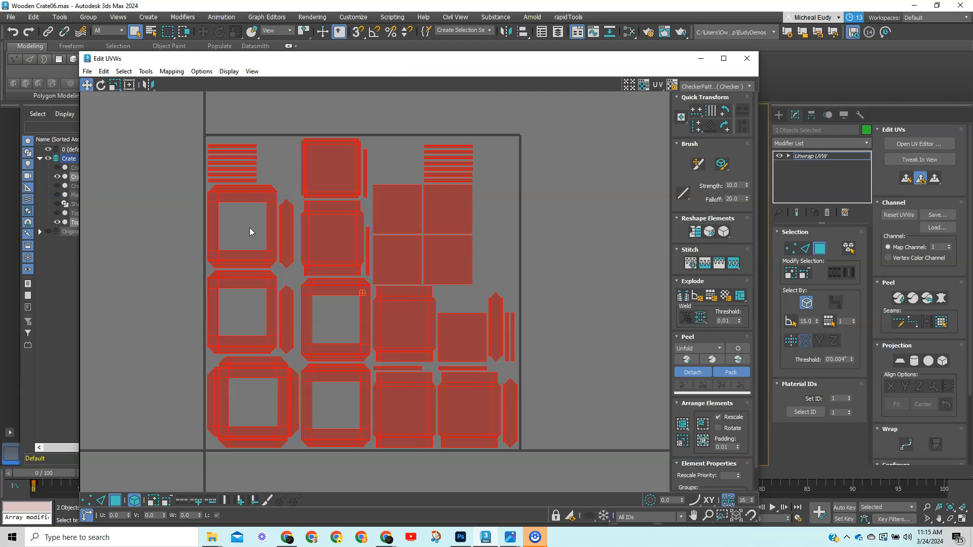
{"action": "left_click", "coordinate": [506, 272]}
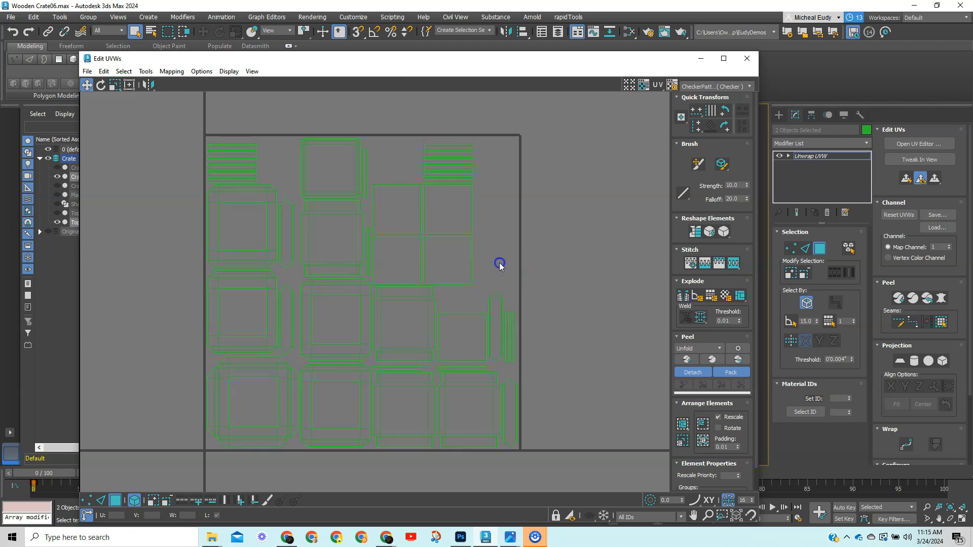
Step: Try to fit one of the four square panel shells inside the opening of a frame shell
{"action": "left_click", "coordinate": [398, 212]}
{"action": "scroll", "coordinate": [424, 222], "scroll_direction": "up", "scroll_amount": 4}
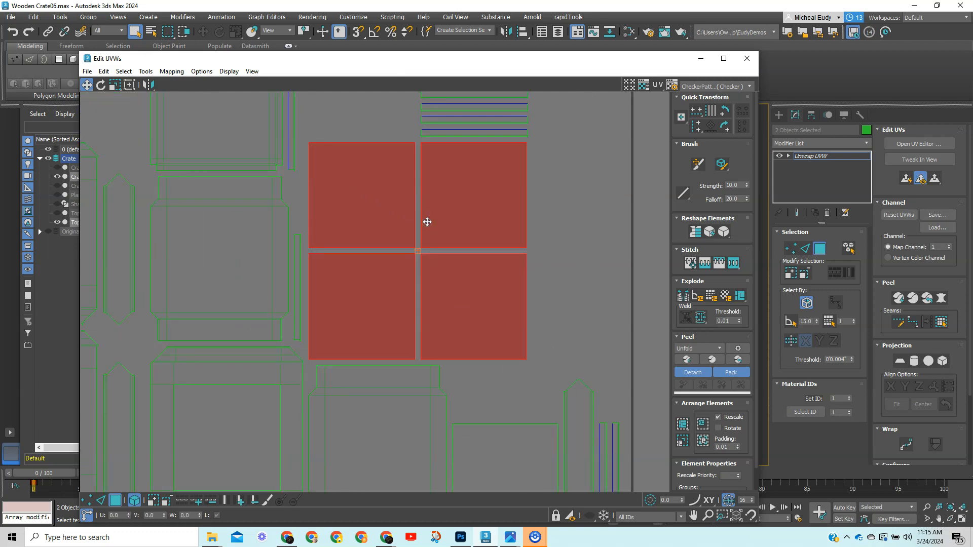
{"action": "middle_click_drag", "start_coordinate": [428, 222], "coordinate": [536, 258]}
{"action": "left_click", "coordinate": [487, 246]}
{"action": "left_click_drag", "start_coordinate": [488, 246], "coordinate": [137, 278]}
{"action": "middle_click_drag", "start_coordinate": [137, 278], "coordinate": [235, 290]}
{"action": "left_click_drag", "start_coordinate": [234, 289], "coordinate": [597, 249]}
{"action": "middle_click_drag", "start_coordinate": [597, 249], "coordinate": [341, 221]}
{"action": "left_click_drag", "start_coordinate": [341, 220], "coordinate": [354, 219]}
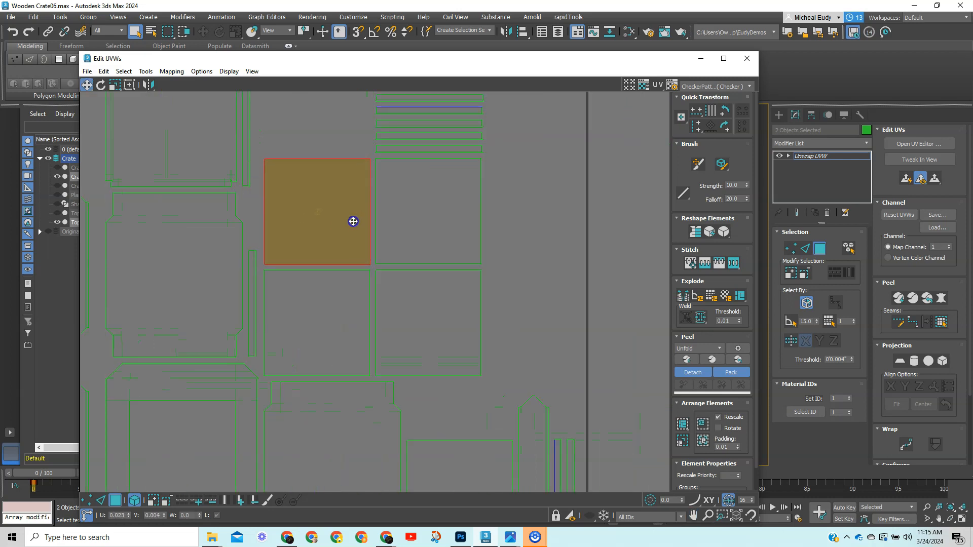
Step: Select the four square panel shells and scale them down slightly together so they fit inside the frame openings
{"action": "left_click_drag", "start_coordinate": [486, 284], "coordinate": [322, 233]}
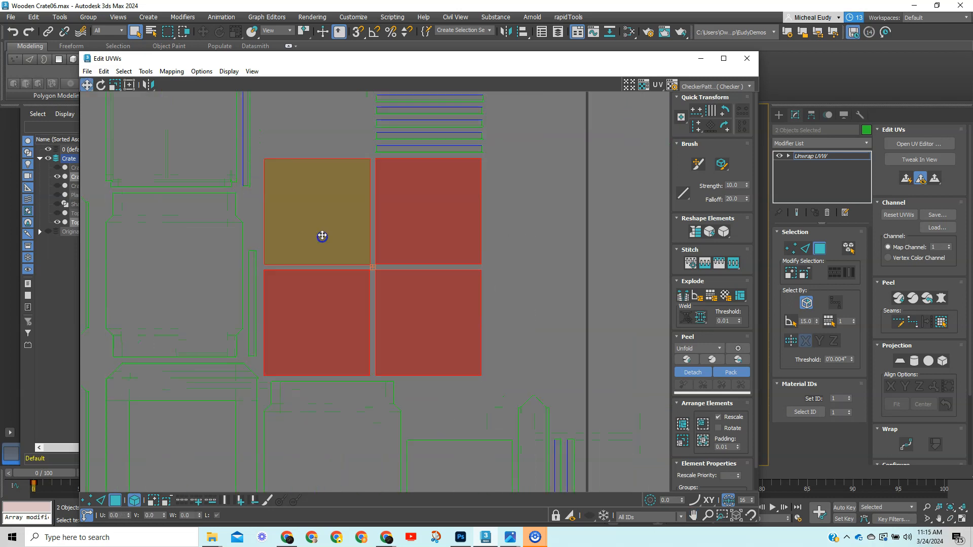
{"action": "right_click", "coordinate": [389, 239]}
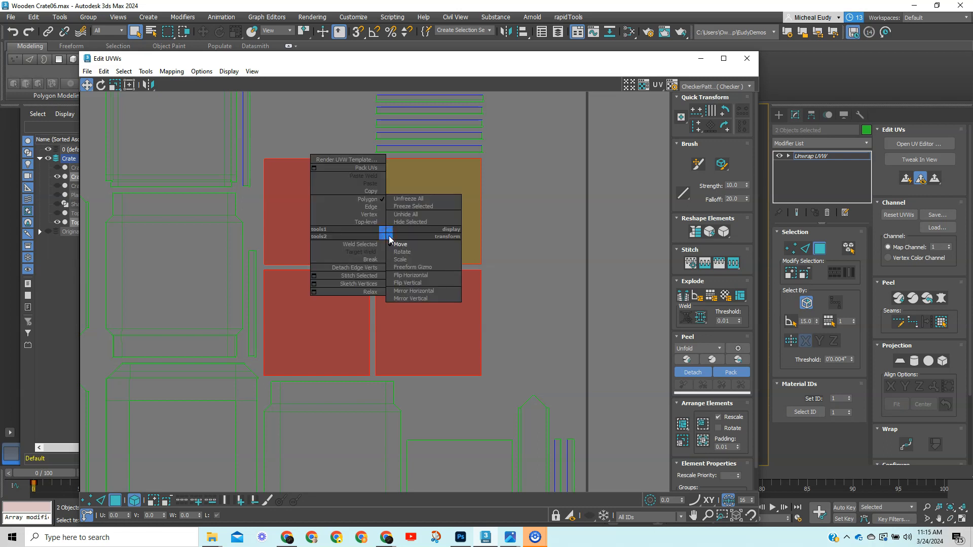
{"action": "left_click", "coordinate": [402, 259]}
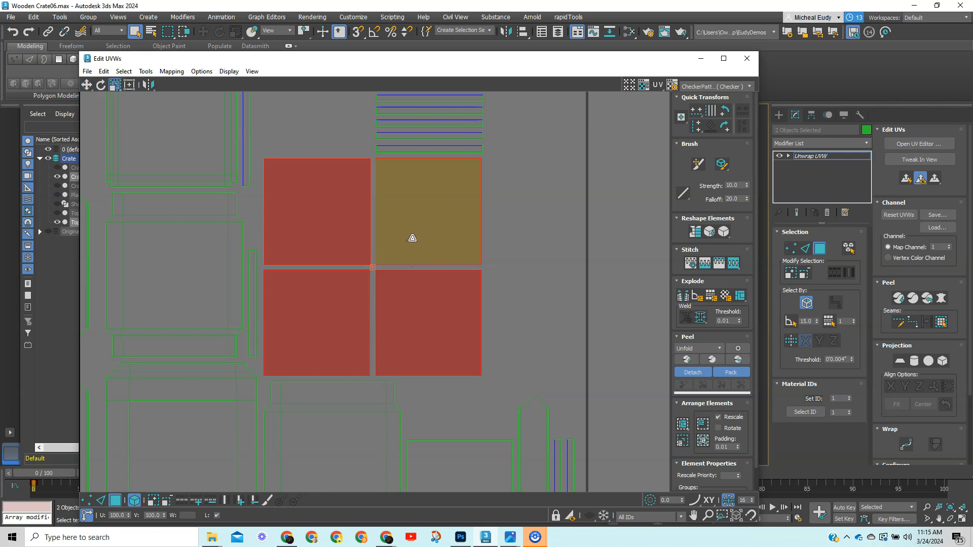
{"action": "left_click_drag", "start_coordinate": [412, 238], "coordinate": [407, 243]}
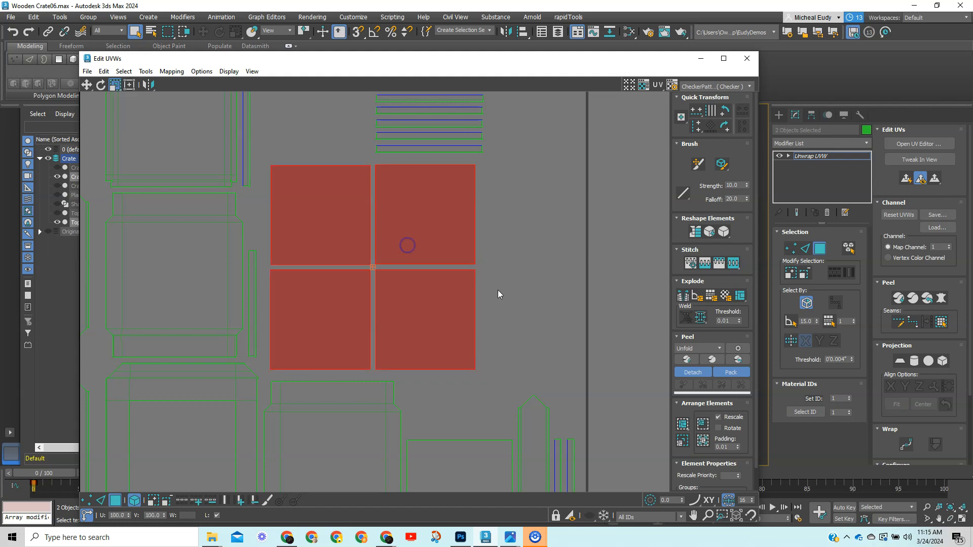
{"action": "middle_click_drag", "start_coordinate": [497, 291], "coordinate": [583, 292]}
{"action": "scroll", "coordinate": [584, 293], "scroll_direction": "down", "scroll_amount": 2}
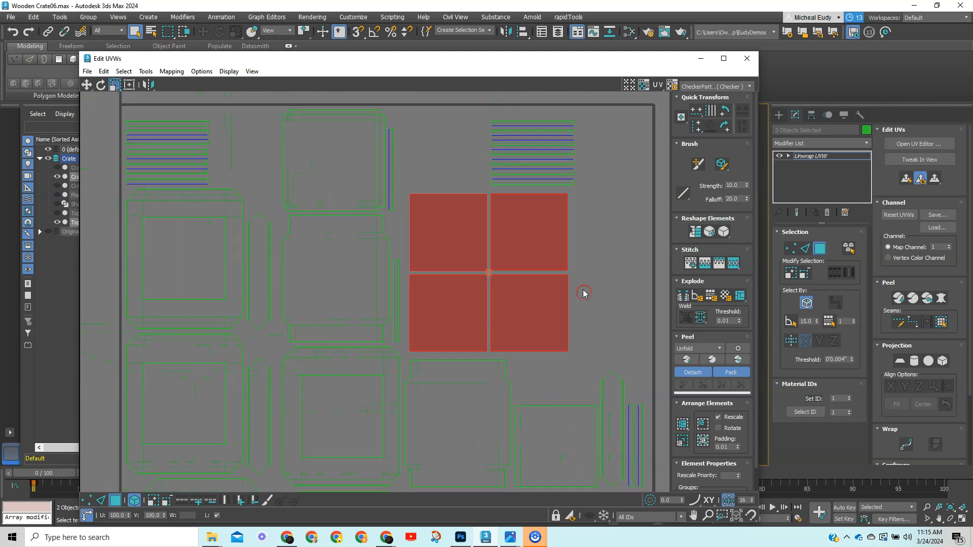
Step: Switch to the Move tool and place the upper-left square panel shell inside the opening of the upper-left frame shell
{"action": "right_click", "coordinate": [600, 239]}
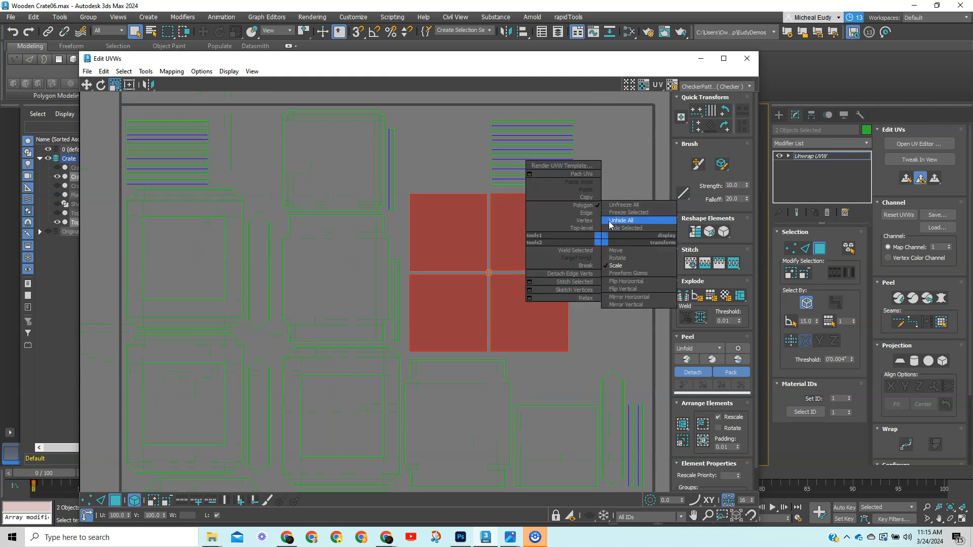
{"action": "left_click", "coordinate": [623, 249]}
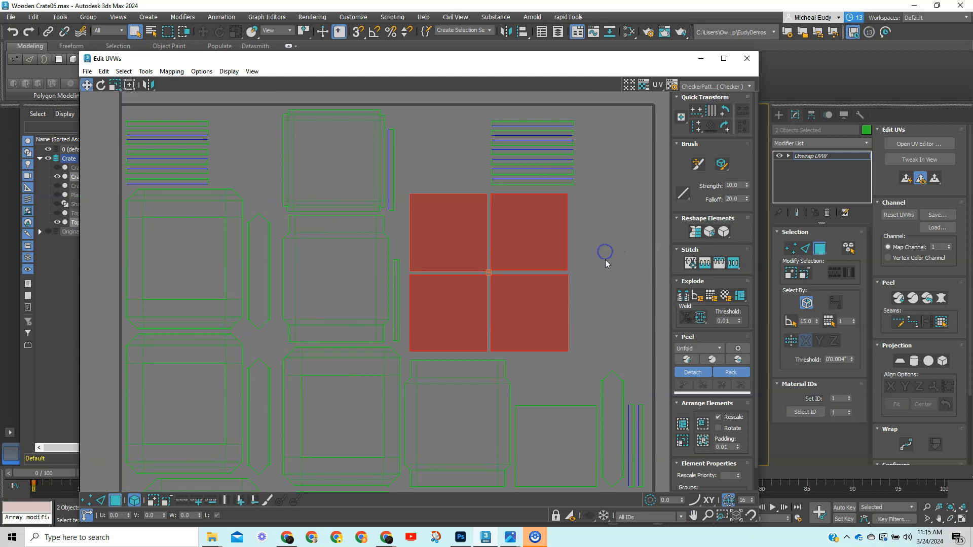
{"action": "left_click", "coordinate": [456, 236]}
{"action": "left_click_drag", "start_coordinate": [458, 235], "coordinate": [206, 263]}
{"action": "scroll", "coordinate": [192, 268], "scroll_direction": "up", "scroll_amount": 3}
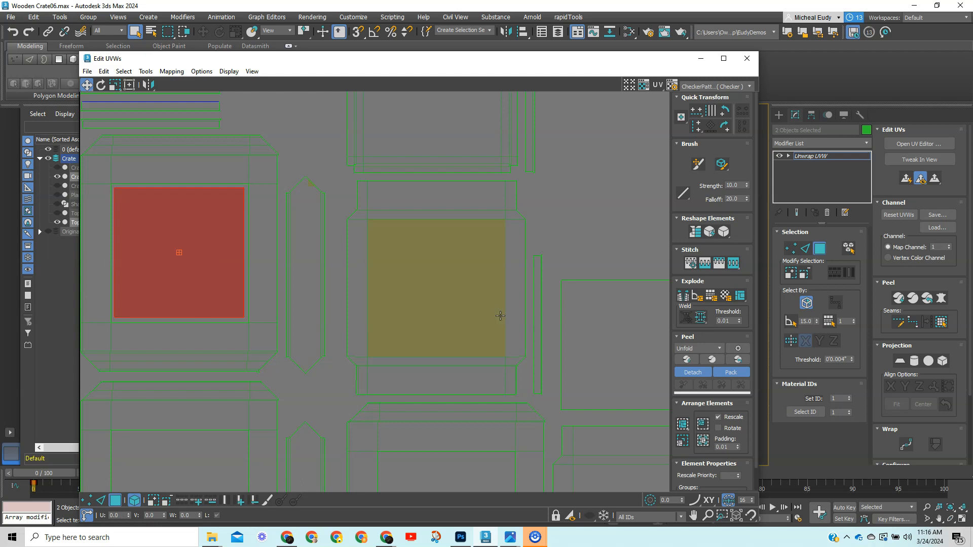
{"action": "scroll", "coordinate": [491, 314], "scroll_direction": "down", "scroll_amount": 5}
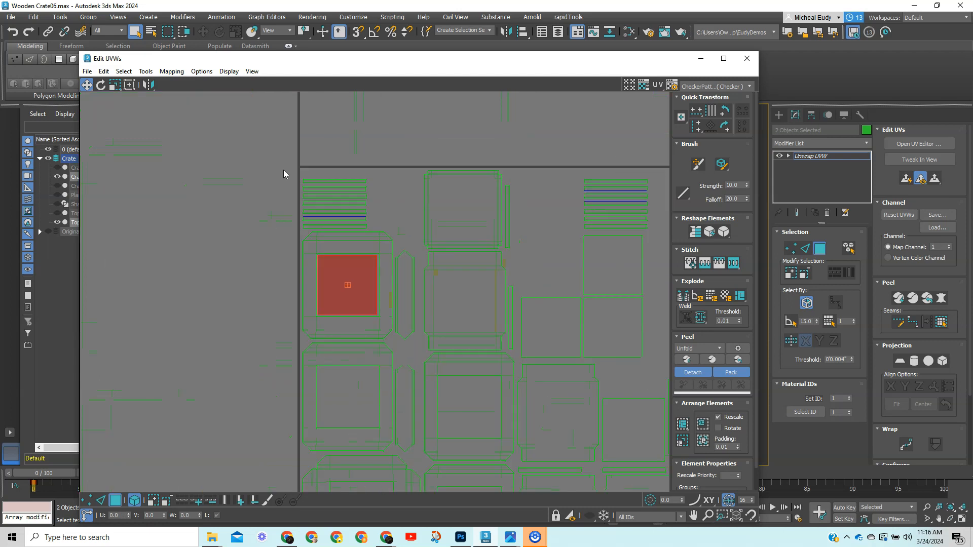
Step: Identify the crate's front frame shell by its top board, move the front panel's shell into that opening and check both in the viewport
{"action": "left_click_drag", "start_coordinate": [328, 56], "coordinate": [956, 57]}
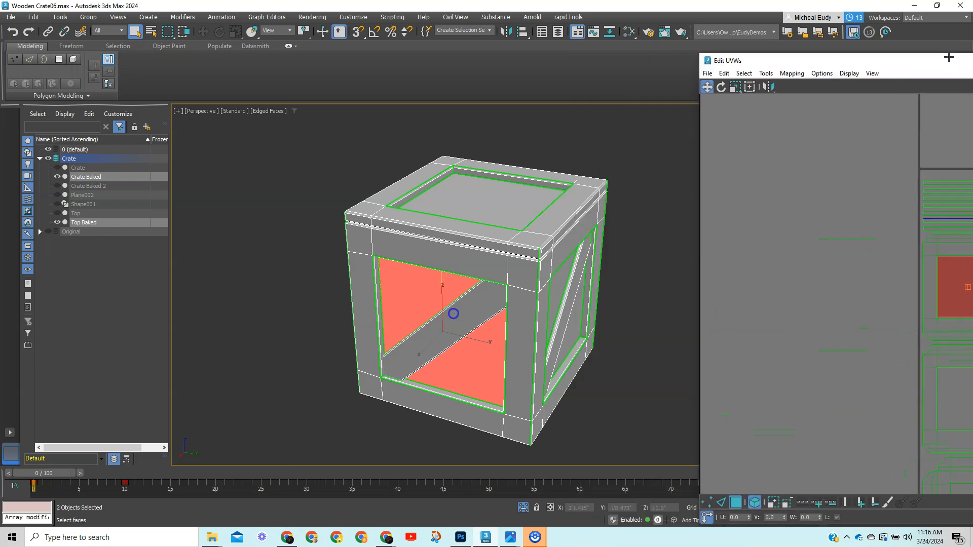
{"action": "left_click", "coordinate": [432, 256], "text": "ctrl"}
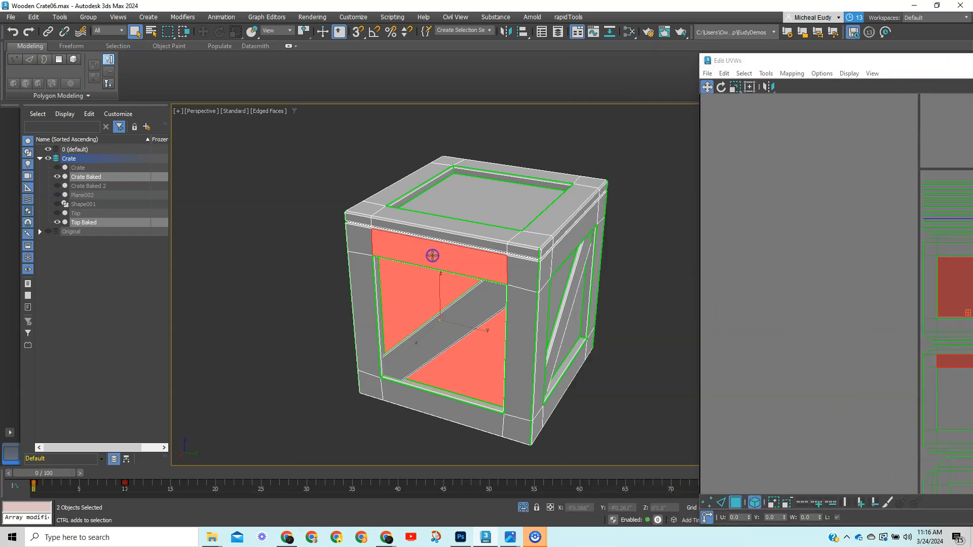
{"action": "left_click_drag", "start_coordinate": [965, 57], "coordinate": [495, 37]}
{"action": "scroll", "coordinate": [339, 319], "scroll_direction": "up", "scroll_amount": 3}
{"action": "middle_click_drag", "start_coordinate": [339, 319], "coordinate": [226, 274]}
{"action": "key", "text": "w"}
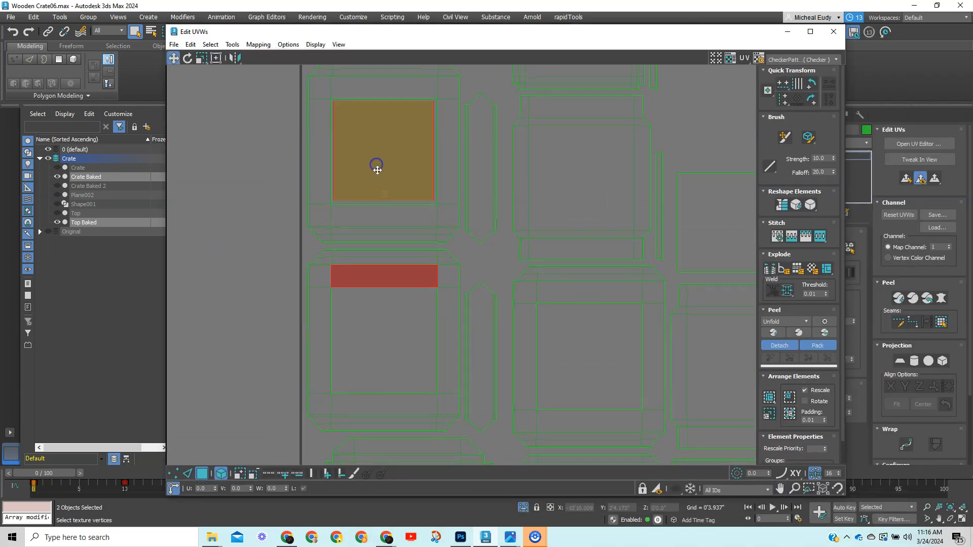
{"action": "left_click", "coordinate": [241, 211]}
{"action": "left_click_drag", "start_coordinate": [369, 163], "coordinate": [369, 351]}
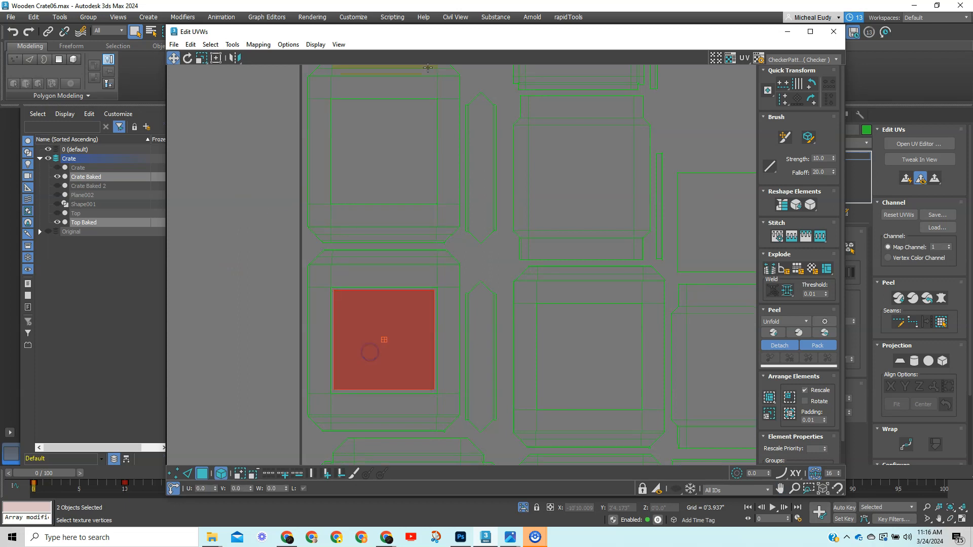
{"action": "left_click_drag", "start_coordinate": [296, 255], "coordinate": [370, 345]}
{"action": "left_click_drag", "start_coordinate": [394, 34], "coordinate": [972, 87]}
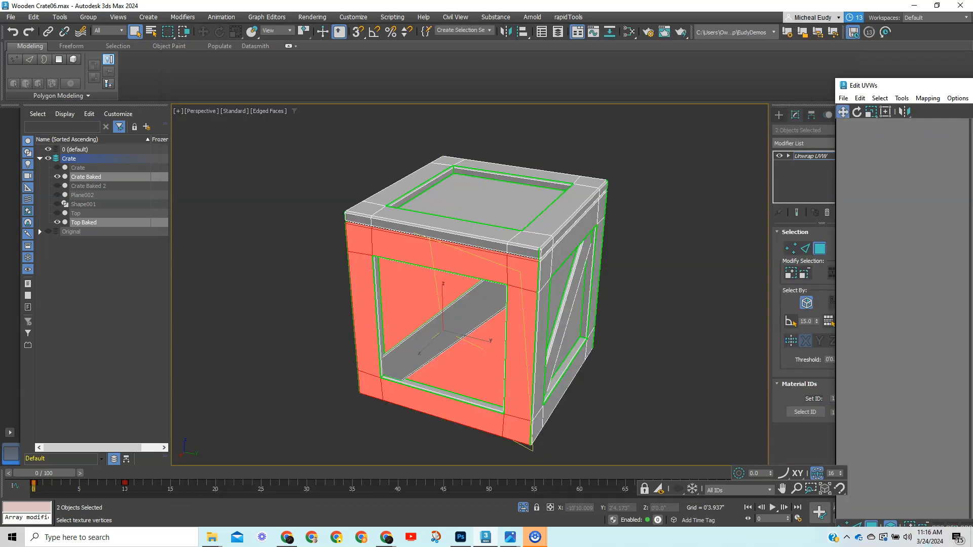
Step: Identify the frame shell of the crate's right side by its top board and place that side's panel shell inside its opening
{"action": "left_click", "coordinate": [560, 286]}
{"action": "left_click", "coordinate": [569, 252], "text": "ctrl"}
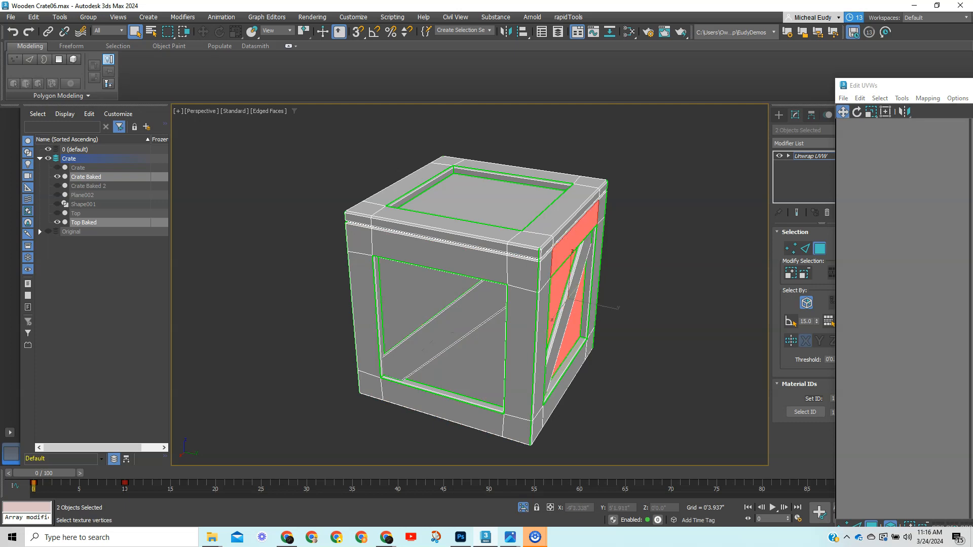
{"action": "left_click_drag", "start_coordinate": [972, 87], "coordinate": [484, 83]}
{"action": "scroll", "coordinate": [445, 219], "scroll_direction": "down", "scroll_amount": 5}
{"action": "middle_click_drag", "start_coordinate": [413, 256], "coordinate": [307, 241]}
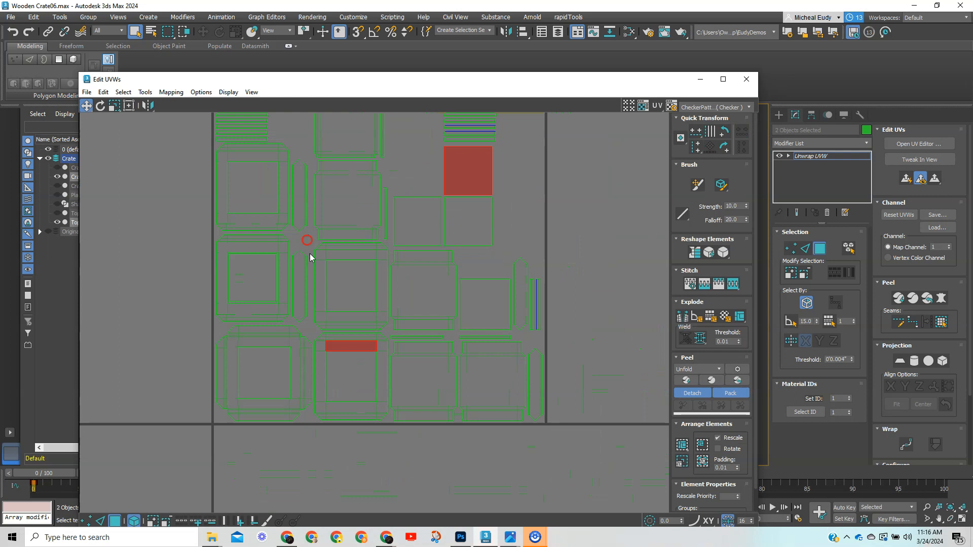
{"action": "left_click", "coordinate": [552, 217]}
{"action": "left_click_drag", "start_coordinate": [472, 172], "coordinate": [355, 379]}
{"action": "key", "text": "z"}
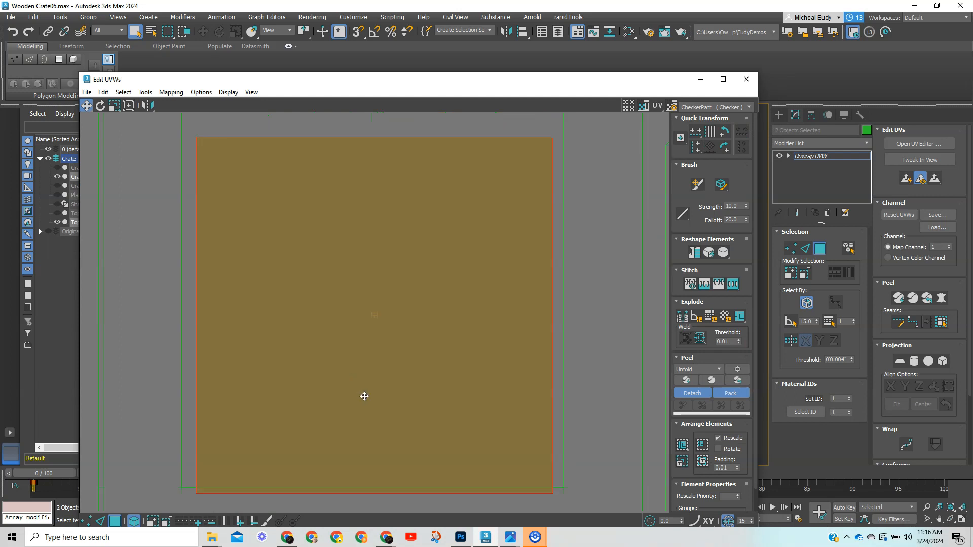
{"action": "scroll", "coordinate": [372, 375], "scroll_direction": "down", "scroll_amount": 2}
{"action": "left_click", "coordinate": [371, 355]}
{"action": "left_click", "coordinate": [371, 355]}
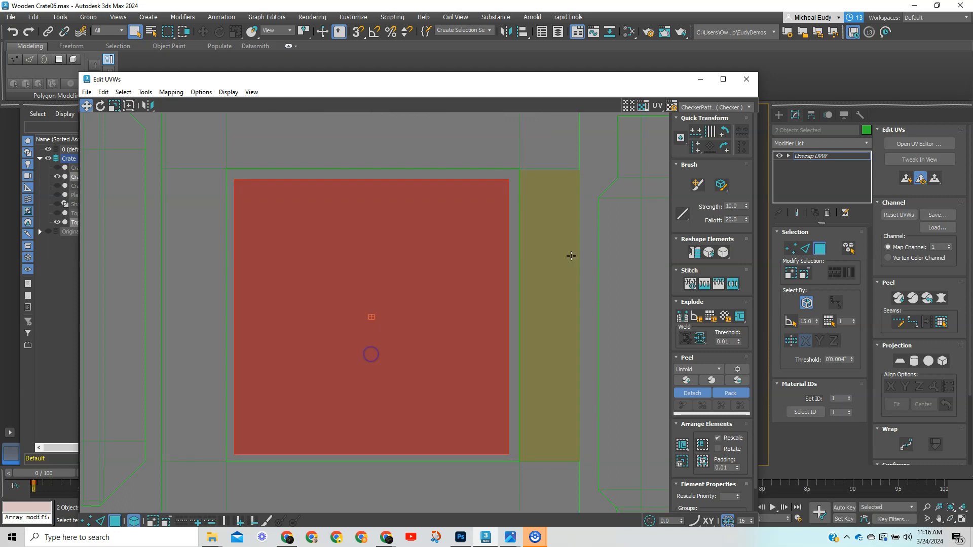
Step: Identify the neighbouring braced side's frame shell by its top board and move that side's panel shell into its opening
{"action": "left_click_drag", "start_coordinate": [631, 84], "coordinate": [972, 122]}
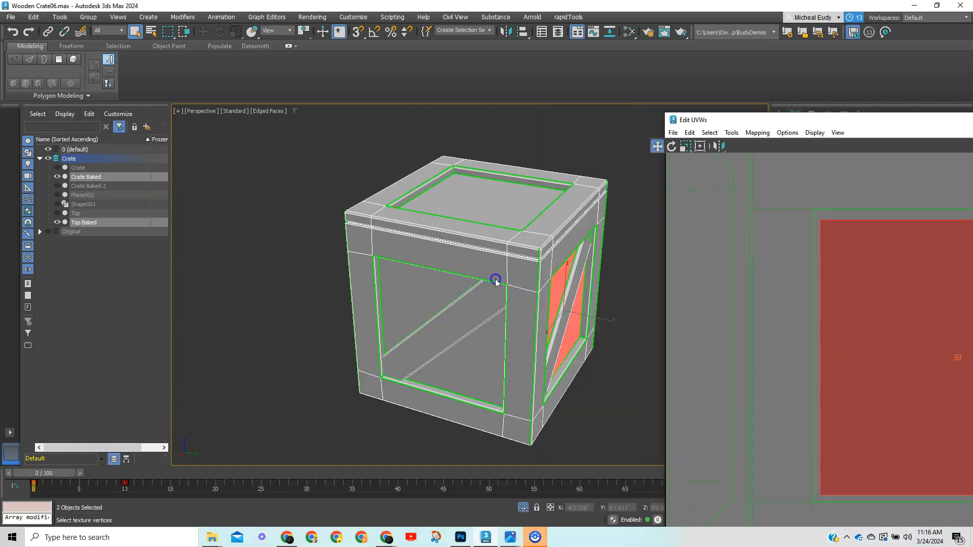
{"action": "middle_click_drag", "start_coordinate": [482, 281], "coordinate": [373, 232], "text": "alt"}
{"action": "left_click", "coordinate": [414, 297]}
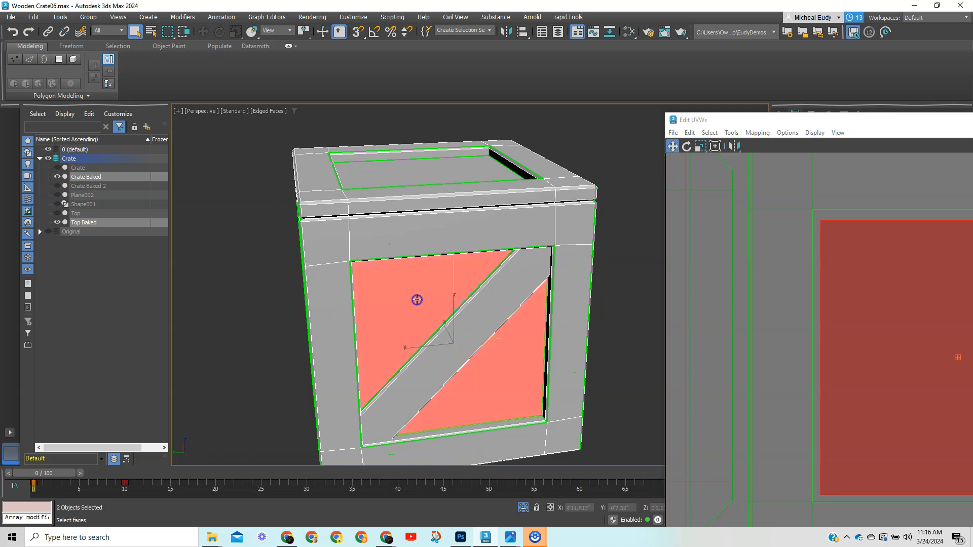
{"action": "left_click", "coordinate": [440, 242], "text": "ctrl"}
{"action": "left_click_drag", "start_coordinate": [834, 123], "coordinate": [262, 67]}
{"action": "scroll", "coordinate": [353, 315], "scroll_direction": "down", "scroll_amount": 5}
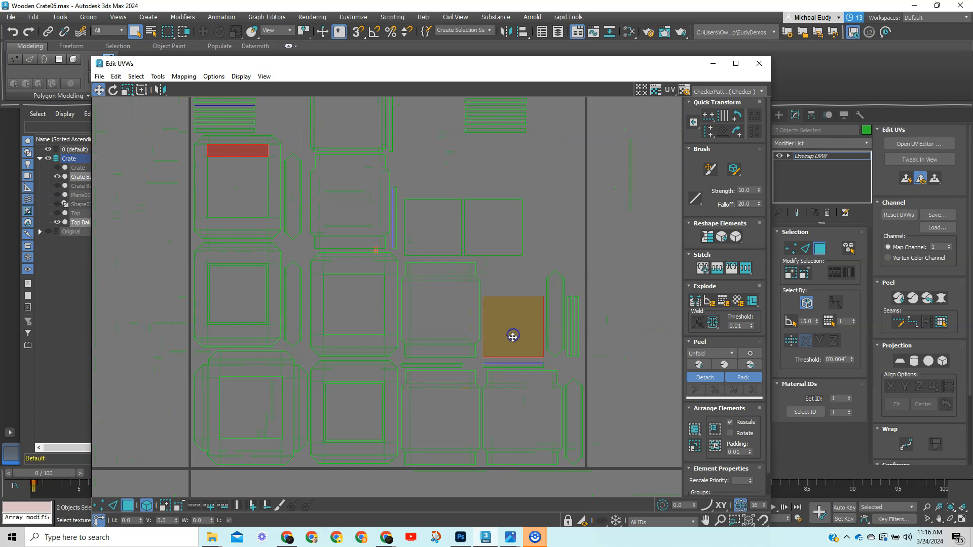
{"action": "left_click_drag", "start_coordinate": [509, 333], "coordinate": [225, 200]}
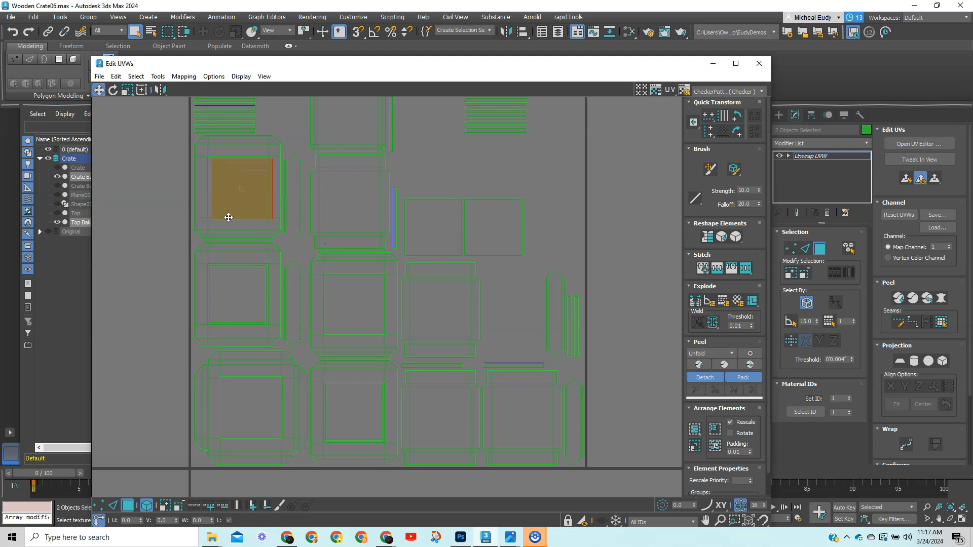
Step: Centre the panel shell precisely within the opening of the upper-left frame shell
{"action": "key", "text": "x"}
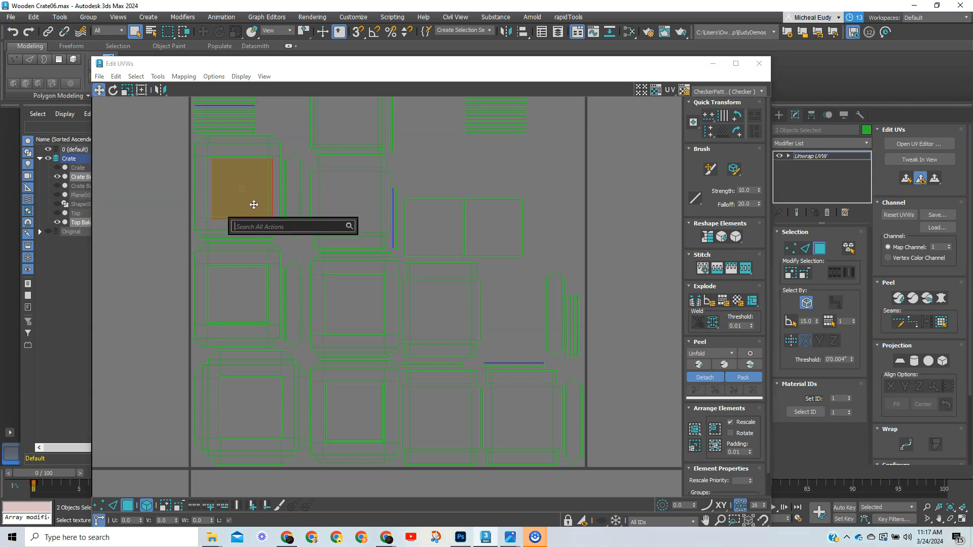
{"action": "key", "text": "Escape"}
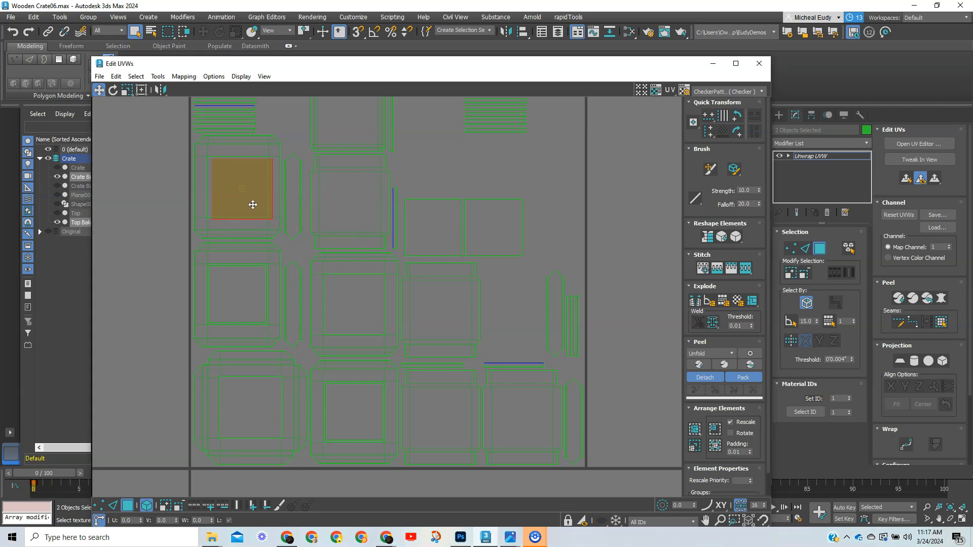
{"action": "left_click", "coordinate": [454, 178]}
{"action": "left_click", "coordinate": [235, 189]}
{"action": "key", "text": "z"}
{"action": "mouse_move", "coordinate": [308, 245]}
{"action": "left_mouse_down"}
{"action": "mouse_move", "coordinate": [282, 234]}
{"action": "mouse_move", "coordinate": [302, 261]}
{"action": "left_mouse_up"}
{"action": "scroll", "coordinate": [281, 232], "scroll_direction": "down", "scroll_amount": 2}
{"action": "scroll", "coordinate": [277, 241], "scroll_direction": "down", "scroll_amount": 1}
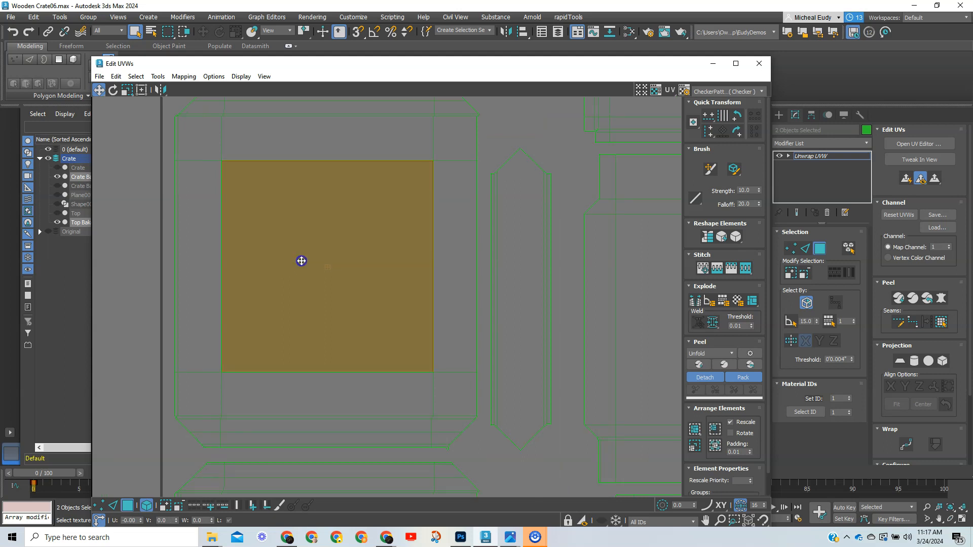
Step: Switch to the Scale tool and slightly adjust the size of the panel shell inside the upper-left frame
{"action": "right_click", "coordinate": [311, 268]}
{"action": "left_click", "coordinate": [313, 271]}
{"action": "right_click", "coordinate": [314, 275]}
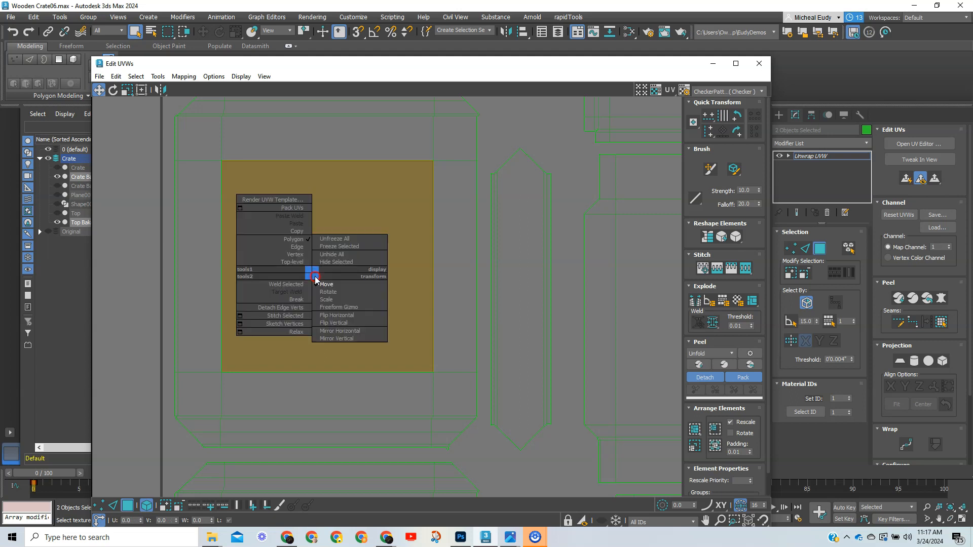
{"action": "right_click", "coordinate": [325, 299]}
{"action": "key", "text": "r"}
{"action": "left_click_drag", "start_coordinate": [354, 257], "coordinate": [353, 258]}
Step: Check which frame openings are still empty and find which crate part one of the two loose square shells belongs to
{"action": "scroll", "coordinate": [591, 365], "scroll_direction": "down", "scroll_amount": 3}
{"action": "middle_click_drag", "start_coordinate": [590, 365], "coordinate": [215, 196]}
{"action": "scroll", "coordinate": [279, 276], "scroll_direction": "down", "scroll_amount": 3}
{"action": "middle_click_drag", "start_coordinate": [279, 277], "coordinate": [378, 256]}
{"action": "scroll", "coordinate": [378, 257], "scroll_direction": "down", "scroll_amount": 3}
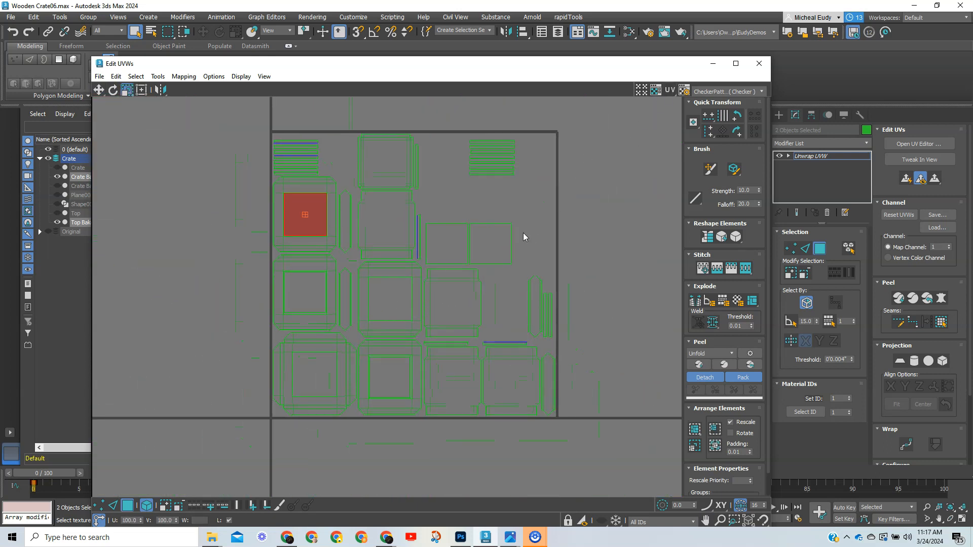
{"action": "left_click_drag", "start_coordinate": [215, 134], "coordinate": [578, 442]}
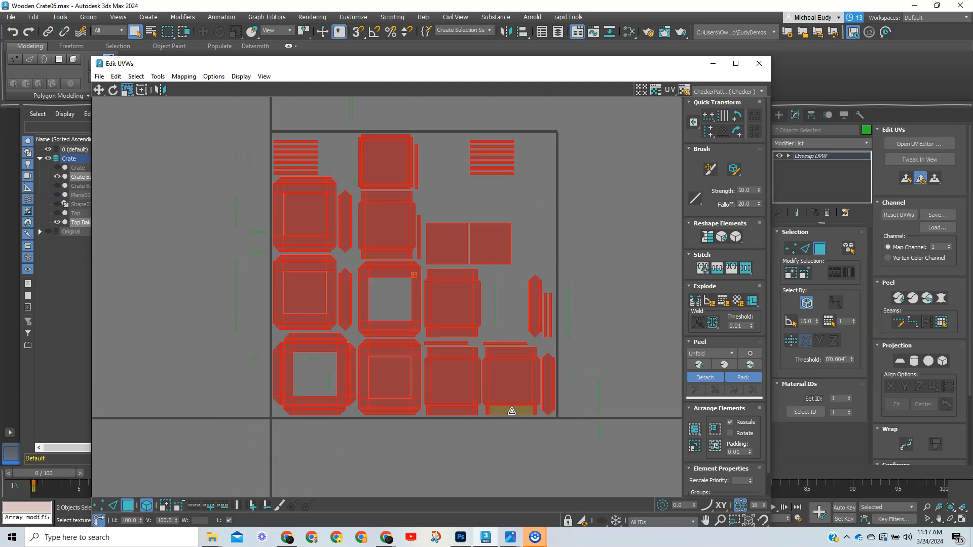
{"action": "left_click", "coordinate": [560, 230]}
{"action": "left_click", "coordinate": [458, 247]}
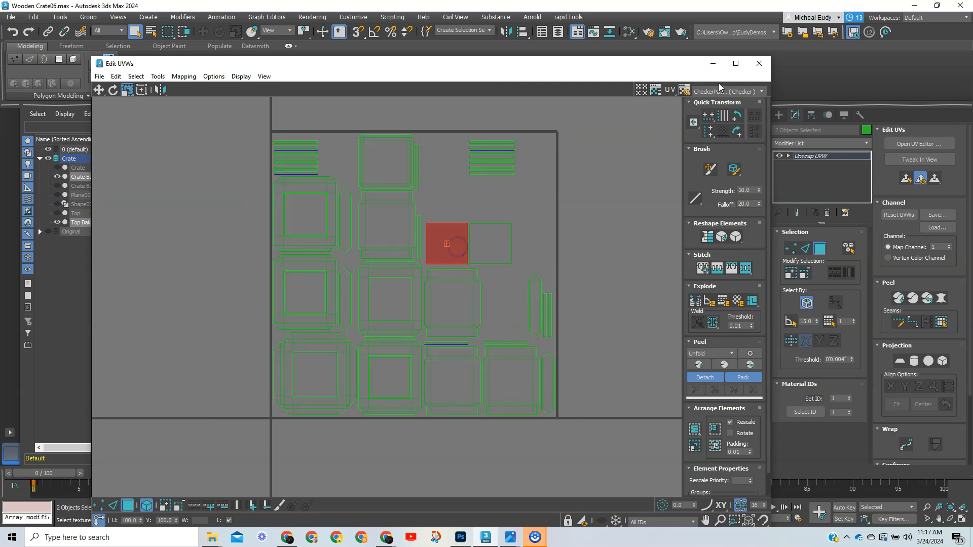
{"action": "left_click_drag", "start_coordinate": [650, 69], "coordinate": [972, 131]}
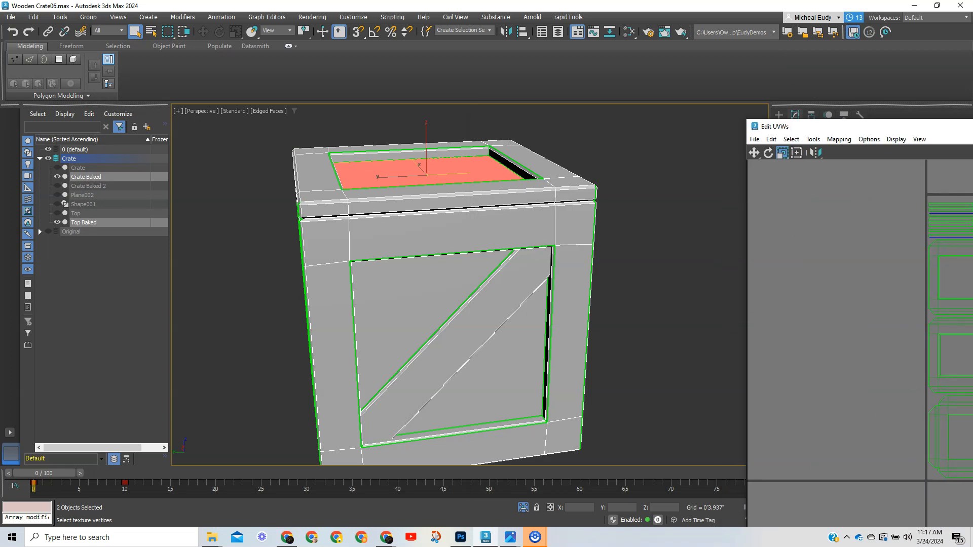
Step: Identify the remaining side's frame shell by its top board, move that side's panel shell into the opening and centre it
{"action": "left_click", "coordinate": [577, 273]}
{"action": "middle_click_drag", "start_coordinate": [537, 228], "coordinate": [372, 246], "text": "alt"}
{"action": "left_click", "coordinate": [537, 280], "text": "ctrl"}
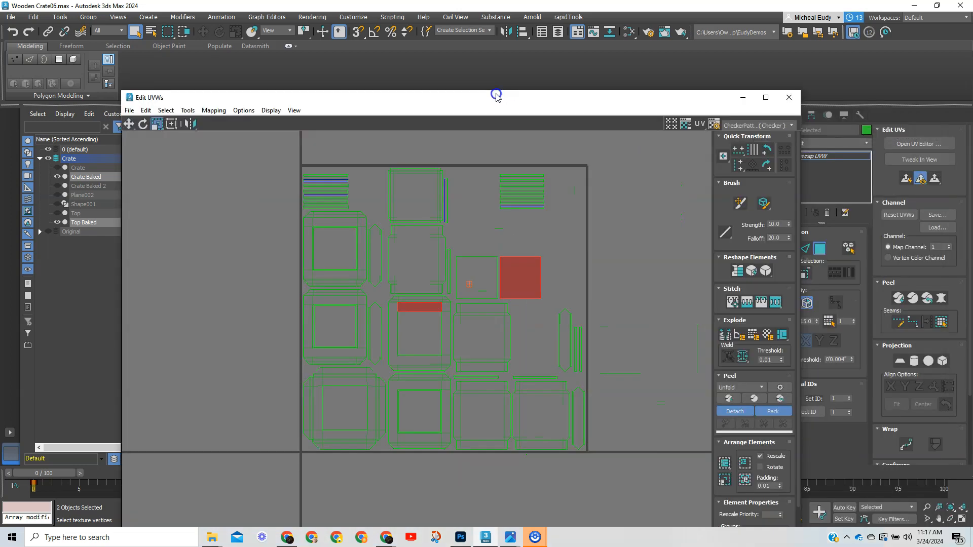
{"action": "left_click", "coordinate": [578, 267]}
{"action": "left_click", "coordinate": [521, 274]}
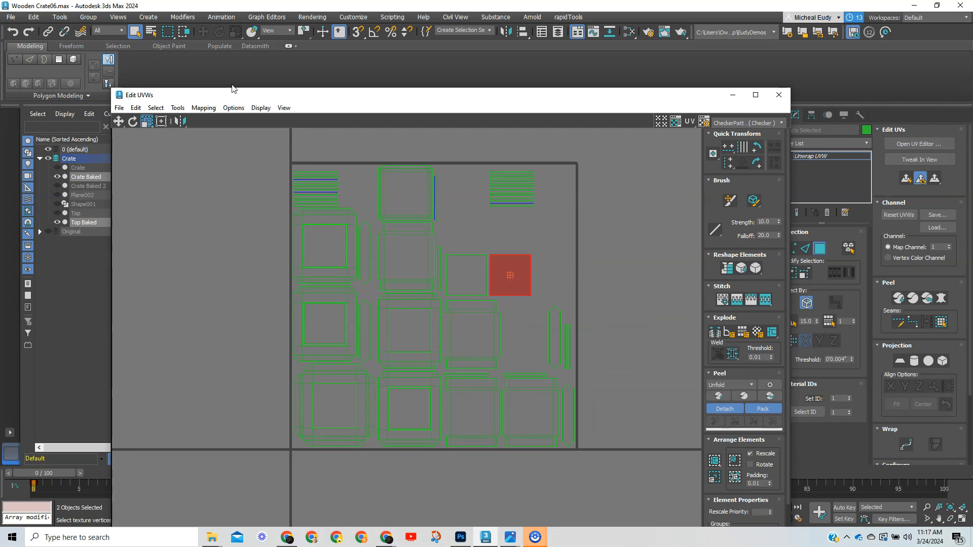
{"action": "left_click", "coordinate": [118, 121]}
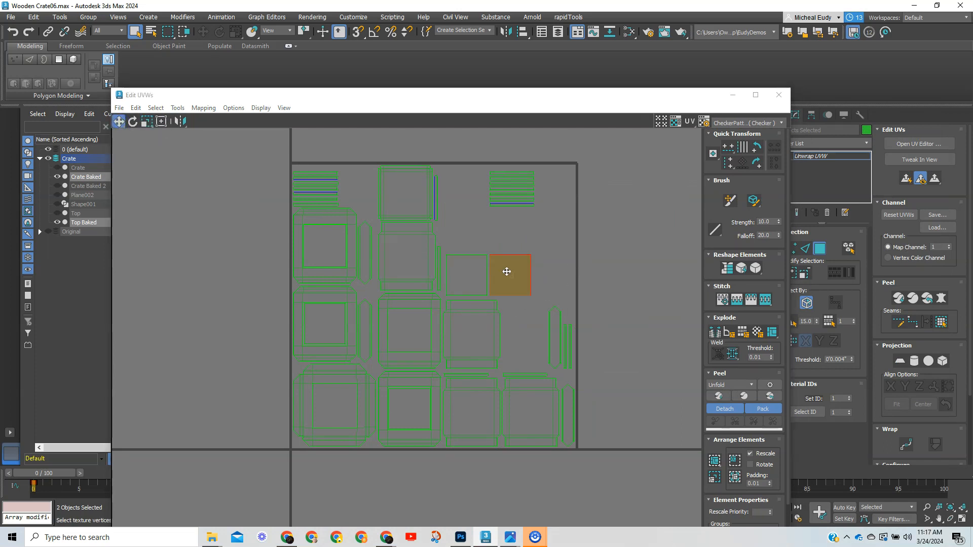
{"action": "left_click_drag", "start_coordinate": [507, 272], "coordinate": [407, 328]}
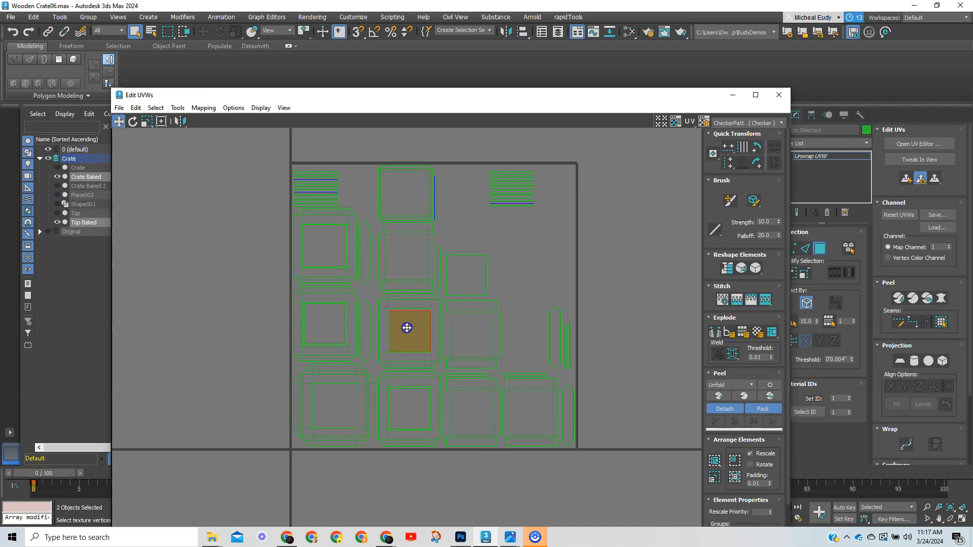
{"action": "key", "text": "z"}
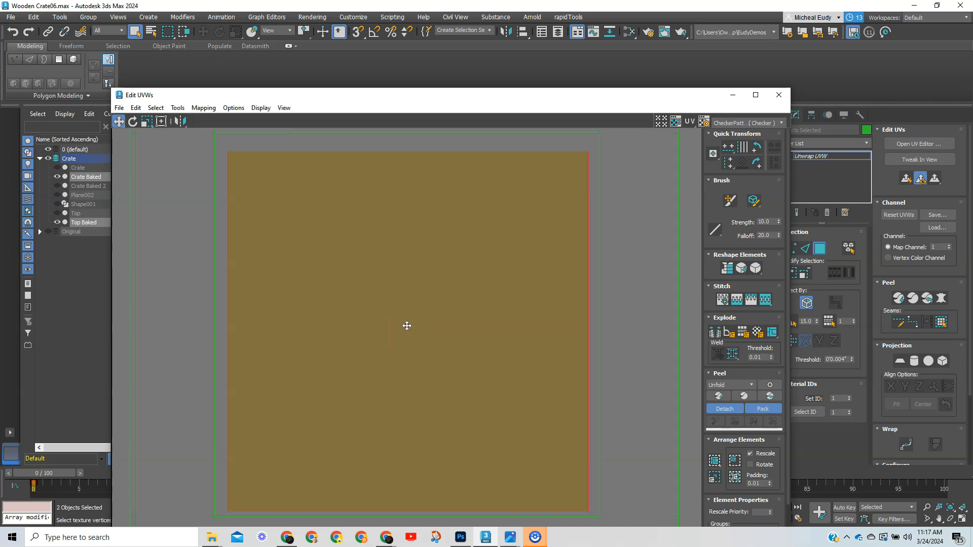
{"action": "scroll", "coordinate": [400, 329], "scroll_direction": "down", "scroll_amount": 2}
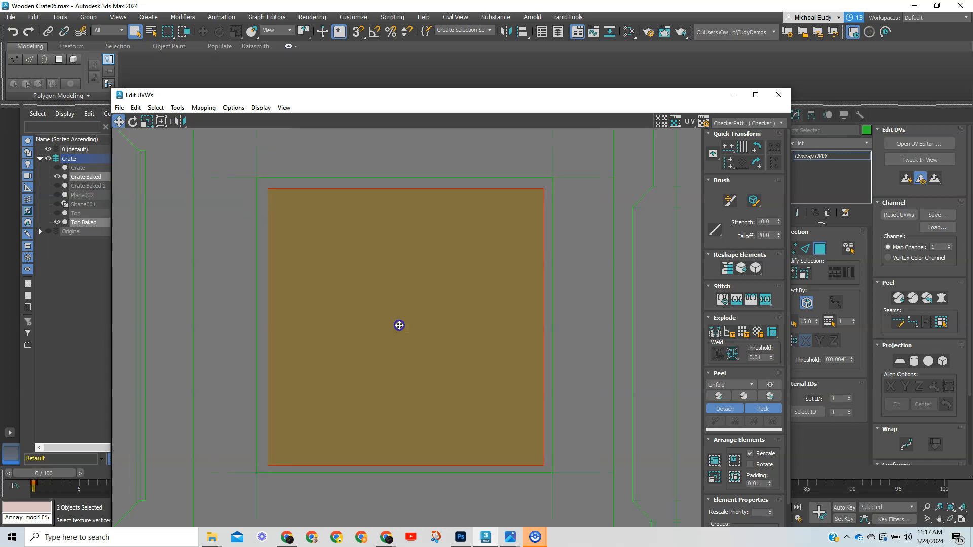
{"action": "scroll", "coordinate": [502, 293], "scroll_direction": "down", "scroll_amount": 4}
Step: Place the last loose square shell, the lid's panel, inside the opening of the large lower-left frame shell
{"action": "left_click", "coordinate": [646, 255]}
{"action": "scroll", "coordinate": [615, 244], "scroll_direction": "down", "scroll_amount": 2}
{"action": "middle_click_drag", "start_coordinate": [615, 244], "coordinate": [539, 276]}
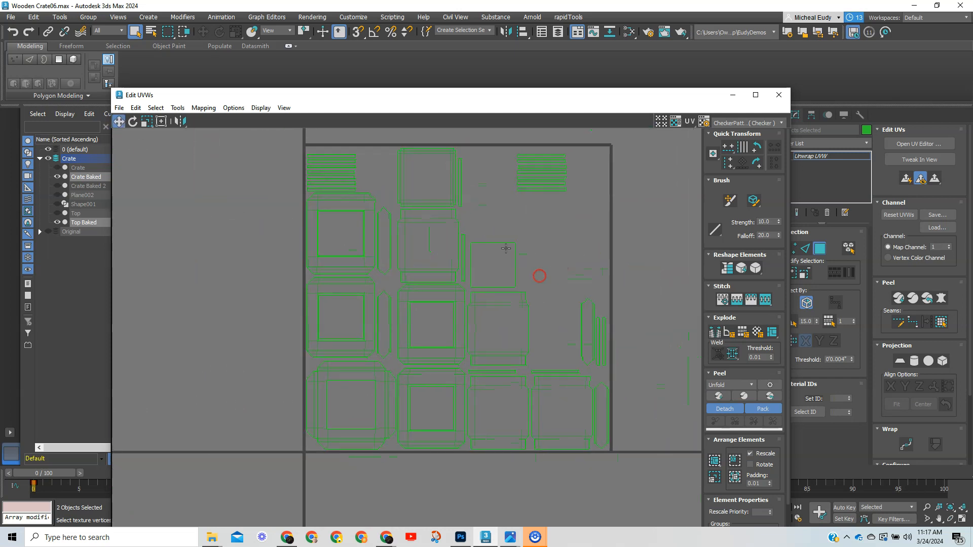
{"action": "left_click", "coordinate": [733, 461]}
{"action": "left_click", "coordinate": [531, 263]}
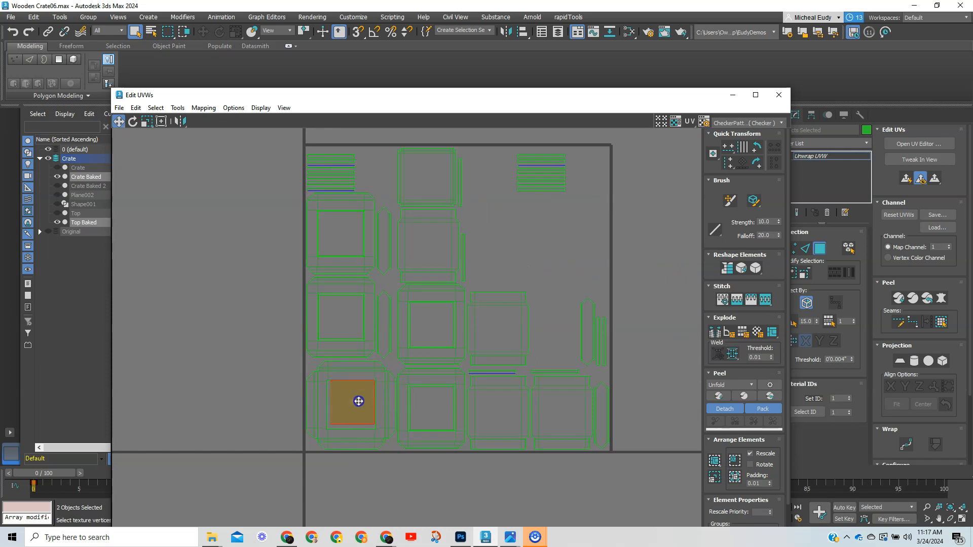
{"action": "scroll", "coordinate": [358, 402], "scroll_direction": "up", "scroll_amount": 5}
{"action": "scroll", "coordinate": [358, 402], "scroll_direction": "up", "scroll_amount": 2}
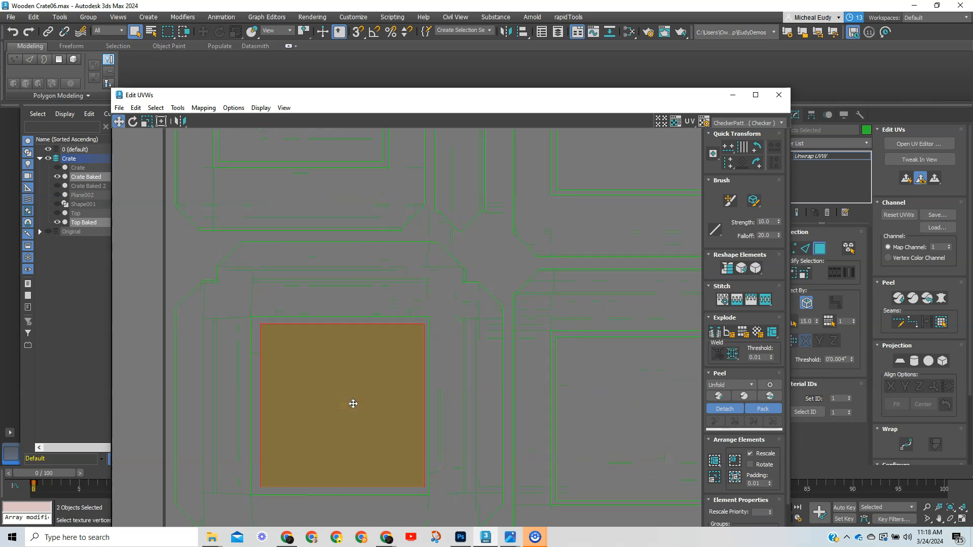
{"action": "left_click", "coordinate": [353, 404]}
{"action": "scroll", "coordinate": [355, 399], "scroll_direction": "down", "scroll_amount": 7}
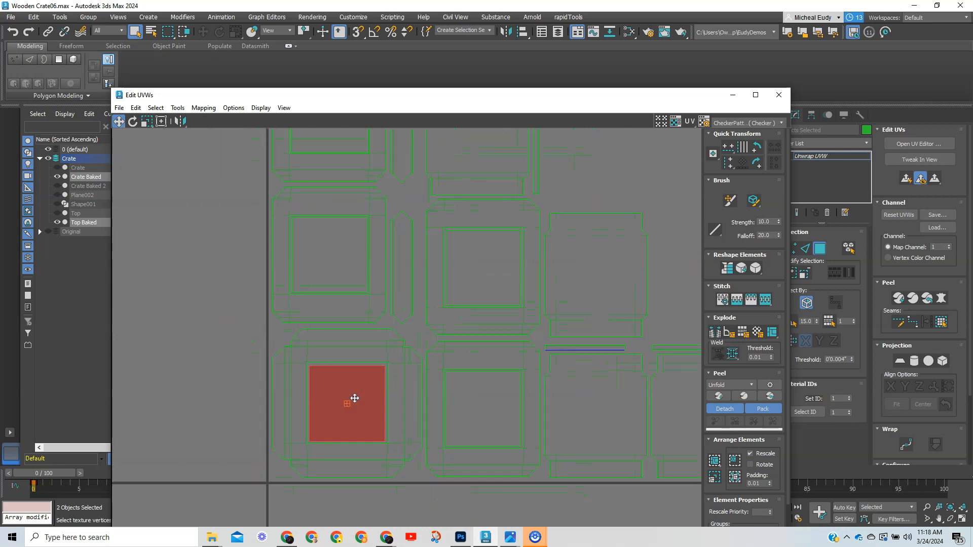
{"action": "left_click", "coordinate": [539, 267]}
{"action": "middle_click_drag", "start_coordinate": [570, 300], "coordinate": [553, 342]}
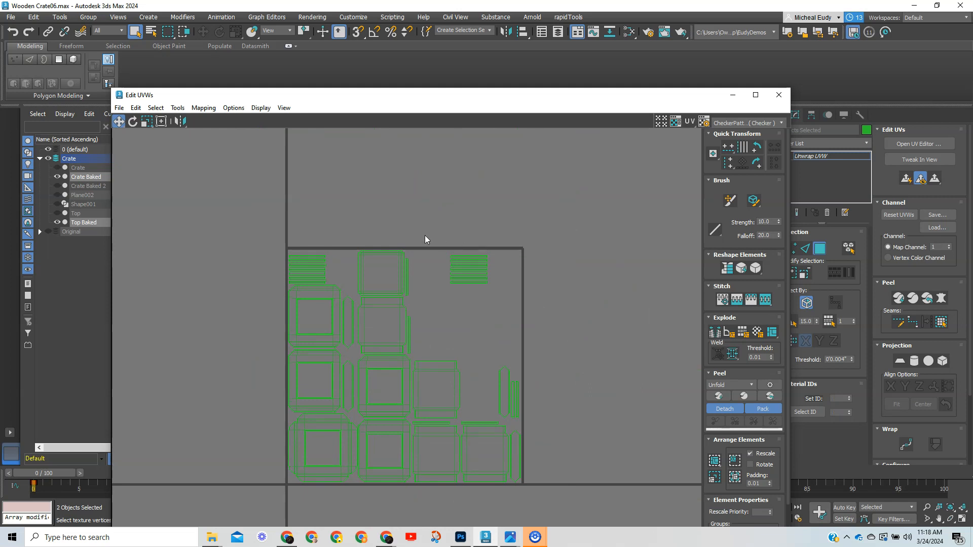
Step: Using Freeform mode, move both groups of horizontal strips and the narrow upright shells out of the UV tile
{"action": "left_click_drag", "start_coordinate": [432, 233], "coordinate": [520, 308]}
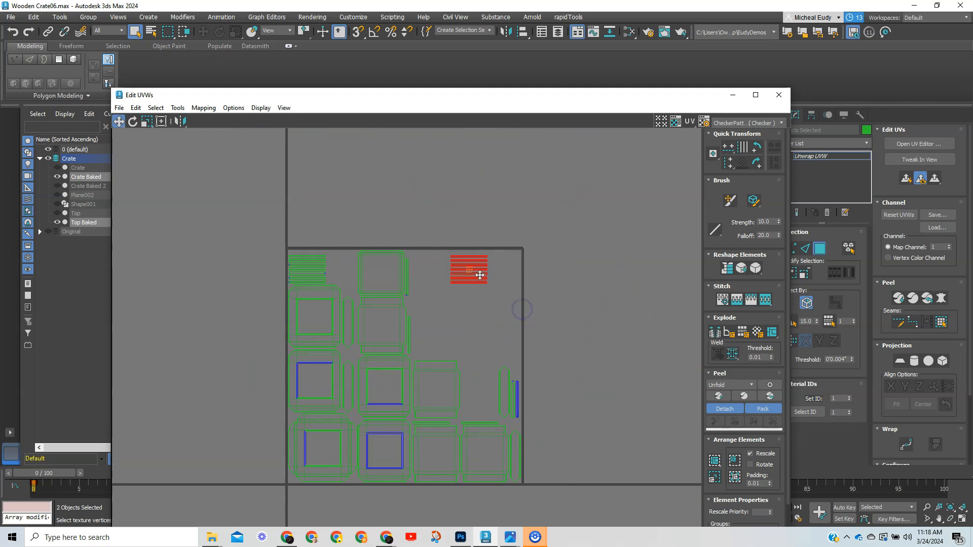
{"action": "left_click", "coordinate": [162, 122]}
{"action": "left_click_drag", "start_coordinate": [471, 268], "coordinate": [578, 214]}
{"action": "left_click_drag", "start_coordinate": [253, 240], "coordinate": [521, 180]}
{"action": "left_click_drag", "start_coordinate": [477, 347], "coordinate": [627, 277]}
{"action": "left_click_drag", "start_coordinate": [516, 457], "coordinate": [614, 372]}
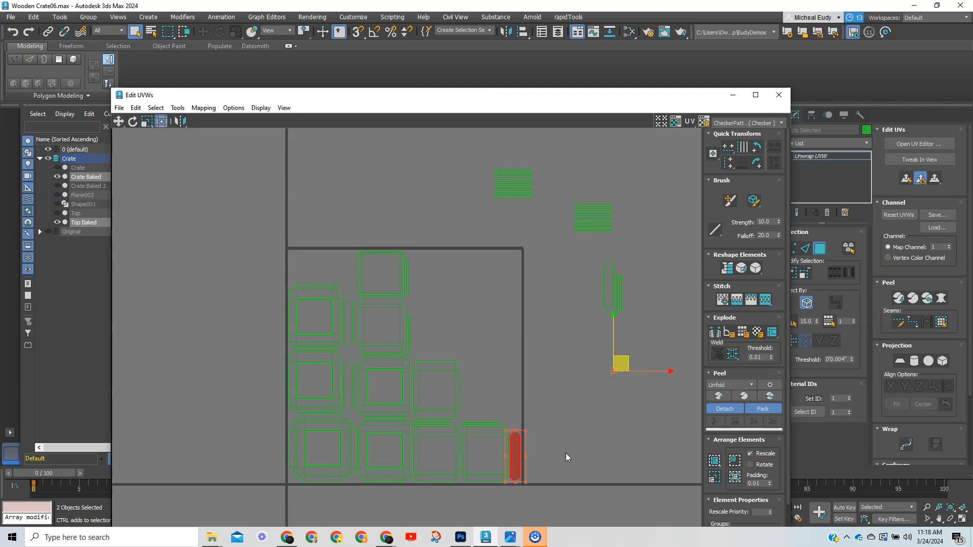
{"action": "left_click_drag", "start_coordinate": [551, 485], "coordinate": [596, 355]}
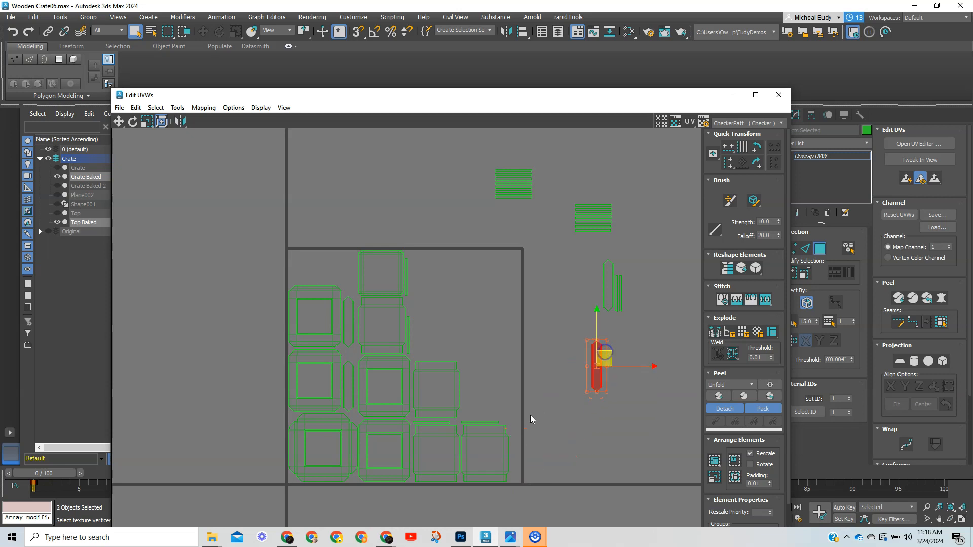
Step: Stack the lower-right frame shell on top of the third column and move the top square shell into the vacated bottom spot
{"action": "scroll", "coordinate": [530, 419], "scroll_direction": "up", "scroll_amount": 3}
{"action": "middle_click_drag", "start_coordinate": [456, 392], "coordinate": [483, 386]}
{"action": "scroll", "coordinate": [527, 393], "scroll_direction": "down", "scroll_amount": 2}
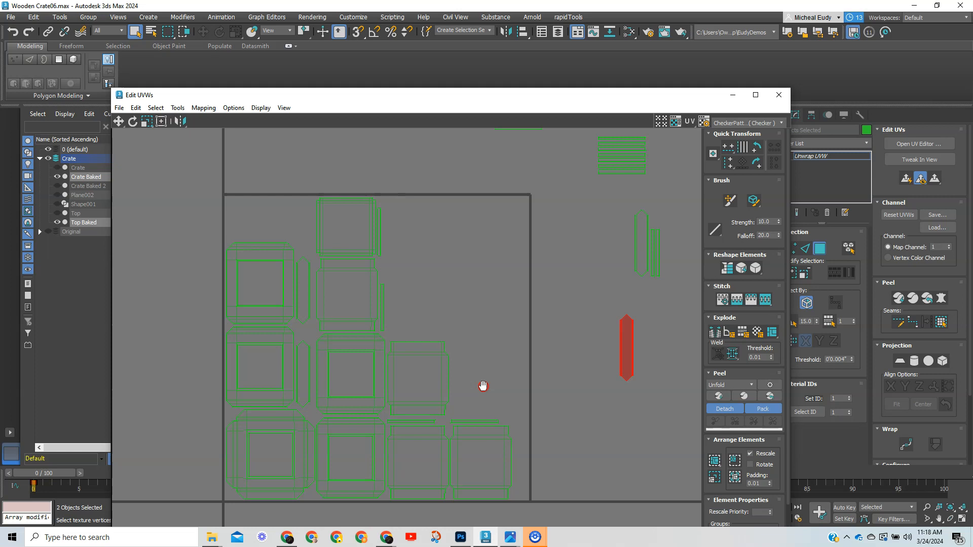
{"action": "left_click", "coordinate": [491, 458]}
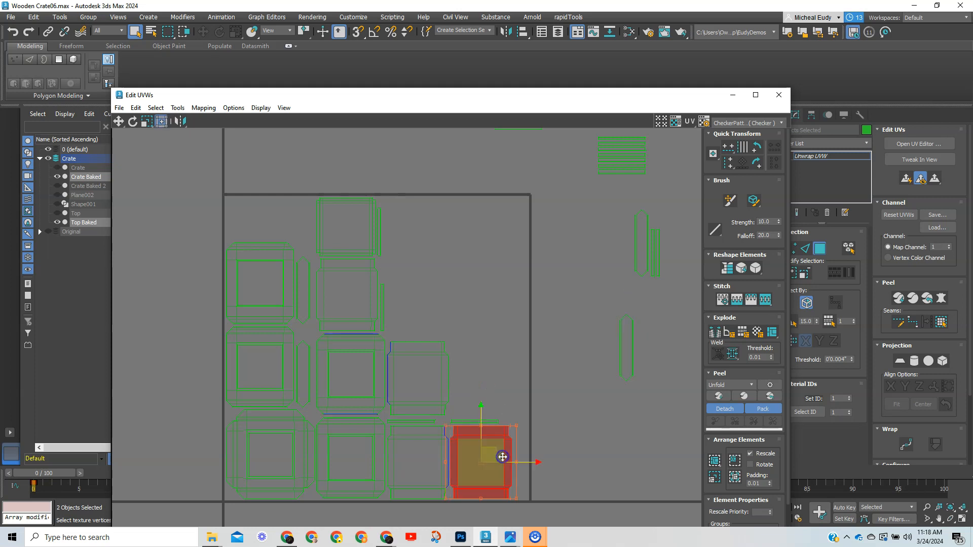
{"action": "left_click_drag", "start_coordinate": [497, 457], "coordinate": [432, 298]}
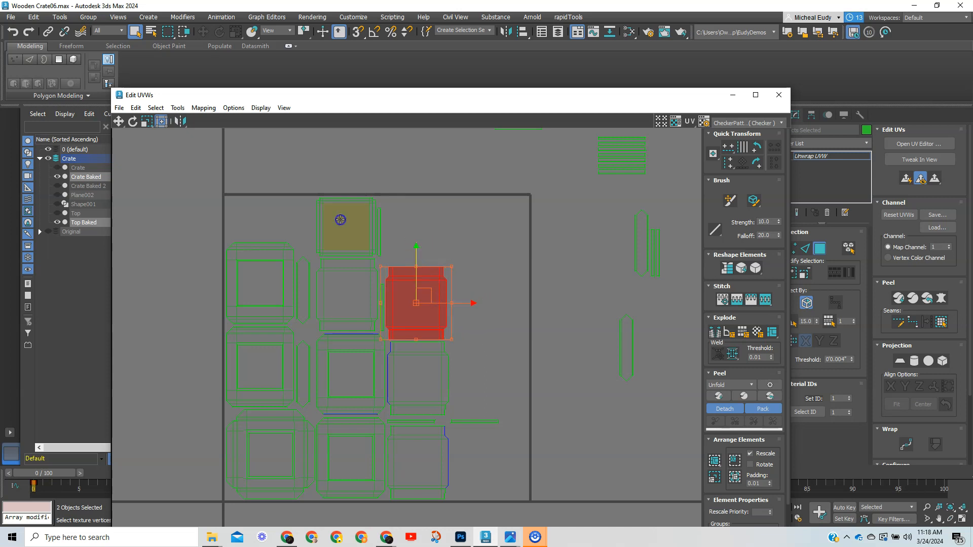
{"action": "left_click_drag", "start_coordinate": [338, 219], "coordinate": [476, 266]}
{"action": "left_click_drag", "start_coordinate": [514, 366], "coordinate": [474, 463]}
Step: Select all UV shells and scale them up uniformly from their lower-left corner until the bottom row spans the tile's width
{"action": "scroll", "coordinate": [468, 279], "scroll_direction": "down", "scroll_amount": 2}
{"action": "middle_click_drag", "start_coordinate": [470, 280], "coordinate": [481, 302]}
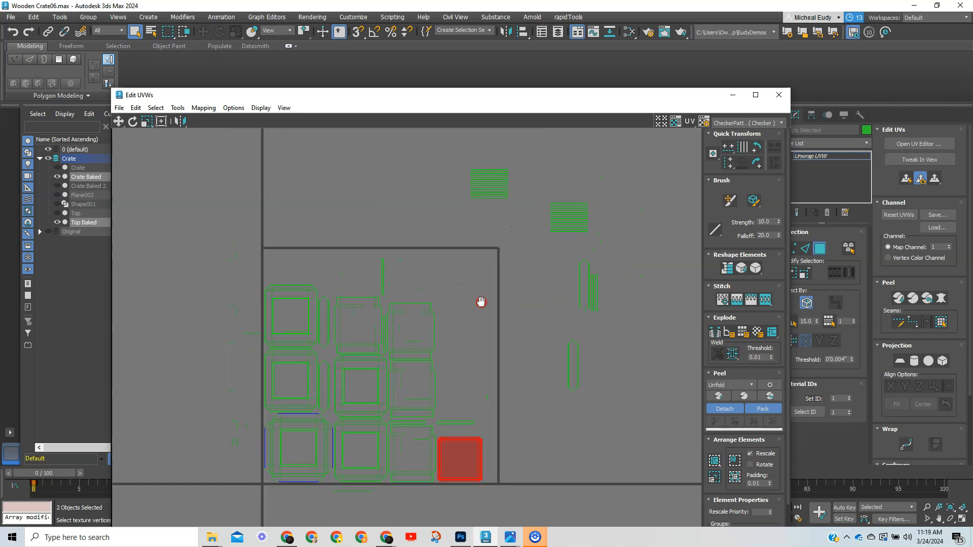
{"action": "scroll", "coordinate": [482, 302], "scroll_direction": "down", "scroll_amount": 2}
{"action": "left_click_drag", "start_coordinate": [233, 153], "coordinate": [612, 482]}
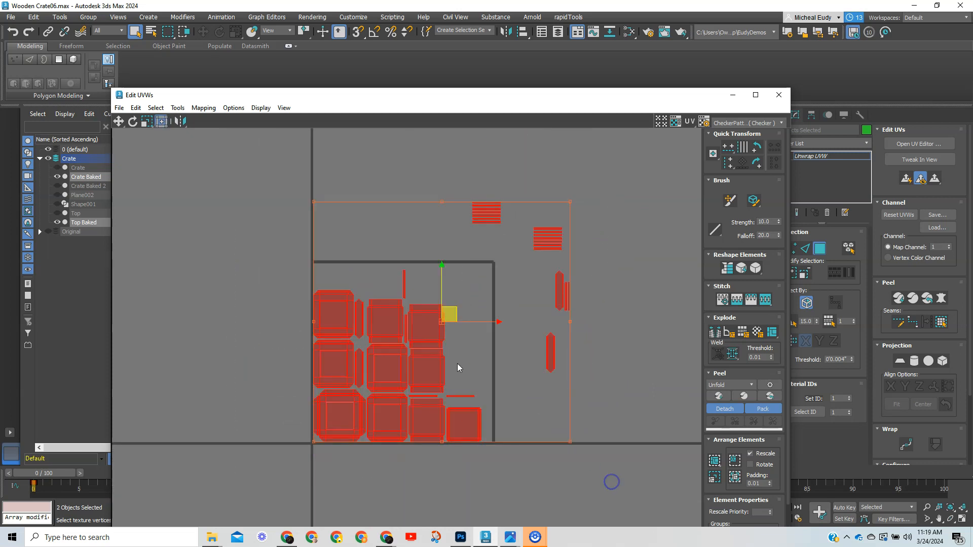
{"action": "scroll", "coordinate": [455, 363], "scroll_direction": "up", "scroll_amount": 3}
{"action": "middle_click_drag", "start_coordinate": [455, 363], "coordinate": [505, 358]}
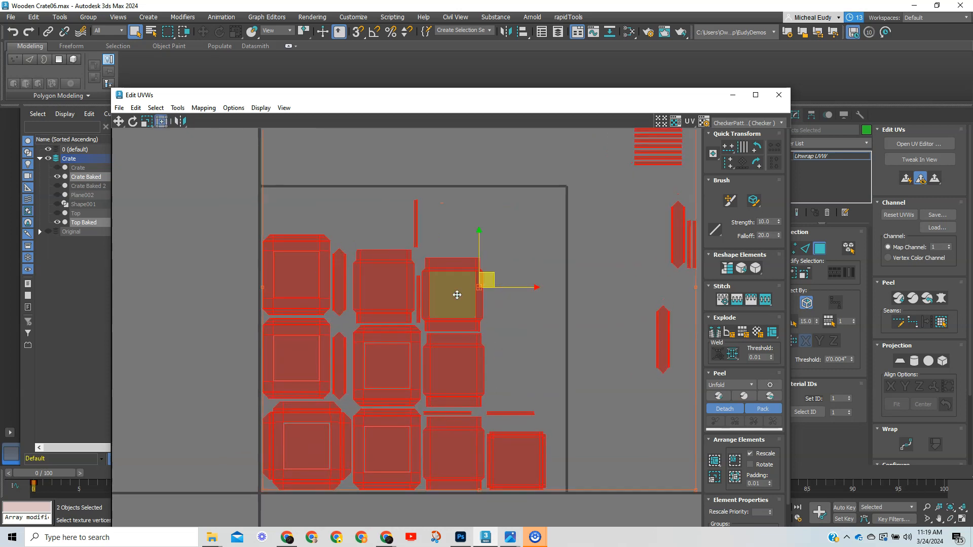
{"action": "right_click", "coordinate": [542, 355]}
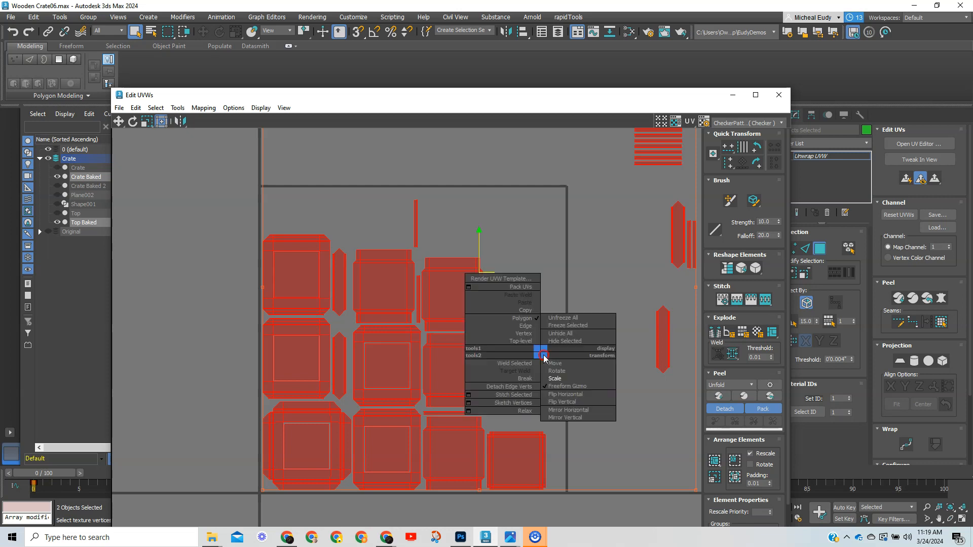
{"action": "left_click", "coordinate": [552, 384]}
{"action": "left_click", "coordinate": [713, 155]}
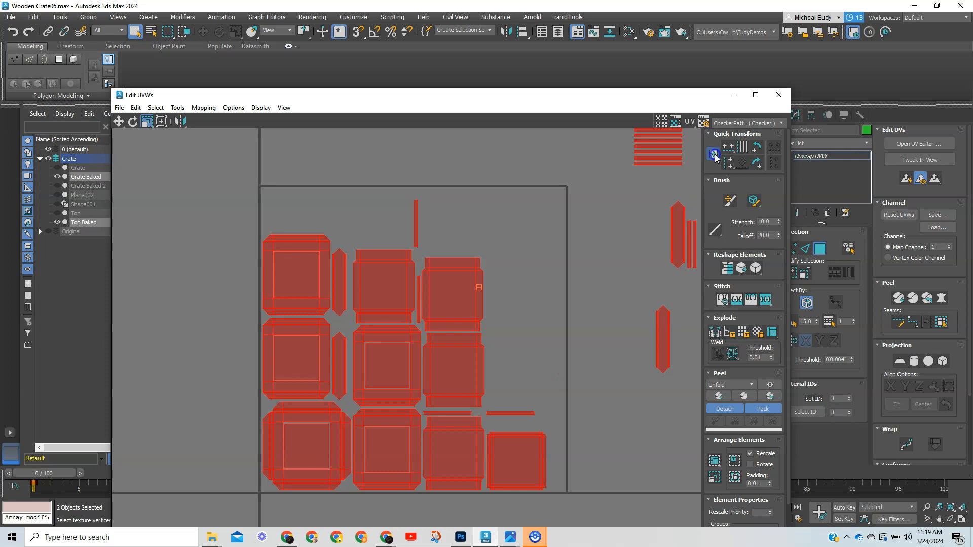
{"action": "left_click", "coordinate": [714, 155]}
{"action": "left_click_drag", "start_coordinate": [714, 156], "coordinate": [713, 96]}
{"action": "left_click", "coordinate": [321, 442]}
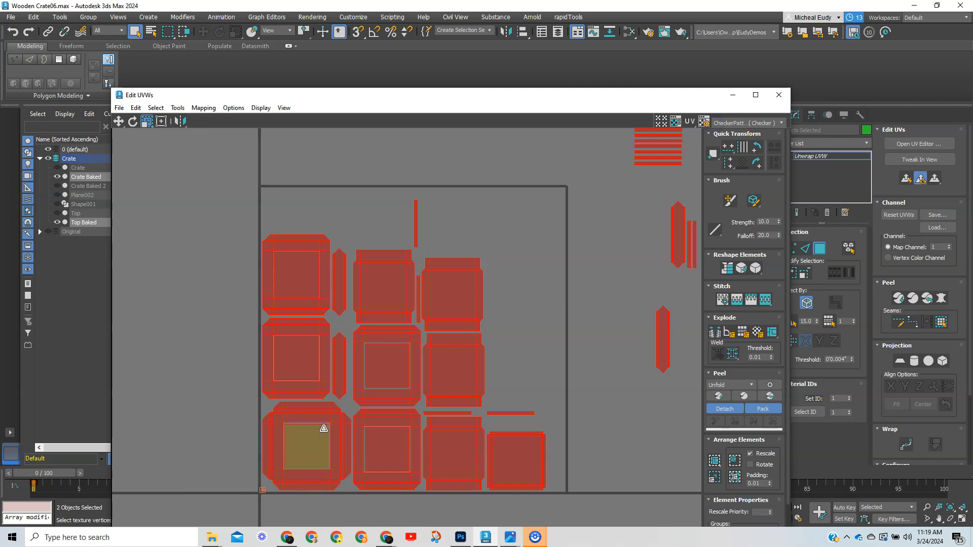
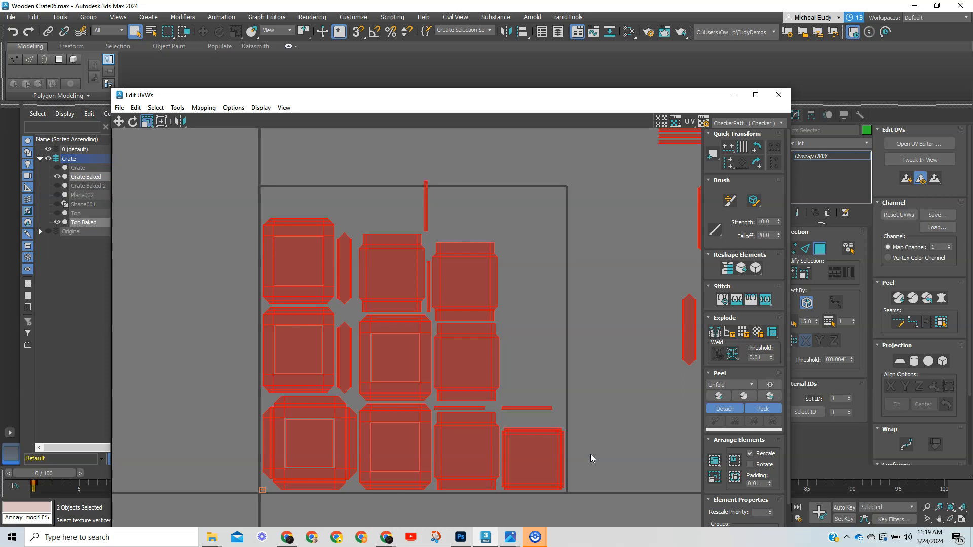
Step: In Freeform mode, move the narrow upright shells from outside the tile into the gap above the lower-right square shell
{"action": "middle_click_drag", "start_coordinate": [566, 373], "coordinate": [497, 354]}
{"action": "scroll", "coordinate": [430, 391], "scroll_direction": "down", "scroll_amount": 2}
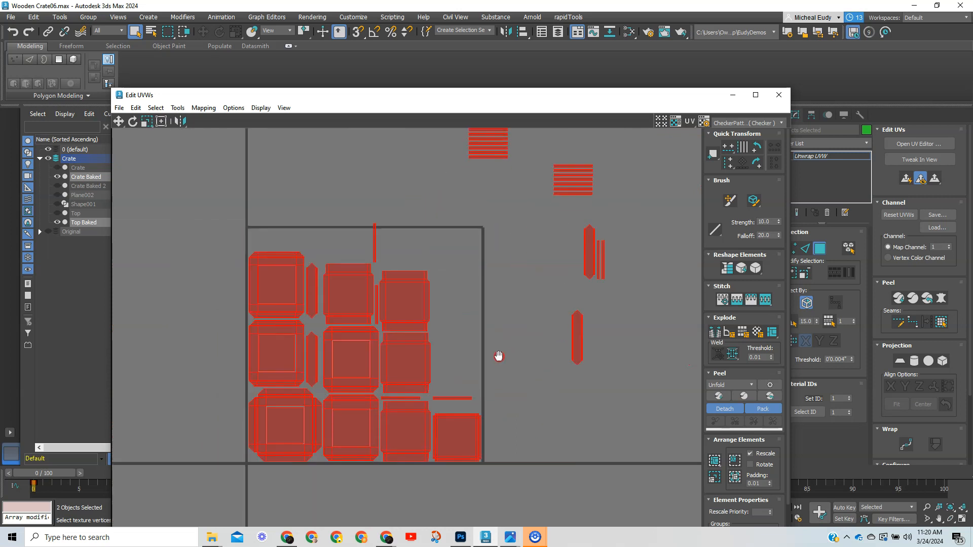
{"action": "scroll", "coordinate": [498, 361], "scroll_direction": "down", "scroll_amount": 2}
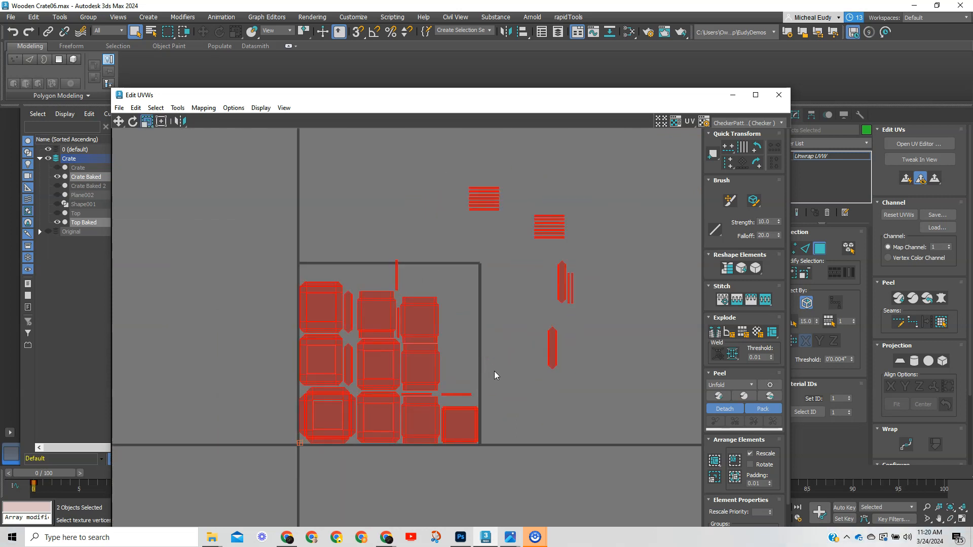
{"action": "left_click", "coordinate": [495, 371]}
{"action": "left_click", "coordinate": [159, 122]}
{"action": "left_click", "coordinate": [554, 354]}
{"action": "left_click_drag", "start_coordinate": [567, 337], "coordinate": [461, 358]}
{"action": "left_click_drag", "start_coordinate": [531, 265], "coordinate": [606, 311]}
{"action": "left_click_drag", "start_coordinate": [581, 280], "coordinate": [475, 358]}
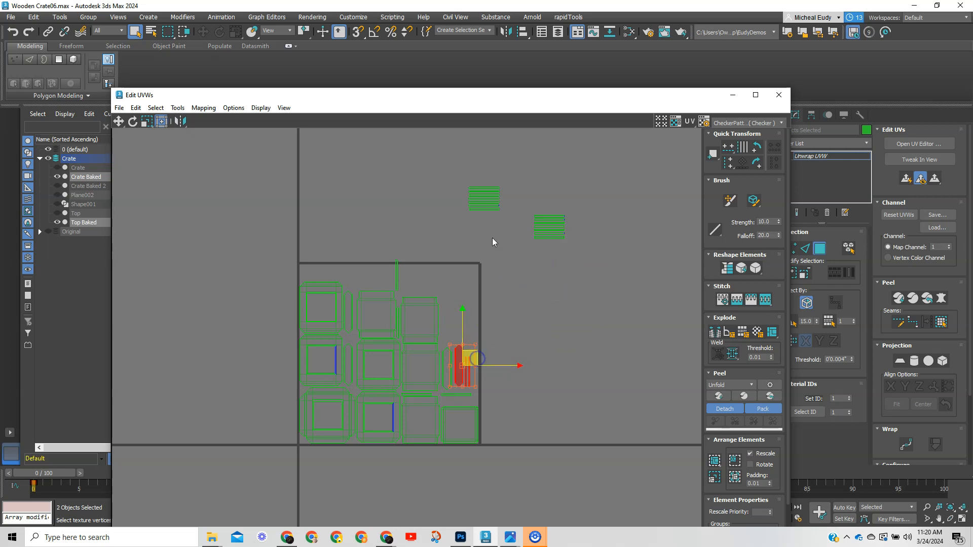
Step: Move the thin upright strip crossing the tile's upper edge out of the UV tile
{"action": "scroll", "coordinate": [513, 272], "scroll_direction": "up", "scroll_amount": 1}
{"action": "middle_click_drag", "start_coordinate": [520, 272], "coordinate": [552, 283]}
{"action": "left_click_drag", "start_coordinate": [360, 249], "coordinate": [595, 293]}
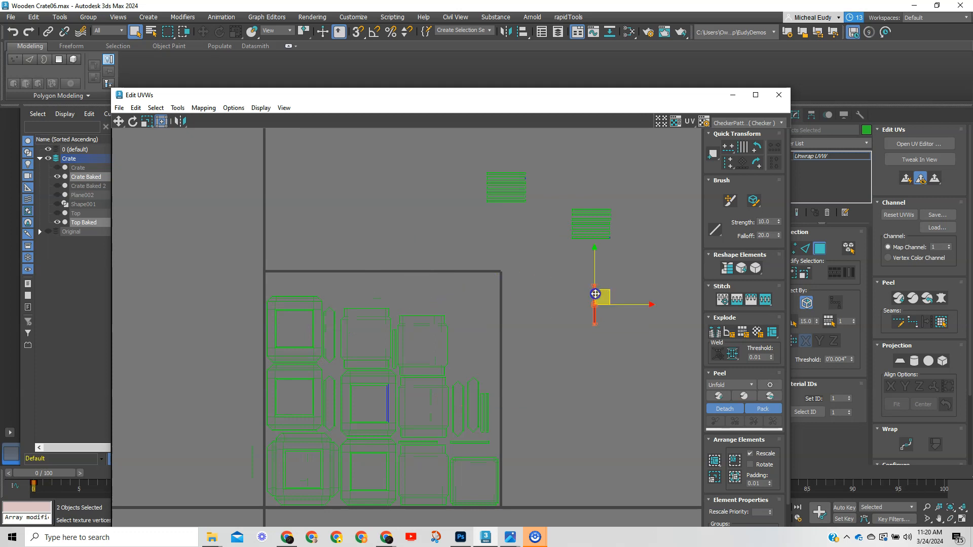
Step: Select the three columns of large shells and stretch them vertically from their lower-left corner to nearly reach the tile's upper edge
{"action": "scroll", "coordinate": [538, 332], "scroll_direction": "up", "scroll_amount": 1}
{"action": "middle_click_drag", "start_coordinate": [541, 333], "coordinate": [569, 321]}
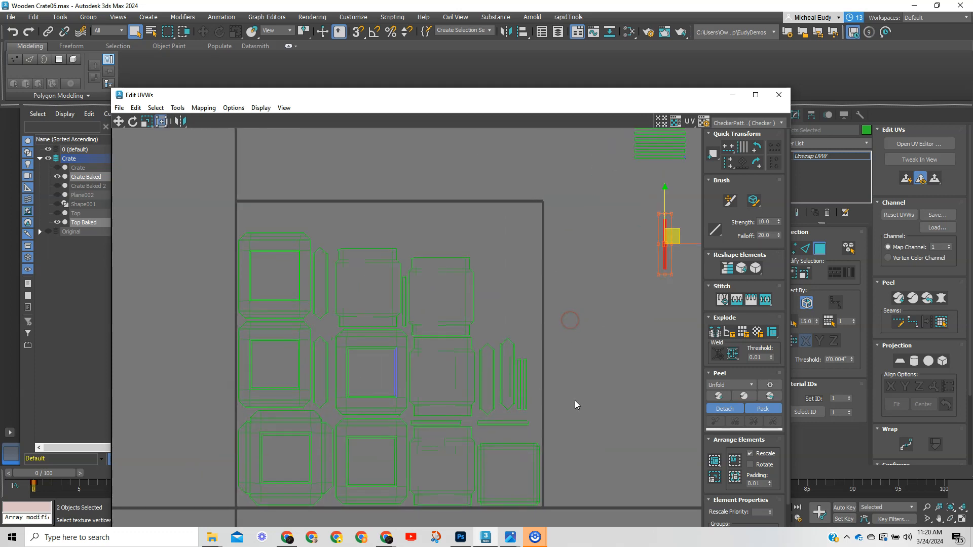
{"action": "left_click_drag", "start_coordinate": [202, 201], "coordinate": [291, 500]}
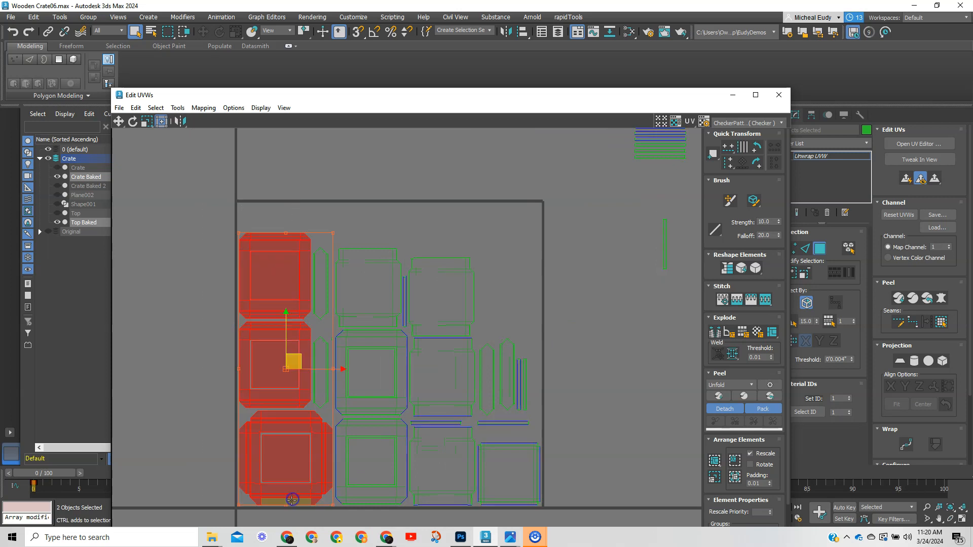
{"action": "left_click_drag", "start_coordinate": [370, 218], "coordinate": [426, 519]}
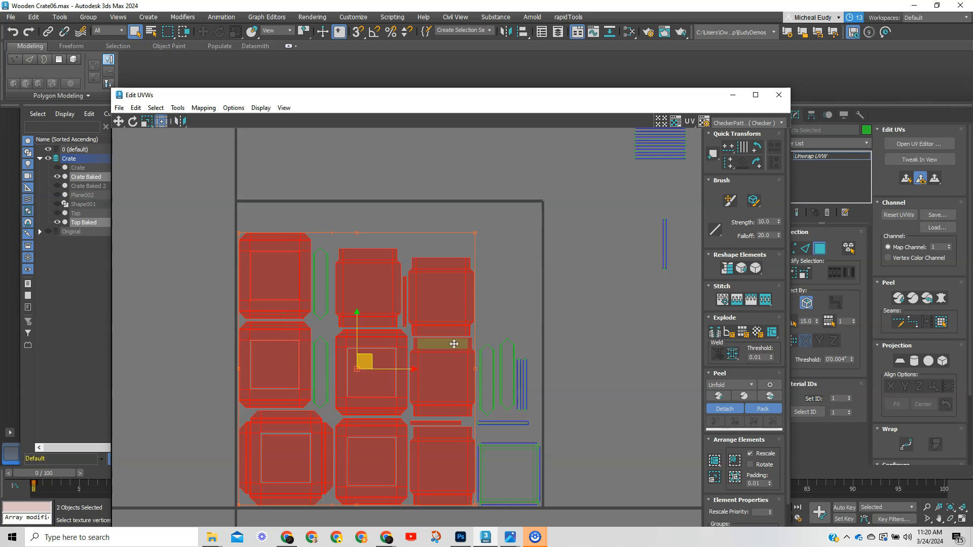
{"action": "right_click", "coordinate": [606, 319]}
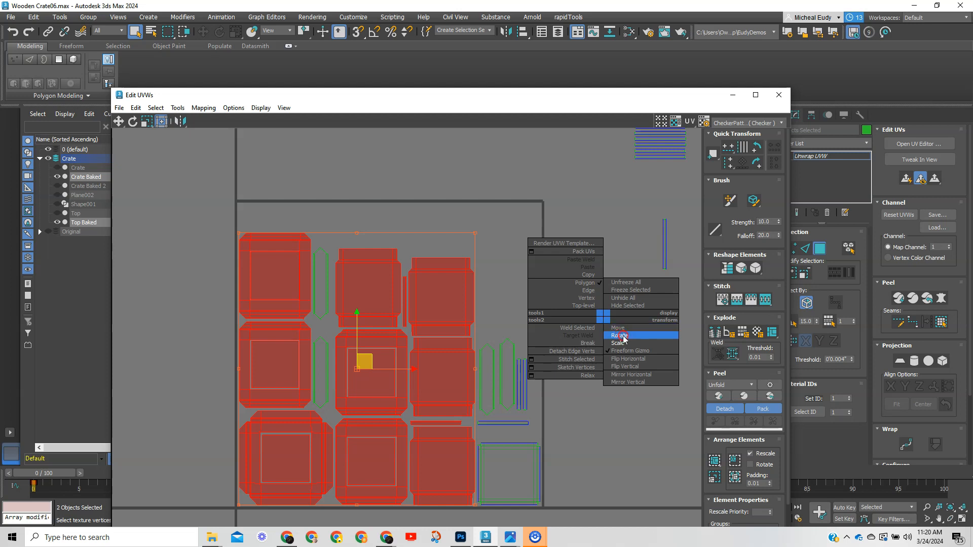
{"action": "left_click", "coordinate": [625, 343]}
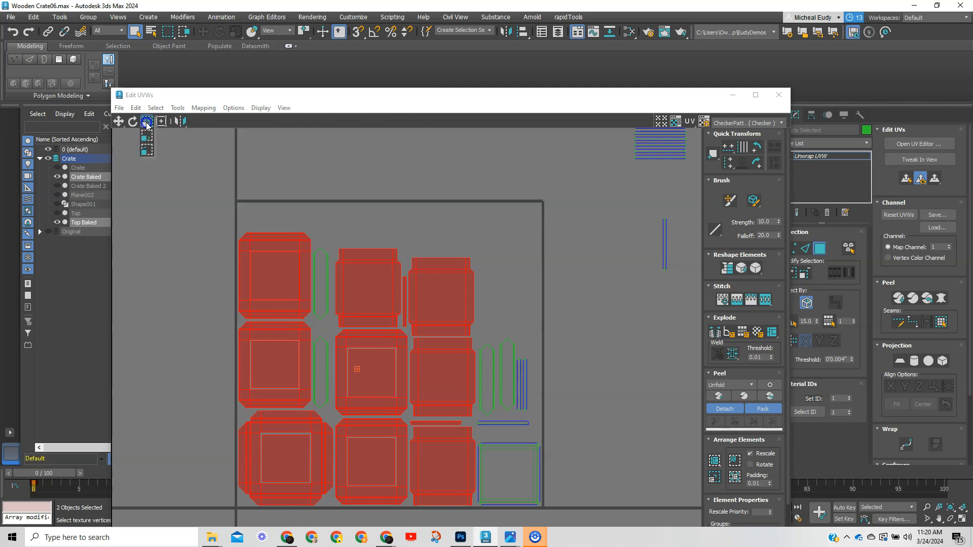
{"action": "left_click", "coordinate": [355, 284]}
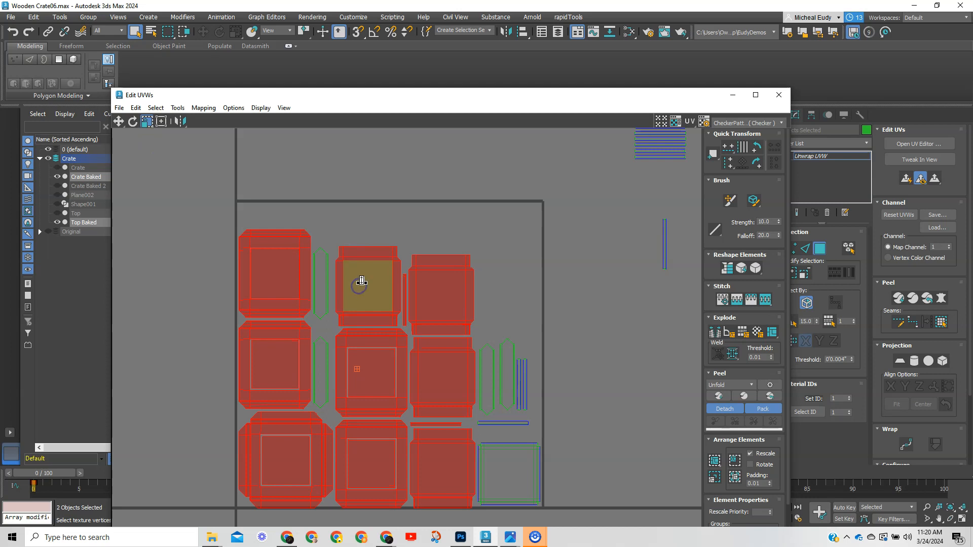
{"action": "key", "text": "ctrl+z"}
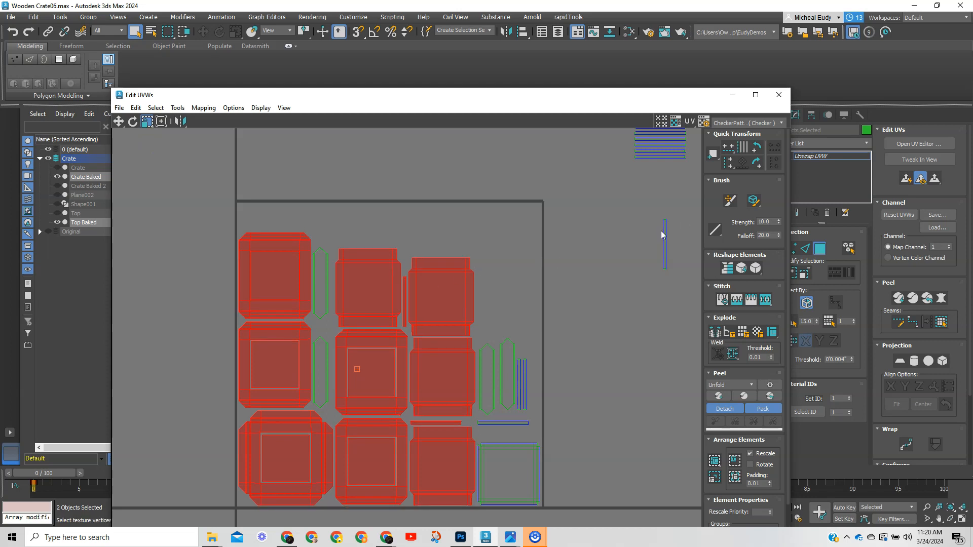
{"action": "left_click", "coordinate": [711, 158]}
{"action": "left_click_drag", "start_coordinate": [380, 285], "coordinate": [381, 270]}
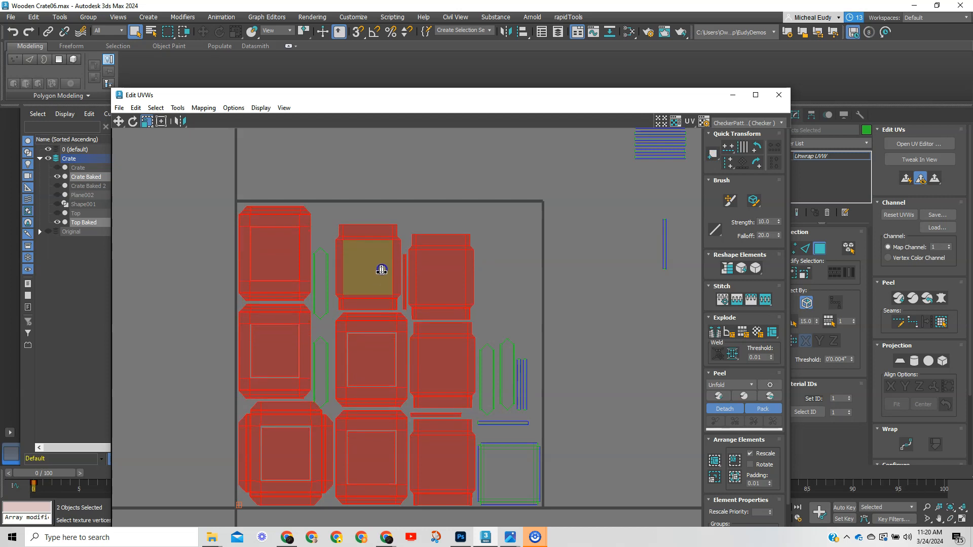
Step: Move the UV editor aside and apply the checker material to the crate body from the Slate Material Editor
{"action": "left_click", "coordinate": [611, 355]}
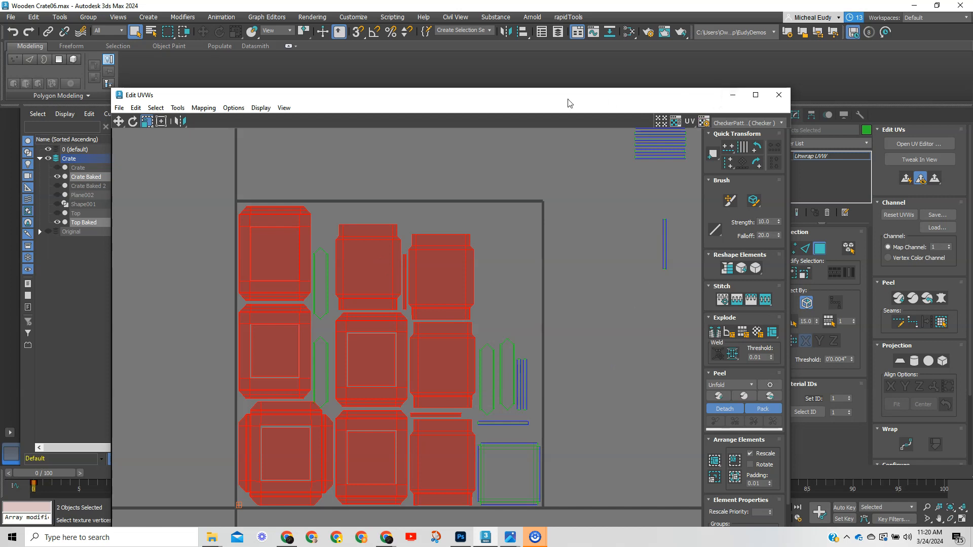
{"action": "left_click_drag", "start_coordinate": [561, 102], "coordinate": [566, 100]}
{"action": "left_click_drag", "start_coordinate": [628, 104], "coordinate": [971, 61]}
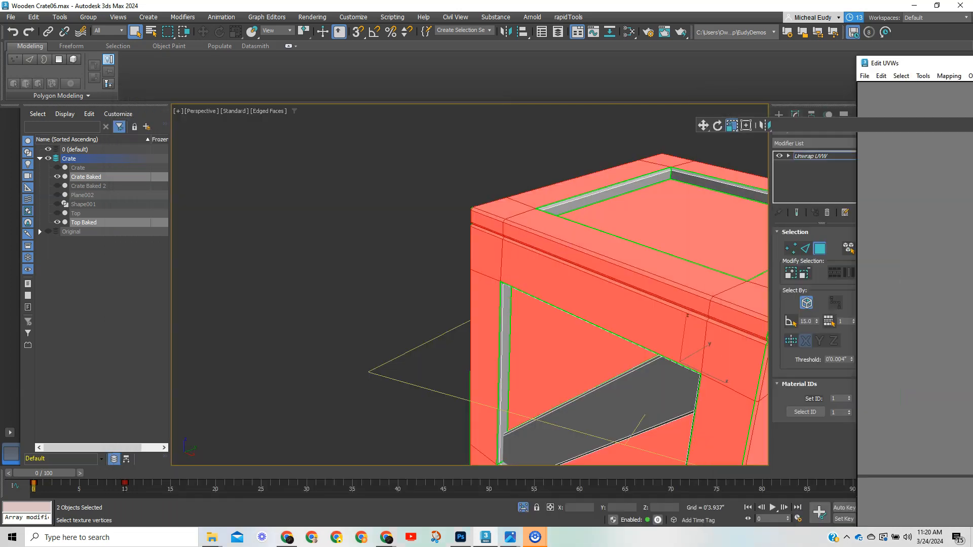
{"action": "left_click", "coordinate": [629, 32]}
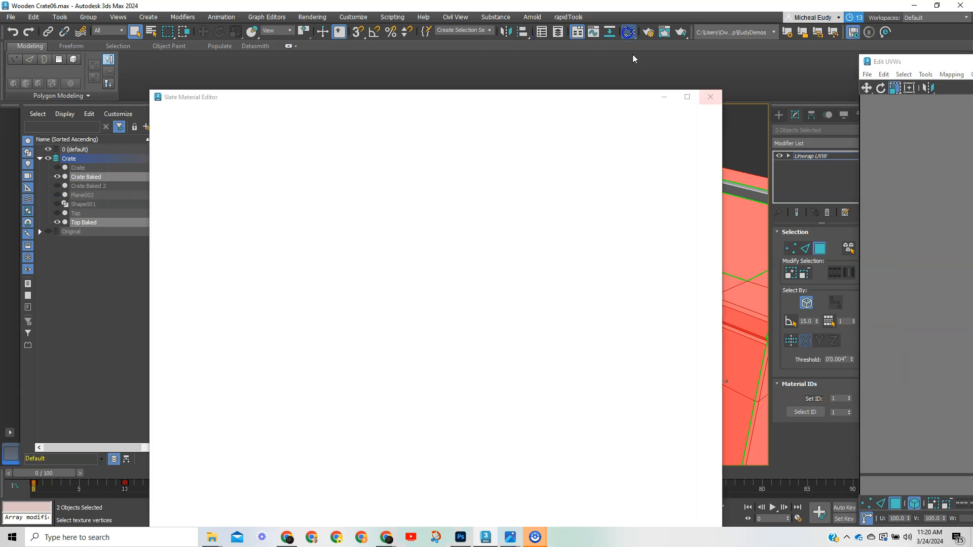
{"action": "left_click_drag", "start_coordinate": [386, 215], "coordinate": [417, 195]}
{"action": "left_click", "coordinate": [663, 98]}
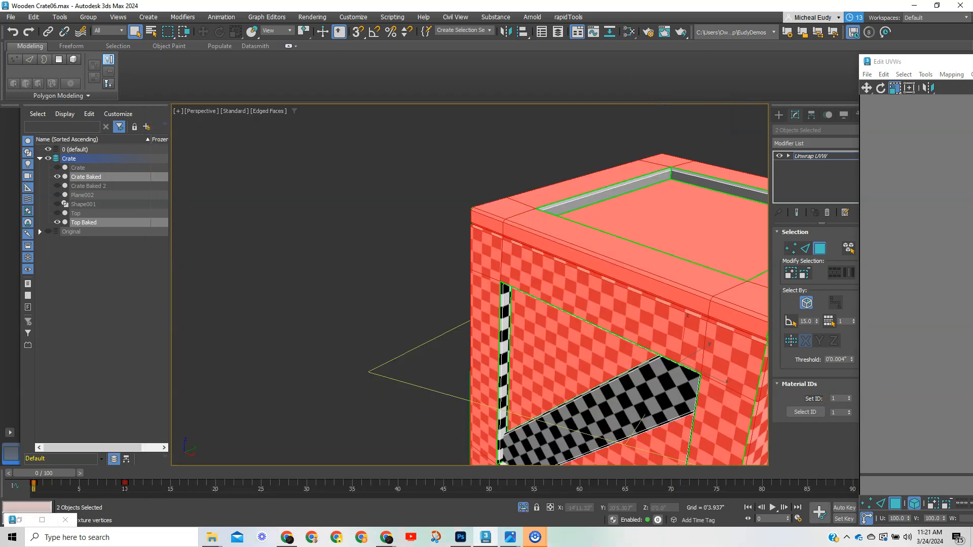
Step: Clear the face selection and examine the checker squares on the crate's side for stretching
{"action": "left_click", "coordinate": [679, 127]}
{"action": "scroll", "coordinate": [678, 307], "scroll_direction": "down", "scroll_amount": 2}
{"action": "middle_click_drag", "start_coordinate": [592, 293], "coordinate": [569, 369]}
{"action": "scroll", "coordinate": [572, 368], "scroll_direction": "up", "scroll_amount": 2}
{"action": "middle_click_drag", "start_coordinate": [380, 388], "coordinate": [502, 274]}
{"action": "middle_click_drag", "start_coordinate": [345, 295], "coordinate": [512, 348], "text": "alt"}
{"action": "scroll", "coordinate": [512, 348], "scroll_direction": "down", "scroll_amount": 5}
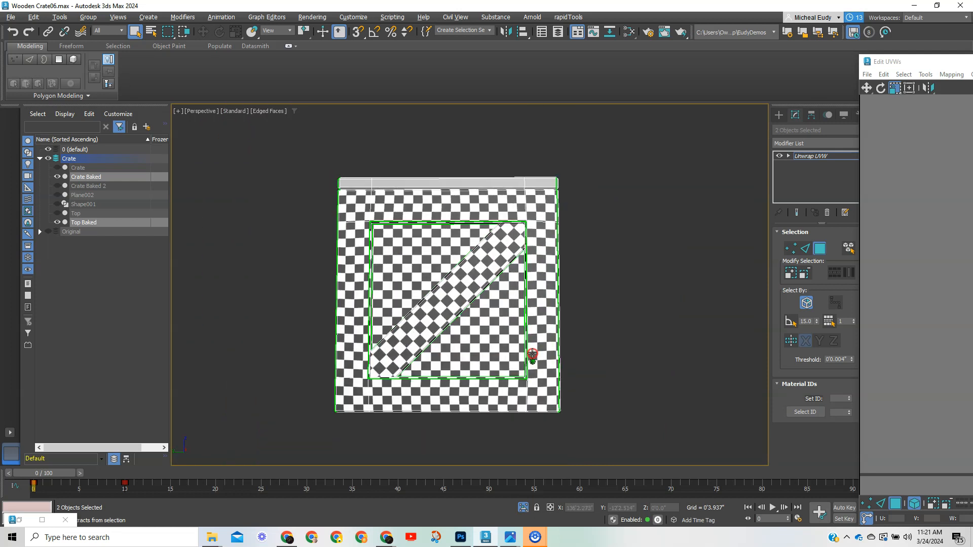
{"action": "scroll", "coordinate": [532, 355], "scroll_direction": "up", "scroll_amount": 6}
Step: Select the entire frame shell of the facing crate side and open the Relax Tool with the UV editor alongside
{"action": "left_click", "coordinate": [537, 341]}
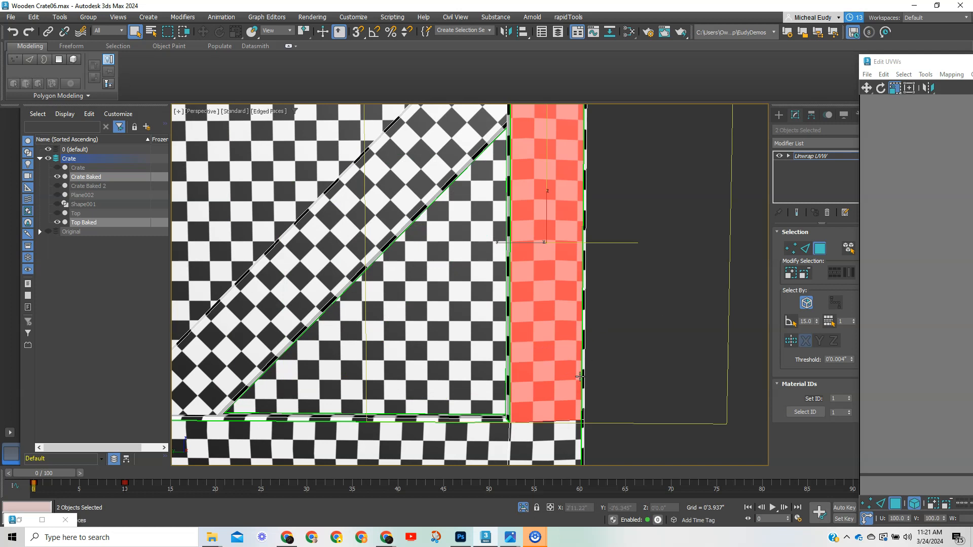
{"action": "scroll", "coordinate": [550, 392], "scroll_direction": "down", "scroll_amount": 2}
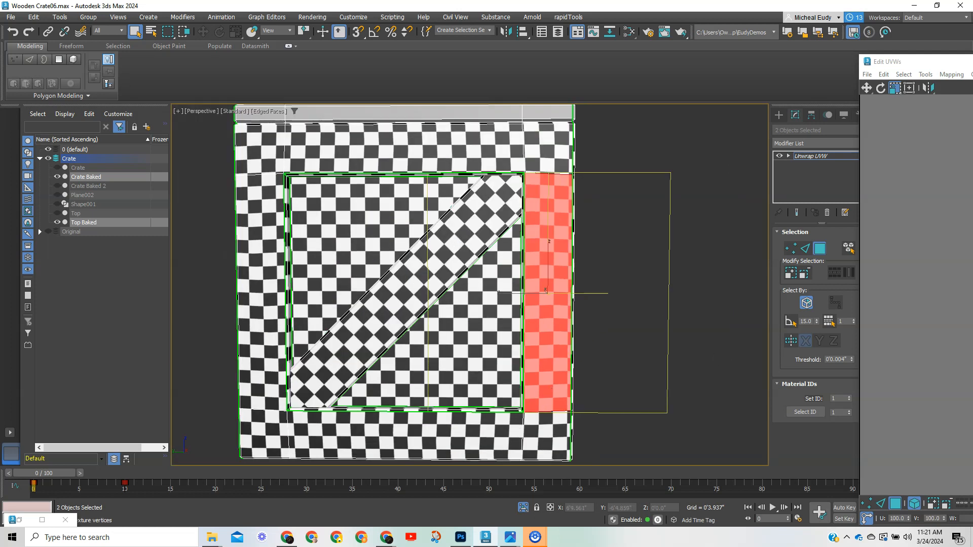
{"action": "double_click", "coordinate": [571, 408]}
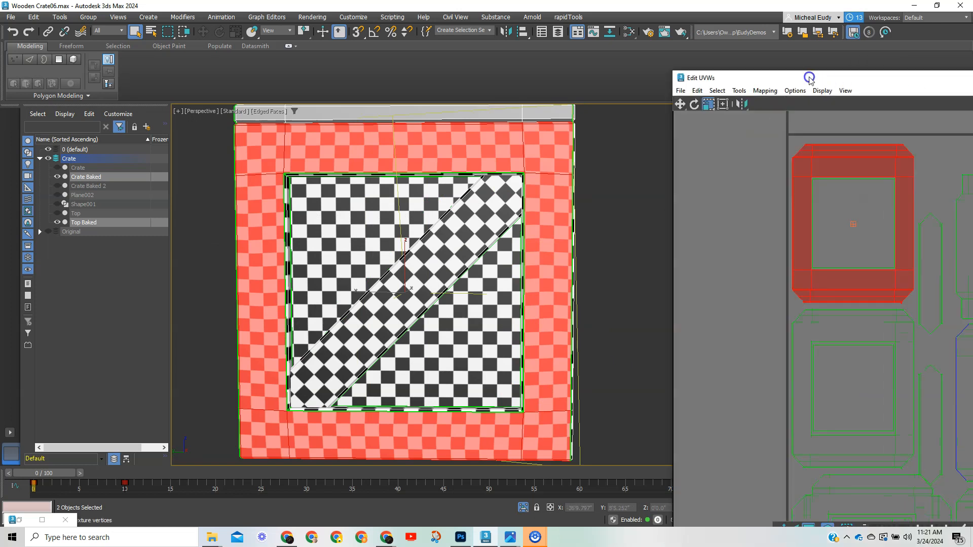
{"action": "left_click_drag", "start_coordinate": [809, 78], "coordinate": [745, 72]}
{"action": "left_click", "coordinate": [673, 85]}
{"action": "left_click", "coordinate": [687, 255]}
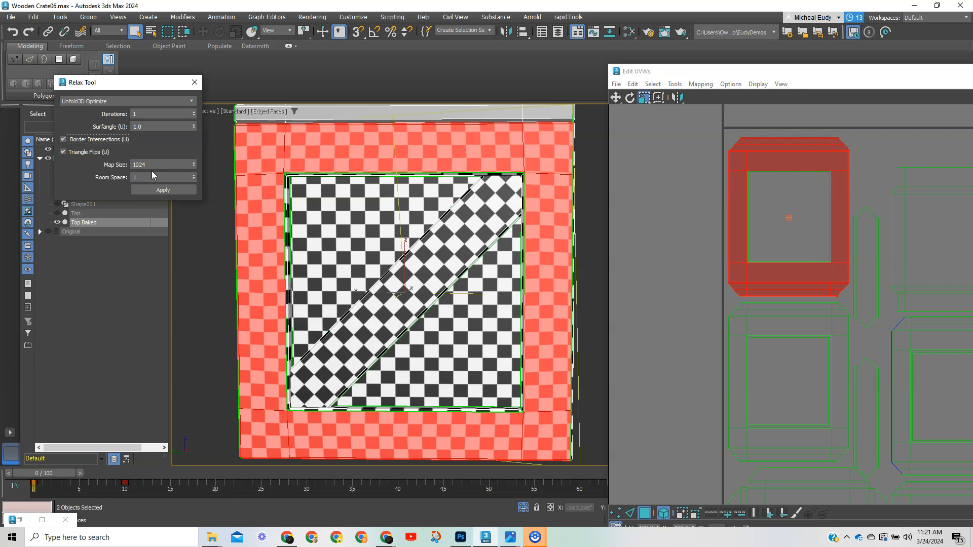
Step: Relax the selected frame shell repeatedly using Relax By Polygon Angles, with 100 iterations and an amount of 0.1
{"action": "left_click", "coordinate": [155, 102]}
{"action": "left_click", "coordinate": [129, 121]}
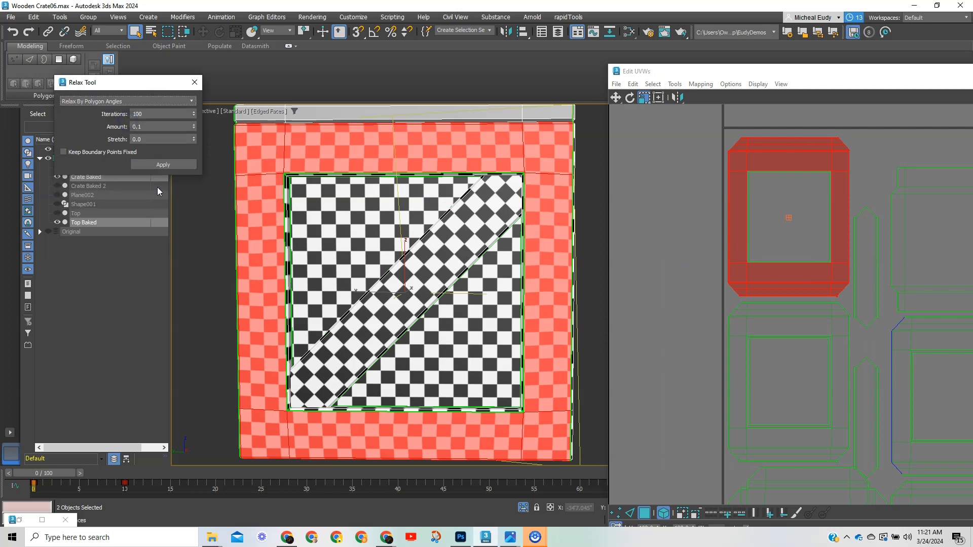
{"action": "left_click", "coordinate": [162, 166]}
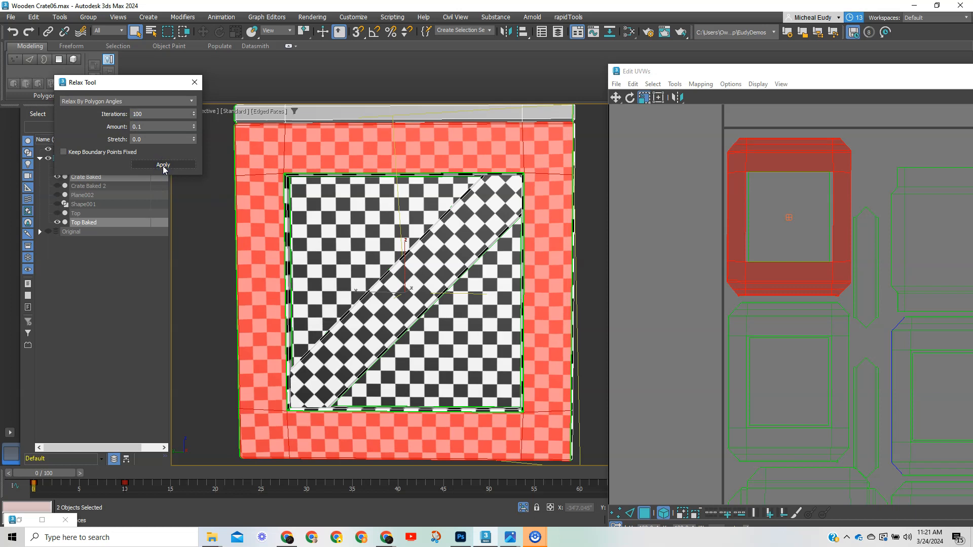
{"action": "left_click", "coordinate": [163, 166]}
{"action": "left_click", "coordinate": [162, 166]}
{"action": "left_click", "coordinate": [163, 166]}
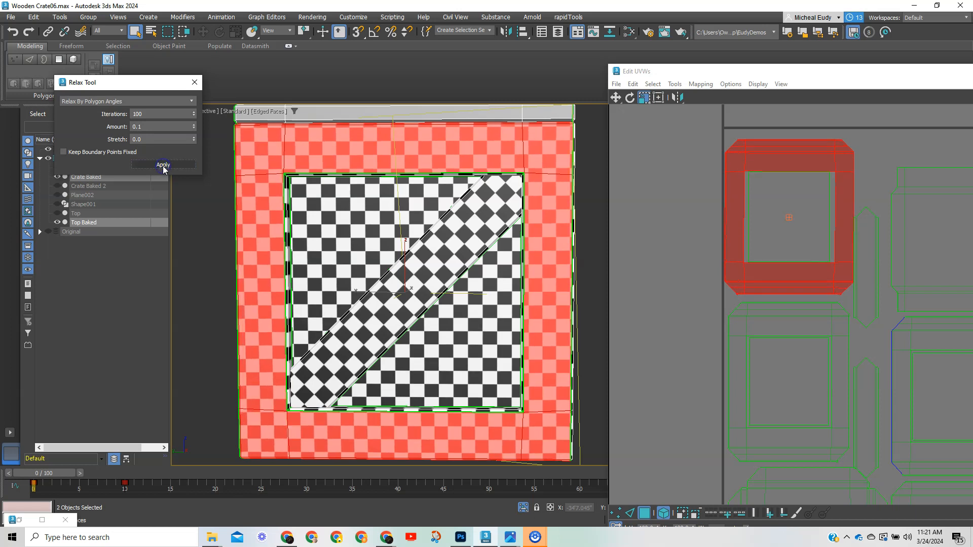
{"action": "left_click", "coordinate": [163, 165]}
{"action": "left_click", "coordinate": [163, 166]}
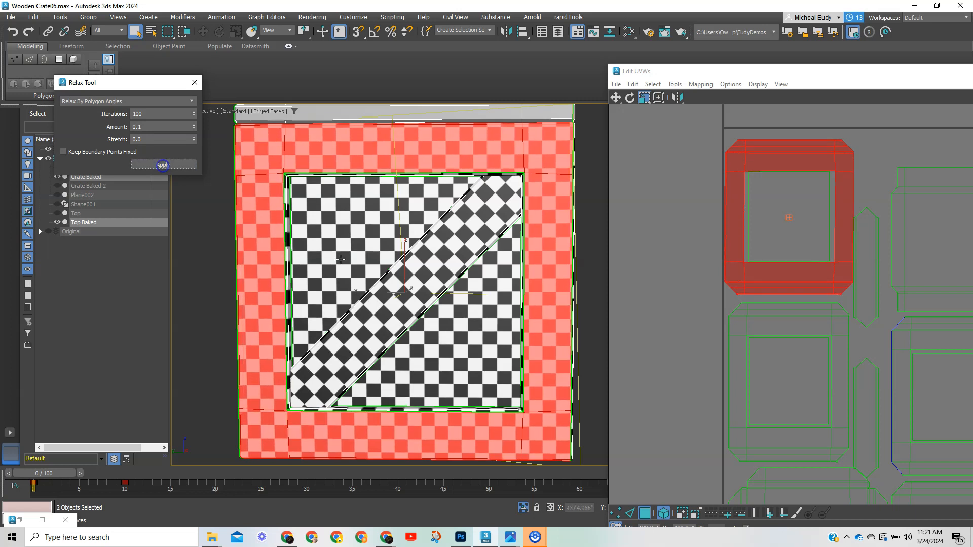
Step: Select the whole frame shell of the adjacent crate side and relax it repeatedly by polygon angles
{"action": "middle_click_drag", "start_coordinate": [395, 320], "coordinate": [486, 316], "text": "alt"}
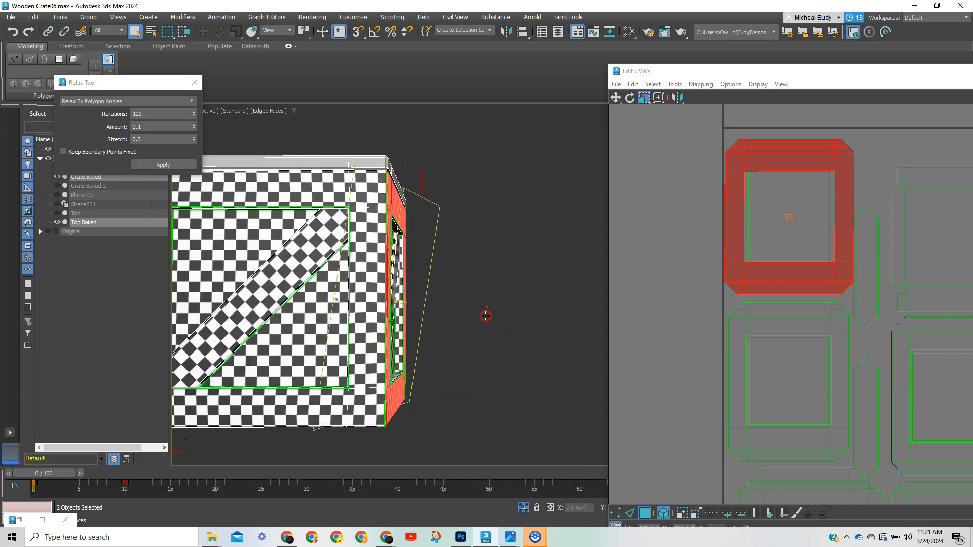
{"action": "left_click", "coordinate": [372, 332]}
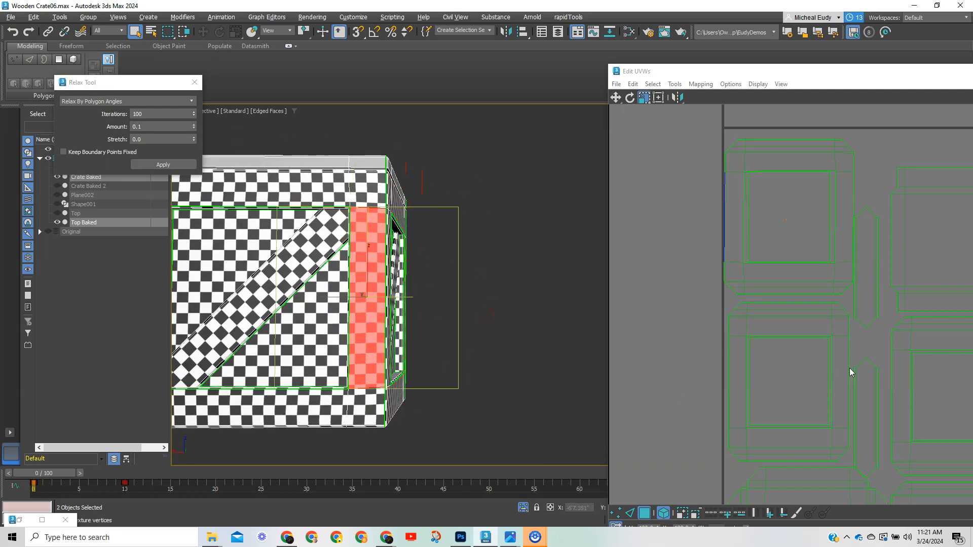
{"action": "scroll", "coordinate": [691, 243], "scroll_direction": "down", "scroll_amount": 3}
{"action": "left_click", "coordinate": [781, 338], "text": "shift"}
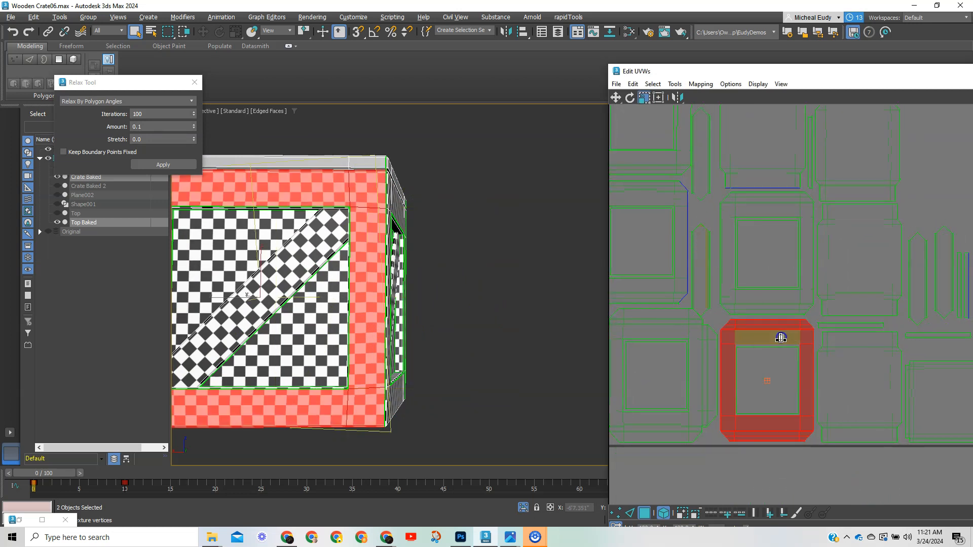
{"action": "left_click", "coordinate": [163, 165]}
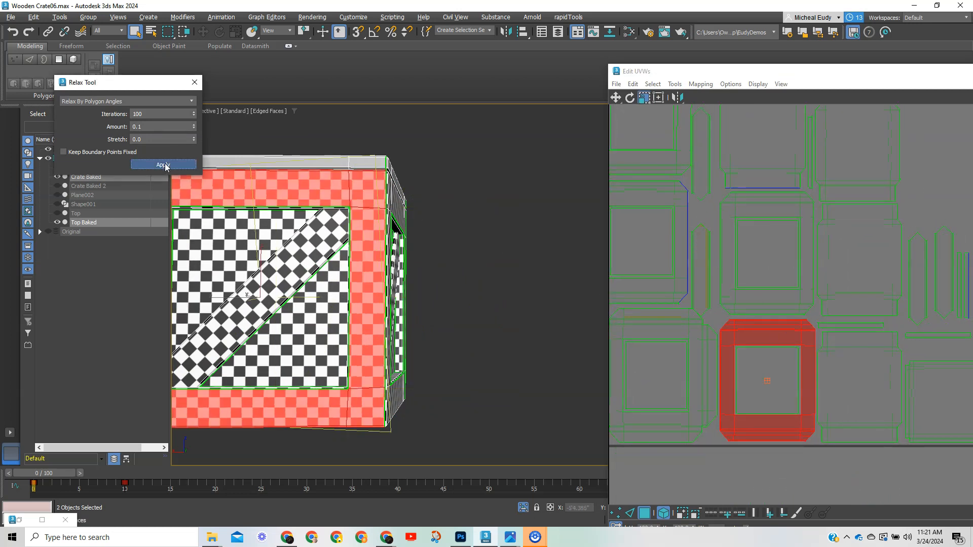
{"action": "left_click", "coordinate": [164, 165]}
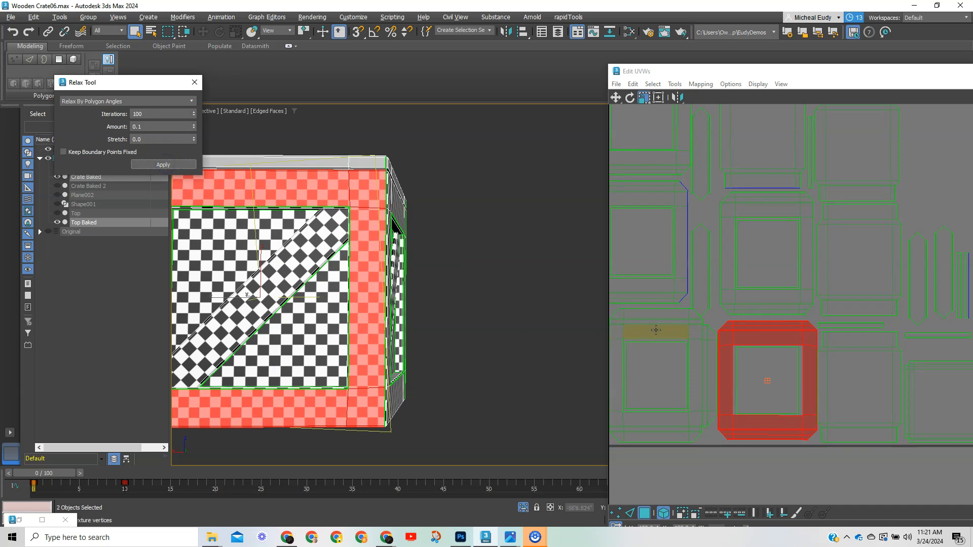
Step: Select the complete frame shell of the third crate side and relax it twice with the same settings
{"action": "mouse_move", "coordinate": [350, 325]}
{"action": "middle_mouse_down", "text": "alt"}
{"action": "mouse_move", "coordinate": [467, 317]}
{"action": "mouse_move", "coordinate": [366, 316]}
{"action": "middle_mouse_up", "text": "alt"}
{"action": "scroll", "coordinate": [368, 324], "scroll_direction": "up", "scroll_amount": 2}
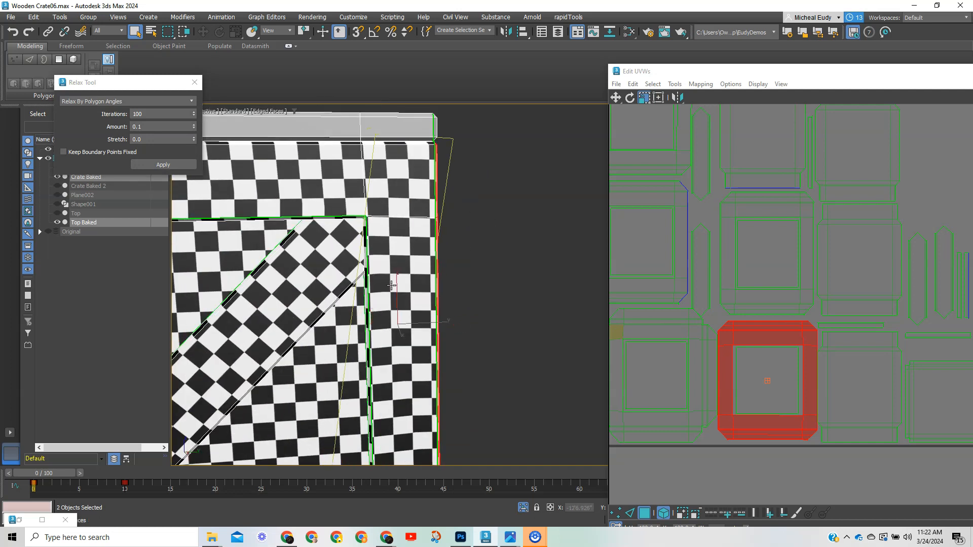
{"action": "scroll", "coordinate": [392, 285], "scroll_direction": "down", "scroll_amount": 6}
{"action": "scroll", "coordinate": [403, 304], "scroll_direction": "up", "scroll_amount": 3}
{"action": "scroll", "coordinate": [411, 320], "scroll_direction": "down", "scroll_amount": 2}
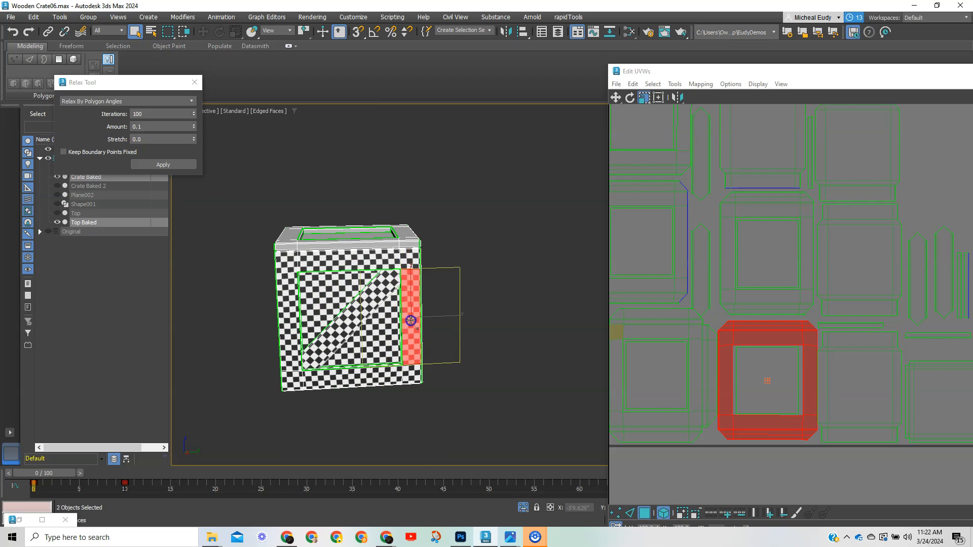
{"action": "left_click", "coordinate": [411, 320]}
{"action": "left_click", "coordinate": [643, 291]}
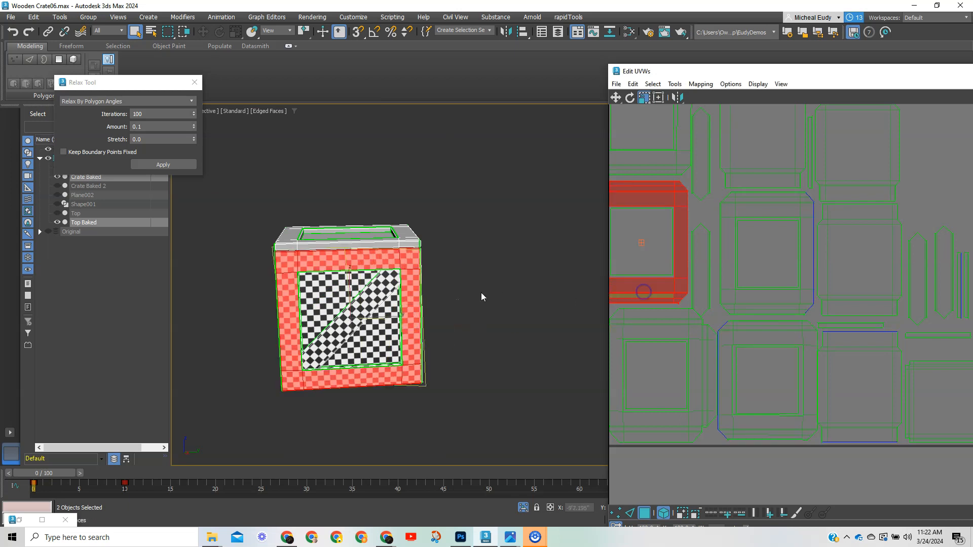
{"action": "left_click", "coordinate": [178, 165]}
{"action": "left_click", "coordinate": [176, 167]}
Step: Select the remaining crate side's full frame shell and relax it by polygon angles
{"action": "scroll", "coordinate": [409, 277], "scroll_direction": "up", "scroll_amount": 3}
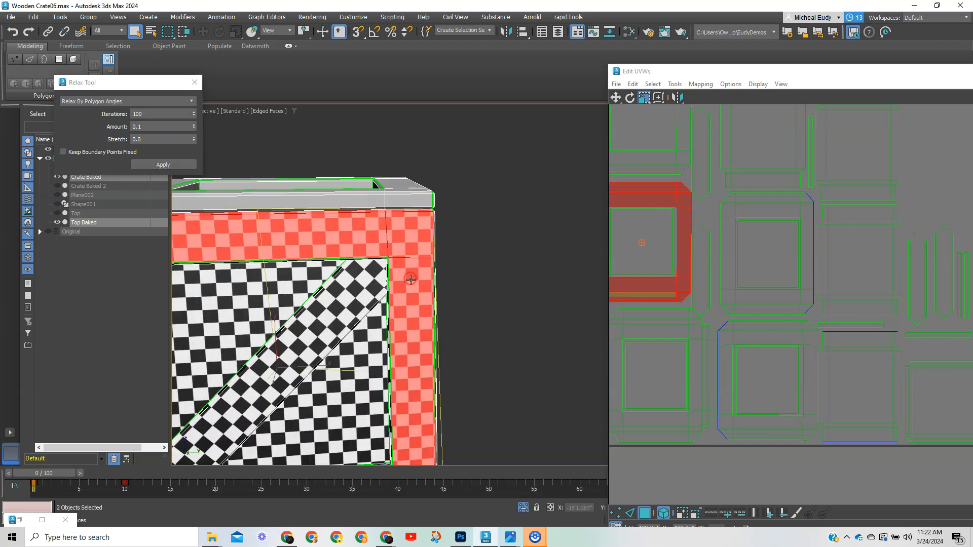
{"action": "middle_click_drag", "start_coordinate": [416, 298], "coordinate": [552, 204]}
{"action": "scroll", "coordinate": [405, 380], "scroll_direction": "down", "scroll_amount": 1}
{"action": "middle_click_drag", "start_coordinate": [309, 354], "coordinate": [444, 247]}
{"action": "middle_click_drag", "start_coordinate": [350, 290], "coordinate": [456, 277], "text": "alt"}
{"action": "scroll", "coordinate": [346, 279], "scroll_direction": "up", "scroll_amount": 4}
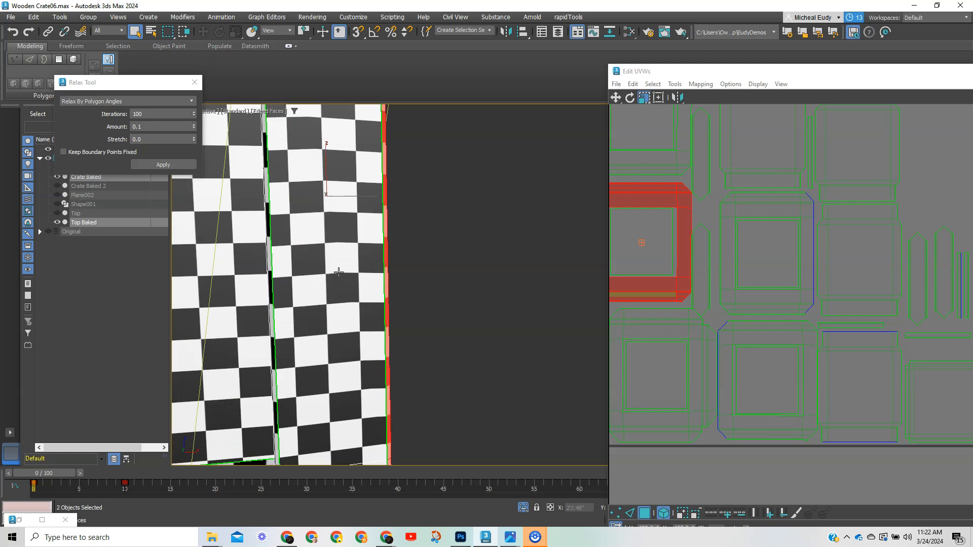
{"action": "left_click", "coordinate": [309, 287]}
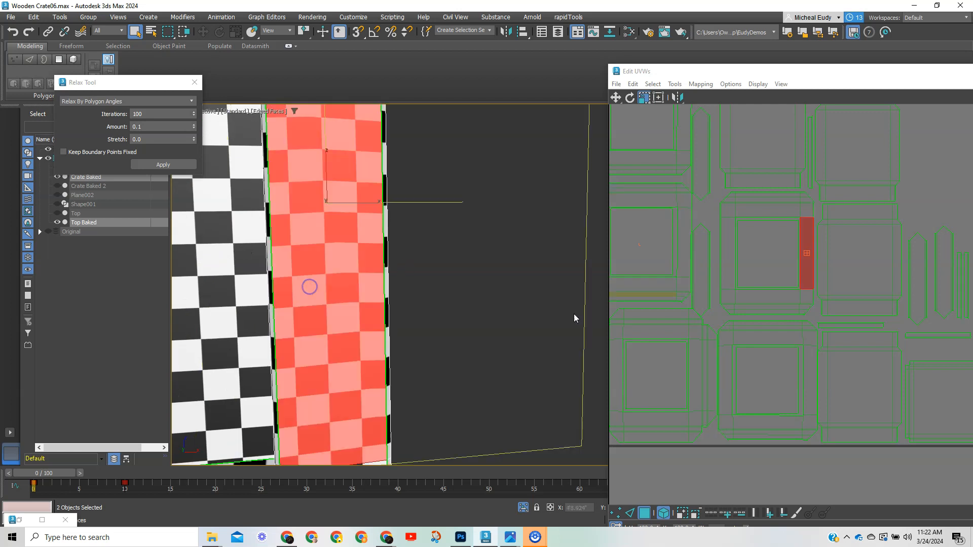
{"action": "left_click", "coordinate": [741, 295]}
{"action": "left_click", "coordinate": [162, 165]}
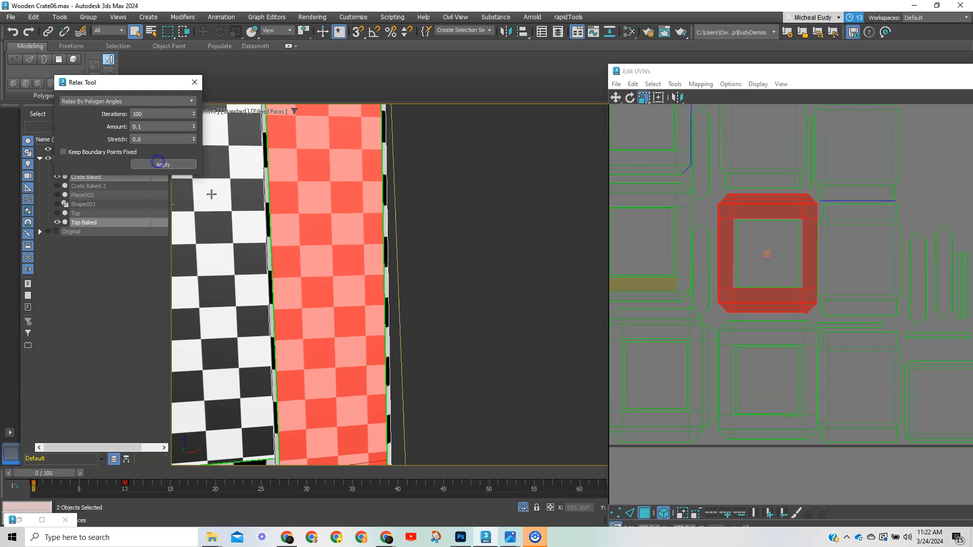
Step: Select a frame face on the crate's top and assign the checker material from the Slate Material Editor
{"action": "scroll", "coordinate": [387, 319], "scroll_direction": "down", "scroll_amount": 6}
{"action": "middle_click_drag", "start_coordinate": [347, 301], "coordinate": [444, 354]}
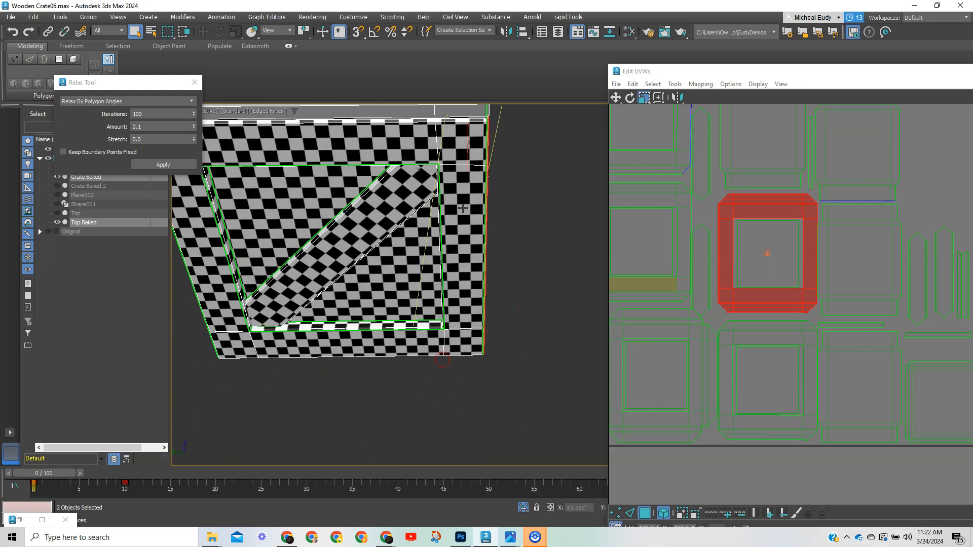
{"action": "middle_click_drag", "start_coordinate": [463, 210], "coordinate": [456, 386]}
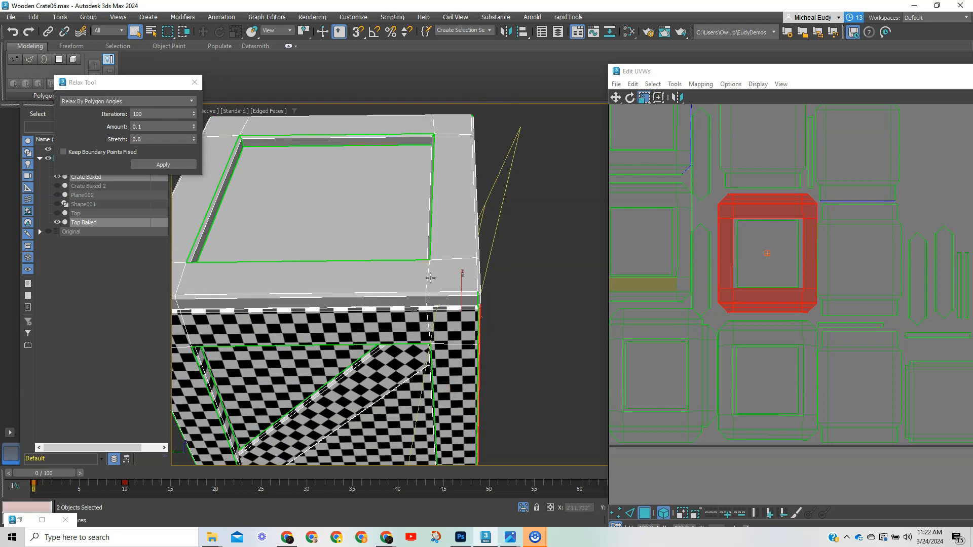
{"action": "left_click", "coordinate": [448, 190]}
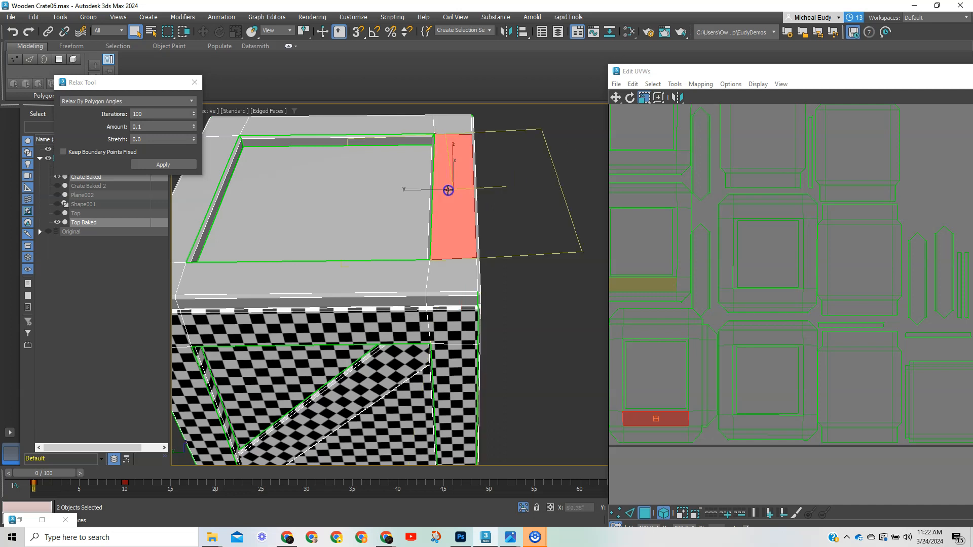
{"action": "left_click", "coordinate": [633, 33]}
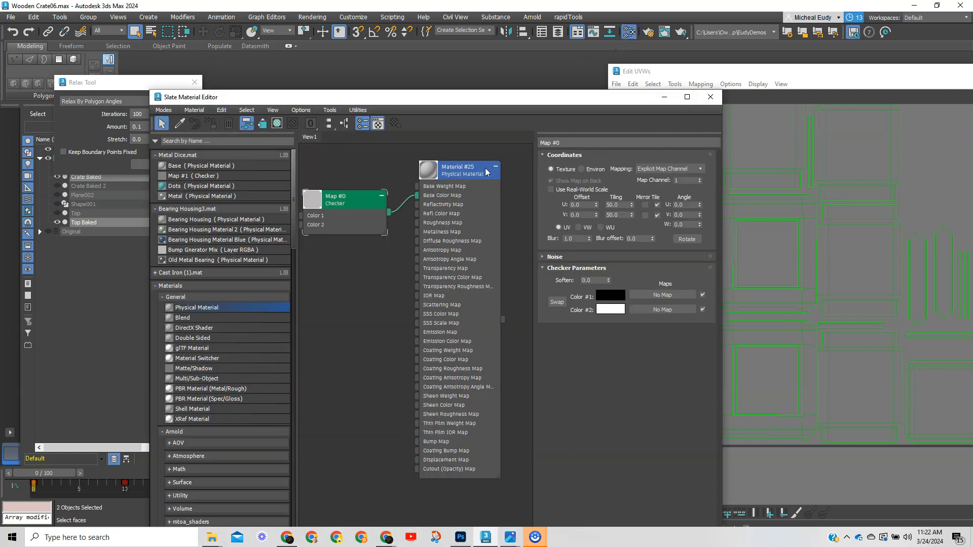
{"action": "right_click", "coordinate": [482, 181]}
{"action": "left_click", "coordinate": [494, 193]}
{"action": "left_click", "coordinate": [710, 96]}
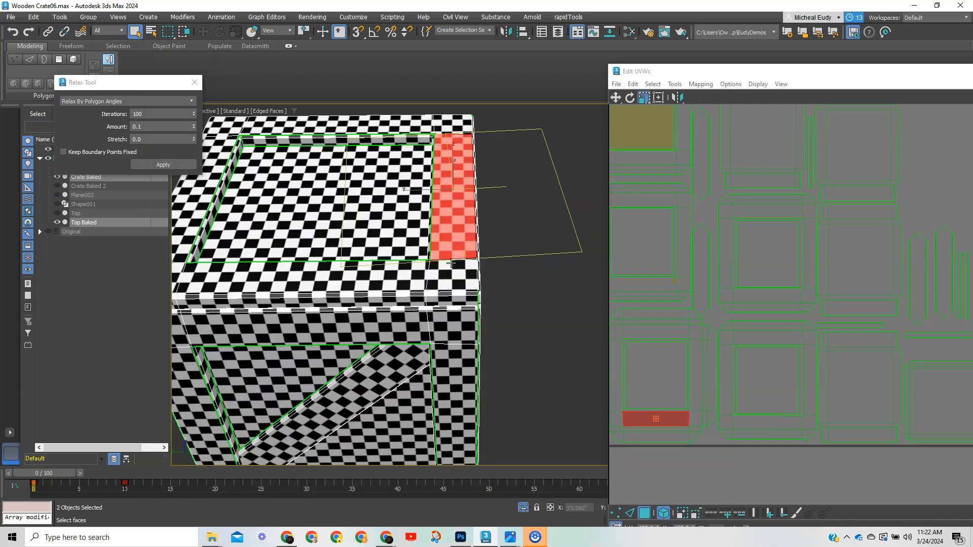
Step: Examine the checker squares on the crate's top frame and inner panel for stretching
{"action": "scroll", "coordinate": [453, 270], "scroll_direction": "down", "scroll_amount": 3}
{"action": "middle_click_drag", "start_coordinate": [453, 254], "coordinate": [453, 303], "text": "alt"}
{"action": "scroll", "coordinate": [447, 264], "scroll_direction": "up", "scroll_amount": 3}
{"action": "scroll", "coordinate": [396, 326], "scroll_direction": "up", "scroll_amount": 3}
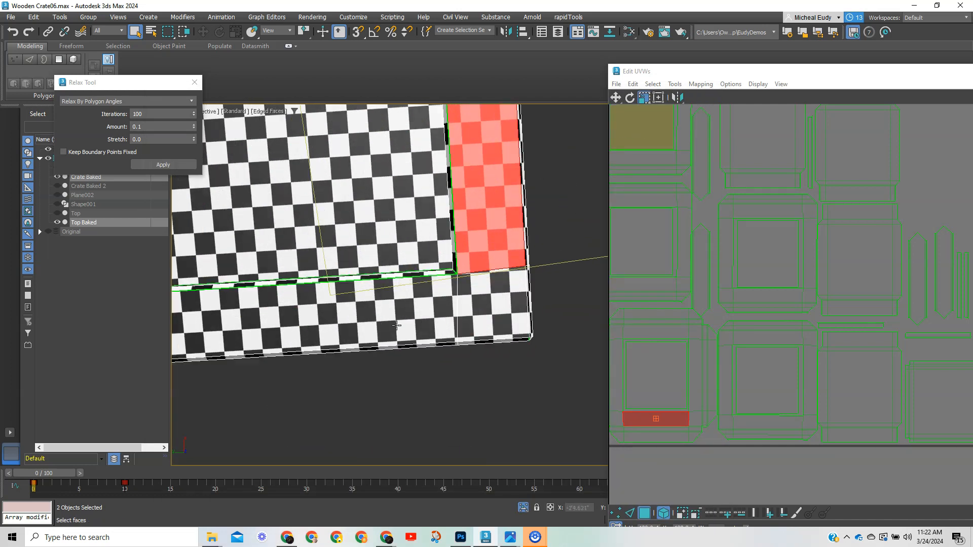
{"action": "scroll", "coordinate": [396, 325], "scroll_direction": "up", "scroll_amount": 2}
{"action": "middle_click_drag", "start_coordinate": [538, 203], "coordinate": [534, 431]}
{"action": "mouse_move", "coordinate": [531, 258]}
{"action": "middle_mouse_down"}
{"action": "mouse_move", "coordinate": [546, 339]}
{"action": "mouse_move", "coordinate": [524, 475]}
{"action": "middle_mouse_up"}
{"action": "middle_click_drag", "start_coordinate": [508, 247], "coordinate": [522, 384]}
{"action": "scroll", "coordinate": [508, 351], "scroll_direction": "down", "scroll_amount": 5}
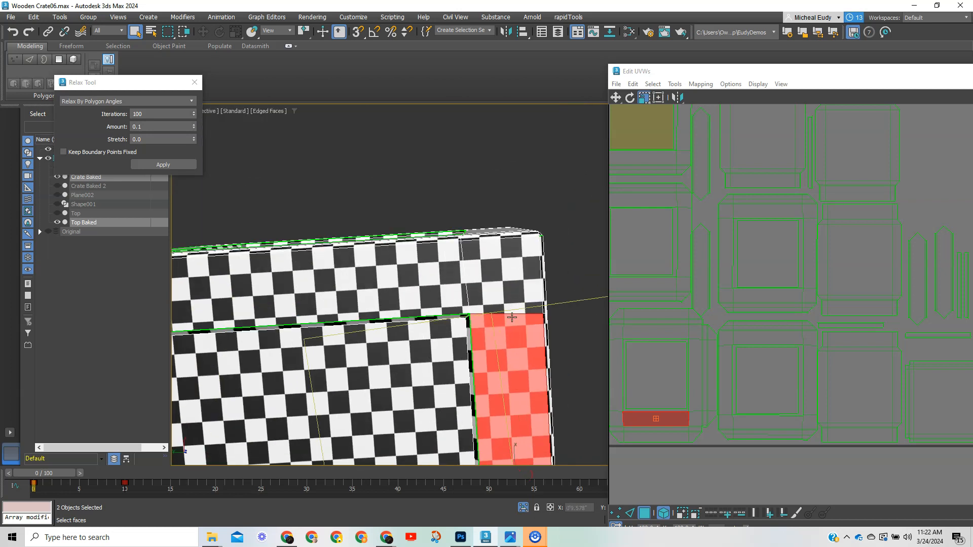
{"action": "middle_click_drag", "start_coordinate": [506, 378], "coordinate": [340, 311], "text": "alt"}
Step: Enlarge the UV editor to full screen and examine the shells across the tile for overlaps and tight spacing
{"action": "left_click_drag", "start_coordinate": [720, 76], "coordinate": [731, 58]}
{"action": "left_click", "coordinate": [823, 47]}
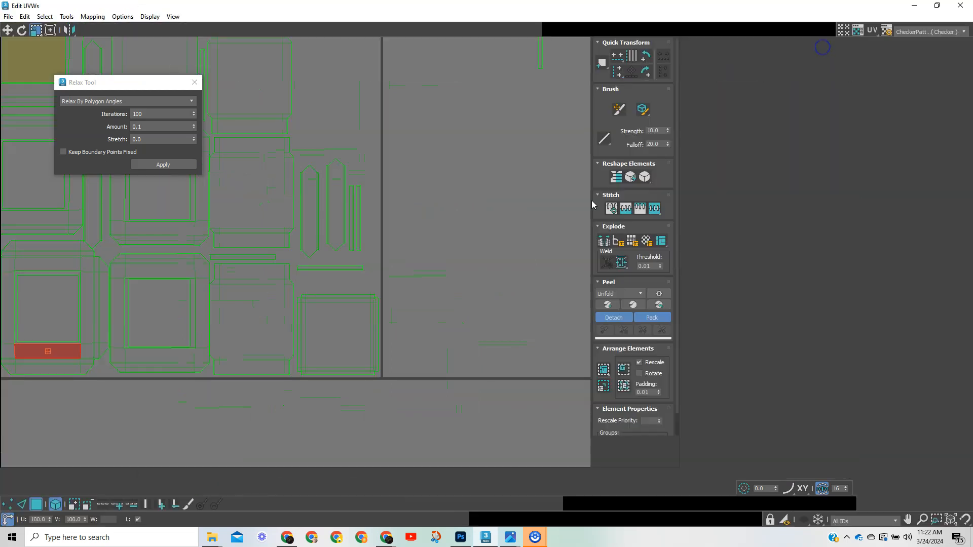
{"action": "middle_click_drag", "start_coordinate": [302, 310], "coordinate": [508, 385]}
{"action": "middle_click_drag", "start_coordinate": [482, 205], "coordinate": [489, 258]}
{"action": "scroll", "coordinate": [325, 213], "scroll_direction": "up", "scroll_amount": 2}
{"action": "scroll", "coordinate": [381, 217], "scroll_direction": "up", "scroll_amount": 1}
{"action": "left_click", "coordinate": [399, 205]}
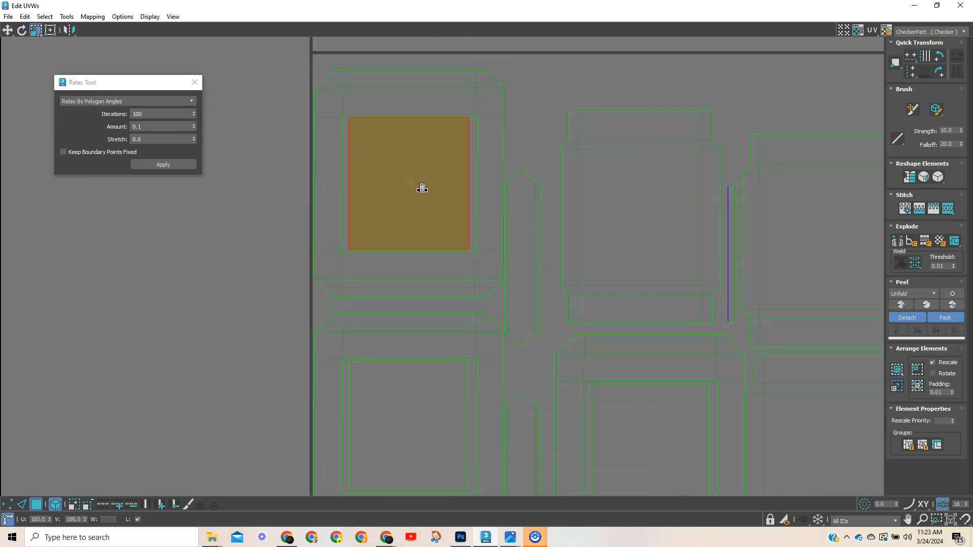
{"action": "left_click_drag", "start_coordinate": [422, 188], "coordinate": [422, 191]}
{"action": "middle_click_drag", "start_coordinate": [373, 401], "coordinate": [259, 217]}
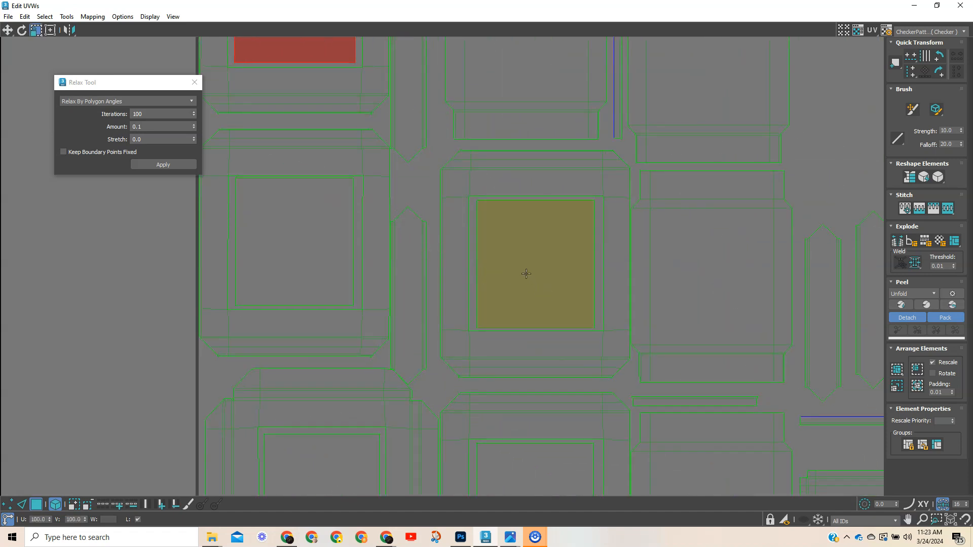
{"action": "middle_click_drag", "start_coordinate": [526, 273], "coordinate": [490, 436]}
{"action": "middle_click_drag", "start_coordinate": [484, 373], "coordinate": [439, 301]}
{"action": "middle_click_drag", "start_coordinate": [604, 373], "coordinate": [569, 188]}
{"action": "middle_click_drag", "start_coordinate": [521, 369], "coordinate": [512, 242]}
{"action": "right_click", "coordinate": [512, 242]}
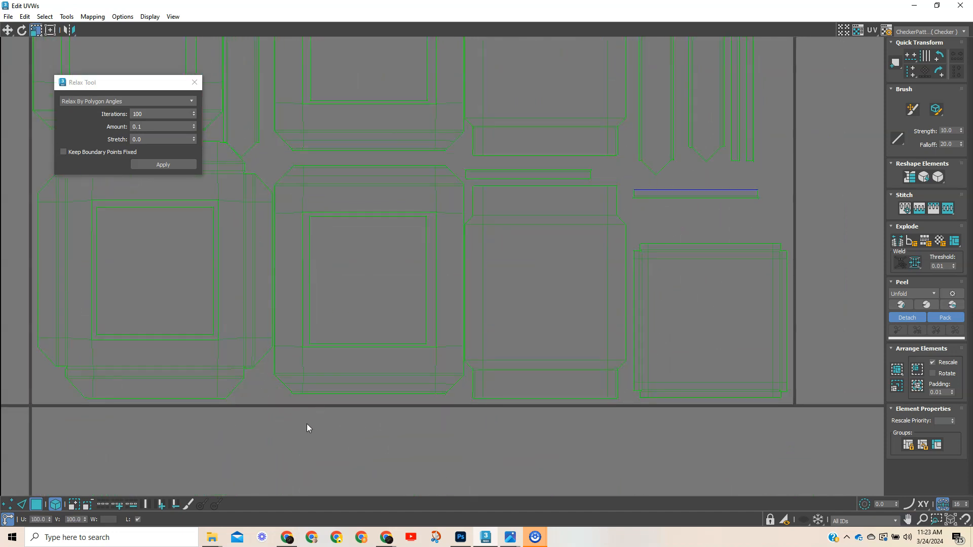
Step: Switch to Freeform Mode and move the bottom row's plain panel shell 0.004 in U, away from the relaxed frame shell
{"action": "left_click", "coordinate": [49, 29]}
{"action": "left_click", "coordinate": [393, 232]}
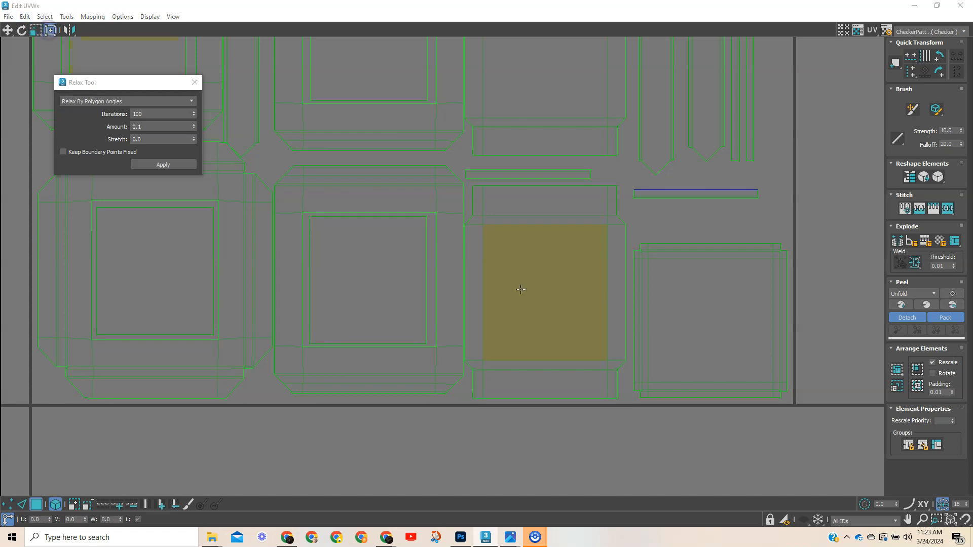
{"action": "double_click", "coordinate": [539, 290]}
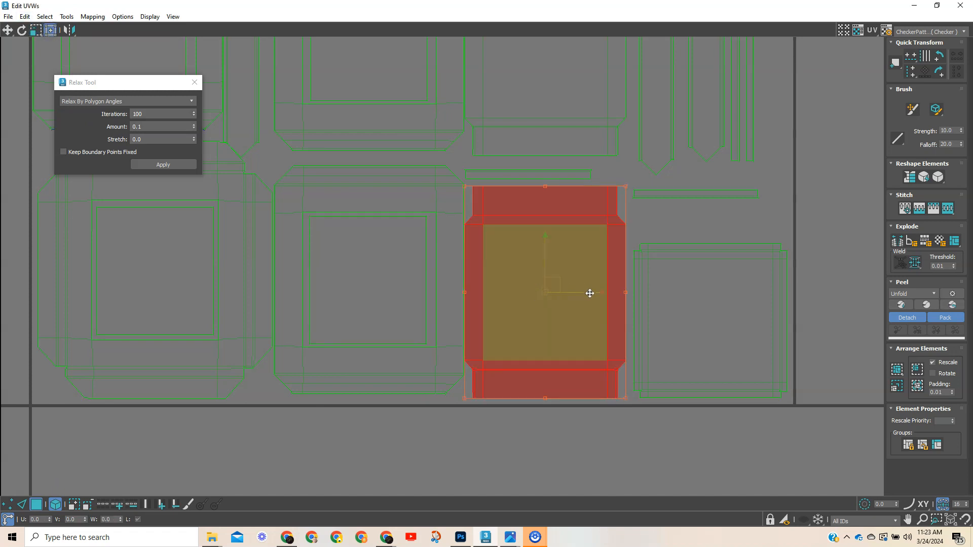
{"action": "left_click_drag", "start_coordinate": [591, 292], "coordinate": [597, 292]}
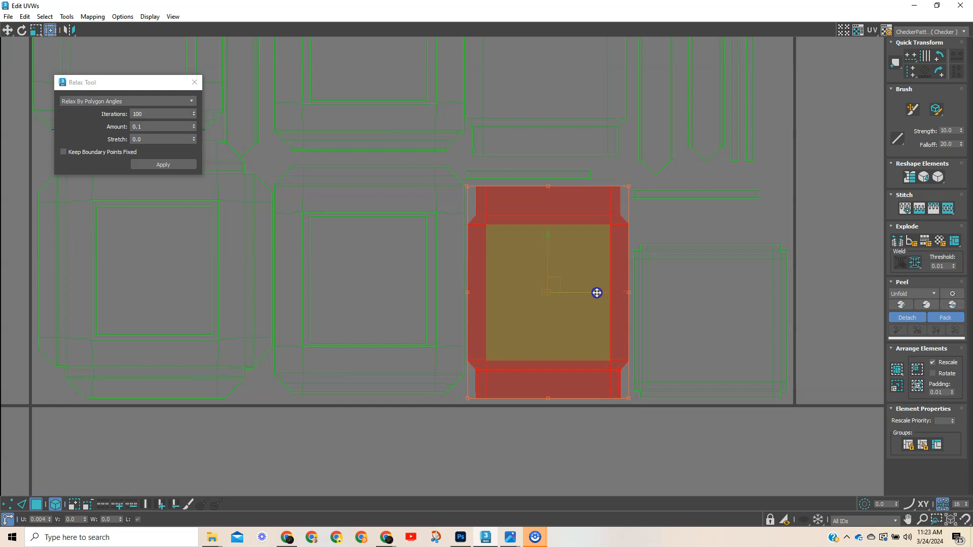
Step: Move the relaxed frame shell in the bottom row 0.002 in U, away from the shell on its left
{"action": "middle_click_drag", "start_coordinate": [409, 296], "coordinate": [501, 335]}
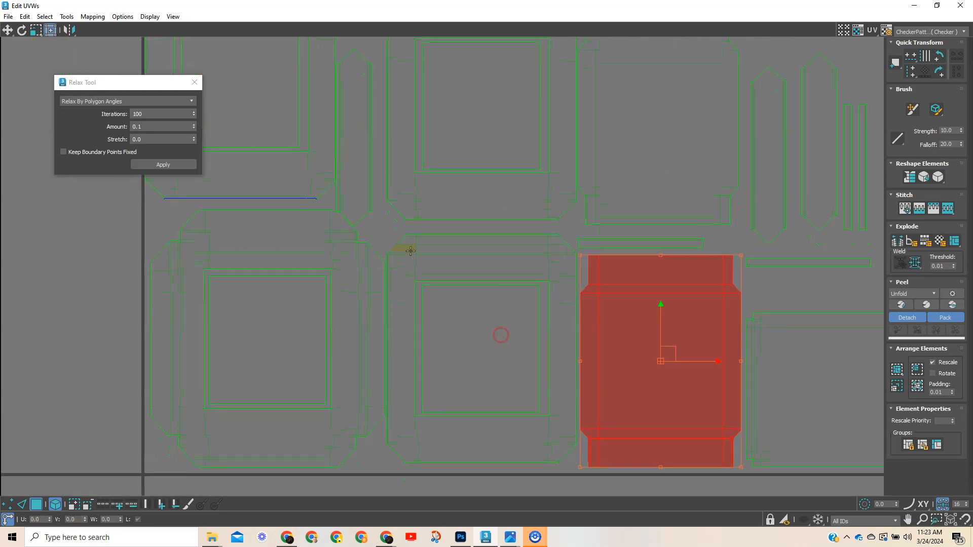
{"action": "left_click", "coordinate": [456, 283]}
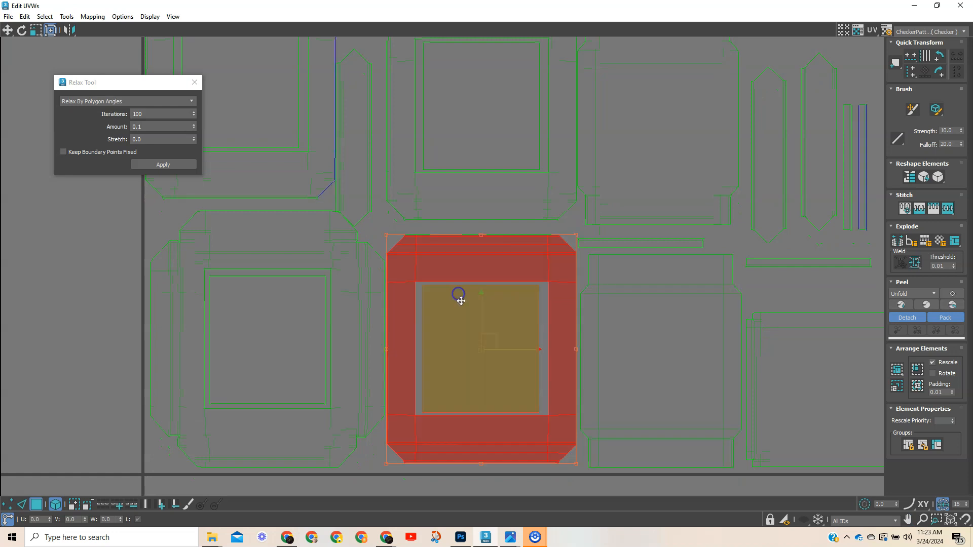
{"action": "left_click_drag", "start_coordinate": [508, 349], "coordinate": [510, 349]}
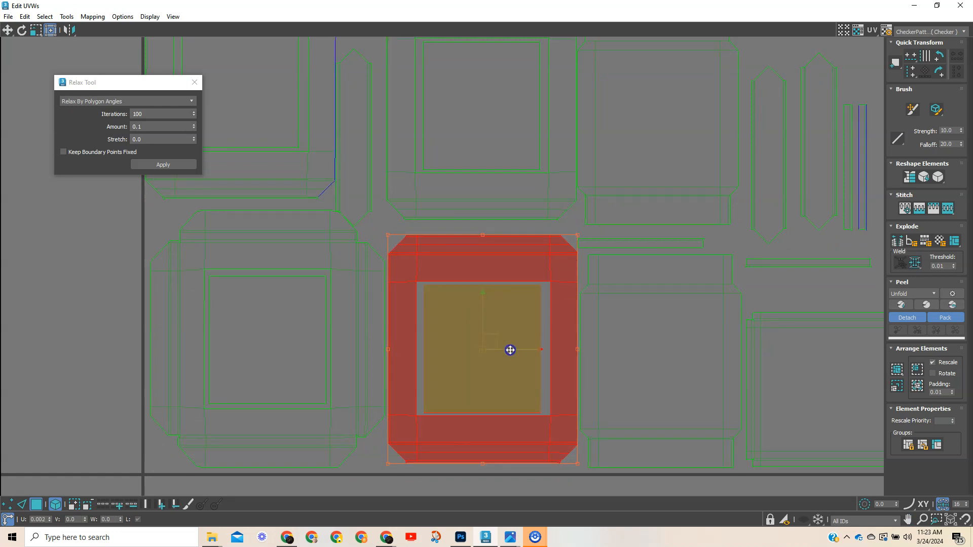
Step: Nudge the bottom row's plain panel shell farther right and shift the square shell beside it 0.001 in U
{"action": "middle_click_drag", "start_coordinate": [800, 353], "coordinate": [690, 320]}
{"action": "left_click", "coordinate": [619, 311]}
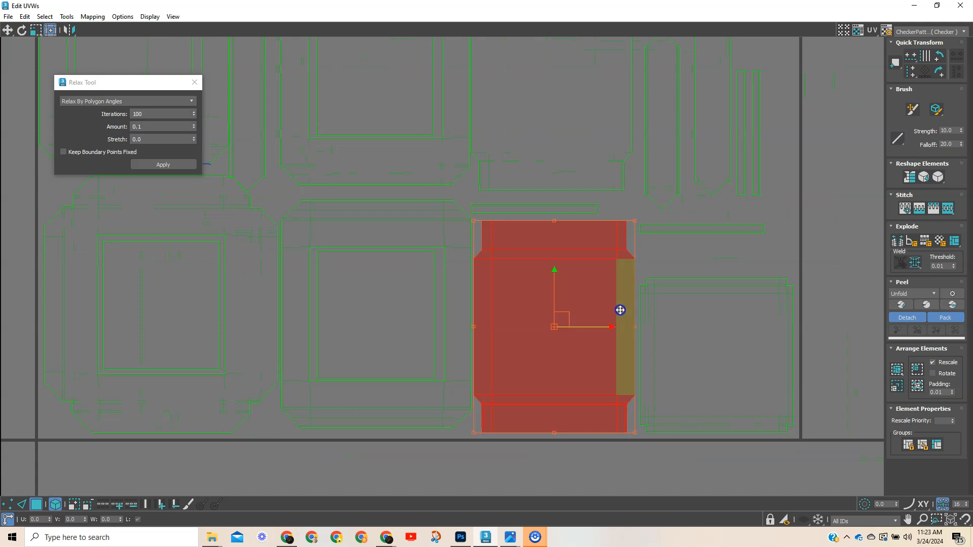
{"action": "left_click_drag", "start_coordinate": [607, 330], "coordinate": [610, 326]}
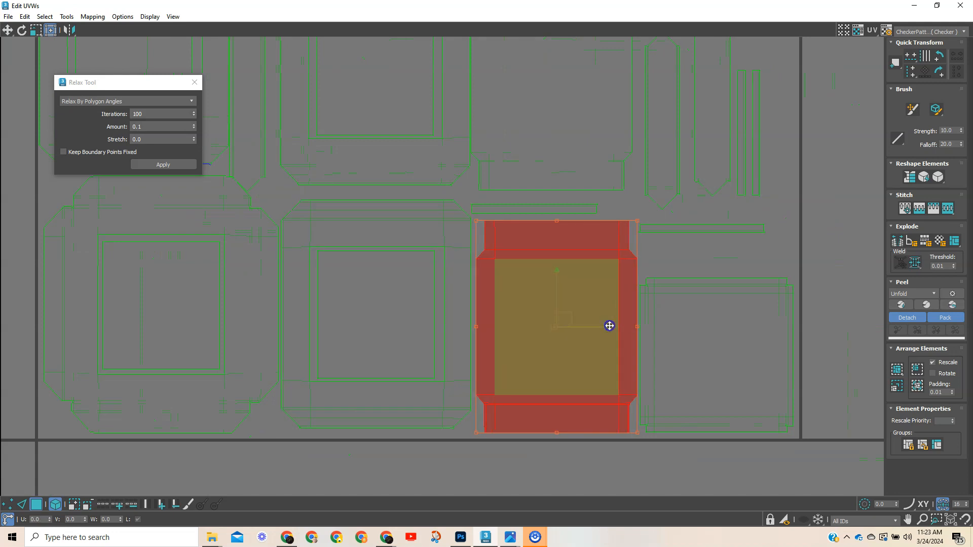
{"action": "left_click", "coordinate": [727, 334]}
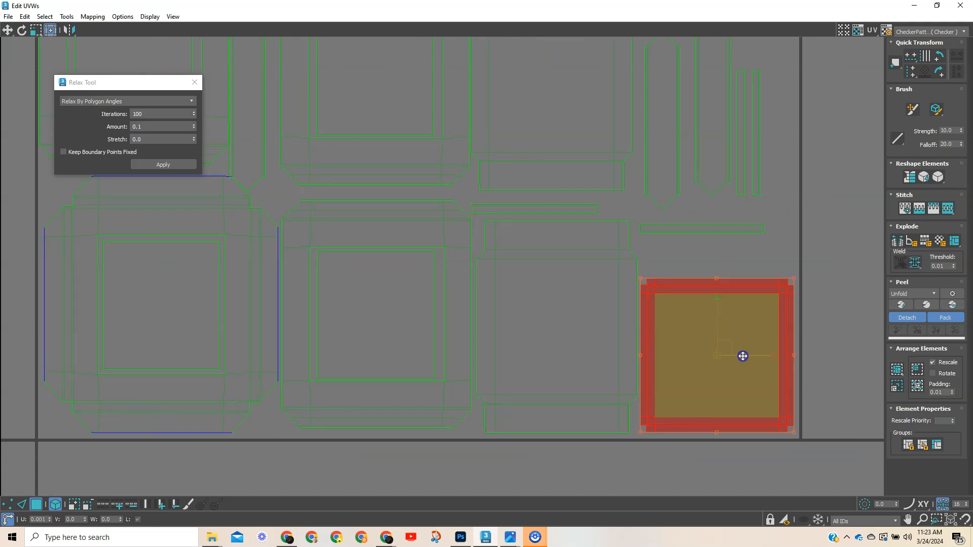
Step: Reposition the narrow pointed strip shell in the gap between the two middle-row frame shells
{"action": "middle_click_drag", "start_coordinate": [456, 228], "coordinate": [546, 400]}
{"action": "middle_click_drag", "start_coordinate": [423, 341], "coordinate": [486, 320]}
{"action": "scroll", "coordinate": [480, 320], "scroll_direction": "down", "scroll_amount": 2}
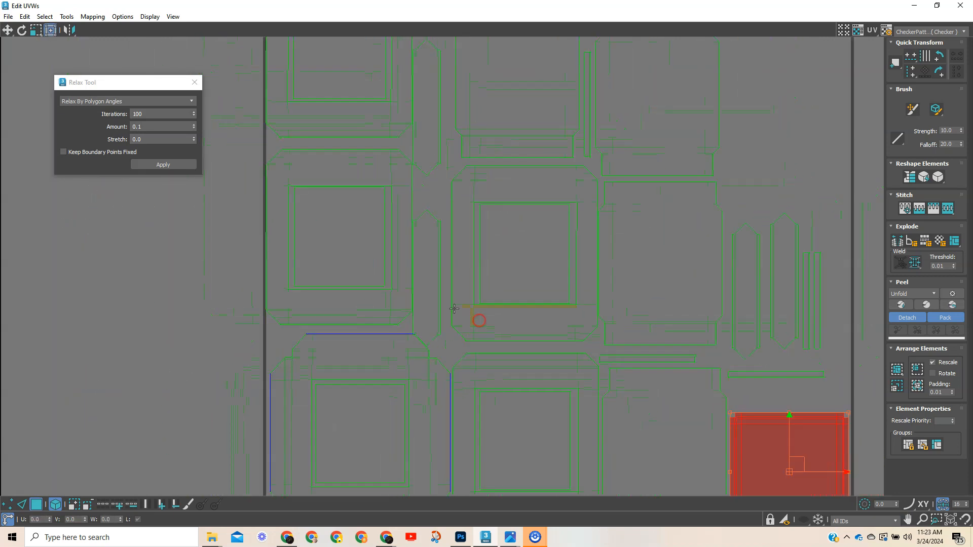
{"action": "left_click", "coordinate": [435, 291]}
{"action": "left_click_drag", "start_coordinate": [435, 264], "coordinate": [441, 250]}
Step: Move the middle row's plain panel shell 0.004 in U, away from the neighbouring frame shell
{"action": "middle_click_drag", "start_coordinate": [606, 245], "coordinate": [488, 258]}
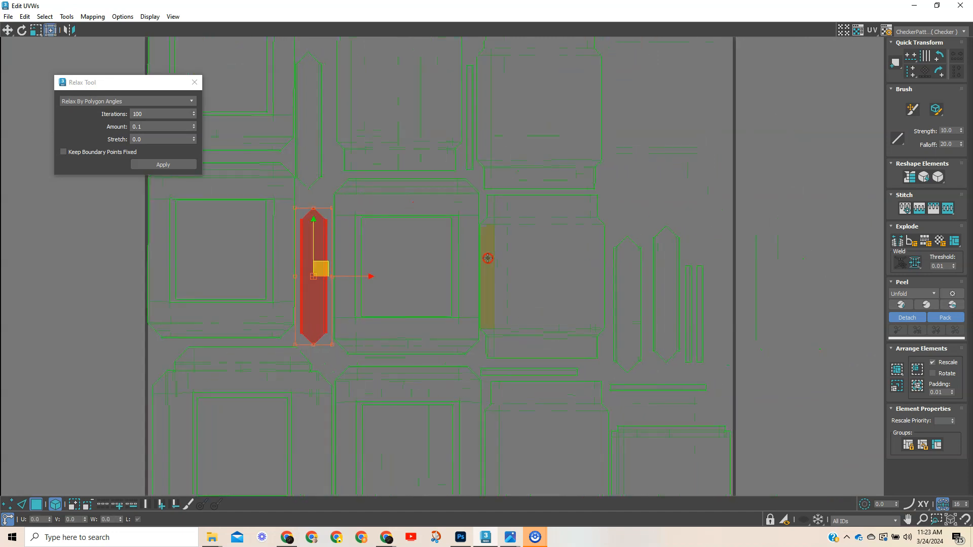
{"action": "left_click", "coordinate": [538, 260]}
{"action": "left_click_drag", "start_coordinate": [562, 278], "coordinate": [567, 278]}
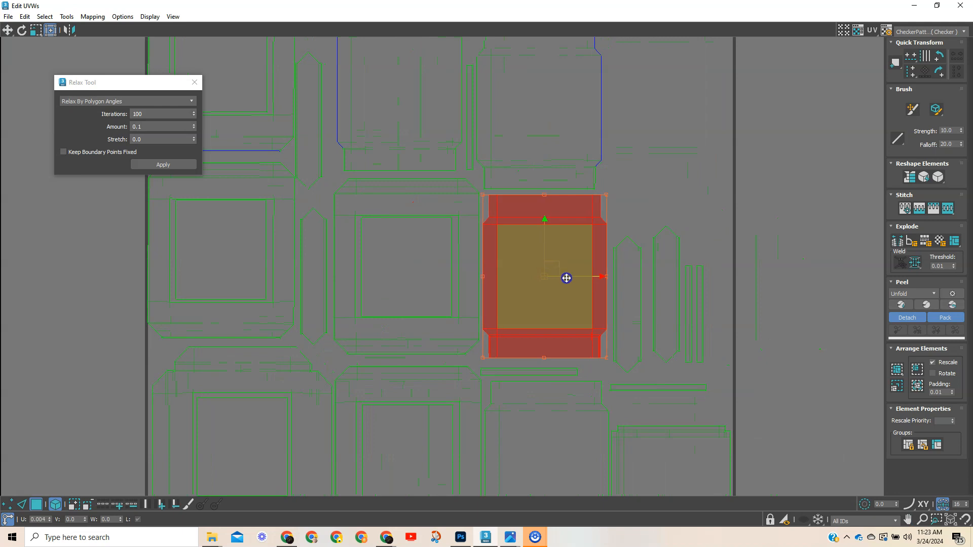
Step: Nudge the narrow pointed strip shell in the top row slightly right, within the gap between the first two columns
{"action": "middle_click_drag", "start_coordinate": [552, 229], "coordinate": [661, 347]}
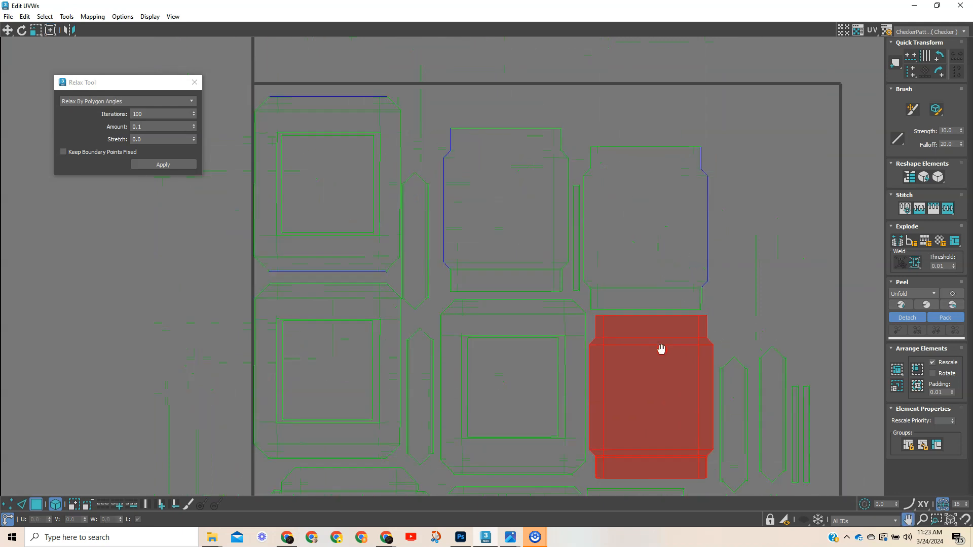
{"action": "left_click", "coordinate": [413, 260]}
{"action": "left_click_drag", "start_coordinate": [413, 260], "coordinate": [419, 262]}
Step: Move the stack of thin horizontal strip shells lying outside the tile into the empty space at the tile's upper right
{"action": "scroll", "coordinate": [629, 385], "scroll_direction": "down", "scroll_amount": 2}
{"action": "middle_click_drag", "start_coordinate": [629, 385], "coordinate": [511, 254]}
{"action": "scroll", "coordinate": [574, 215], "scroll_direction": "down", "scroll_amount": 2}
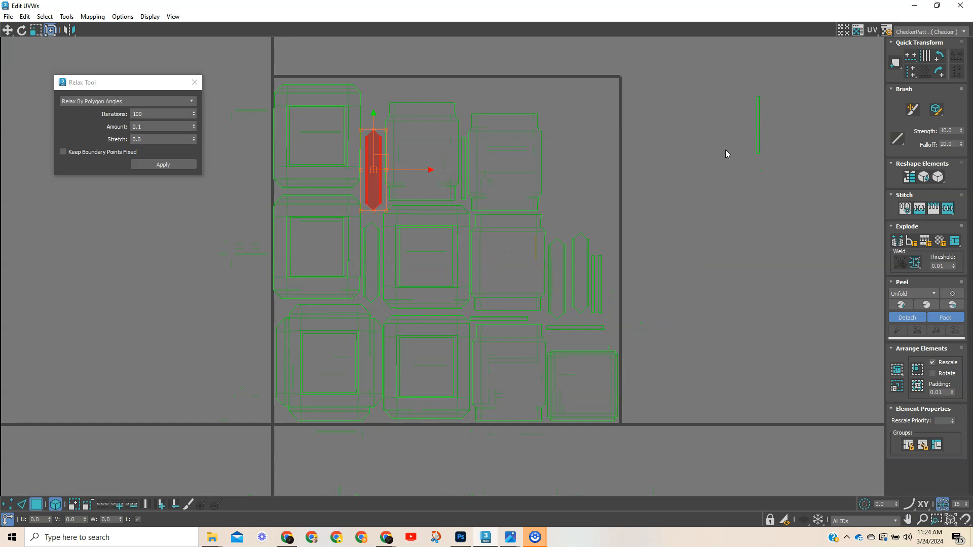
{"action": "middle_click_drag", "start_coordinate": [672, 151], "coordinate": [665, 258]}
{"action": "left_click_drag", "start_coordinate": [705, 84], "coordinate": [765, 150]}
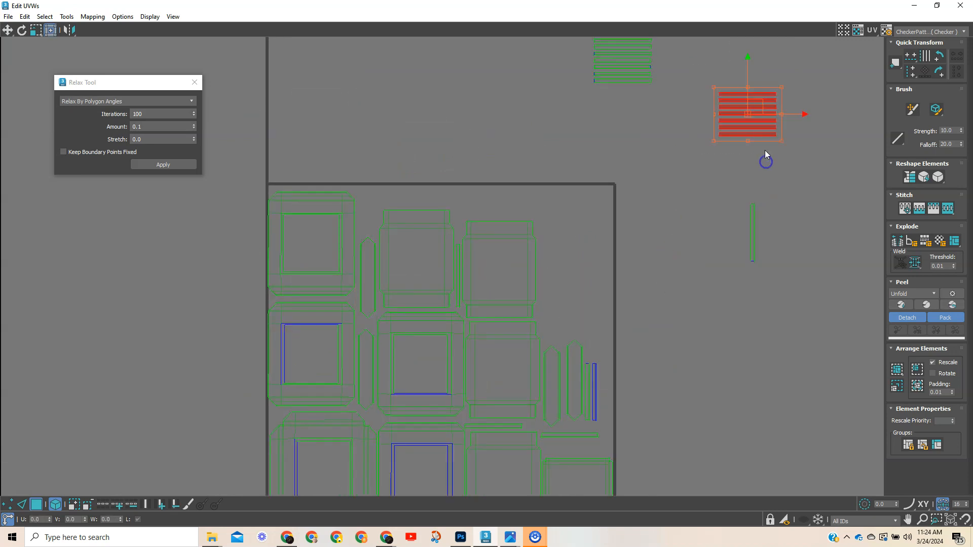
{"action": "left_click_drag", "start_coordinate": [760, 104], "coordinate": [587, 295]}
Step: Rotate the thin vertical strip shell outside the tile 90 degrees and place it just above the horizontal strip stack
{"action": "left_click", "coordinate": [752, 231]}
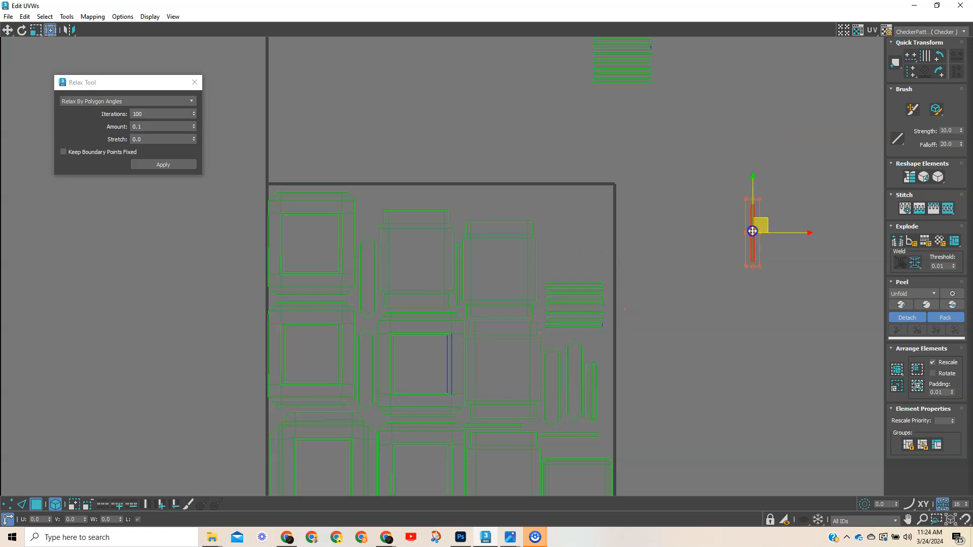
{"action": "left_click", "coordinate": [939, 71]}
{"action": "left_click_drag", "start_coordinate": [765, 224], "coordinate": [585, 269]}
{"action": "middle_click_drag", "start_coordinate": [643, 149], "coordinate": [652, 181]}
Step: Move the remaining stack of horizontal strip shells from above the tile to the space over the strips already placed
{"action": "left_click", "coordinate": [619, 99]}
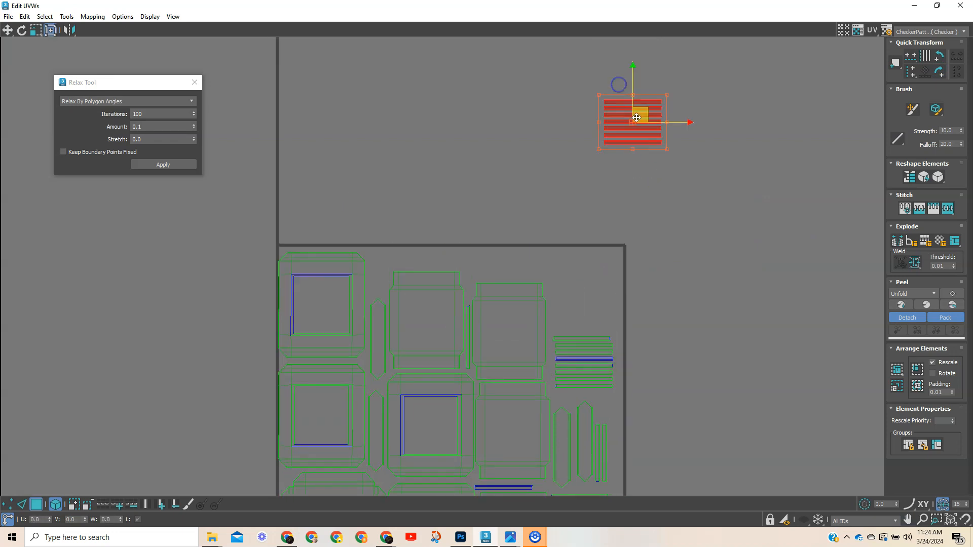
{"action": "left_click_drag", "start_coordinate": [637, 113], "coordinate": [593, 299]}
{"action": "left_click_drag", "start_coordinate": [596, 302], "coordinate": [595, 300]}
{"action": "middle_click_drag", "start_coordinate": [673, 348], "coordinate": [683, 240]}
{"action": "scroll", "coordinate": [683, 241], "scroll_direction": "down", "scroll_amount": 1}
{"action": "middle_click_drag", "start_coordinate": [685, 299], "coordinate": [665, 284]}
{"action": "left_click", "coordinate": [682, 279]}
{"action": "scroll", "coordinate": [685, 288], "scroll_direction": "up", "scroll_amount": 1}
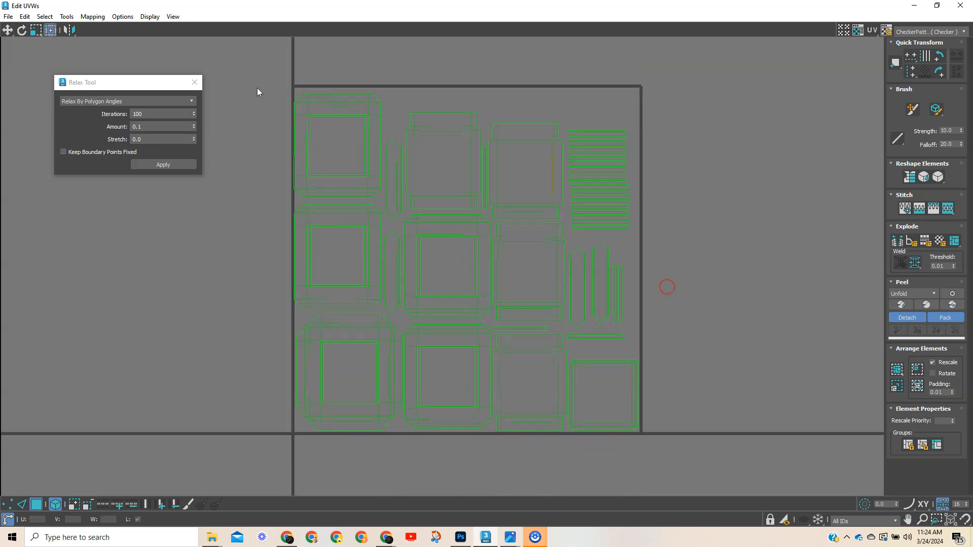
Step: Select only the stacked horizontal strip shells at the tile's upper right and scale them up slightly
{"action": "left_click_drag", "start_coordinate": [314, 191], "coordinate": [707, 470]}
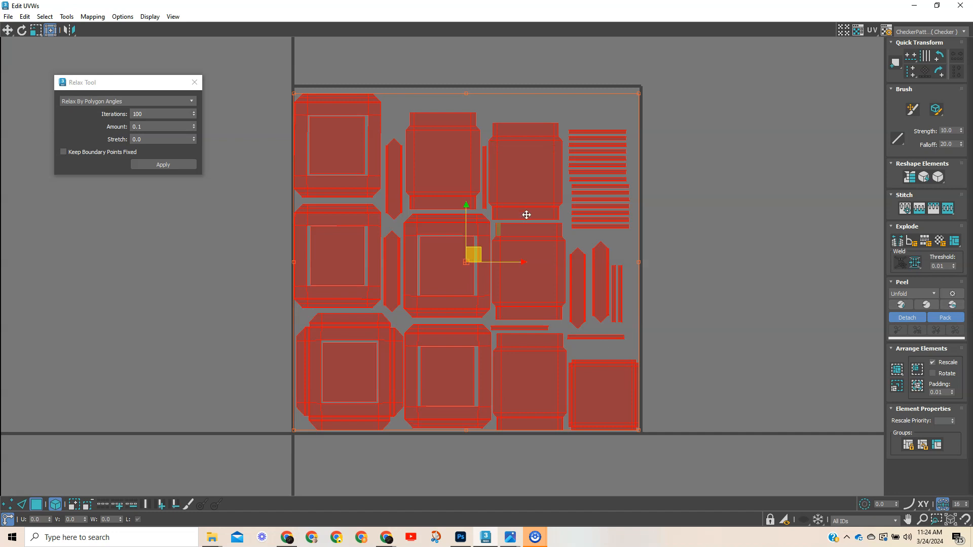
{"action": "scroll", "coordinate": [663, 241], "scroll_direction": "up", "scroll_amount": 5}
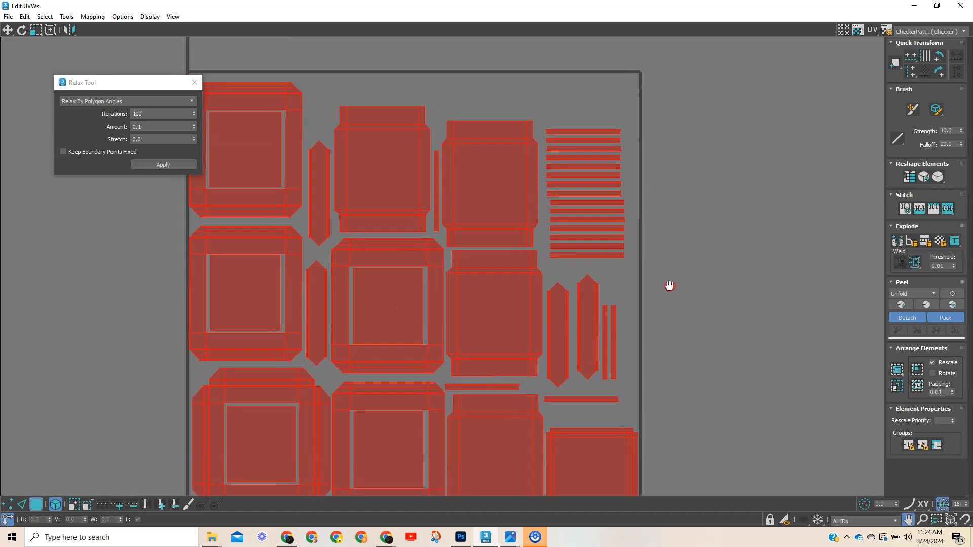
{"action": "left_click_drag", "start_coordinate": [641, 297], "coordinate": [566, 145]}
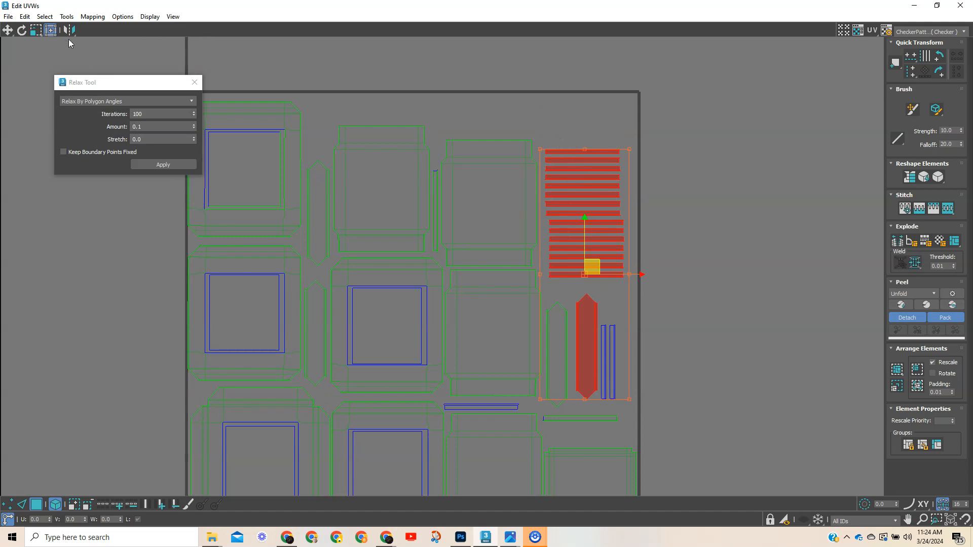
{"action": "left_click", "coordinate": [36, 31]}
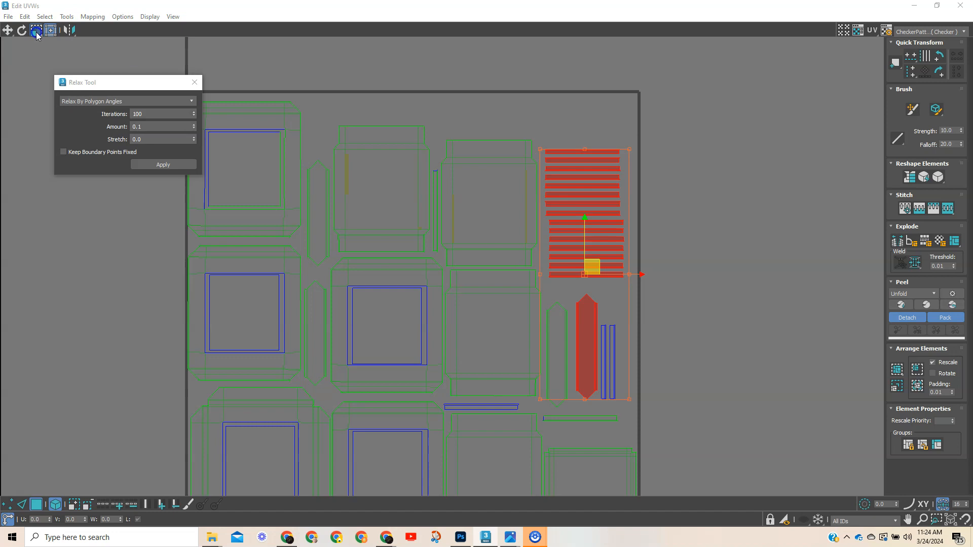
{"action": "left_click_drag", "start_coordinate": [36, 35], "coordinate": [40, 46]}
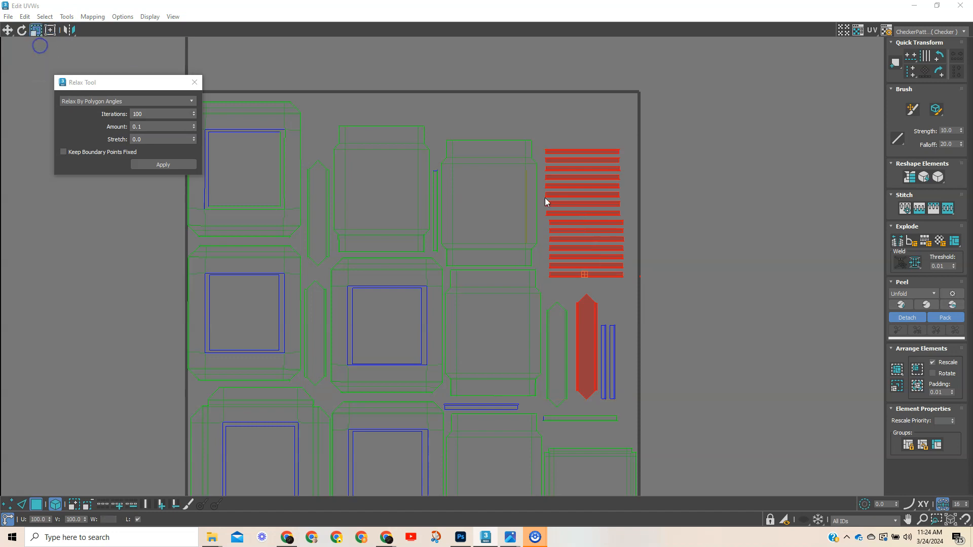
{"action": "left_click_drag", "start_coordinate": [593, 204], "coordinate": [594, 202]}
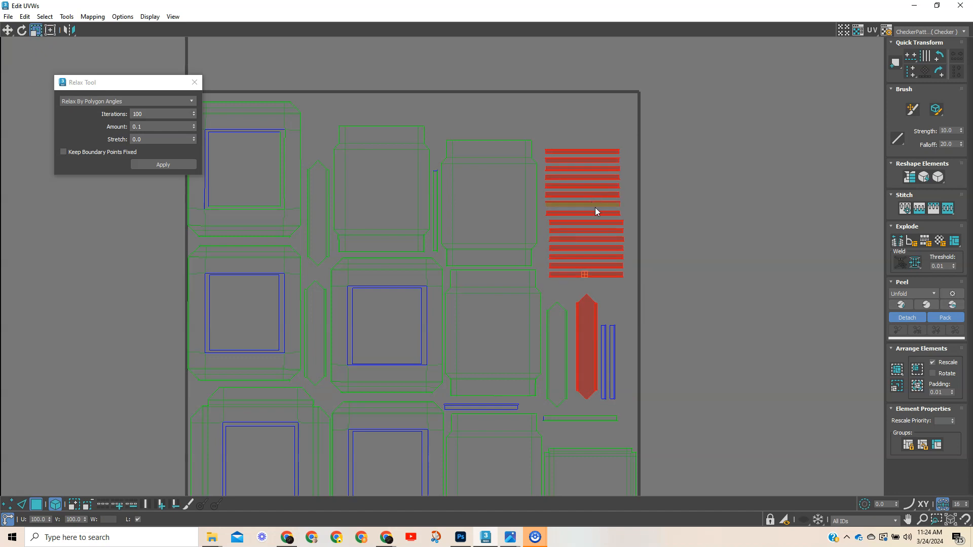
{"action": "left_click", "coordinate": [656, 248]}
{"action": "left_click_drag", "start_coordinate": [652, 289], "coordinate": [585, 147]}
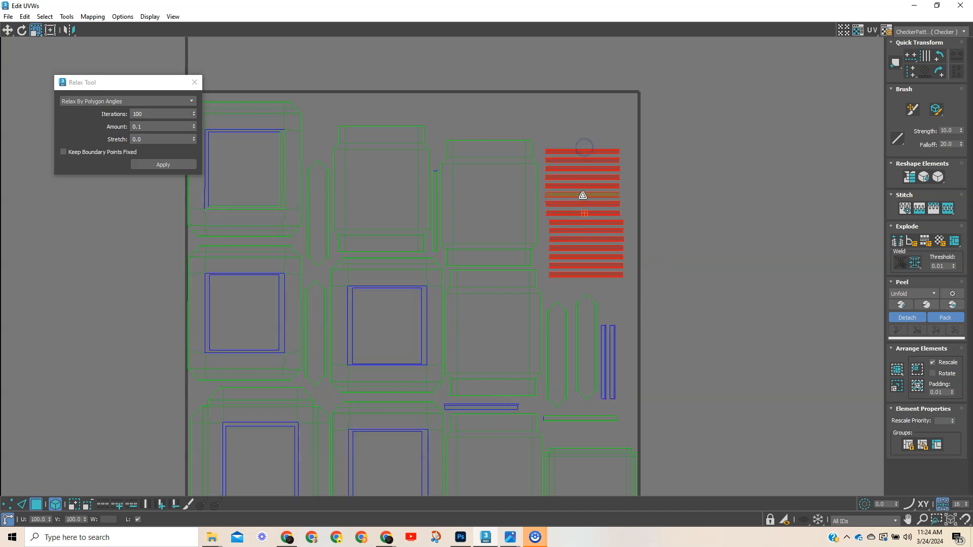
{"action": "left_click_drag", "start_coordinate": [583, 194], "coordinate": [583, 191]}
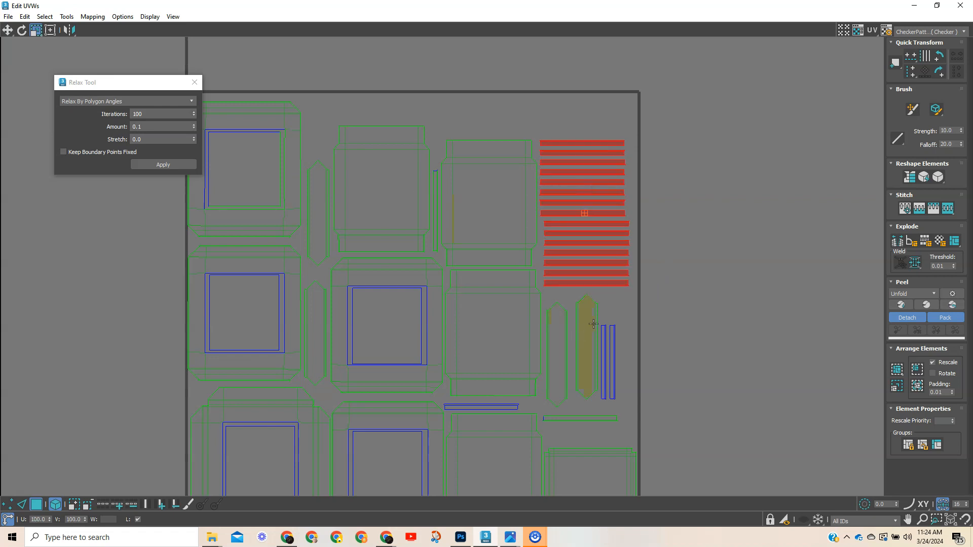
Step: Move the enlarged horizontal strip stack up toward the tile's upper-right corner with the Freeform gizmo
{"action": "right_click", "coordinate": [583, 247]}
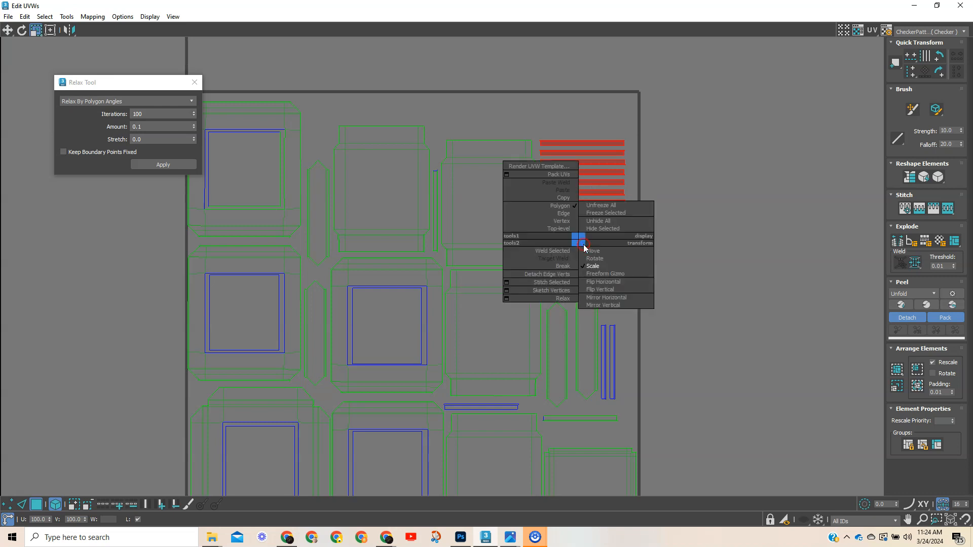
{"action": "left_click", "coordinate": [591, 249]}
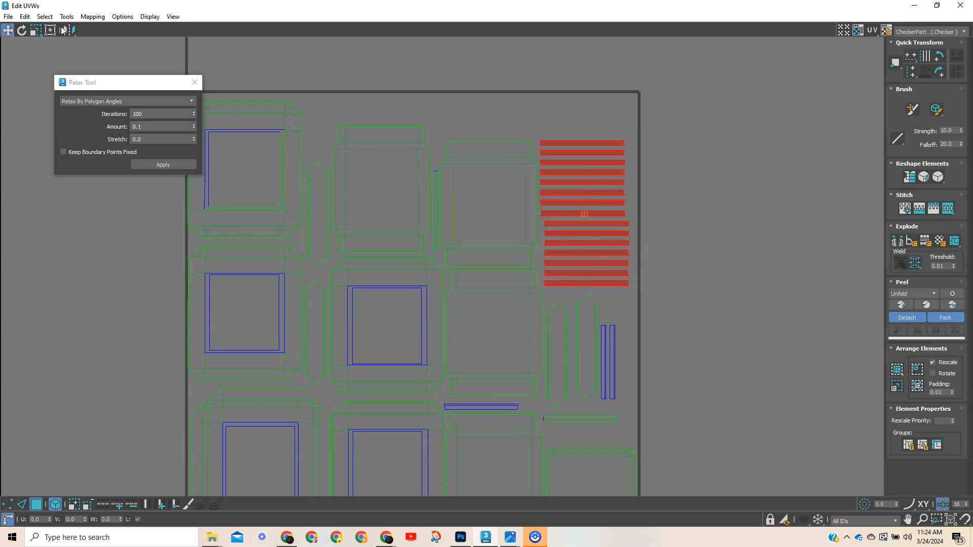
{"action": "left_click", "coordinate": [50, 30]}
{"action": "left_click_drag", "start_coordinate": [598, 211], "coordinate": [602, 181]}
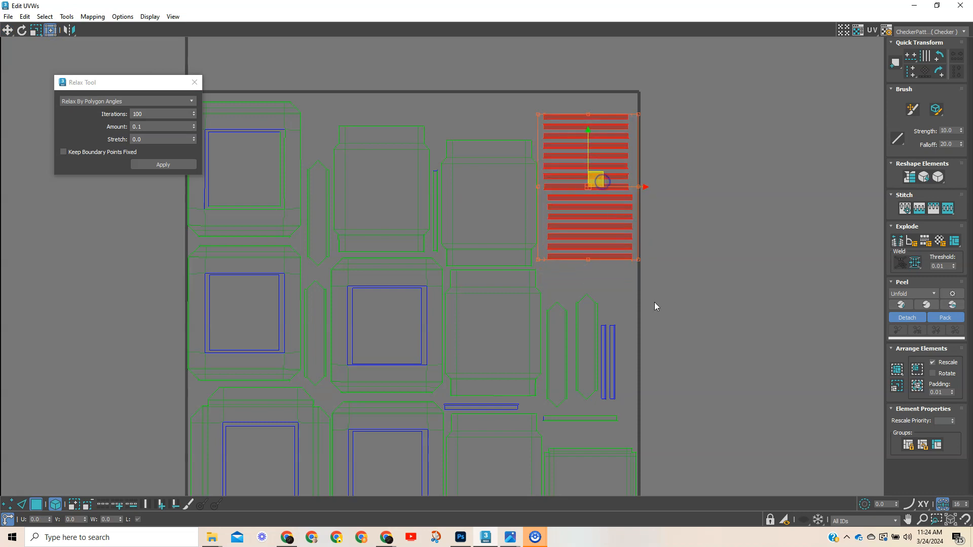
Step: Move the two thin vertical strips outside the tile and pull both pointed strips out of the gaps beside the first column
{"action": "left_click", "coordinate": [605, 353]}
{"action": "left_click_drag", "start_coordinate": [614, 350], "coordinate": [724, 145]}
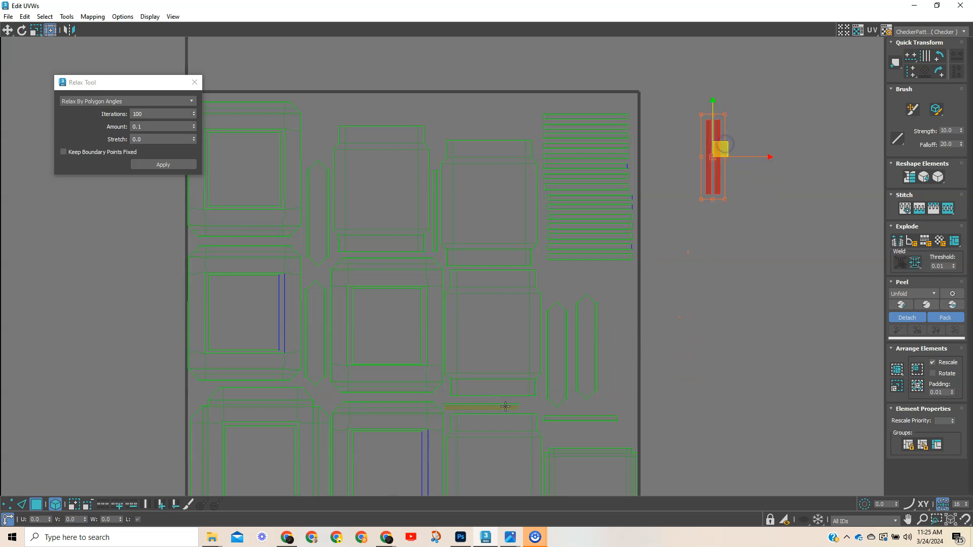
{"action": "left_click", "coordinate": [319, 341]}
{"action": "left_click_drag", "start_coordinate": [320, 339], "coordinate": [618, 354]}
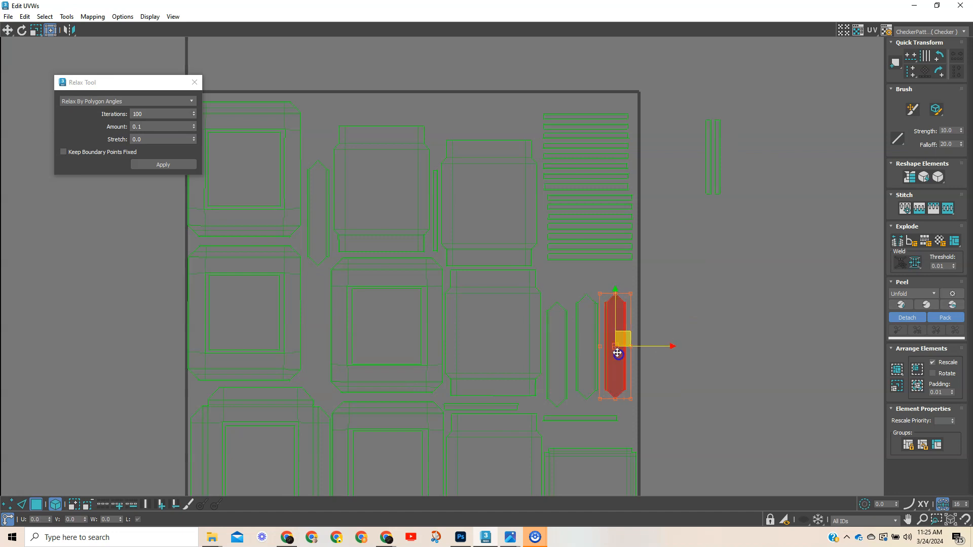
{"action": "left_click", "coordinate": [320, 228]}
{"action": "left_click_drag", "start_coordinate": [319, 228], "coordinate": [715, 277]}
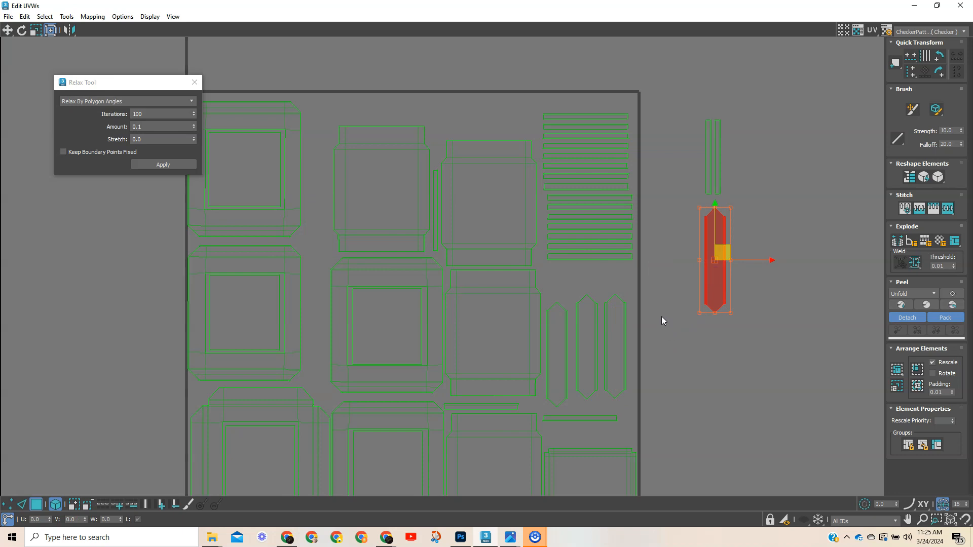
Step: Set the horizontal strip stack aside left of the tile and arrange the four pointed strips in a two-by-two block
{"action": "left_click_drag", "start_coordinate": [656, 287], "coordinate": [577, 80]}
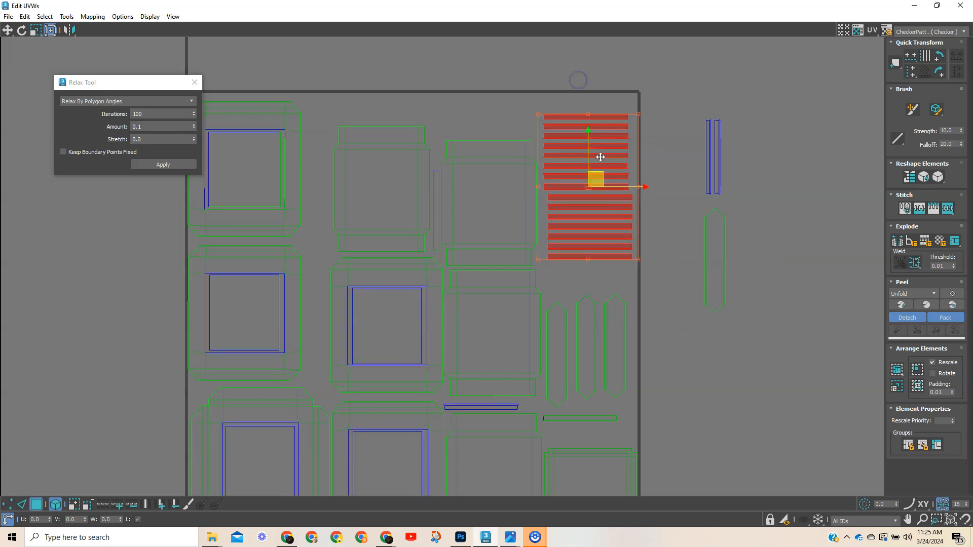
{"action": "left_click_drag", "start_coordinate": [600, 155], "coordinate": [79, 239]}
{"action": "left_click_drag", "start_coordinate": [712, 270], "coordinate": [554, 252]}
{"action": "left_click_drag", "start_coordinate": [611, 307], "coordinate": [585, 202]}
Step: Select the four pointed strip shells together and scale them up to use the free space
{"action": "left_click_drag", "start_coordinate": [614, 368], "coordinate": [559, 253]}
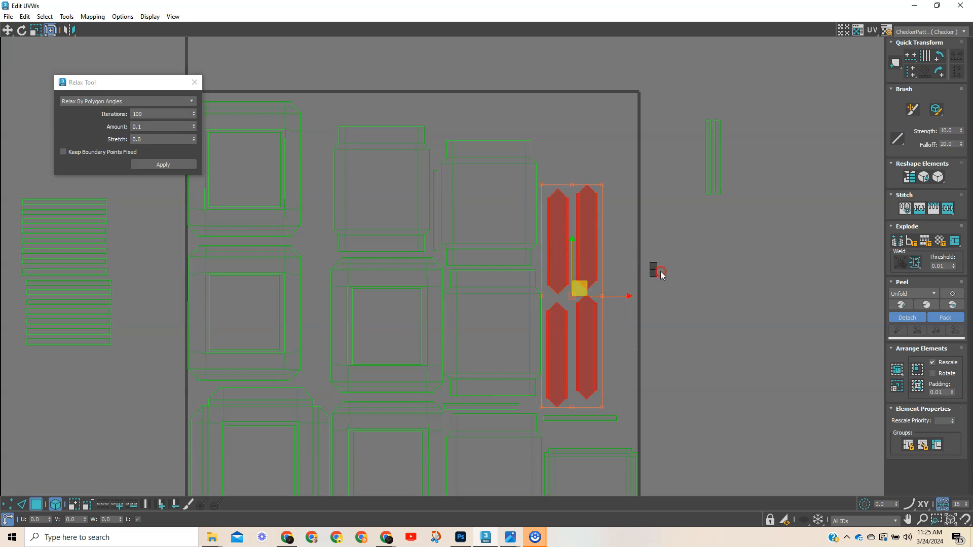
{"action": "left_click", "coordinate": [662, 272]}
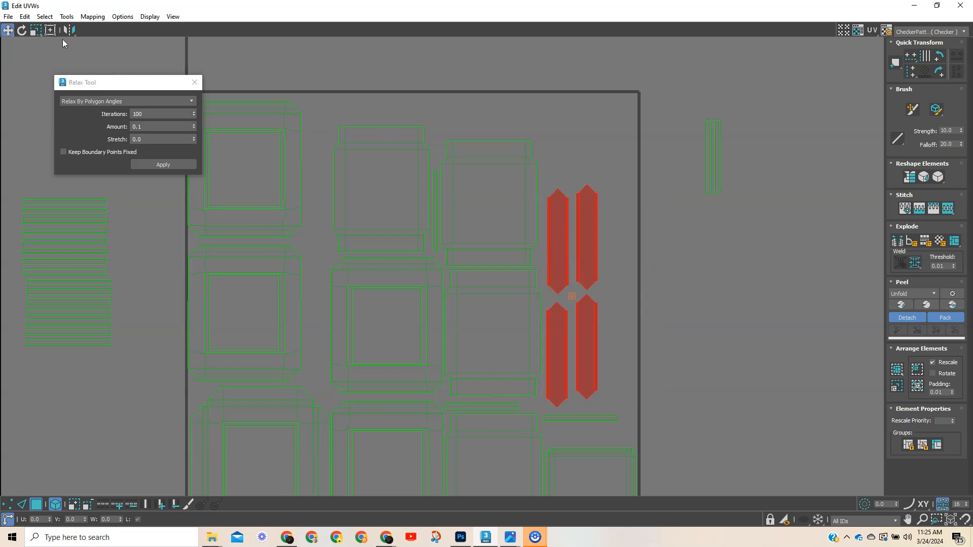
{"action": "left_click", "coordinate": [36, 30]}
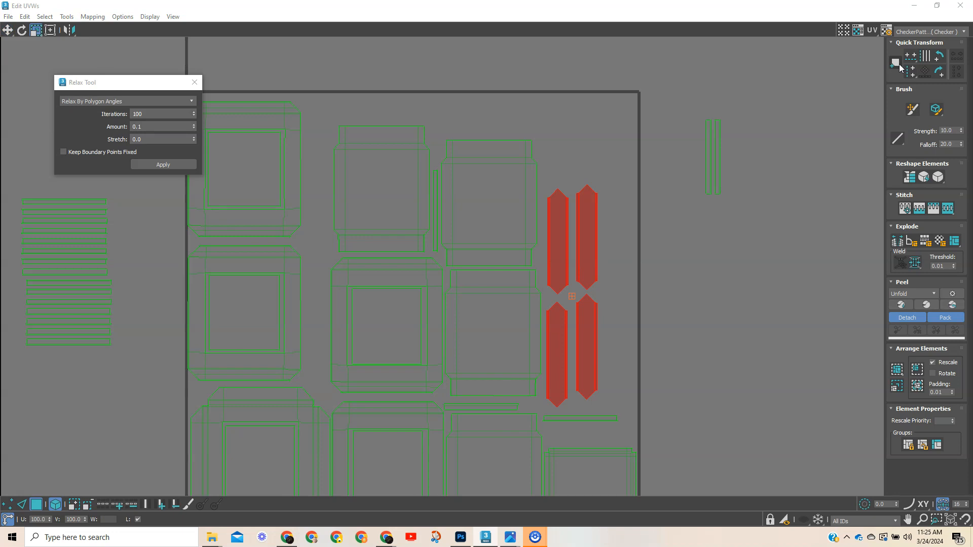
{"action": "left_click_drag", "start_coordinate": [588, 256], "coordinate": [602, 227]}
{"action": "middle_click_drag", "start_coordinate": [653, 274], "coordinate": [690, 267]}
Step: Shift the pair of thin vertical strips outside the tile farther down and slightly right
{"action": "left_click_drag", "start_coordinate": [734, 167], "coordinate": [735, 164]}
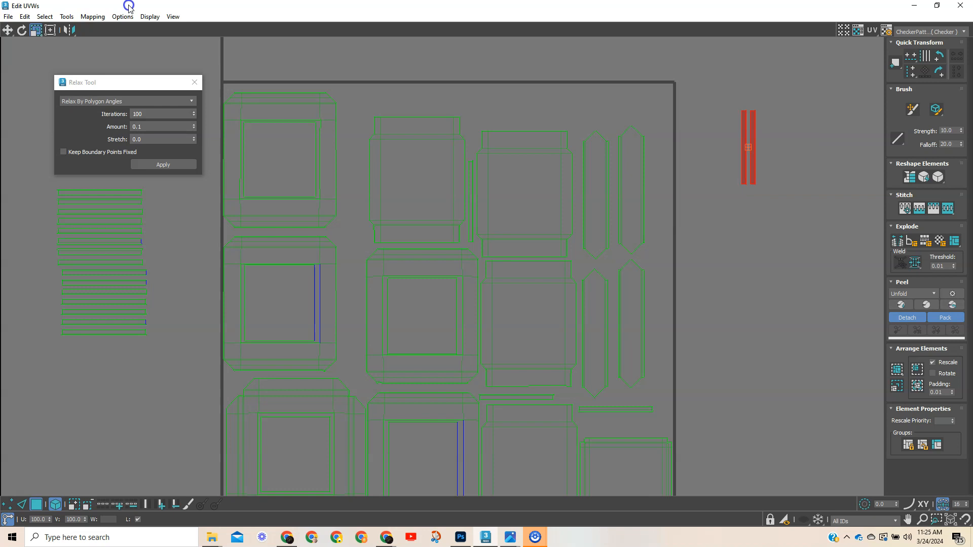
{"action": "left_click", "coordinate": [50, 30]}
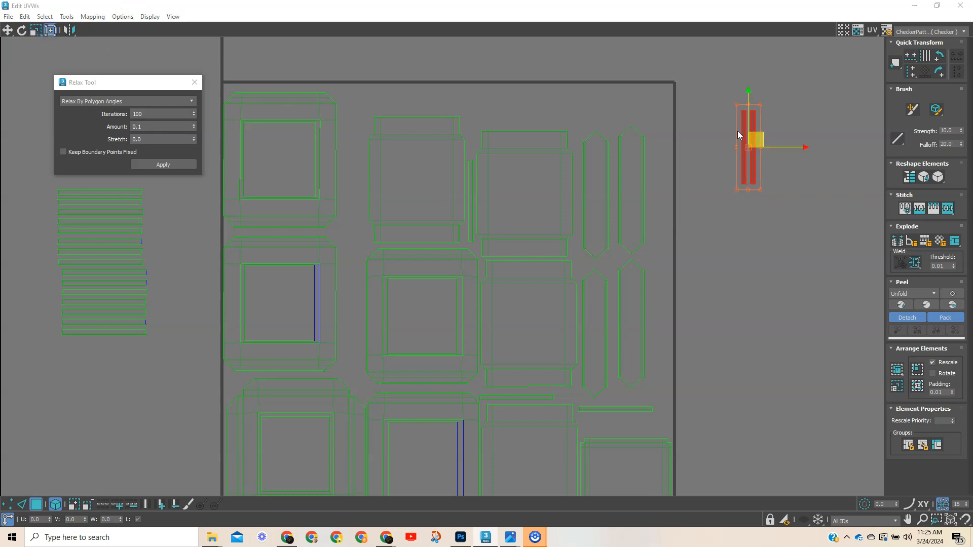
{"action": "left_click_drag", "start_coordinate": [758, 133], "coordinate": [783, 246]}
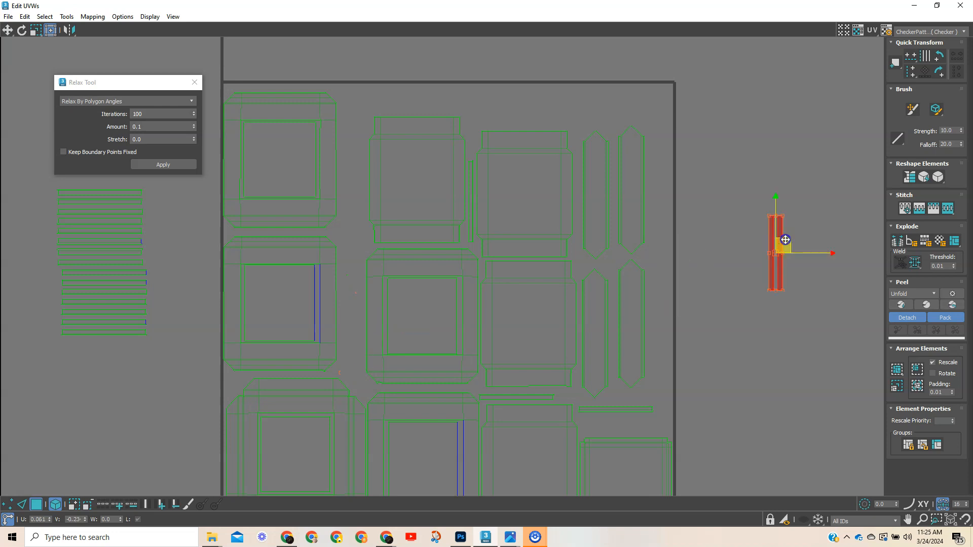
Step: Place two enlarged pointed strips in the gaps beside the first column and move the adjacent upper shells 0.008 in U and 0.004 in V
{"action": "left_click_drag", "start_coordinate": [601, 292], "coordinate": [357, 271]}
{"action": "left_click_drag", "start_coordinate": [627, 204], "coordinate": [350, 181]}
{"action": "left_click_drag", "start_coordinate": [419, 109], "coordinate": [506, 314]}
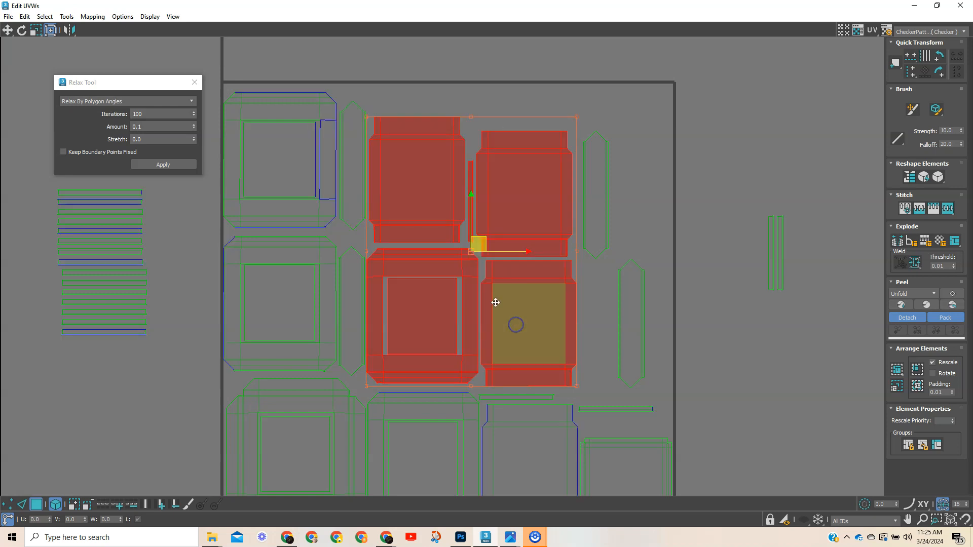
{"action": "left_click_drag", "start_coordinate": [483, 249], "coordinate": [486, 247]}
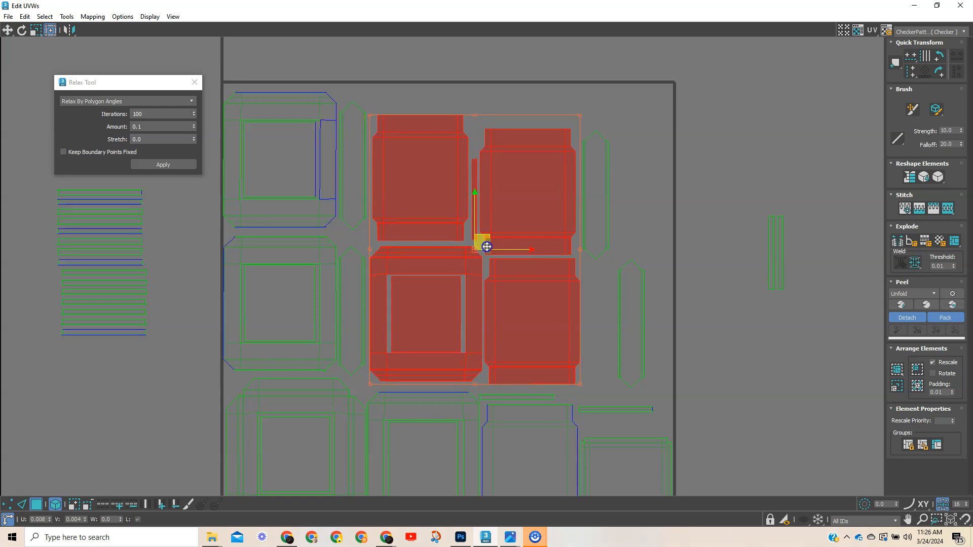
{"action": "left_click", "coordinate": [694, 261]}
Step: Set the two remaining pointed strips side by side above the square shell, moving the short horizontal strip there outside the tile
{"action": "left_click", "coordinate": [598, 225]}
{"action": "left_click_drag", "start_coordinate": [600, 219], "coordinate": [653, 221]}
{"action": "middle_click_drag", "start_coordinate": [652, 312], "coordinate": [600, 238]}
{"action": "left_click_drag", "start_coordinate": [572, 334], "coordinate": [721, 288]}
{"action": "left_click_drag", "start_coordinate": [604, 146], "coordinate": [557, 312]}
{"action": "left_click", "coordinate": [570, 270], "text": "ctrl"}
Step: Bring the enlarged horizontal strip stack back into the tile's upper-right space, moving it 1.16 in U and 0.115 in V
{"action": "middle_click_drag", "start_coordinate": [117, 245], "coordinate": [167, 313]}
{"action": "left_click", "coordinate": [87, 196]}
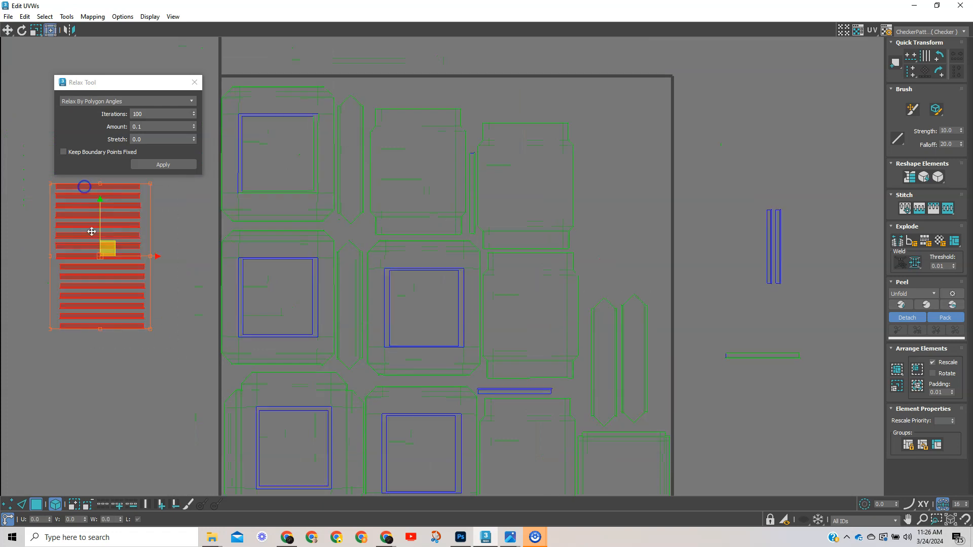
{"action": "left_click_drag", "start_coordinate": [107, 252], "coordinate": [634, 200]}
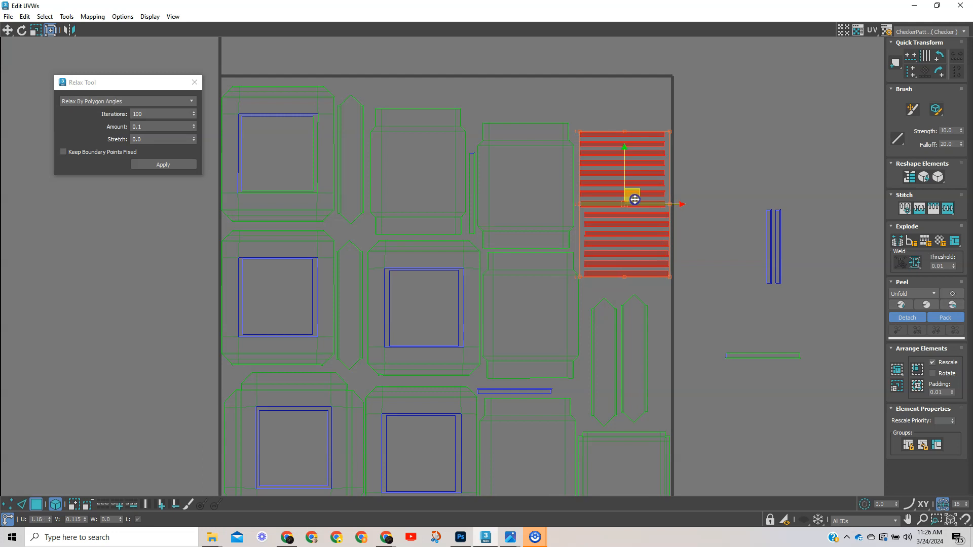
Step: Rotate the two thin vertical strips 90 degrees, group them with the loose horizontal strip, and place all three above the strip stack
{"action": "left_click", "coordinate": [772, 244]}
{"action": "left_click", "coordinate": [938, 72]}
{"action": "left_click_drag", "start_coordinate": [745, 356], "coordinate": [756, 262]}
{"action": "left_click_drag", "start_coordinate": [728, 213], "coordinate": [806, 300]}
{"action": "left_click_drag", "start_coordinate": [781, 246], "coordinate": [628, 111]}
{"action": "middle_click_drag", "start_coordinate": [697, 324], "coordinate": [697, 281]}
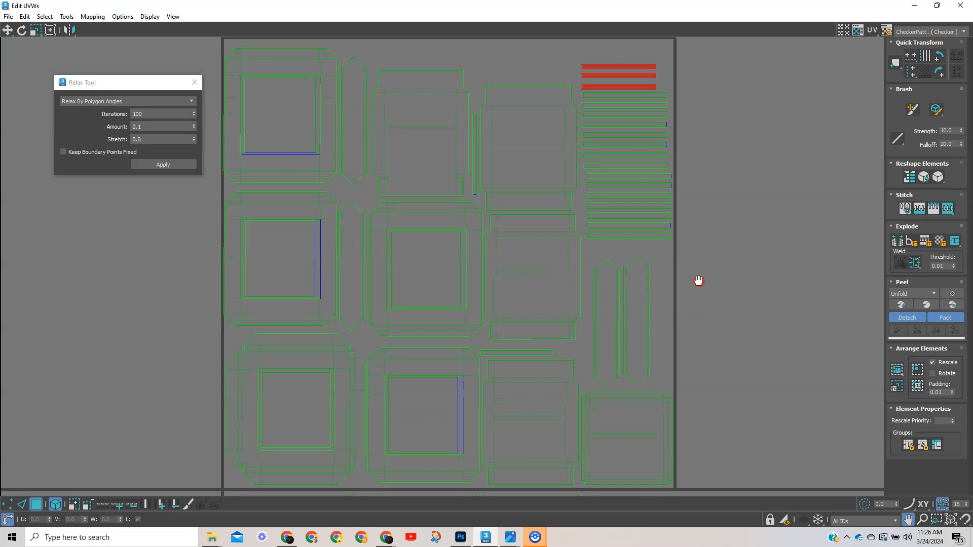
{"action": "left_click", "coordinate": [705, 322]}
Step: Move the short horizontal strip from beneath the middle row's plain panel to the top of the strip stack
{"action": "left_click_drag", "start_coordinate": [532, 351], "coordinate": [628, 52]}
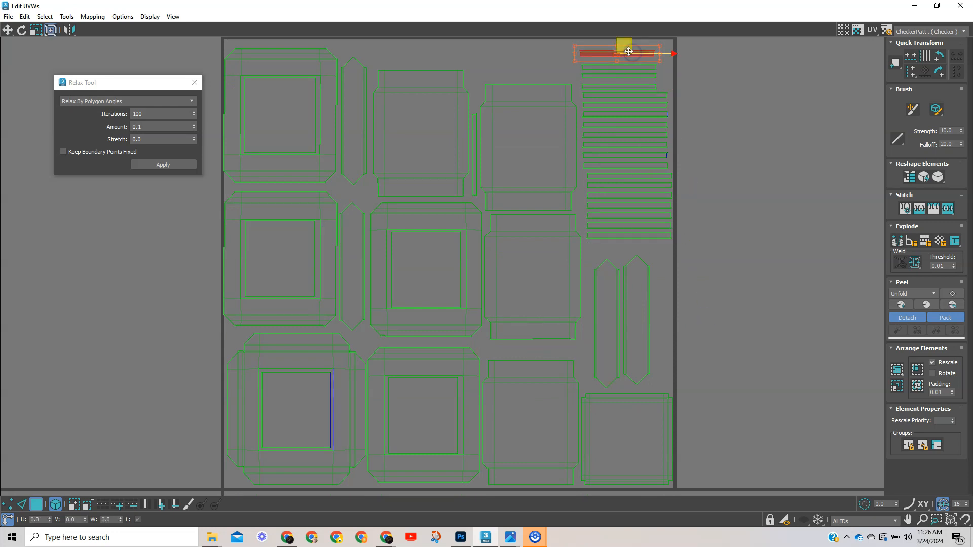
{"action": "left_click", "coordinate": [716, 184]}
{"action": "middle_click_drag", "start_coordinate": [716, 236], "coordinate": [728, 262]}
{"action": "scroll", "coordinate": [728, 262], "scroll_direction": "down", "scroll_amount": 2}
{"action": "middle_click_drag", "start_coordinate": [698, 322], "coordinate": [678, 323]}
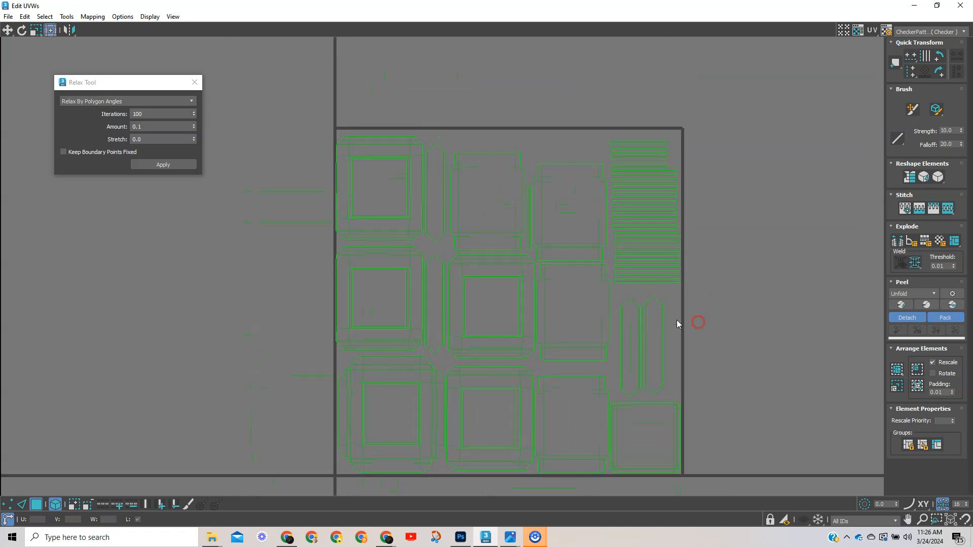
Step: Rotate the thin vertical strip beside the upper row's plain panels 90 degrees and place it on top of the strip stack
{"action": "left_click", "coordinate": [528, 247]}
{"action": "left_click", "coordinate": [939, 56]}
{"action": "left_click", "coordinate": [565, 211]}
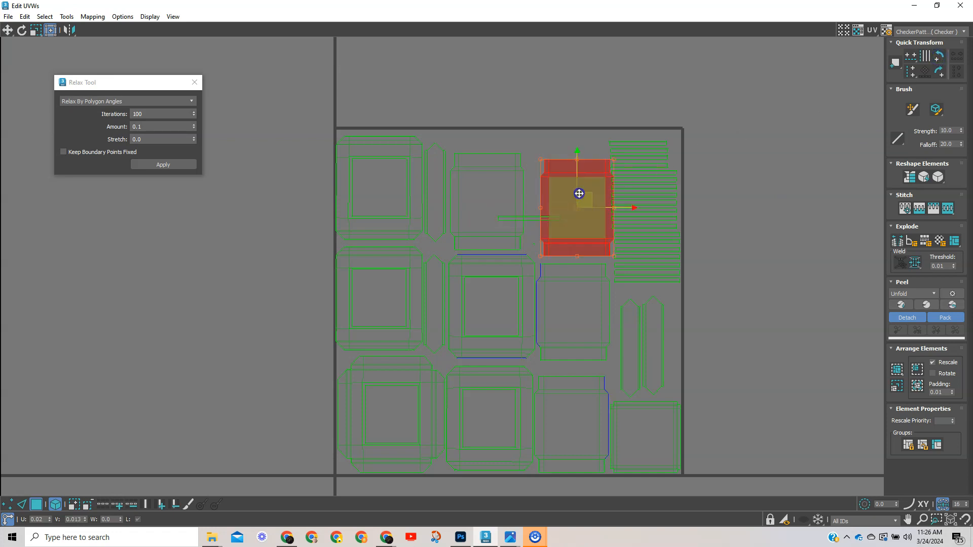
{"action": "left_click_drag", "start_coordinate": [578, 191], "coordinate": [643, 126]}
{"action": "key", "text": "ctrl+z"}
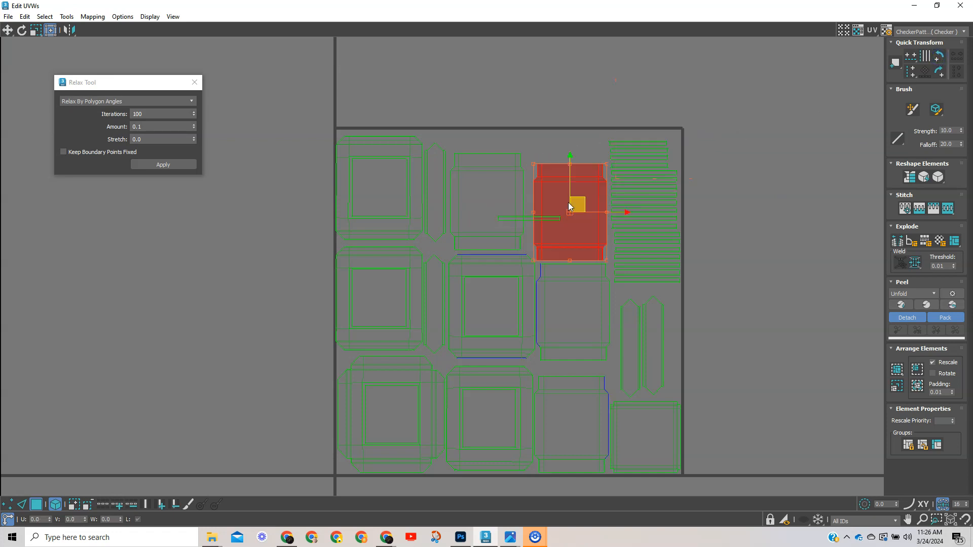
{"action": "left_click", "coordinate": [529, 218]}
{"action": "left_click_drag", "start_coordinate": [529, 217], "coordinate": [637, 130]}
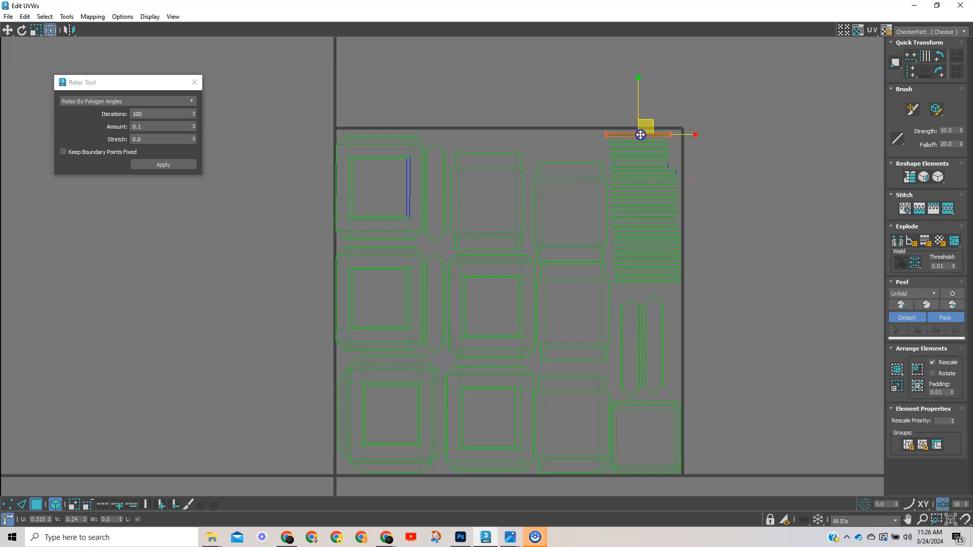
{"action": "left_click", "coordinate": [778, 235]}
Step: Examine the pointed strip shells between the framed panels and above the square shell, checking their spacing and size within the tile
{"action": "mouse_move", "coordinate": [705, 293]}
{"action": "middle_mouse_down"}
{"action": "mouse_move", "coordinate": [706, 254]}
{"action": "mouse_move", "coordinate": [702, 286]}
{"action": "middle_mouse_up"}
{"action": "middle_click_drag", "start_coordinate": [713, 336], "coordinate": [752, 326]}
{"action": "scroll", "coordinate": [703, 315], "scroll_direction": "up", "scroll_amount": 2}
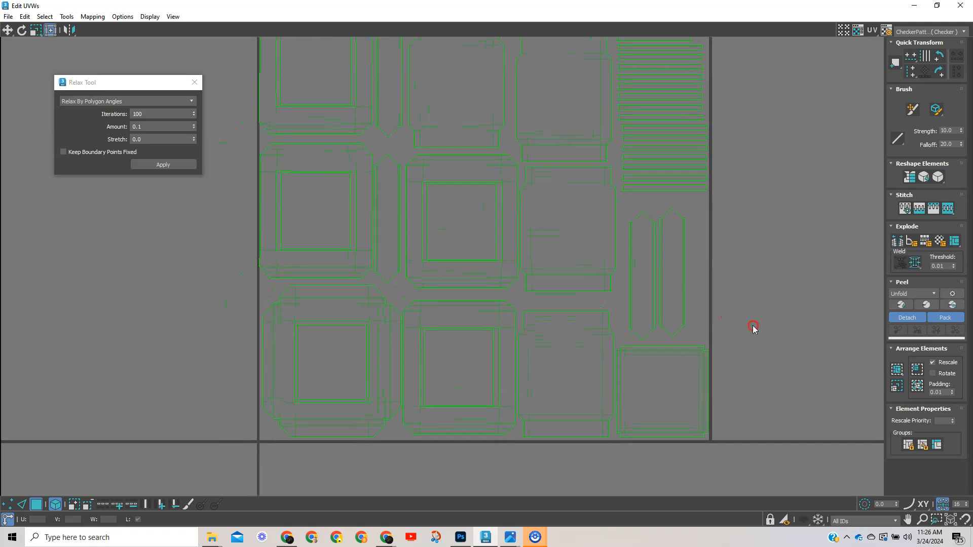
{"action": "scroll", "coordinate": [461, 274], "scroll_direction": "up", "scroll_amount": 2}
{"action": "left_click", "coordinate": [363, 244]}
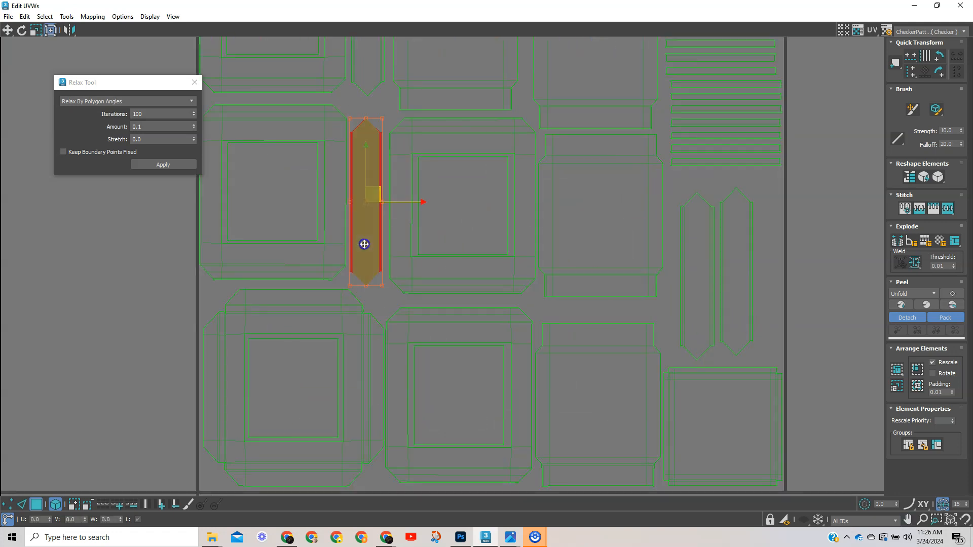
{"action": "middle_click_drag", "start_coordinate": [450, 211], "coordinate": [476, 351]}
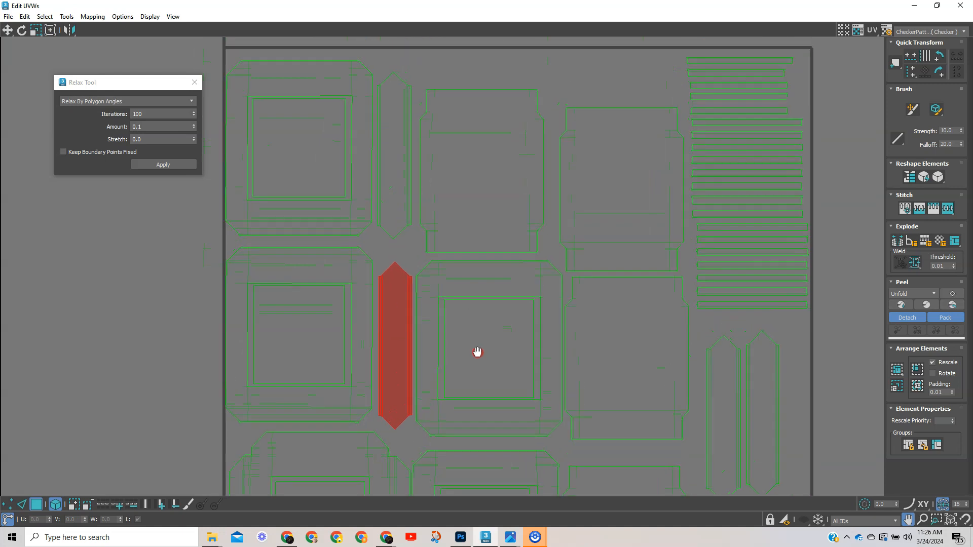
{"action": "left_click", "coordinate": [401, 212]}
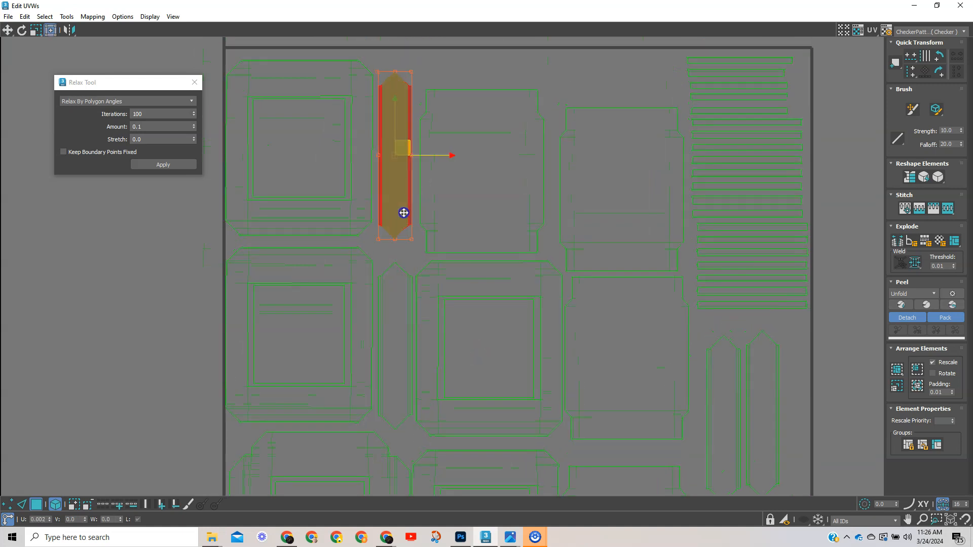
{"action": "middle_click_drag", "start_coordinate": [724, 364], "coordinate": [659, 219]}
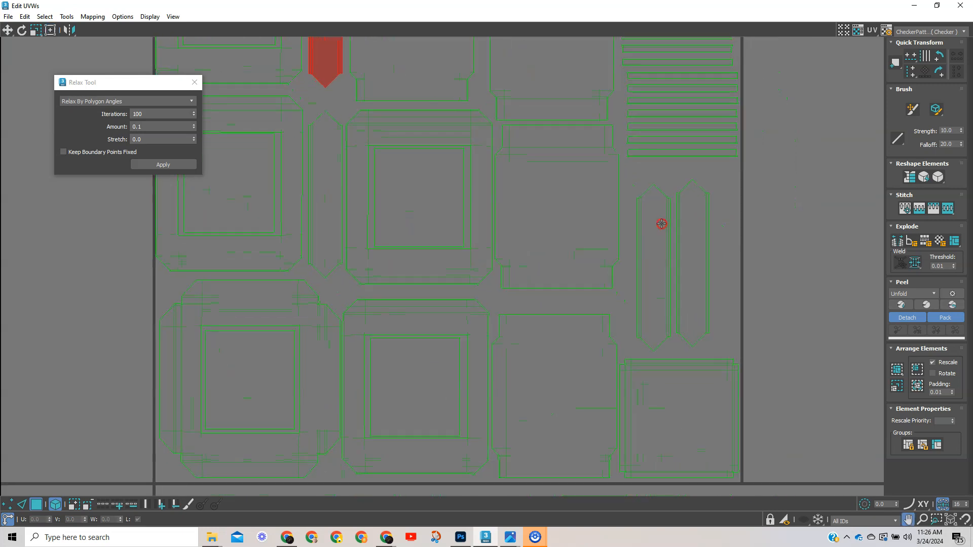
{"action": "left_click", "coordinate": [700, 276]}
{"action": "middle_click_drag", "start_coordinate": [555, 310], "coordinate": [597, 292]}
{"action": "scroll", "coordinate": [597, 289], "scroll_direction": "down", "scroll_amount": 5}
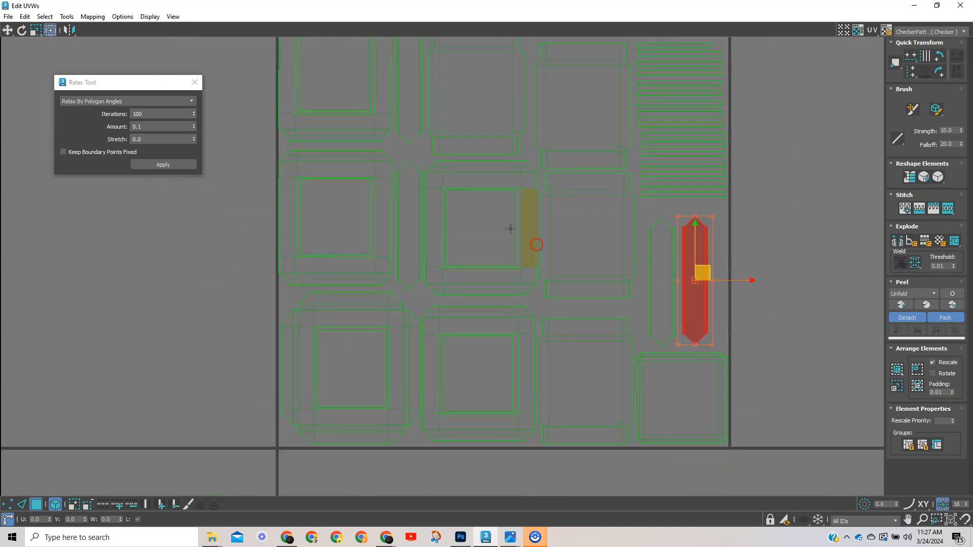
{"action": "left_click", "coordinate": [751, 263]}
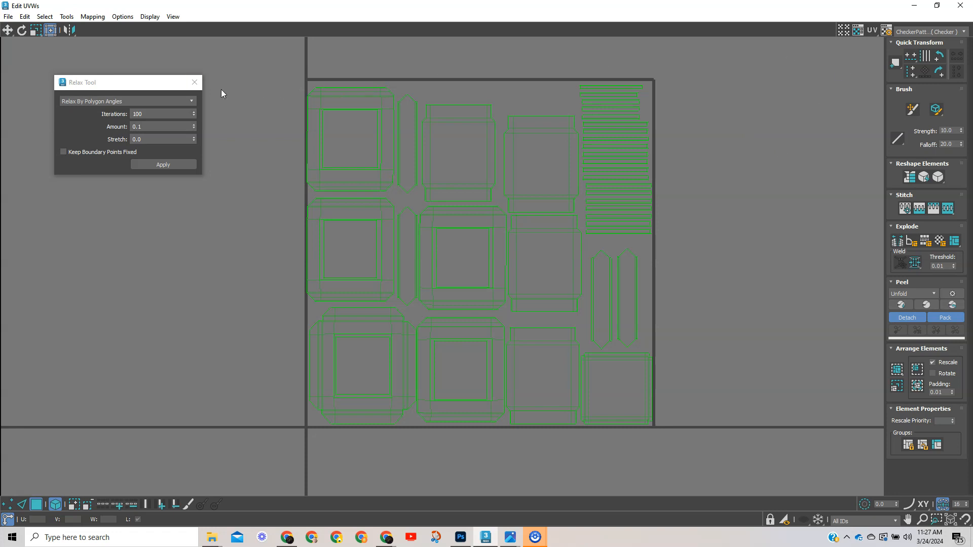
Step: Close the Relax Tool and the UV editor, leaving the unwrap settings for the crate view
{"action": "left_click", "coordinate": [195, 82]}
{"action": "left_click", "coordinate": [957, 6]}
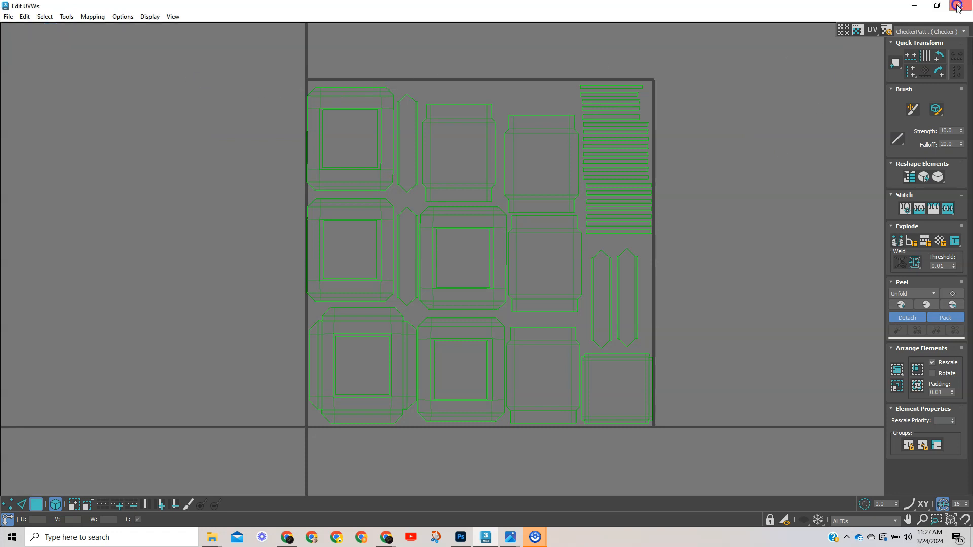
{"action": "middle_click_drag", "start_coordinate": [310, 344], "coordinate": [516, 199]}
{"action": "scroll", "coordinate": [529, 264], "scroll_direction": "up", "scroll_amount": 3}
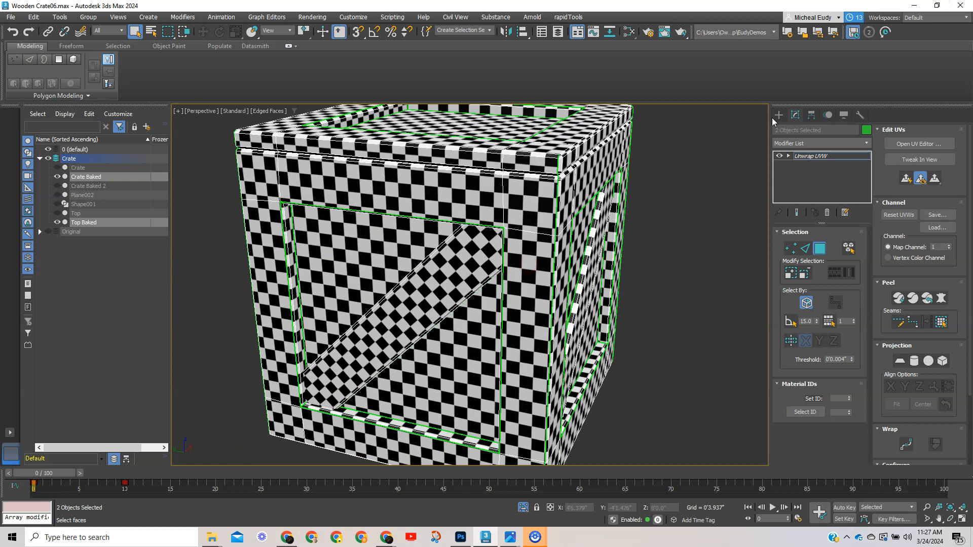
{"action": "left_click", "coordinate": [778, 115]}
Step: Hide the edged faces and inspect the checker pattern around the crate's corners and diagonal braces
{"action": "scroll", "coordinate": [527, 304], "scroll_direction": "up", "scroll_amount": 2}
{"action": "mouse_move", "coordinate": [529, 322]}
{"action": "middle_mouse_down"}
{"action": "mouse_move", "coordinate": [463, 329]}
{"action": "mouse_move", "coordinate": [491, 268]}
{"action": "mouse_move", "coordinate": [478, 265]}
{"action": "middle_mouse_up"}
{"action": "key", "text": "F4"}
{"action": "mouse_move", "coordinate": [441, 307]}
{"action": "middle_mouse_down", "text": "alt"}
{"action": "mouse_move", "coordinate": [471, 260]}
{"action": "mouse_move", "coordinate": [413, 282]}
{"action": "mouse_move", "coordinate": [387, 308]}
{"action": "middle_mouse_up", "text": "alt"}
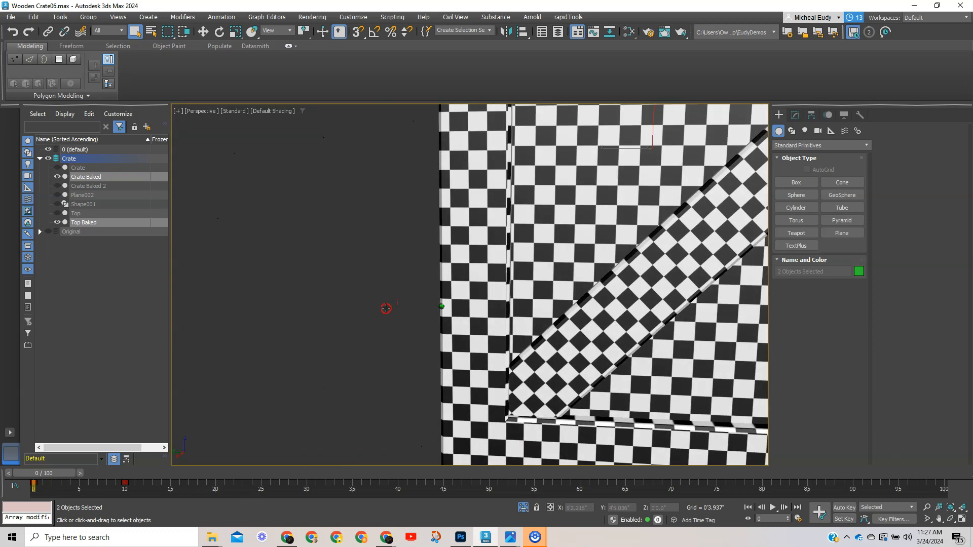
{"action": "scroll", "coordinate": [415, 287], "scroll_direction": "down", "scroll_amount": 3}
{"action": "middle_click_drag", "start_coordinate": [641, 276], "coordinate": [526, 361]}
{"action": "middle_click_drag", "start_coordinate": [563, 326], "coordinate": [455, 290], "text": "alt"}
Step: Set the Checker map's tiling to 300 in both U and V
{"action": "left_click", "coordinate": [628, 32]}
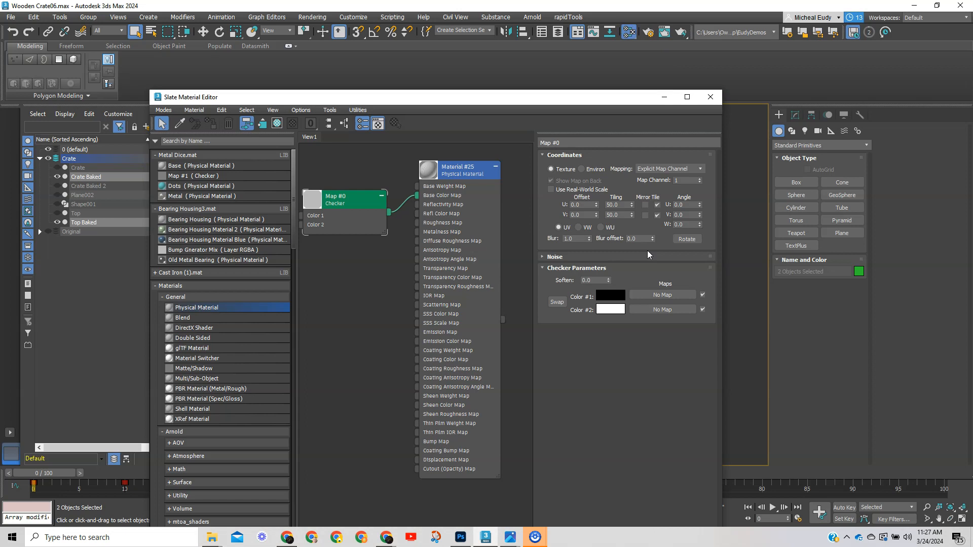
{"action": "double_click", "coordinate": [614, 205]}
{"action": "type", "text": "300"}
{"action": "key", "text": "Return"}
{"action": "double_click", "coordinate": [615, 215]}
{"action": "type", "text": "300"}
{"action": "key", "text": "Return"}
{"action": "left_click", "coordinate": [710, 97]}
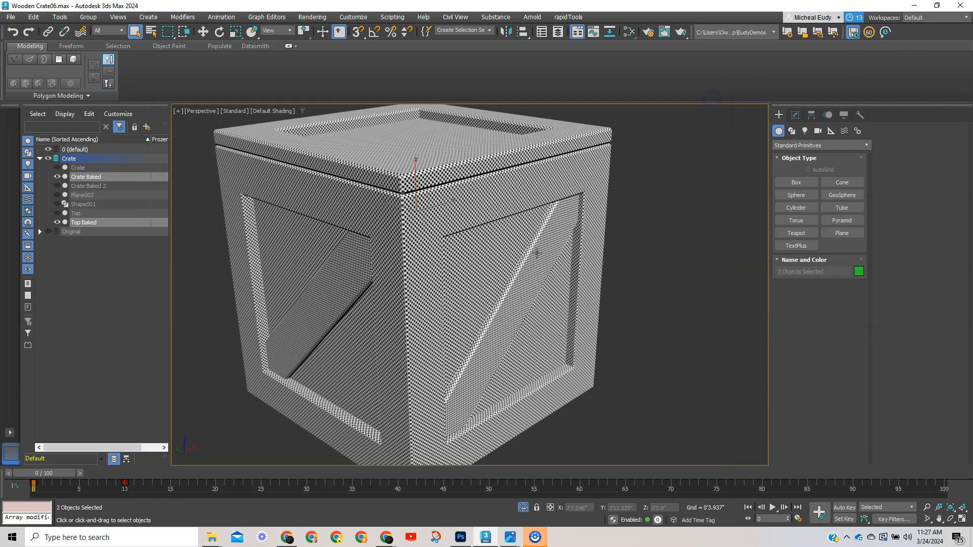
Step: Inspect the finer checker pattern up close and across the whole crate for distortion or uneven density
{"action": "scroll", "coordinate": [405, 280], "scroll_direction": "up", "scroll_amount": 3}
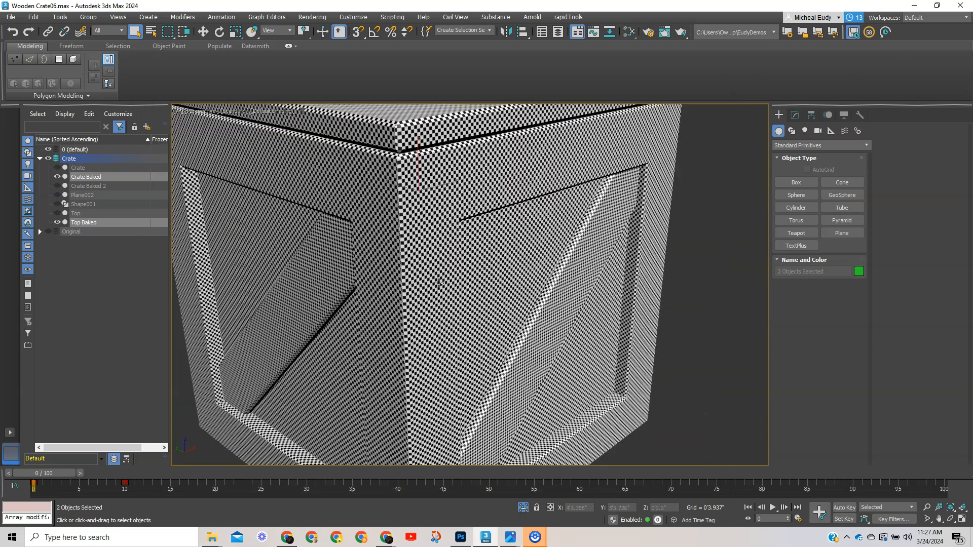
{"action": "middle_click_drag", "start_coordinate": [475, 297], "coordinate": [455, 286], "text": "alt"}
{"action": "scroll", "coordinate": [458, 272], "scroll_direction": "down", "scroll_amount": 3}
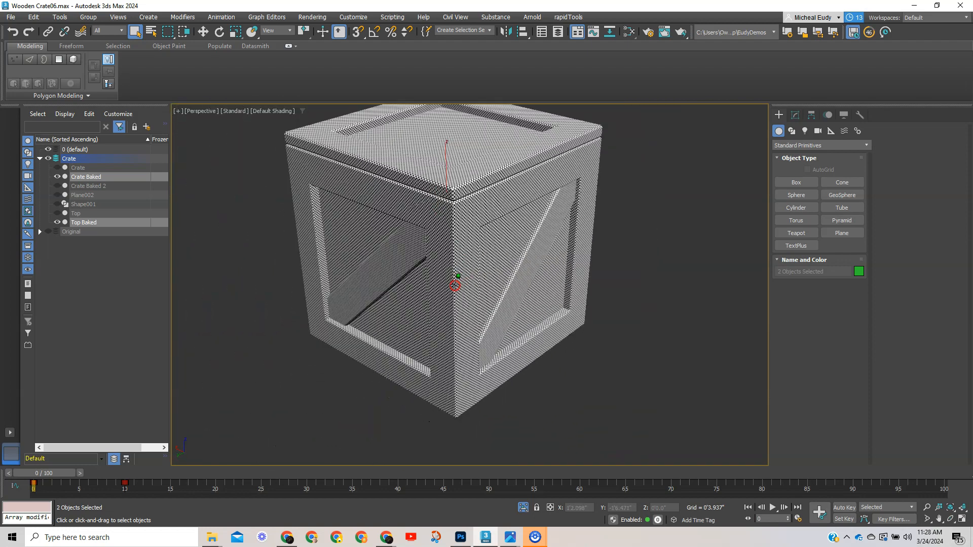
Step: Review the packed layout in the UV editor by selecting every shell at polygon level, and close the editor
{"action": "left_click", "coordinate": [795, 115]}
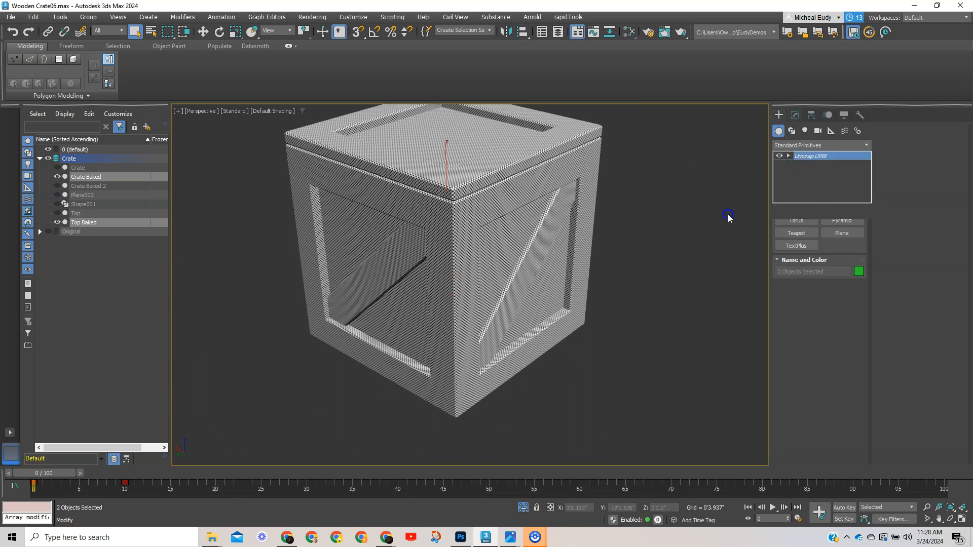
{"action": "middle_click_drag", "start_coordinate": [506, 200], "coordinate": [517, 237]}
{"action": "left_click", "coordinate": [919, 143]}
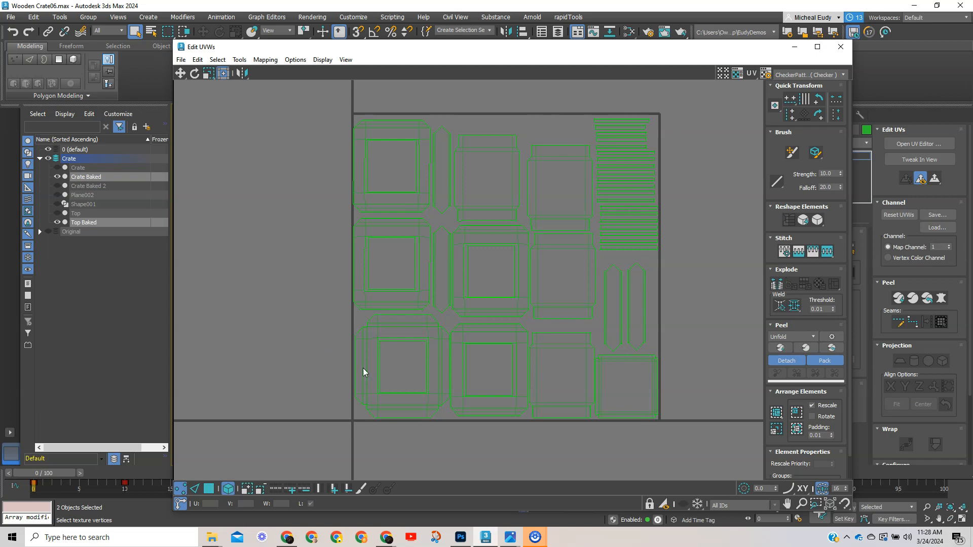
{"action": "left_click_drag", "start_coordinate": [321, 92], "coordinate": [687, 450]}
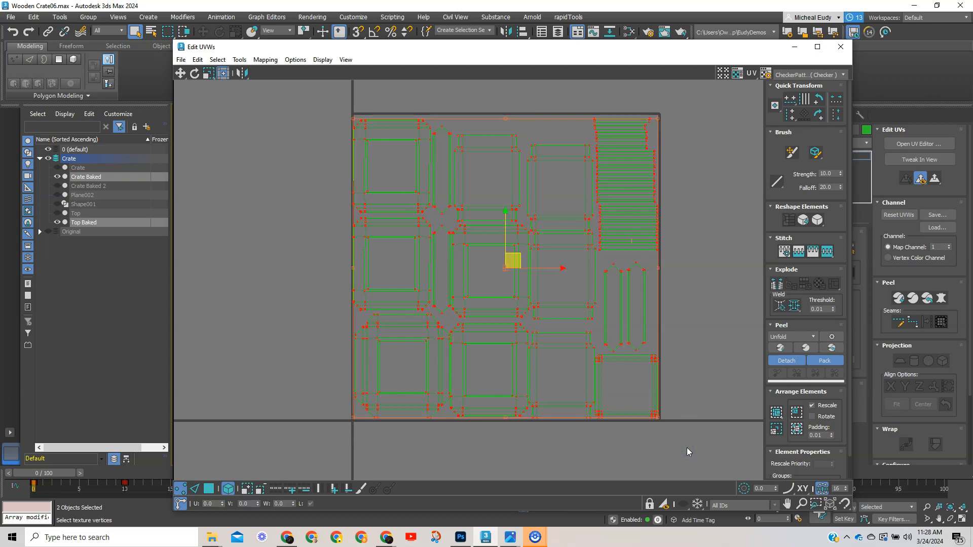
{"action": "left_click", "coordinate": [209, 488]}
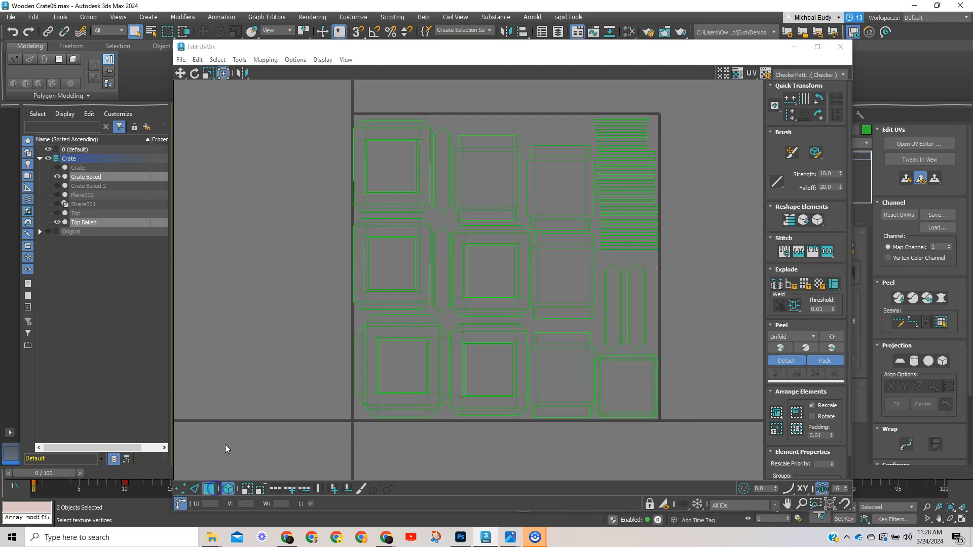
{"action": "left_click_drag", "start_coordinate": [316, 100], "coordinate": [750, 462]}
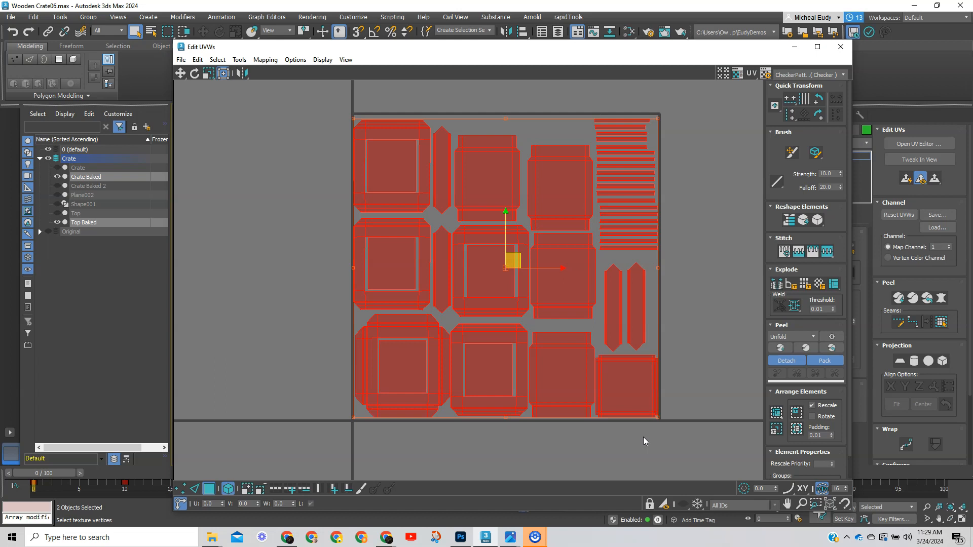
{"action": "left_click", "coordinate": [703, 325]}
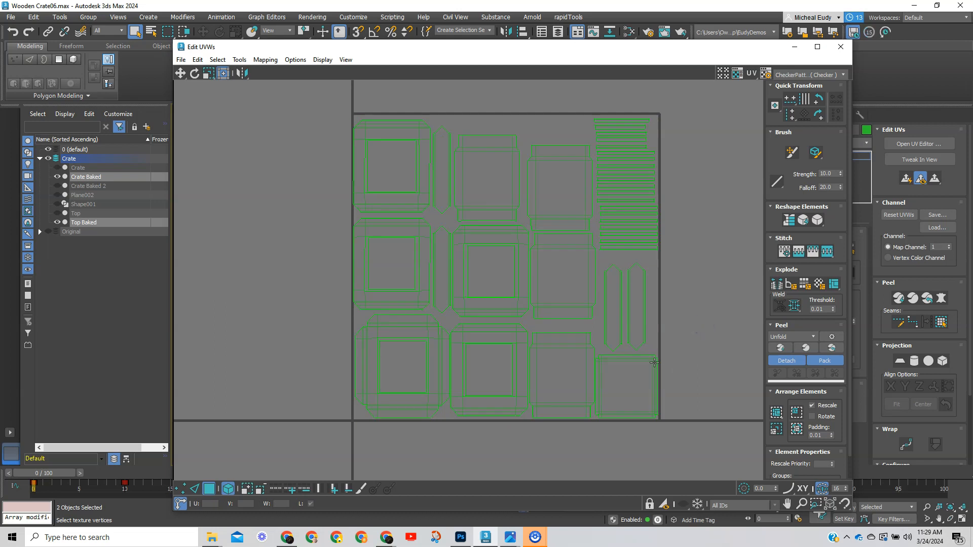
{"action": "mouse_move", "coordinate": [679, 344]}
{"action": "middle_mouse_down"}
{"action": "mouse_move", "coordinate": [685, 321]}
{"action": "mouse_move", "coordinate": [673, 336]}
{"action": "middle_mouse_up"}
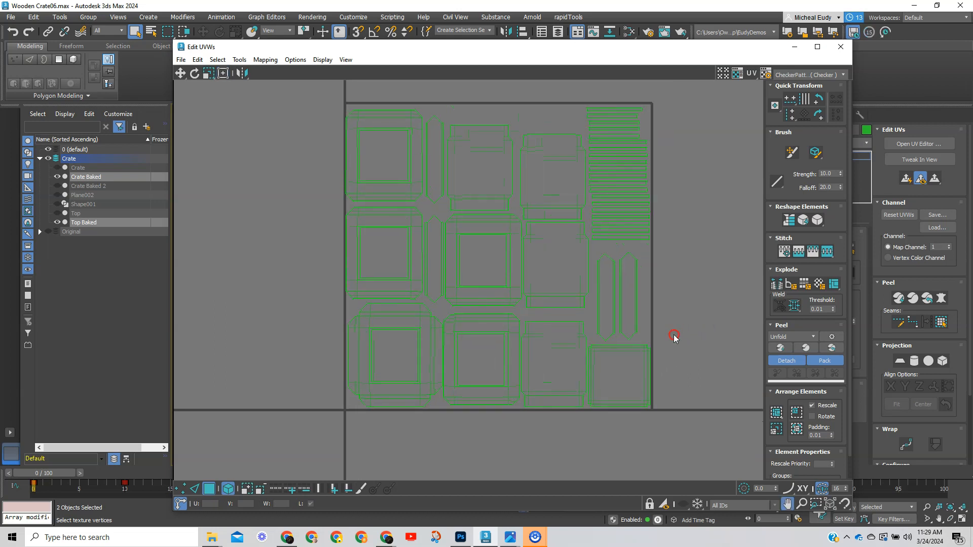
{"action": "left_click", "coordinate": [840, 48]}
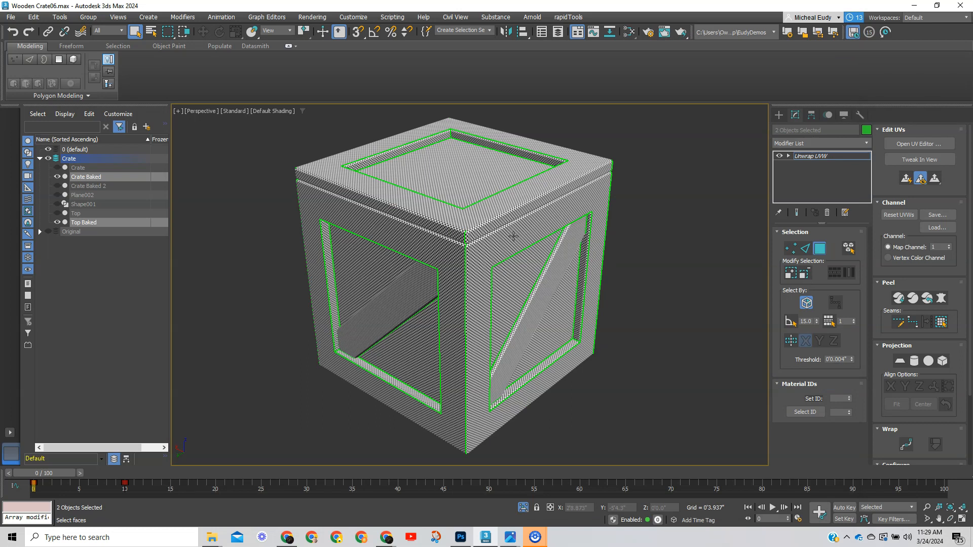
Step: Convert the baked crate and top to Editable Poly and clear the selection
{"action": "right_click", "coordinate": [532, 225]}
{"action": "mouse_move", "coordinate": [555, 350]}
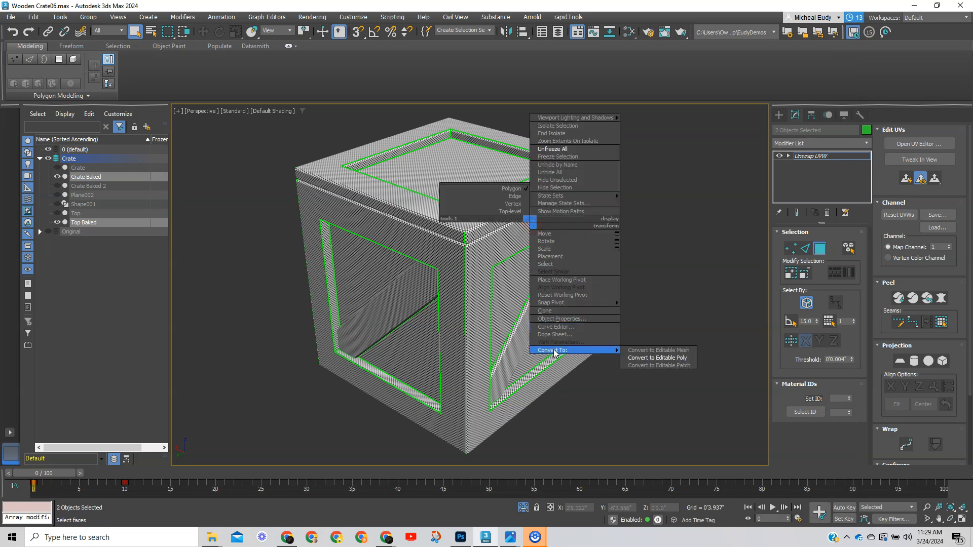
{"action": "left_click", "coordinate": [637, 353]}
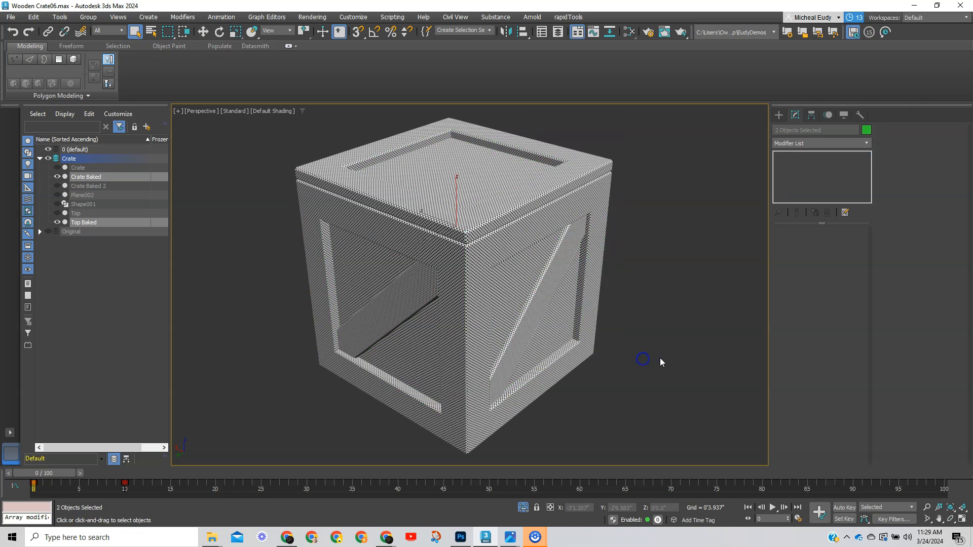
{"action": "left_click", "coordinate": [676, 287]}
{"action": "left_click", "coordinate": [529, 191]}
{"action": "left_click", "coordinate": [539, 228]}
{"action": "left_click", "coordinate": [583, 253]}
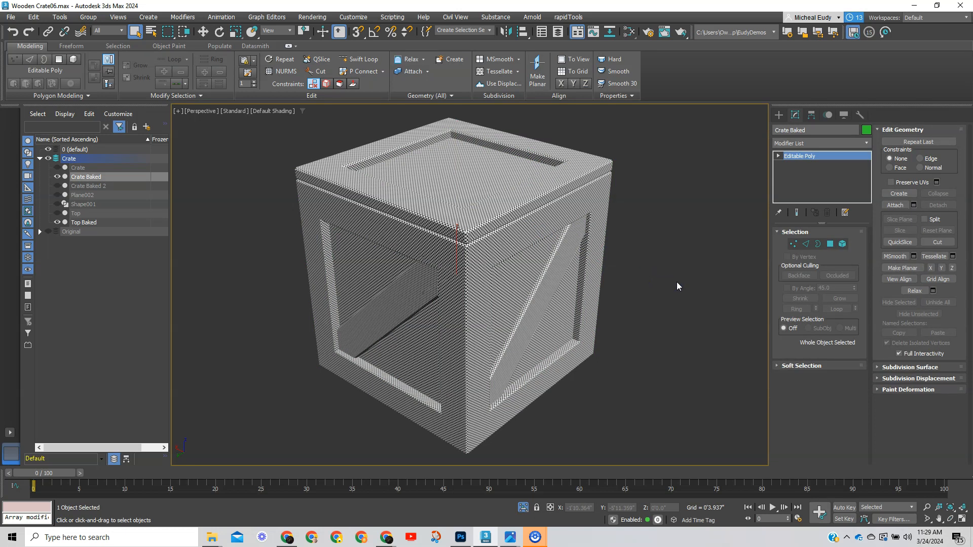
{"action": "left_click", "coordinate": [677, 283]}
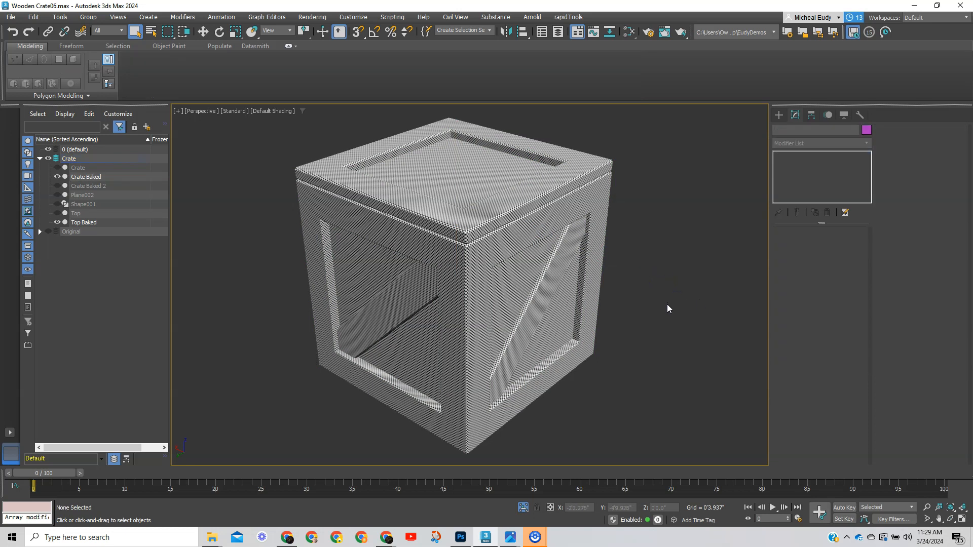
Step: Set the Checker map's tiling to 50 in both U and V and close the material editor
{"action": "left_click", "coordinate": [646, 188]}
{"action": "key", "text": "m"}
{"action": "double_click", "coordinate": [615, 205]}
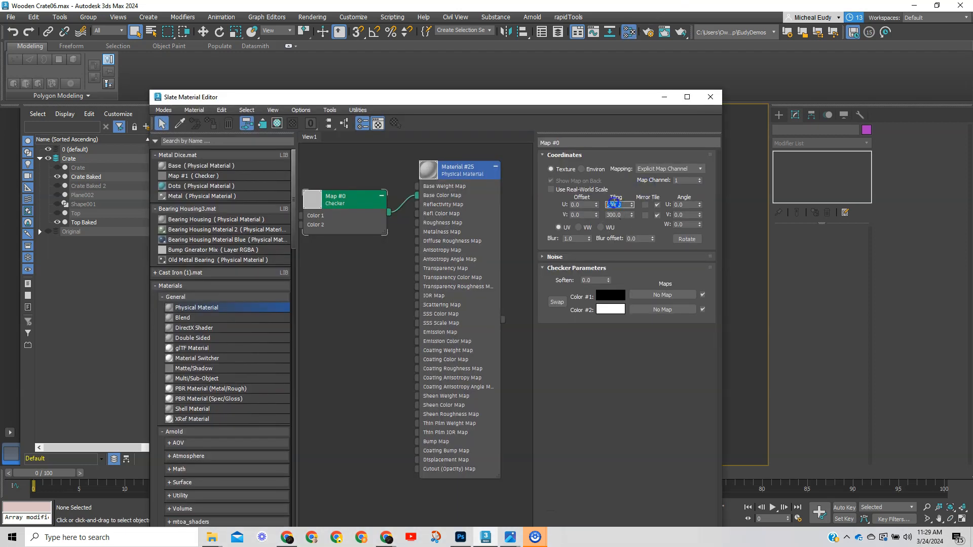
{"action": "type", "text": "50"}
{"action": "key", "text": "Tab"}
{"action": "left_click", "coordinate": [583, 212]}
{"action": "type", "text": "50"}
{"action": "key", "text": "Return"}
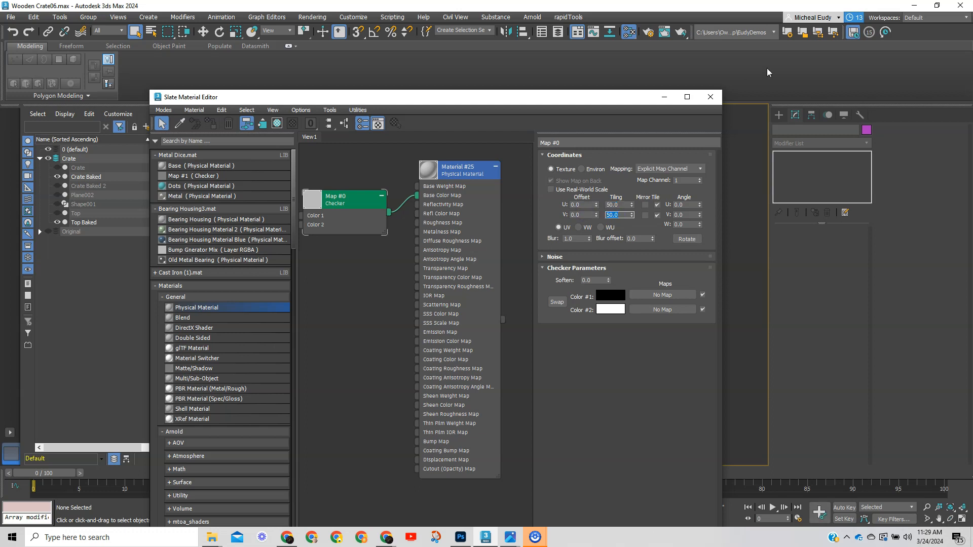
{"action": "left_click", "coordinate": [710, 97]}
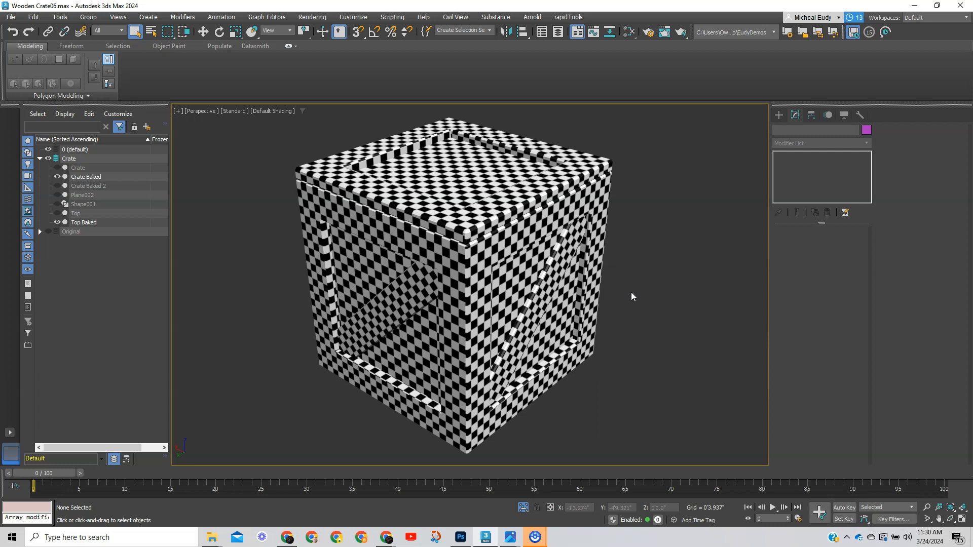
Step: Disconnect the Checker map from the physical material's Base Color and display edged faces on the crate
{"action": "left_click", "coordinate": [498, 195]}
{"action": "left_click", "coordinate": [632, 34]}
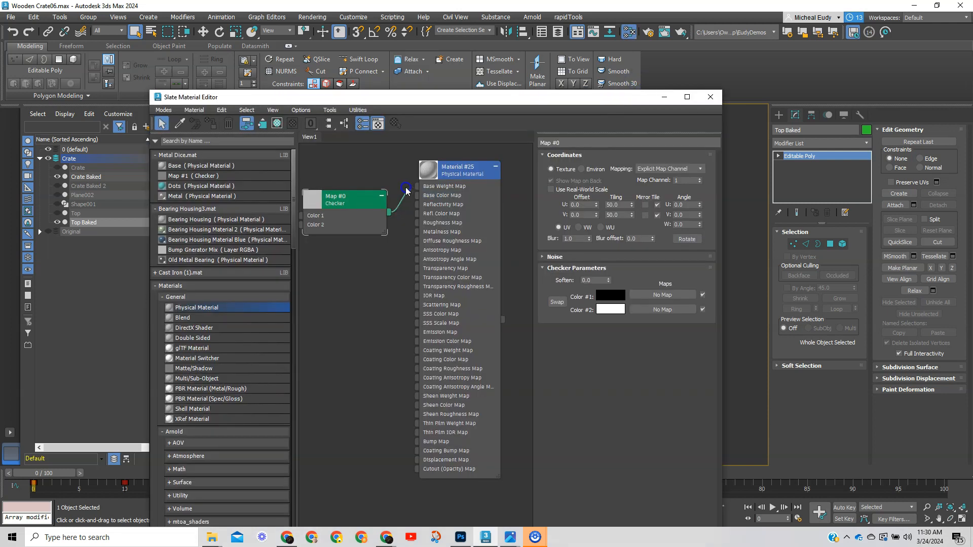
{"action": "left_click", "coordinate": [710, 96]}
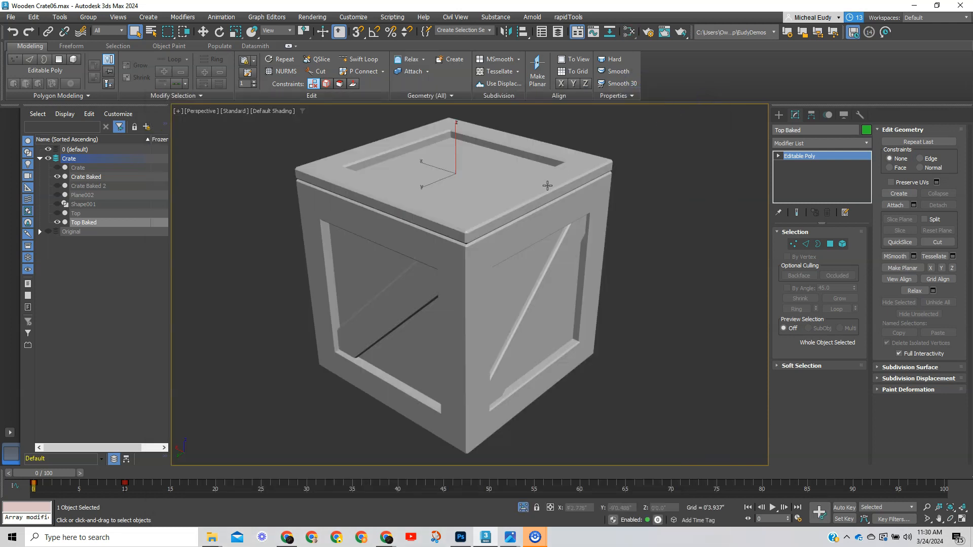
{"action": "key", "text": "F4"}
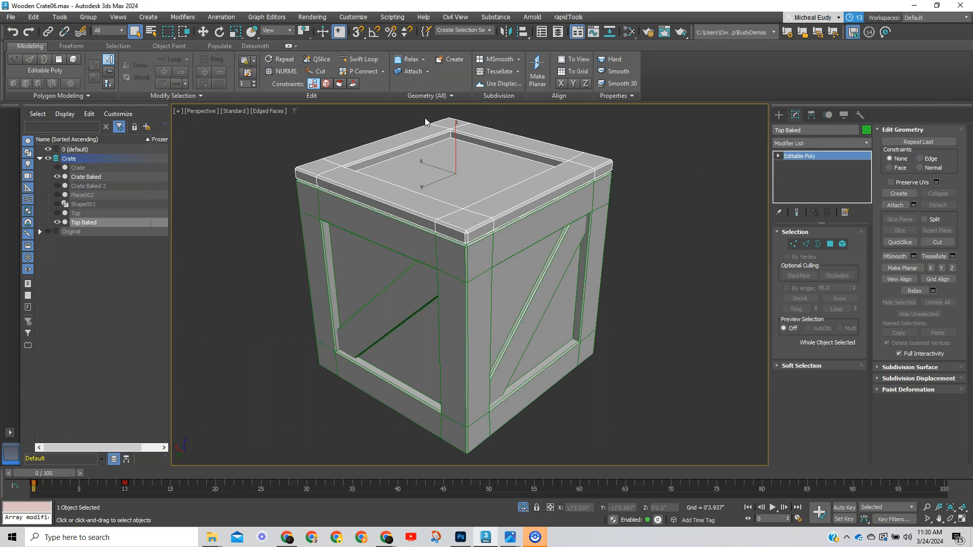
Step: Mirror the crate top across the Z axis as a Copy with an offset of -2 feet
{"action": "left_click", "coordinate": [506, 31]}
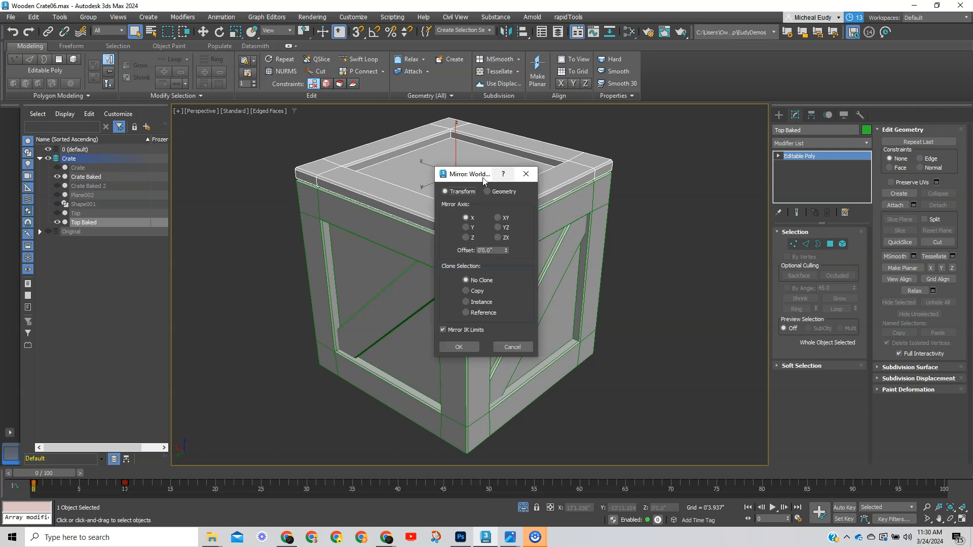
{"action": "left_click_drag", "start_coordinate": [471, 173], "coordinate": [691, 147]}
{"action": "left_click", "coordinate": [687, 264]}
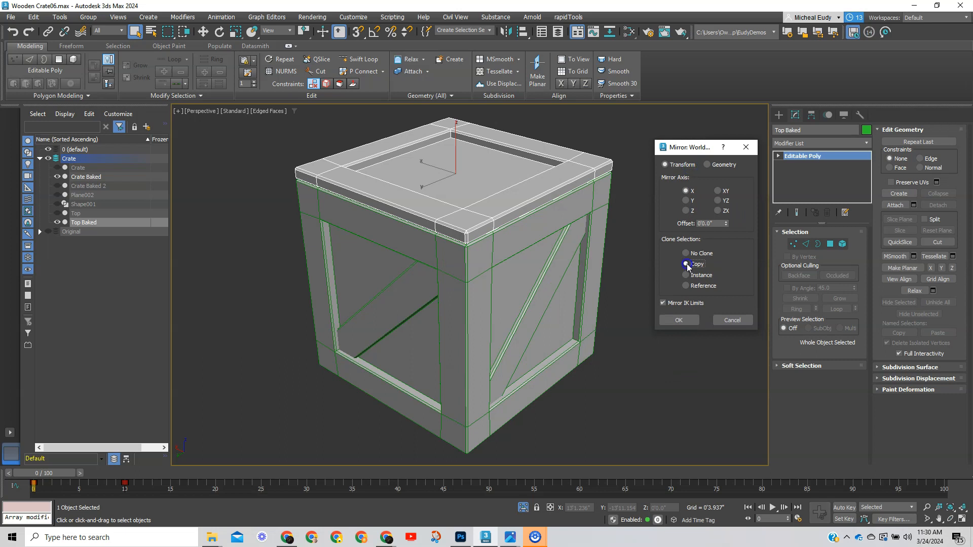
{"action": "left_click", "coordinate": [687, 212]}
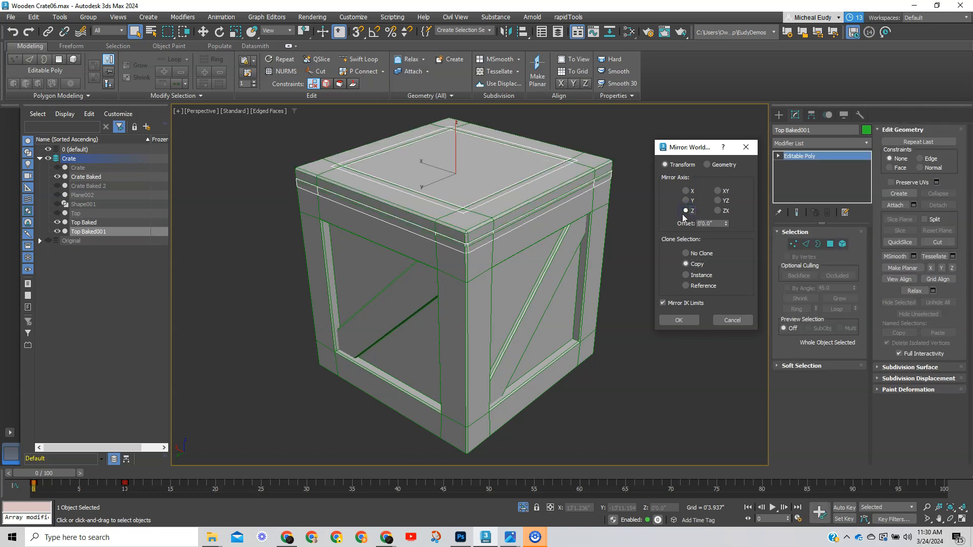
{"action": "left_click_drag", "start_coordinate": [718, 224], "coordinate": [685, 223]}
{"action": "type", "text": "2"}
{"action": "key", "text": "Return"}
{"action": "left_click", "coordinate": [699, 224]}
{"action": "type", "text": "-"}
{"action": "key", "text": "Return"}
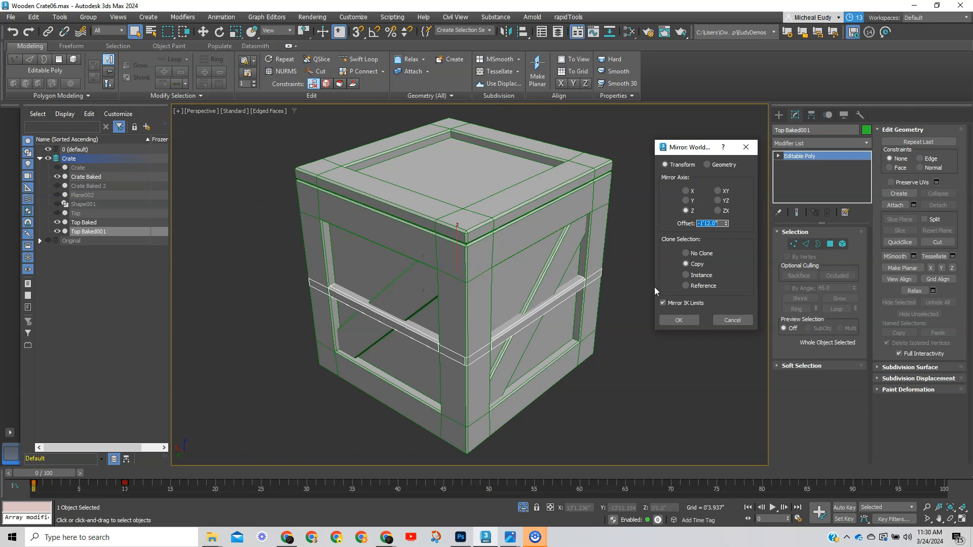
{"action": "left_click", "coordinate": [674, 320]}
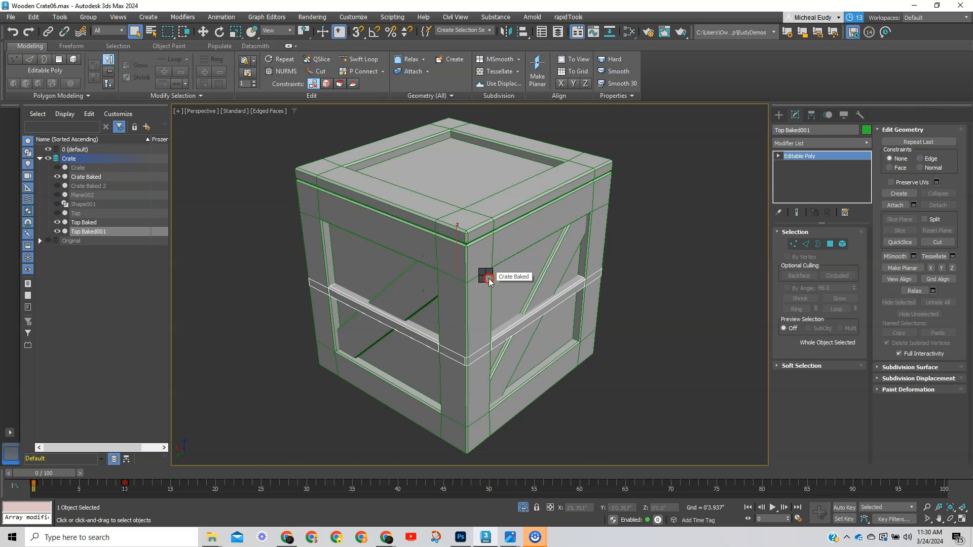
Step: Move the mirrored top down in the front view to about Z -0'1.1" so it sits under the crate's base, and clear the selection
{"action": "right_click", "coordinate": [489, 278]}
{"action": "left_click", "coordinate": [499, 282]}
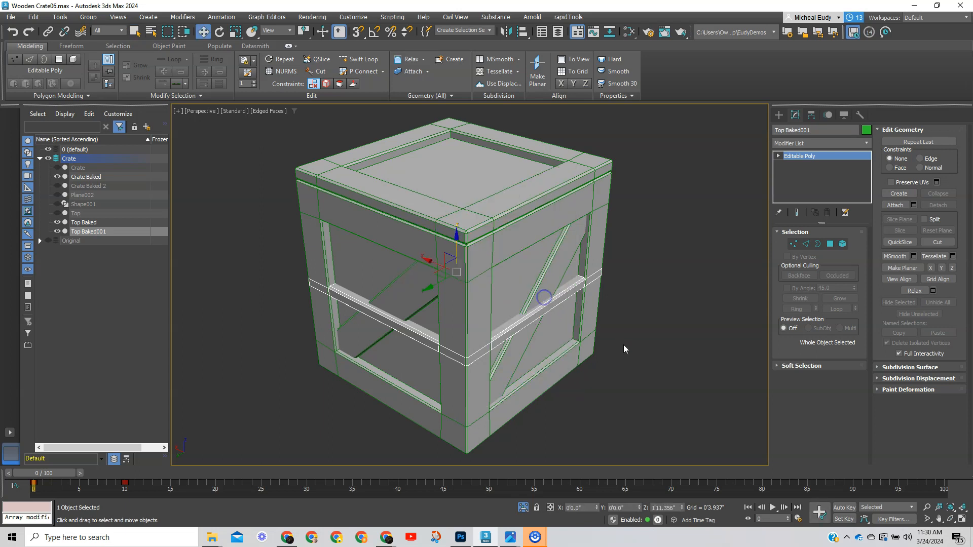
{"action": "key", "text": "f"}
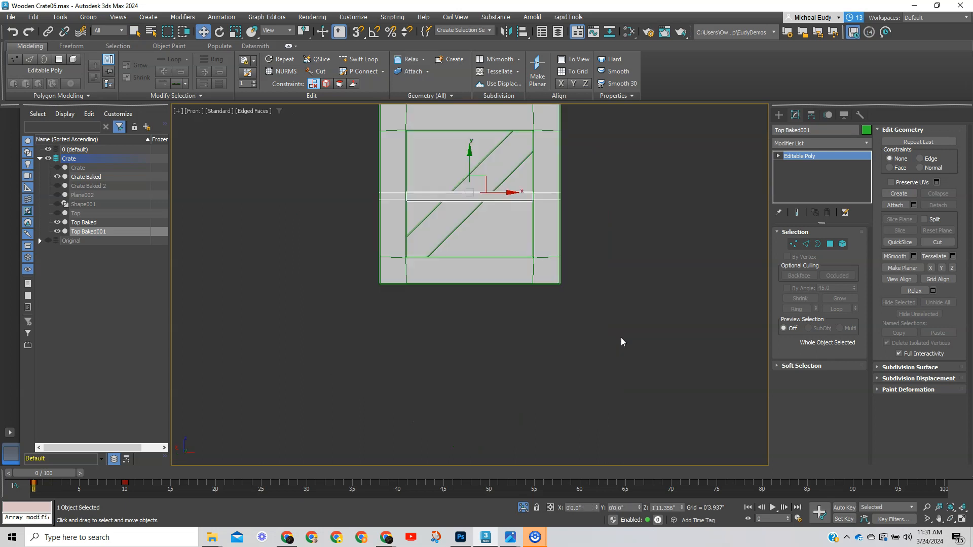
{"action": "scroll", "coordinate": [495, 145], "scroll_direction": "up", "scroll_amount": 3}
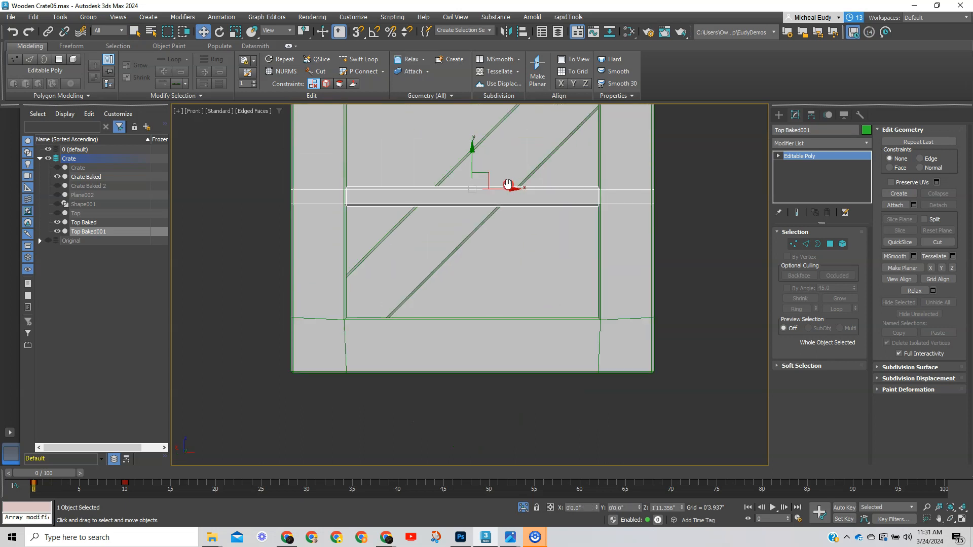
{"action": "left_click_drag", "start_coordinate": [475, 160], "coordinate": [469, 336]}
{"action": "scroll", "coordinate": [467, 336], "scroll_direction": "up", "scroll_amount": 2}
{"action": "middle_click_drag", "start_coordinate": [451, 334], "coordinate": [474, 259]}
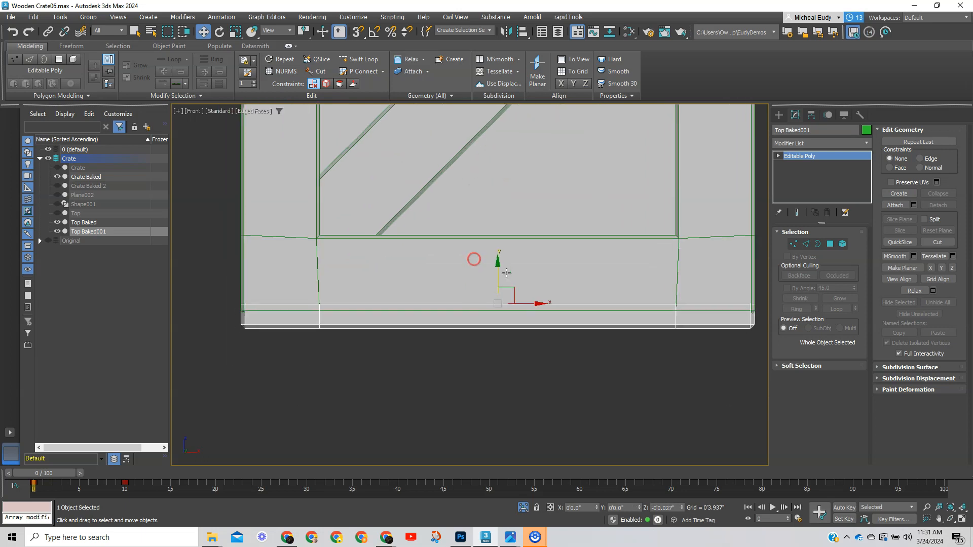
{"action": "left_click_drag", "start_coordinate": [496, 278], "coordinate": [498, 288]}
{"action": "scroll", "coordinate": [498, 288], "scroll_direction": "down", "scroll_amount": 4}
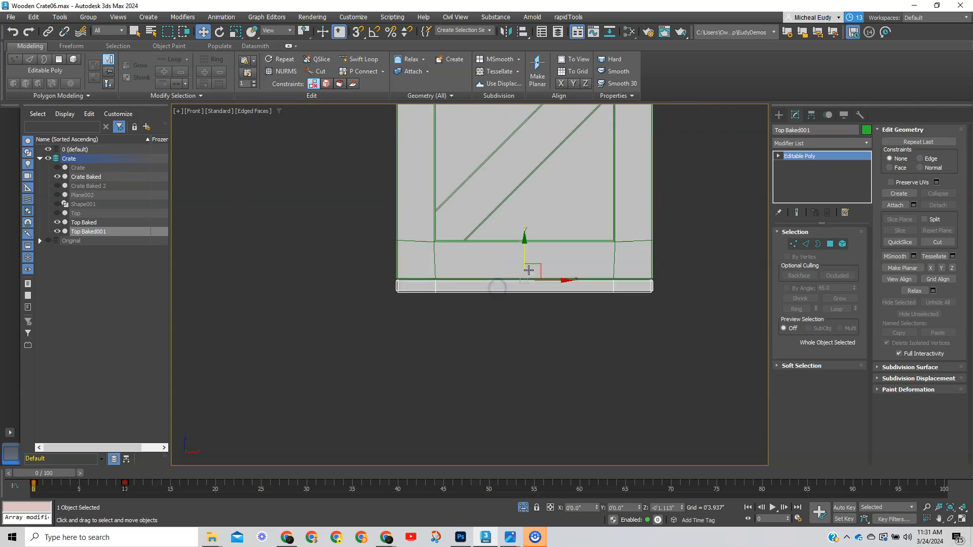
{"action": "middle_click_drag", "start_coordinate": [521, 308], "coordinate": [497, 331], "text": "alt"}
{"action": "key", "text": "p"}
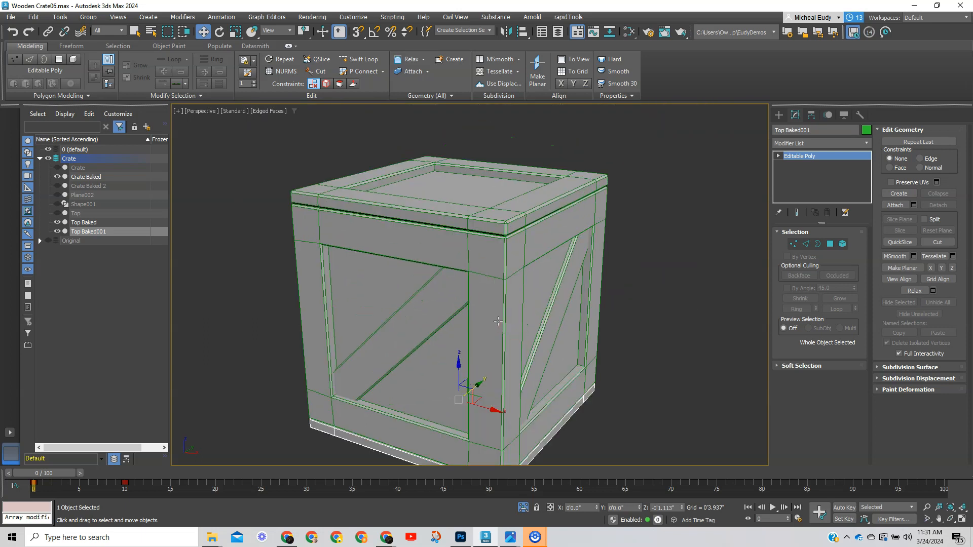
{"action": "scroll", "coordinate": [498, 323], "scroll_direction": "down", "scroll_amount": 3}
{"action": "middle_click_drag", "start_coordinate": [485, 290], "coordinate": [461, 291]}
{"action": "middle_click_drag", "start_coordinate": [472, 292], "coordinate": [496, 290], "text": "alt"}
{"action": "left_click_drag", "start_coordinate": [331, 151], "coordinate": [314, 257]}
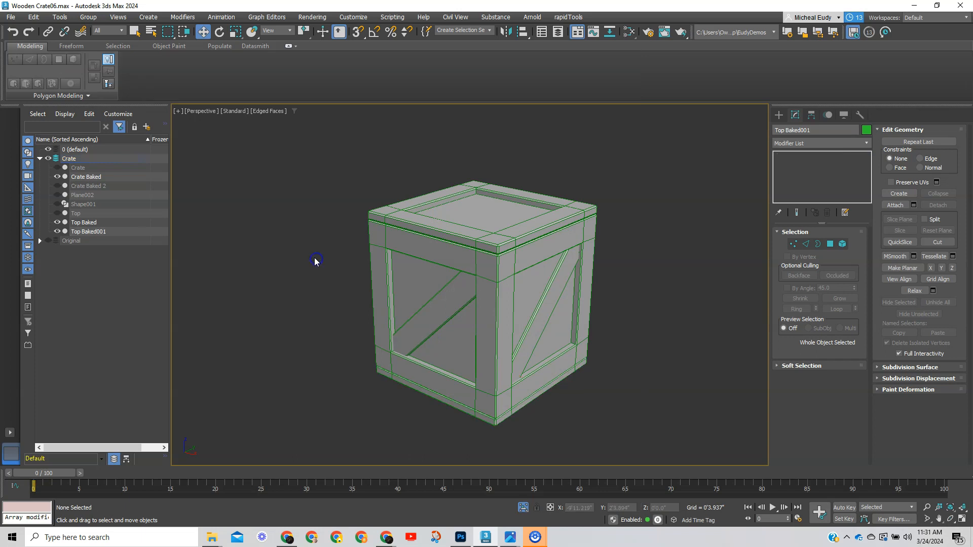
Step: Select the mirrored bottom panel, delete its animation key at frame 10, and clear the selection
{"action": "left_click", "coordinate": [435, 394]}
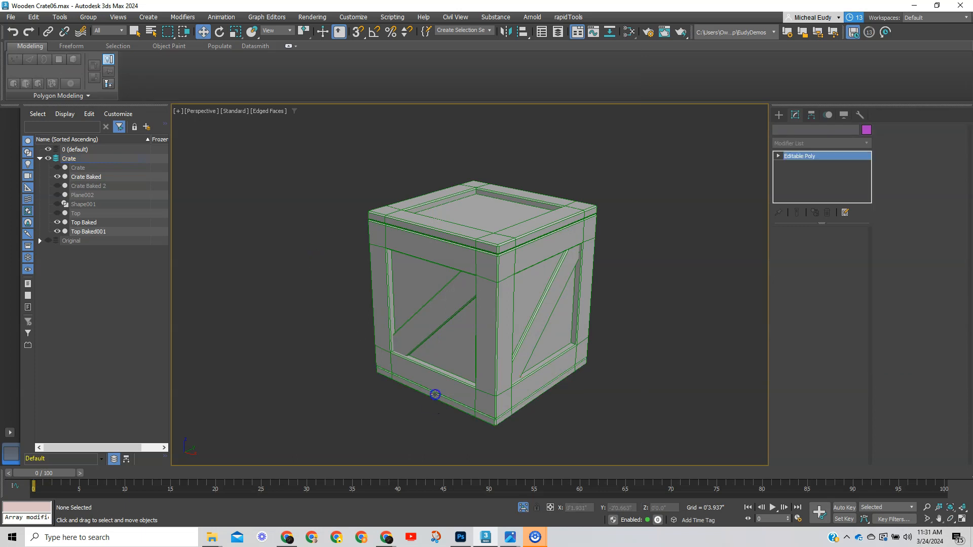
{"action": "left_click", "coordinate": [464, 410]}
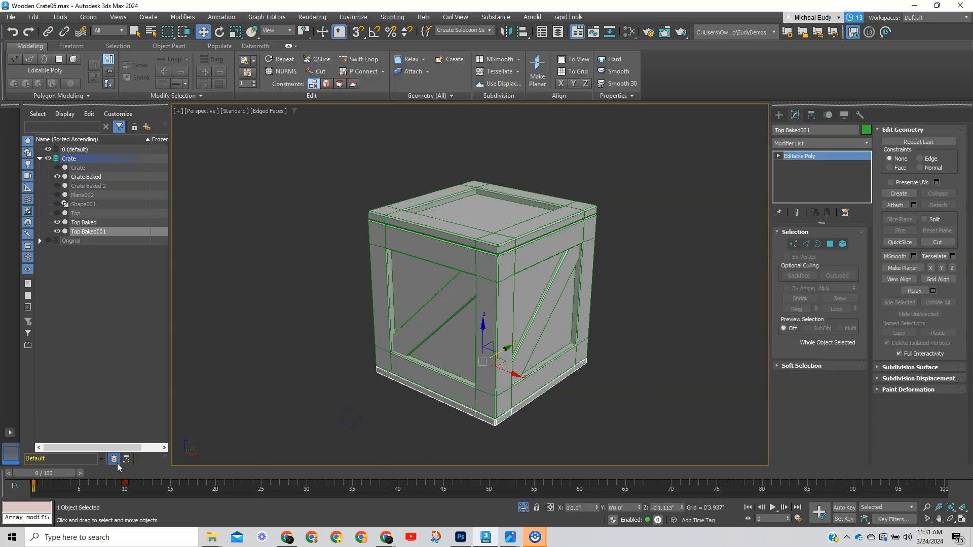
{"action": "mouse_move", "coordinate": [43, 472]}
{"action": "left_mouse_down"}
{"action": "mouse_move", "coordinate": [260, 473]}
{"action": "mouse_move", "coordinate": [41, 473]}
{"action": "left_mouse_up"}
{"action": "key", "text": "w"}
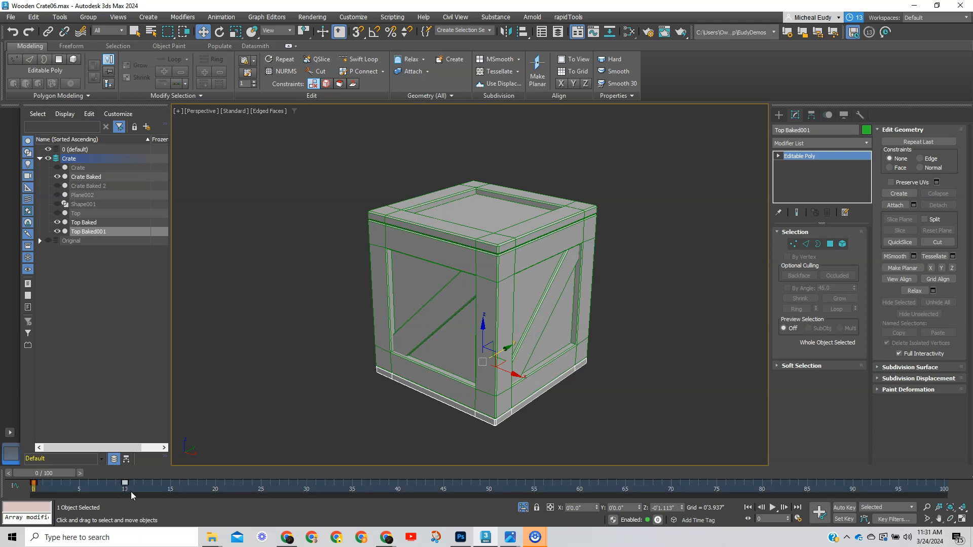
{"action": "left_click_drag", "start_coordinate": [67, 467], "coordinate": [26, 481]}
{"action": "key", "text": "w"}
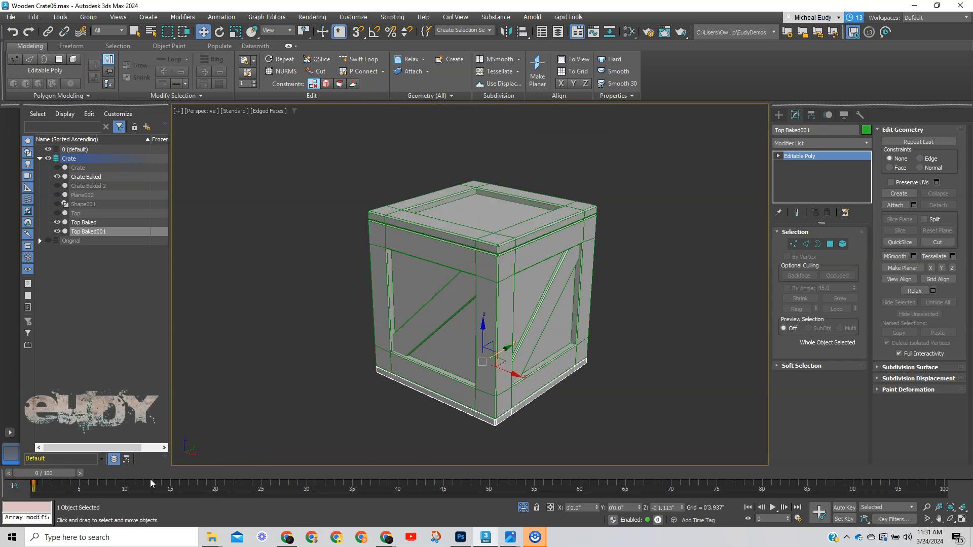
{"action": "left_click", "coordinate": [567, 417]}
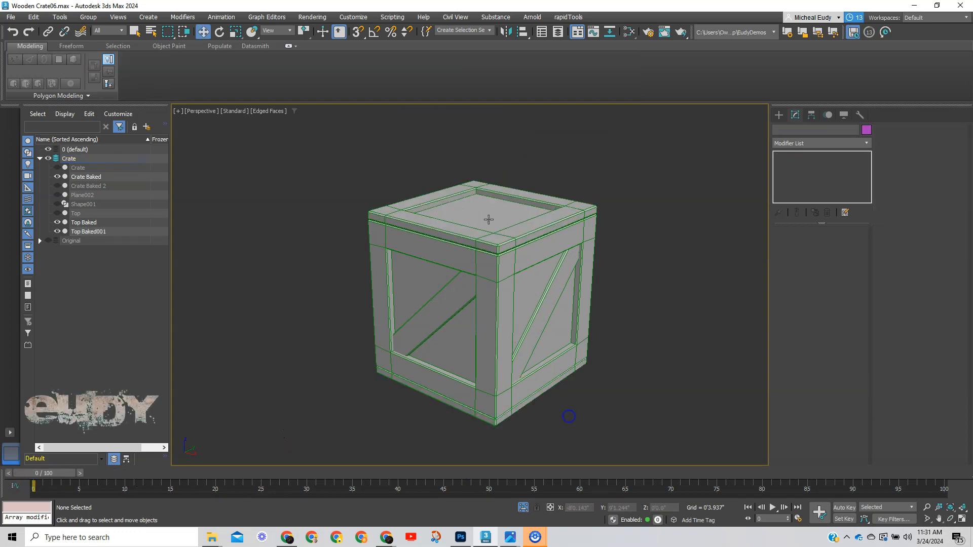
Step: Center the pivots of the crate body, top and bottom panel to their objects, and clear the selection
{"action": "left_click_drag", "start_coordinate": [307, 145], "coordinate": [662, 460]}
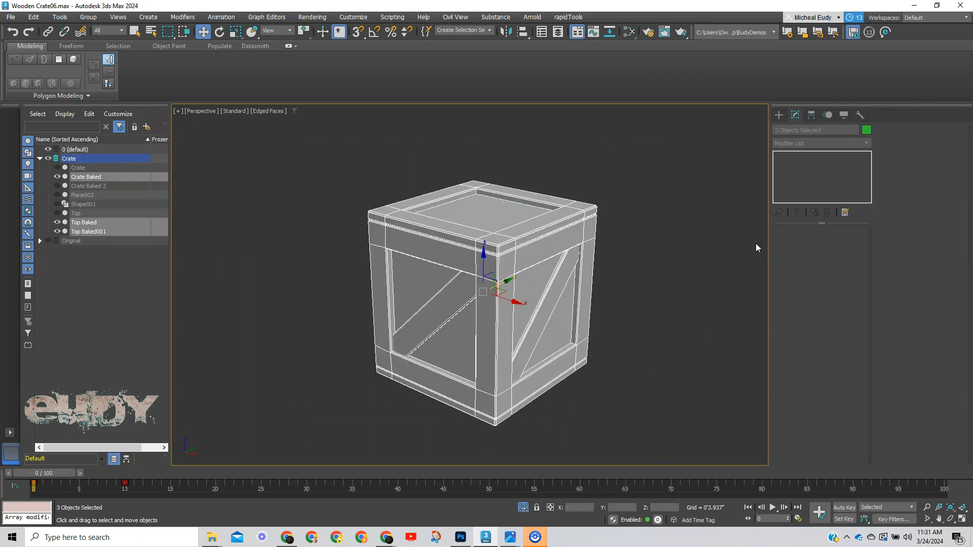
{"action": "left_click", "coordinate": [811, 115]}
{"action": "left_click", "coordinate": [806, 186]}
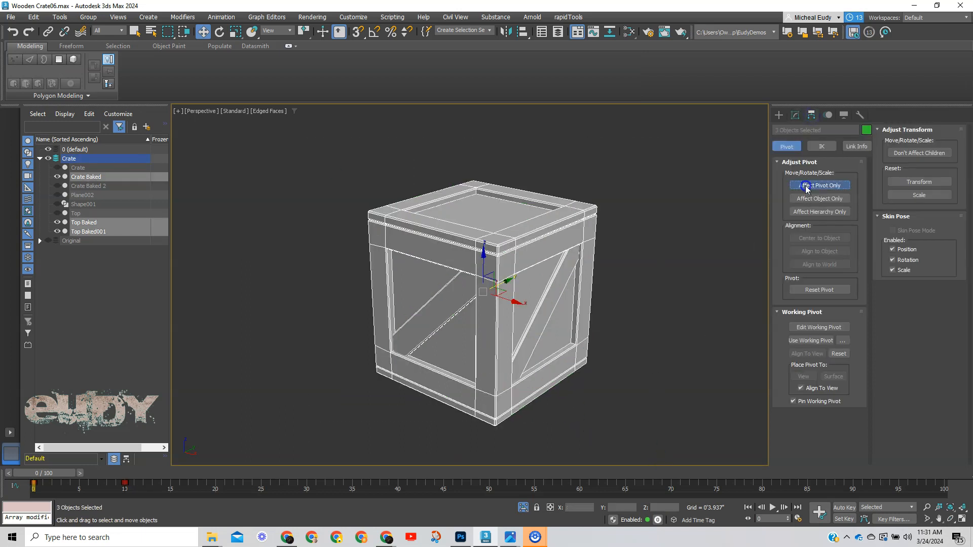
{"action": "left_click", "coordinate": [810, 239]}
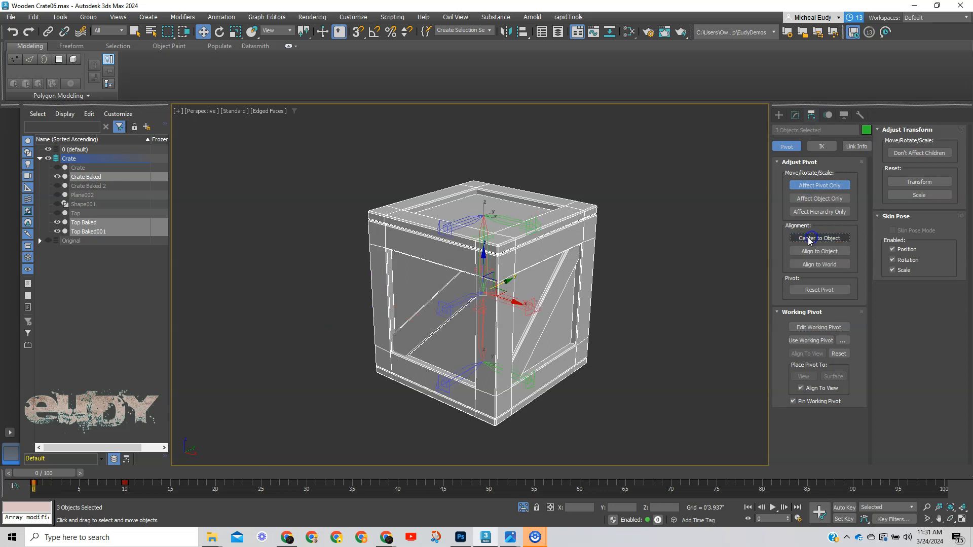
{"action": "left_click", "coordinate": [778, 115]}
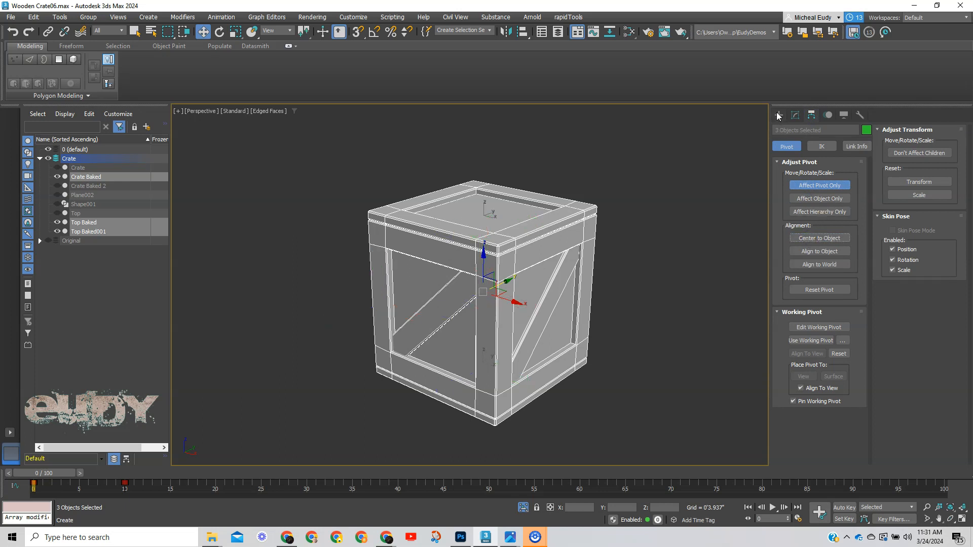
{"action": "left_click", "coordinate": [650, 279]}
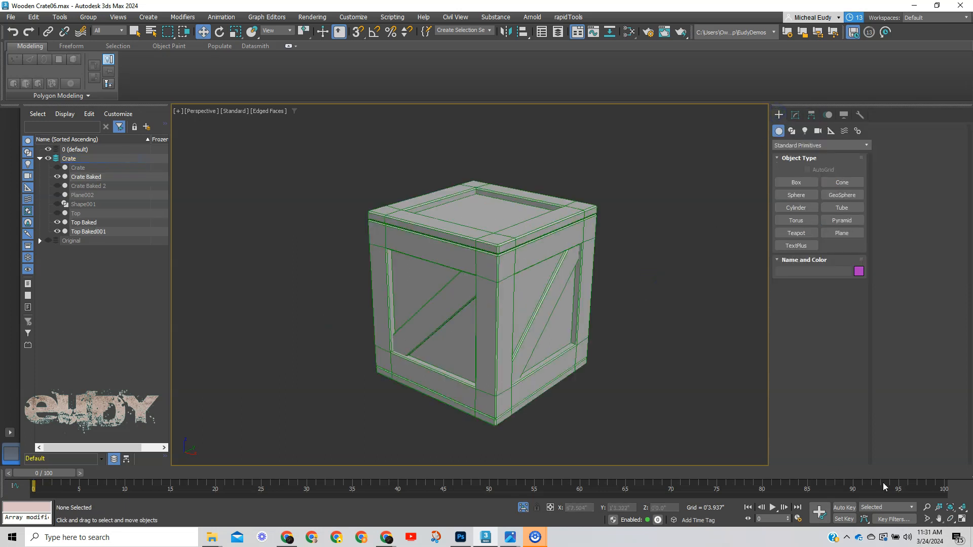
Step: Save the scene incrementally as Wooden Crate07.max
{"action": "left_click", "coordinate": [926, 507]}
{"action": "left_click_drag", "start_coordinate": [528, 320], "coordinate": [525, 299]}
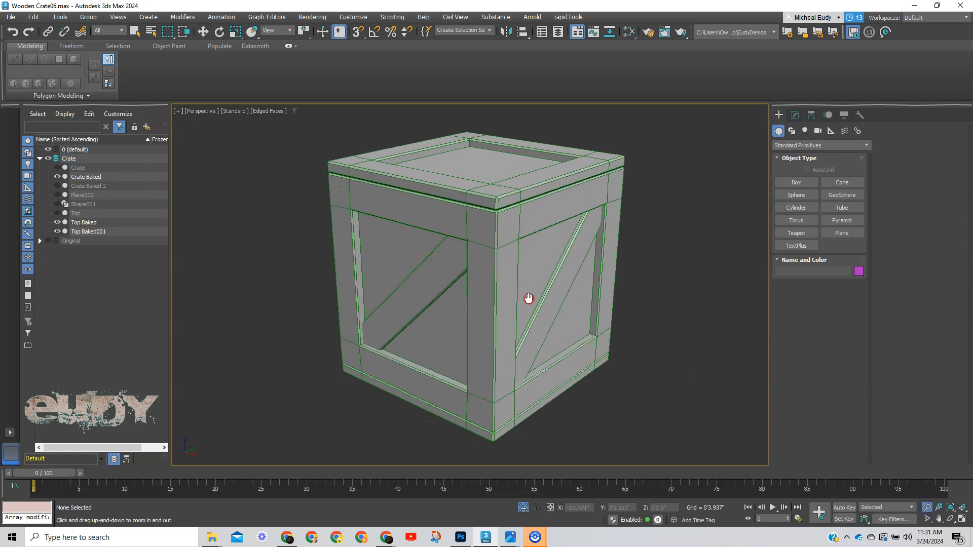
{"action": "left_click", "coordinate": [10, 18]}
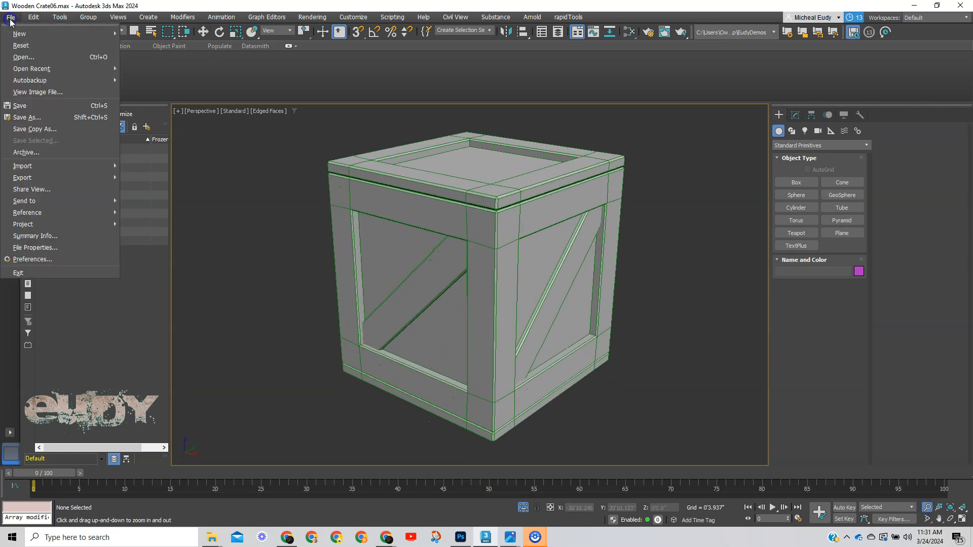
{"action": "left_click", "coordinate": [25, 108]}
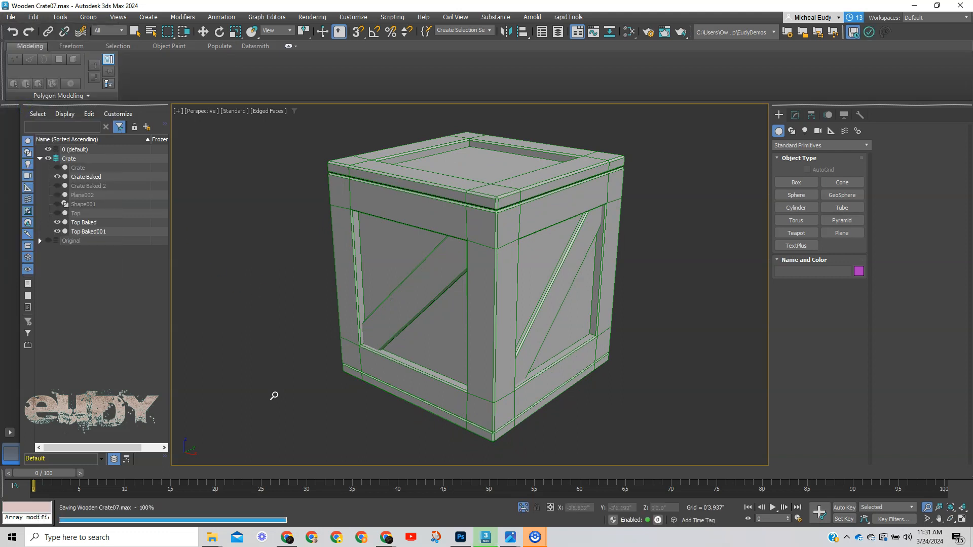